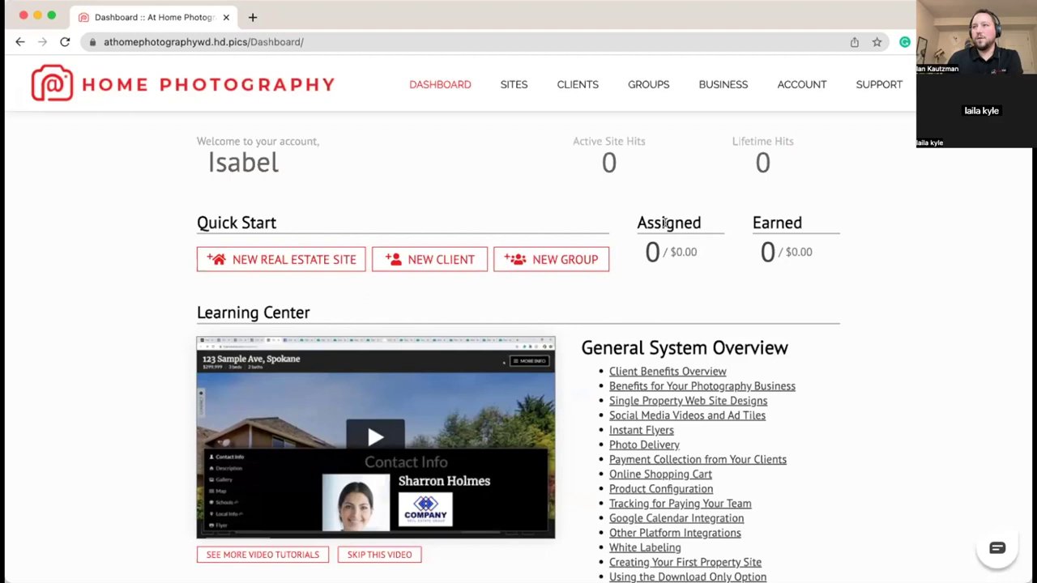
Step: Go to the BUSINESS page to view the At Home Photography business summary
{"action": "scroll", "coordinate": [680, 218], "scroll_direction": "down", "scroll_amount": 1}
{"action": "scroll", "coordinate": [679, 217], "scroll_direction": "up", "scroll_amount": 1}
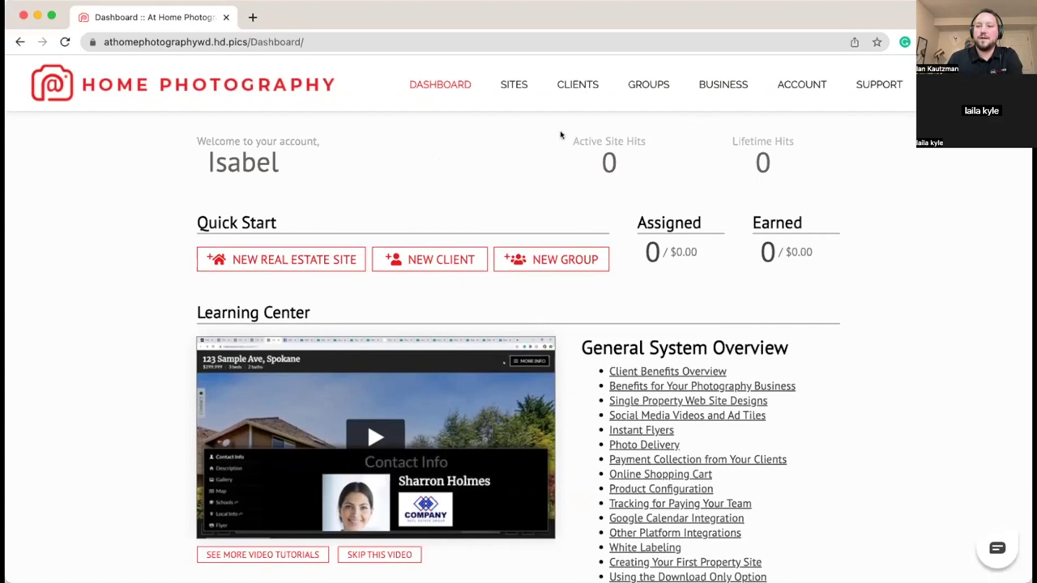
{"action": "left_click", "coordinate": [730, 85]}
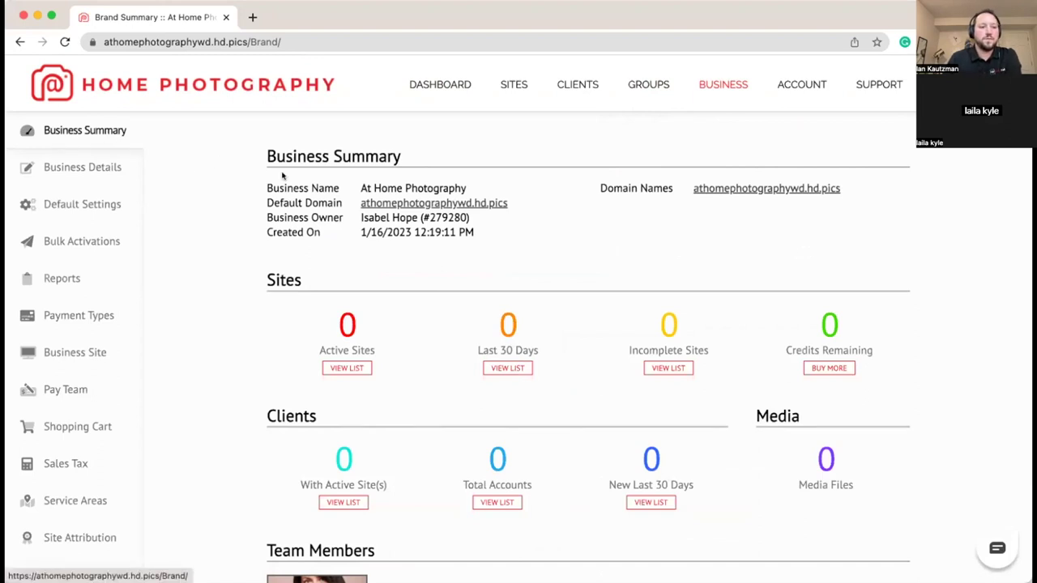
Step: Start a new team member account and paste in the member's name
{"action": "scroll", "coordinate": [273, 257], "scroll_direction": "down", "scroll_amount": 5}
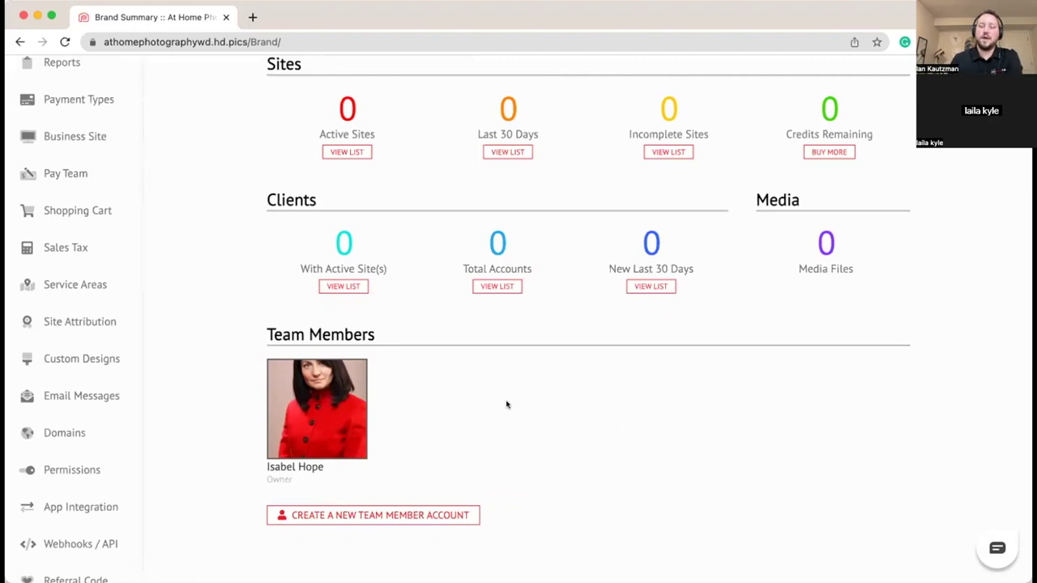
{"action": "left_click", "coordinate": [410, 512]}
{"action": "left_click", "coordinate": [493, 307]}
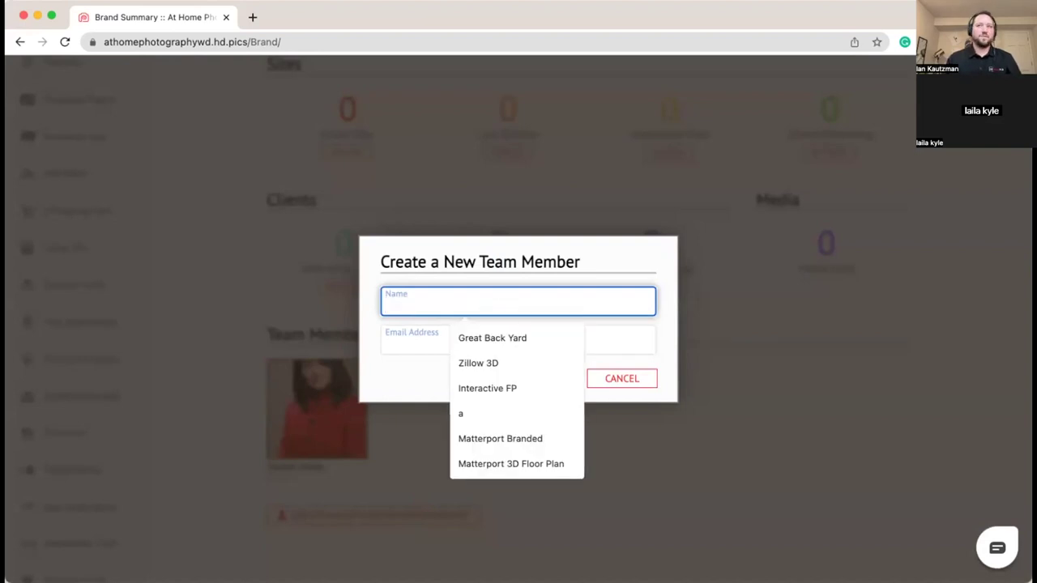
{"action": "key", "text": "super+Tab"}
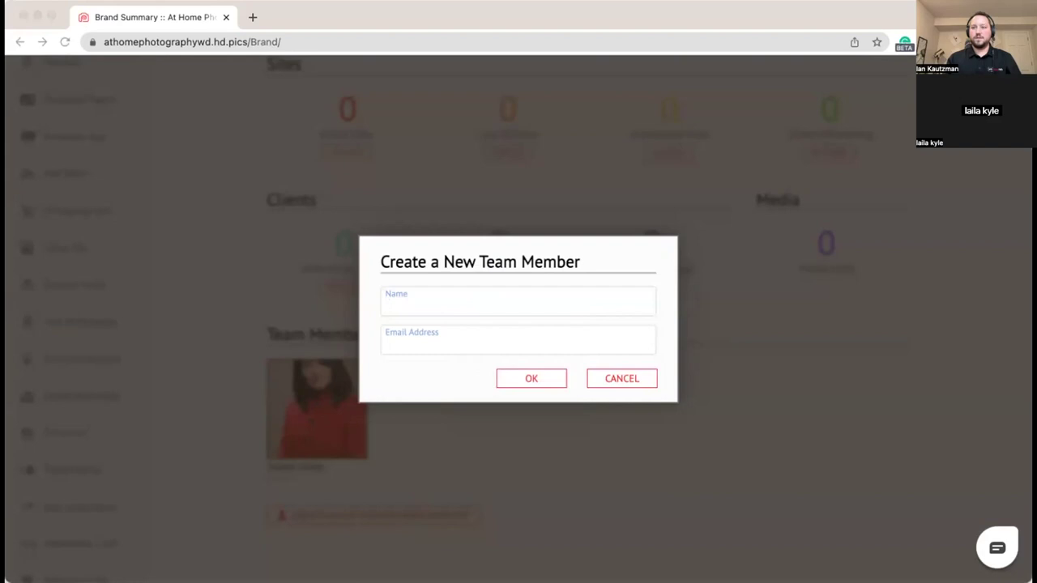
{"action": "left_click", "coordinate": [475, 301]}
{"action": "type", "text": "Steve Shutter"}
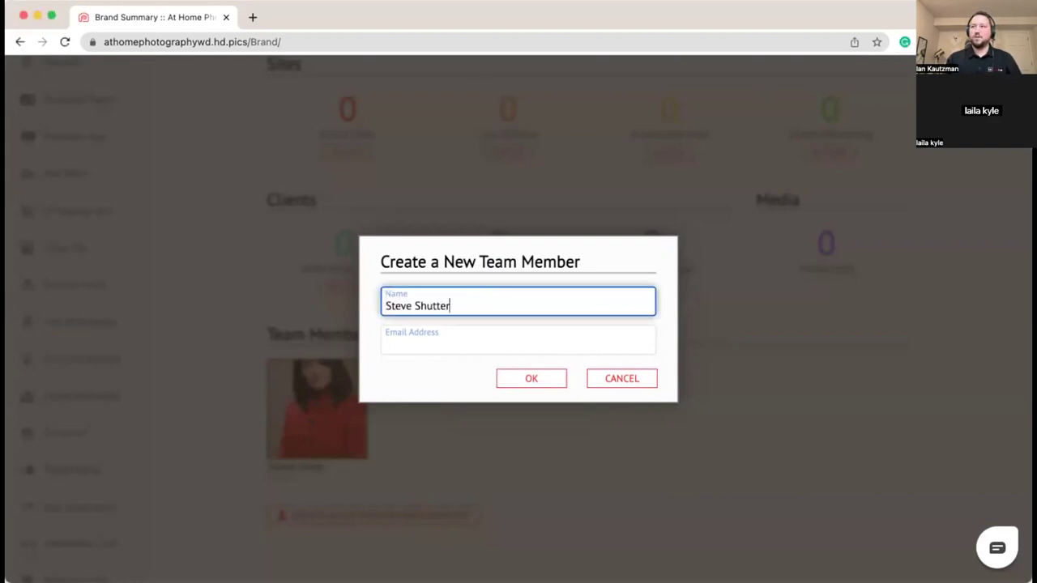
Step: Paste the member's e-mail address and confirm creating the team member
{"action": "key", "text": "super+Tab"}
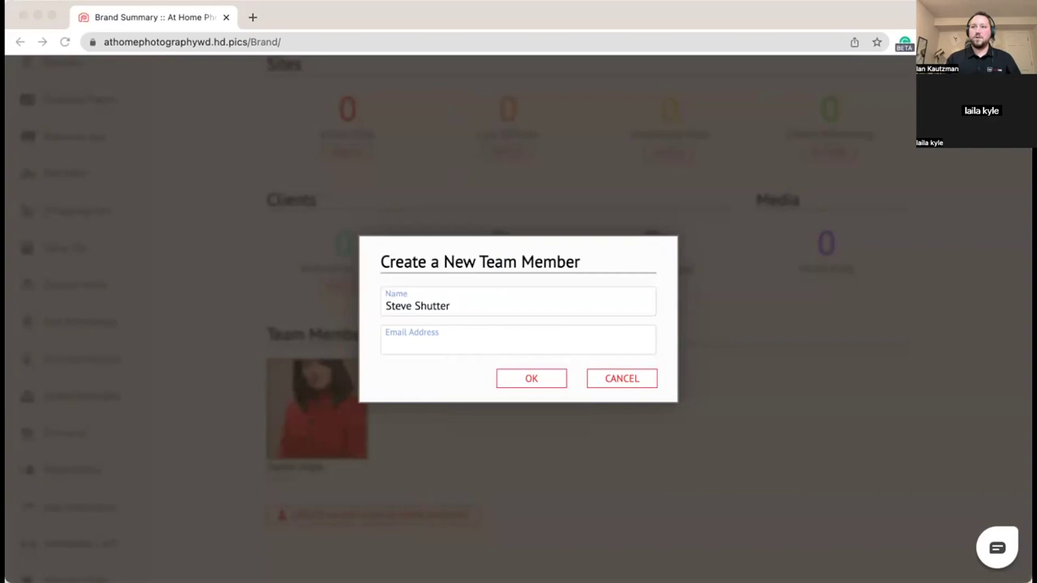
{"action": "left_click", "coordinate": [479, 333]}
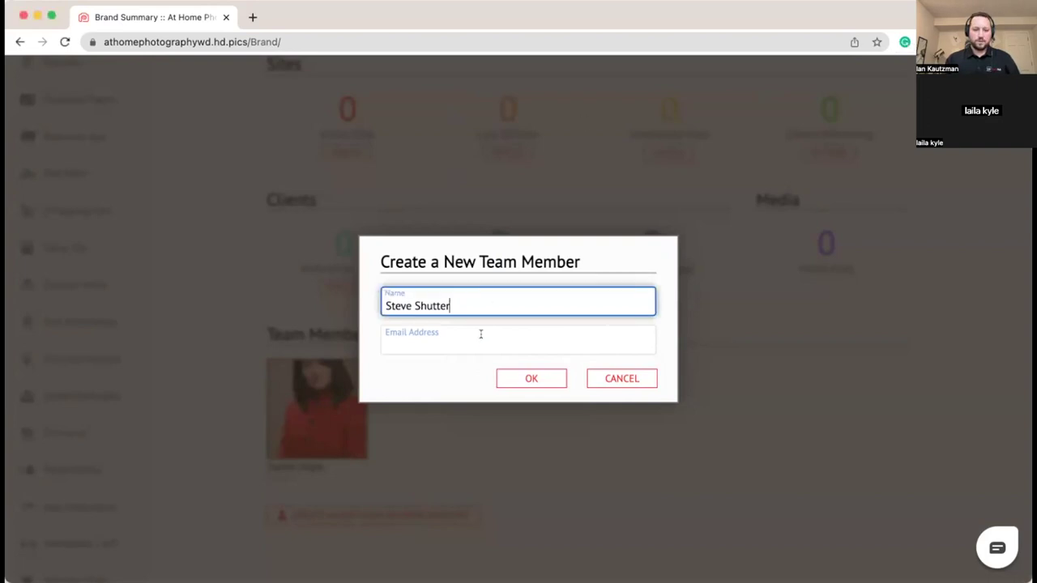
{"action": "left_click", "coordinate": [480, 335]}
{"action": "key", "text": "super+v"}
{"action": "left_click", "coordinate": [387, 387]}
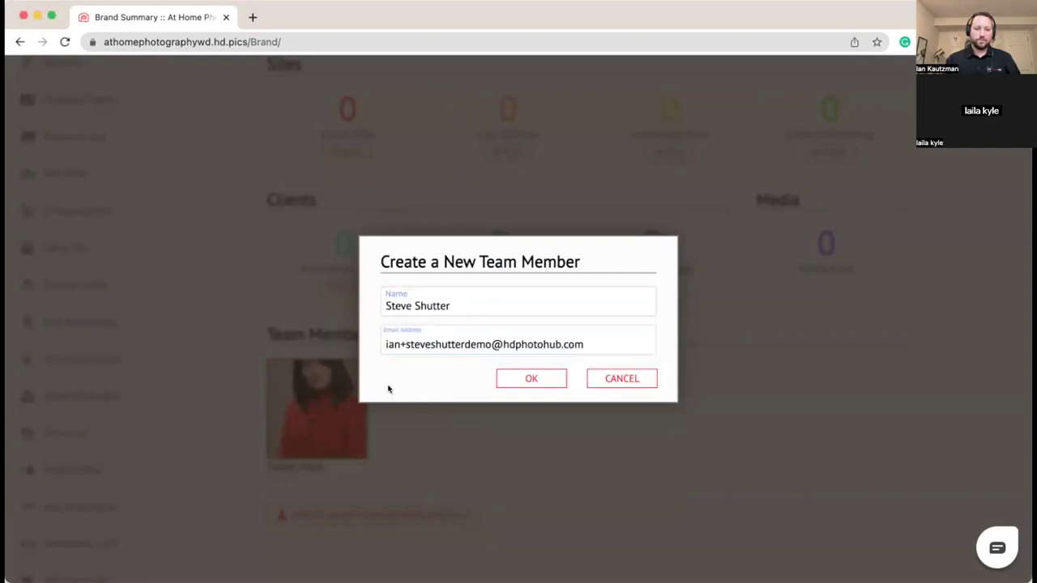
{"action": "left_click", "coordinate": [513, 382]}
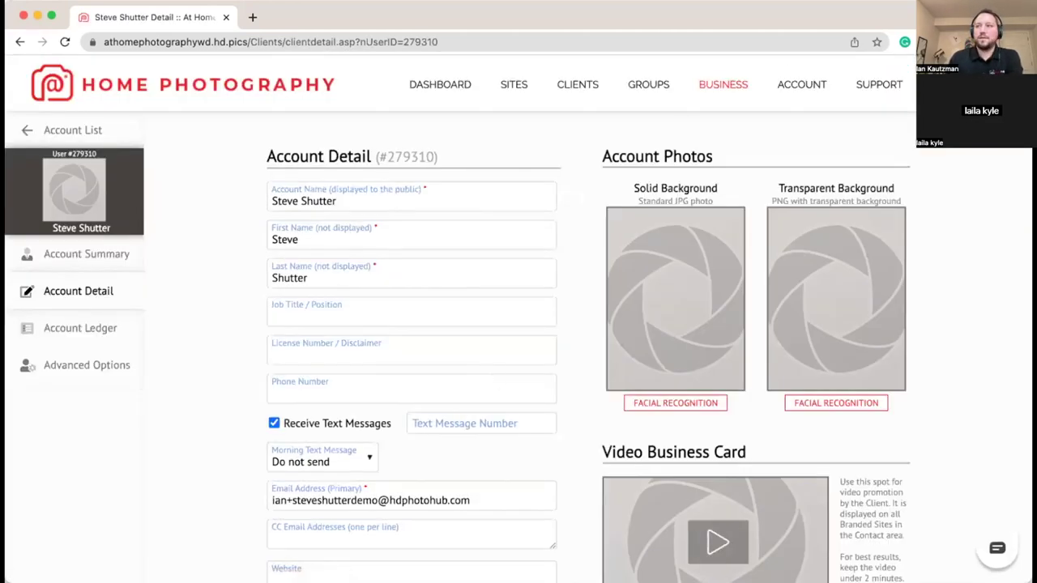
Step: Paste the member's street address and enter Spokane as the city
{"action": "scroll", "coordinate": [309, 296], "scroll_direction": "down", "scroll_amount": 2}
{"action": "scroll", "coordinate": [310, 296], "scroll_direction": "down", "scroll_amount": 10}
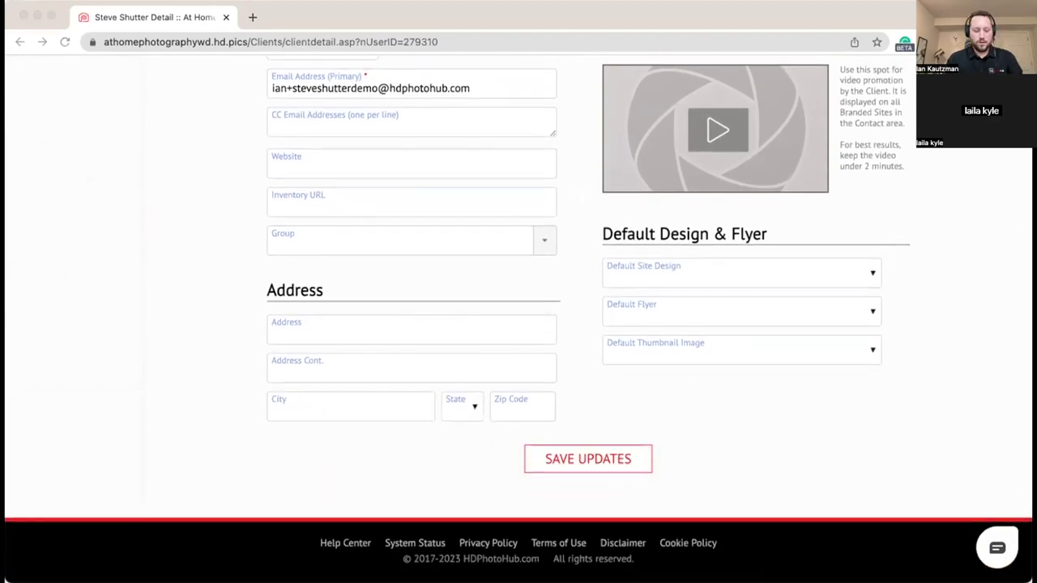
{"action": "left_click", "coordinate": [333, 321]}
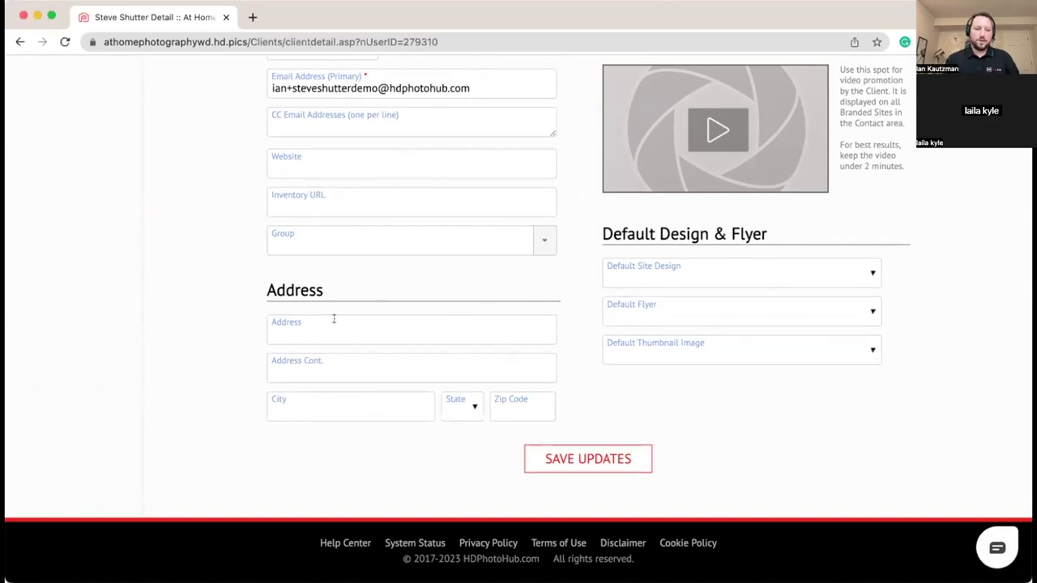
{"action": "left_click", "coordinate": [323, 324]}
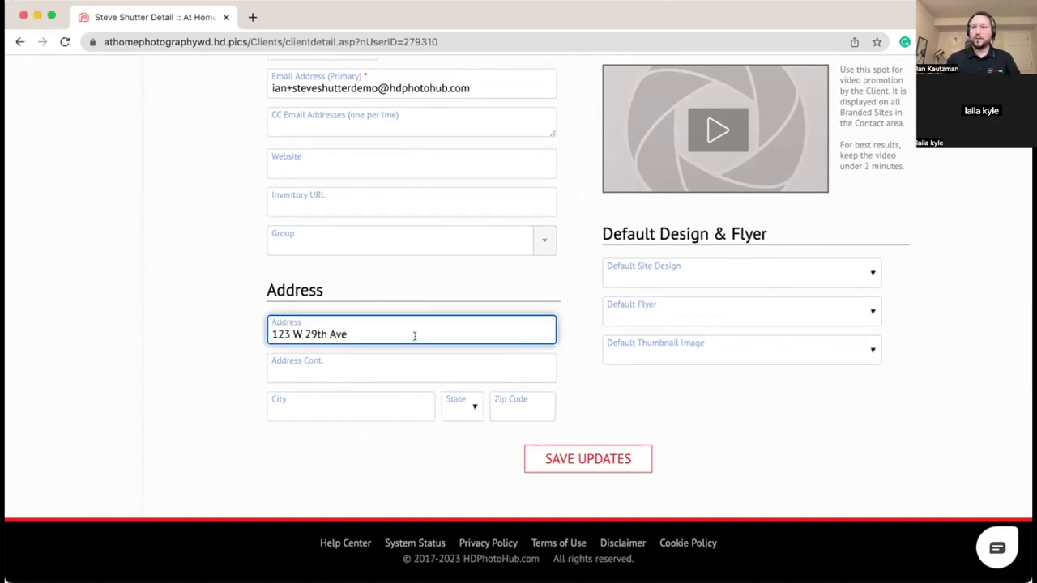
{"action": "key", "text": "super+Tab"}
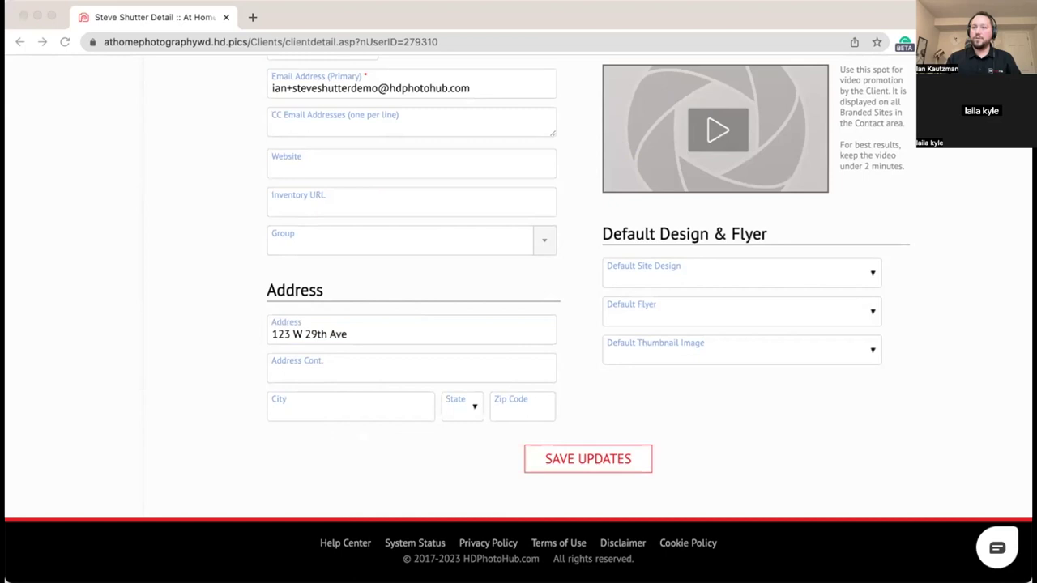
{"action": "left_click", "coordinate": [317, 417]}
{"action": "left_click", "coordinate": [316, 410]}
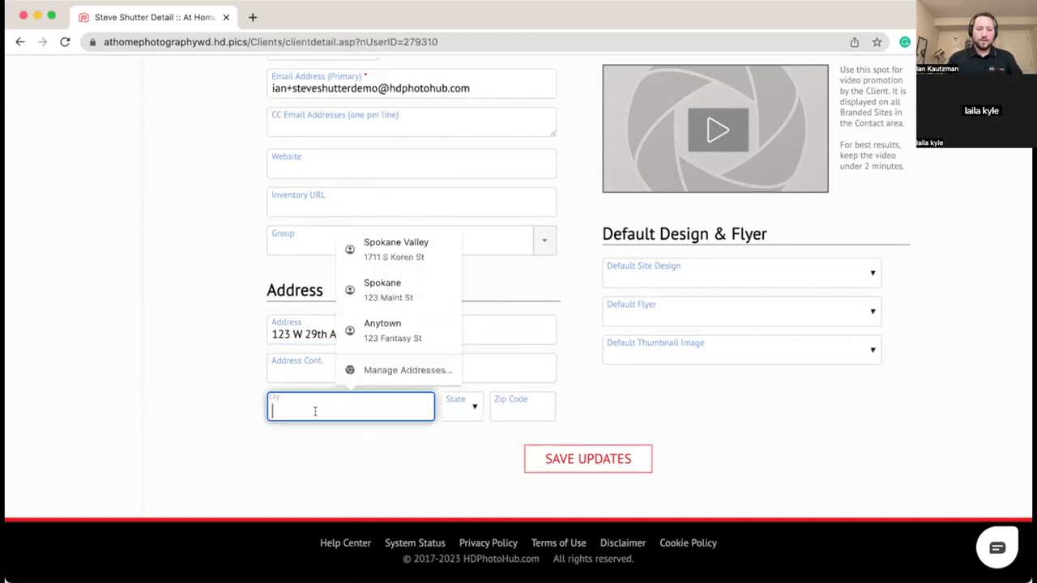
{"action": "type", "text": "Spokane"}
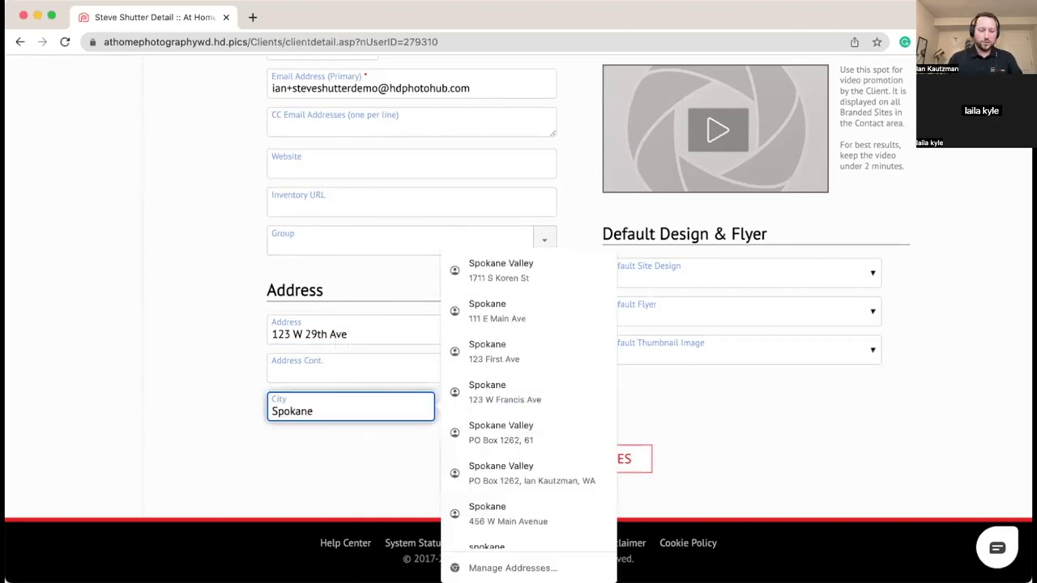
{"action": "left_click", "coordinate": [247, 447]}
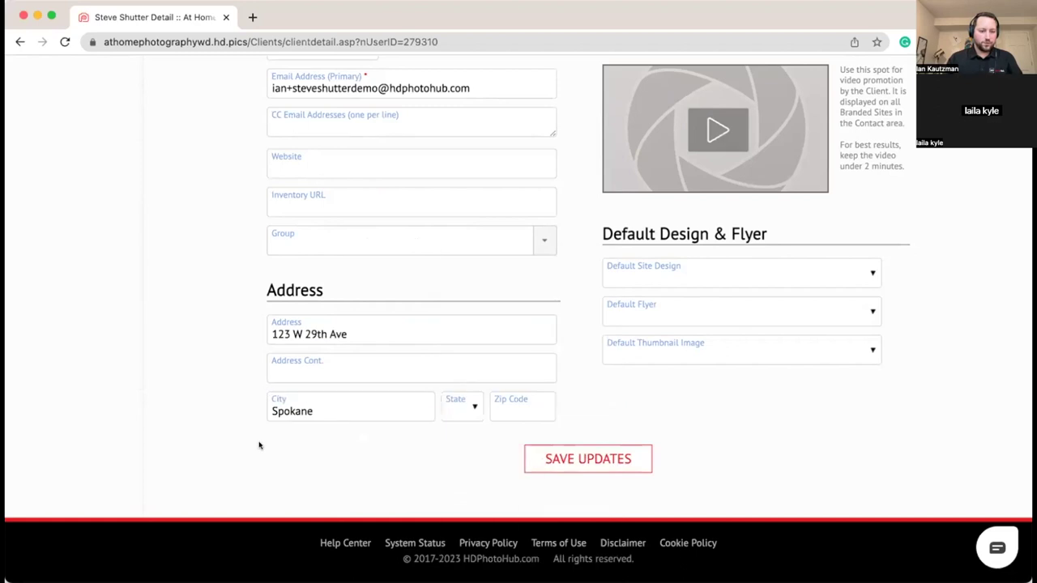
Step: Choose WA as the state and enter zip code 99223
{"action": "left_click", "coordinate": [467, 415]}
{"action": "scroll", "coordinate": [460, 502], "scroll_direction": "down", "scroll_amount": 5}
{"action": "scroll", "coordinate": [459, 504], "scroll_direction": "down", "scroll_amount": 5}
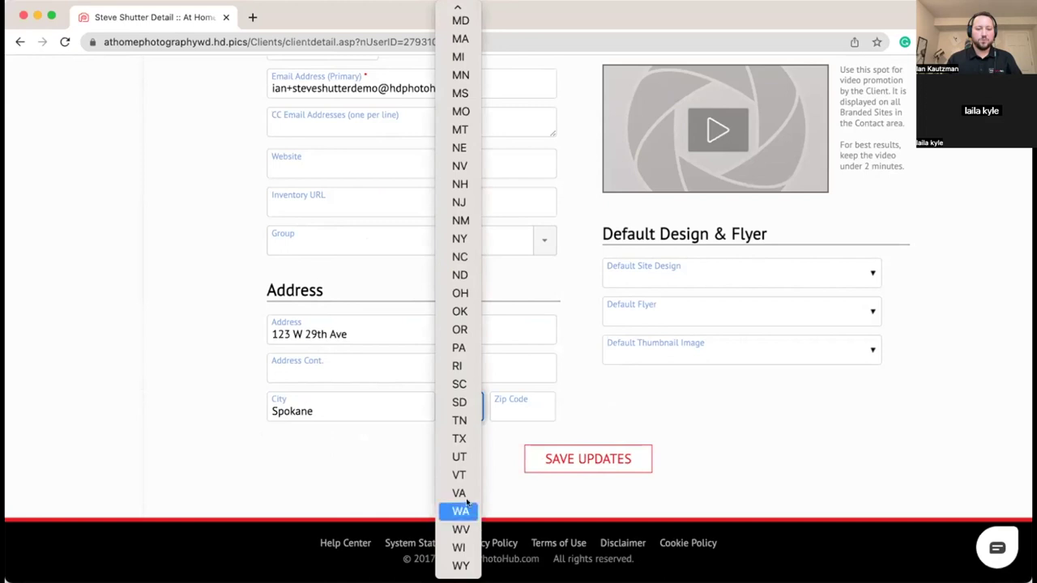
{"action": "left_click", "coordinate": [467, 506]}
{"action": "left_click", "coordinate": [514, 411]}
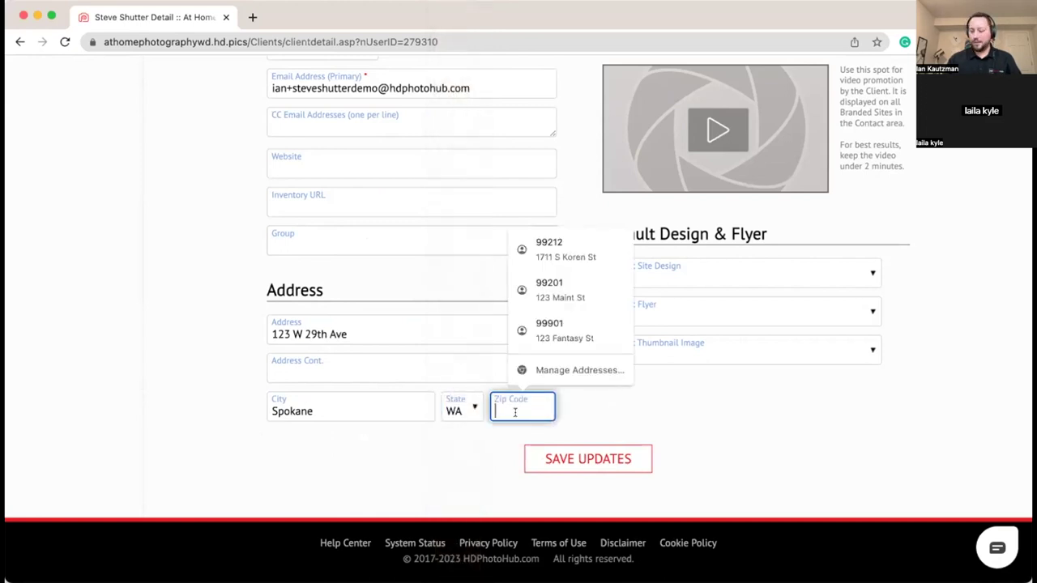
{"action": "type", "text": "99223"}
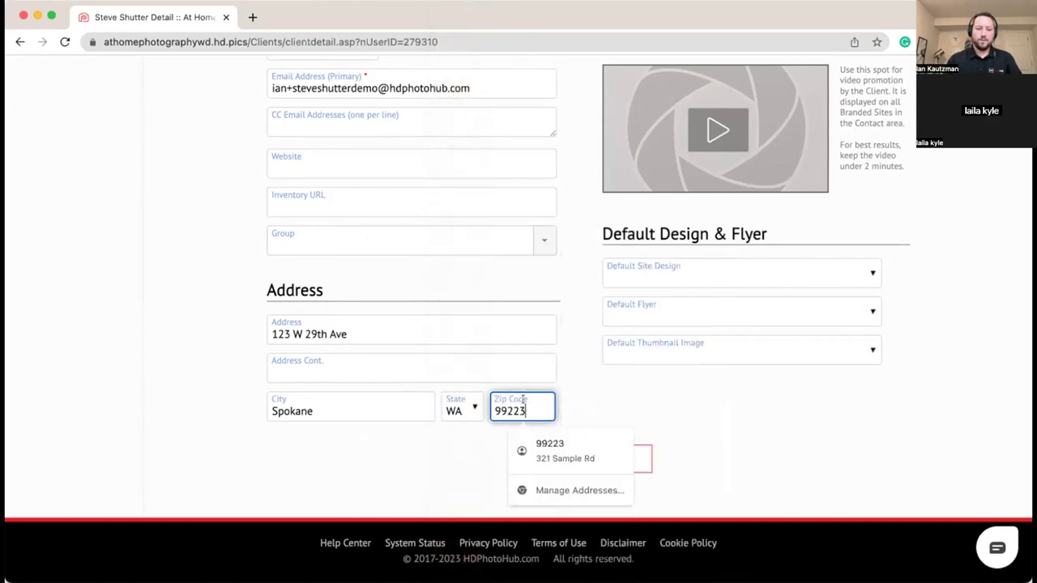
{"action": "left_click", "coordinate": [367, 462]}
{"action": "scroll", "coordinate": [366, 460], "scroll_direction": "up", "scroll_amount": 5}
{"action": "scroll", "coordinate": [366, 459], "scroll_direction": "down", "scroll_amount": 4}
{"action": "scroll", "coordinate": [364, 457], "scroll_direction": "up", "scroll_amount": 4}
{"action": "scroll", "coordinate": [298, 354], "scroll_direction": "down", "scroll_amount": 2}
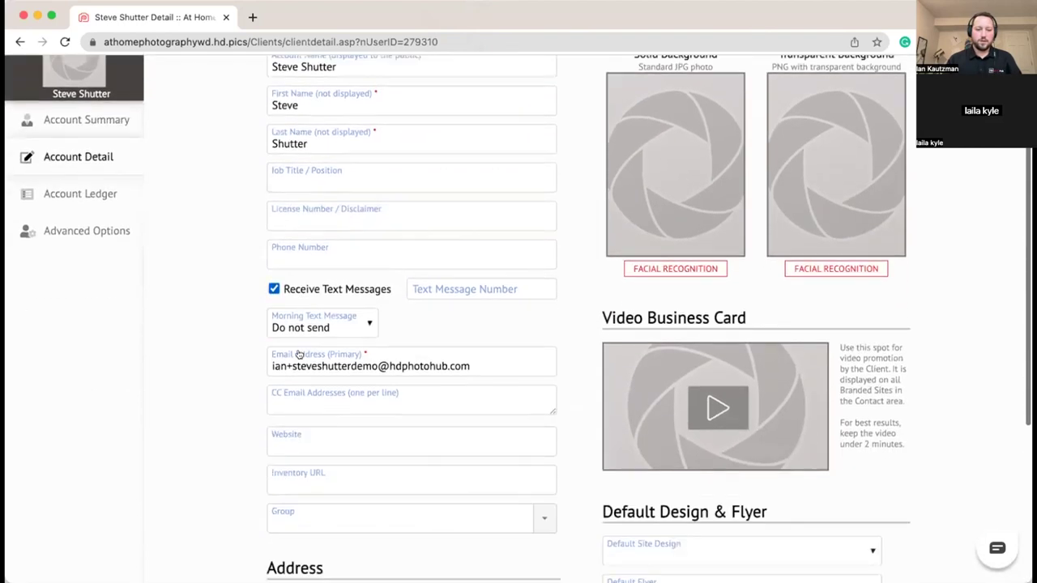
{"action": "scroll", "coordinate": [299, 354], "scroll_direction": "down", "scroll_amount": 4}
Step: Save the address, upload a solid-background account photo, save again, and return to Business Summary
{"action": "left_click", "coordinate": [549, 458]}
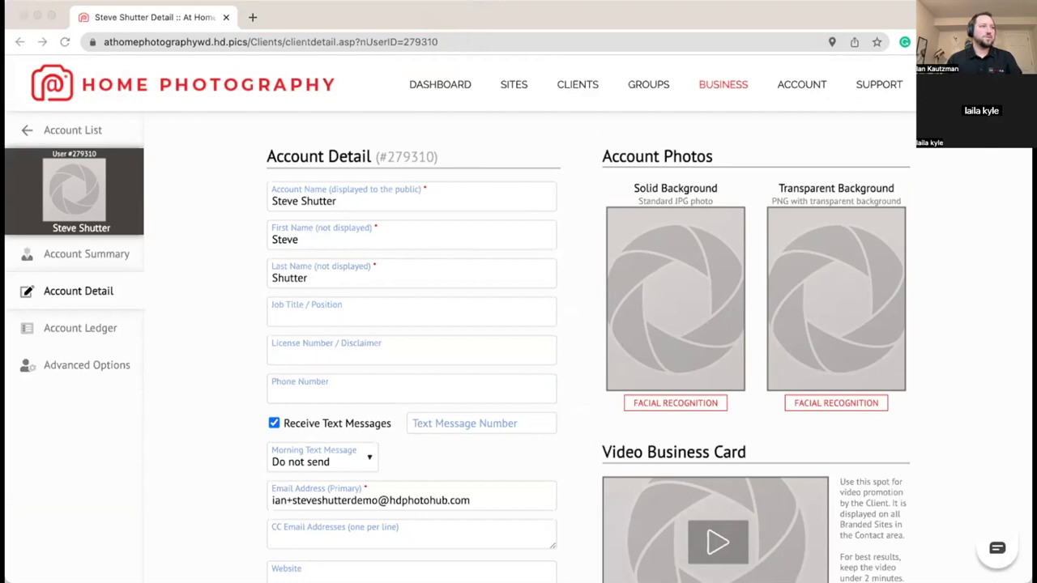
{"action": "left_click_drag", "start_coordinate": [1036, 243], "coordinate": [705, 243]}
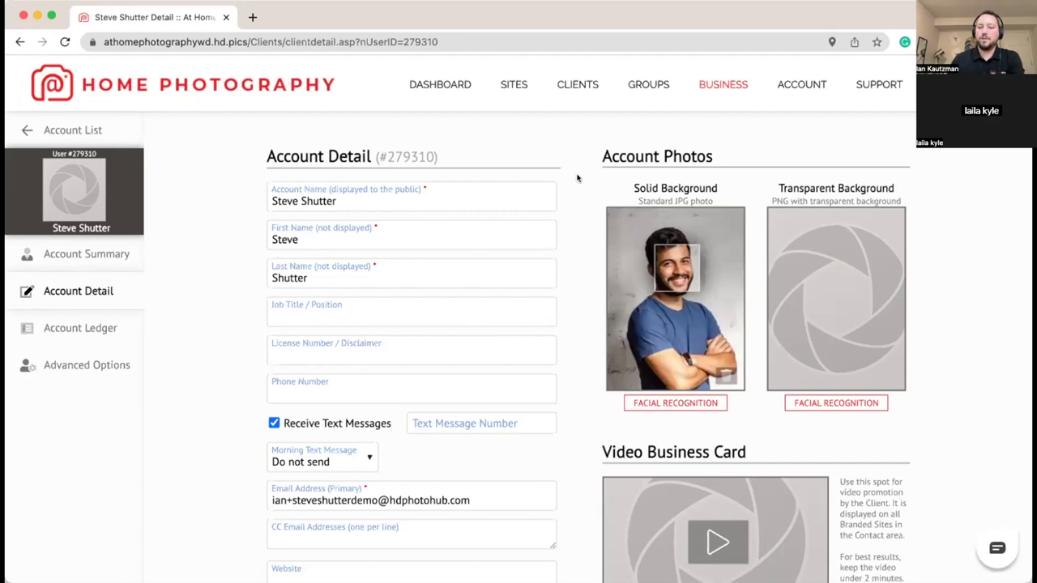
{"action": "scroll", "coordinate": [334, 334], "scroll_direction": "down", "scroll_amount": 5}
{"action": "left_click", "coordinate": [588, 455]}
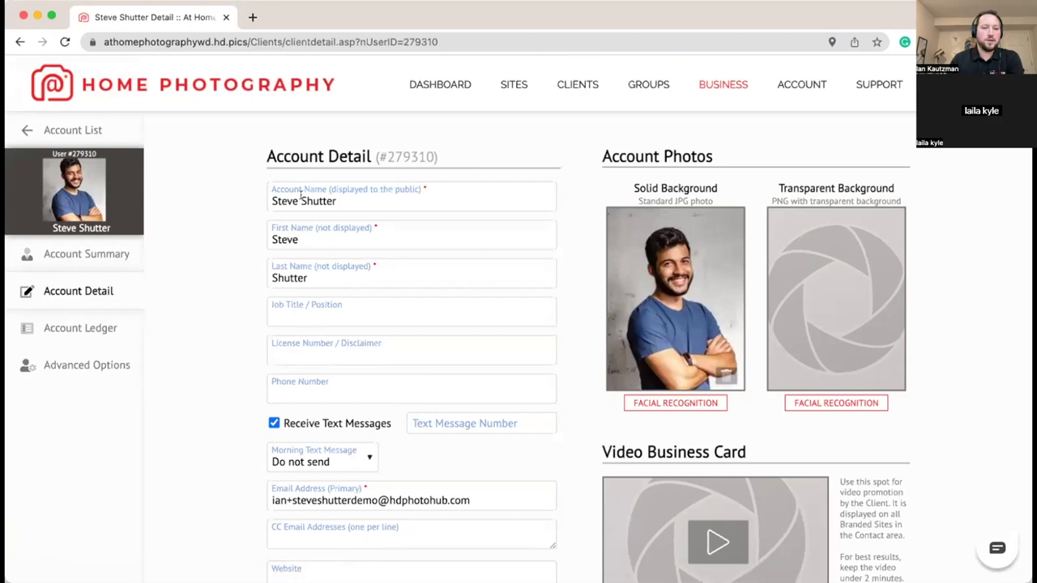
{"action": "left_click", "coordinate": [713, 77]}
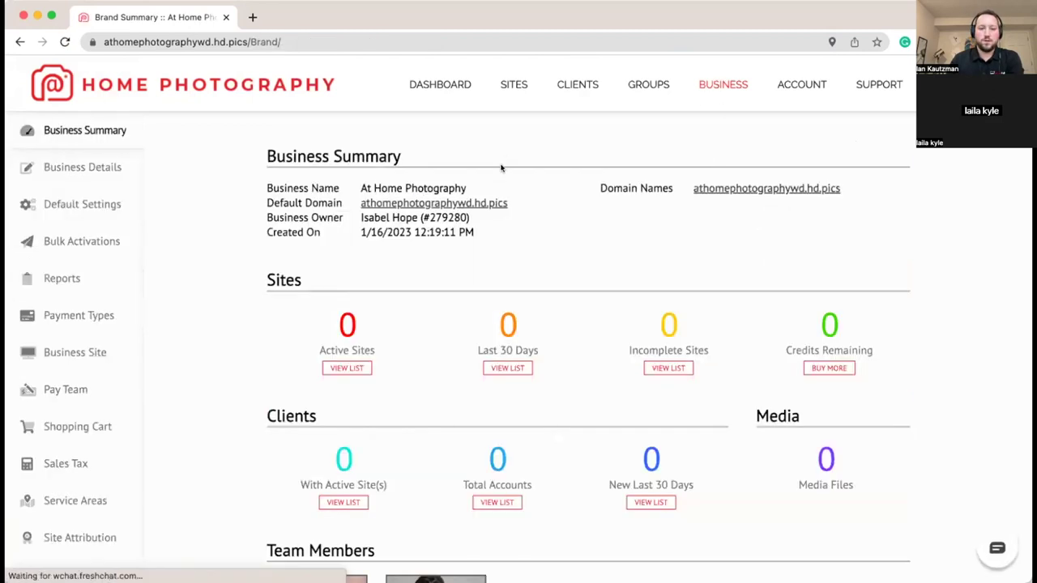
Step: Open a second Create a New Team Member form and paste in the name and e-mail address
{"action": "scroll", "coordinate": [461, 250], "scroll_direction": "down", "scroll_amount": 3}
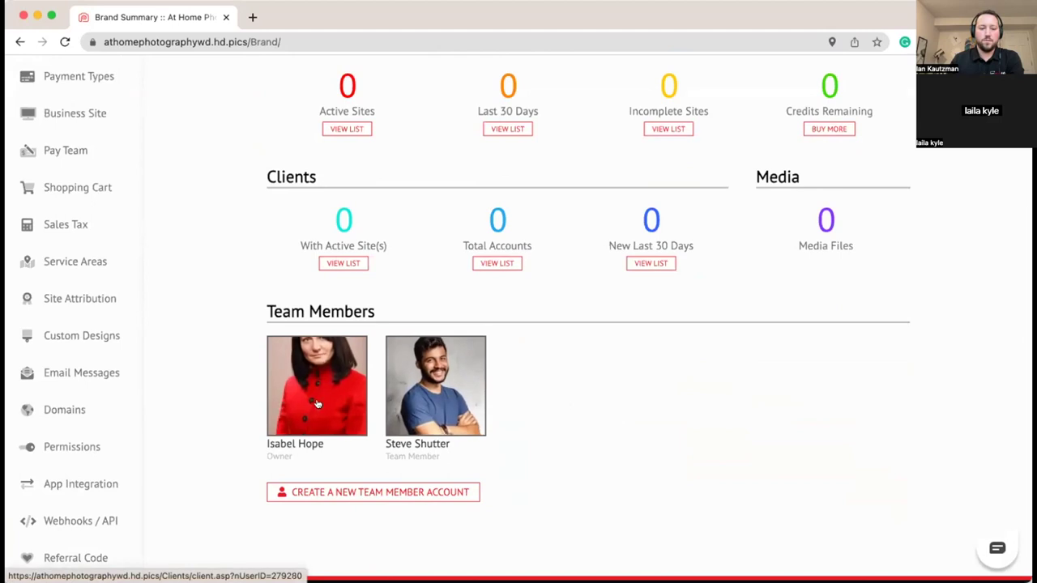
{"action": "left_click", "coordinate": [428, 493]}
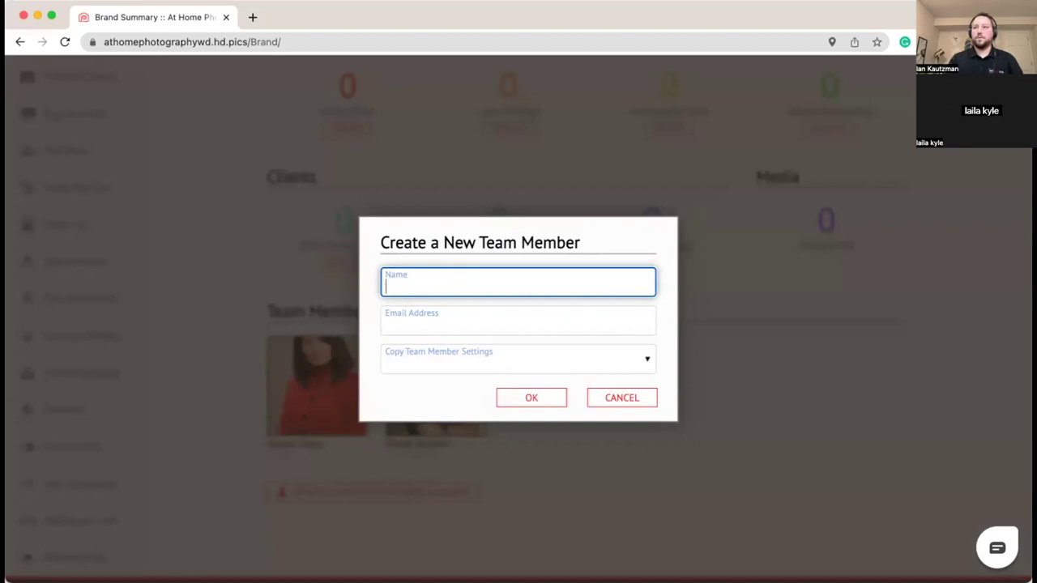
{"action": "key", "text": "super+Tab"}
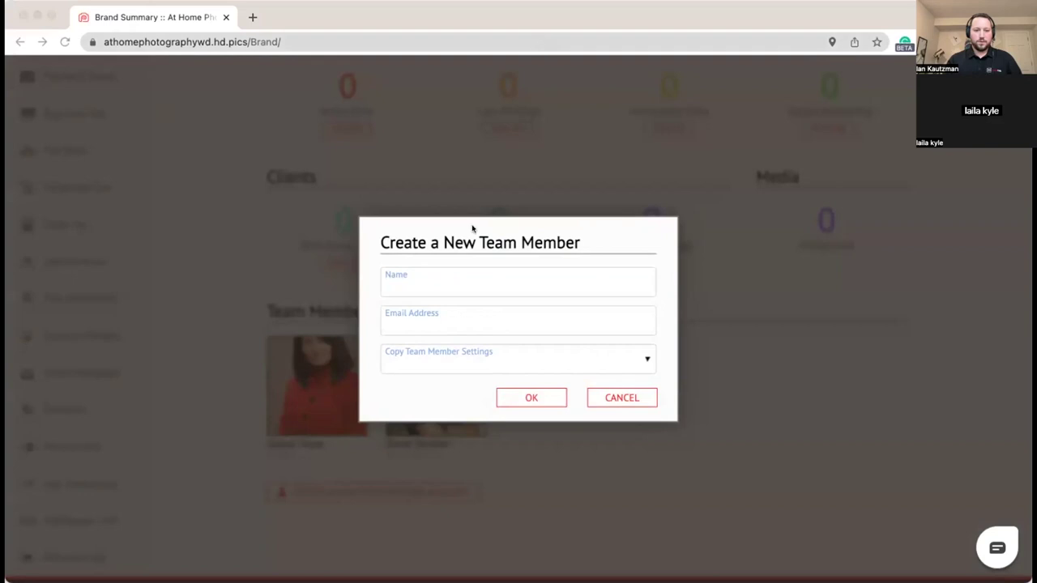
{"action": "left_click", "coordinate": [473, 276]}
{"action": "type", "text": "Carrie Camera"}
{"action": "left_click", "coordinate": [512, 328]}
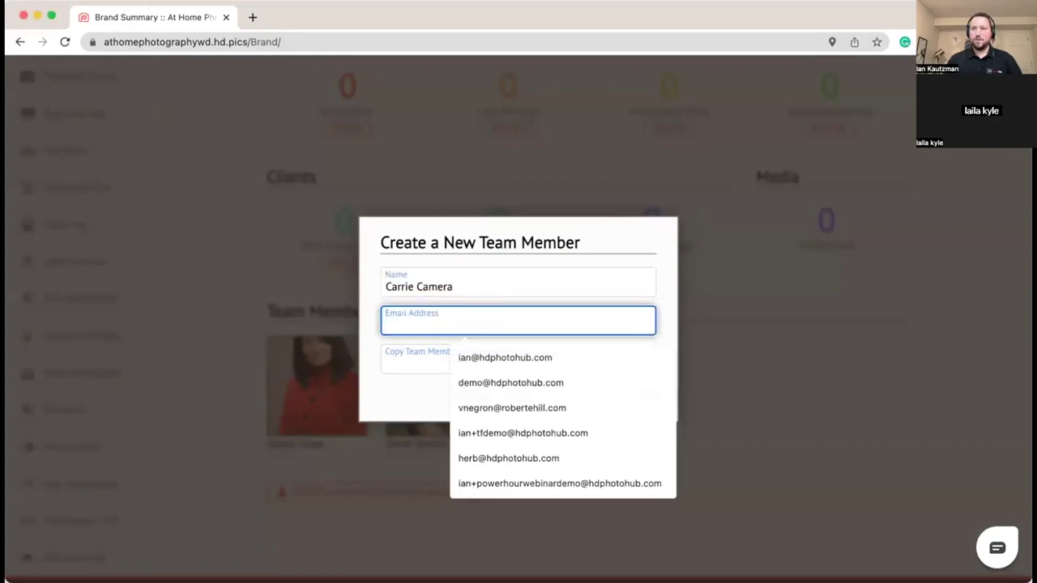
{"action": "key", "text": "super+Tab"}
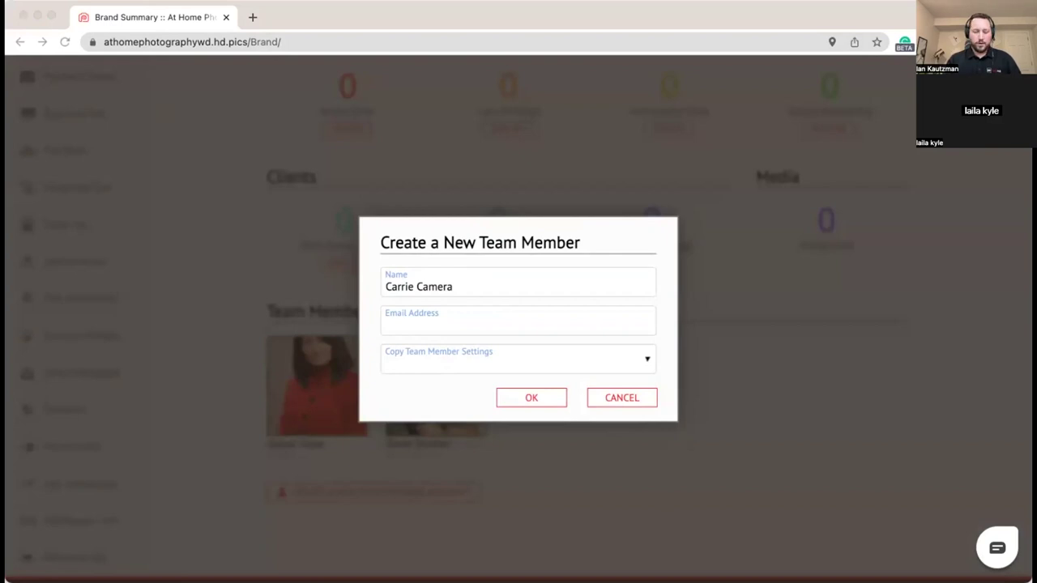
{"action": "left_click", "coordinate": [424, 324]}
{"action": "key", "text": "ctrl+v"}
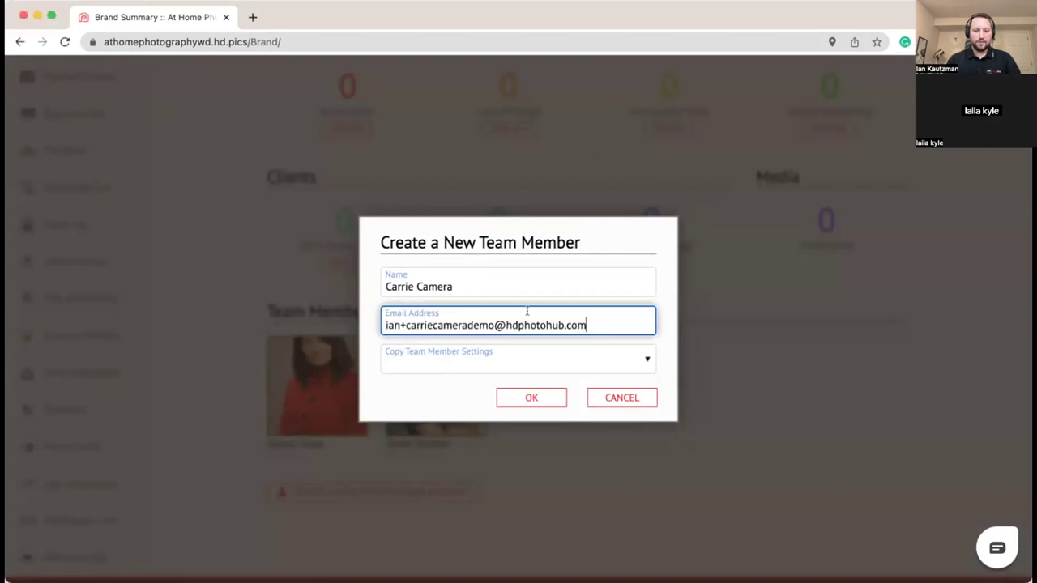
{"action": "left_click", "coordinate": [656, 326]}
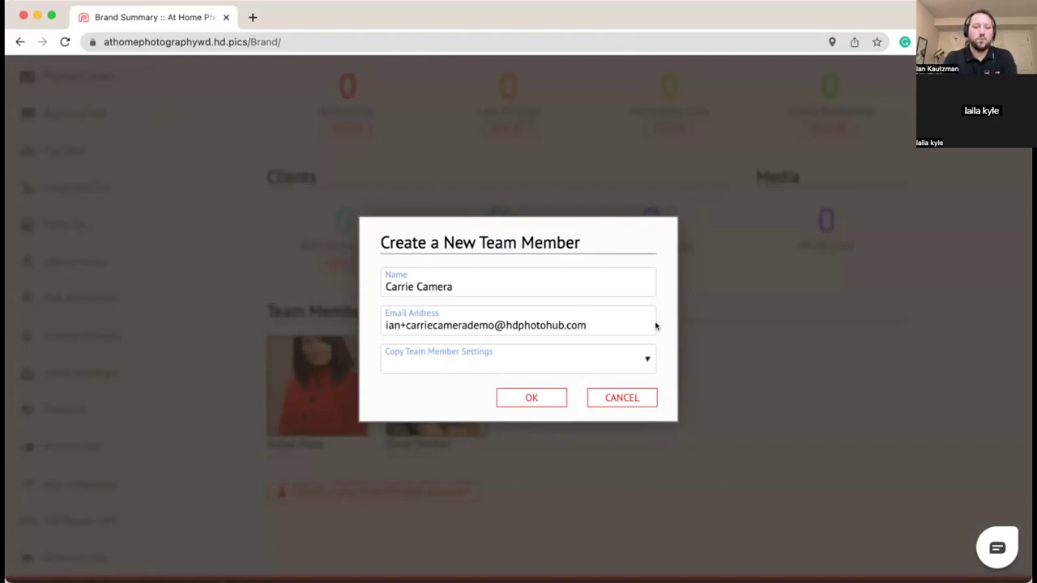
{"action": "left_click", "coordinate": [622, 355]}
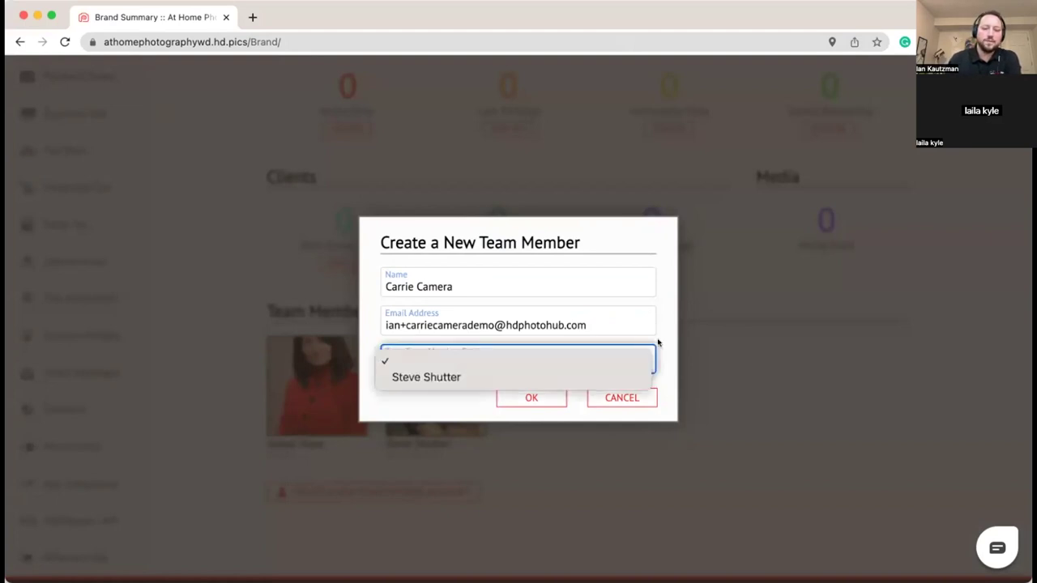
{"action": "left_click", "coordinate": [666, 337]}
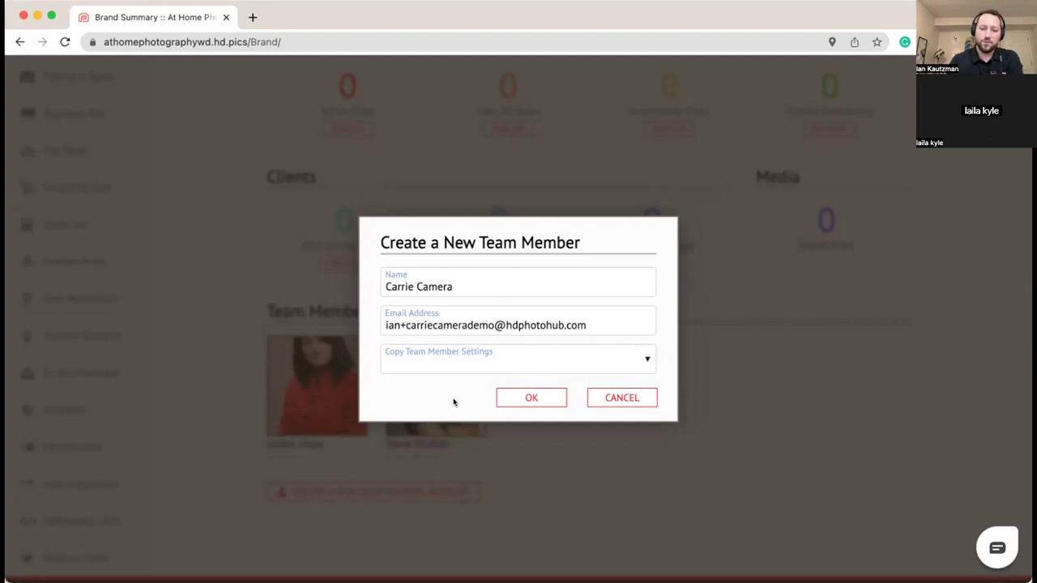
{"action": "left_click", "coordinate": [540, 401]}
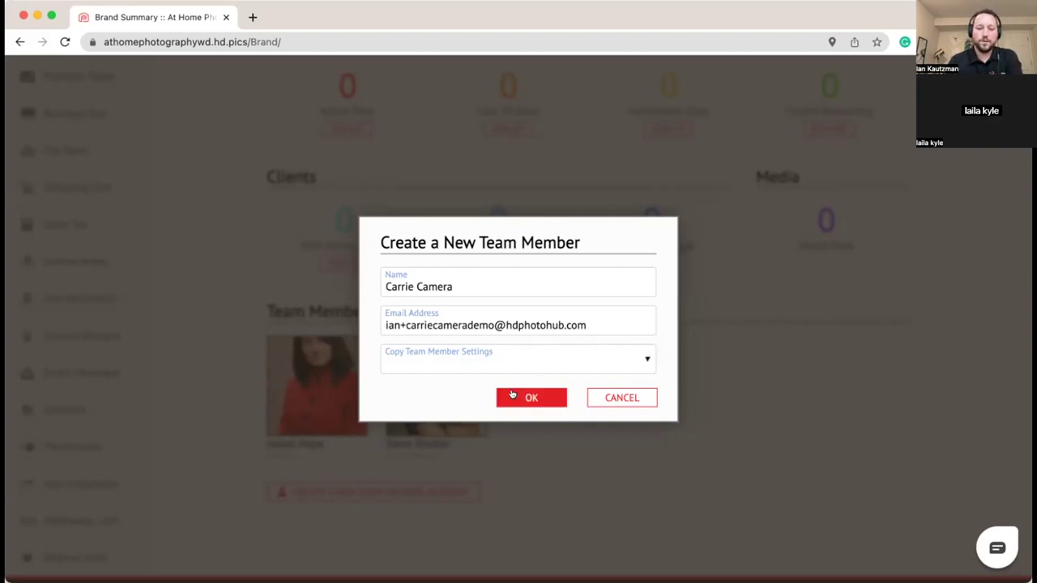
Step: Create the second team member and drop a portrait onto the Solid Background photo box
{"action": "left_click", "coordinate": [512, 397]}
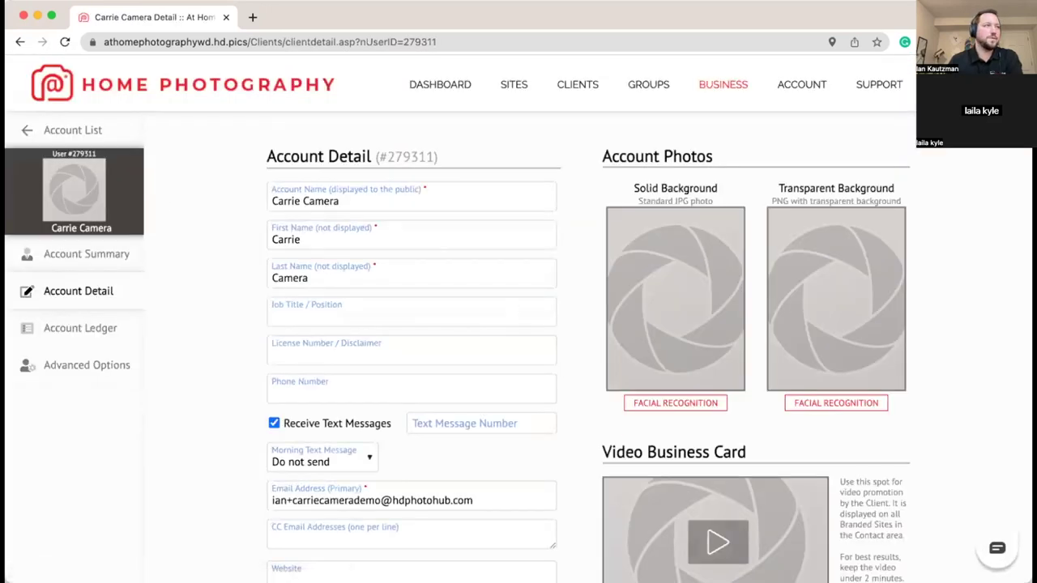
{"action": "left_click_drag", "start_coordinate": [463, 38], "coordinate": [634, 297]}
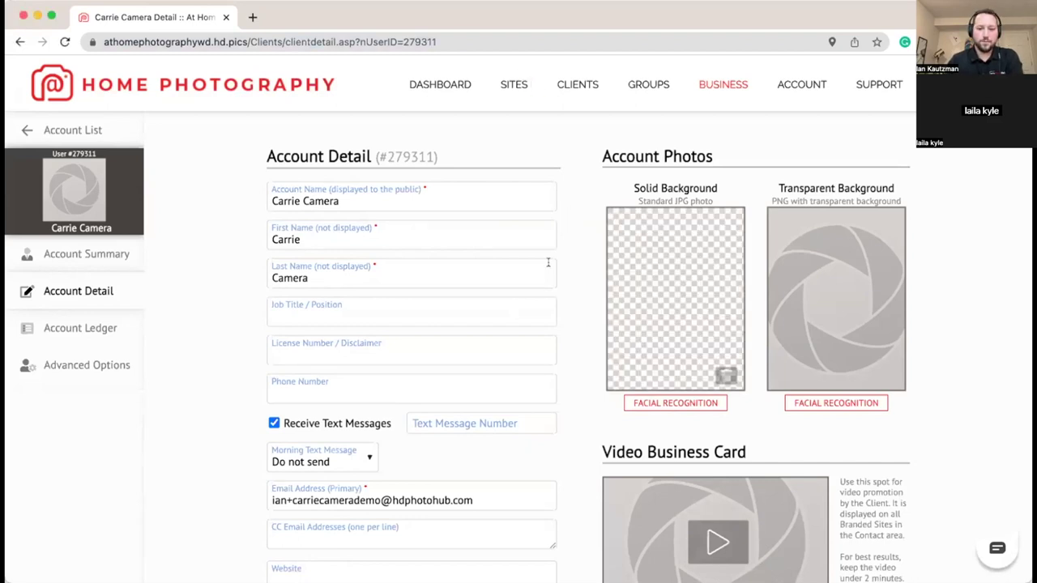
{"action": "scroll", "coordinate": [600, 271], "scroll_direction": "down", "scroll_amount": 1}
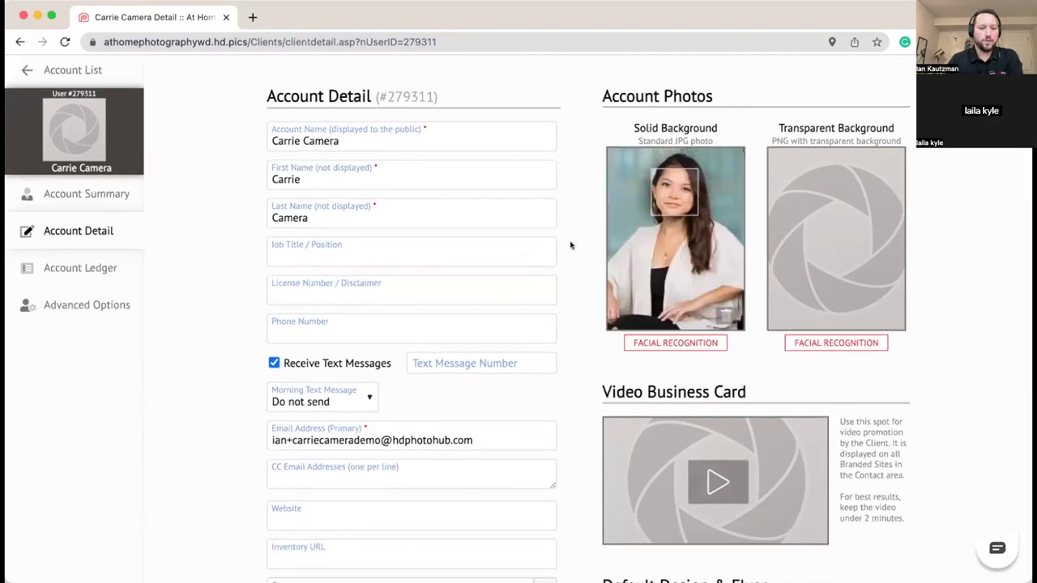
{"action": "scroll", "coordinate": [570, 246], "scroll_direction": "down", "scroll_amount": 5}
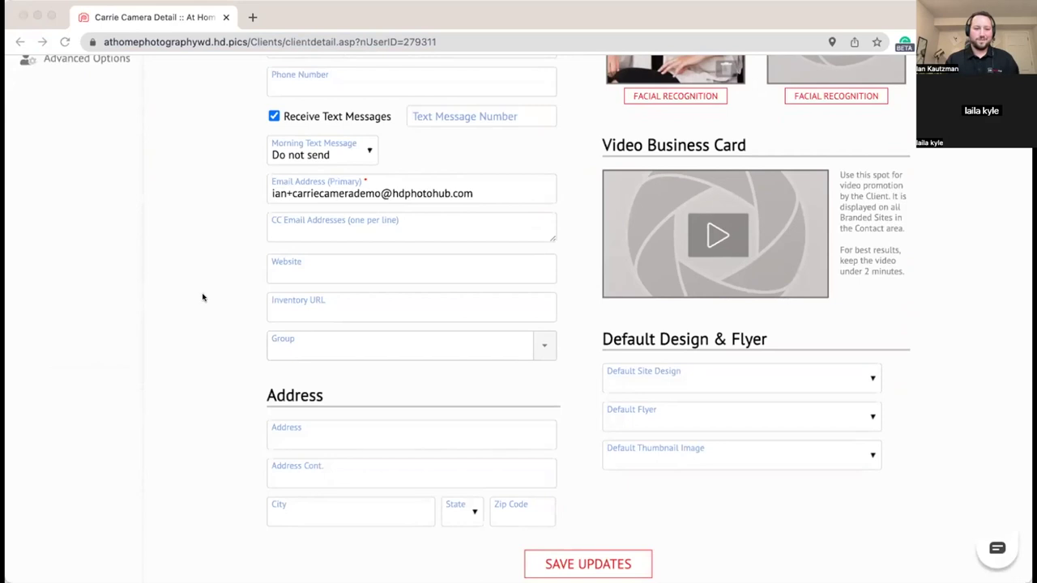
Step: Paste the member's street address and enter Spokane as the city
{"action": "scroll", "coordinate": [316, 341], "scroll_direction": "down", "scroll_amount": 2}
{"action": "left_click", "coordinate": [321, 334]}
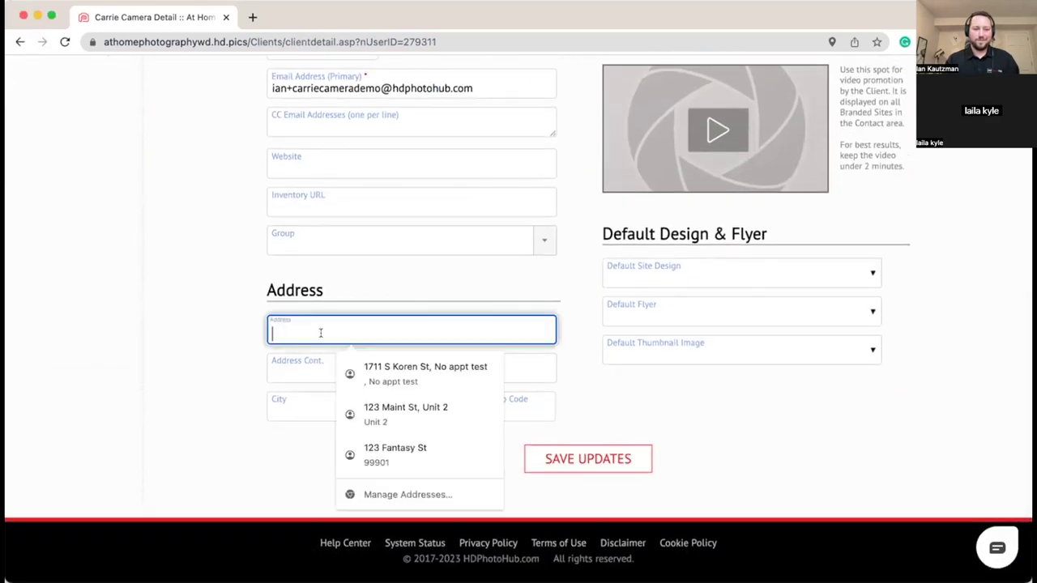
{"action": "left_click", "coordinate": [334, 368]}
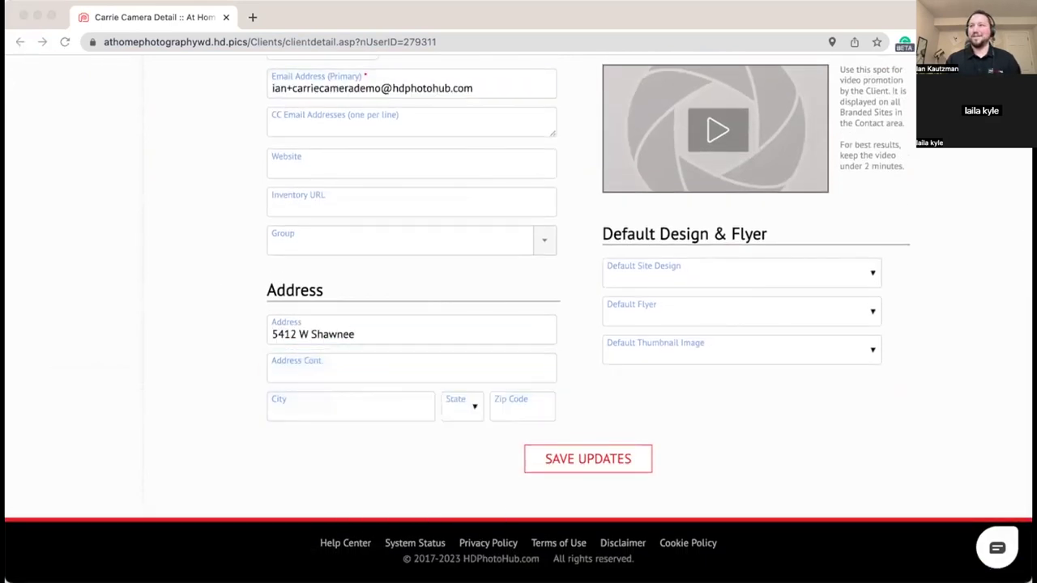
{"action": "left_click", "coordinate": [423, 363]}
{"action": "left_click", "coordinate": [338, 398]}
{"action": "type", "text": "Spoak"}
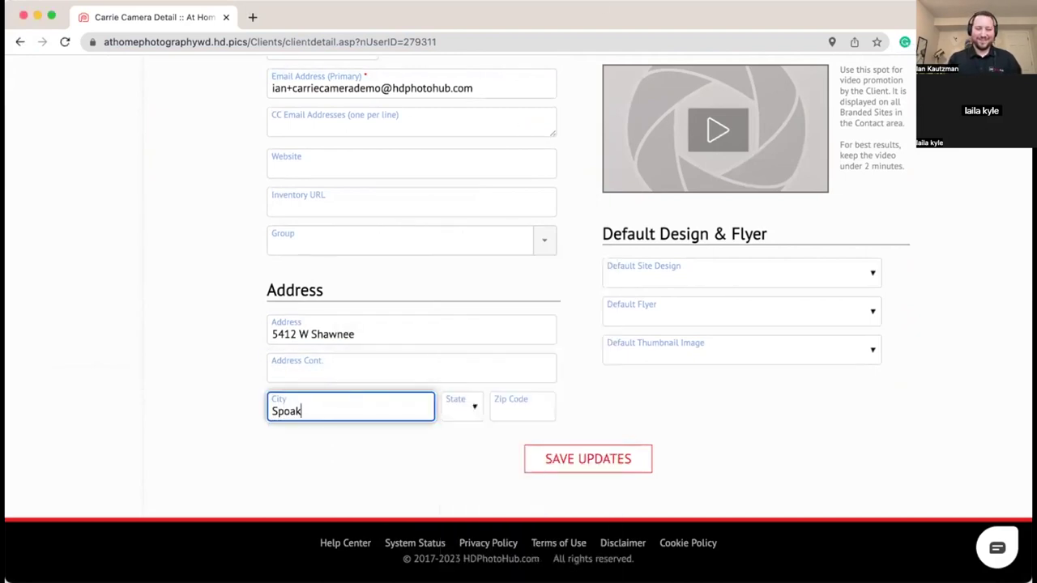
{"action": "key", "text": "BackSpace"}
{"action": "key", "text": "BackSpace"}
{"action": "type", "text": "kane"}
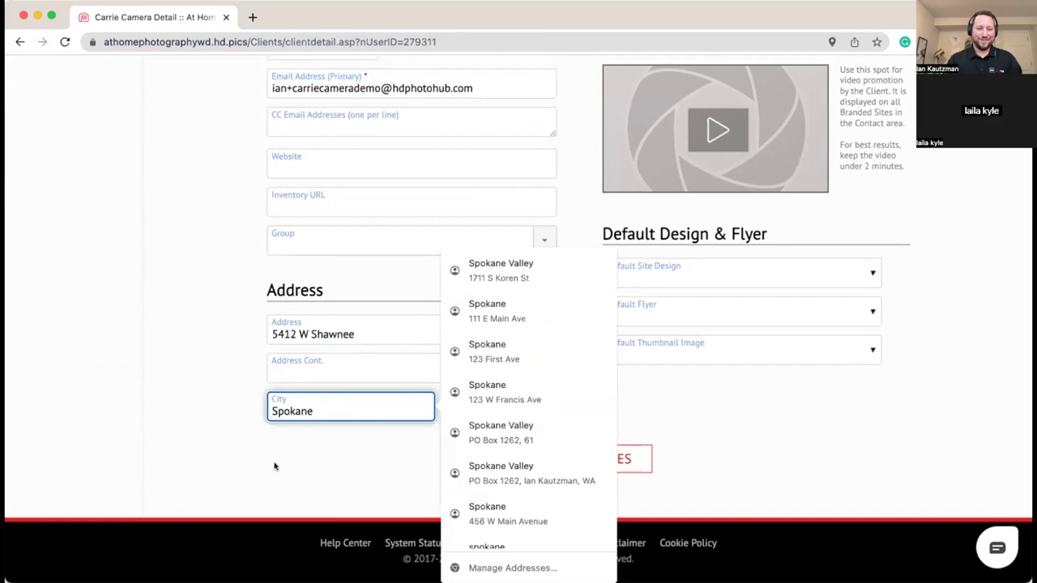
{"action": "left_click", "coordinate": [435, 408]}
Step: Choose WA as the state, enter zip code 99208, and save the address
{"action": "left_click", "coordinate": [453, 408]}
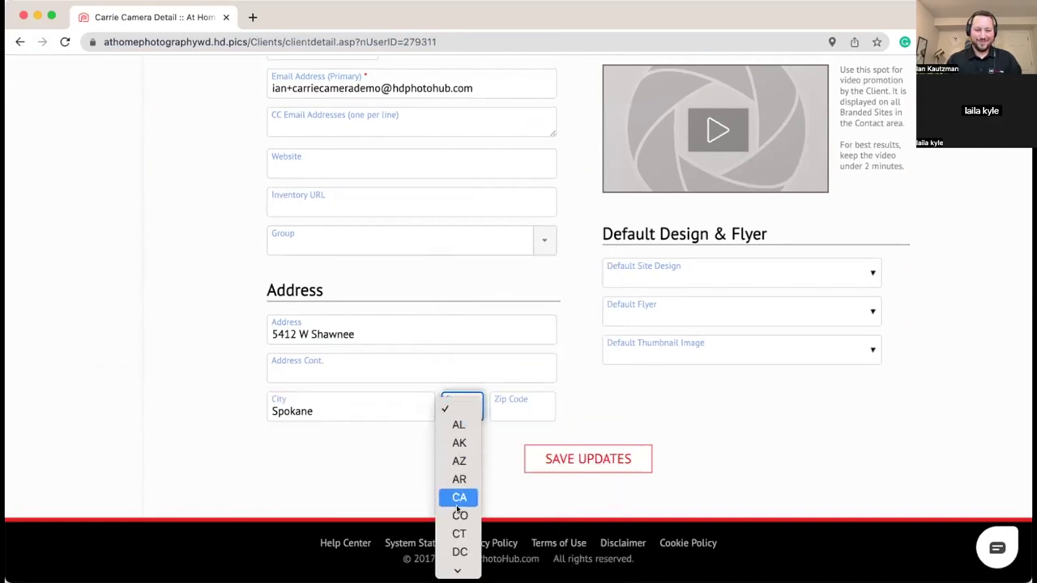
{"action": "scroll", "coordinate": [459, 535], "scroll_direction": "down", "scroll_amount": 5}
{"action": "scroll", "coordinate": [459, 549], "scroll_direction": "down", "scroll_amount": 5}
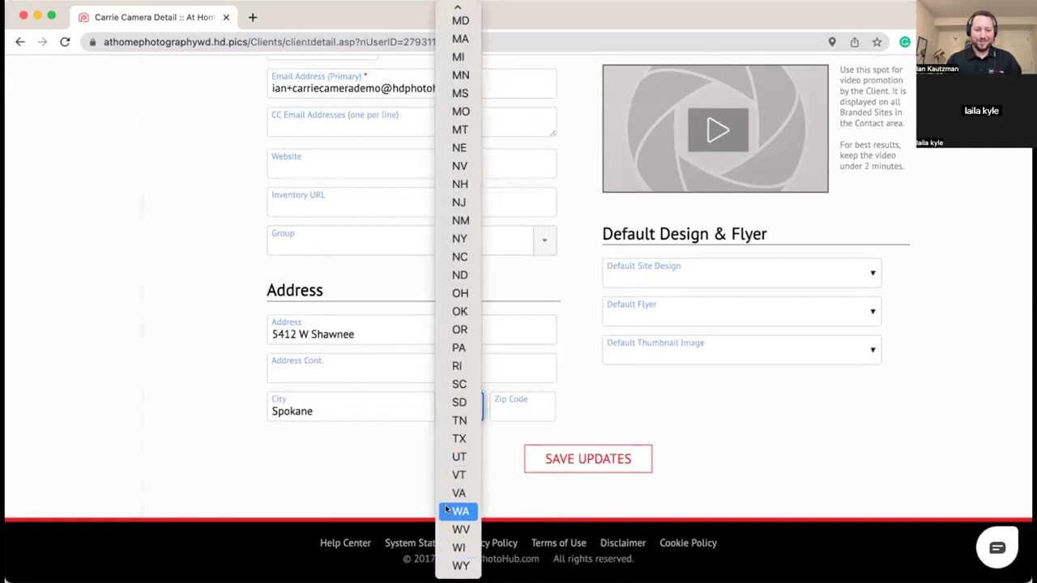
{"action": "left_click", "coordinate": [460, 510]}
{"action": "left_click", "coordinate": [514, 409]}
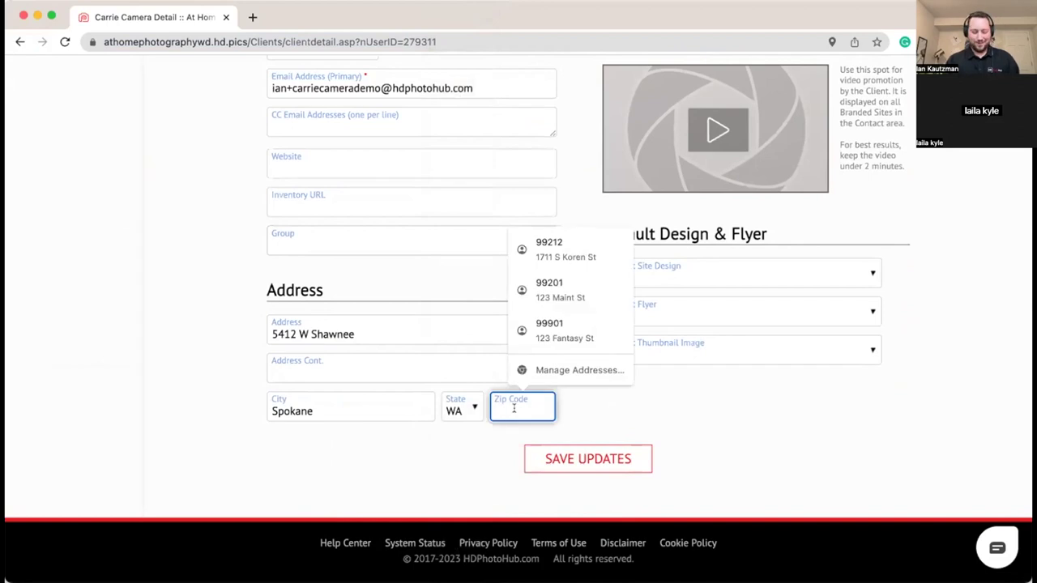
{"action": "type", "text": "99208"}
{"action": "key", "text": "Return"}
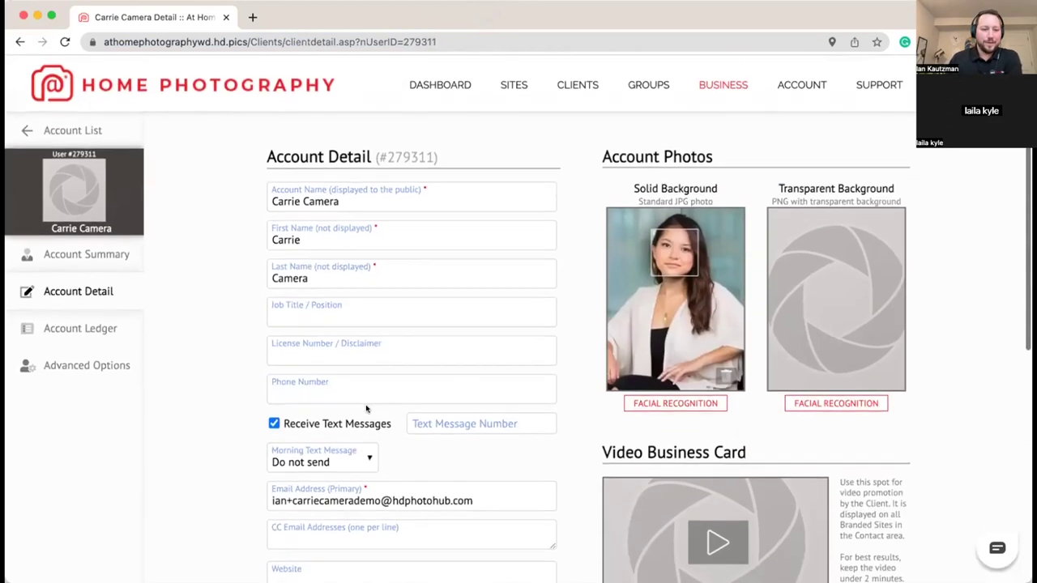
Step: Paste in the member's phone number and save the change
{"action": "scroll", "coordinate": [278, 340], "scroll_direction": "down", "scroll_amount": 2}
{"action": "left_click", "coordinate": [316, 322]}
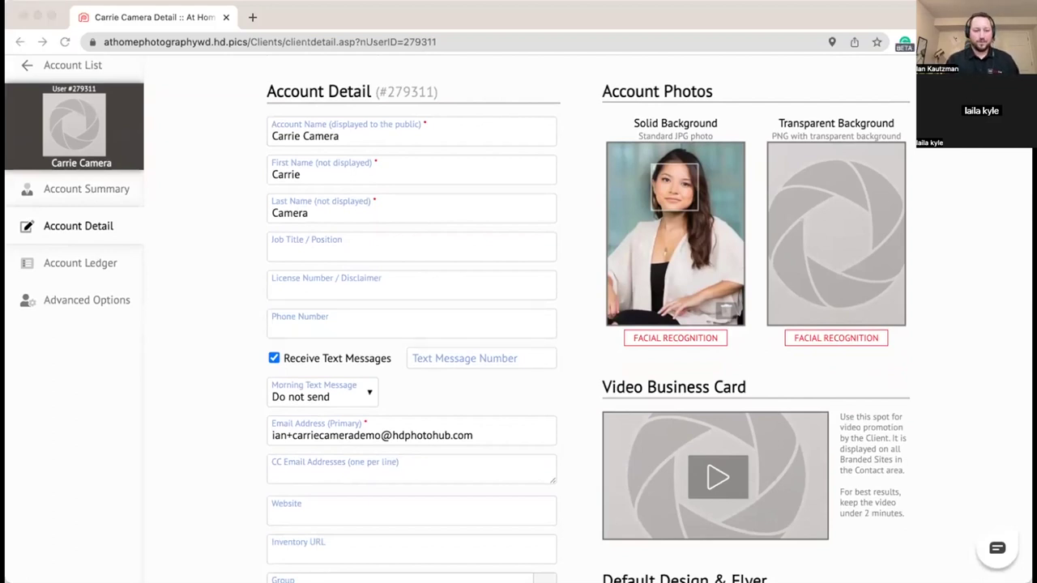
{"action": "left_click", "coordinate": [298, 328]}
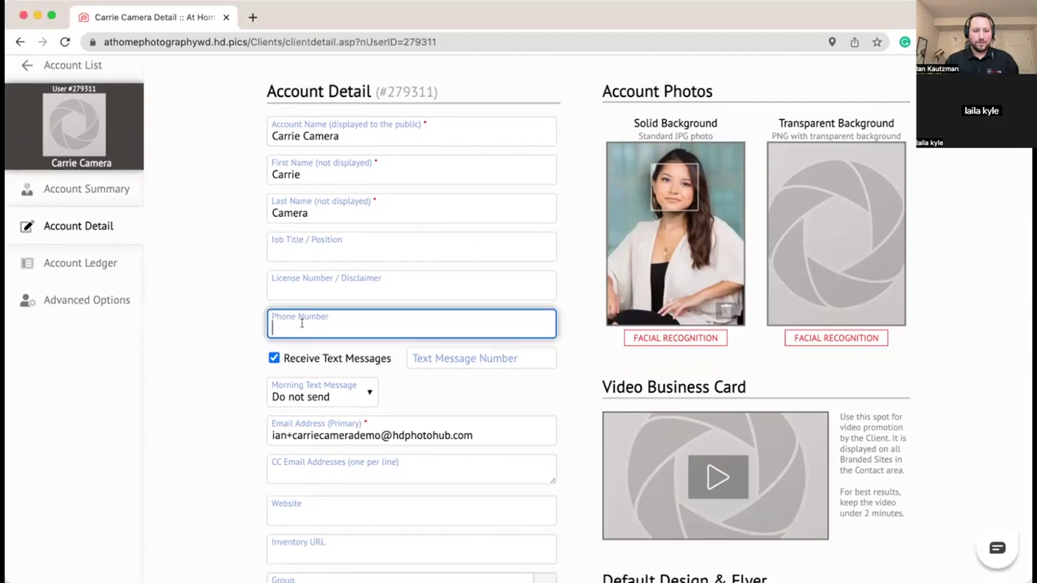
{"action": "key", "text": "super+v"}
{"action": "left_click", "coordinate": [212, 329]}
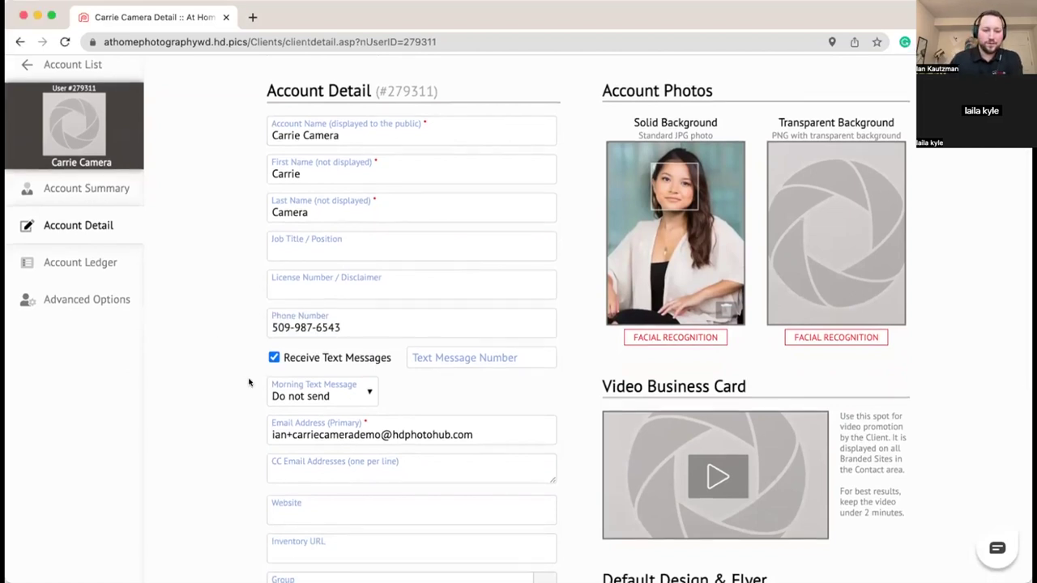
{"action": "scroll", "coordinate": [239, 358], "scroll_direction": "down", "scroll_amount": 3}
{"action": "left_click", "coordinate": [442, 229]}
{"action": "left_click", "coordinate": [154, 251]}
{"action": "scroll", "coordinate": [259, 434], "scroll_direction": "down", "scroll_amount": 5}
{"action": "left_click", "coordinate": [567, 461]}
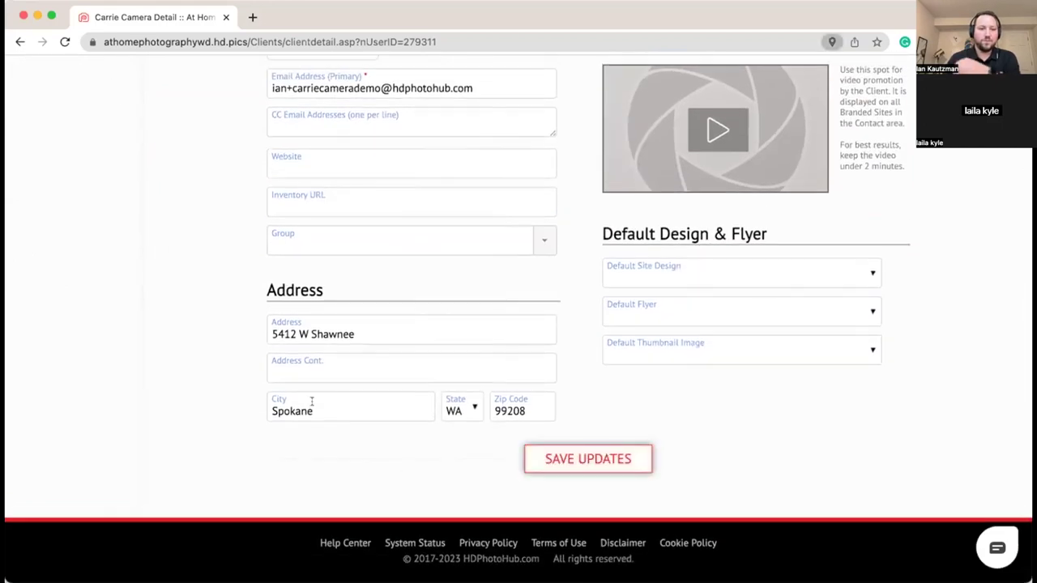
Step: Set Morning Text Message to 7 AM and save
{"action": "scroll", "coordinate": [414, 243], "scroll_direction": "down", "scroll_amount": 5}
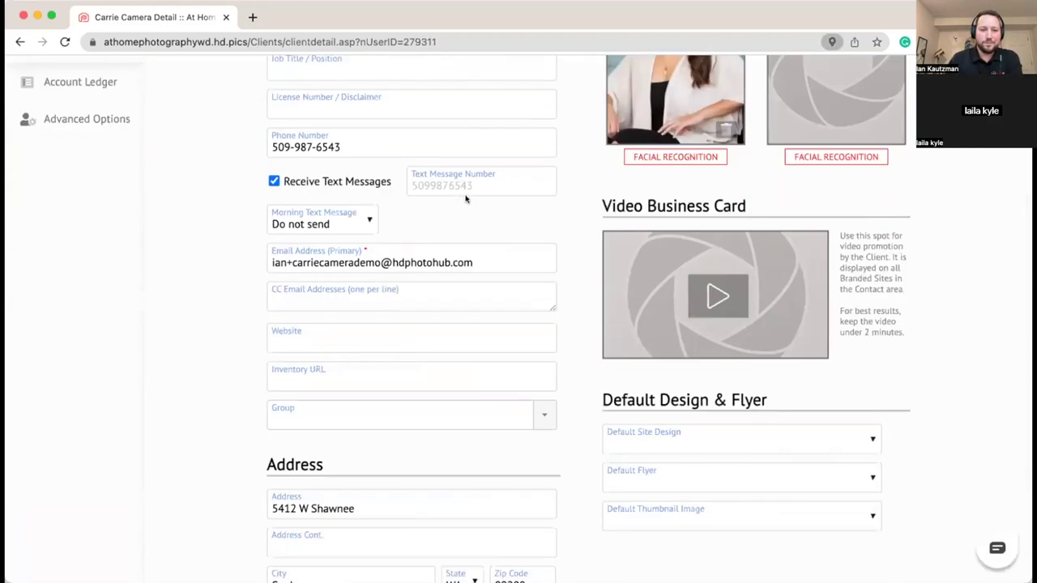
{"action": "left_click", "coordinate": [365, 219]}
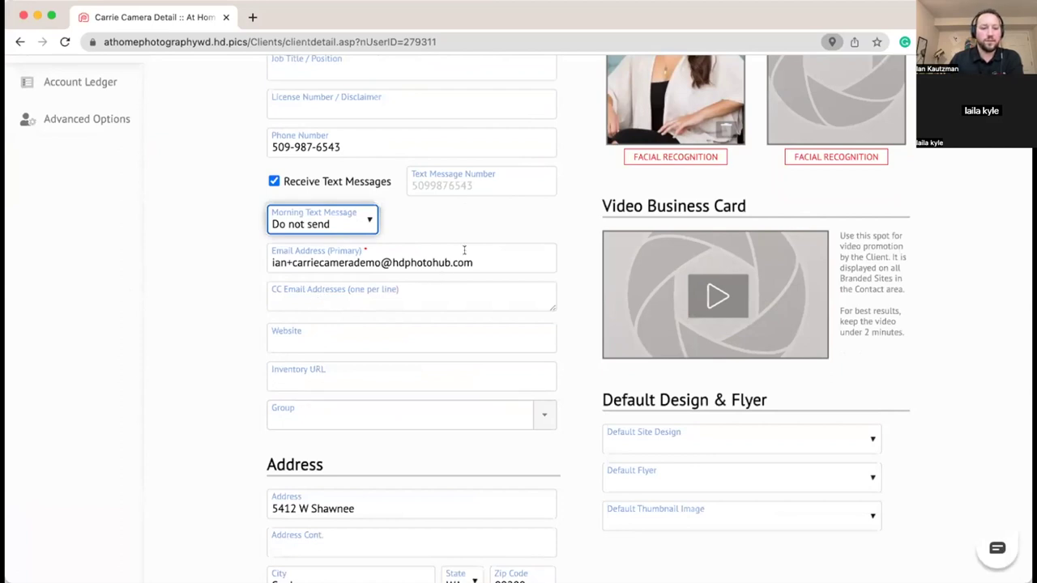
{"action": "key", "text": "Down"}
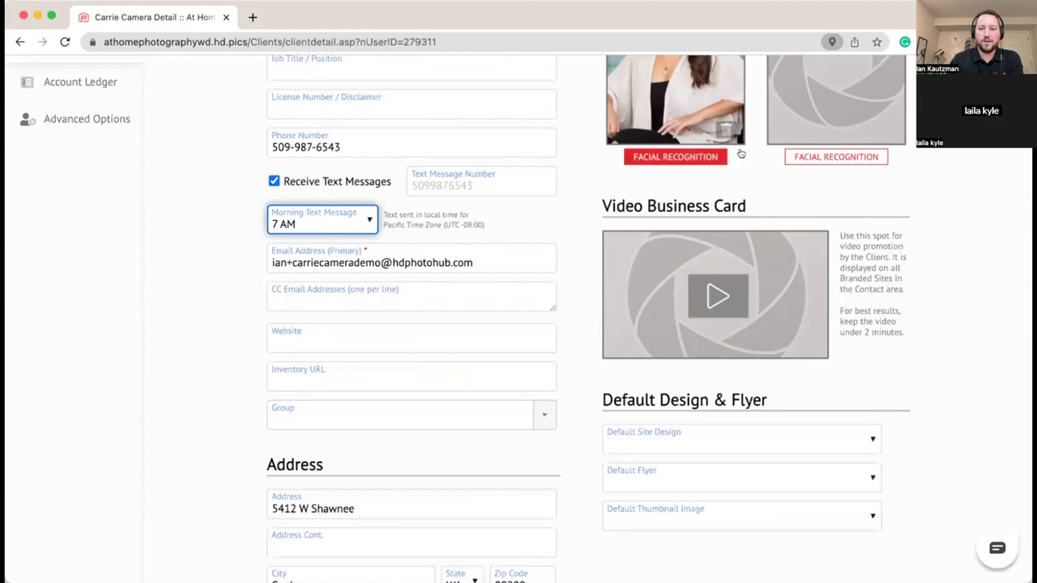
{"action": "left_click", "coordinate": [495, 230]}
{"action": "scroll", "coordinate": [519, 292], "scroll_direction": "down", "scroll_amount": 3}
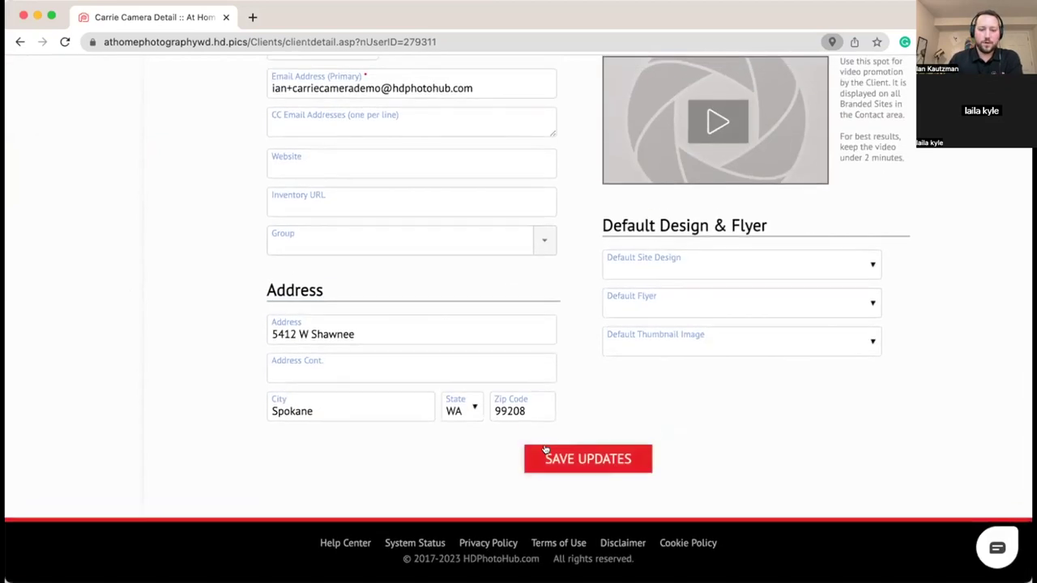
{"action": "left_click", "coordinate": [588, 456]}
{"action": "scroll", "coordinate": [425, 240], "scroll_direction": "down", "scroll_amount": 2}
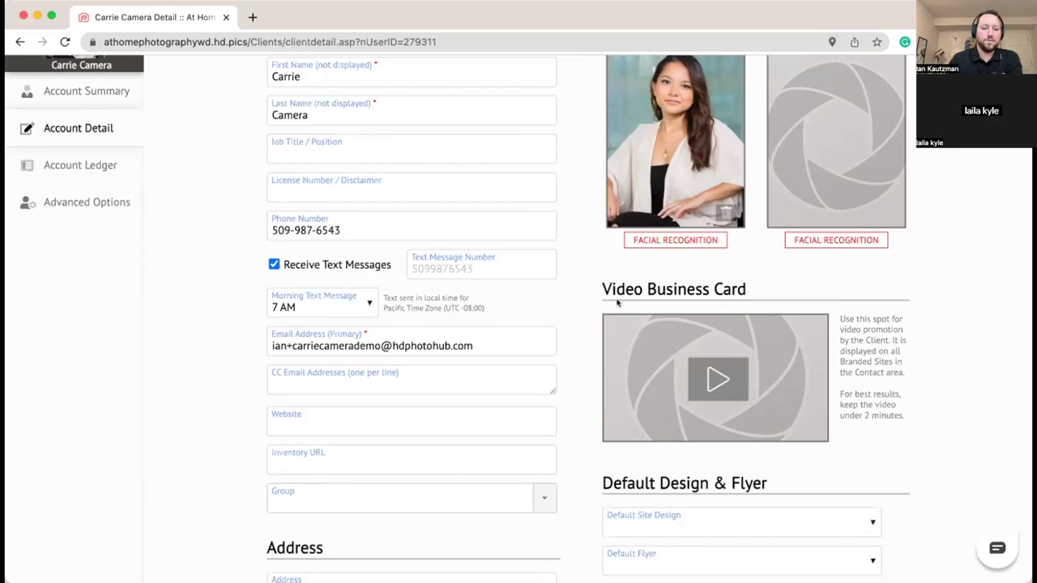
{"action": "scroll", "coordinate": [548, 311], "scroll_direction": "down", "scroll_amount": 5}
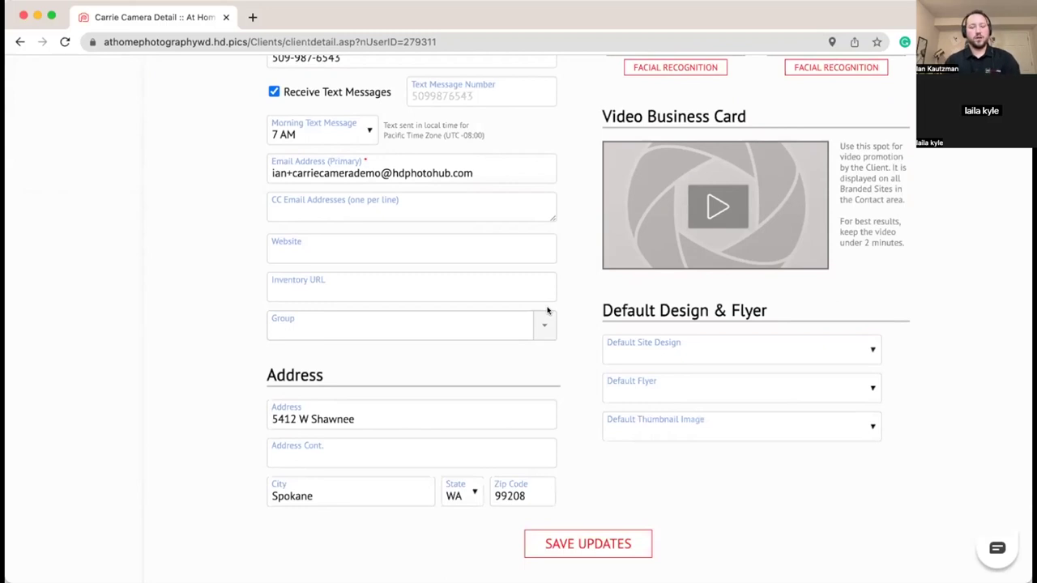
{"action": "scroll", "coordinate": [567, 343], "scroll_direction": "down", "scroll_amount": 3}
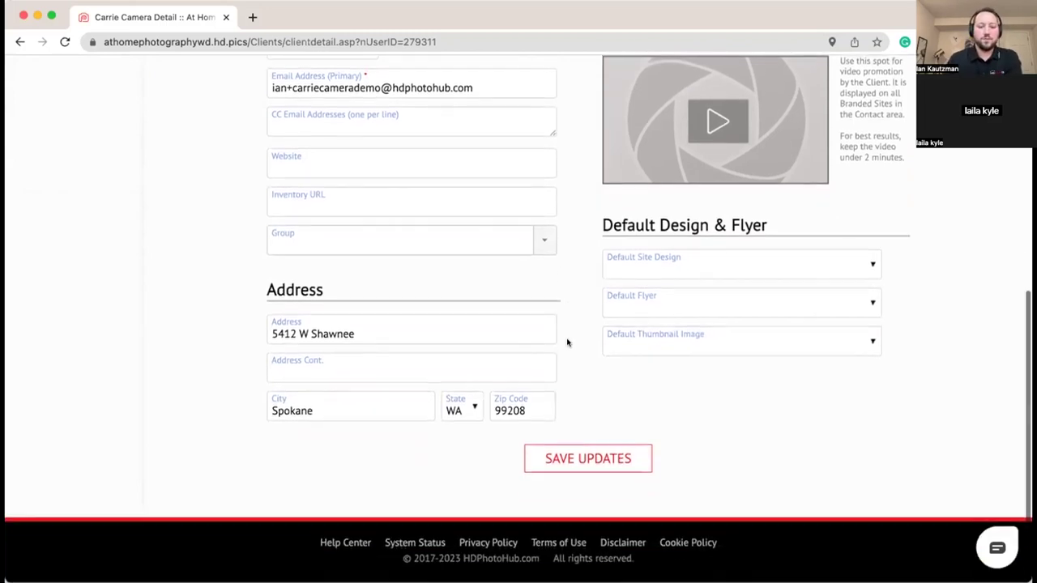
{"action": "scroll", "coordinate": [567, 343], "scroll_direction": "up", "scroll_amount": 7}
{"action": "scroll", "coordinate": [567, 343], "scroll_direction": "up", "scroll_amount": 5}
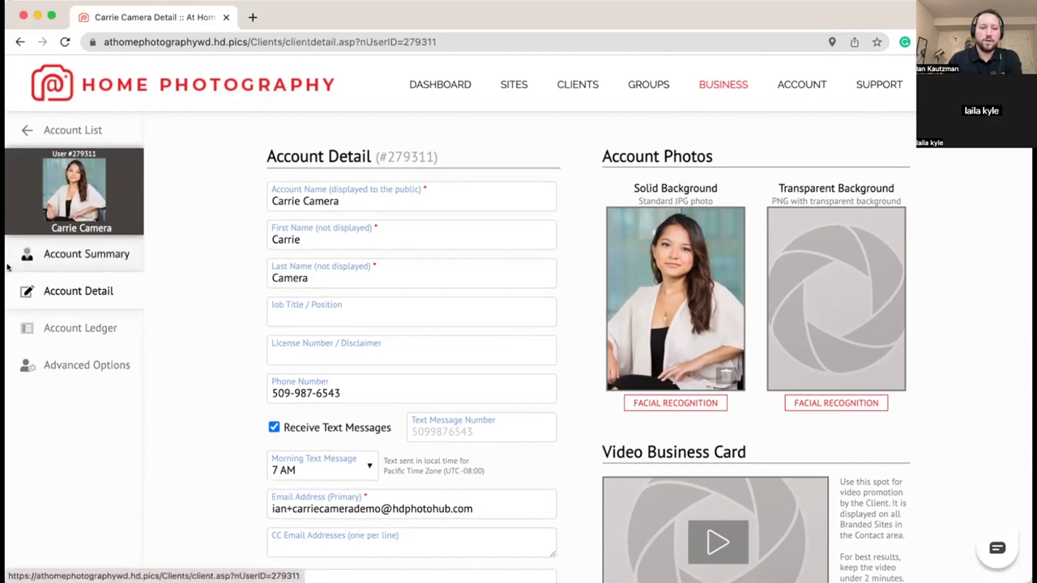
Step: Access the new team member's account and open App Integration under ACCOUNT
{"action": "left_click", "coordinate": [121, 256]}
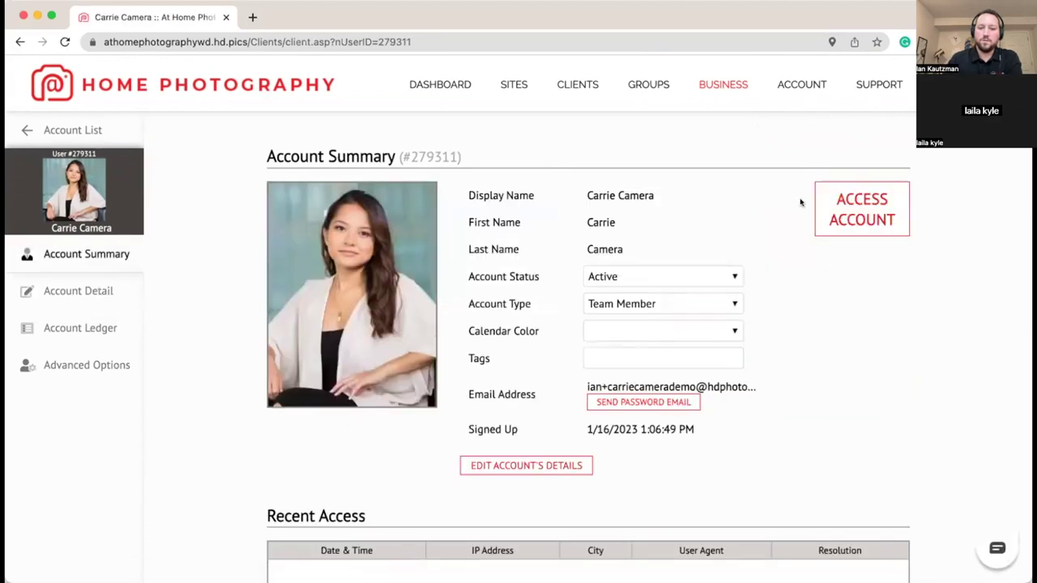
{"action": "left_click", "coordinate": [862, 209]}
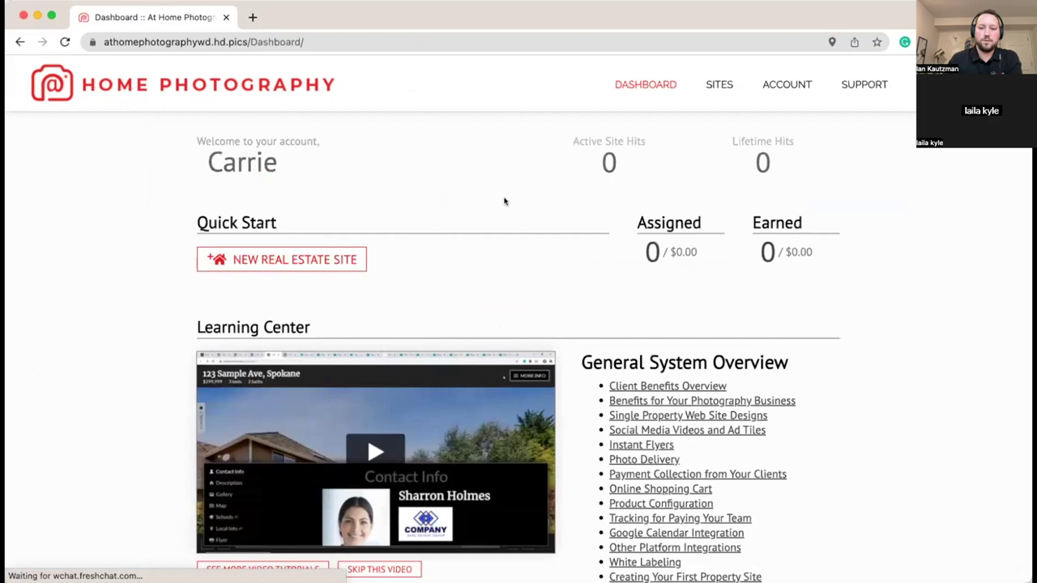
{"action": "left_click", "coordinate": [774, 89]}
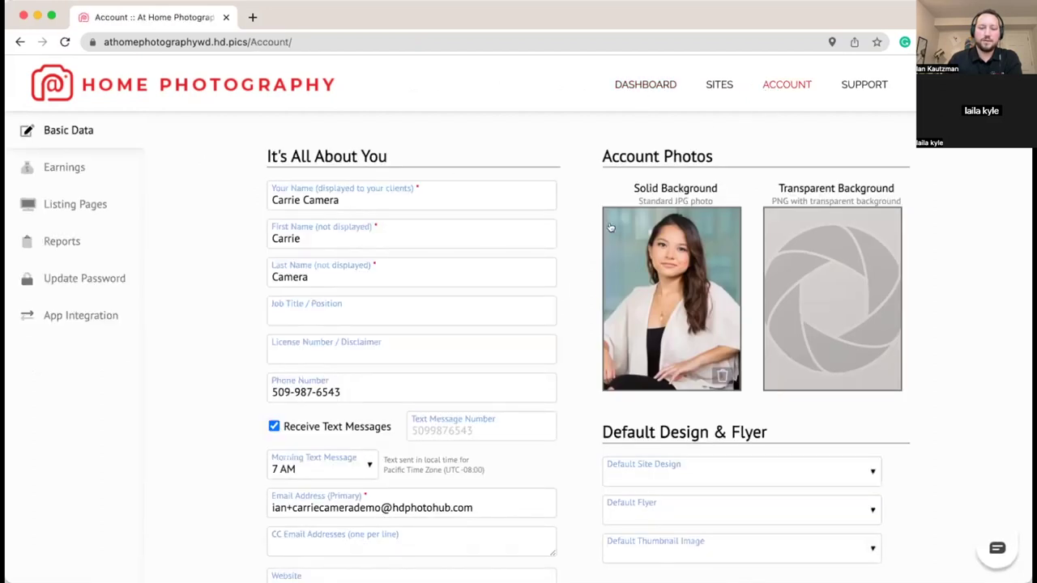
{"action": "left_click", "coordinate": [107, 316]}
{"action": "scroll", "coordinate": [312, 241], "scroll_direction": "down", "scroll_amount": 3}
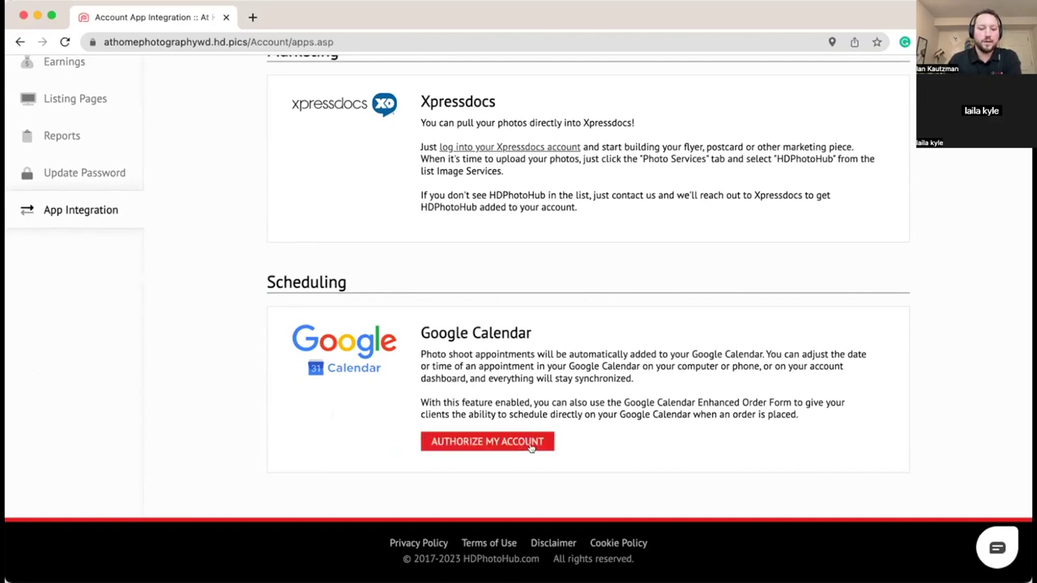
Step: Authorize HDPhotoHub Calendar Sync with the listed Google account
{"action": "left_click", "coordinate": [533, 443]}
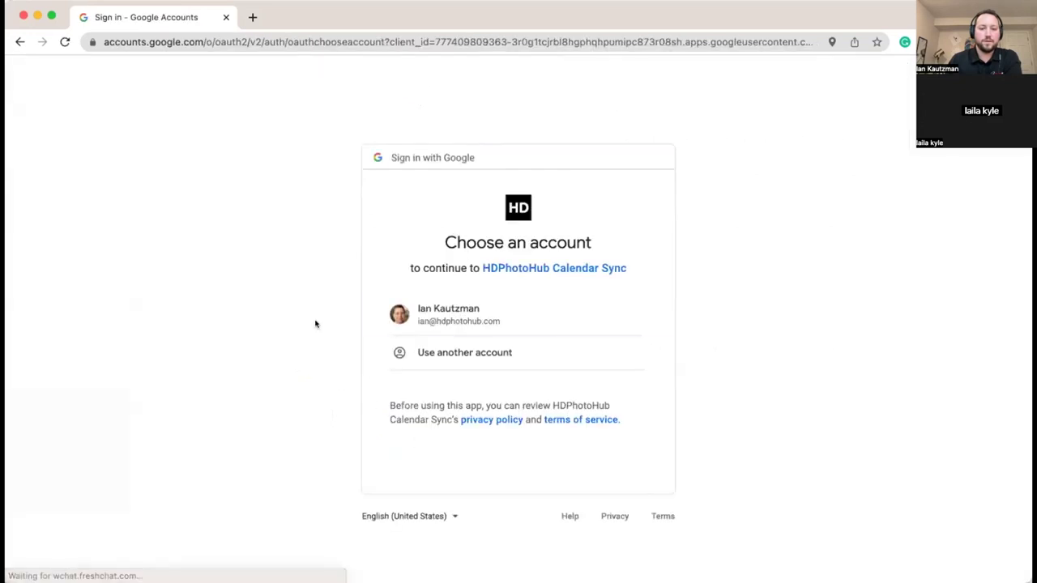
{"action": "left_click", "coordinate": [444, 308]}
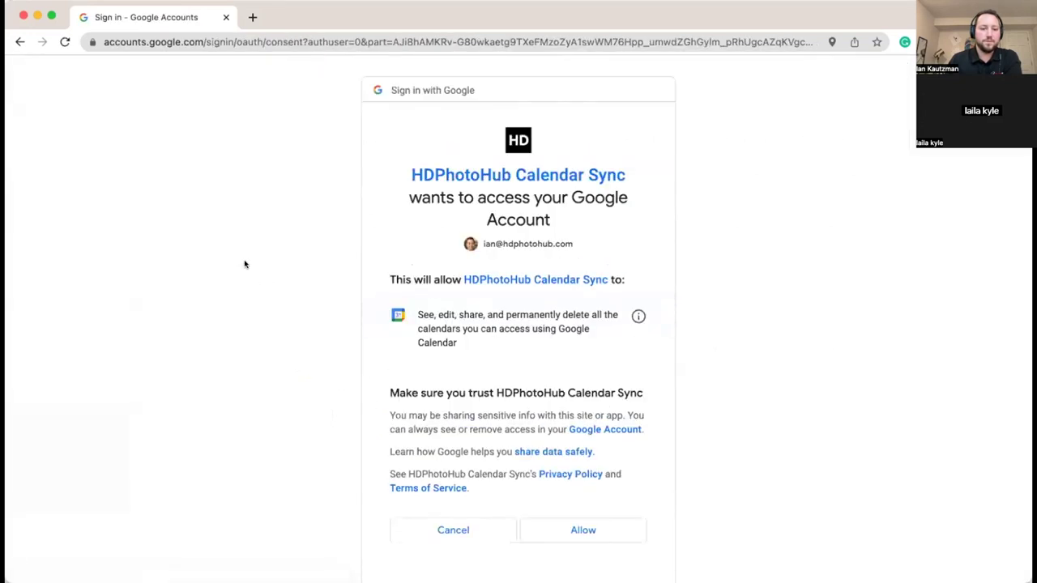
{"action": "left_click", "coordinate": [584, 486]}
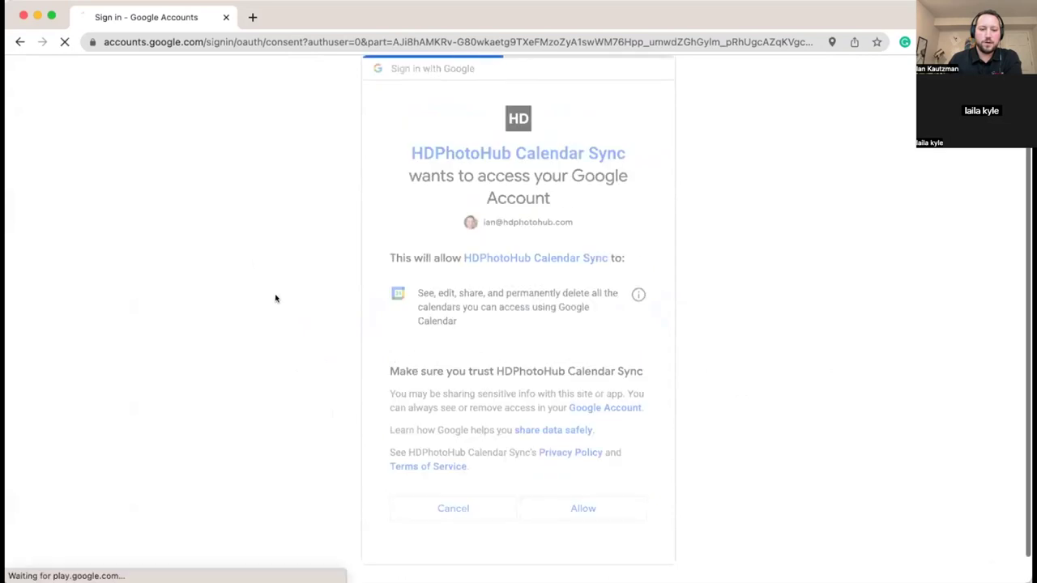
Step: Choose the Google calendar that photo shoot appointments sync to
{"action": "scroll", "coordinate": [259, 280], "scroll_direction": "down", "scroll_amount": 3}
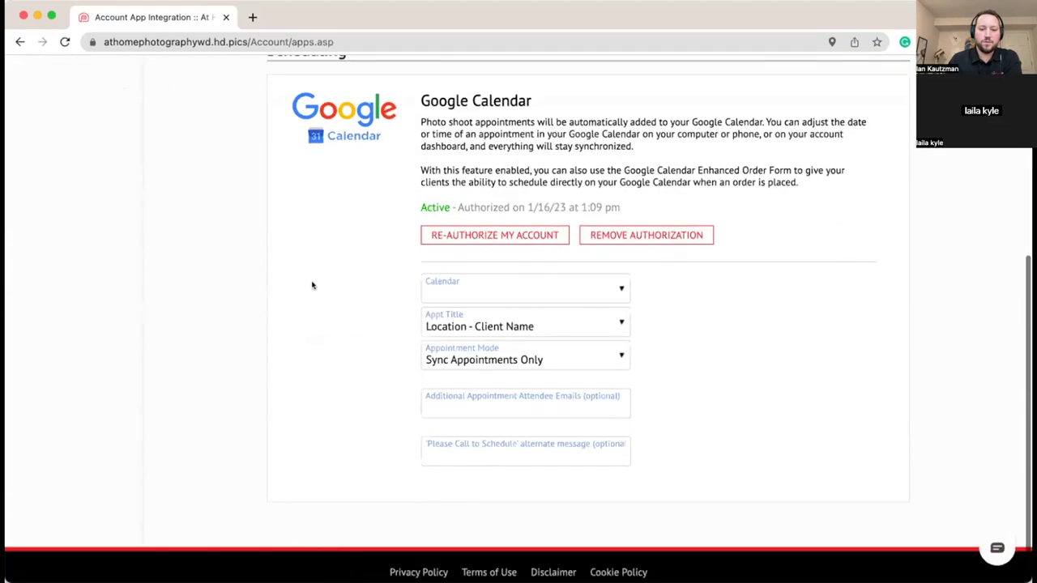
{"action": "left_click", "coordinate": [496, 287]}
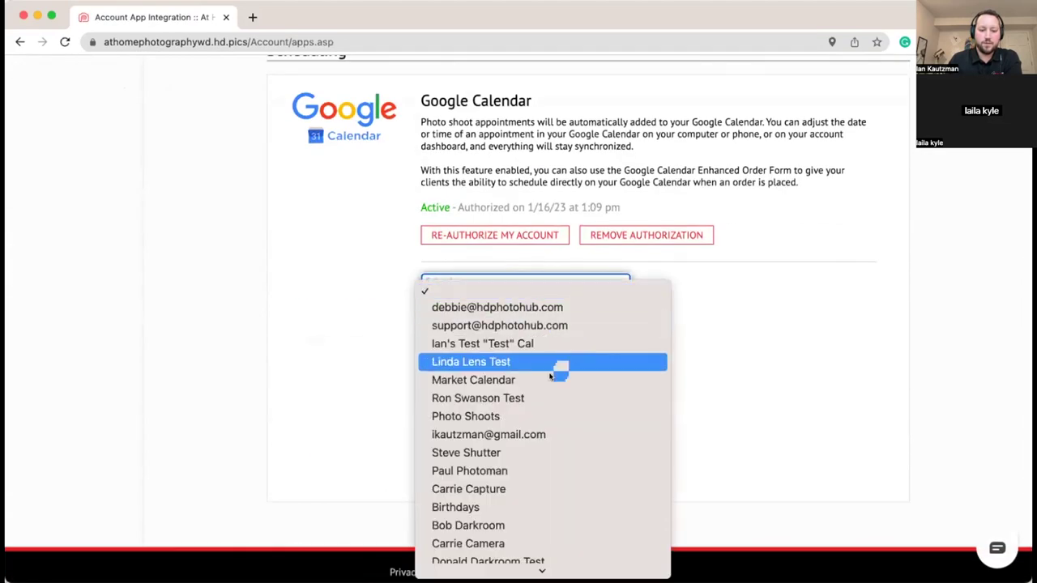
{"action": "scroll", "coordinate": [556, 436], "scroll_direction": "down", "scroll_amount": 2}
{"action": "scroll", "coordinate": [527, 436], "scroll_direction": "down", "scroll_amount": 1}
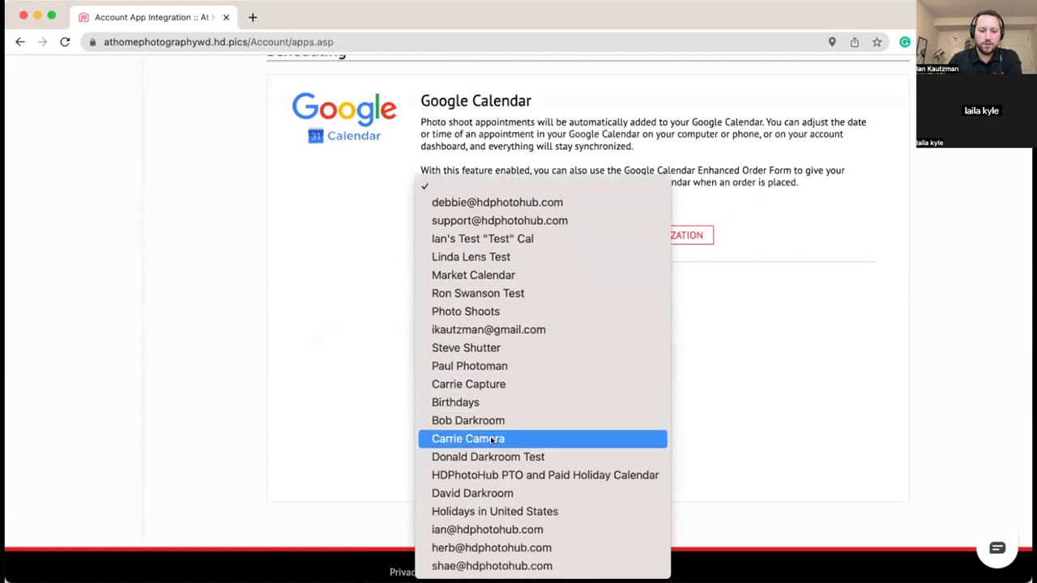
{"action": "left_click", "coordinate": [468, 438]}
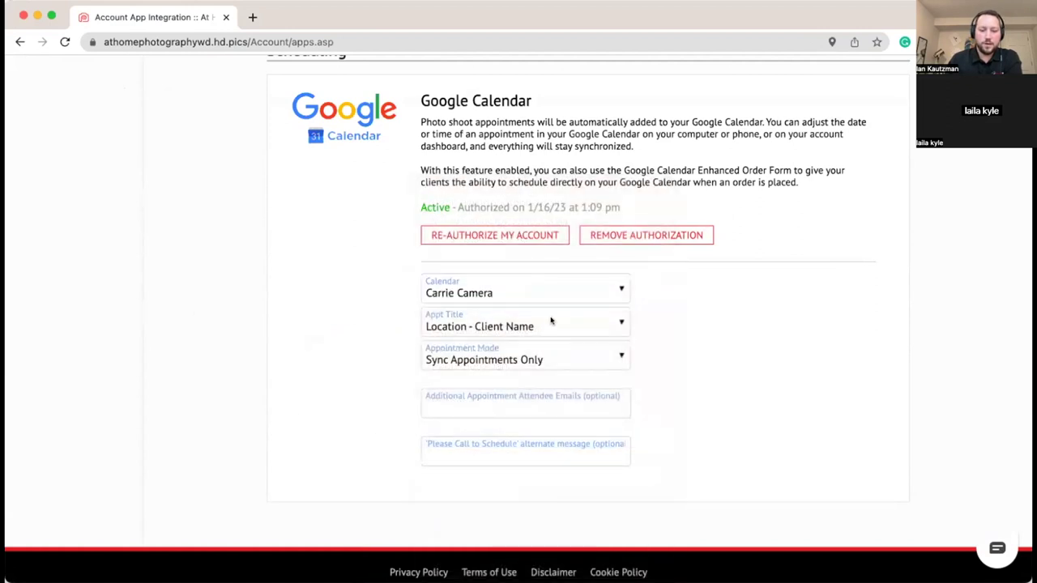
Step: Set Appointment Mode to 'Clients choose date and time' and Next Appointment Offered to 'Tomorrow (Ordered by 6pm prior day)'
{"action": "scroll", "coordinate": [403, 340], "scroll_direction": "down", "scroll_amount": 1}
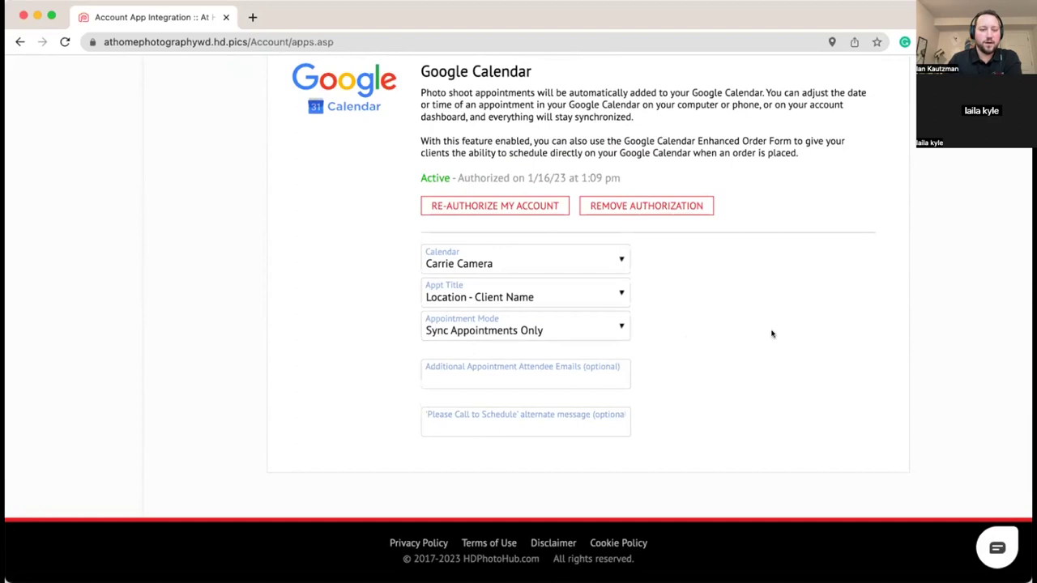
{"action": "left_click", "coordinate": [615, 328]}
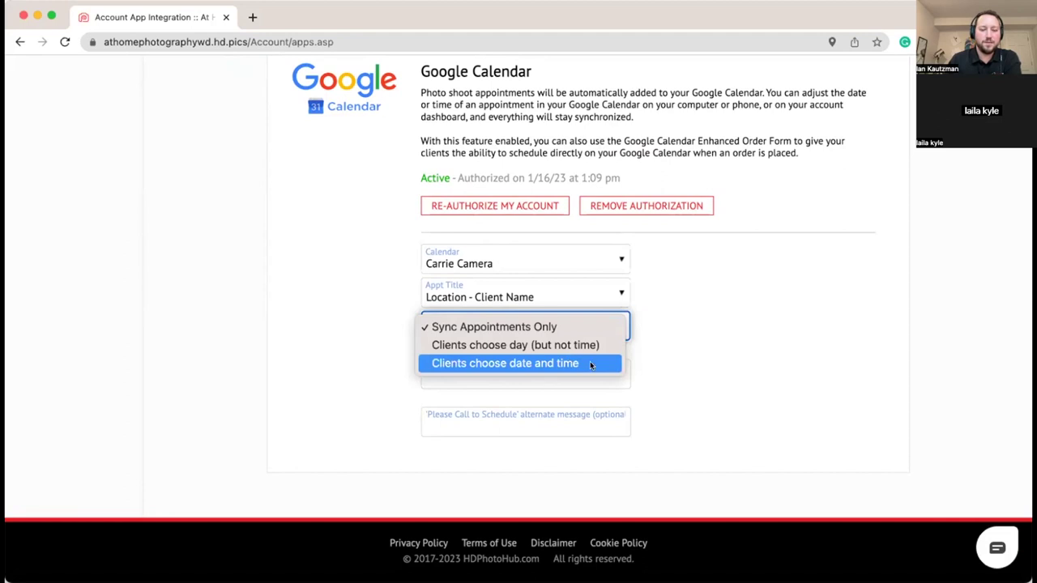
{"action": "left_click", "coordinate": [590, 363]}
{"action": "scroll", "coordinate": [298, 336], "scroll_direction": "down", "scroll_amount": 4}
{"action": "scroll", "coordinate": [297, 336], "scroll_direction": "down", "scroll_amount": 1}
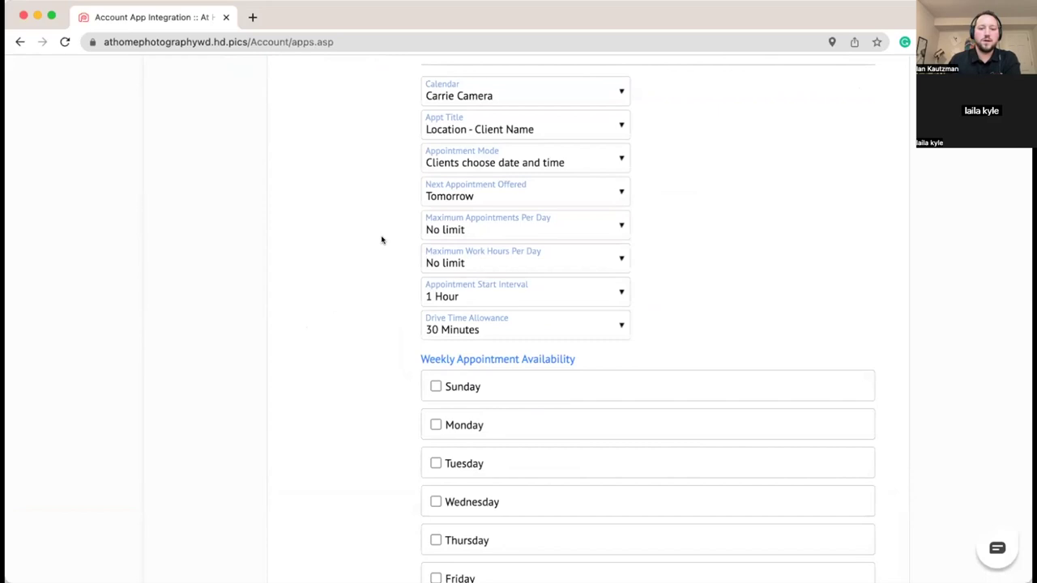
{"action": "left_click", "coordinate": [621, 194]}
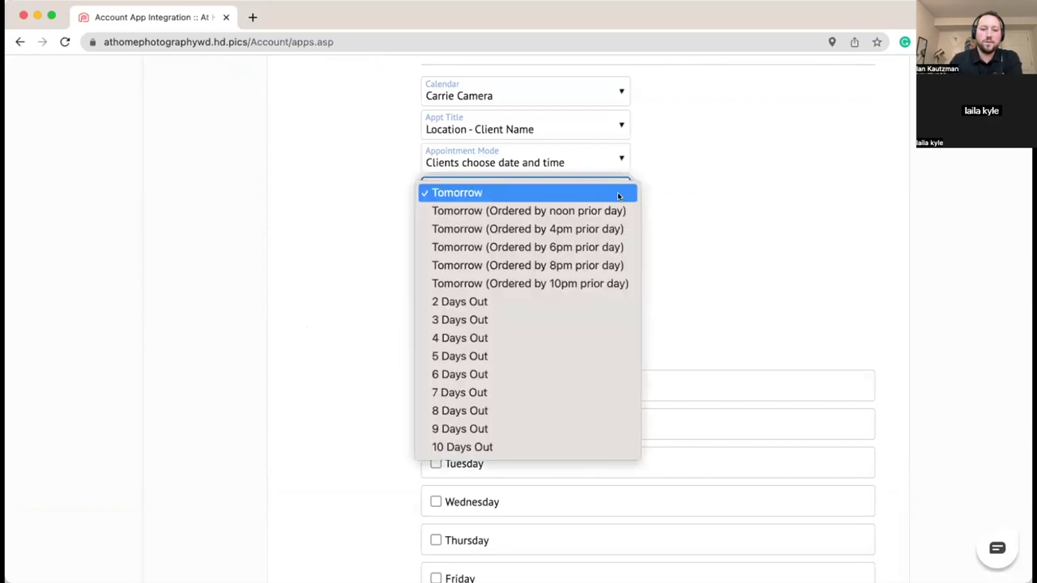
{"action": "left_click", "coordinate": [547, 248]}
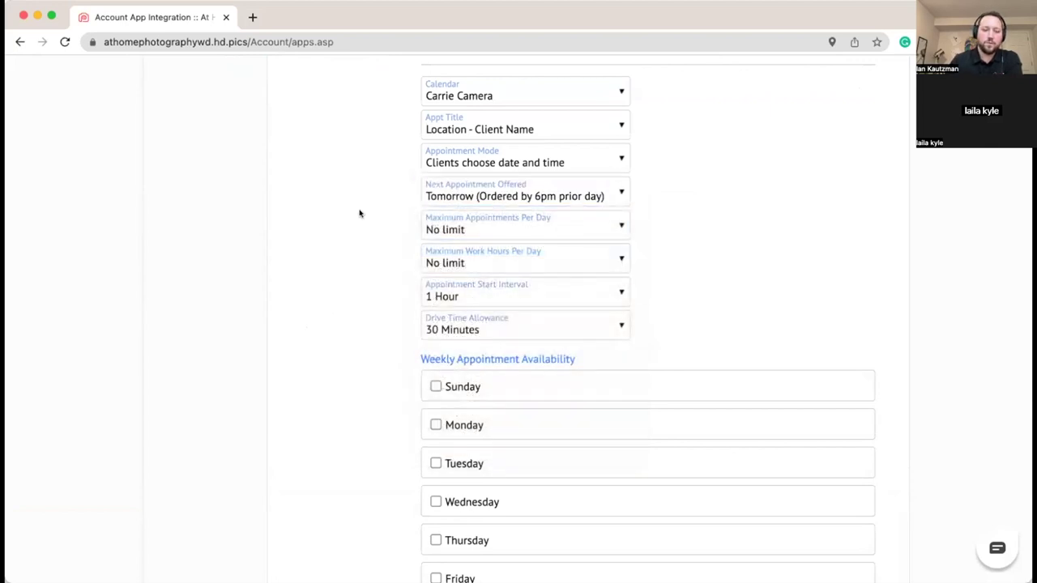
{"action": "scroll", "coordinate": [393, 227], "scroll_direction": "down", "scroll_amount": 2}
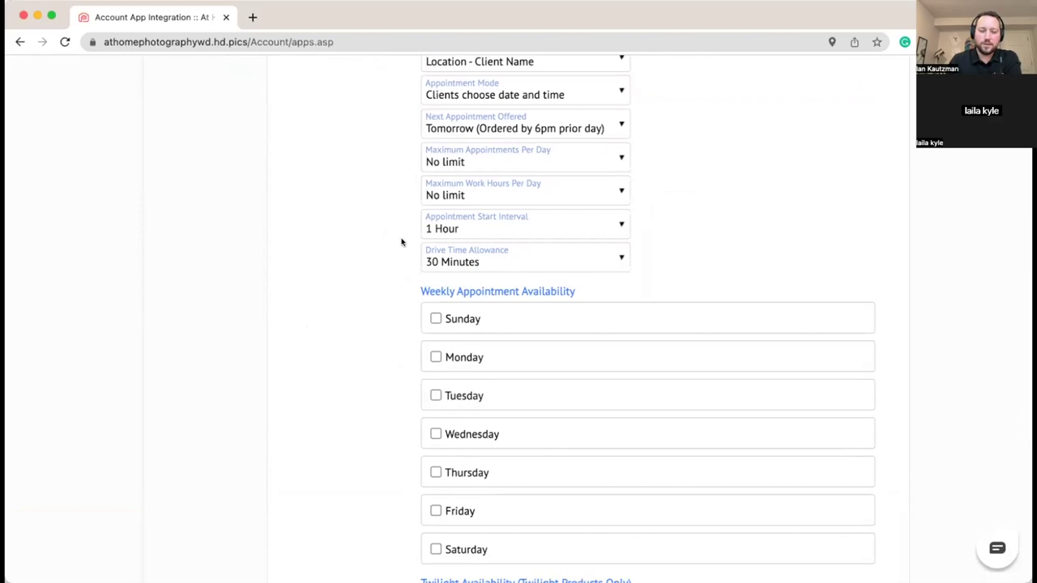
{"action": "scroll", "coordinate": [401, 241], "scroll_direction": "down", "scroll_amount": 1}
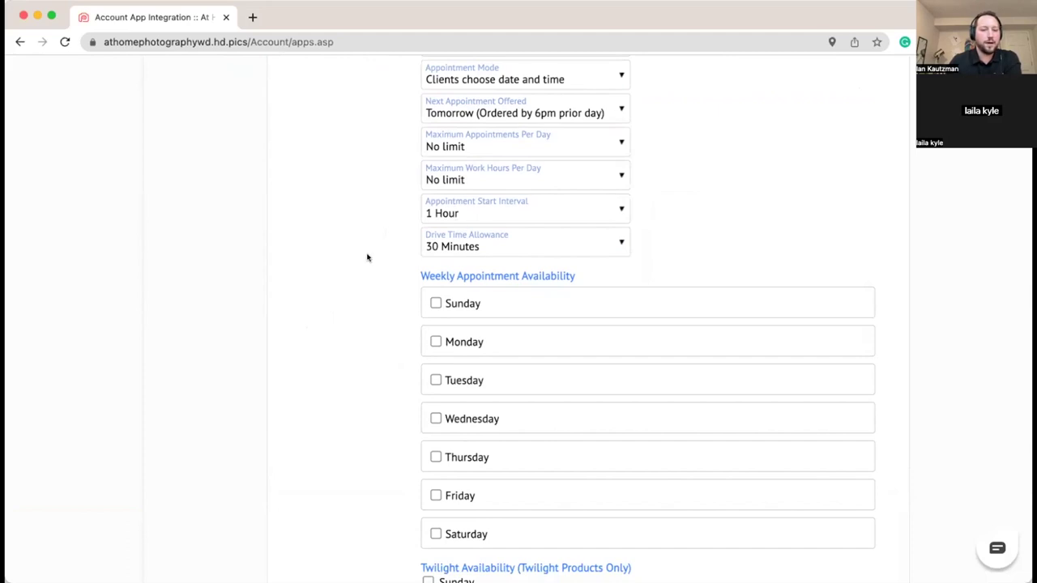
{"action": "scroll", "coordinate": [367, 257], "scroll_direction": "down", "scroll_amount": 1}
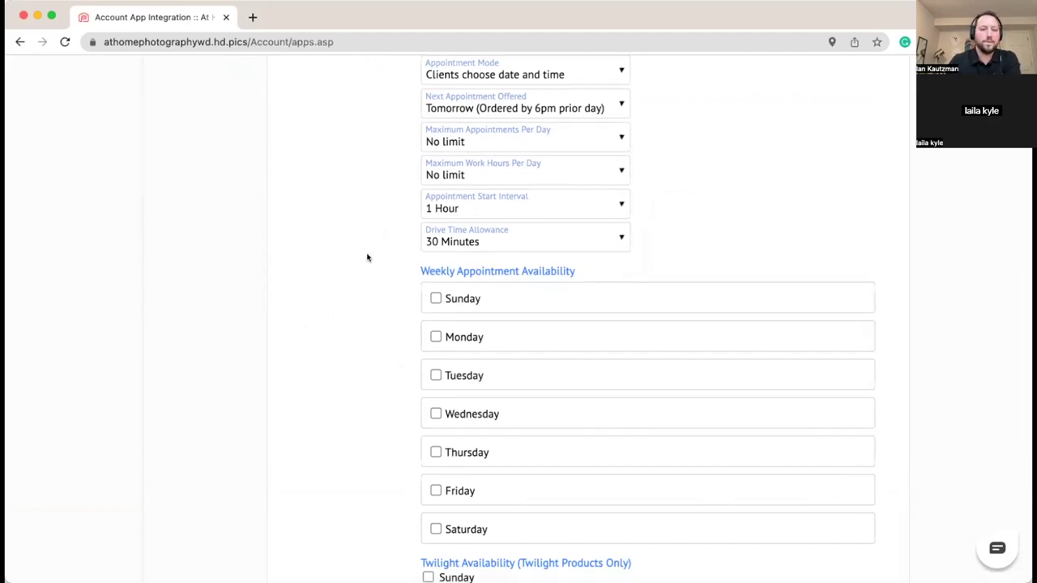
{"action": "scroll", "coordinate": [367, 257], "scroll_direction": "down", "scroll_amount": 1}
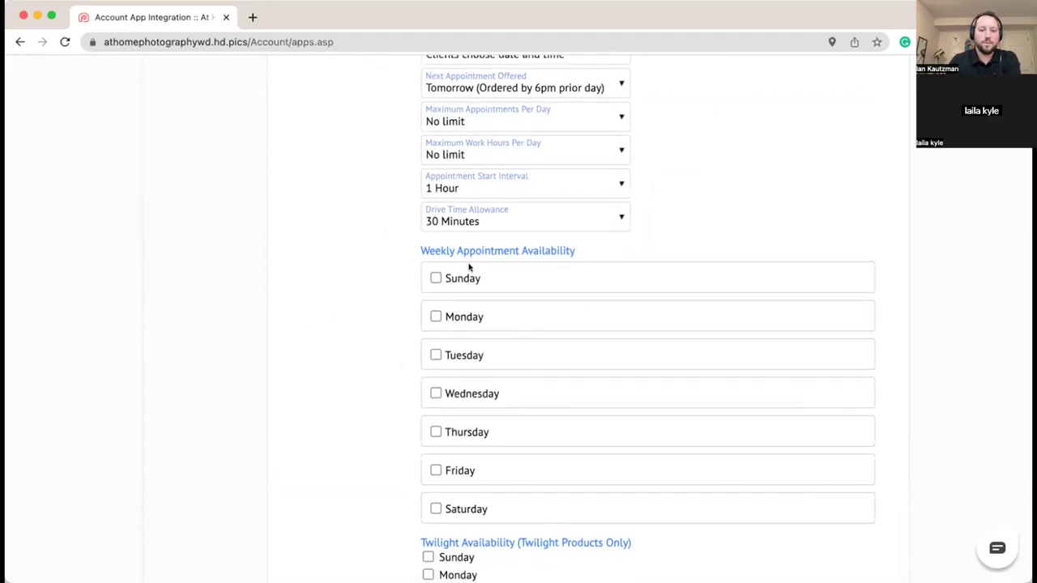
Step: Tick Monday through Friday as available and end Monday's hours at 4:00p
{"action": "left_click", "coordinate": [435, 317]}
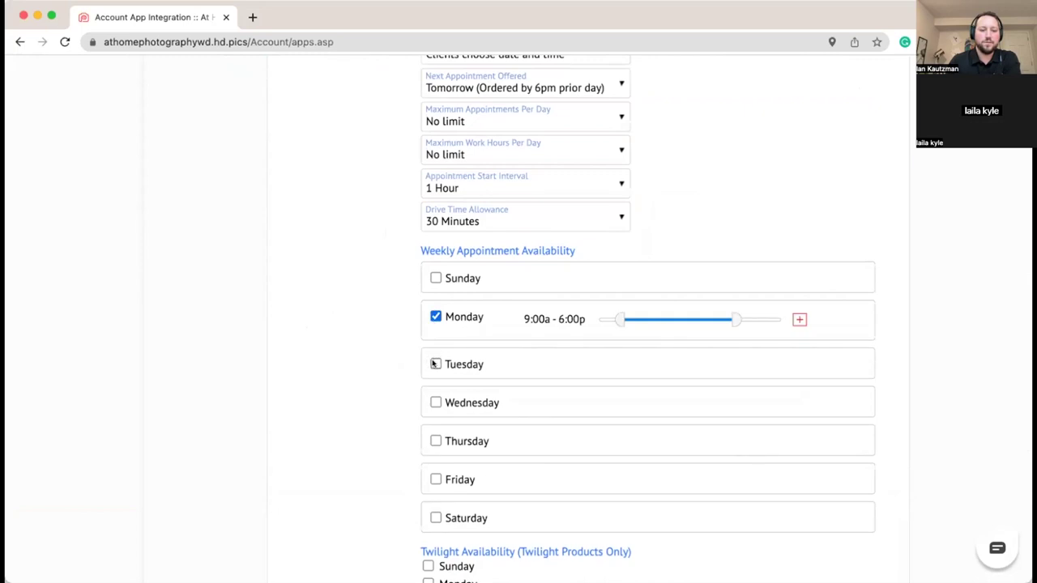
{"action": "left_click_drag", "start_coordinate": [735, 322], "coordinate": [701, 322]}
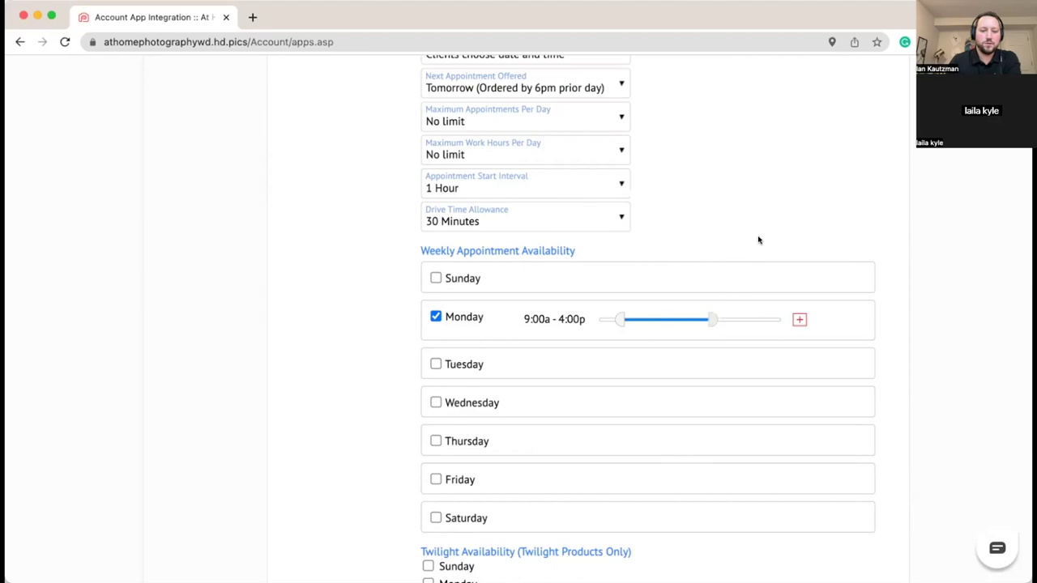
{"action": "scroll", "coordinate": [514, 356], "scroll_direction": "down", "scroll_amount": 1}
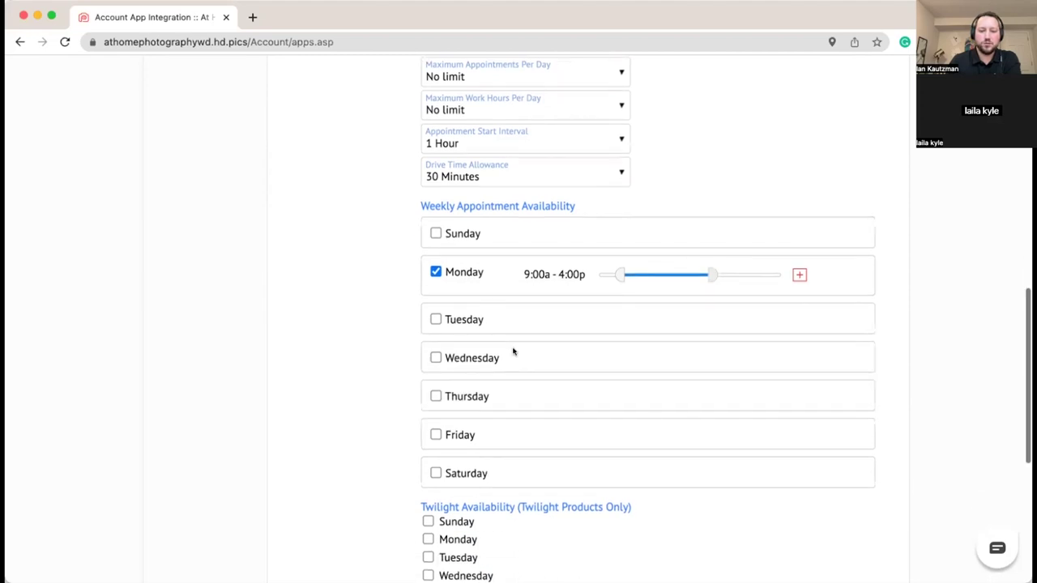
{"action": "left_click", "coordinate": [432, 322]}
{"action": "left_click", "coordinate": [435, 367]}
{"action": "left_click", "coordinate": [435, 415]}
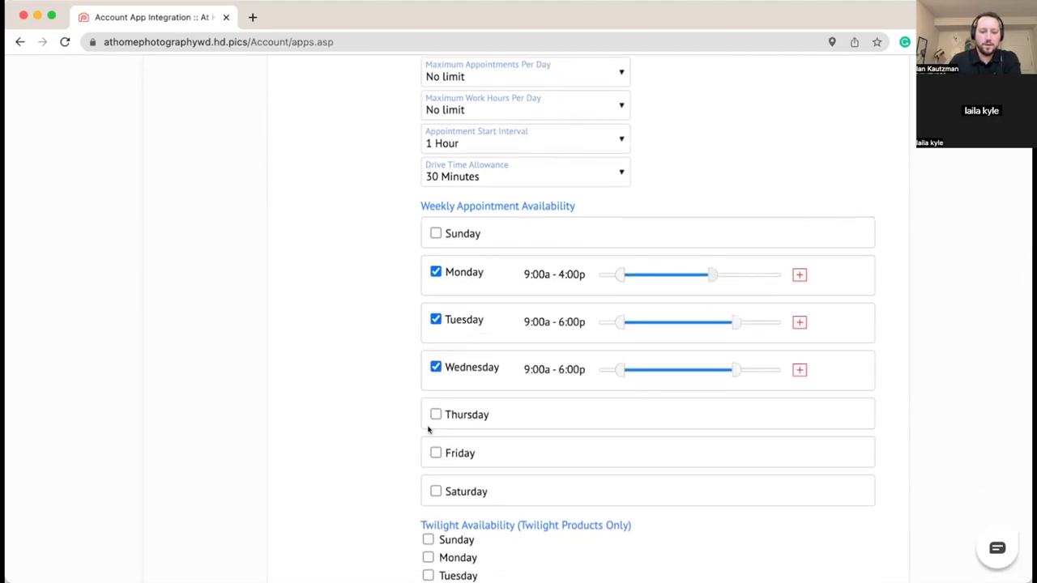
{"action": "left_click", "coordinate": [435, 462]}
Step: Set Tuesday through Friday availability to end at 4:00p
{"action": "left_click_drag", "start_coordinate": [733, 321], "coordinate": [722, 322]}
{"action": "left_click_drag", "start_coordinate": [734, 369], "coordinate": [706, 374]}
{"action": "left_click_drag", "start_coordinate": [721, 324], "coordinate": [707, 324]}
{"action": "scroll", "coordinate": [687, 365], "scroll_direction": "down", "scroll_amount": 2}
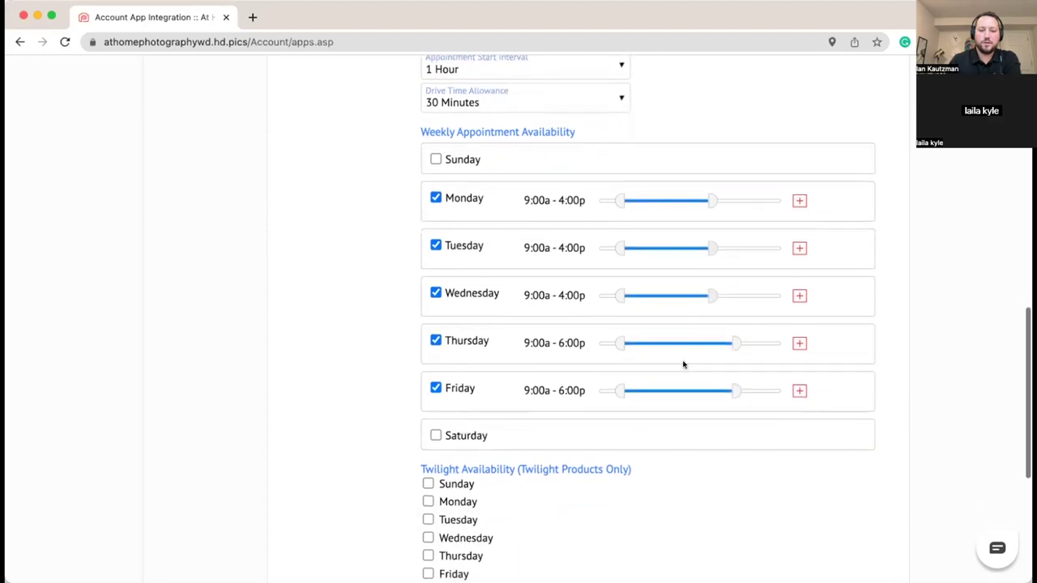
{"action": "left_click_drag", "start_coordinate": [713, 344], "coordinate": [710, 344]}
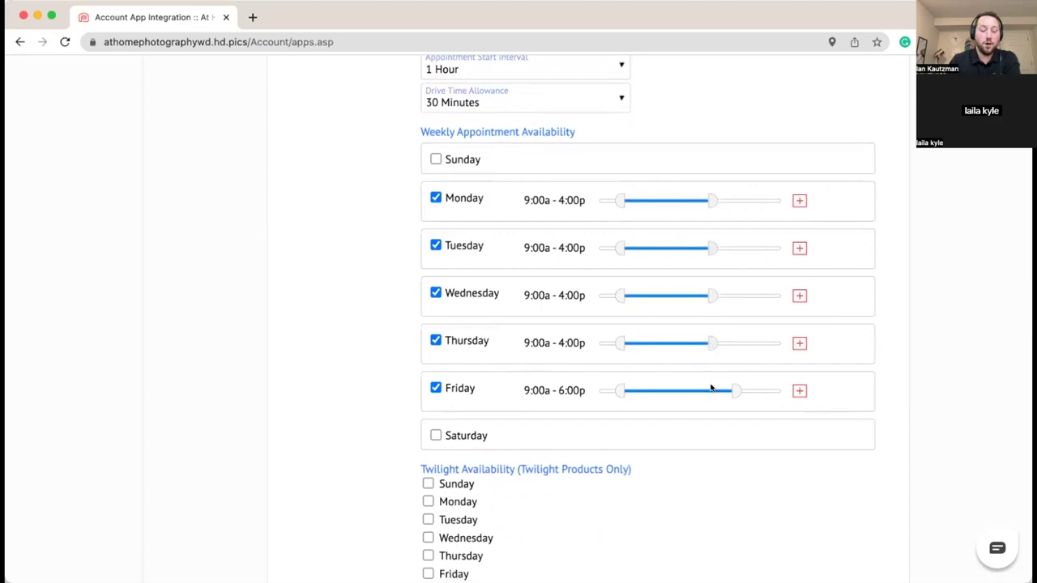
{"action": "left_click_drag", "start_coordinate": [736, 392], "coordinate": [705, 395]}
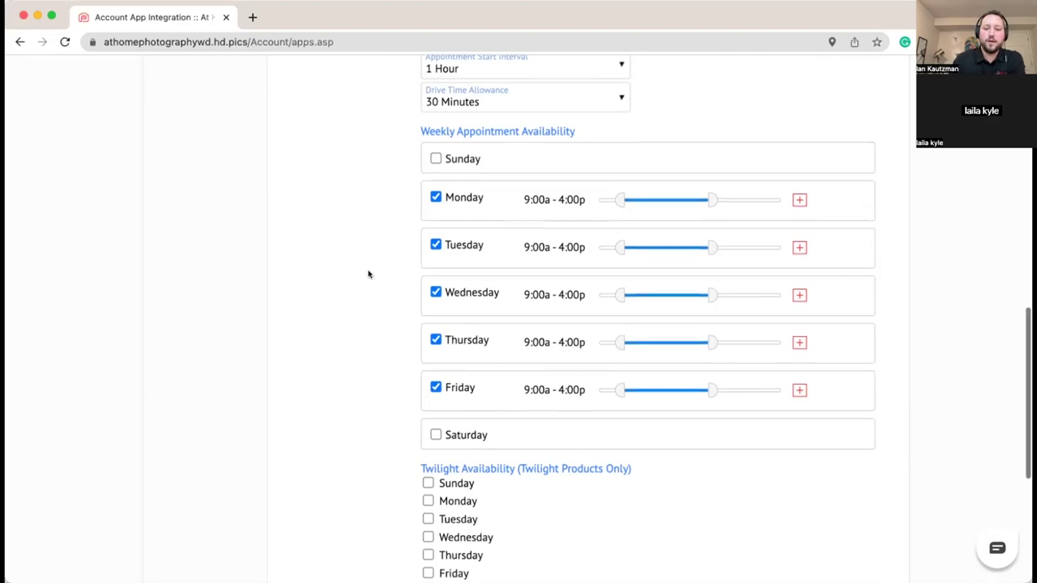
{"action": "scroll", "coordinate": [369, 270], "scroll_direction": "down", "scroll_amount": 2}
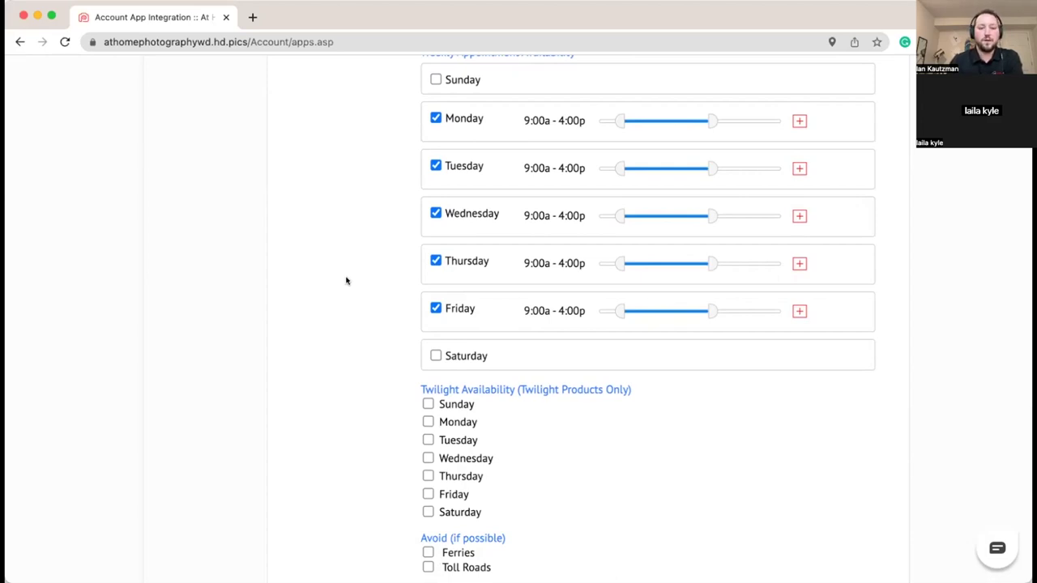
{"action": "scroll", "coordinate": [348, 280], "scroll_direction": "up", "scroll_amount": 3}
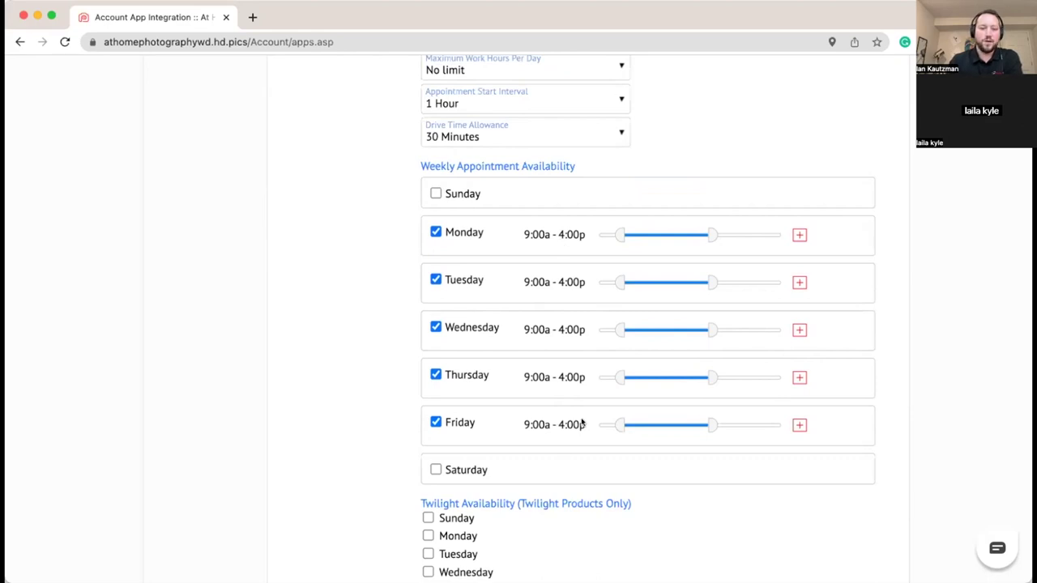
Step: Set the Drive Time Allowance to None
{"action": "scroll", "coordinate": [312, 375], "scroll_direction": "down", "scroll_amount": 9}
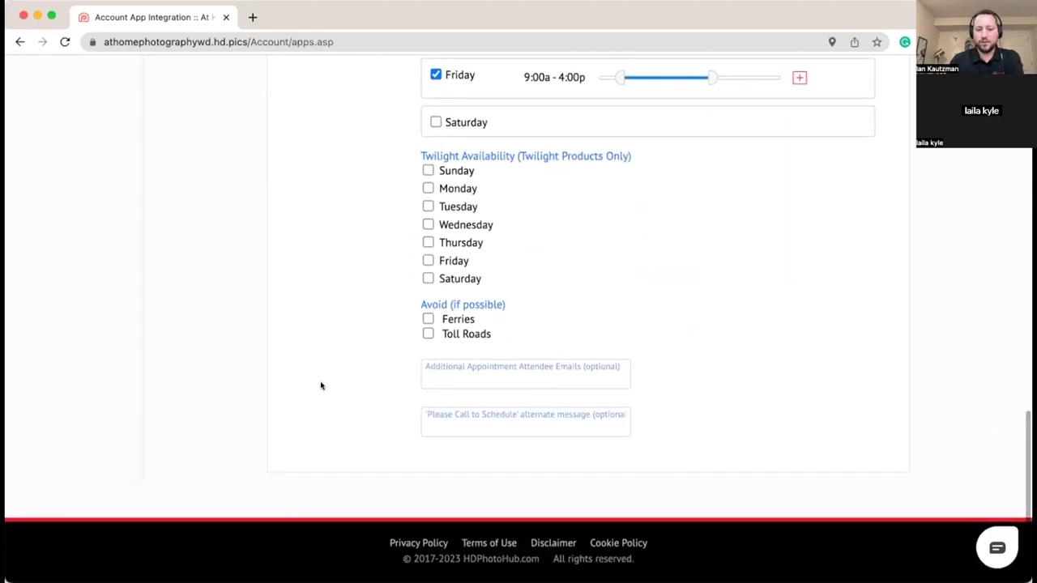
{"action": "scroll", "coordinate": [321, 382], "scroll_direction": "up", "scroll_amount": 12}
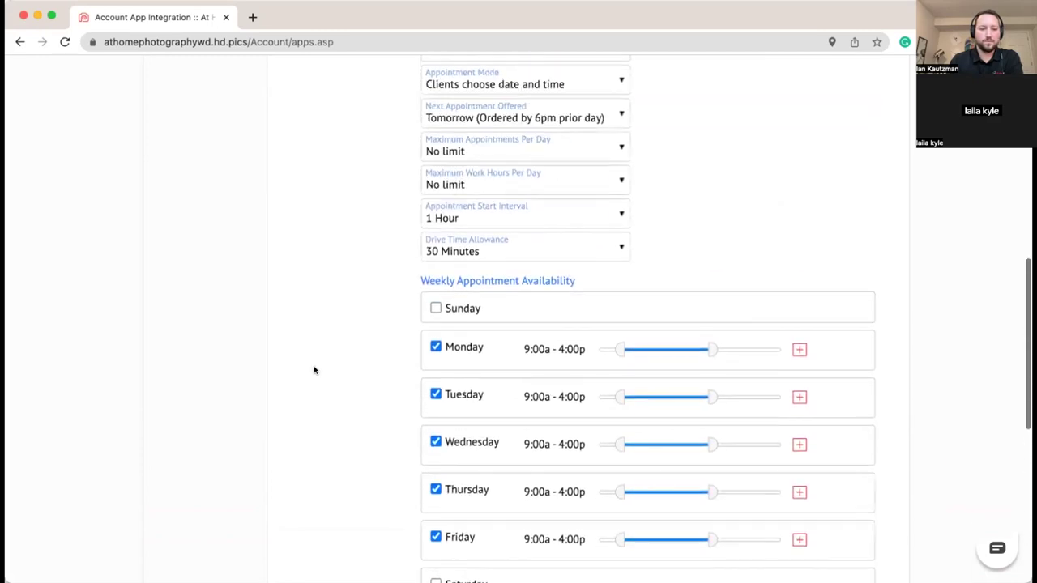
{"action": "scroll", "coordinate": [315, 369], "scroll_direction": "up", "scroll_amount": 4}
{"action": "left_click", "coordinate": [565, 393]}
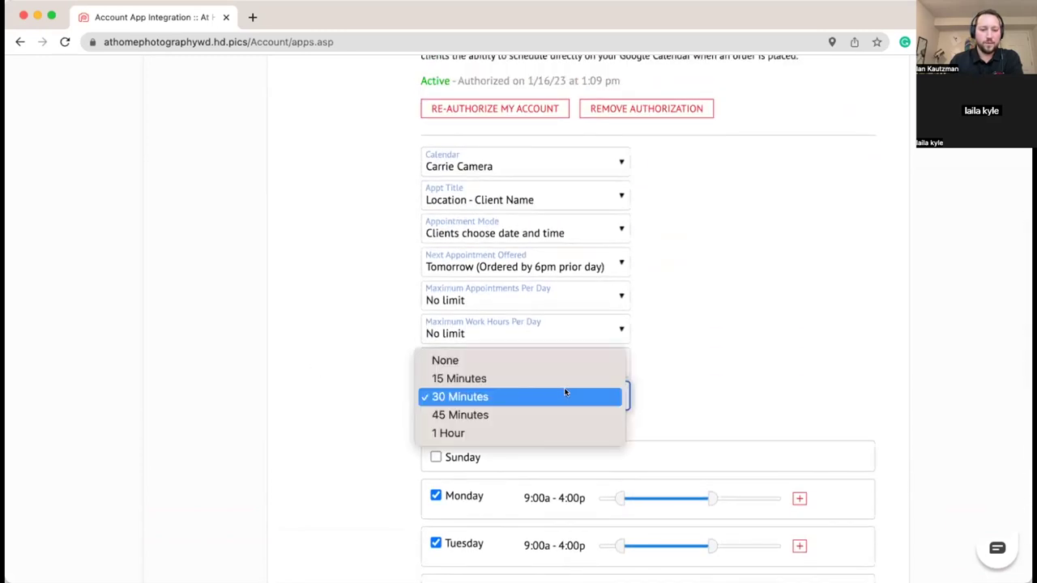
{"action": "key", "text": "Return"}
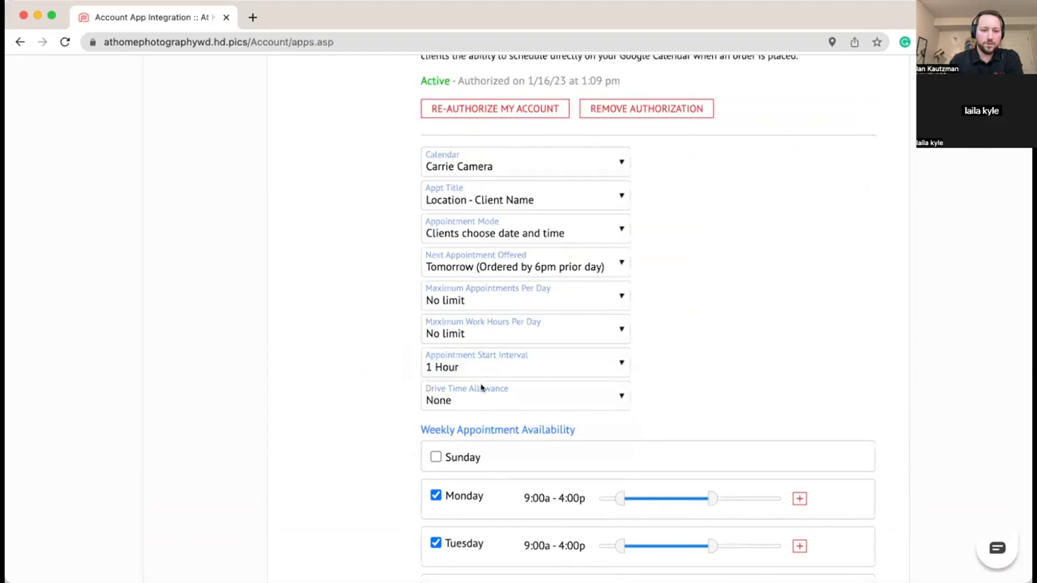
Step: Revert to the second team member's Account Summary page
{"action": "scroll", "coordinate": [368, 377], "scroll_direction": "down", "scroll_amount": 3}
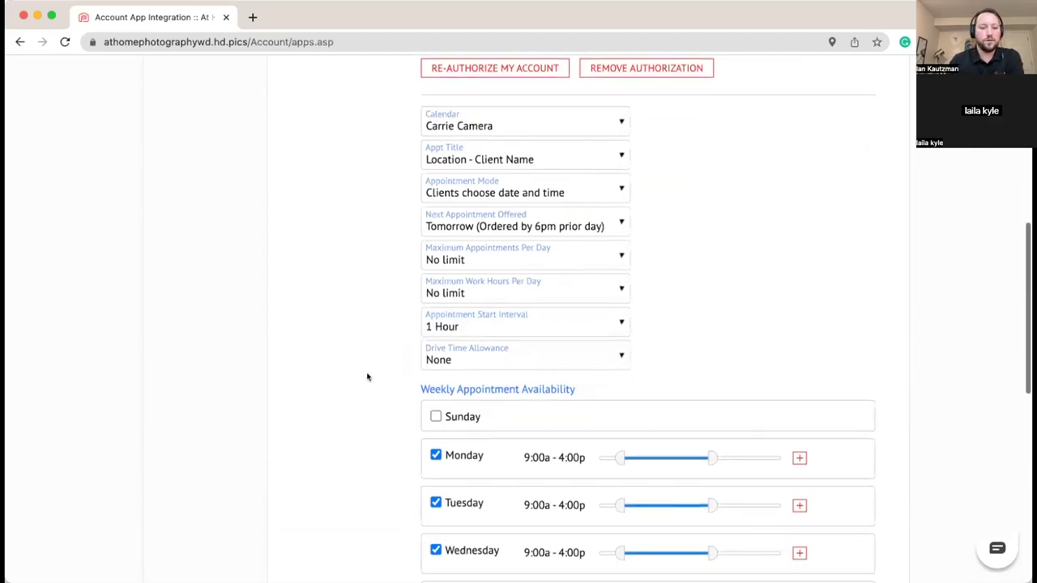
{"action": "scroll", "coordinate": [363, 340], "scroll_direction": "down", "scroll_amount": 15}
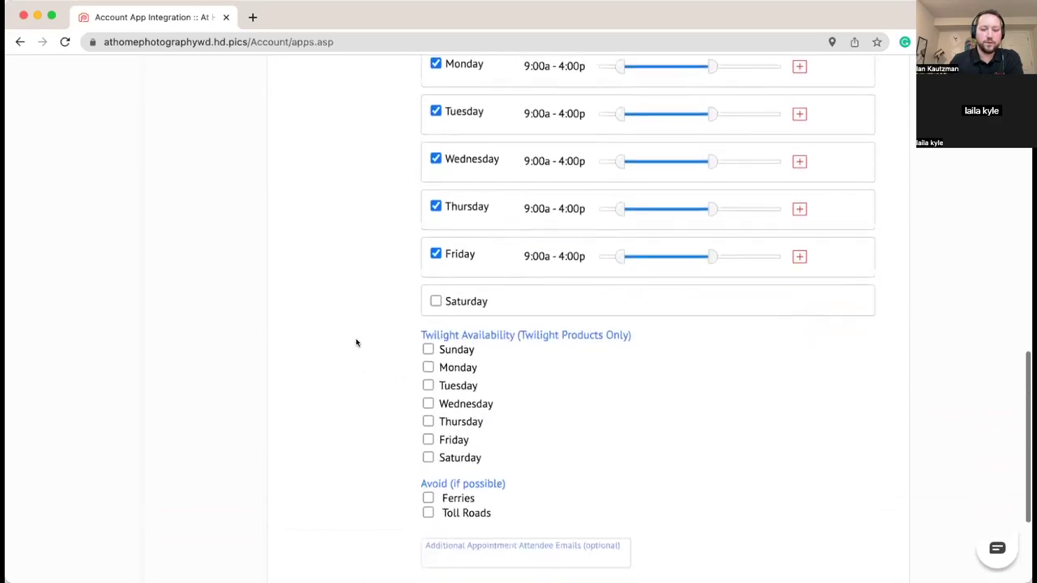
{"action": "scroll", "coordinate": [357, 343], "scroll_direction": "up", "scroll_amount": 10}
{"action": "scroll", "coordinate": [357, 344], "scroll_direction": "up", "scroll_amount": 15}
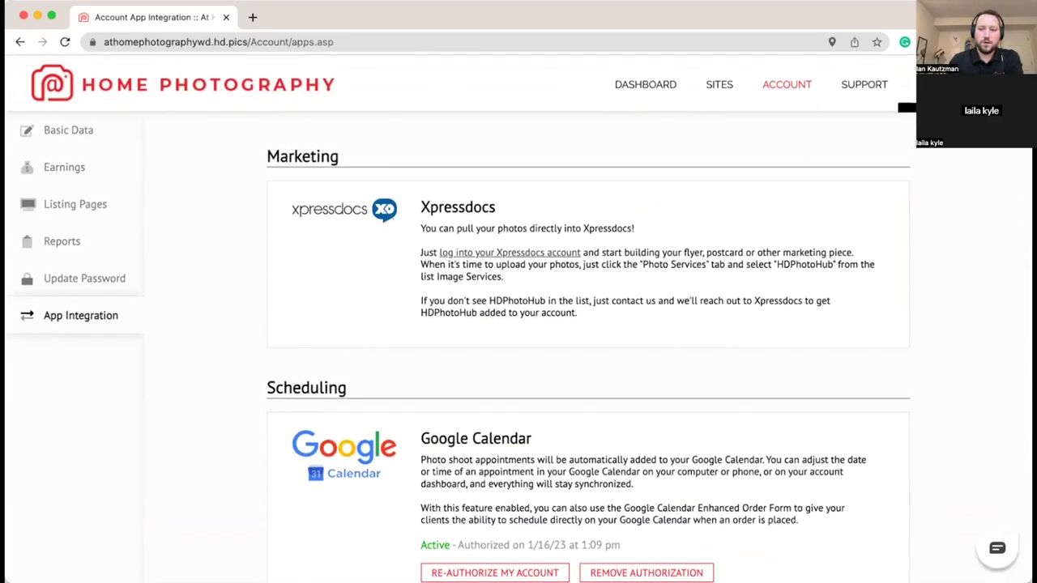
{"action": "left_click", "coordinate": [760, 112]}
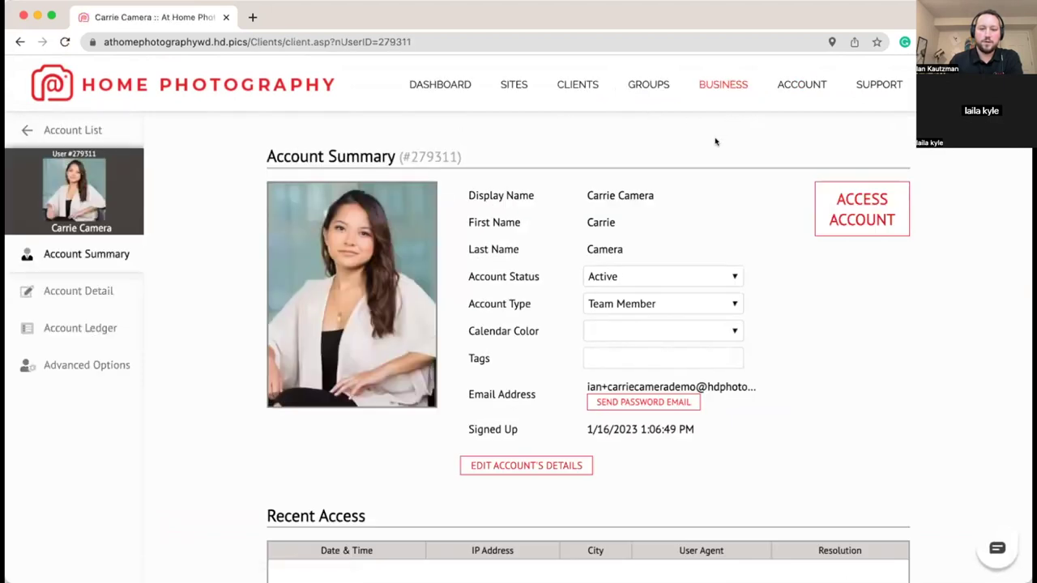
Step: From the Business summary, open the second team member and access their account
{"action": "left_click", "coordinate": [713, 86]}
{"action": "scroll", "coordinate": [481, 251], "scroll_direction": "down", "scroll_amount": 2}
{"action": "scroll", "coordinate": [482, 251], "scroll_direction": "down", "scroll_amount": 4}
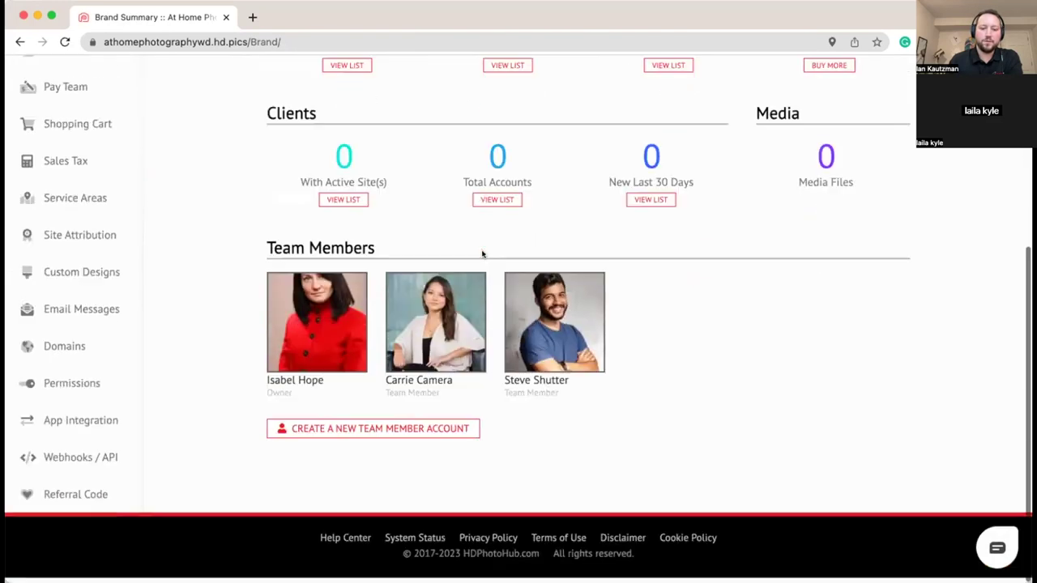
{"action": "left_click", "coordinate": [568, 340]}
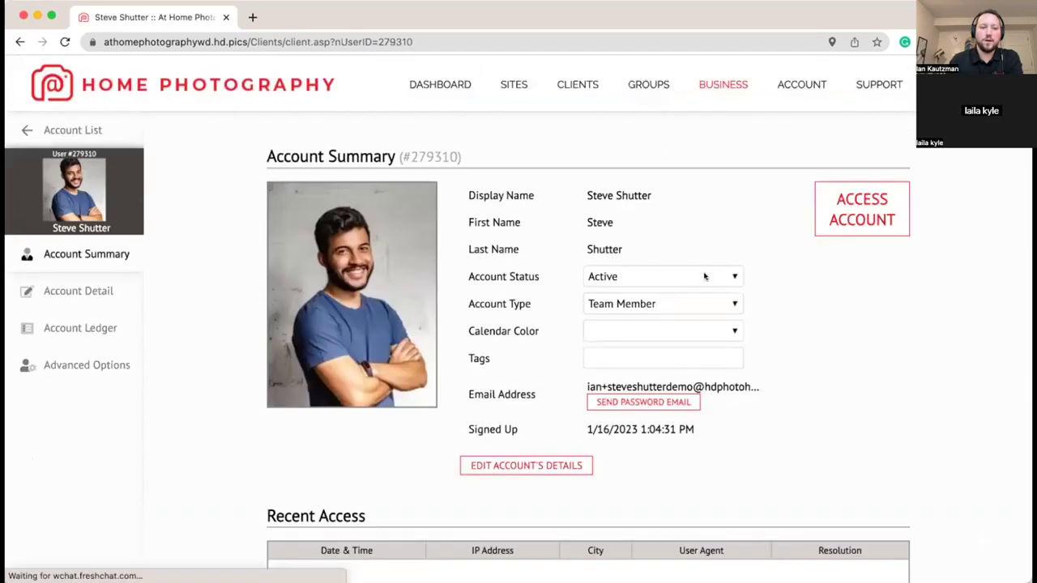
{"action": "left_click", "coordinate": [841, 203]}
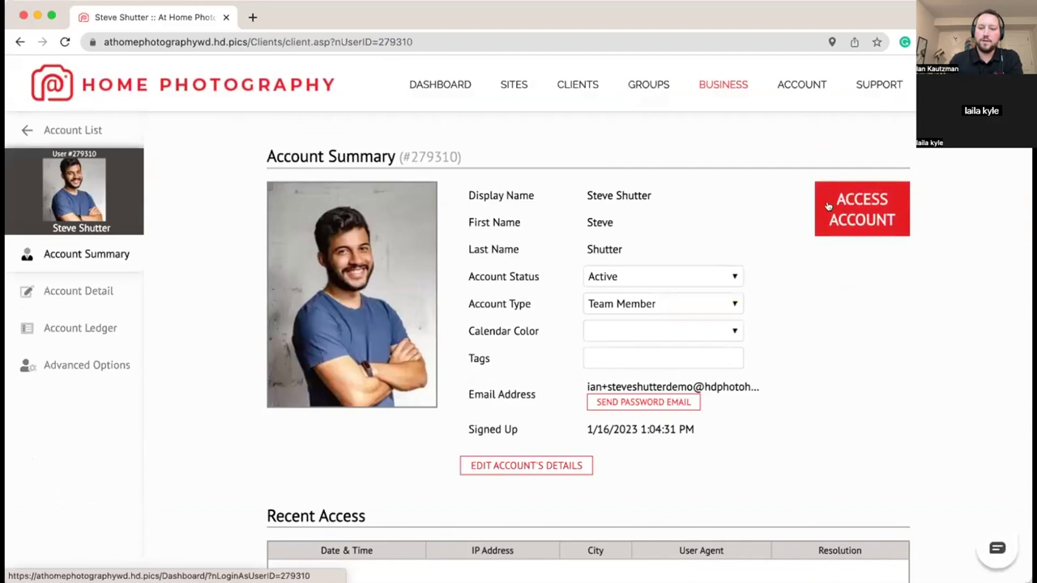
Step: Authorize the Google account under App Integration, allowing HDPhotoHub Calendar Sync access
{"action": "left_click", "coordinate": [801, 85]}
{"action": "left_click", "coordinate": [29, 327]}
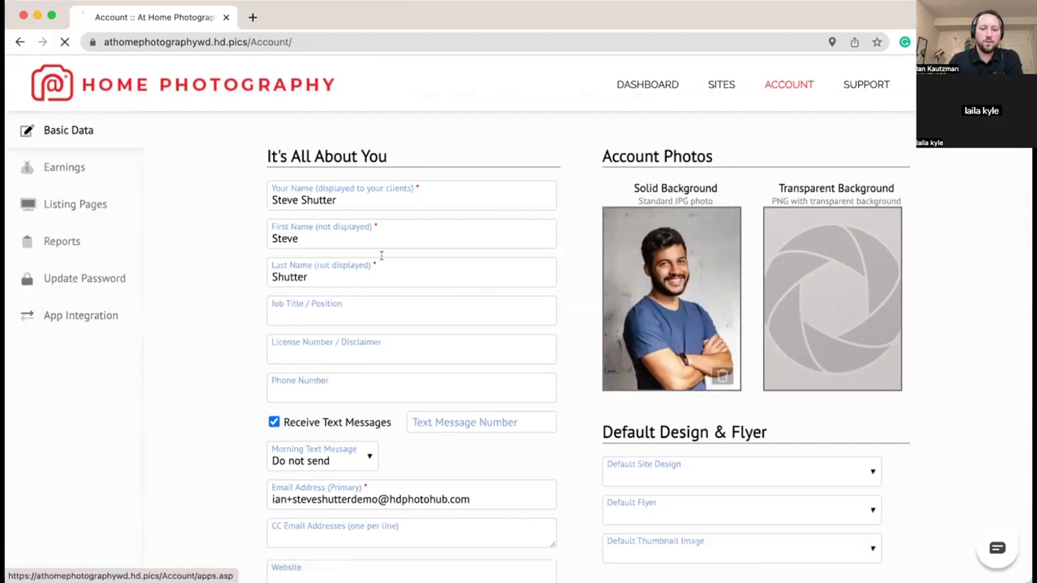
{"action": "scroll", "coordinate": [243, 262], "scroll_direction": "down", "scroll_amount": 3}
{"action": "left_click", "coordinate": [487, 440]}
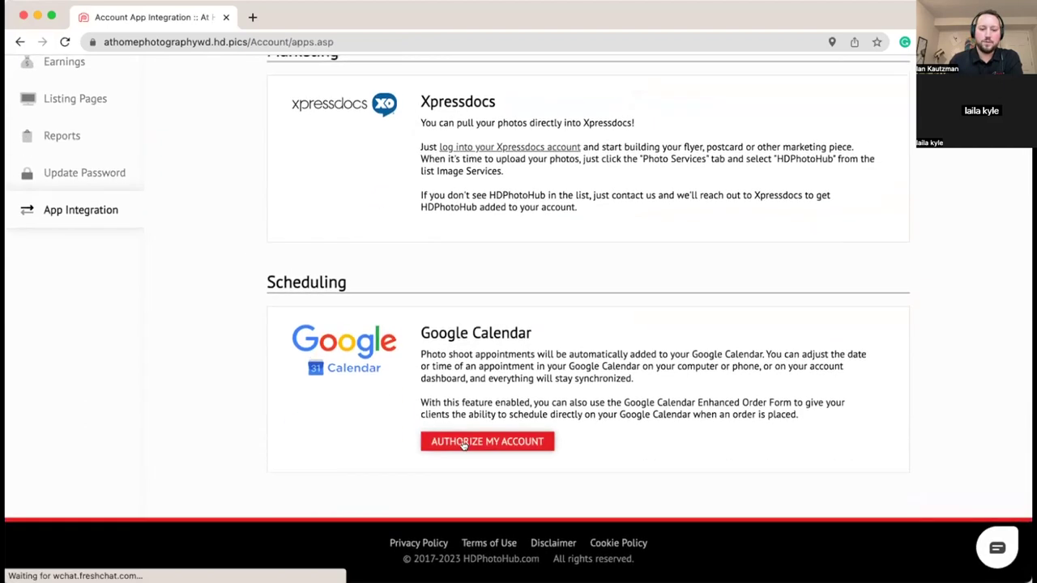
{"action": "left_click", "coordinate": [429, 312]}
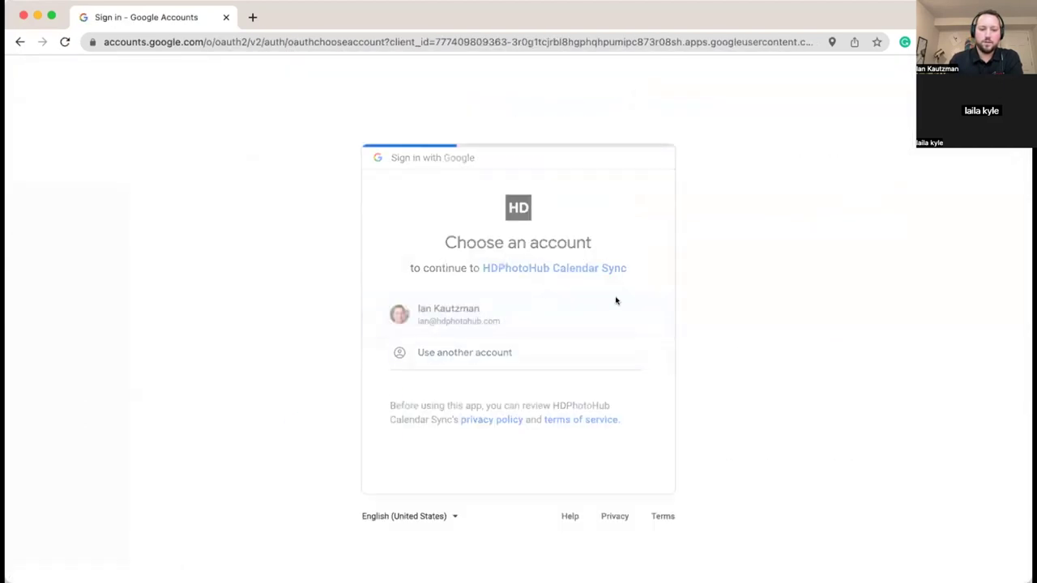
{"action": "left_click", "coordinate": [583, 530]}
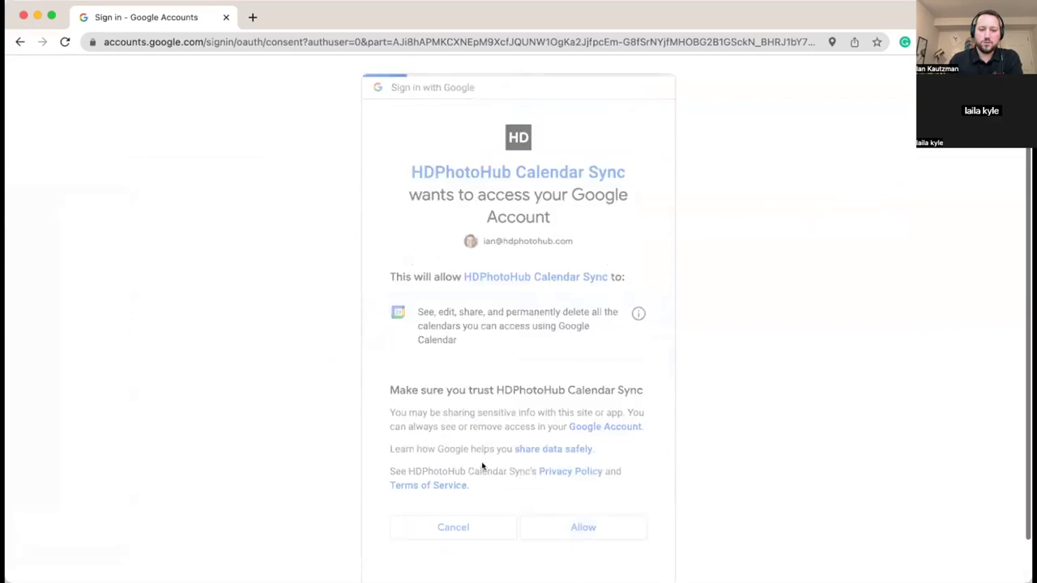
{"action": "scroll", "coordinate": [255, 227], "scroll_direction": "down", "scroll_amount": 5}
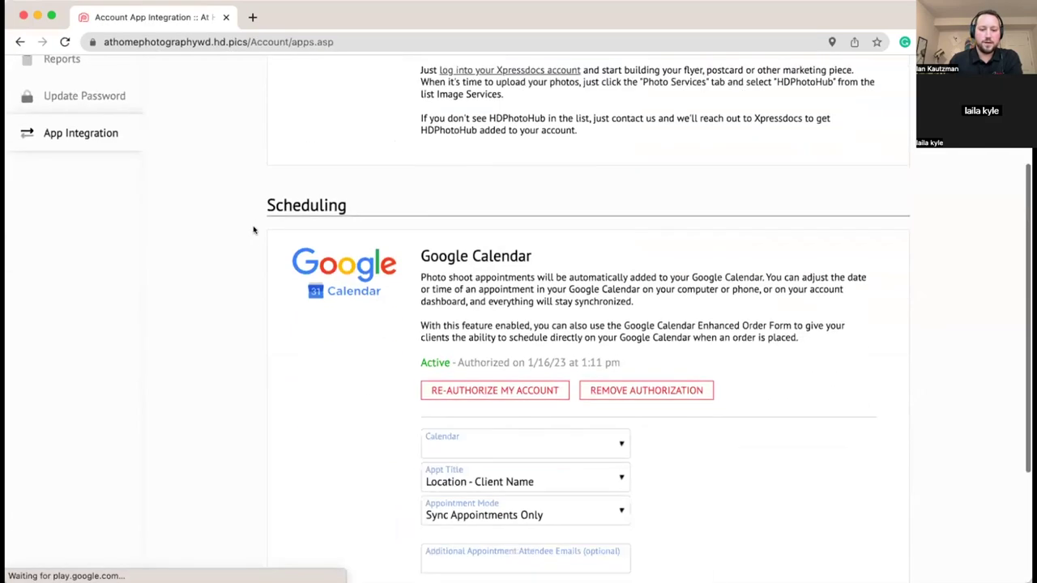
Step: Sync the member's own calendar with clients choosing date and time, next-day booking by 6pm
{"action": "left_click", "coordinate": [485, 258]}
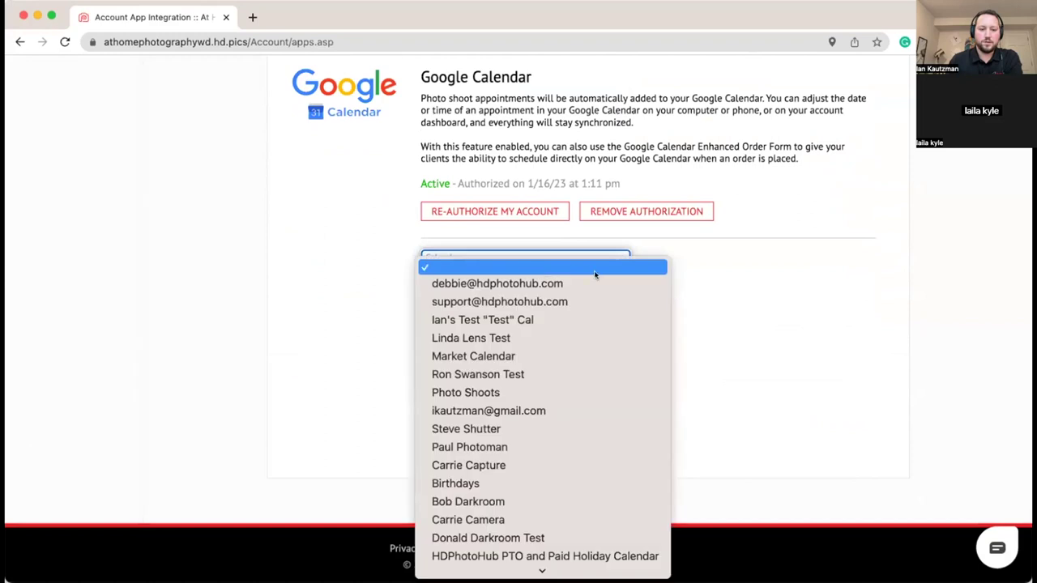
{"action": "scroll", "coordinate": [559, 437], "scroll_direction": "down", "scroll_amount": 2}
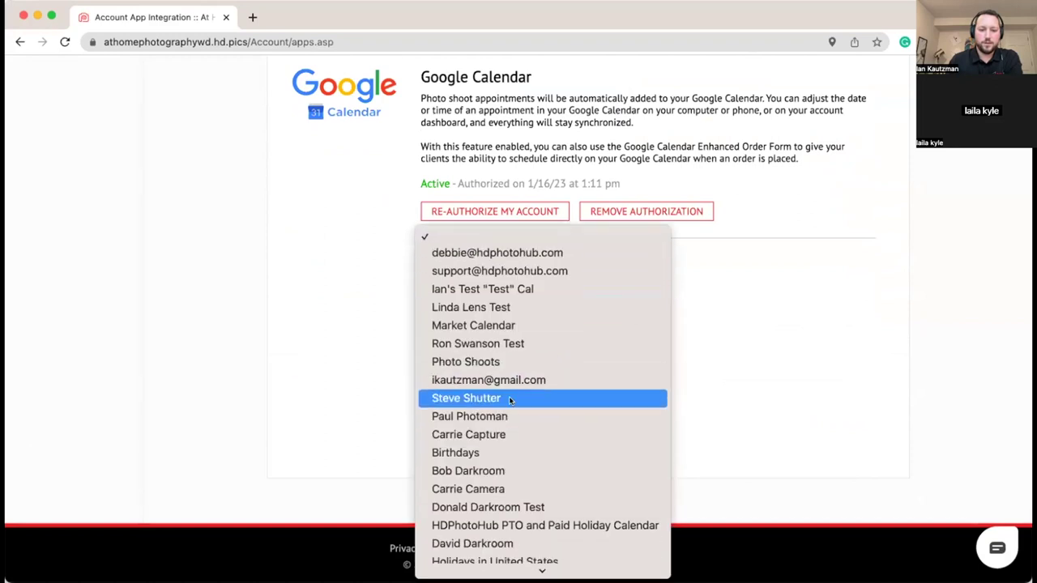
{"action": "left_click", "coordinate": [505, 398]}
{"action": "left_click", "coordinate": [535, 327]}
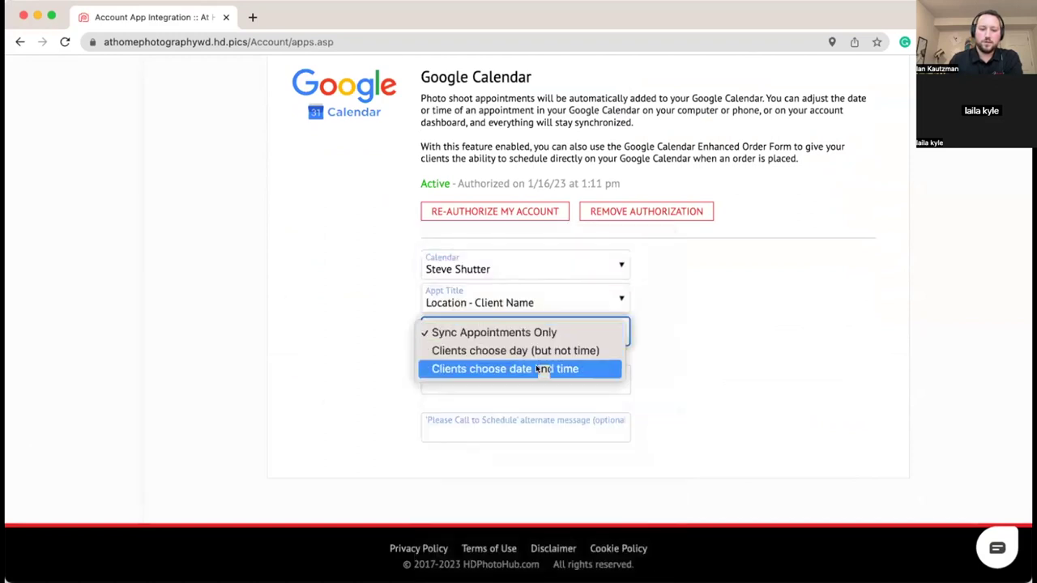
{"action": "left_click", "coordinate": [536, 369]}
{"action": "scroll", "coordinate": [279, 276], "scroll_direction": "down", "scroll_amount": 3}
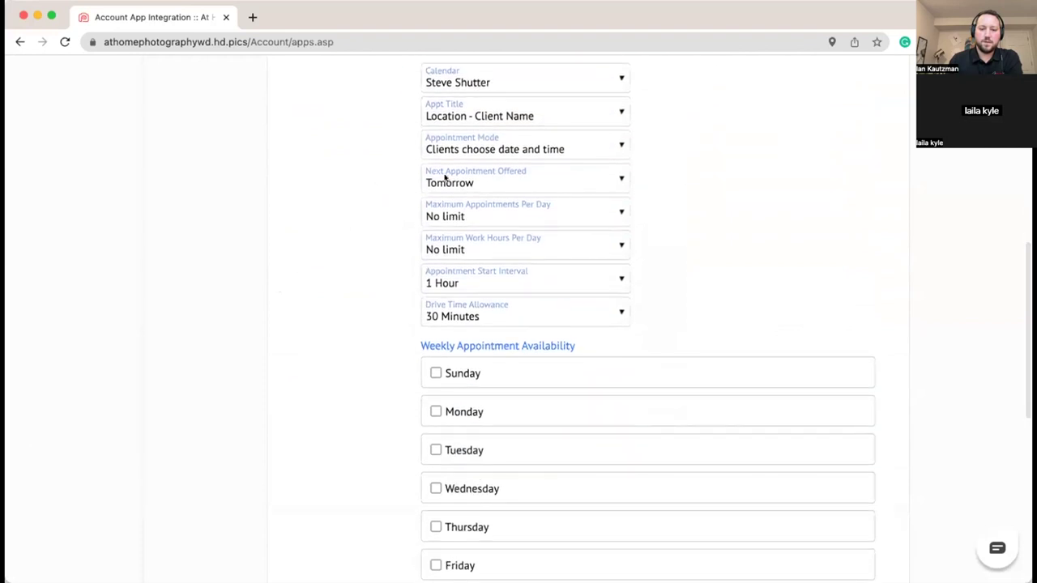
{"action": "left_click", "coordinate": [491, 182]}
{"action": "left_click", "coordinate": [494, 234]}
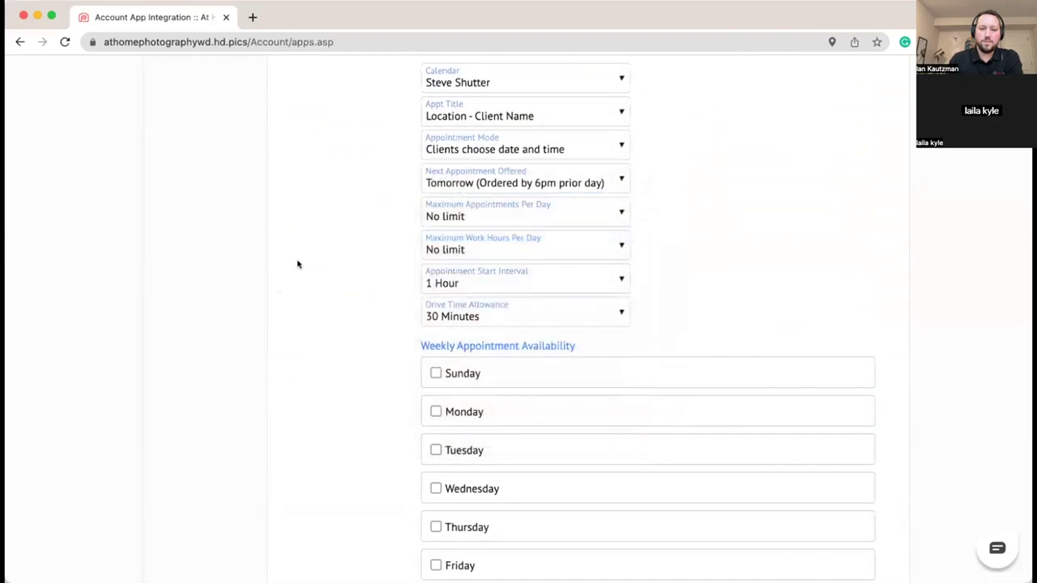
{"action": "scroll", "coordinate": [296, 262], "scroll_direction": "down", "scroll_amount": 4}
Step: Make Monday through Friday available for appointments
{"action": "left_click", "coordinate": [435, 144]}
{"action": "left_click", "coordinate": [436, 192]}
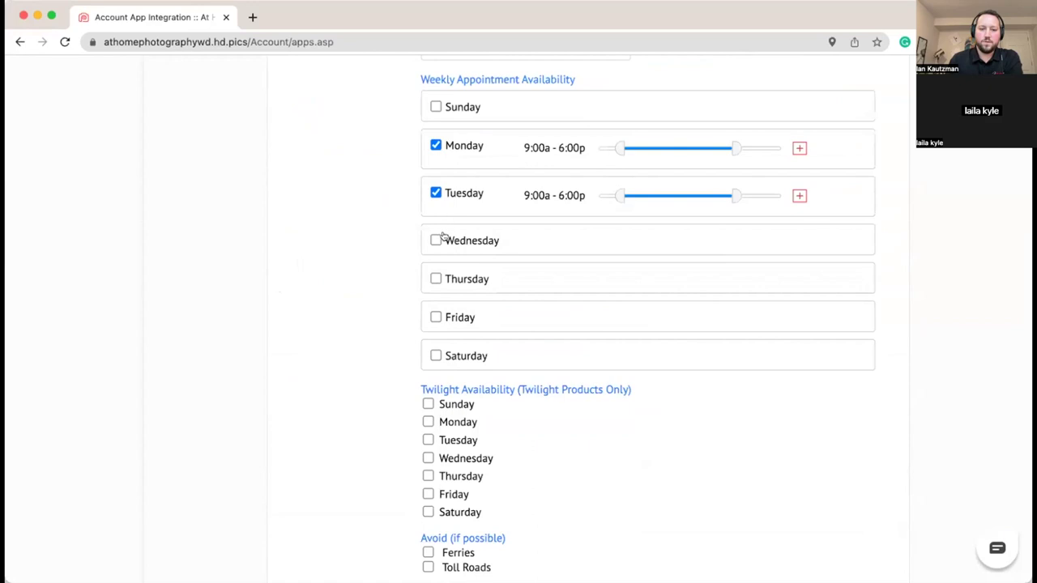
{"action": "left_click", "coordinate": [436, 241]}
{"action": "left_click", "coordinate": [436, 288]}
{"action": "left_click", "coordinate": [436, 336]}
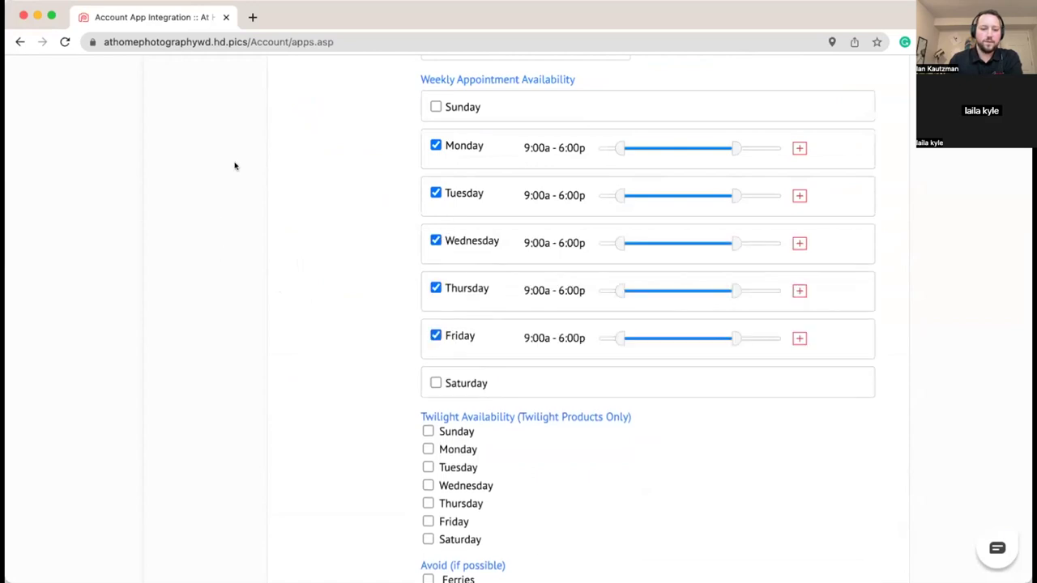
{"action": "scroll", "coordinate": [232, 173], "scroll_direction": "down", "scroll_amount": 3}
{"action": "scroll", "coordinate": [231, 174], "scroll_direction": "up", "scroll_amount": 3}
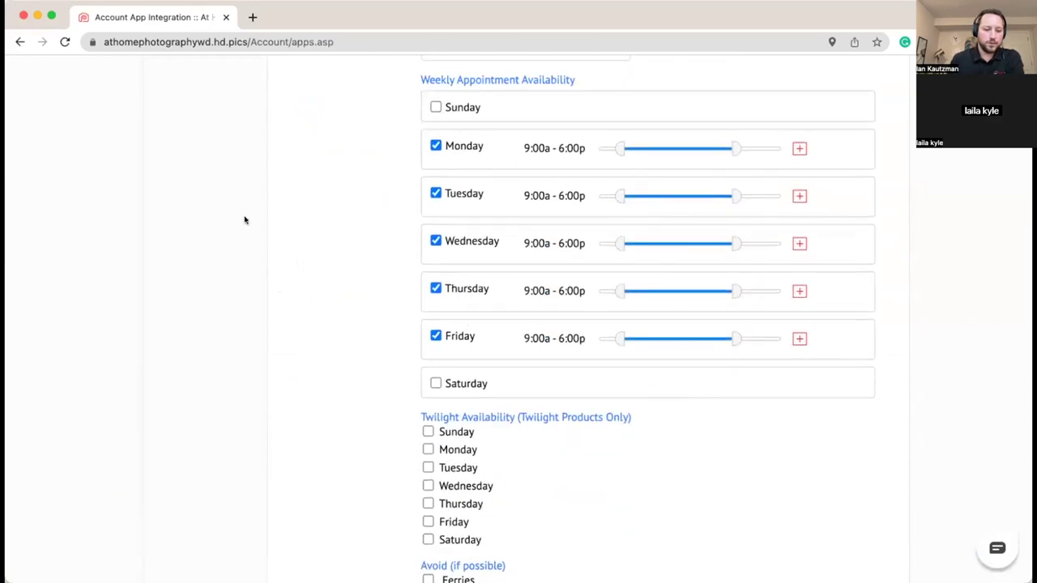
{"action": "scroll", "coordinate": [245, 219], "scroll_direction": "up", "scroll_amount": 2}
{"action": "scroll", "coordinate": [243, 221], "scroll_direction": "up", "scroll_amount": 5}
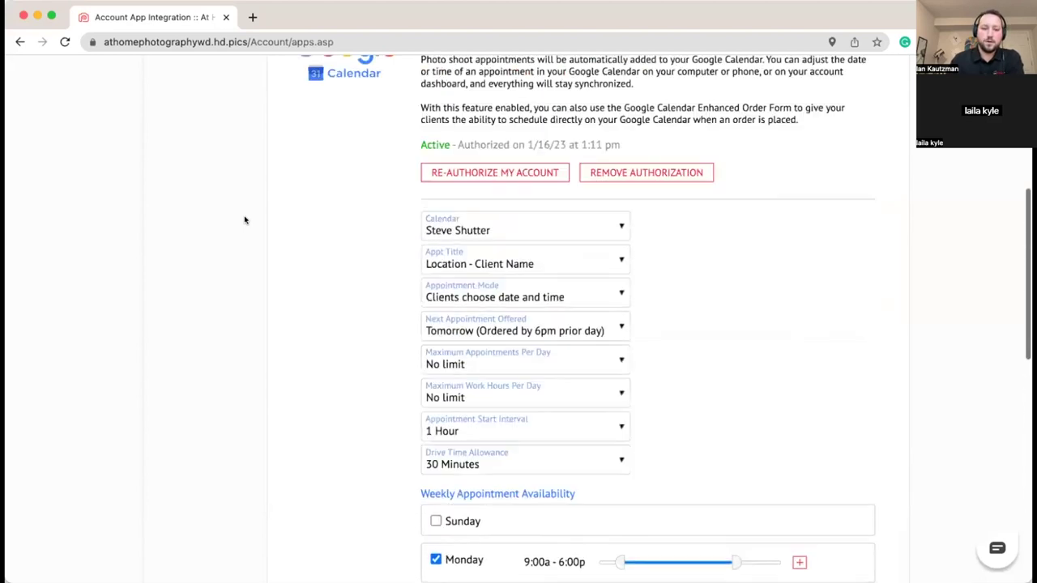
{"action": "scroll", "coordinate": [244, 221], "scroll_direction": "down", "scroll_amount": 3}
Step: Set the Drive Time Allowance to None
{"action": "left_click", "coordinate": [504, 325]}
{"action": "left_click", "coordinate": [489, 298]}
{"action": "scroll", "coordinate": [278, 286], "scroll_direction": "up", "scroll_amount": 5}
{"action": "scroll", "coordinate": [278, 286], "scroll_direction": "up", "scroll_amount": 3}
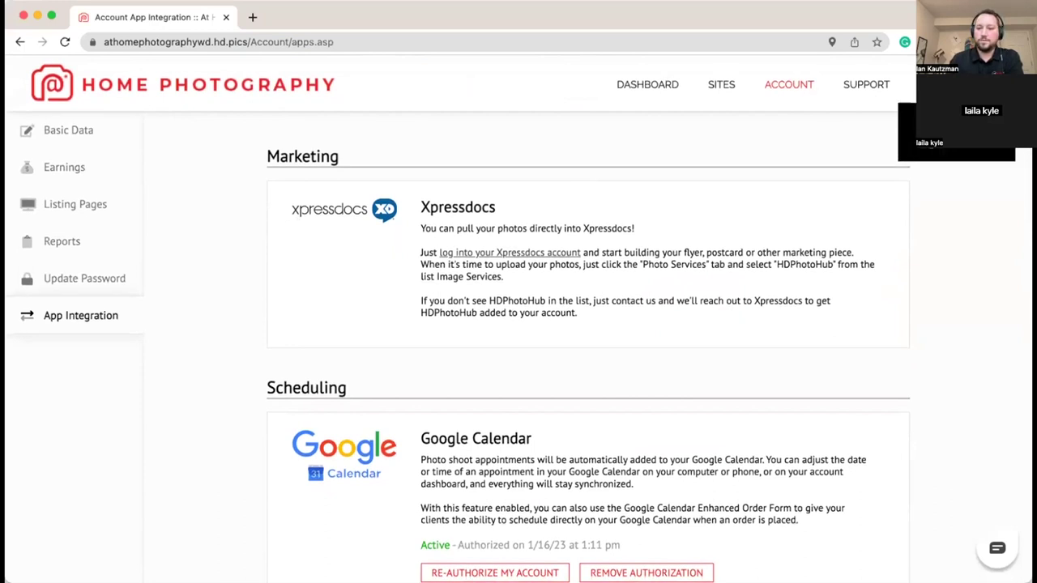
Step: Go back to Business, then Shopping Cart, and open the Set Sales Tax page
{"action": "key", "text": "super+bracketleft"}
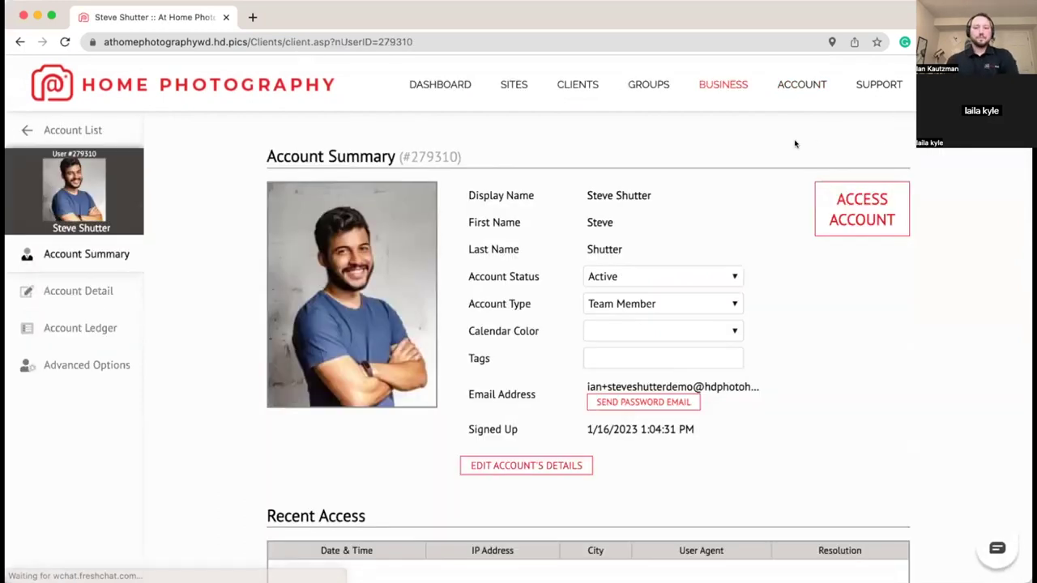
{"action": "left_click", "coordinate": [721, 88]}
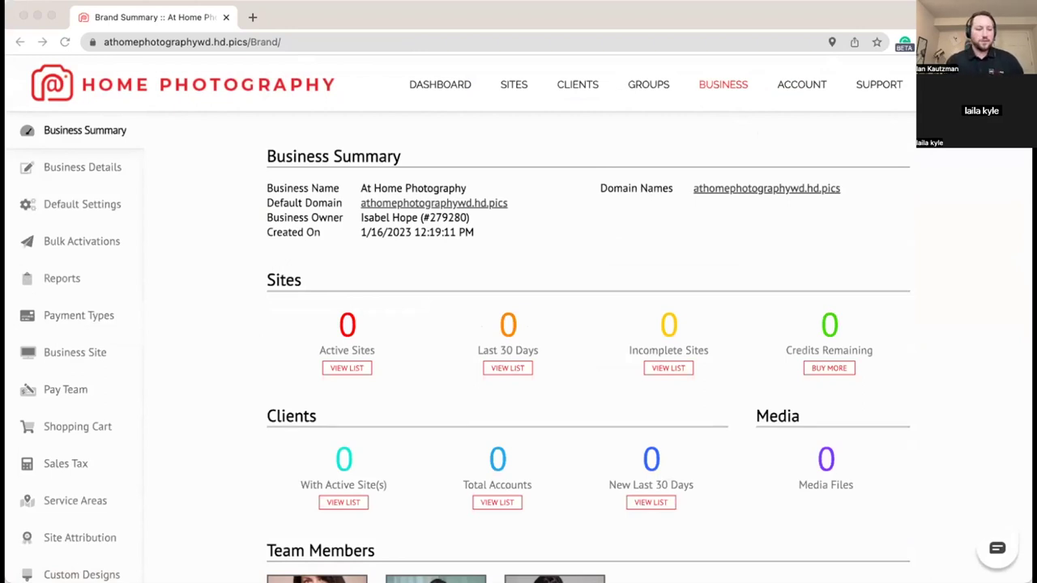
{"action": "left_click", "coordinate": [213, 375]}
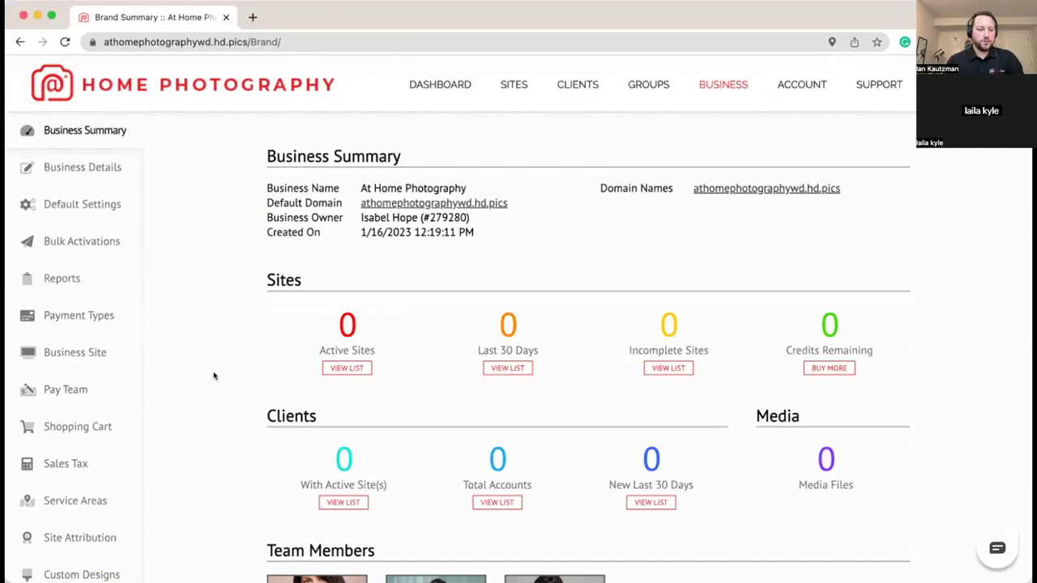
{"action": "scroll", "coordinate": [232, 373], "scroll_direction": "down", "scroll_amount": 2}
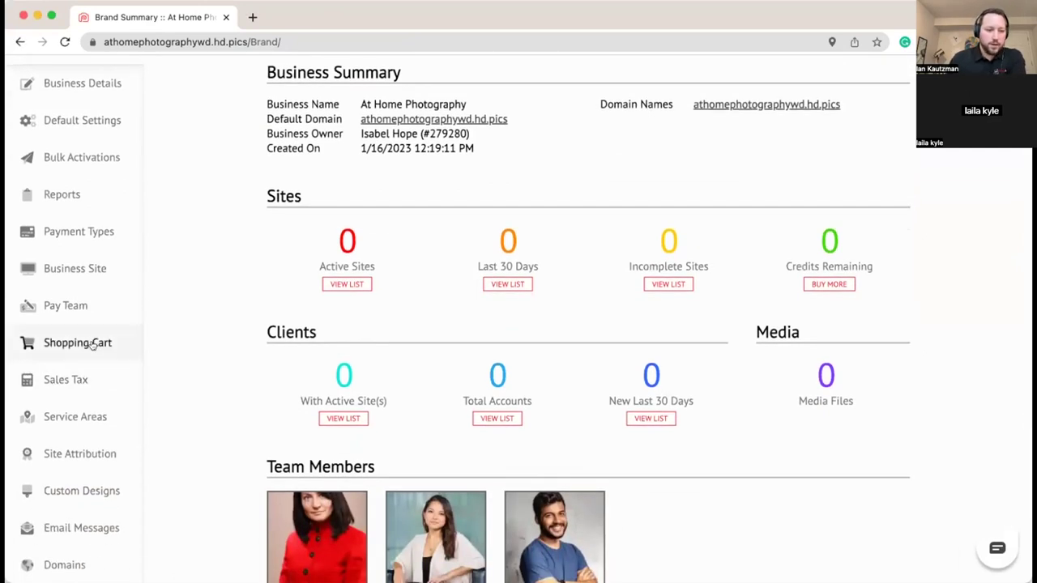
{"action": "left_click", "coordinate": [113, 343]}
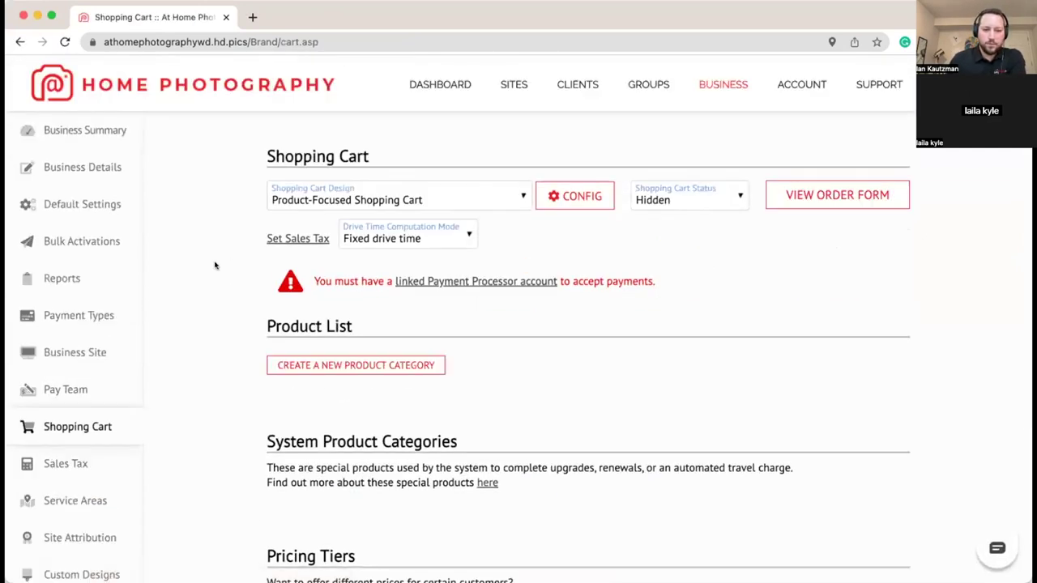
{"action": "left_click", "coordinate": [274, 238]}
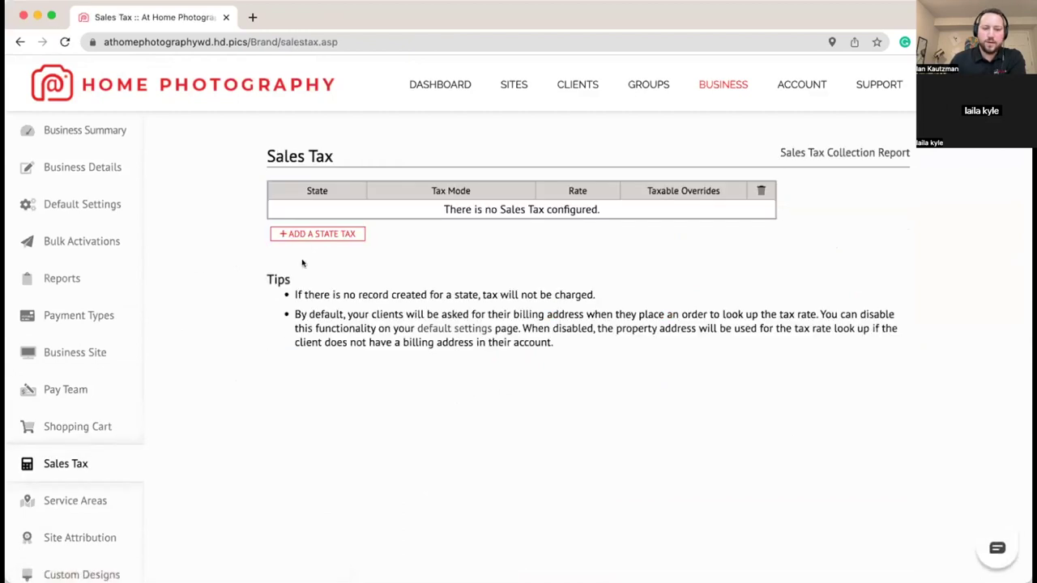
Step: Add a WA state tax row with Tax Mode set to Automatic Tax Lookup
{"action": "left_click", "coordinate": [304, 235]}
{"action": "left_click", "coordinate": [326, 219]}
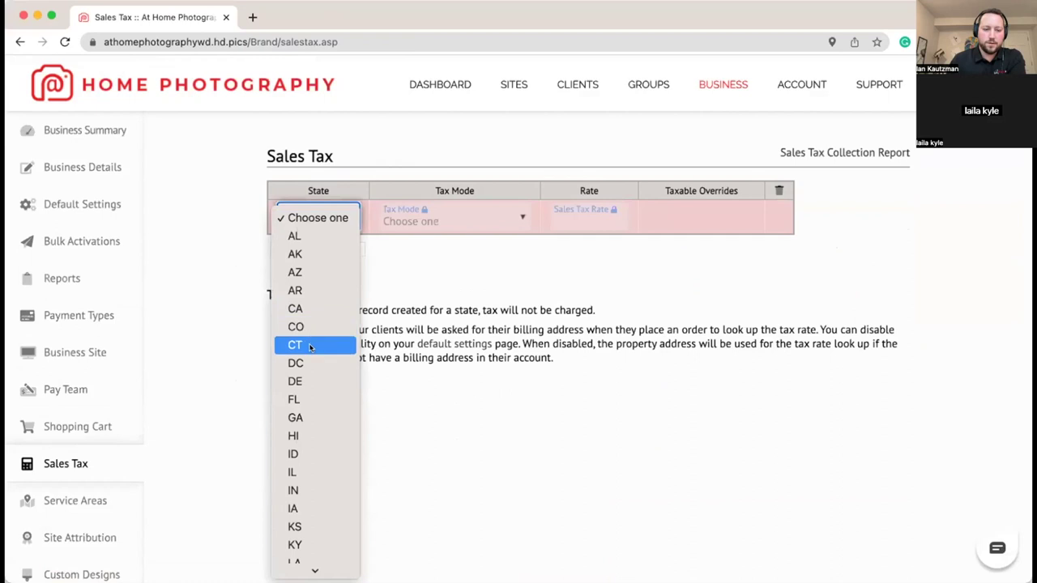
{"action": "scroll", "coordinate": [308, 343], "scroll_direction": "down", "scroll_amount": 5}
{"action": "scroll", "coordinate": [312, 519], "scroll_direction": "down", "scroll_amount": 5}
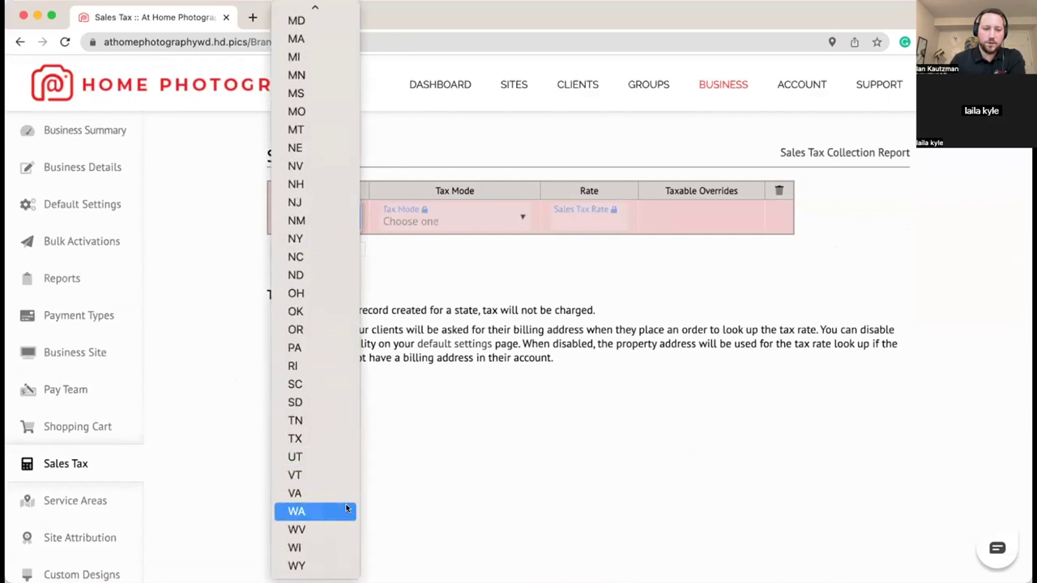
{"action": "left_click", "coordinate": [349, 511]}
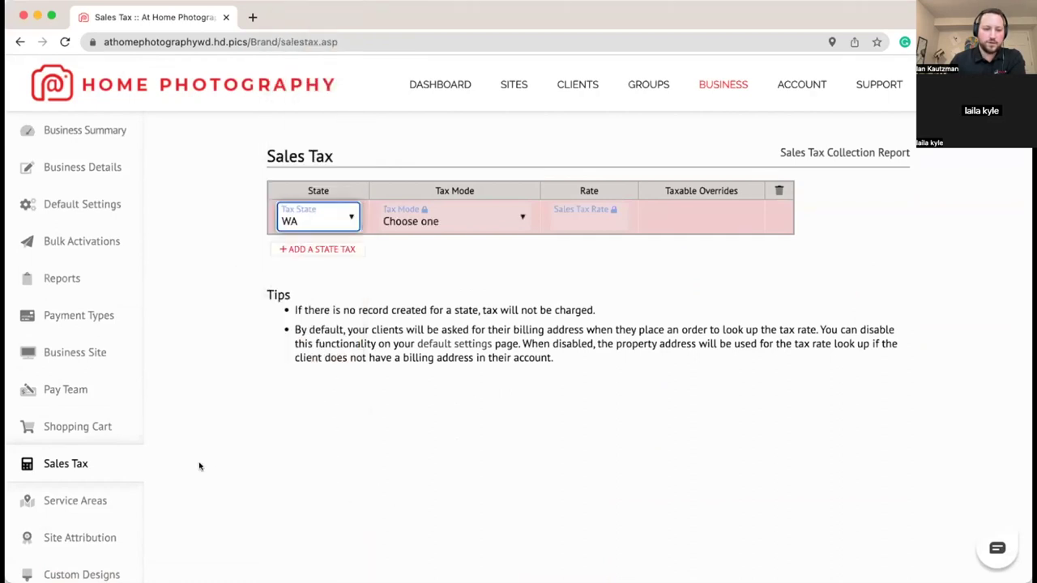
{"action": "left_click", "coordinate": [492, 222]}
{"action": "left_click", "coordinate": [475, 256]}
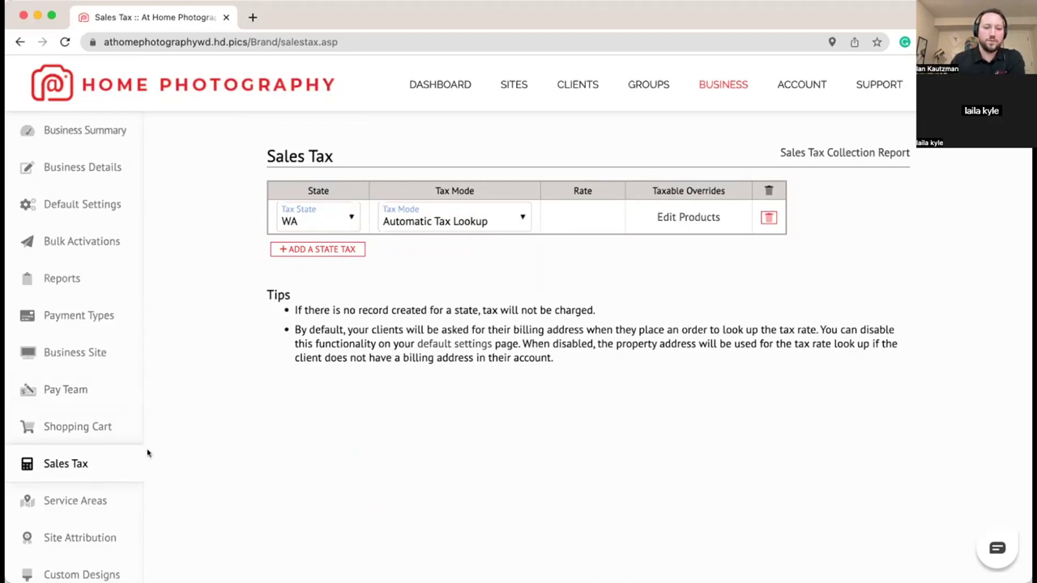
{"action": "scroll", "coordinate": [410, 386], "scroll_direction": "down", "scroll_amount": 4}
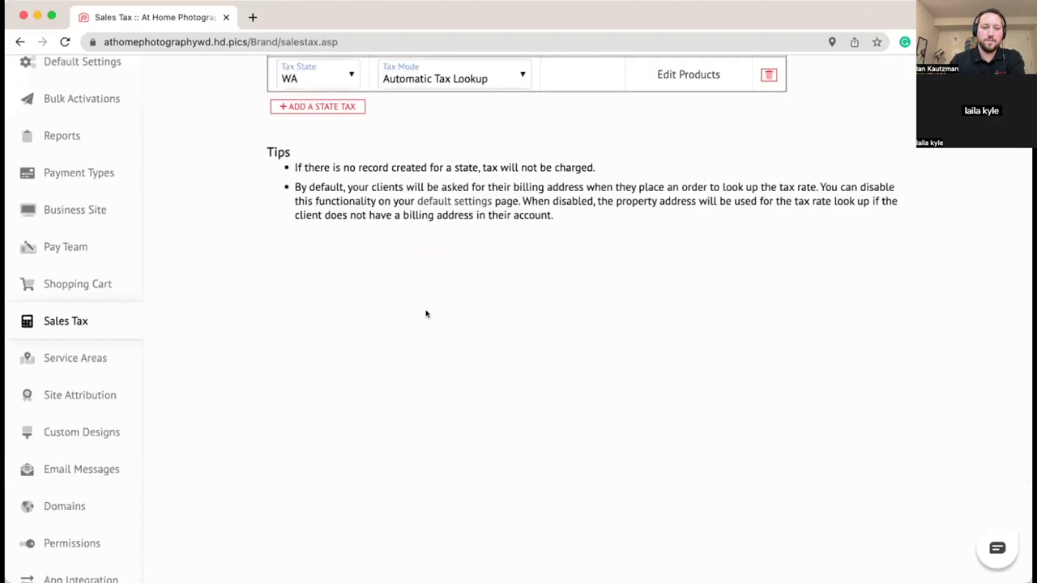
{"action": "scroll", "coordinate": [424, 313], "scroll_direction": "up", "scroll_amount": 3}
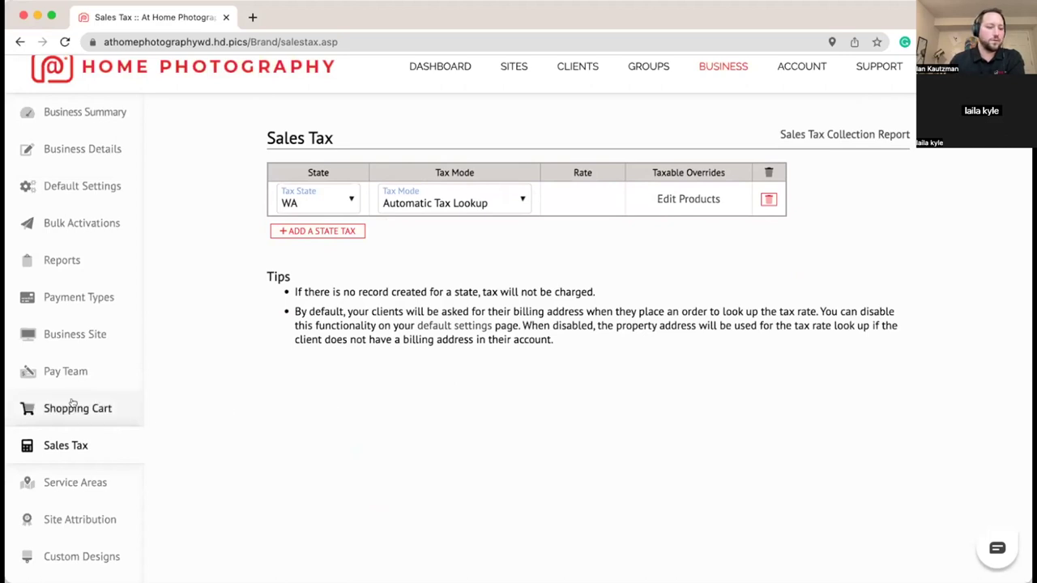
Step: Set the Shopping Cart Design to Service Areas with Google Calendar Enhancement
{"action": "left_click", "coordinate": [117, 408]}
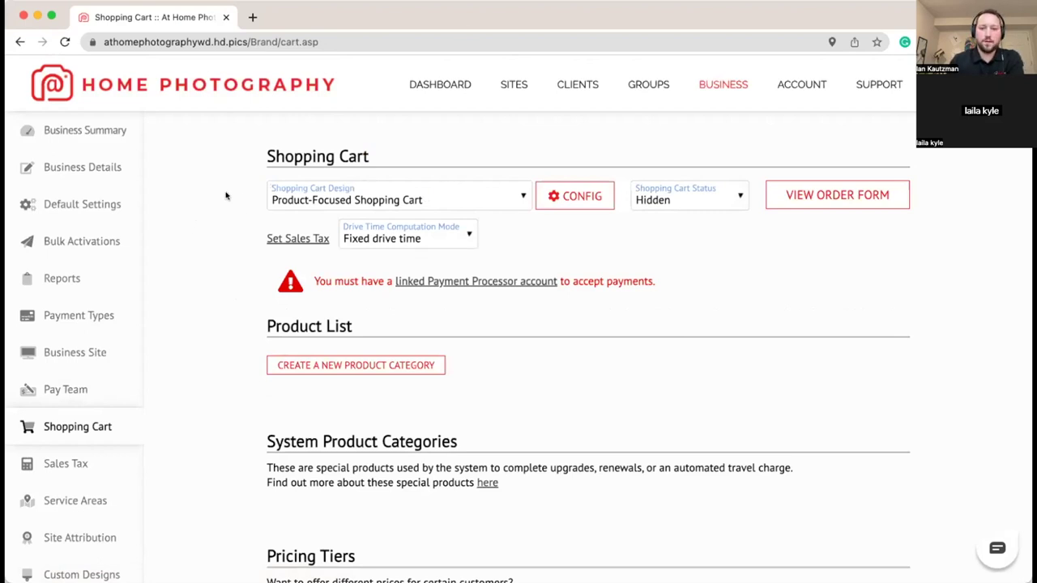
{"action": "left_click", "coordinate": [517, 198]}
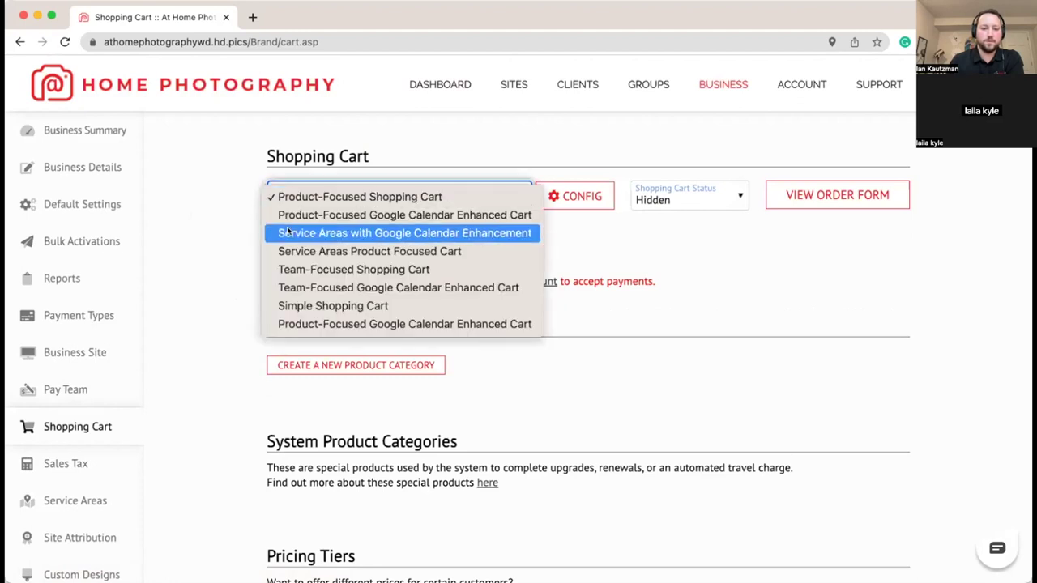
{"action": "left_click", "coordinate": [418, 234]}
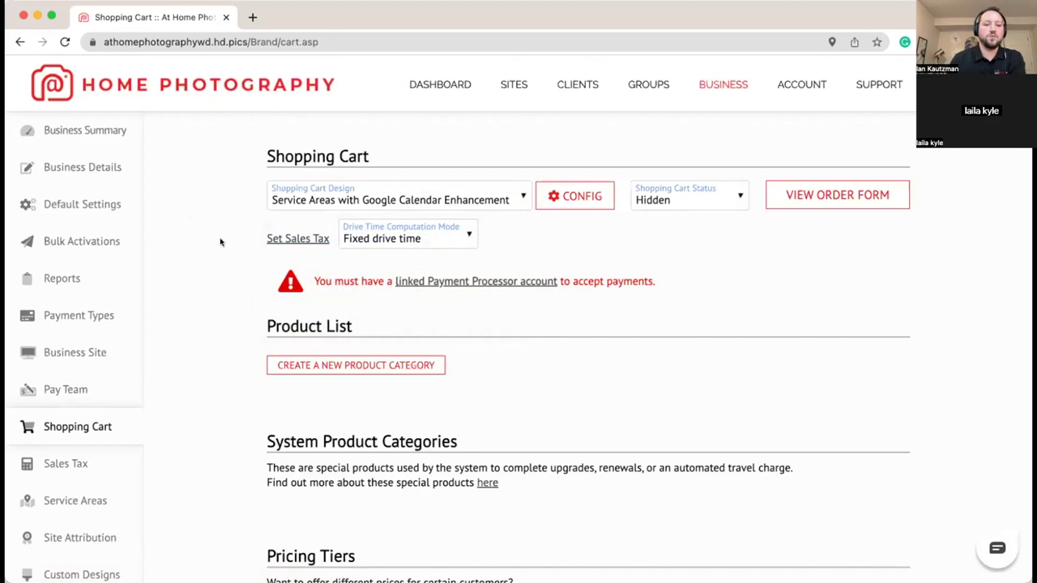
Step: Switch Drive Time Computation Mode to Calculated drive time
{"action": "scroll", "coordinate": [219, 241], "scroll_direction": "down", "scroll_amount": 1}
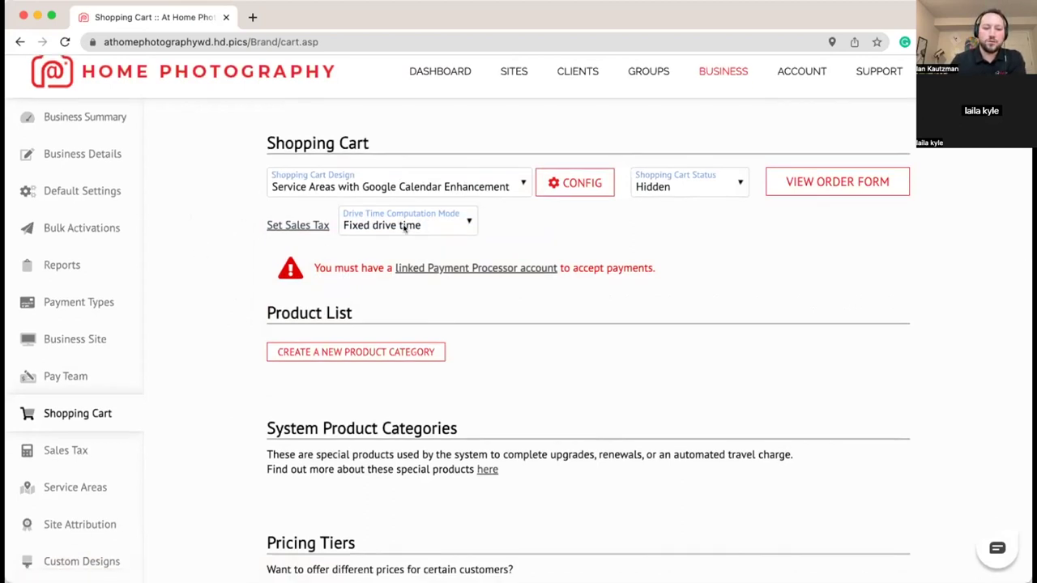
{"action": "left_click", "coordinate": [434, 227]}
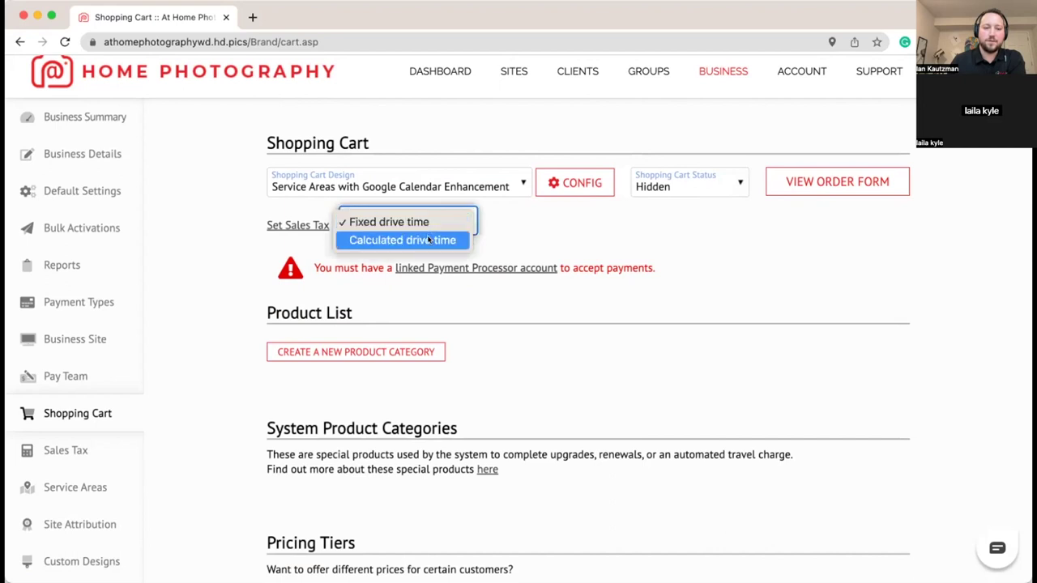
{"action": "left_click", "coordinate": [438, 240]}
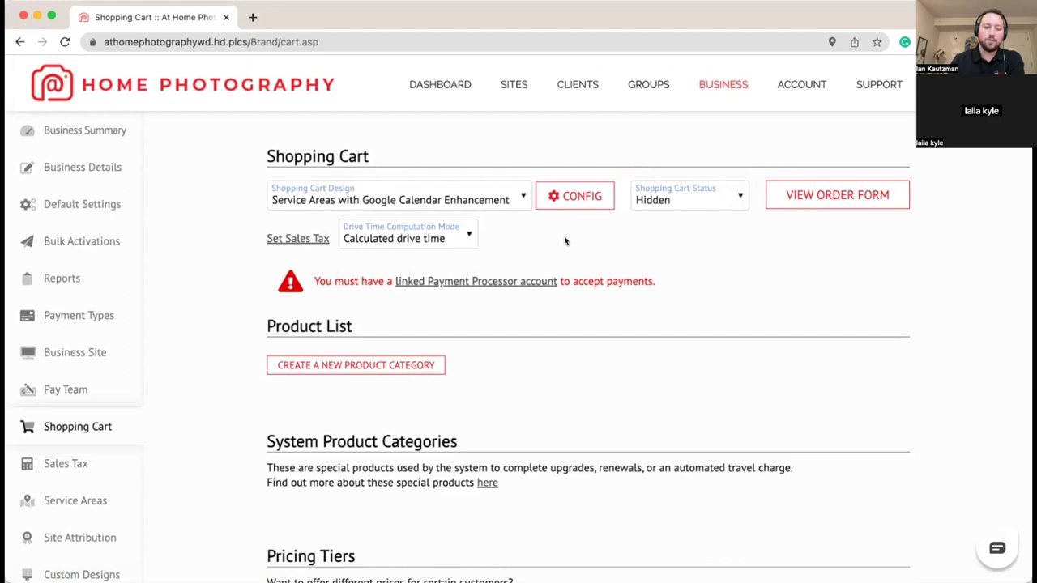
{"action": "scroll", "coordinate": [582, 236], "scroll_direction": "down", "scroll_amount": 1}
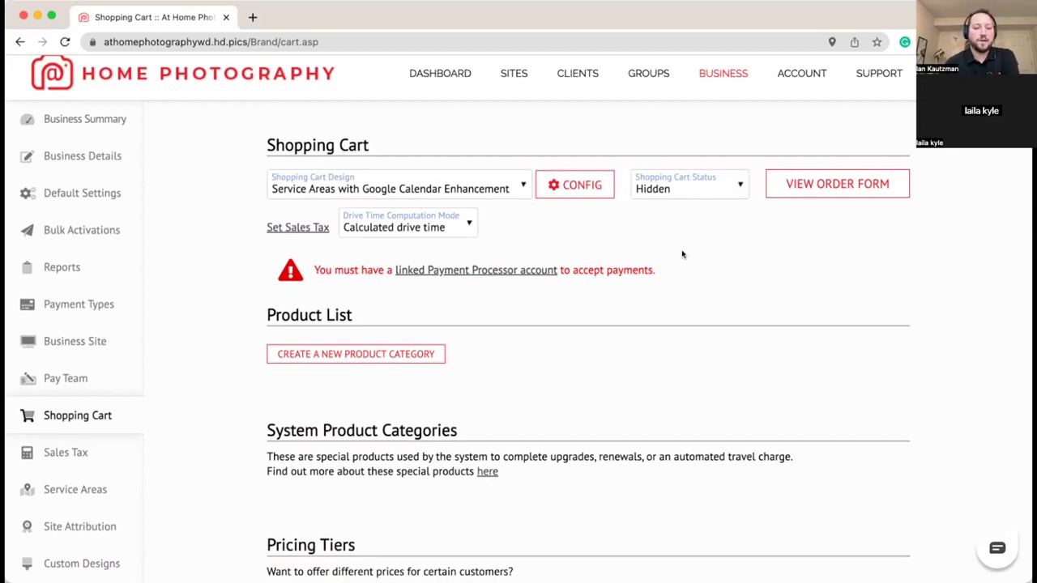
{"action": "scroll", "coordinate": [681, 270], "scroll_direction": "down", "scroll_amount": 2}
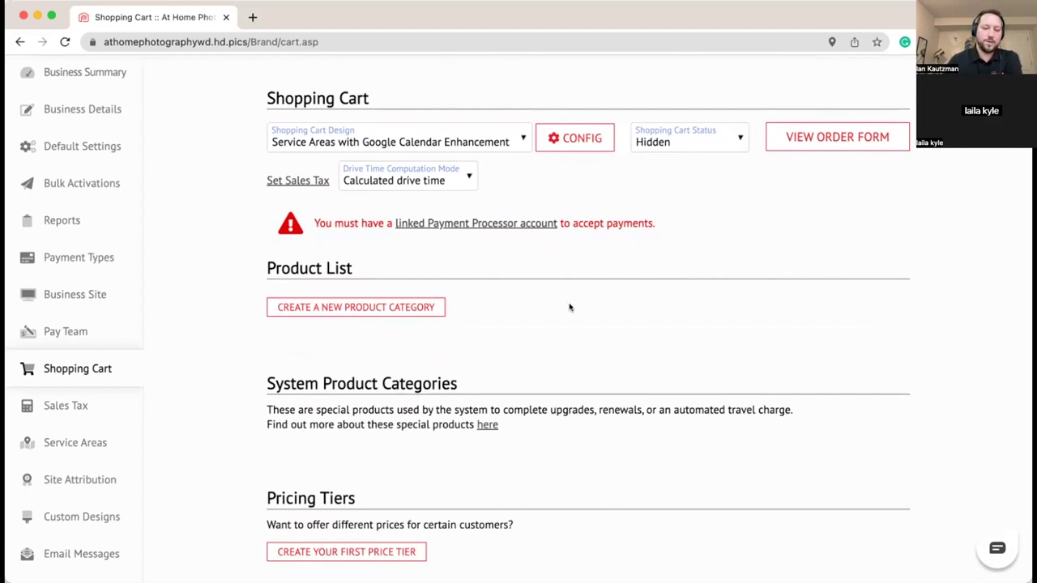
Step: Create the first price tier named 'VIP Clients' and save it
{"action": "scroll", "coordinate": [567, 306], "scroll_direction": "down", "scroll_amount": 1}
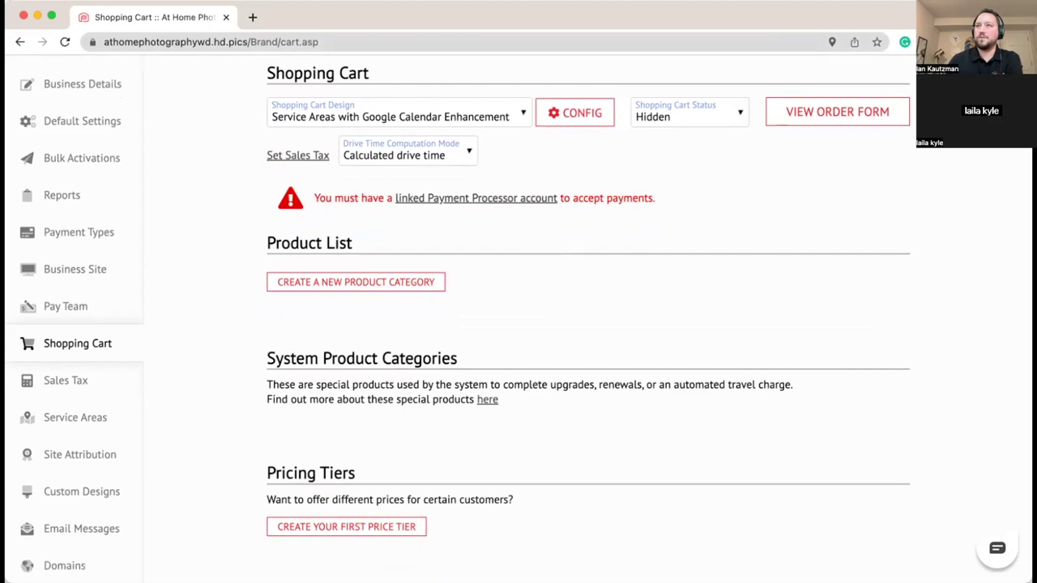
{"action": "scroll", "coordinate": [532, 278], "scroll_direction": "down", "scroll_amount": 5}
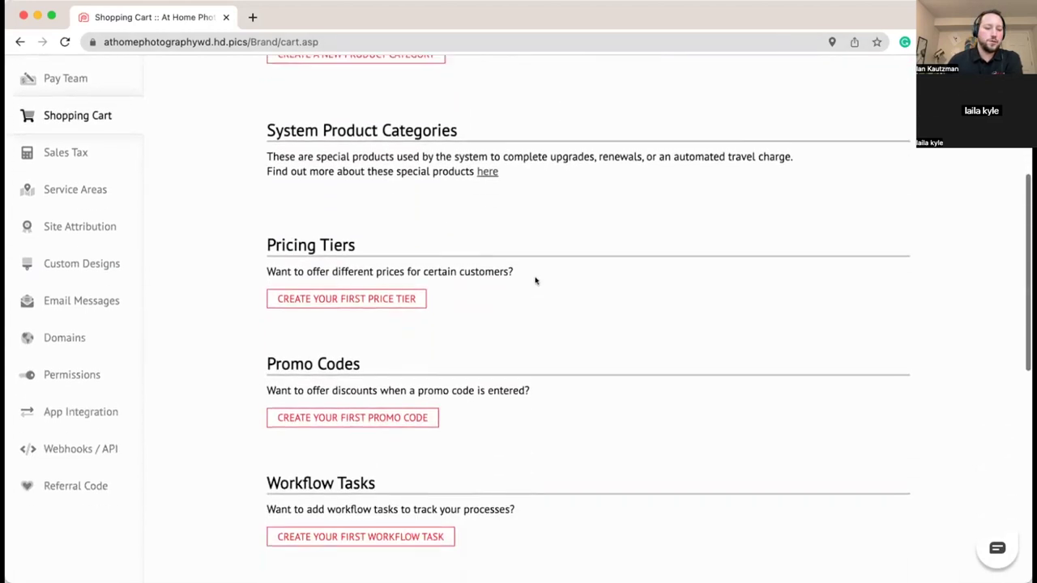
{"action": "left_click", "coordinate": [352, 243]}
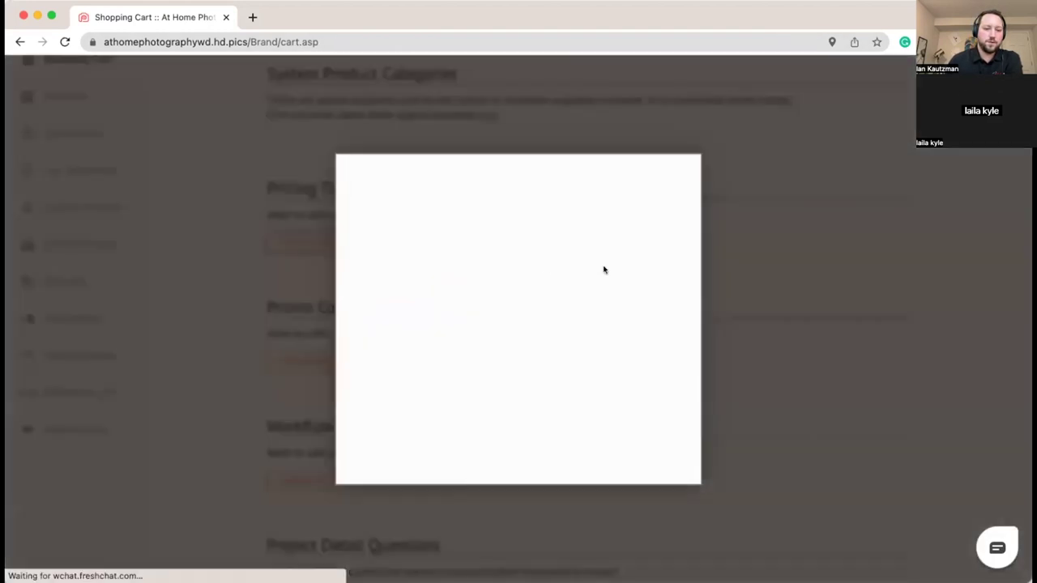
{"action": "left_click", "coordinate": [502, 228]}
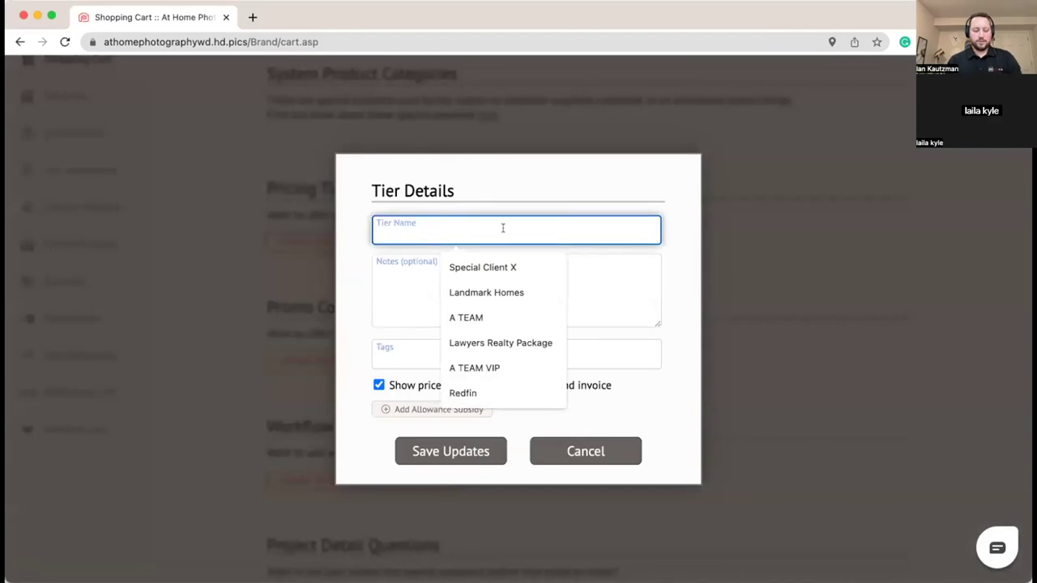
{"action": "type", "text": "VIP Clients"}
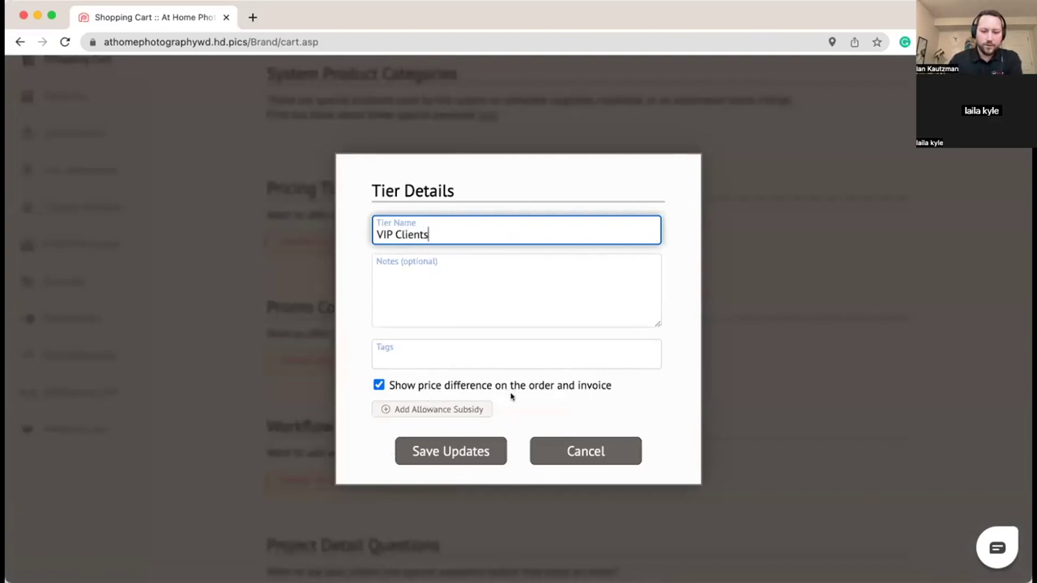
{"action": "left_click", "coordinate": [440, 457]}
{"action": "scroll", "coordinate": [505, 425], "scroll_direction": "down", "scroll_amount": 5}
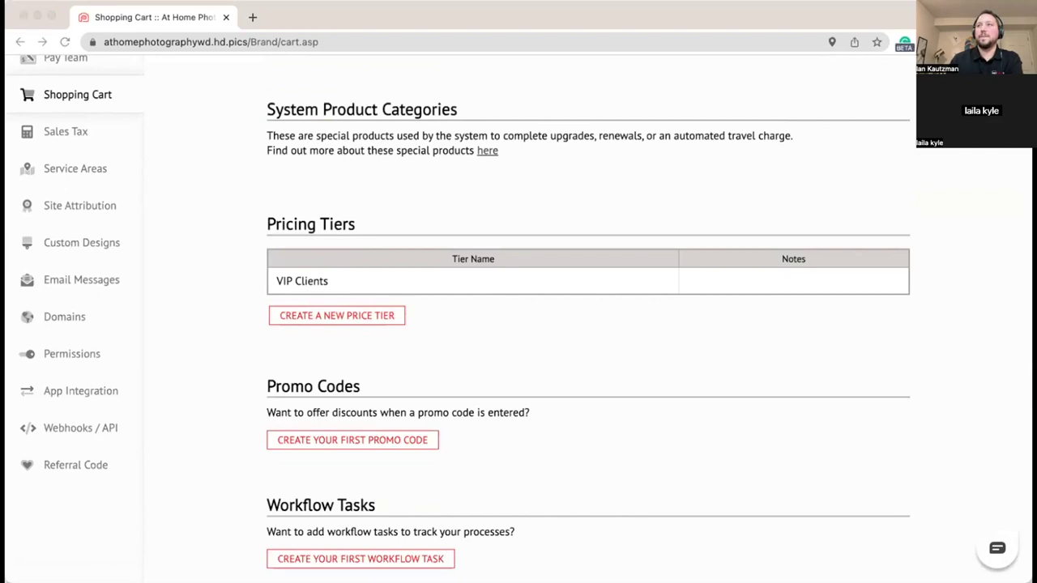
Step: Start the first workflow task, naming it 'Order Review and Delivery'
{"action": "scroll", "coordinate": [520, 377], "scroll_direction": "down", "scroll_amount": 5}
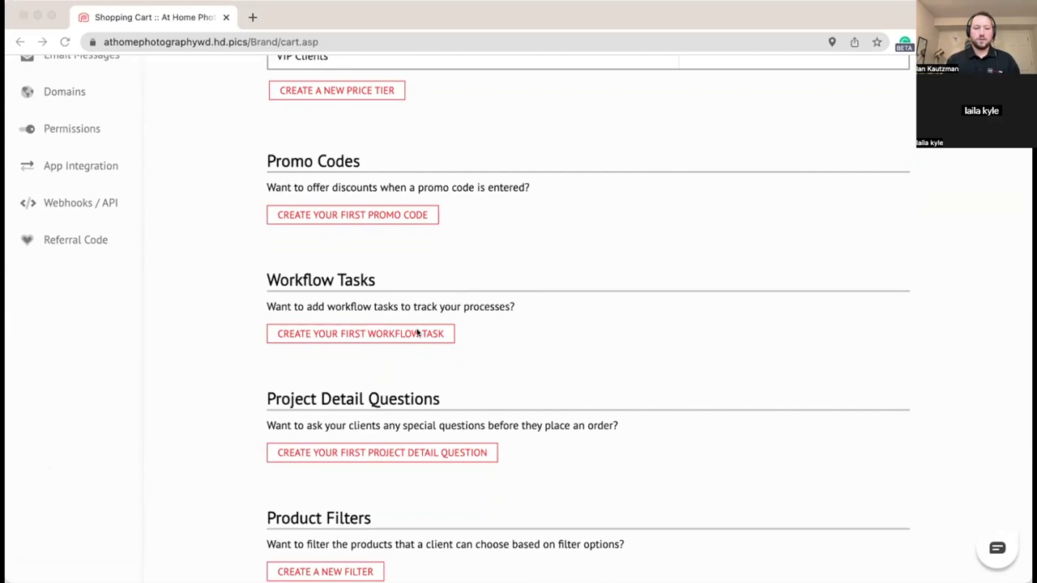
{"action": "left_click", "coordinate": [428, 335]}
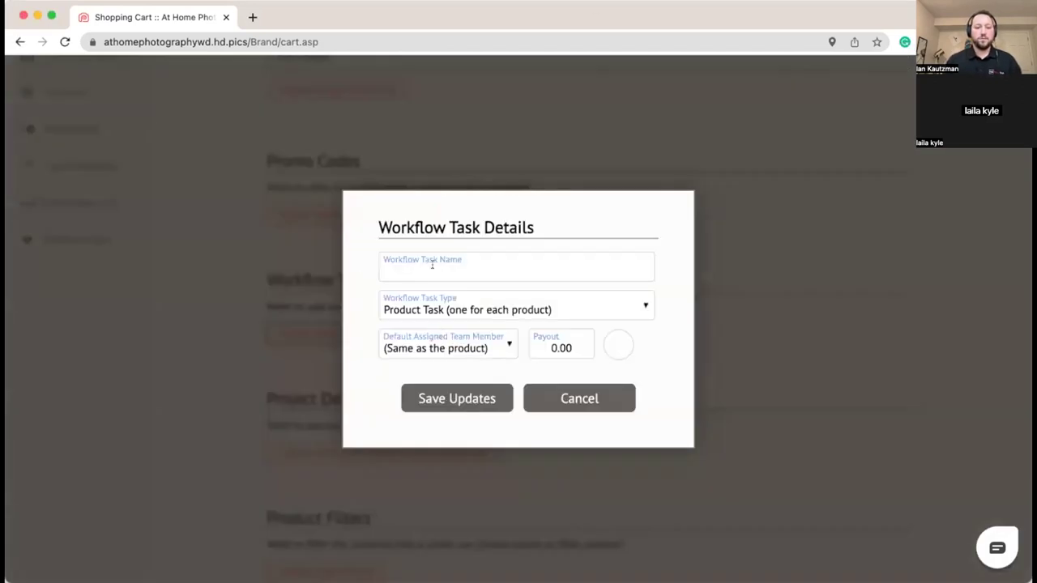
{"action": "left_click", "coordinate": [445, 263]}
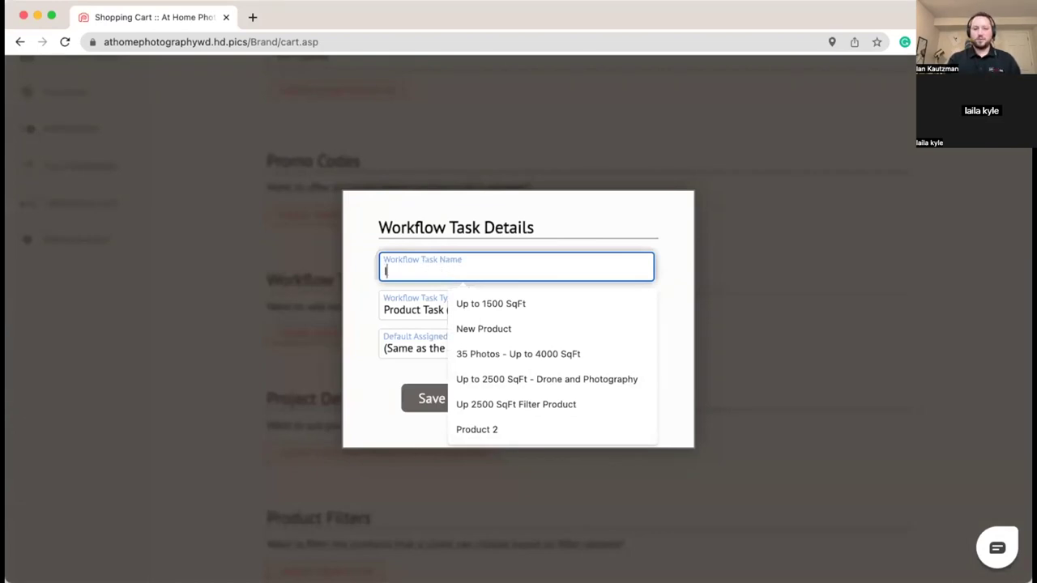
{"action": "type", "text": "inte"}
{"action": "key", "text": "BackSpace"}
{"action": "key", "text": "BackSpace"}
{"action": "key", "text": "BackSpace"}
{"action": "key", "text": "BackSpace"}
{"action": "type", "text": "Order Review and D"}
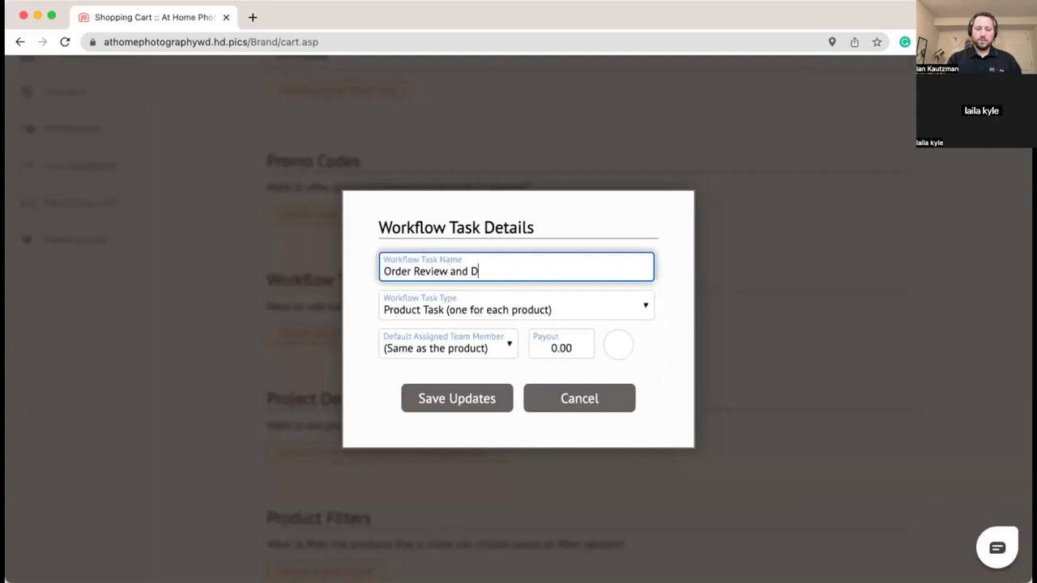
{"action": "type", "text": "evliery"}
{"action": "key", "text": "BackSpace"}
{"action": "key", "text": "BackSpace"}
{"action": "key", "text": "BackSpace"}
{"action": "key", "text": "BackSpace"}
{"action": "key", "text": "BackSpace"}
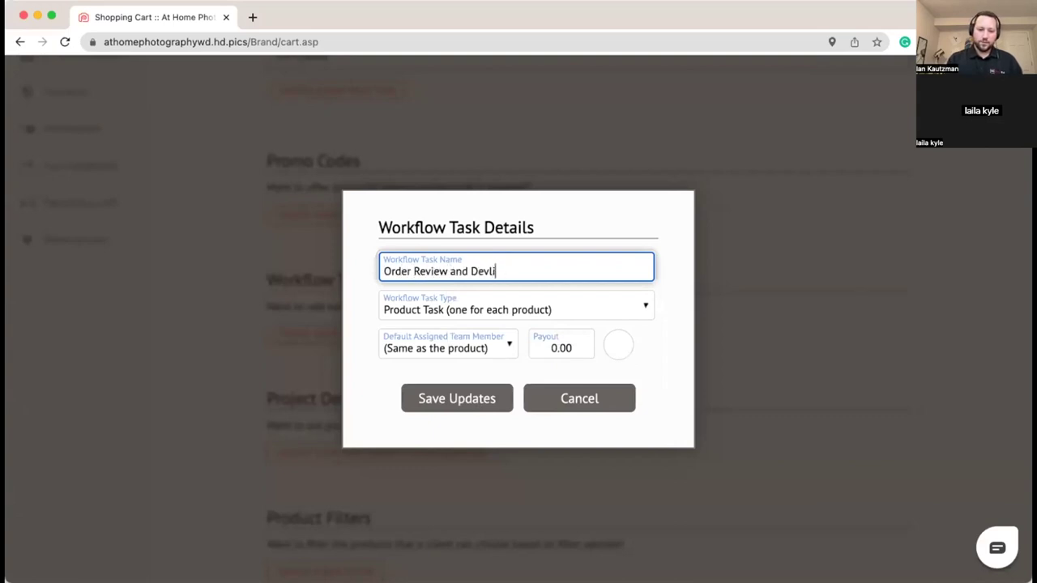
{"action": "type", "text": "livery"}
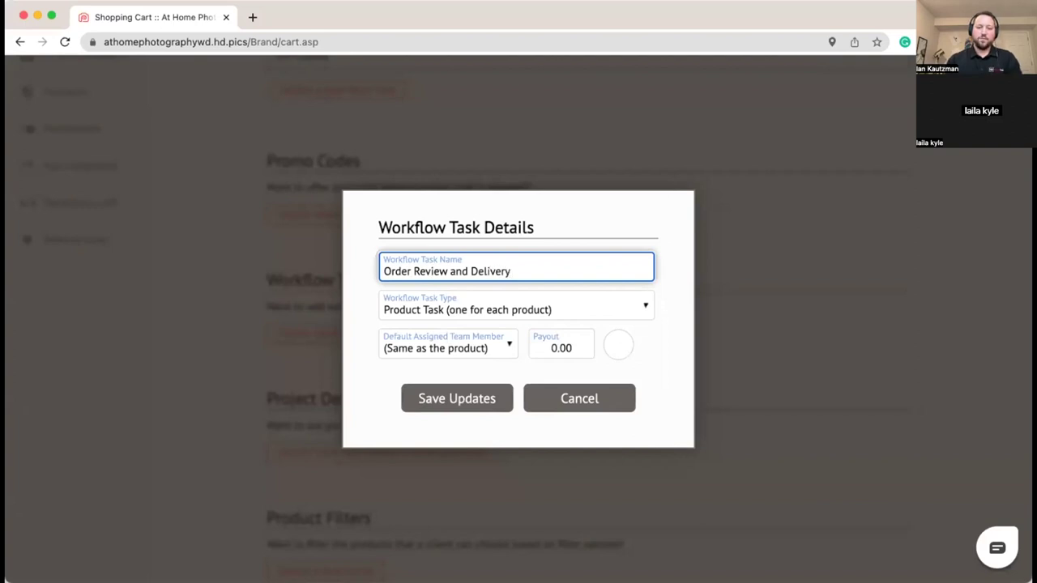
Step: Make it an Order Task (one per order) and save it
{"action": "left_click", "coordinate": [598, 308]}
{"action": "left_click", "coordinate": [569, 332]}
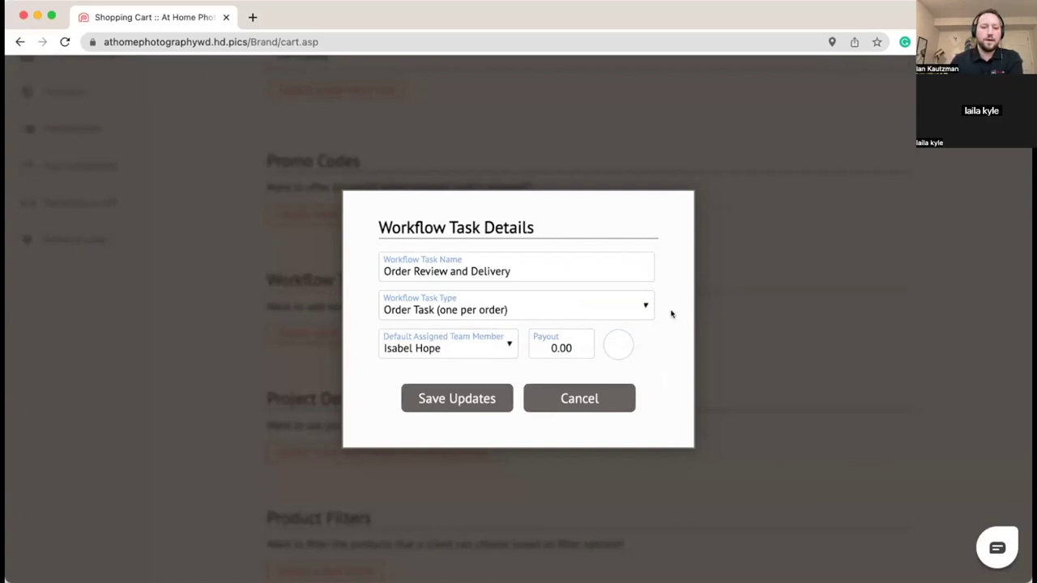
{"action": "scroll", "coordinate": [360, 331], "scroll_direction": "down", "scroll_amount": 1}
{"action": "scroll", "coordinate": [360, 331], "scroll_direction": "up", "scroll_amount": 3}
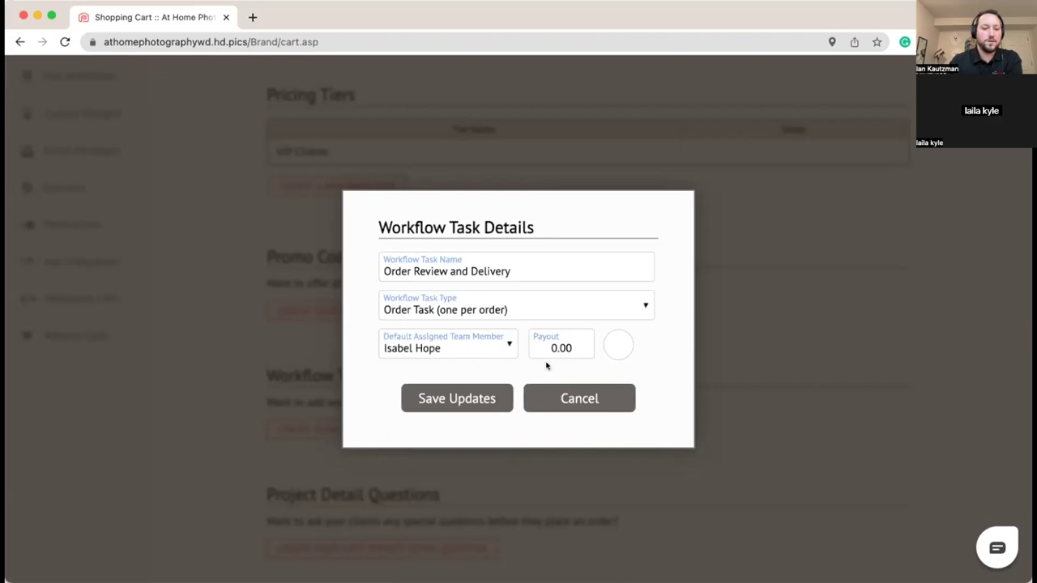
{"action": "left_click", "coordinate": [445, 399]}
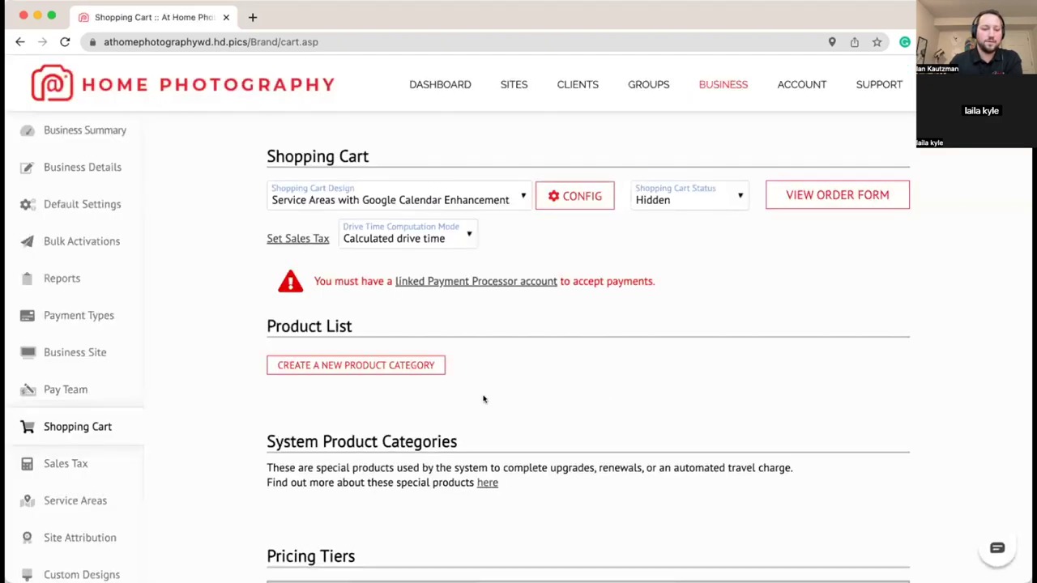
Step: Check Order Review and Delivery in Workflow Tasks, then start a new product category
{"action": "scroll", "coordinate": [604, 398], "scroll_direction": "down", "scroll_amount": 4}
{"action": "scroll", "coordinate": [603, 402], "scroll_direction": "down", "scroll_amount": 2}
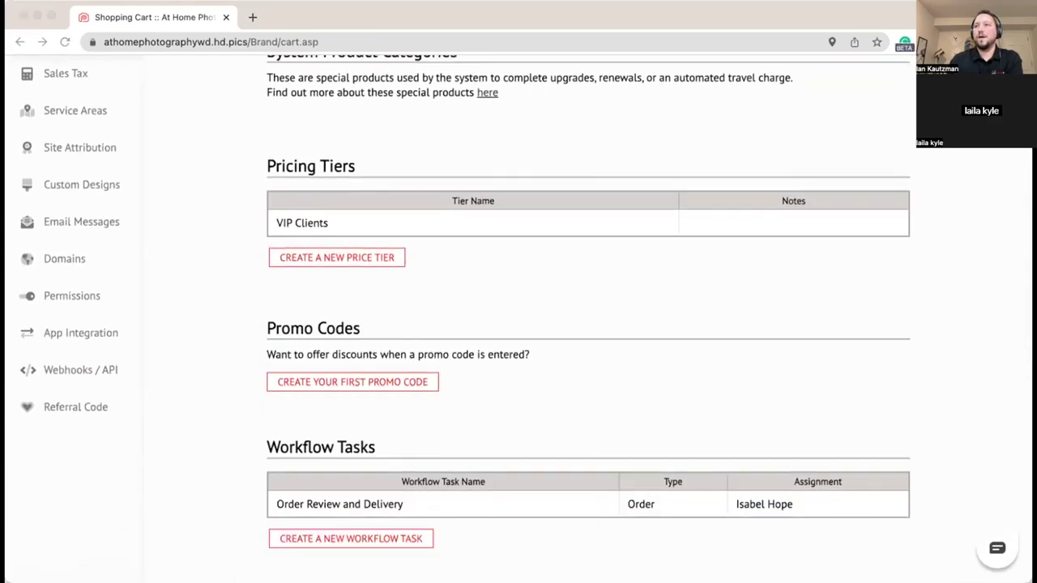
{"action": "left_click", "coordinate": [609, 351]}
{"action": "scroll", "coordinate": [540, 389], "scroll_direction": "up", "scroll_amount": 2}
{"action": "scroll", "coordinate": [540, 391], "scroll_direction": "down", "scroll_amount": 5}
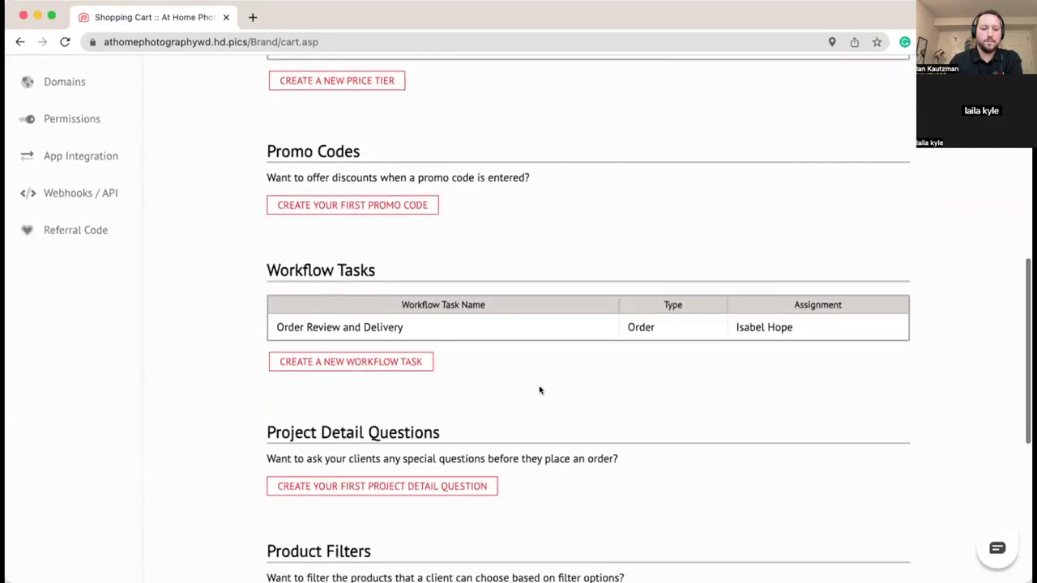
{"action": "scroll", "coordinate": [443, 408], "scroll_direction": "up", "scroll_amount": 9}
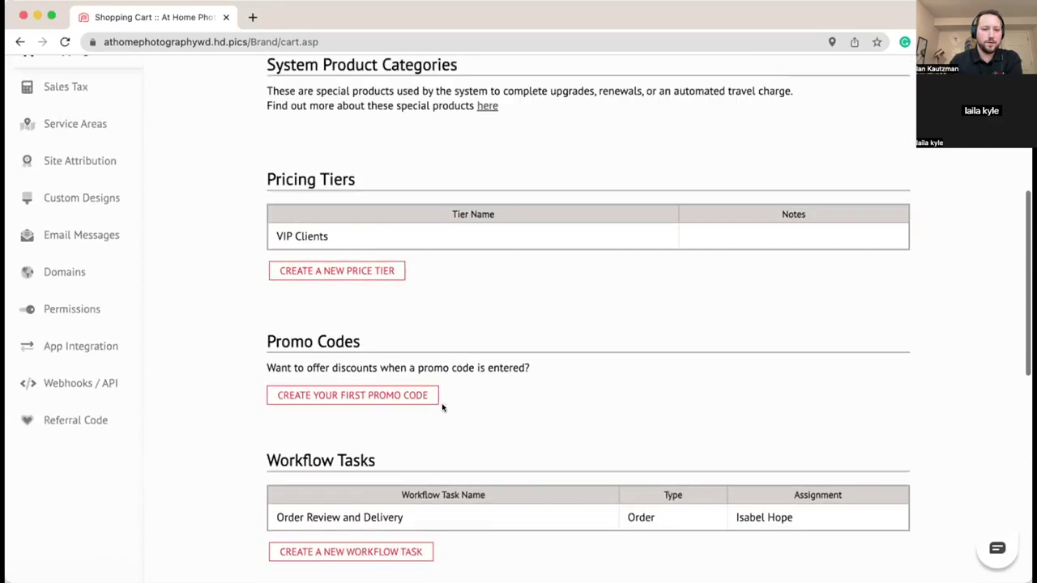
{"action": "scroll", "coordinate": [443, 405], "scroll_direction": "up", "scroll_amount": 1}
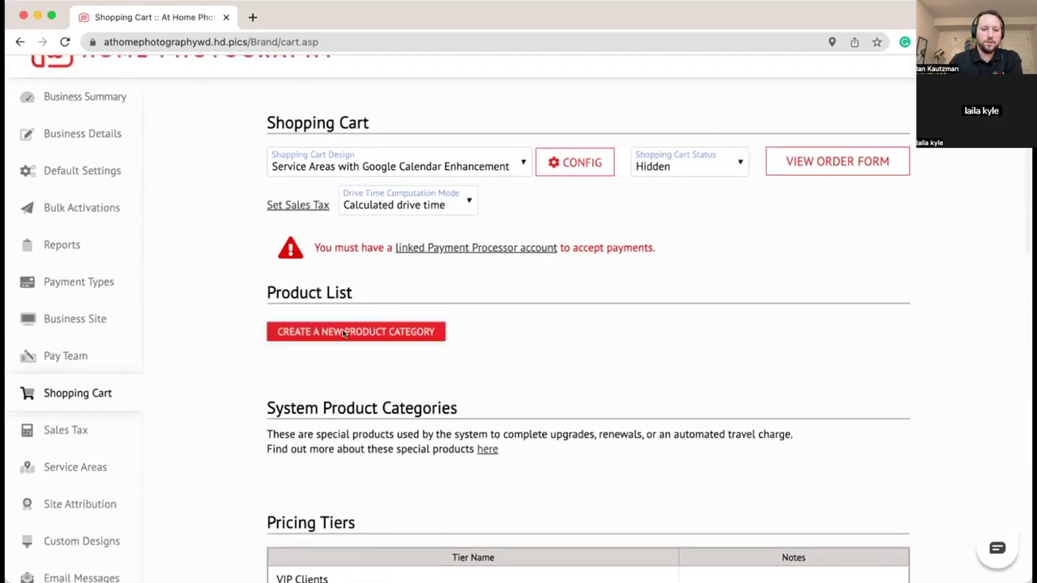
{"action": "left_click", "coordinate": [342, 332]}
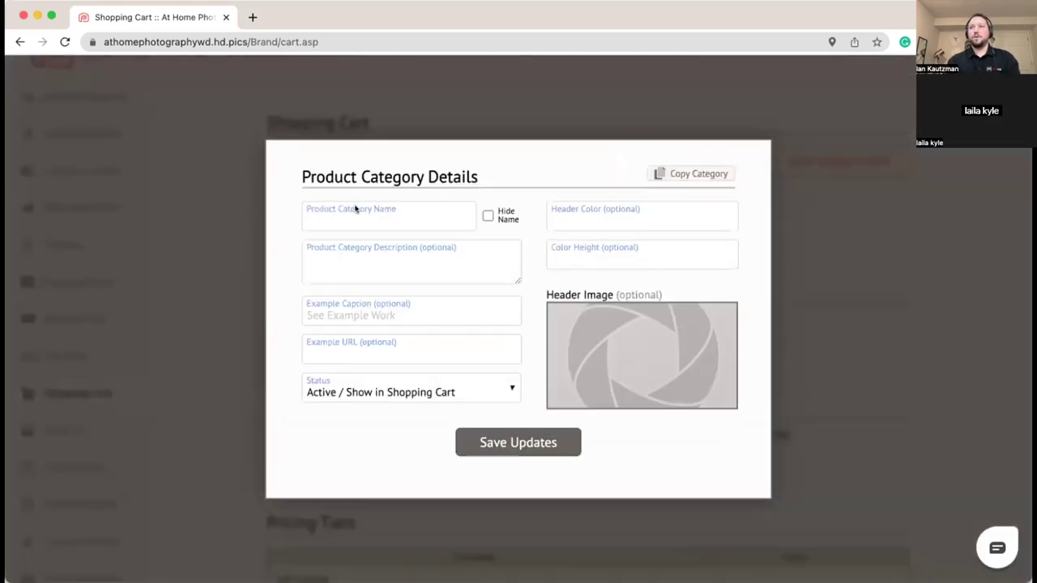
Step: Name the new category 'Photography Services' and save it into the Product List
{"action": "left_click", "coordinate": [355, 211]}
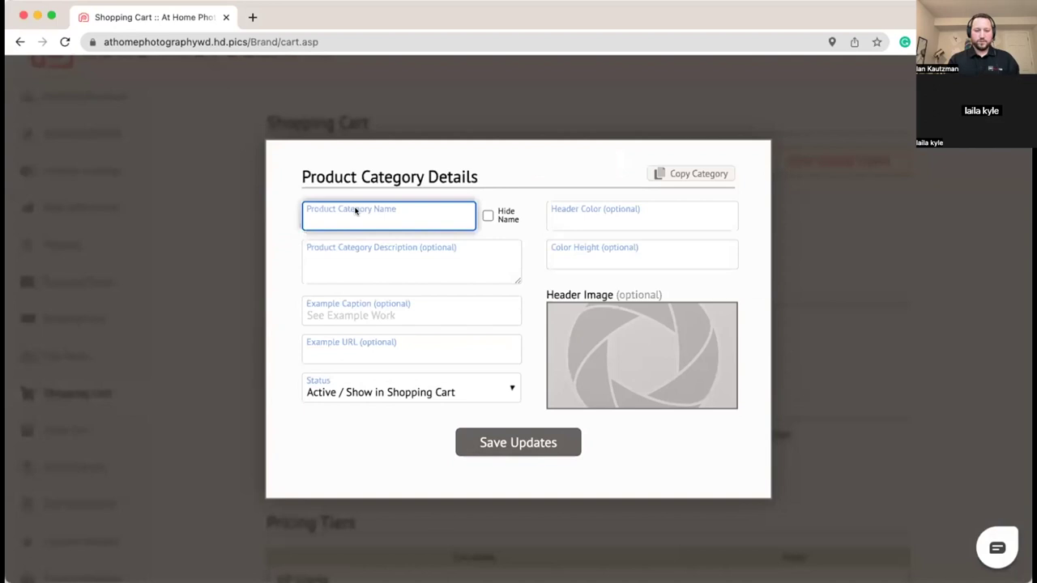
{"action": "type", "text": "Photo"}
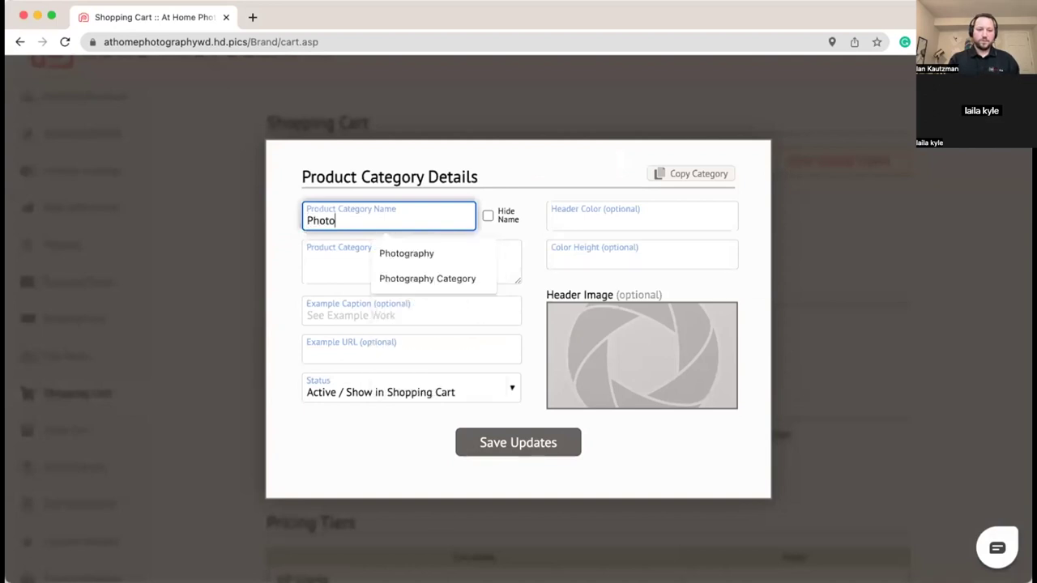
{"action": "type", "text": "gra"}
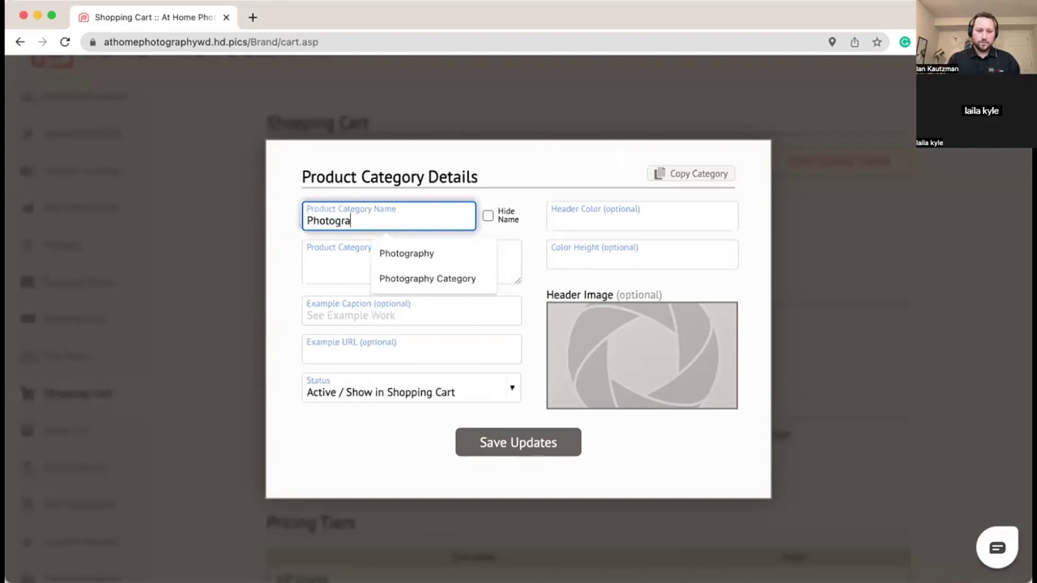
{"action": "type", "text": "phy Services"}
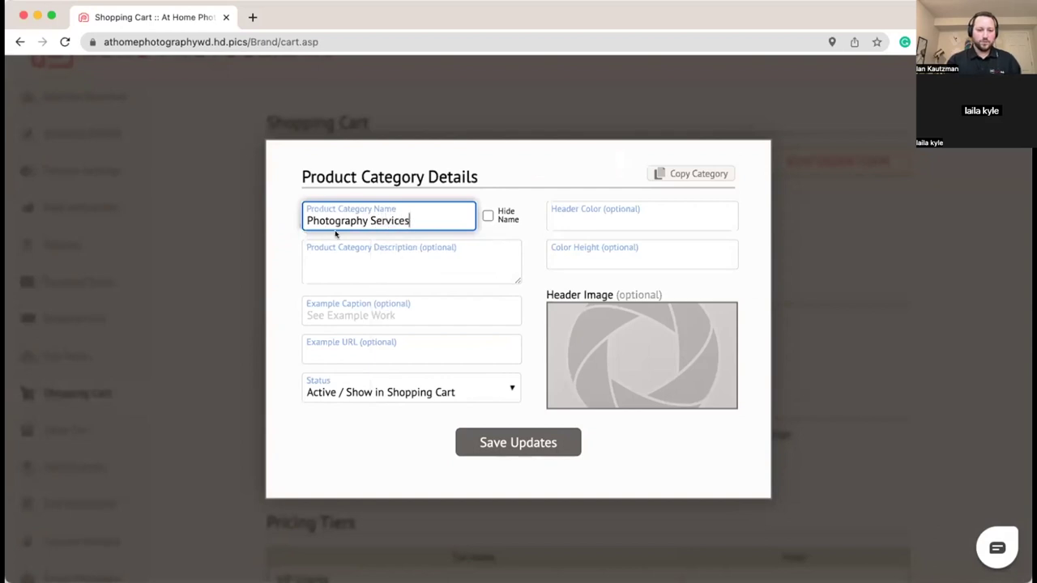
{"action": "left_click", "coordinate": [278, 245]}
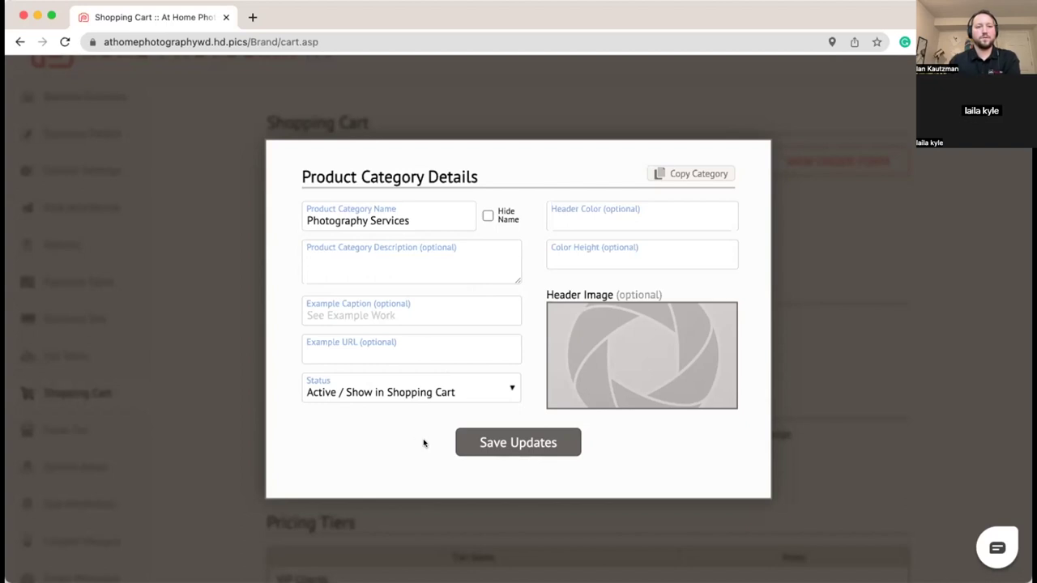
{"action": "left_click", "coordinate": [519, 444]}
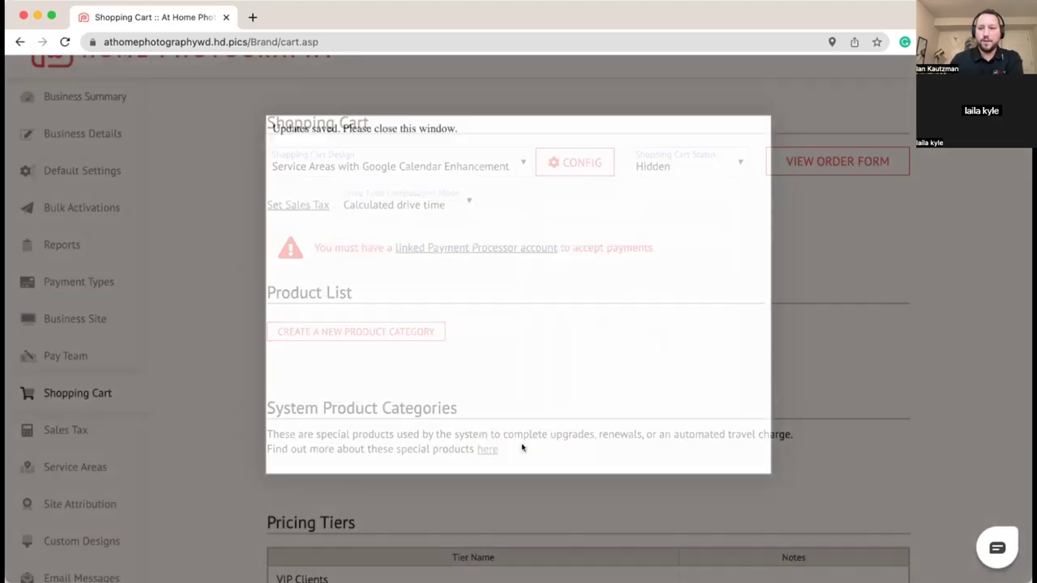
{"action": "scroll", "coordinate": [627, 423], "scroll_direction": "down", "scroll_amount": 2}
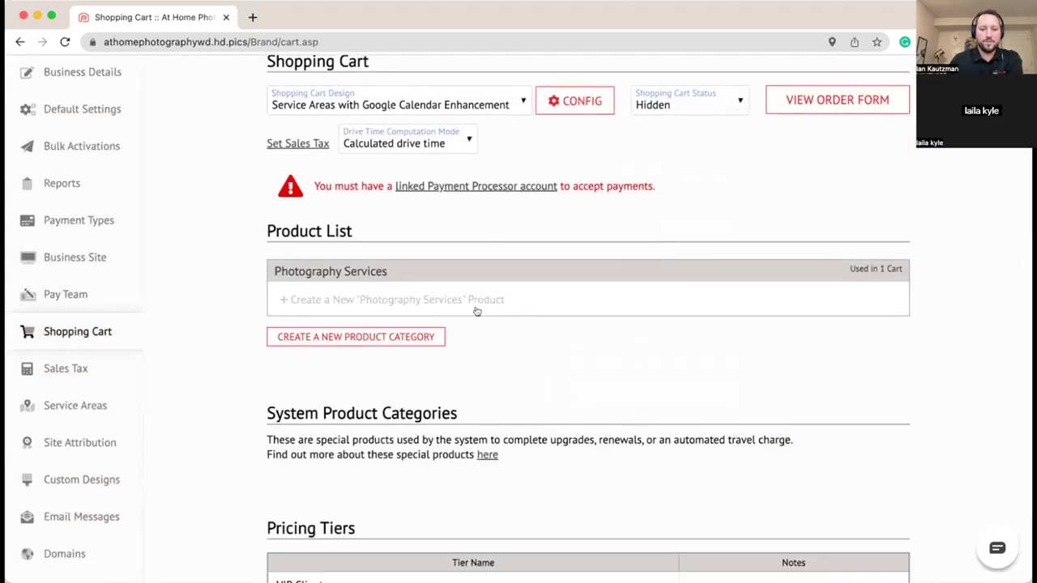
Step: Create a new product named 'Basic Photography' and paste in its description
{"action": "left_click", "coordinate": [470, 301]}
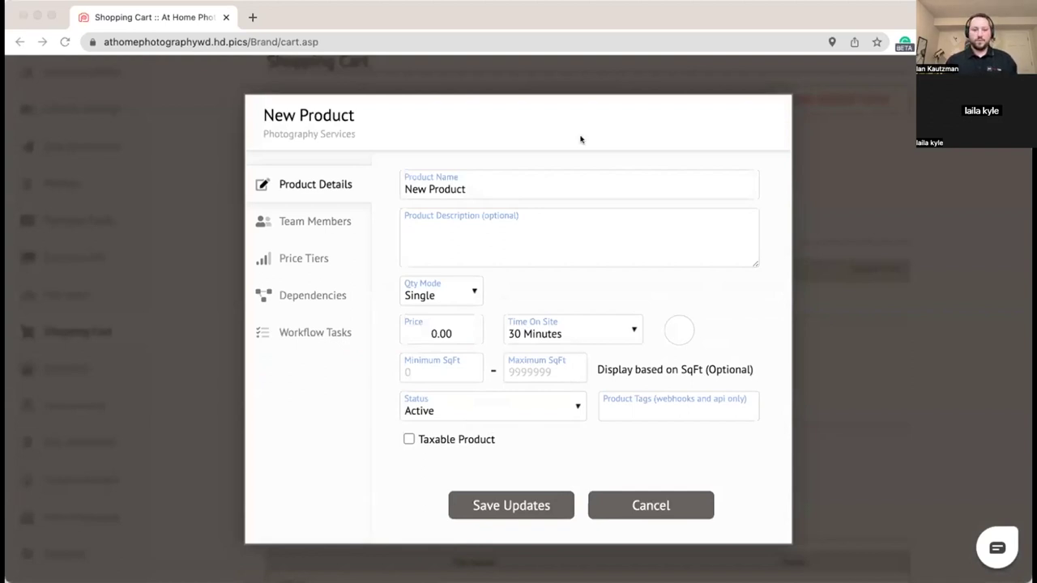
{"action": "left_click", "coordinate": [492, 185]}
{"action": "key", "text": "super+a"}
{"action": "type", "text": "Basic Photography"}
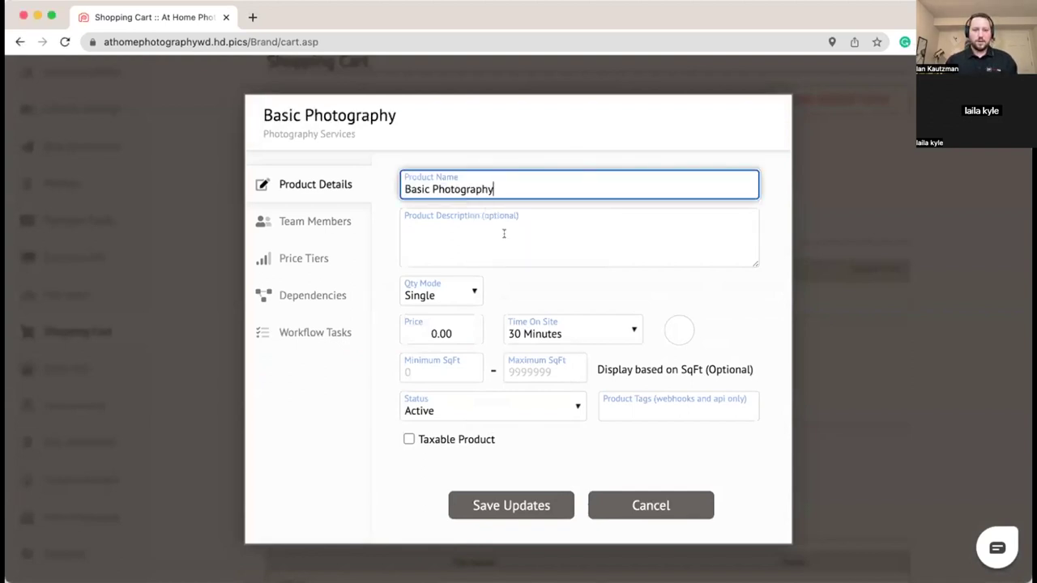
{"action": "left_click", "coordinate": [503, 233]}
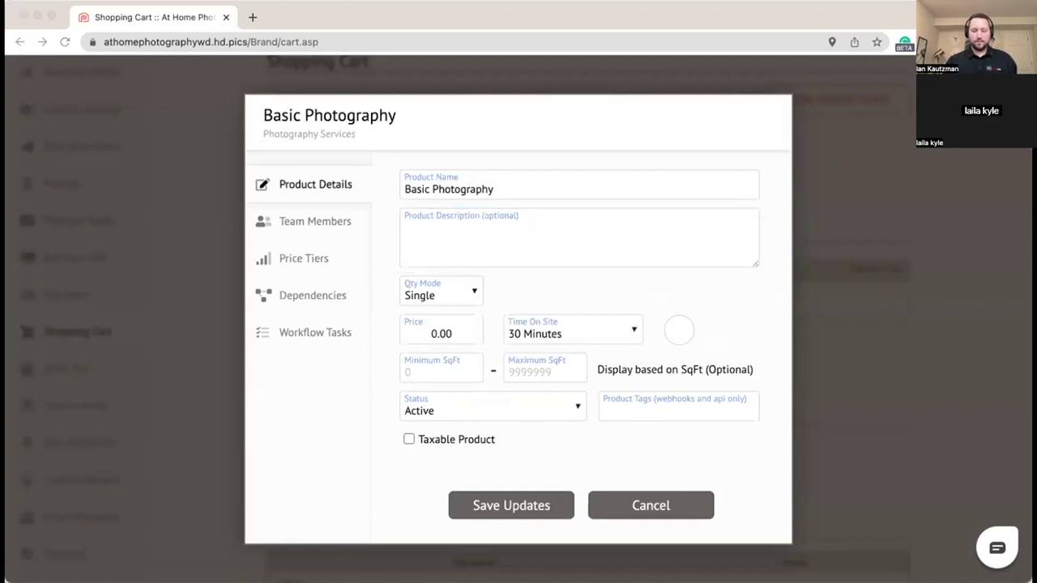
{"action": "left_click", "coordinate": [501, 239]}
{"action": "type", "text": "Great choice for average listings up to 2000 square feet."}
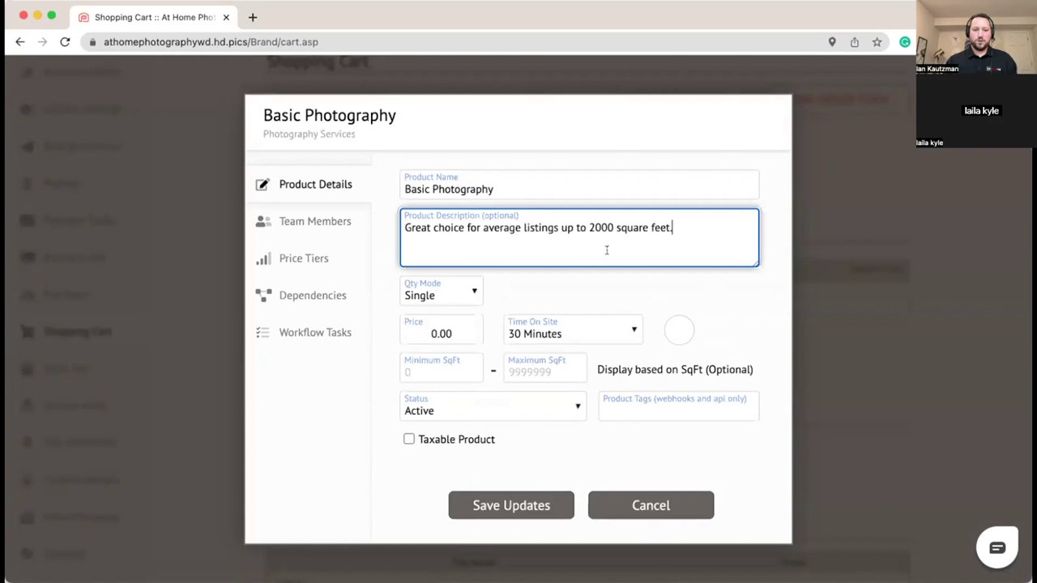
{"action": "scroll", "coordinate": [512, 302], "scroll_direction": "down", "scroll_amount": 1}
{"action": "left_click", "coordinate": [517, 289]}
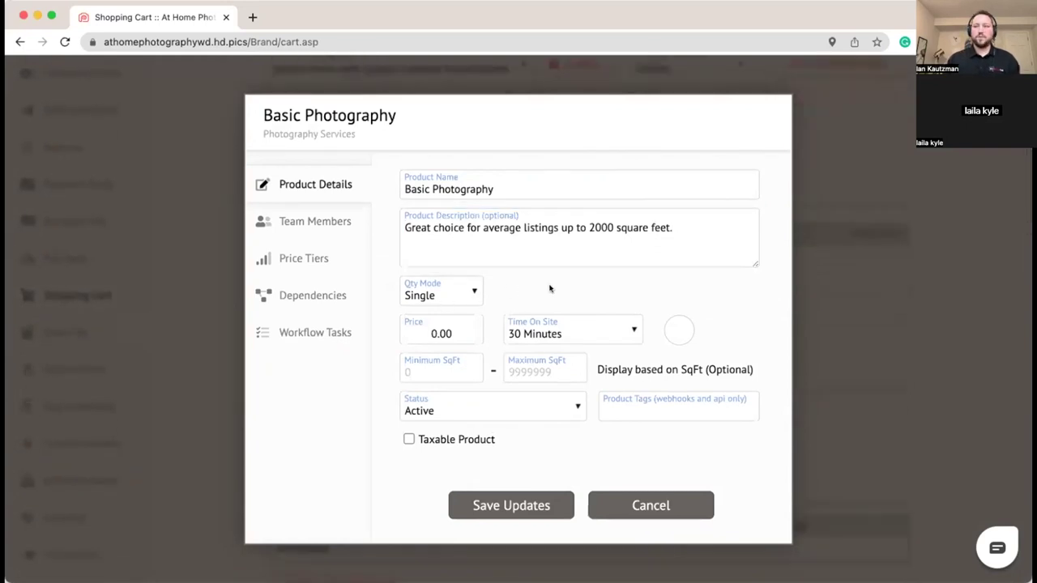
Step: Set the price to 150.00 and choose the camera icon
{"action": "left_click", "coordinate": [466, 331]}
{"action": "key", "text": "BackSpace"}
{"action": "key", "text": "BackSpace"}
{"action": "key", "text": "BackSpace"}
{"action": "key", "text": "BackSpace"}
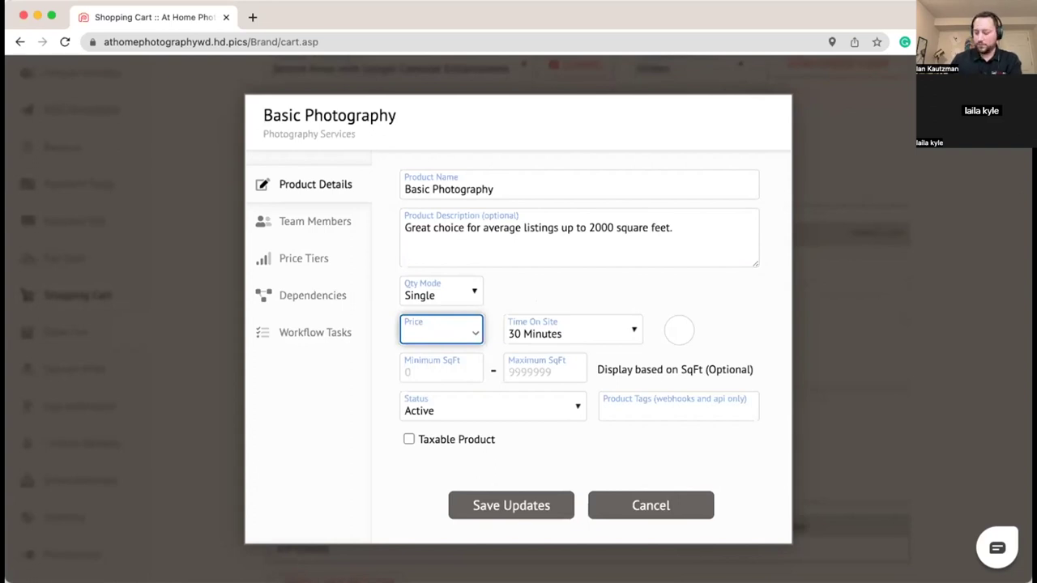
{"action": "type", "text": "15"}
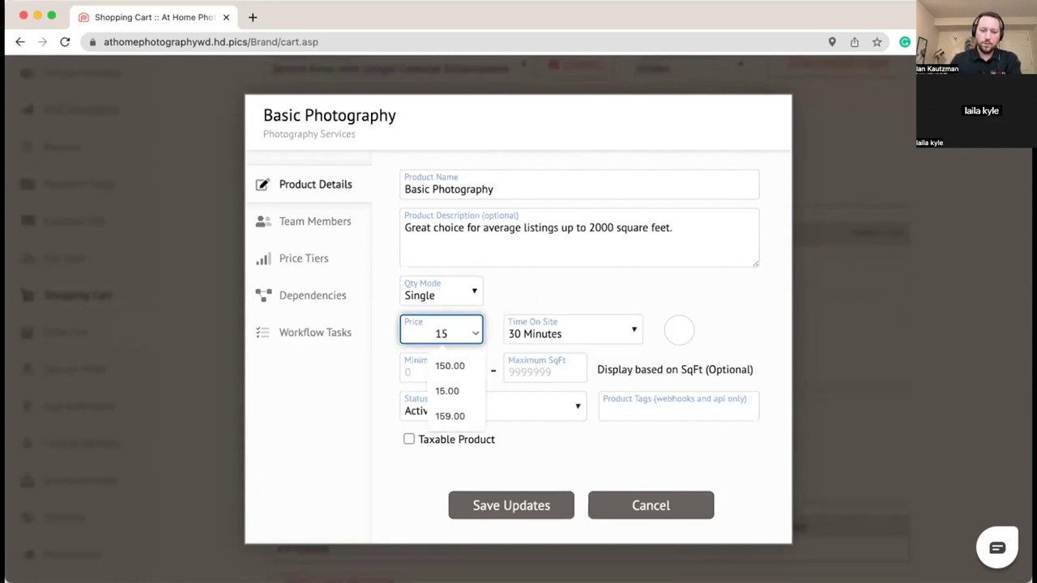
{"action": "type", "text": "0.00"}
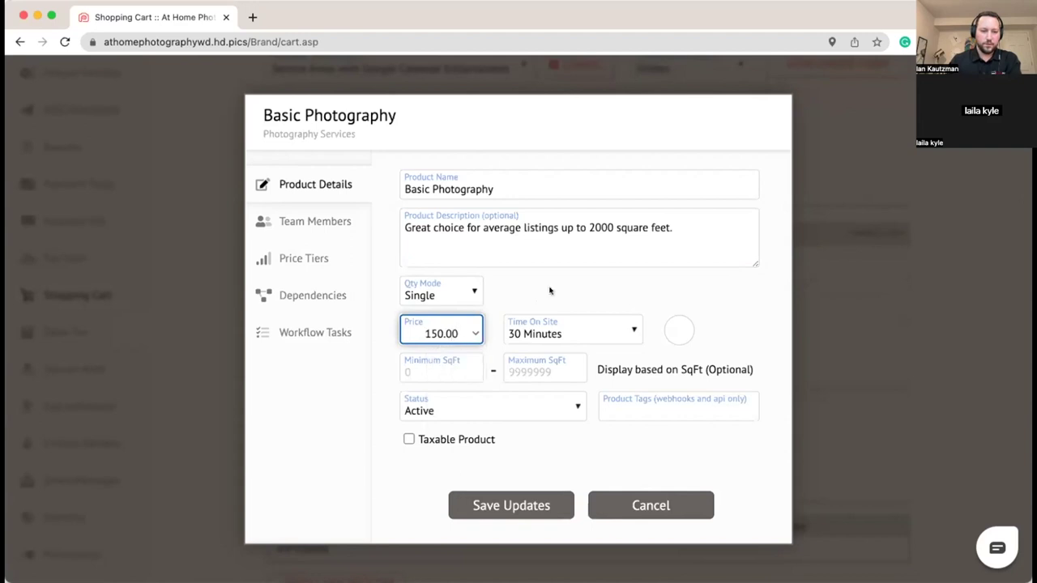
{"action": "left_click", "coordinate": [596, 311]}
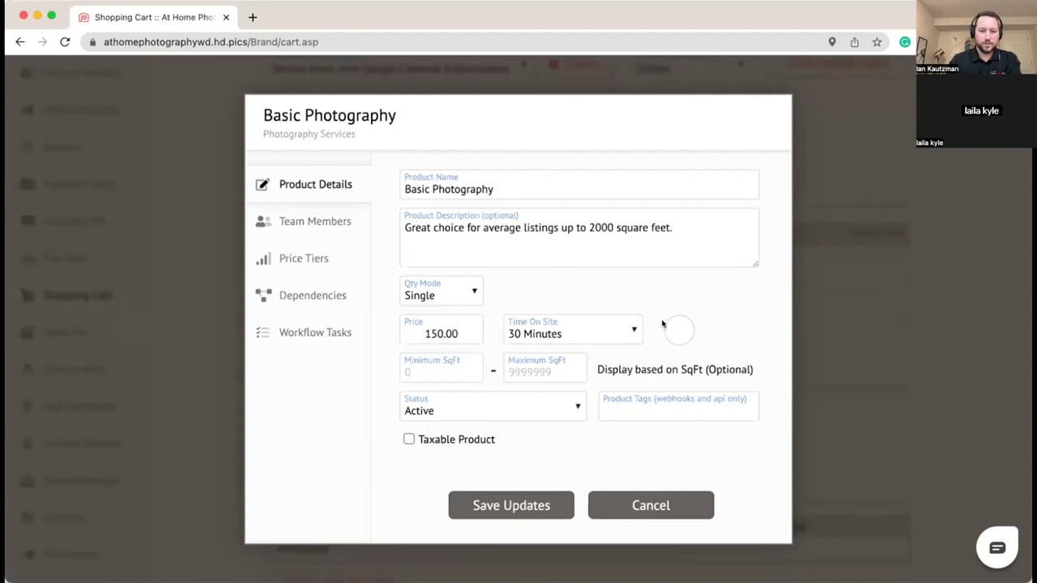
{"action": "left_click", "coordinate": [673, 328]}
{"action": "left_click", "coordinate": [655, 288]}
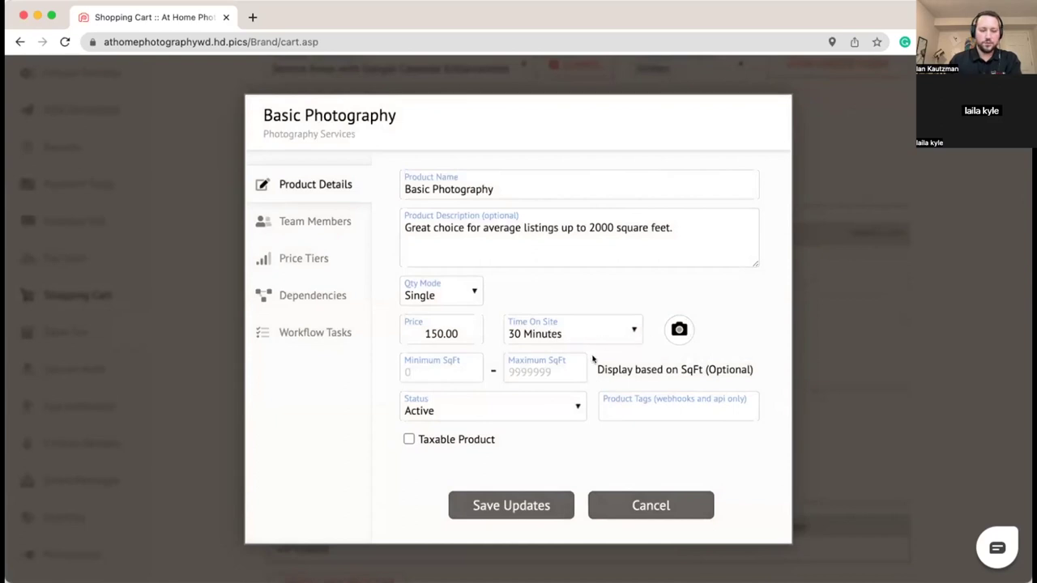
Step: Set the square footage range to 0–2000, mark it taxable, and keep status Active
{"action": "left_click", "coordinate": [431, 368]}
{"action": "type", "text": "0"}
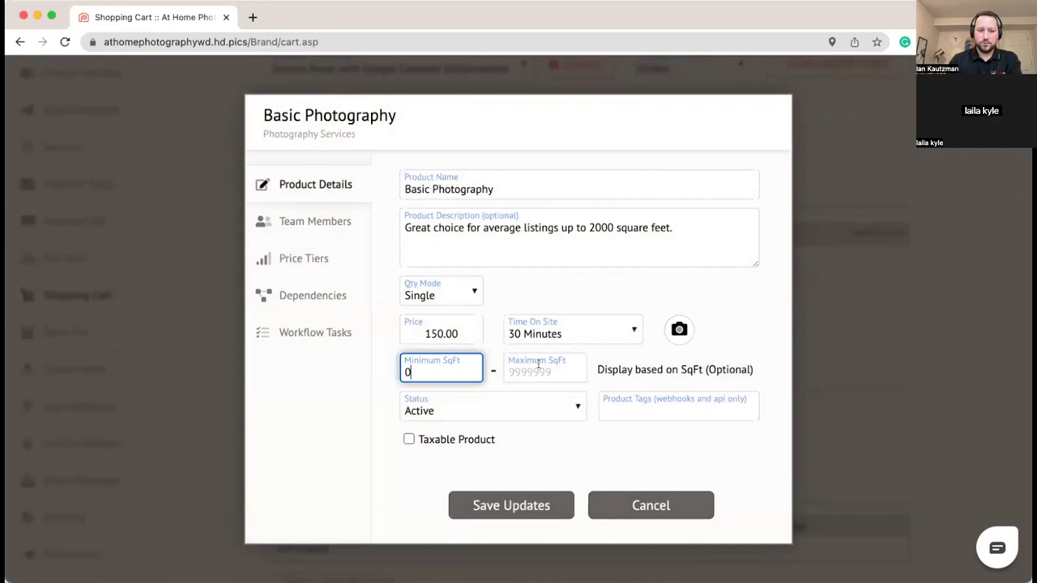
{"action": "left_click", "coordinate": [547, 372]}
{"action": "type", "text": "2000"}
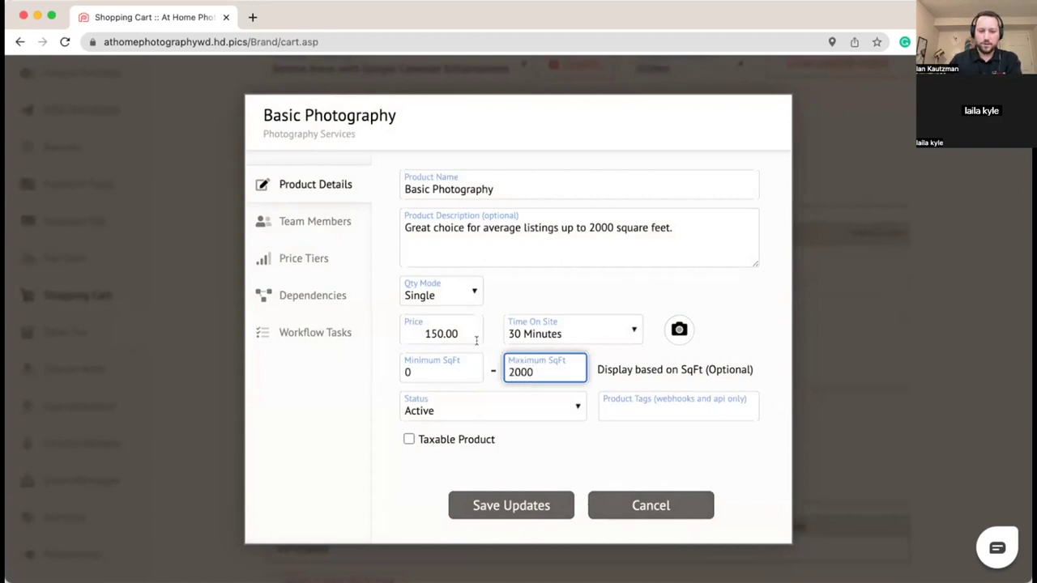
{"action": "left_click", "coordinate": [737, 328]}
{"action": "scroll", "coordinate": [501, 367], "scroll_direction": "down", "scroll_amount": 1}
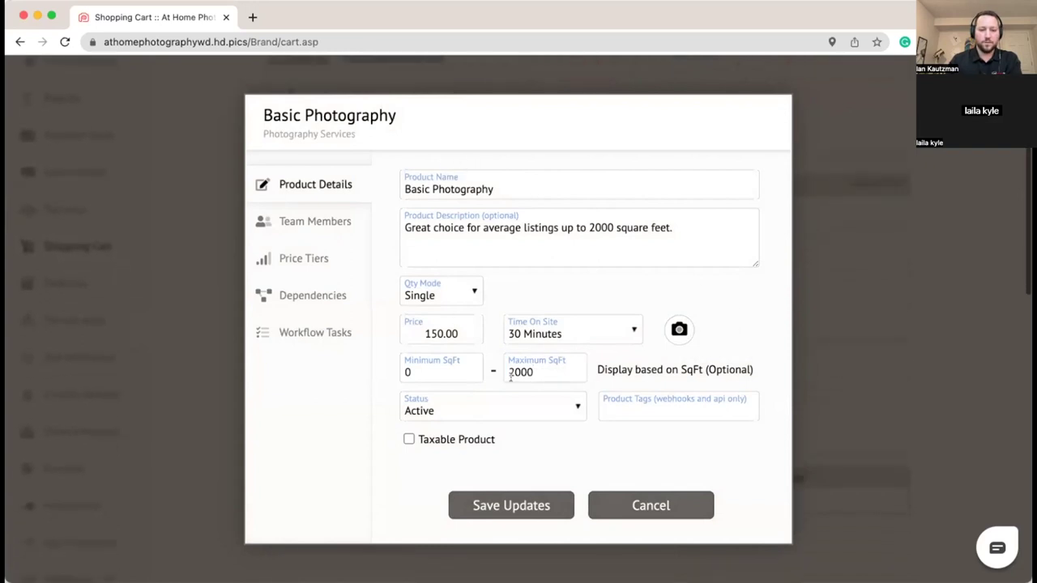
{"action": "left_click", "coordinate": [422, 438]}
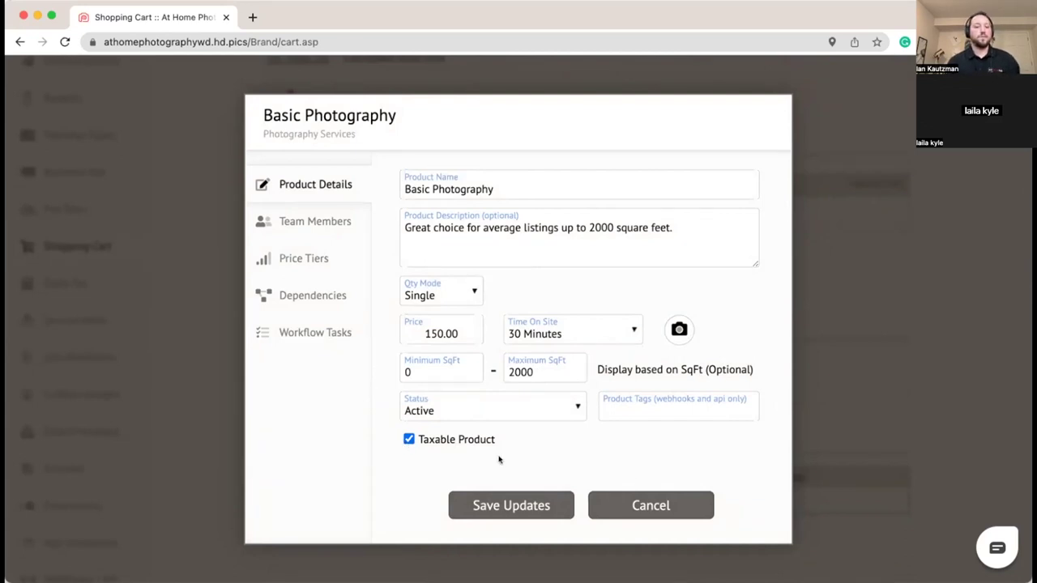
{"action": "left_click", "coordinate": [459, 411]}
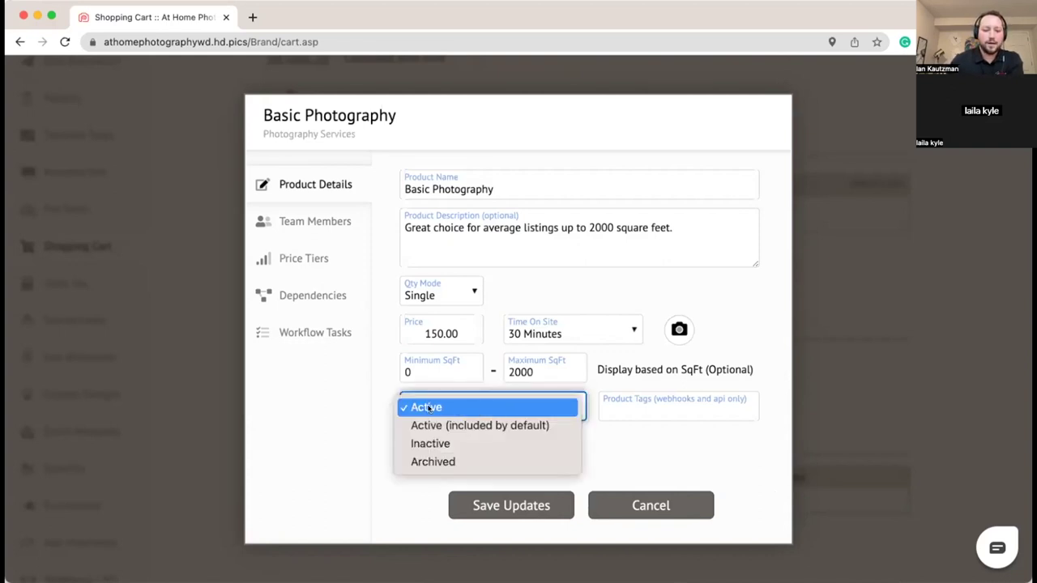
{"action": "left_click", "coordinate": [430, 408]}
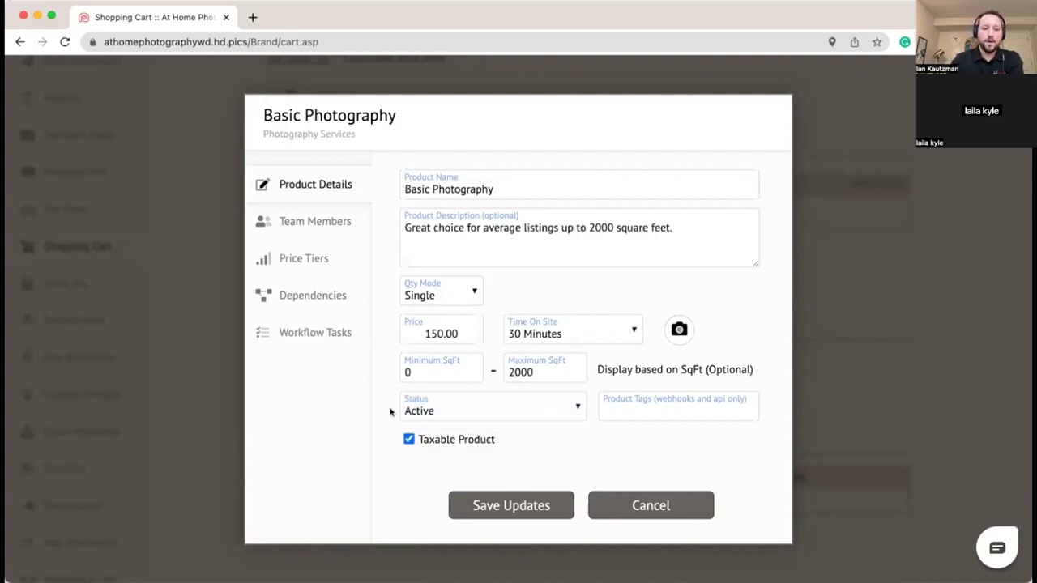
{"action": "left_click", "coordinate": [303, 224]}
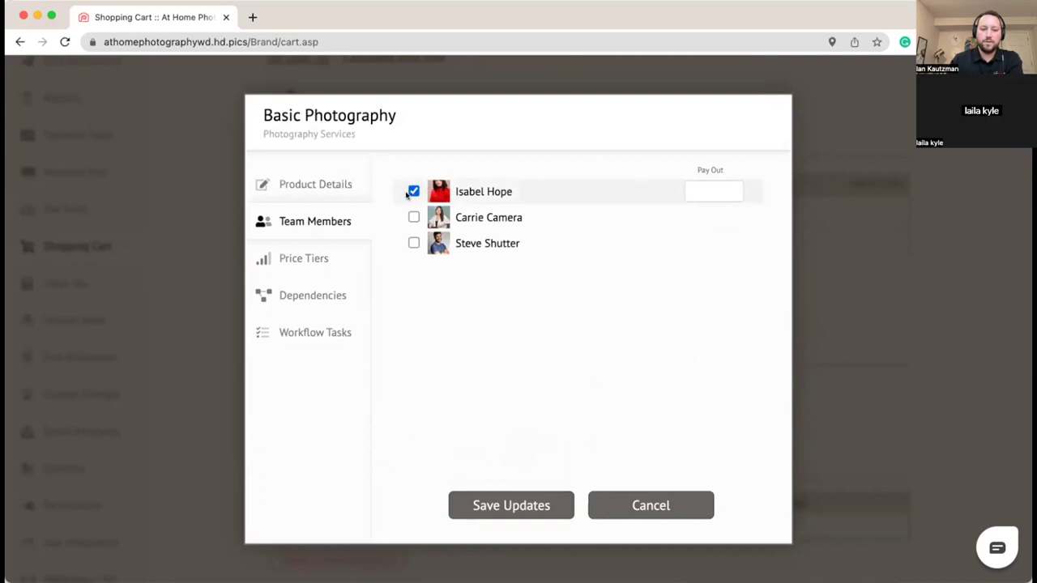
Step: Assign the second and third team members with pay-outs of 75.00 and 85.00, then view Price Tiers
{"action": "left_click", "coordinate": [413, 217]}
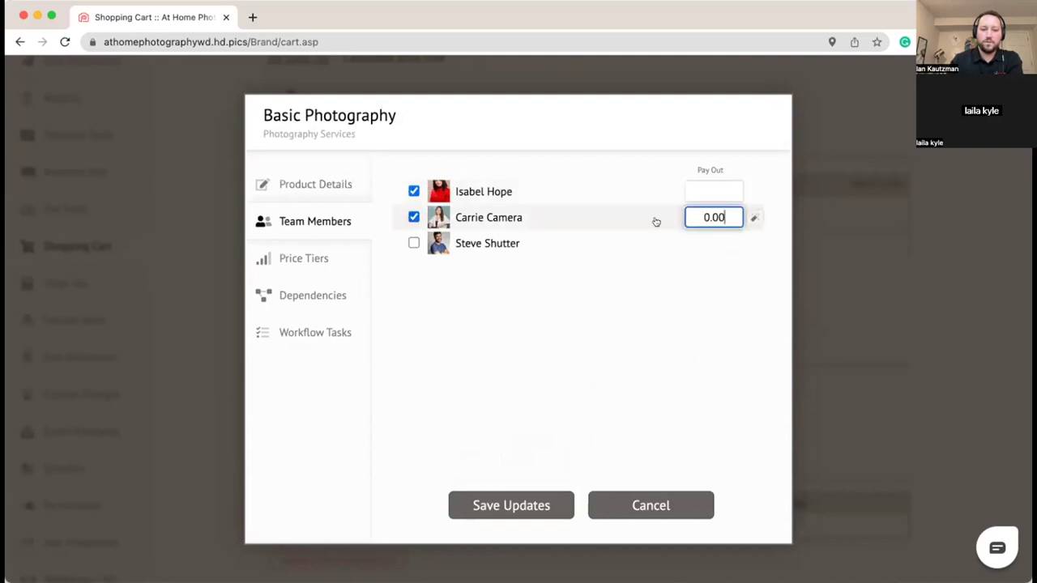
{"action": "type", "text": "0"}
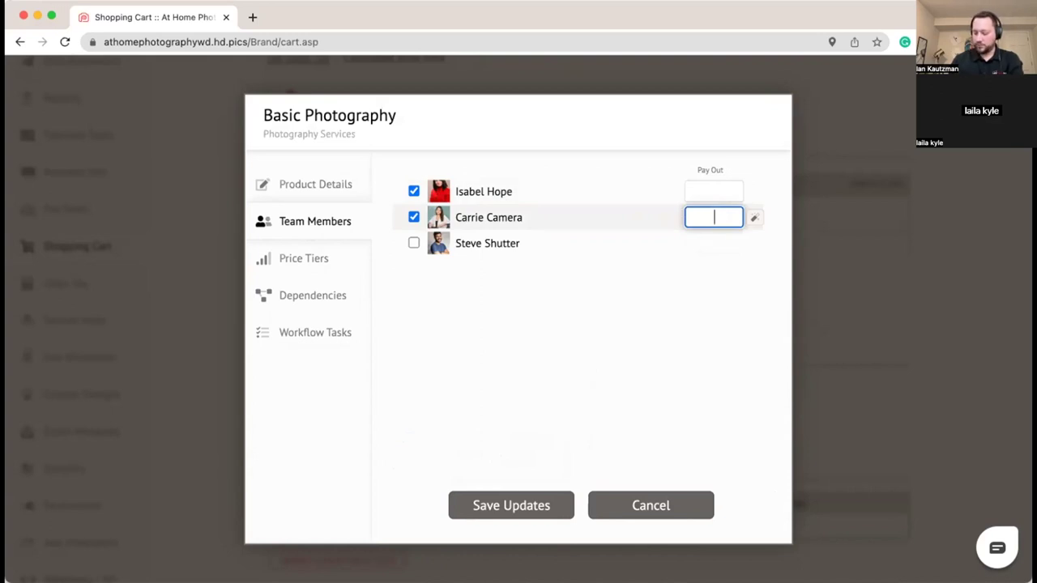
{"action": "type", "text": "75"}
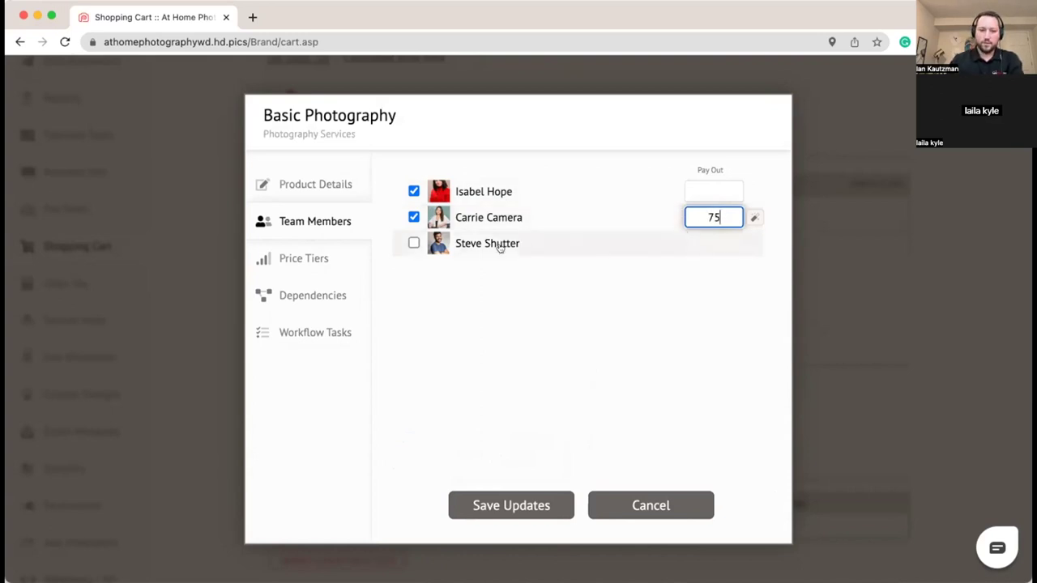
{"action": "left_click", "coordinate": [414, 243]}
{"action": "key", "text": "BackSpace"}
{"action": "key", "text": "BackSpace"}
{"action": "key", "text": "BackSpace"}
{"action": "type", "text": "85.00"}
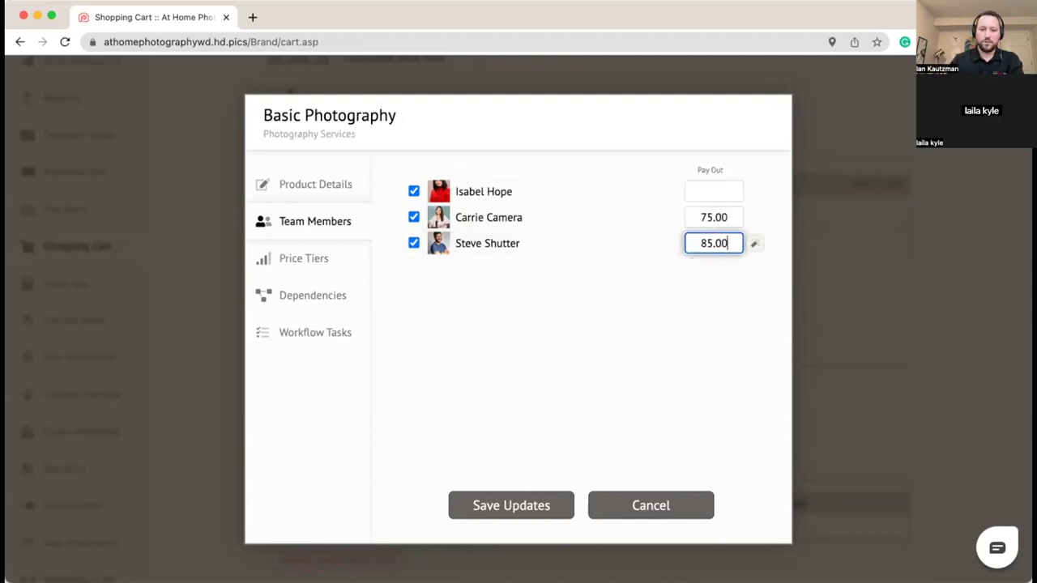
{"action": "left_click", "coordinate": [459, 325]}
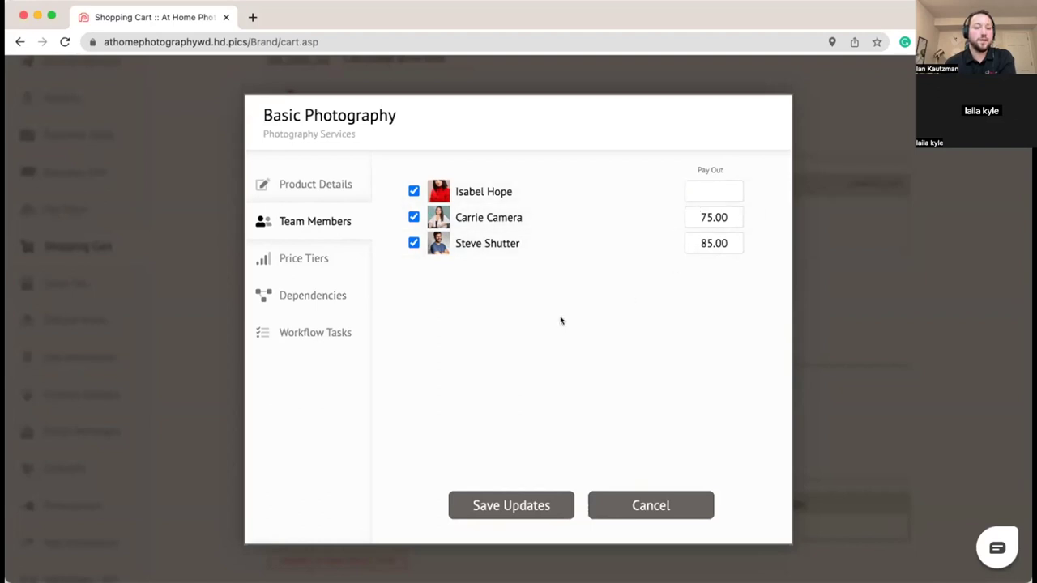
{"action": "left_click", "coordinate": [314, 269]}
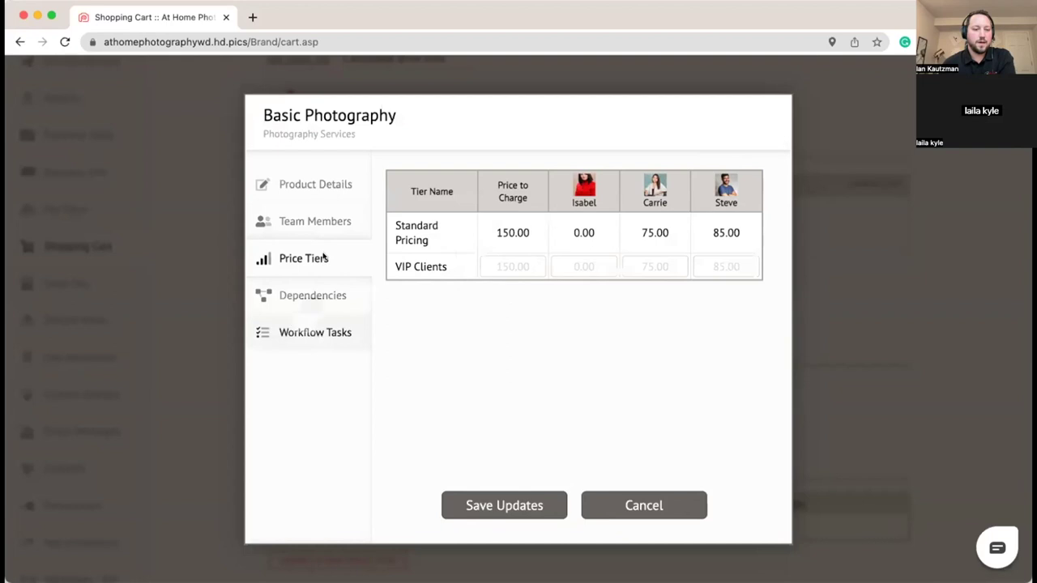
Step: Add the Order Review and Delivery workflow task at sequence 1 and save Basic Photography
{"action": "left_click", "coordinate": [317, 348]}
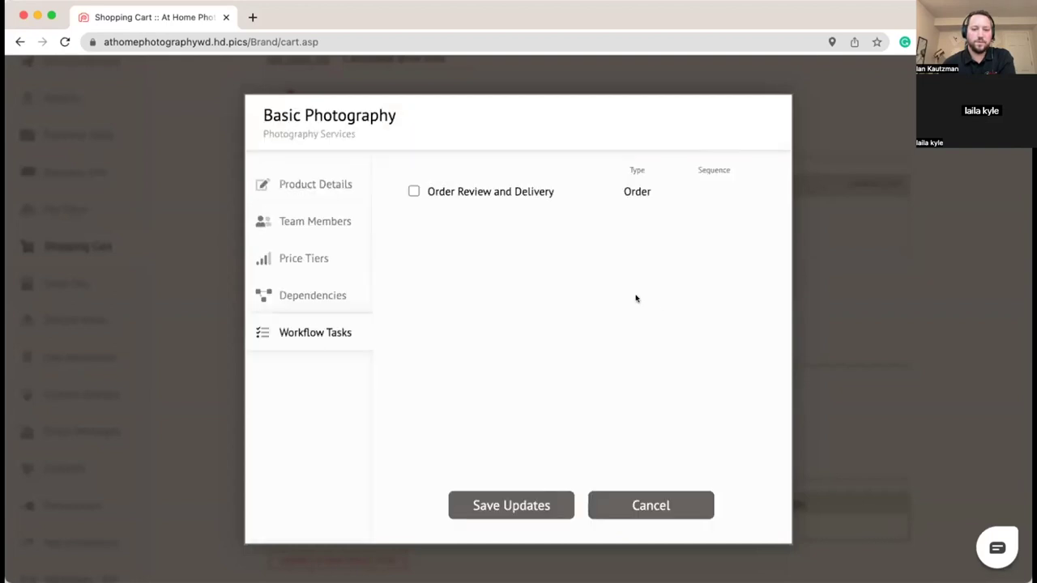
{"action": "left_click", "coordinate": [414, 191]}
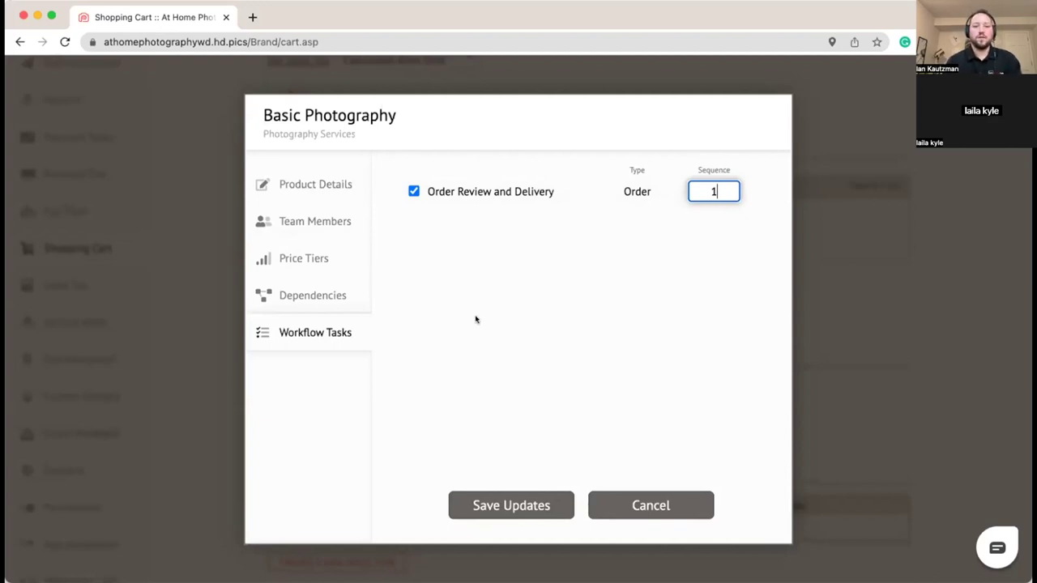
{"action": "left_click", "coordinate": [525, 316]}
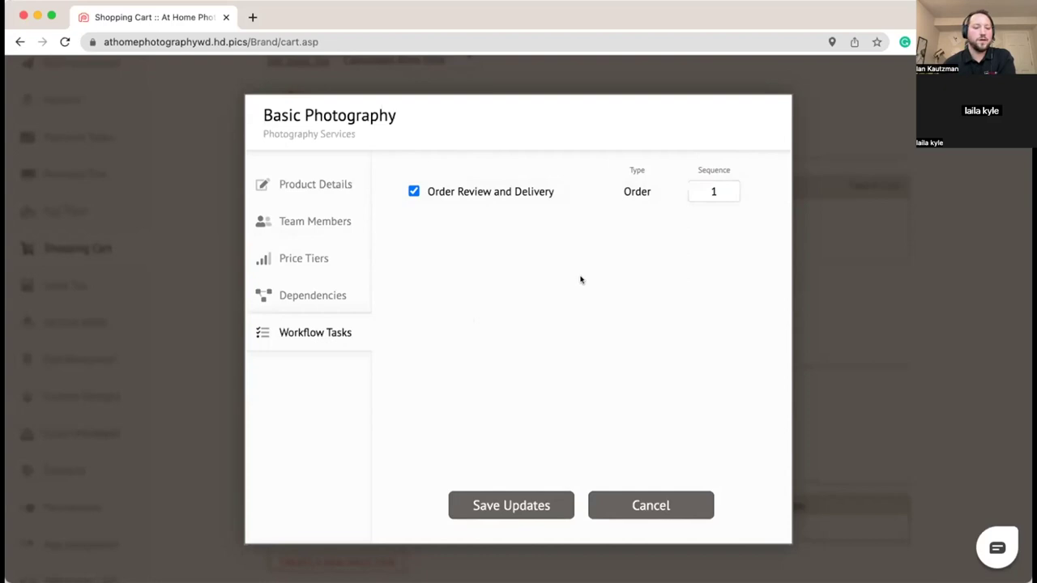
{"action": "left_click", "coordinate": [478, 502]}
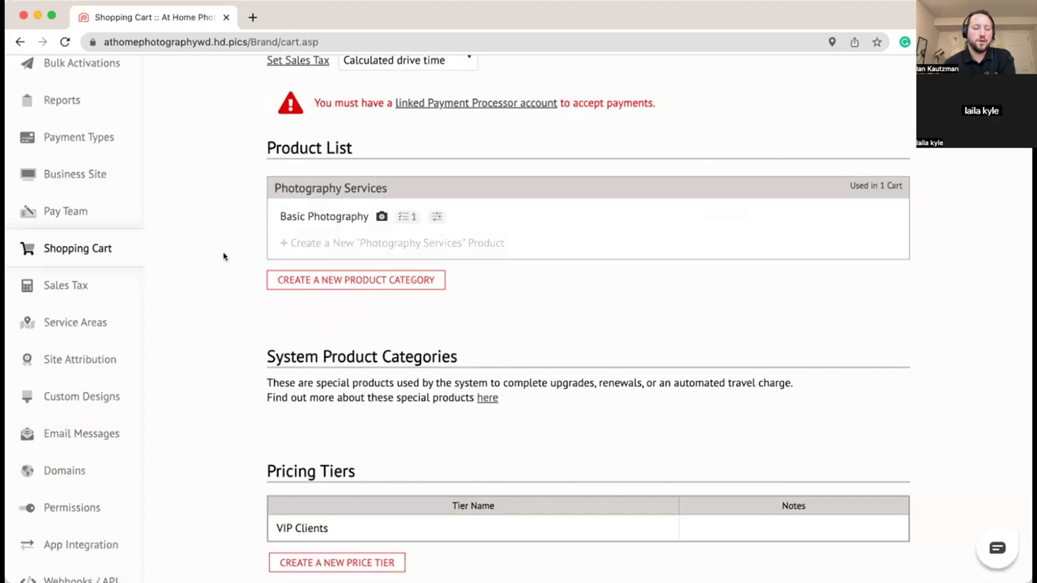
Step: Start a new product named 'Premium Photography' and paste in its description
{"action": "left_click", "coordinate": [292, 243]}
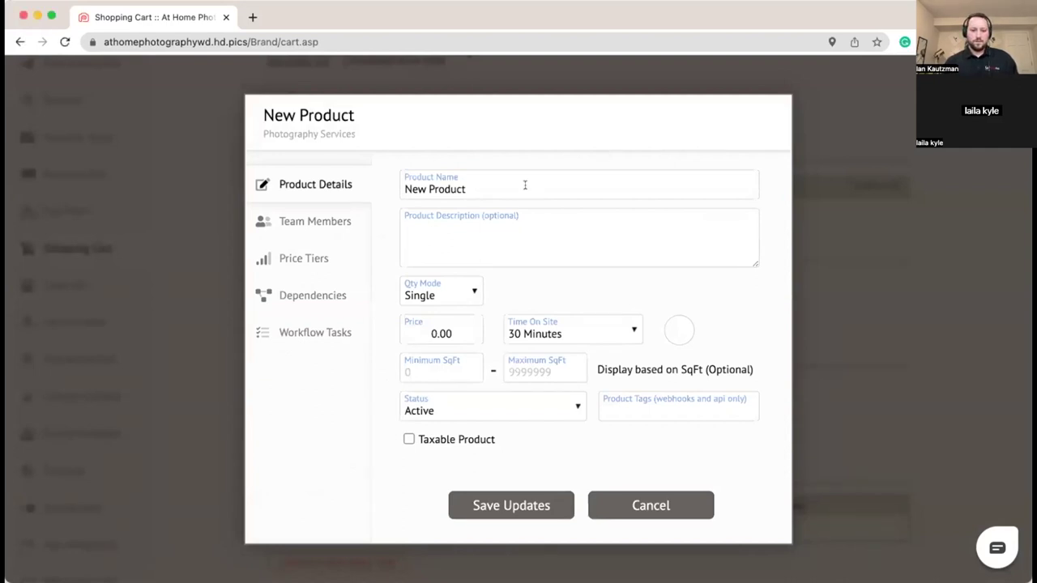
{"action": "left_click", "coordinate": [526, 185]}
{"action": "key", "text": "super+a"}
{"action": "type", "text": "Premium Photography"}
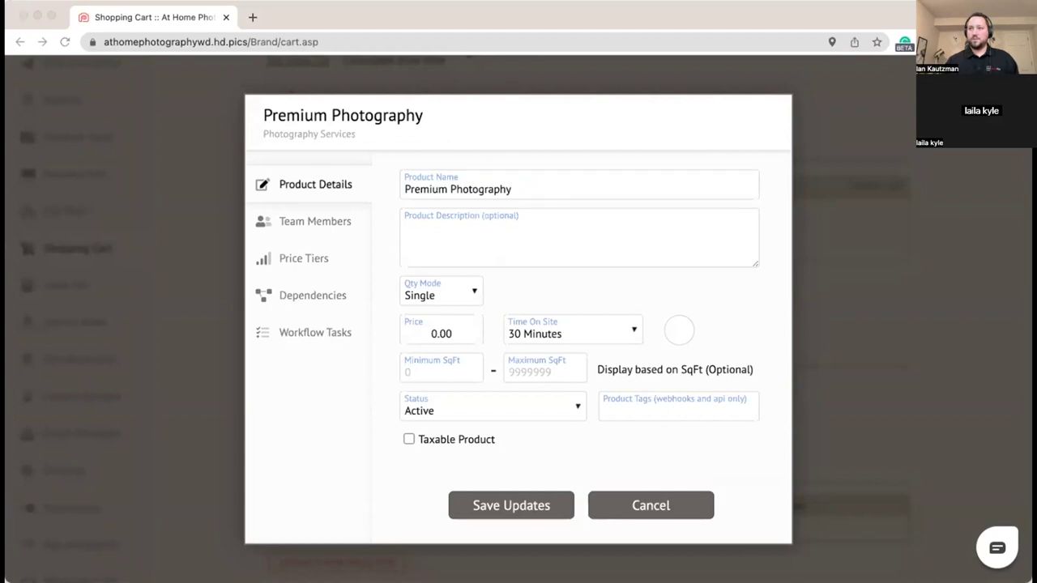
{"action": "left_click", "coordinate": [497, 246]}
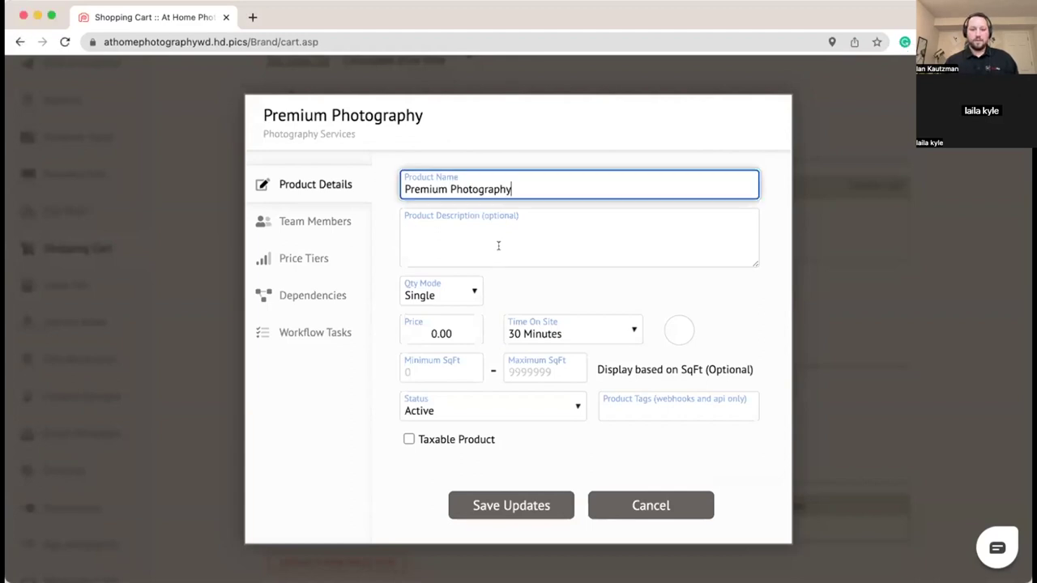
{"action": "left_click", "coordinate": [495, 242]}
{"action": "type", "text": "Premium photography for above-average listings up to 4000 square feet."}
Step: Set the price to 250.00, time on site to 1 Hour, and the camera icon
{"action": "left_click", "coordinate": [458, 331]}
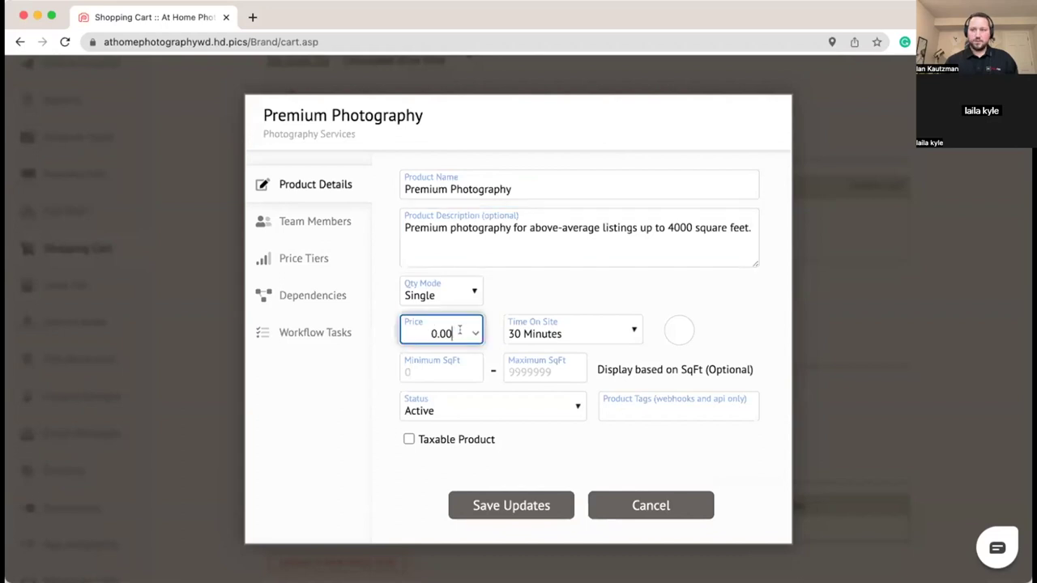
{"action": "key", "text": "BackSpace"}
{"action": "key", "text": "BackSpace"}
{"action": "key", "text": "BackSpace"}
{"action": "key", "text": "BackSpace"}
{"action": "type", "text": "250"}
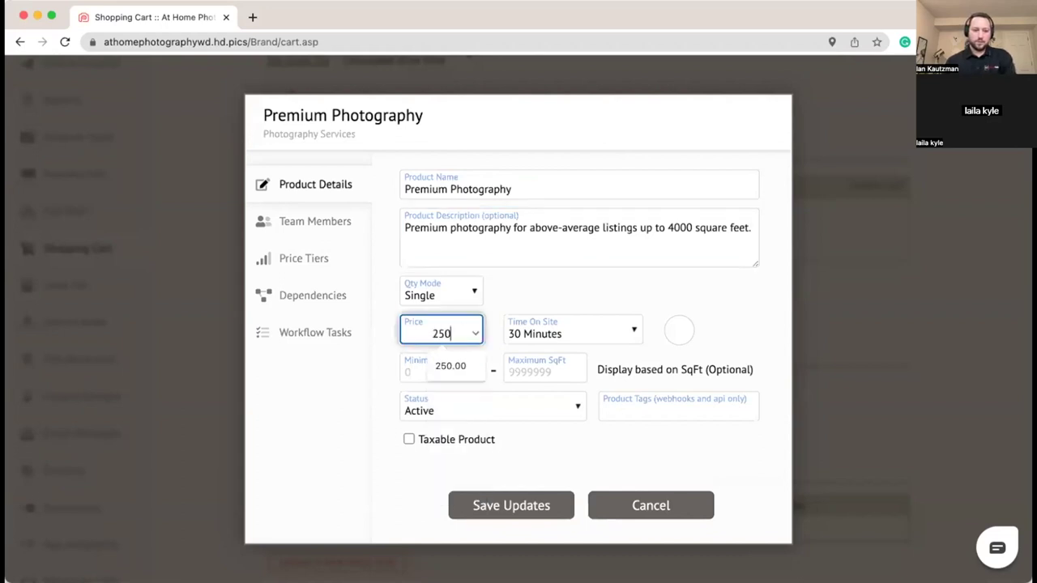
{"action": "type", "text": ".00"}
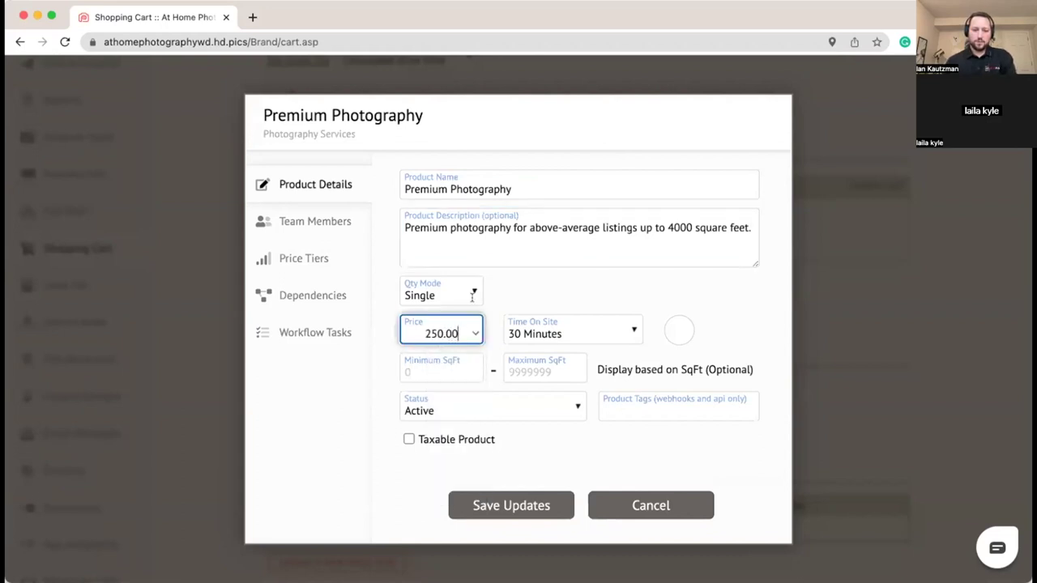
{"action": "left_click", "coordinate": [568, 326]}
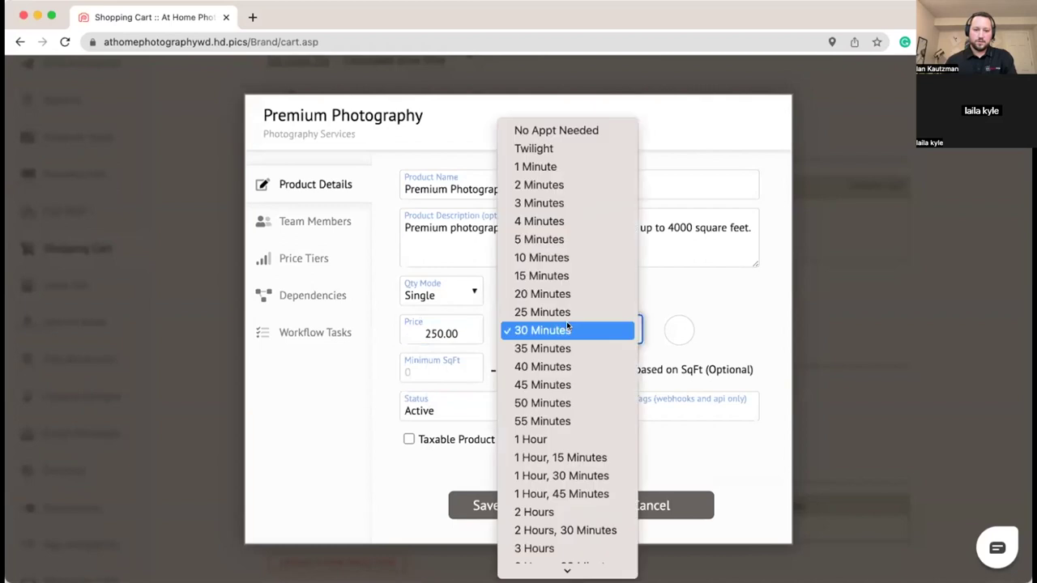
{"action": "left_click", "coordinate": [554, 439]}
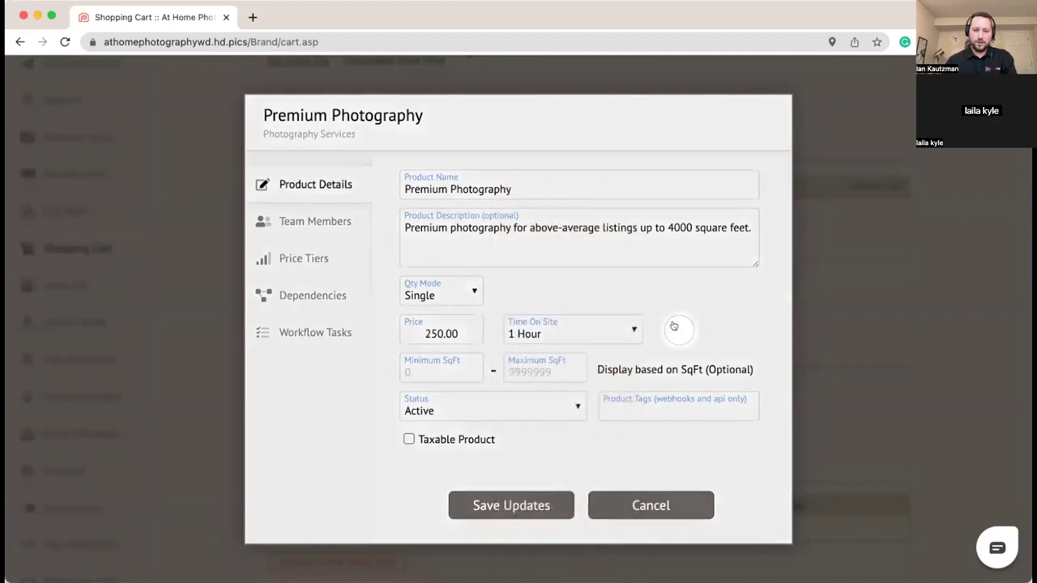
{"action": "left_click", "coordinate": [673, 326]}
{"action": "left_click", "coordinate": [652, 281]}
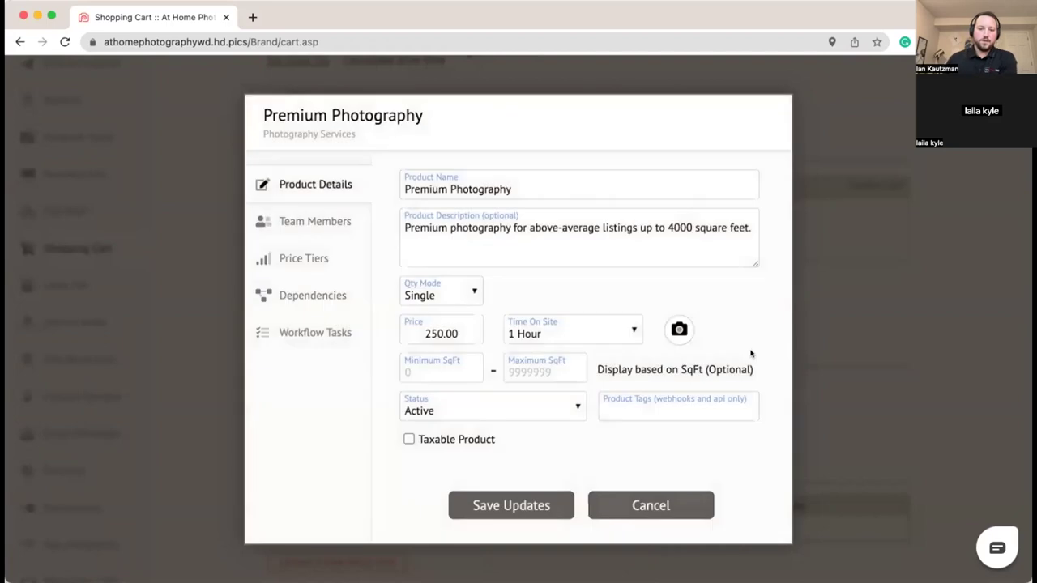
Step: Set the square footage range to 0–4000
{"action": "left_click", "coordinate": [445, 377]}
{"action": "type", "text": "0"}
{"action": "left_click", "coordinate": [557, 369]}
{"action": "type", "text": "4000"}
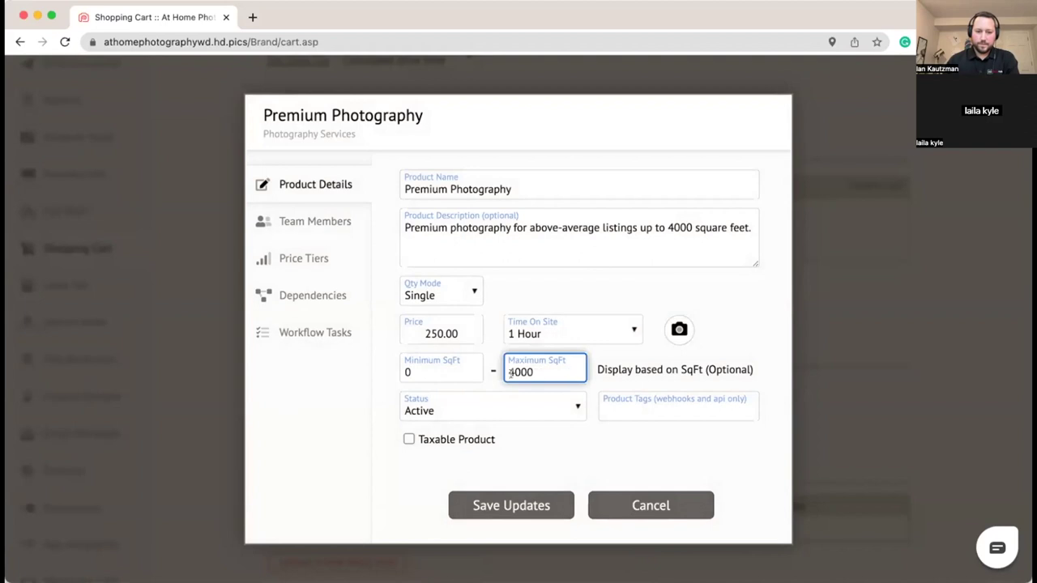
{"action": "left_click", "coordinate": [597, 369]}
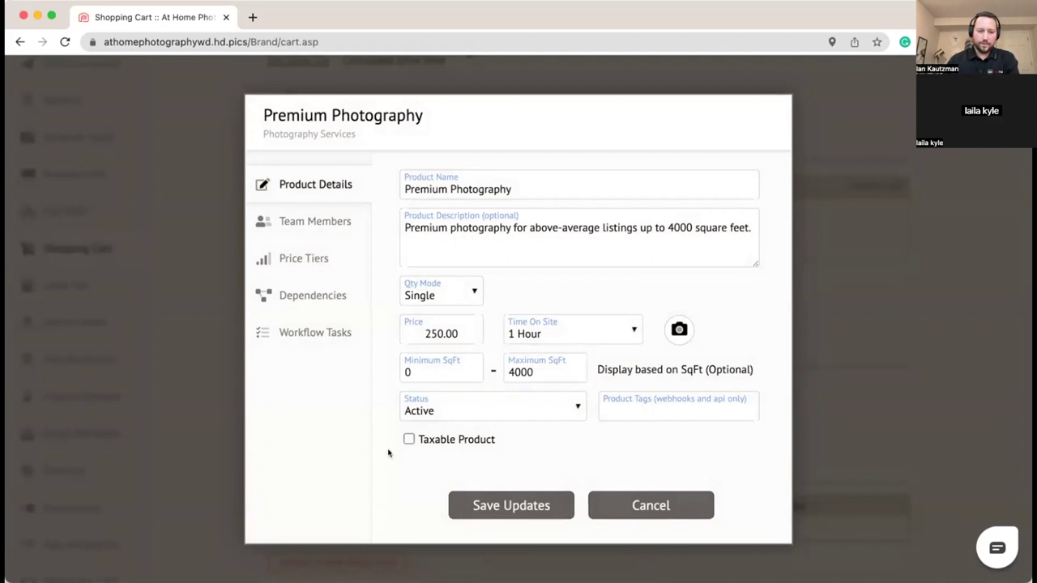
{"action": "left_click", "coordinate": [297, 215]}
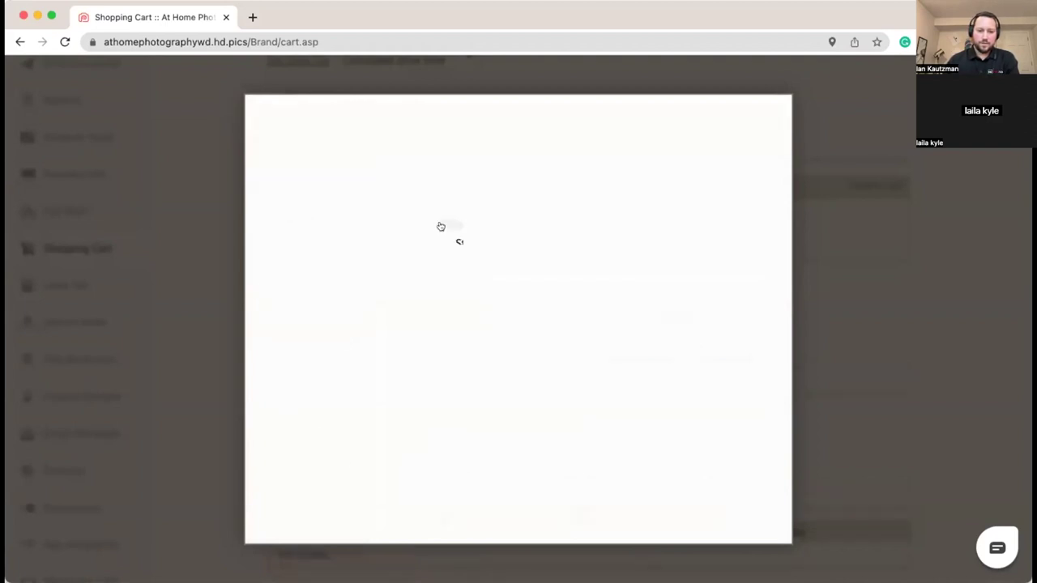
Step: Tick the second and third team members and enter pay-outs of 125 and 145
{"action": "left_click", "coordinate": [413, 217]}
{"action": "left_click", "coordinate": [414, 243]}
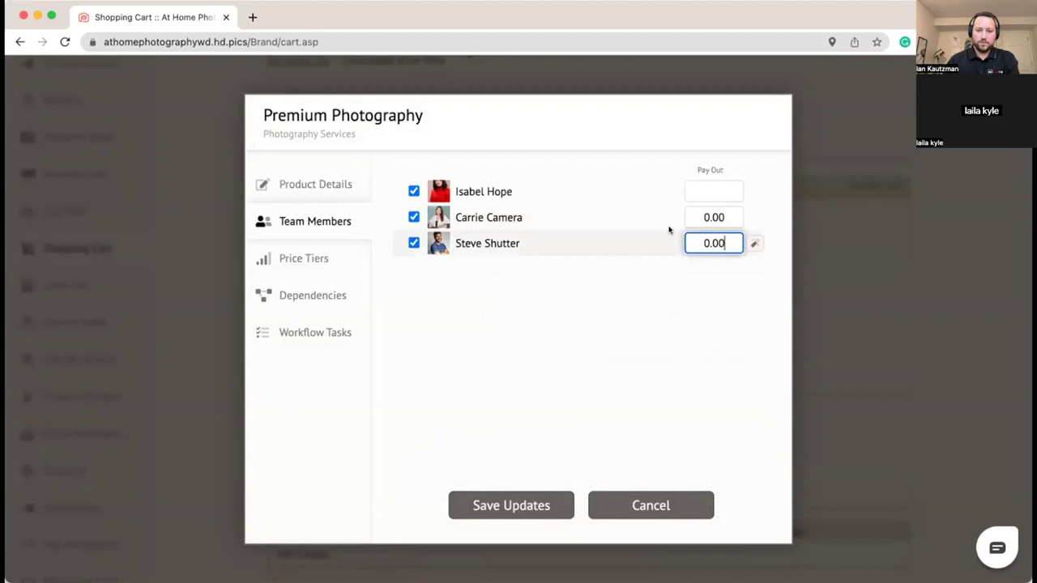
{"action": "left_click", "coordinate": [727, 219]}
{"action": "key", "text": "Delete"}
{"action": "key", "text": "Delete"}
{"action": "key", "text": "Delete"}
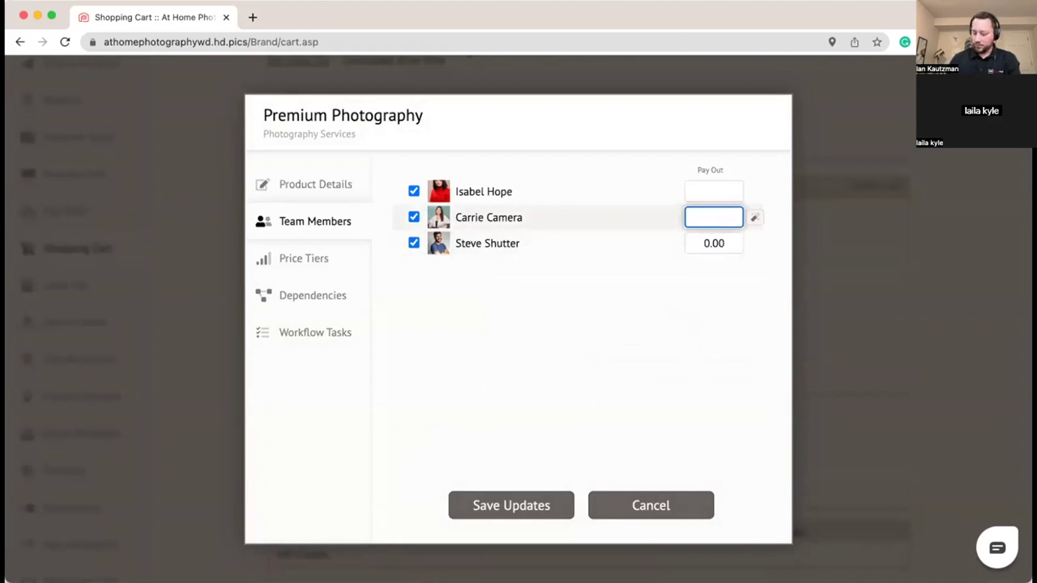
{"action": "type", "text": "125"}
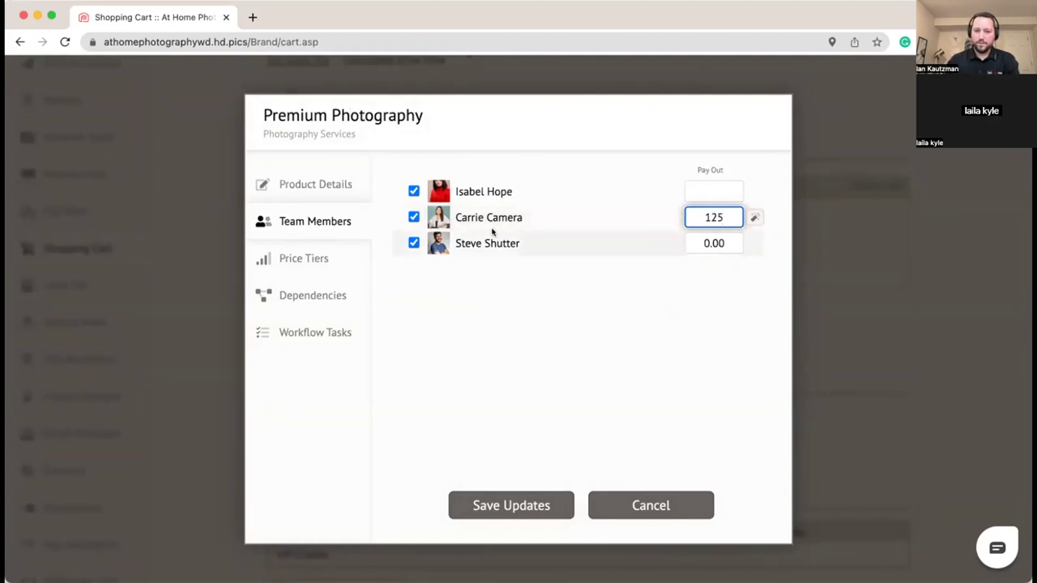
{"action": "key", "text": "Tab"}
{"action": "key", "text": "Delete"}
{"action": "key", "text": "Delete"}
{"action": "key", "text": "Delete"}
{"action": "key", "text": "Delete"}
{"action": "type", "text": "145"}
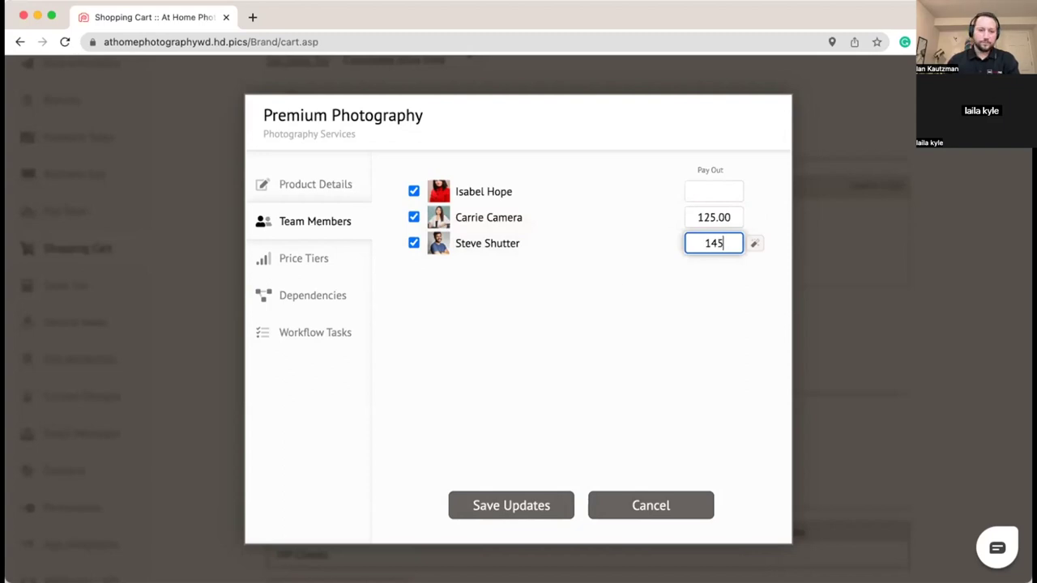
{"action": "left_click", "coordinate": [609, 304]}
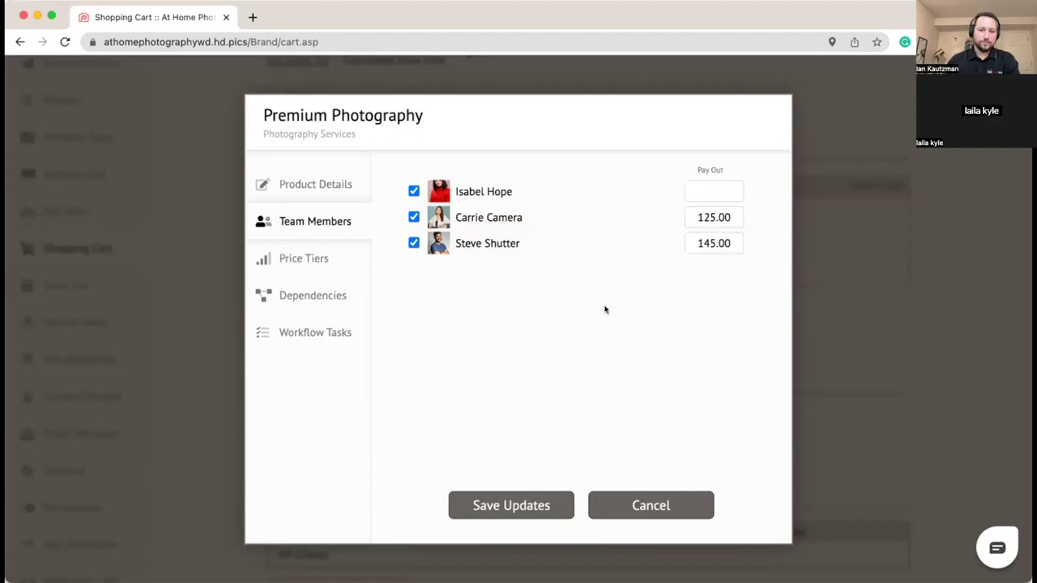
{"action": "left_click", "coordinate": [329, 260]}
Step: Set the VIP Clients price to 225.00 and save Premium Photography
{"action": "left_click", "coordinate": [524, 265]}
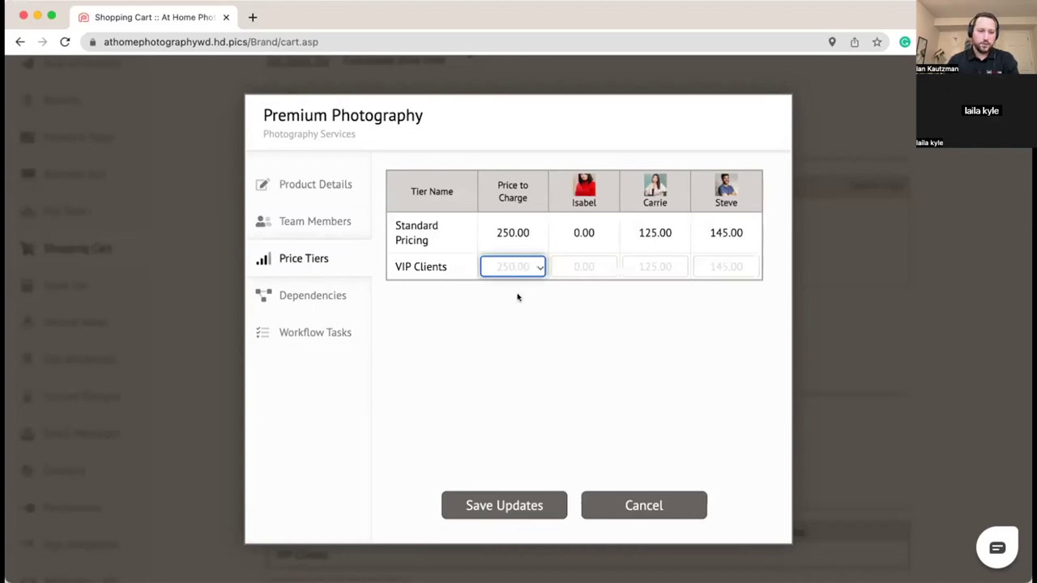
{"action": "type", "text": "225"}
{"action": "left_click", "coordinate": [513, 324]}
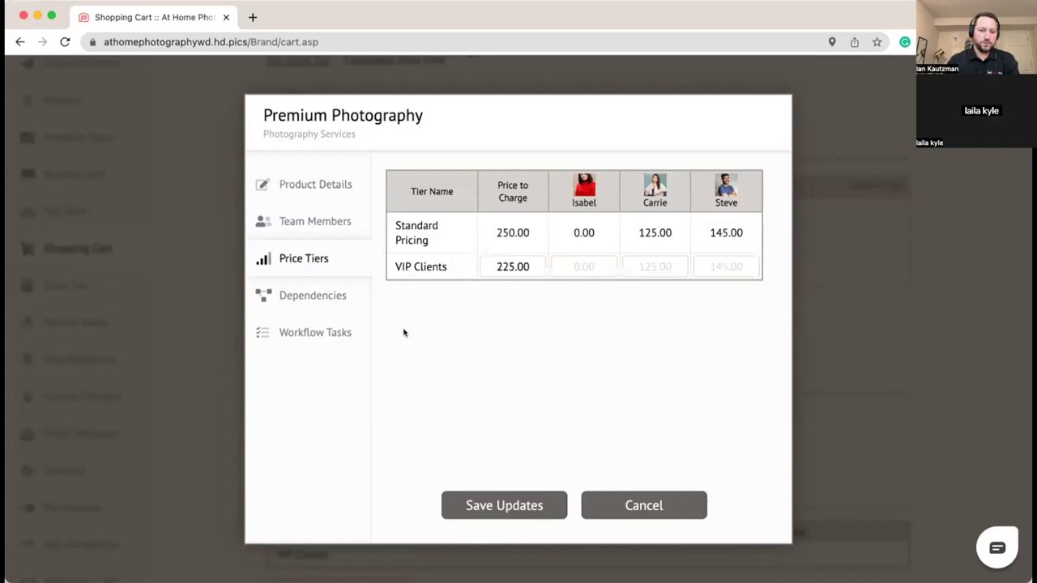
{"action": "left_click", "coordinate": [482, 506]}
Step: Reopen Premium Photography, enable the Order Review and Delivery task, and save
{"action": "left_click", "coordinate": [330, 241]}
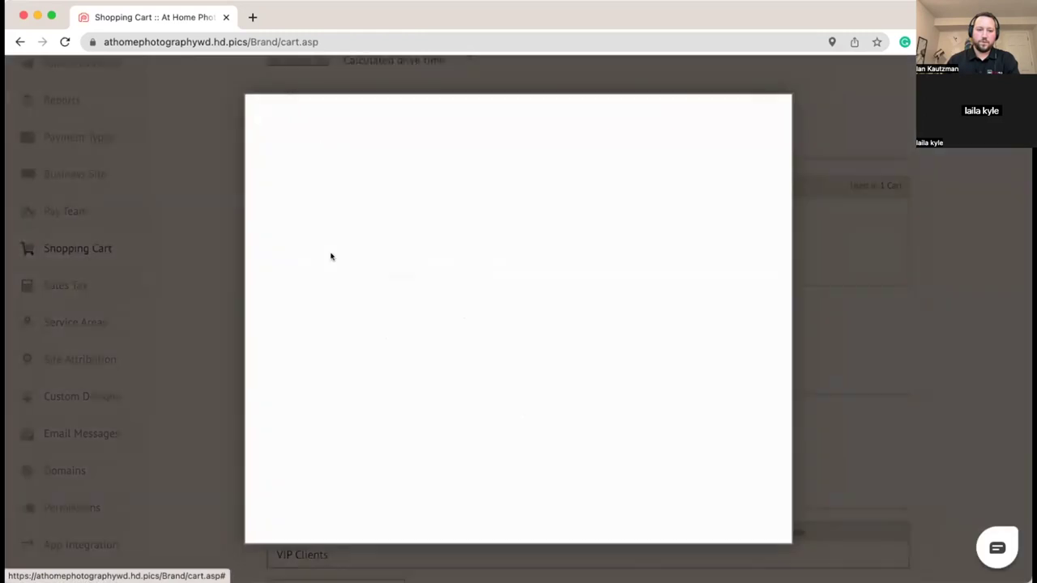
{"action": "left_click", "coordinate": [328, 332]}
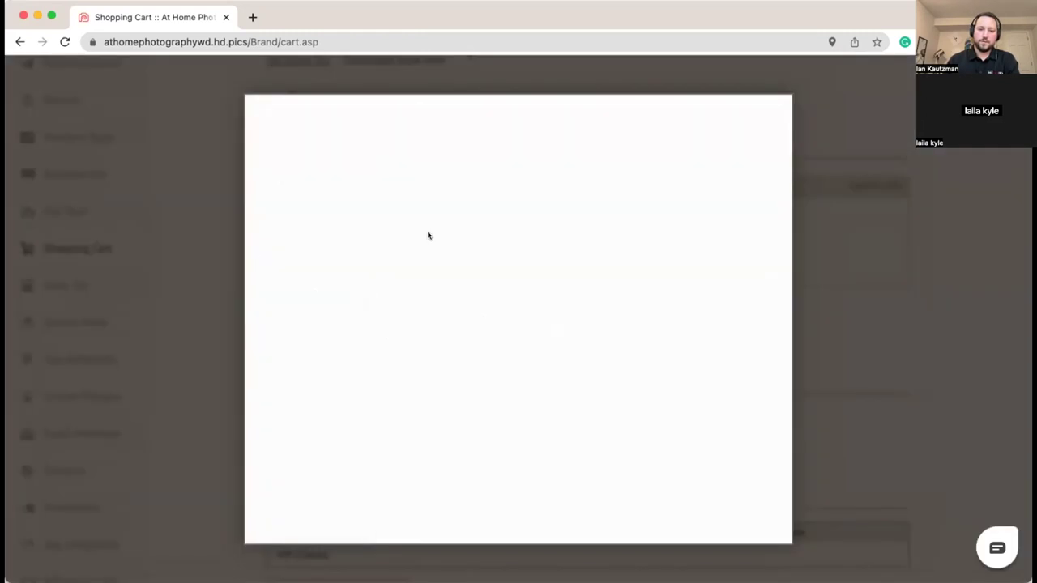
{"action": "left_click", "coordinate": [413, 191]}
{"action": "left_click", "coordinate": [483, 507]}
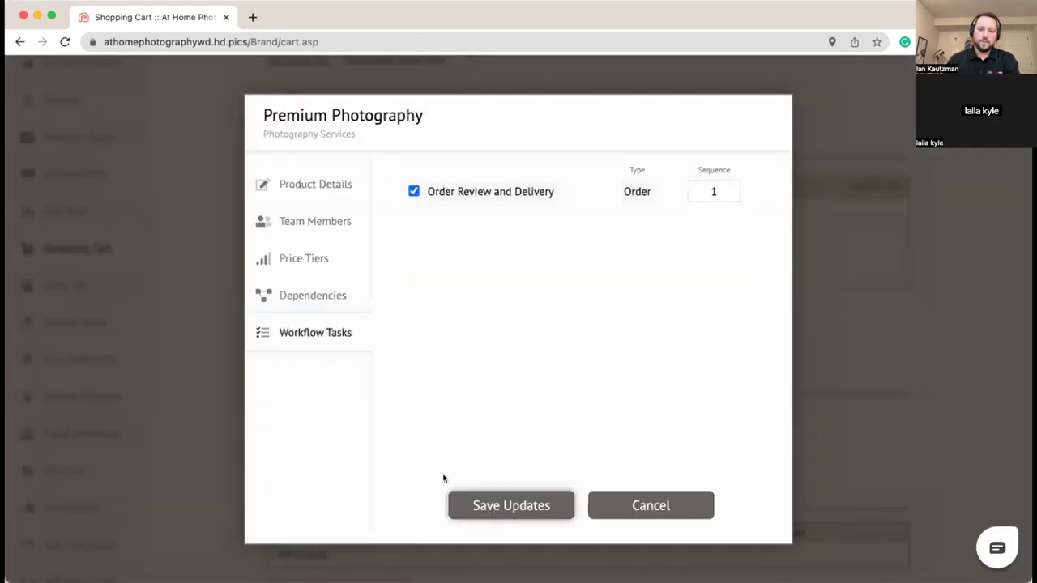
Step: Begin a 'Luxury Photography' category, discard it, and start a new Photography Services product instead
{"action": "left_click", "coordinate": [345, 308]}
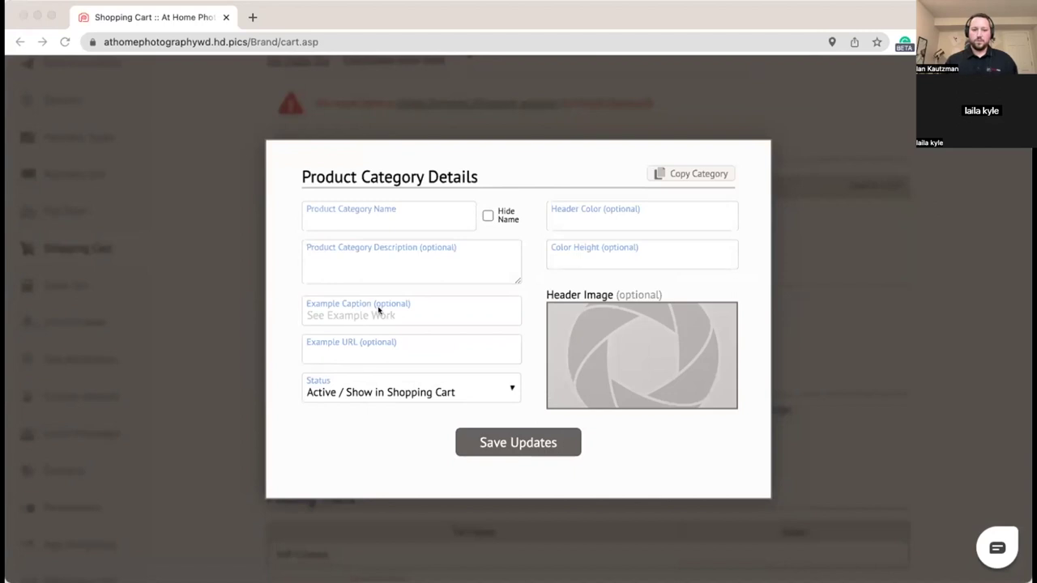
{"action": "left_click", "coordinate": [379, 219]}
{"action": "type", "text": "Luxury Photography"}
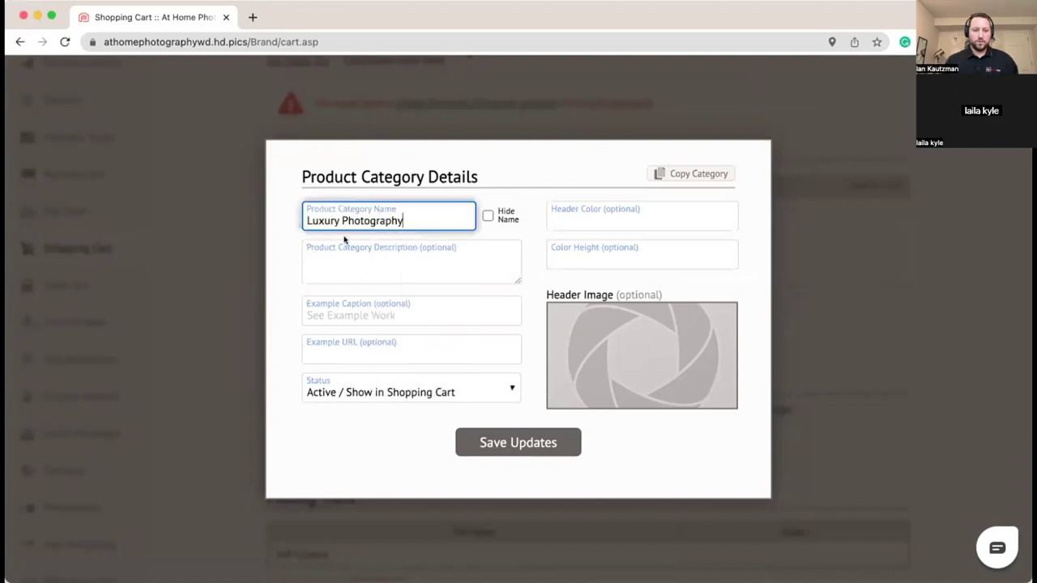
{"action": "key", "text": "Escape"}
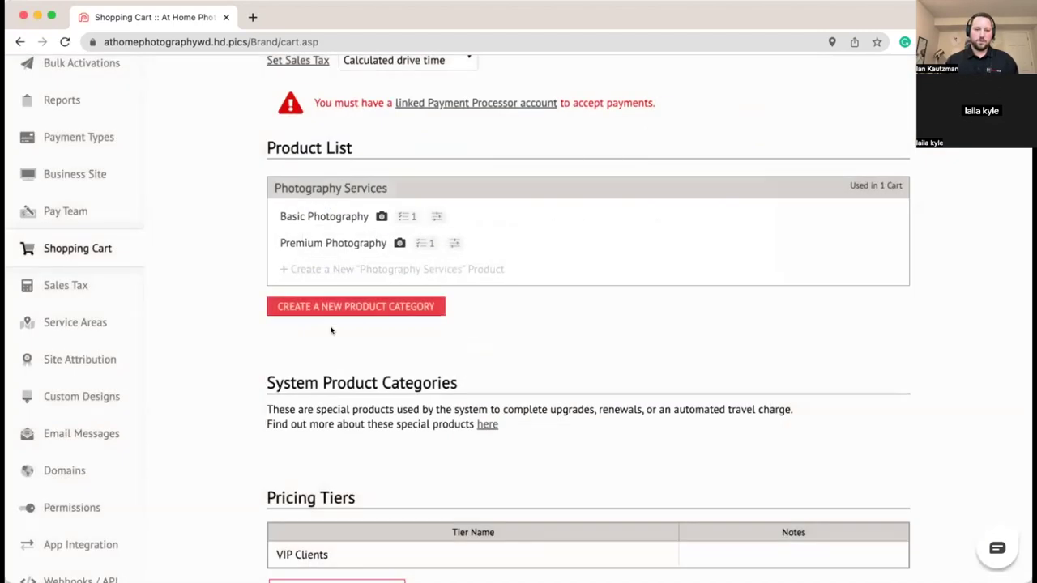
{"action": "left_click", "coordinate": [317, 276]}
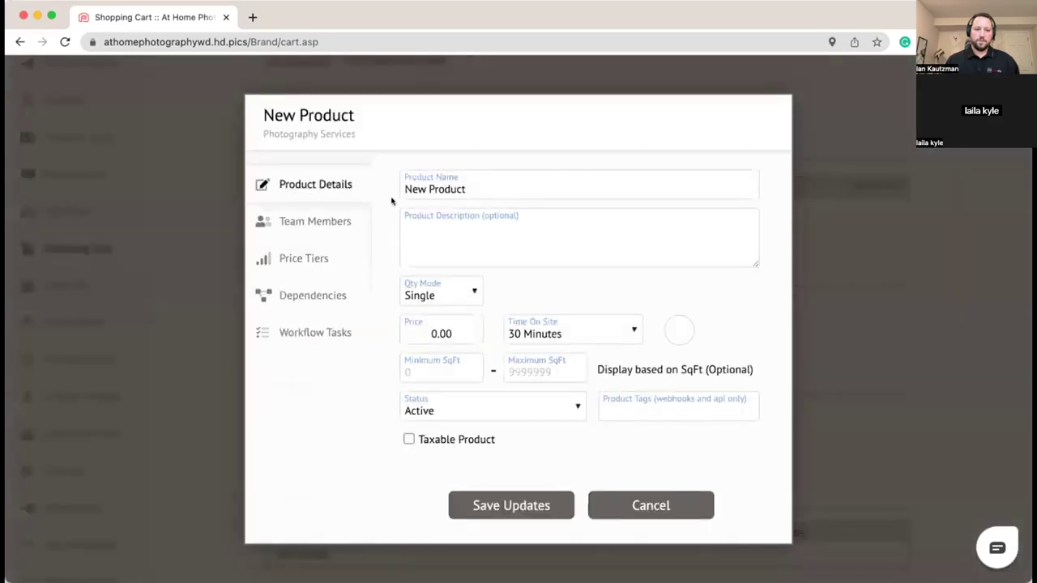
Step: Name the new product 'Luxury Photography' and paste in its description
{"action": "left_click", "coordinate": [470, 185]}
{"action": "key", "text": "super+a"}
{"action": "type", "text": "Luxury Photography"}
{"action": "key", "text": "Tab"}
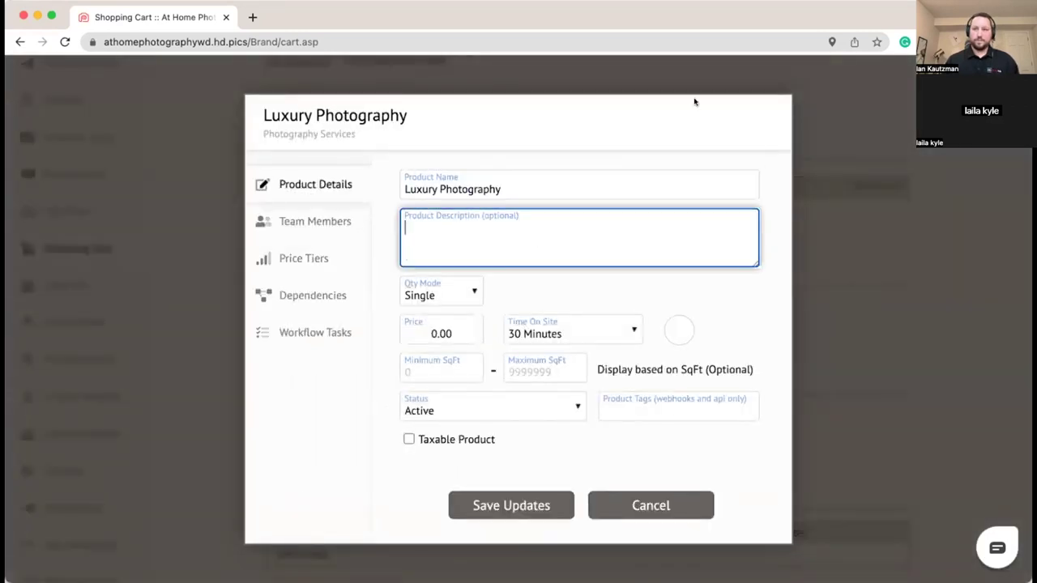
{"action": "key", "text": "super+Tab"}
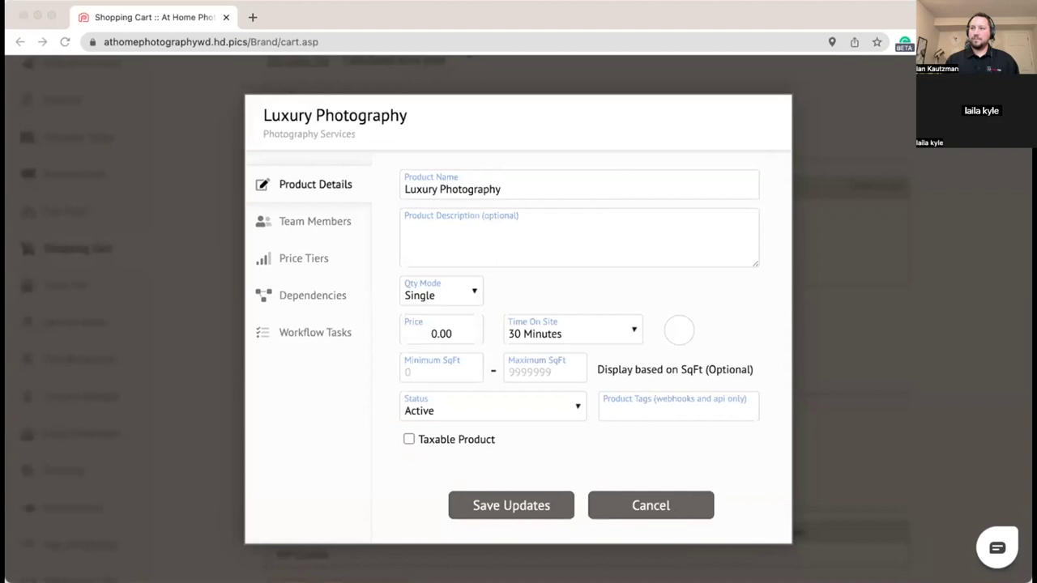
{"action": "left_click", "coordinate": [426, 241]}
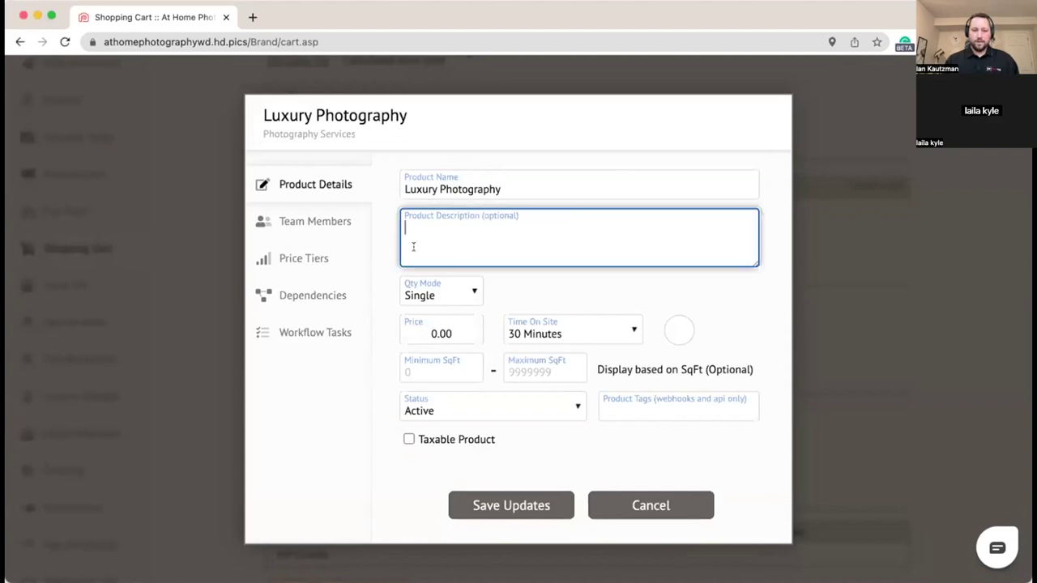
{"action": "type", "text": "Make your luxury listing pop with our luxury photography service. You and your client will love the detail shots and premium editing when you order this package. For special properties or listings over 4000 square feet."}
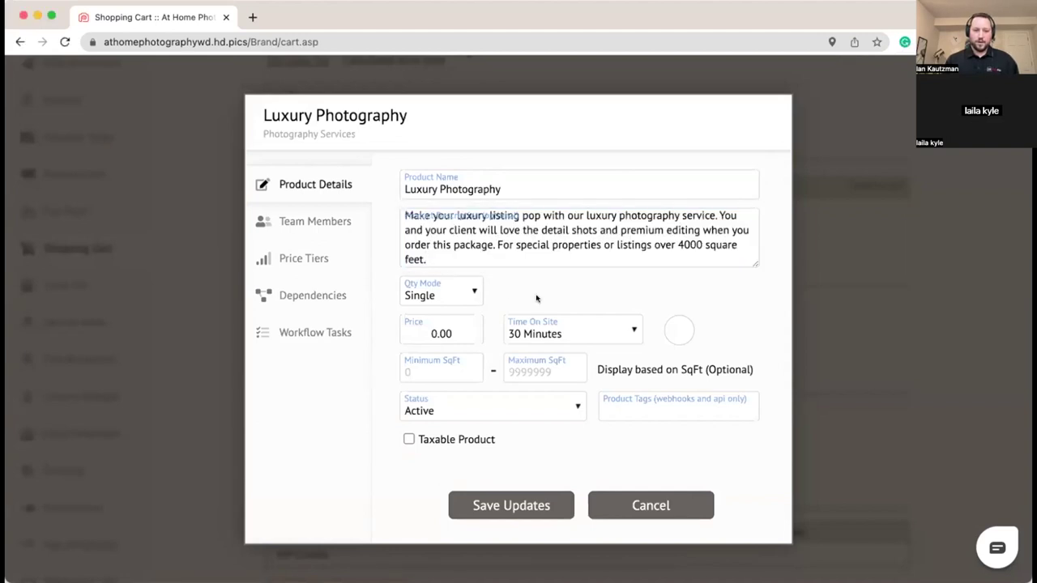
Step: Set the price to 350.00 and time on site to 1 Hour, 30 Minutes
{"action": "left_click", "coordinate": [455, 330]}
{"action": "key", "text": "super+a"}
{"action": "type", "text": "350.00"}
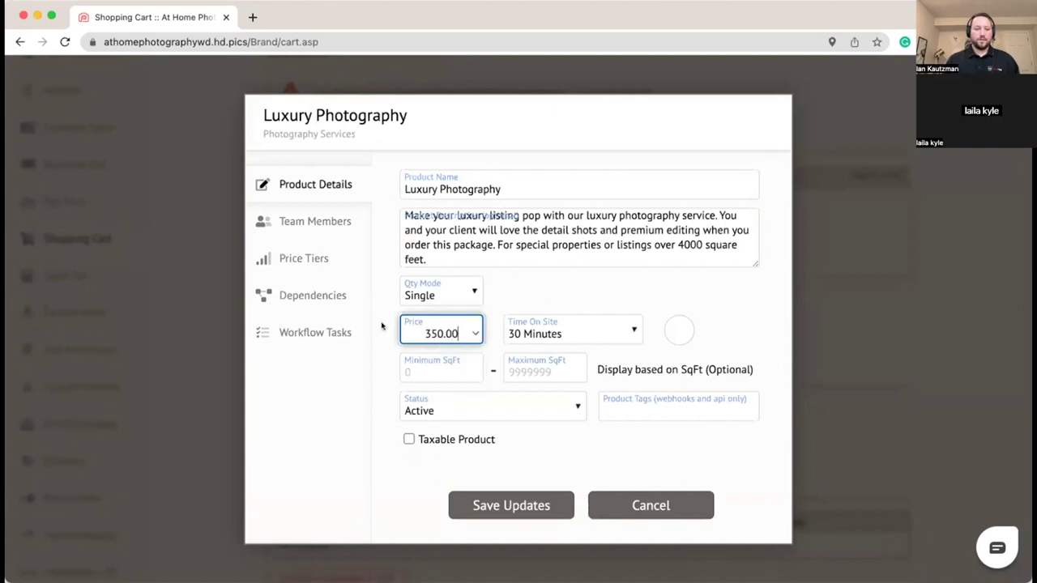
{"action": "left_click", "coordinate": [562, 332]}
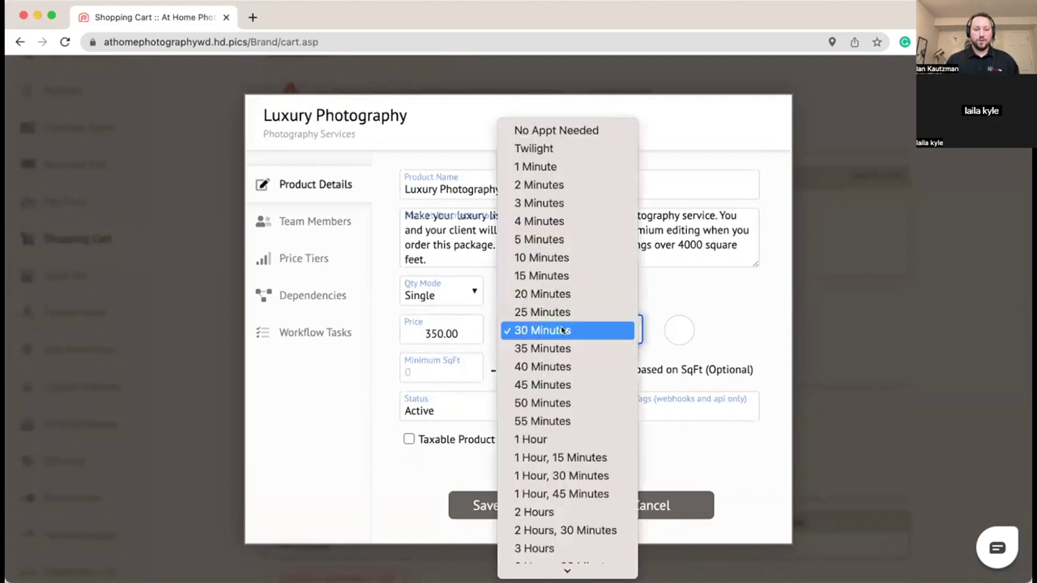
{"action": "left_click", "coordinate": [599, 475]}
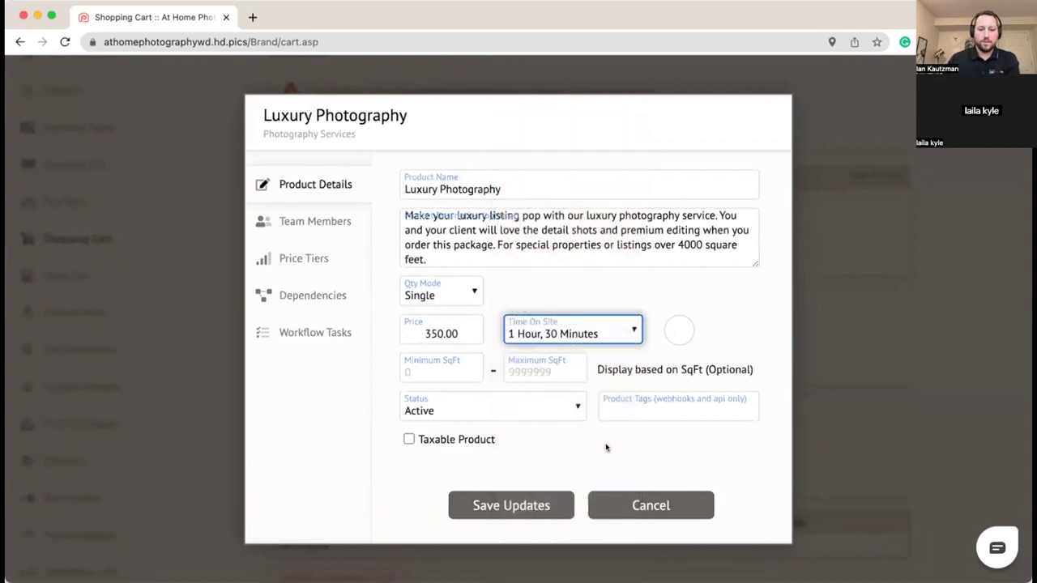
Step: Choose the camera icon and pass through the square footage fields
{"action": "left_click", "coordinate": [677, 329]}
{"action": "left_click", "coordinate": [655, 282]}
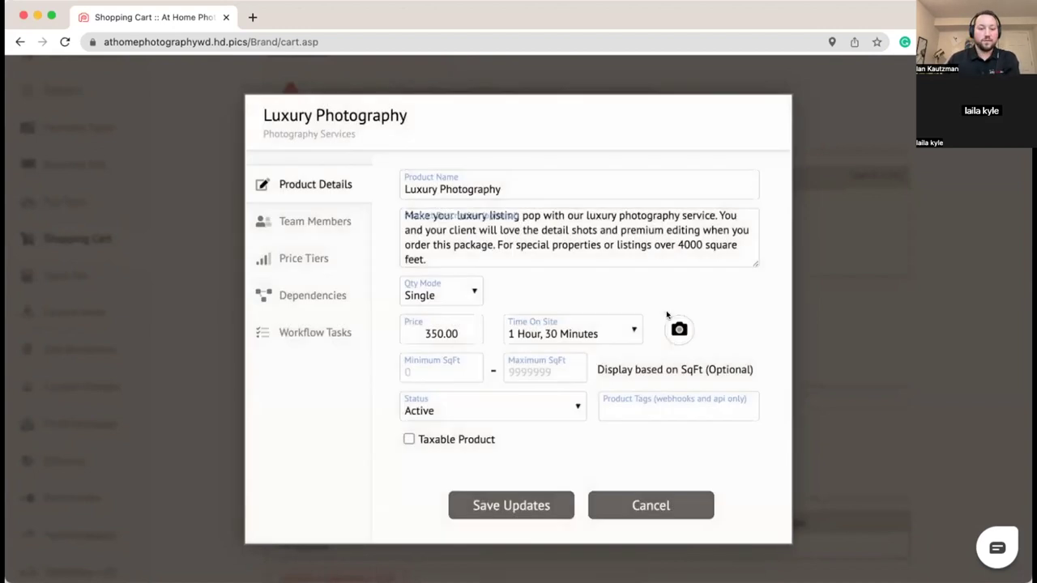
{"action": "left_click", "coordinate": [409, 373]}
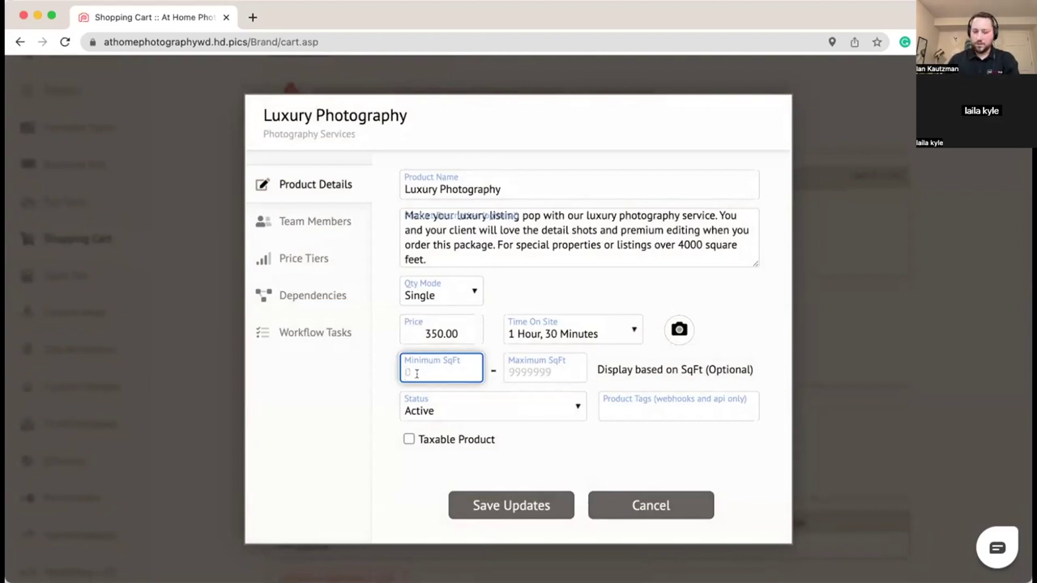
{"action": "left_click", "coordinate": [557, 370]}
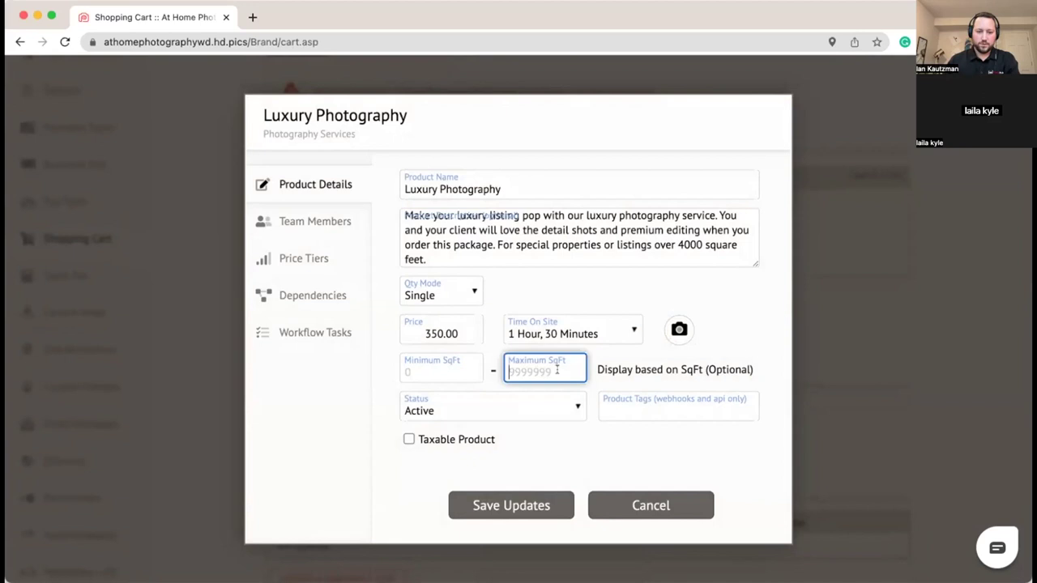
{"action": "left_click", "coordinate": [685, 291]}
{"action": "scroll", "coordinate": [673, 316], "scroll_direction": "down", "scroll_amount": 1}
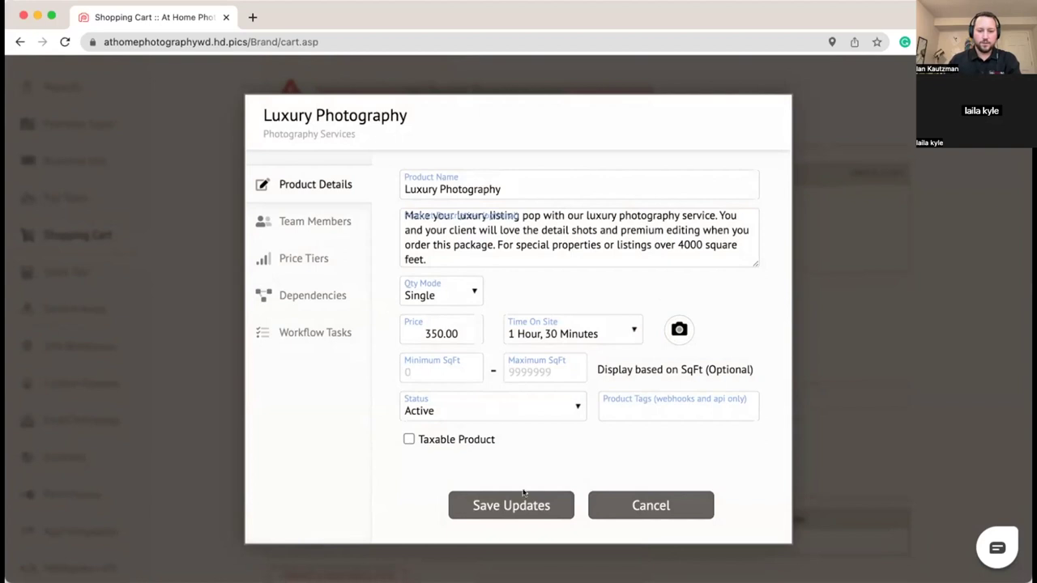
{"action": "left_click", "coordinate": [316, 228]}
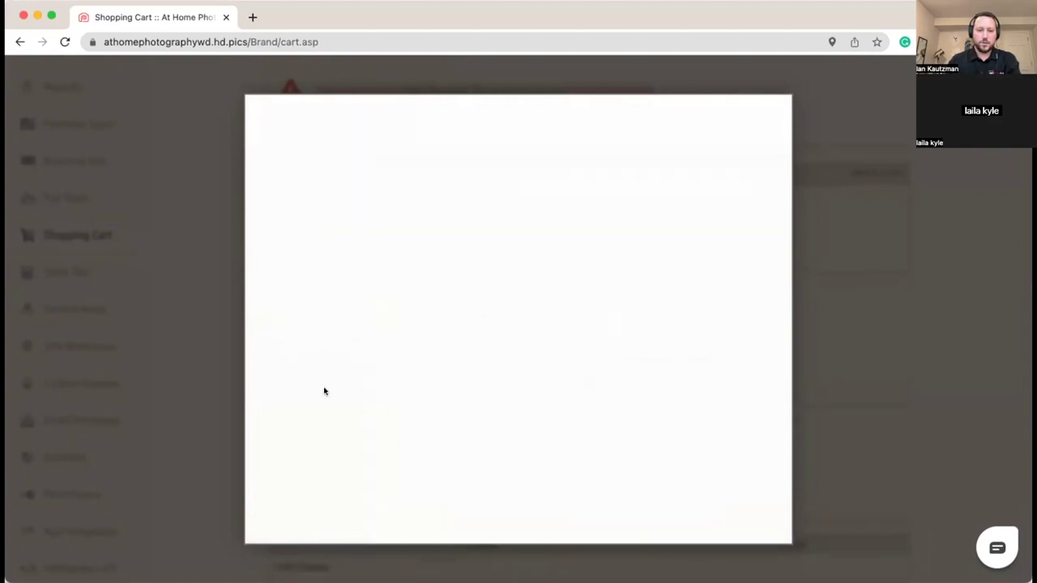
Step: Leave only the first and third team members assigned, with the third paid out 200.00
{"action": "left_click", "coordinate": [414, 218]}
{"action": "left_click", "coordinate": [413, 244]}
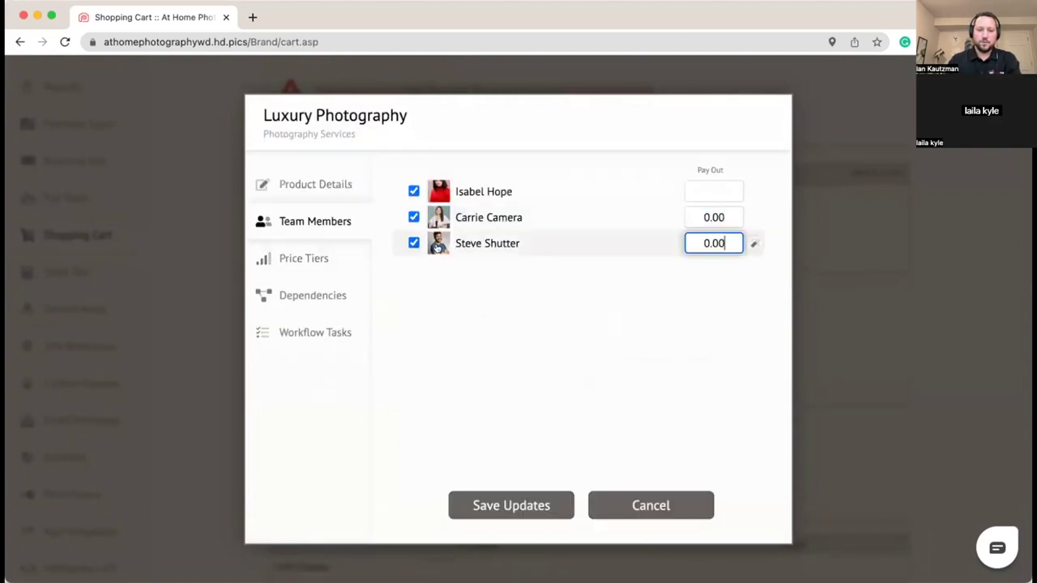
{"action": "left_click", "coordinate": [414, 217]}
{"action": "left_click", "coordinate": [702, 243]}
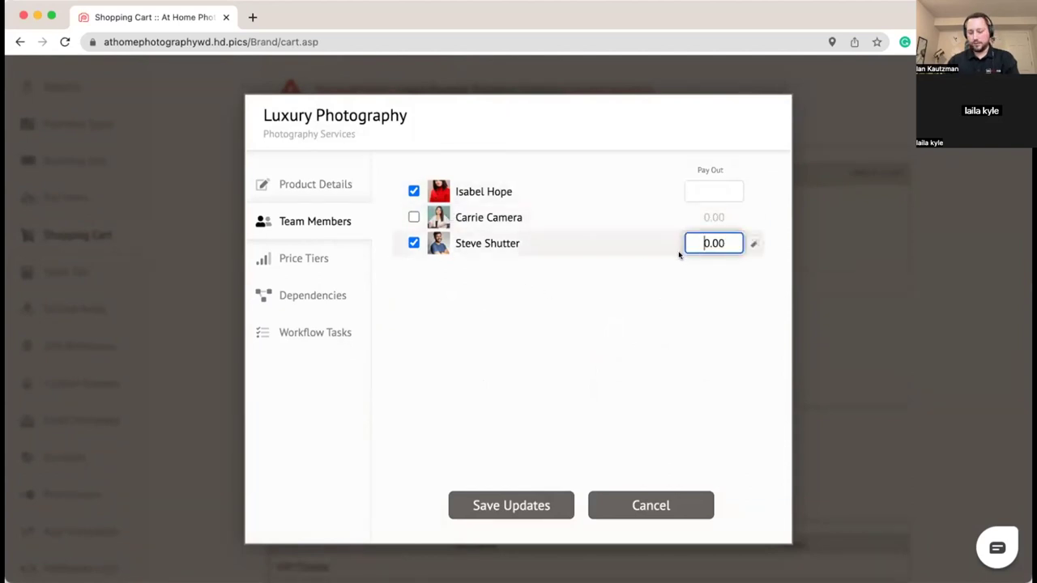
{"action": "key", "text": "Delete"}
{"action": "key", "text": "Delete"}
{"action": "key", "text": "Delete"}
{"action": "key", "text": "Delete"}
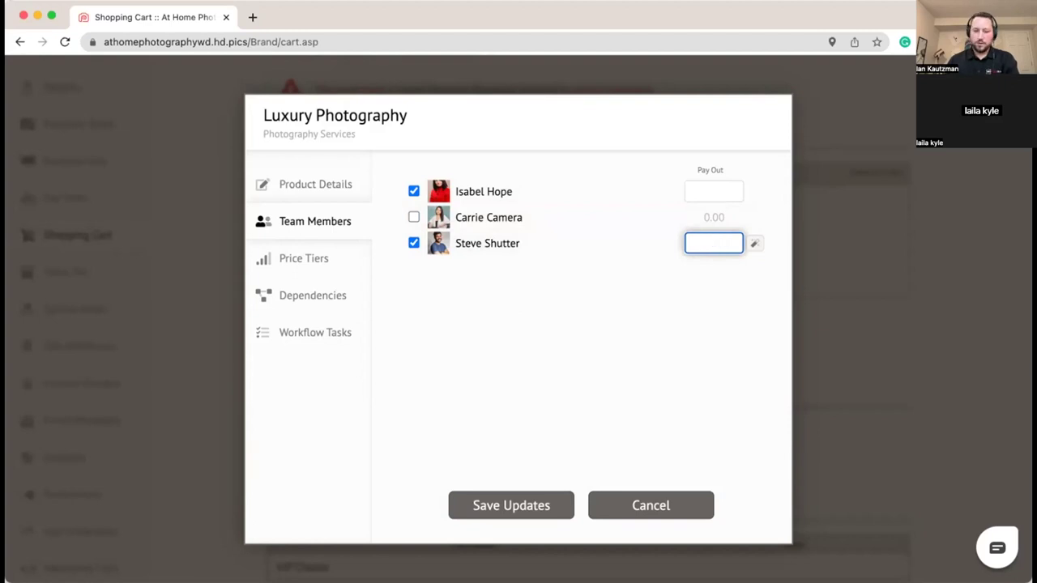
{"action": "type", "text": "200"}
{"action": "left_click", "coordinate": [682, 414]}
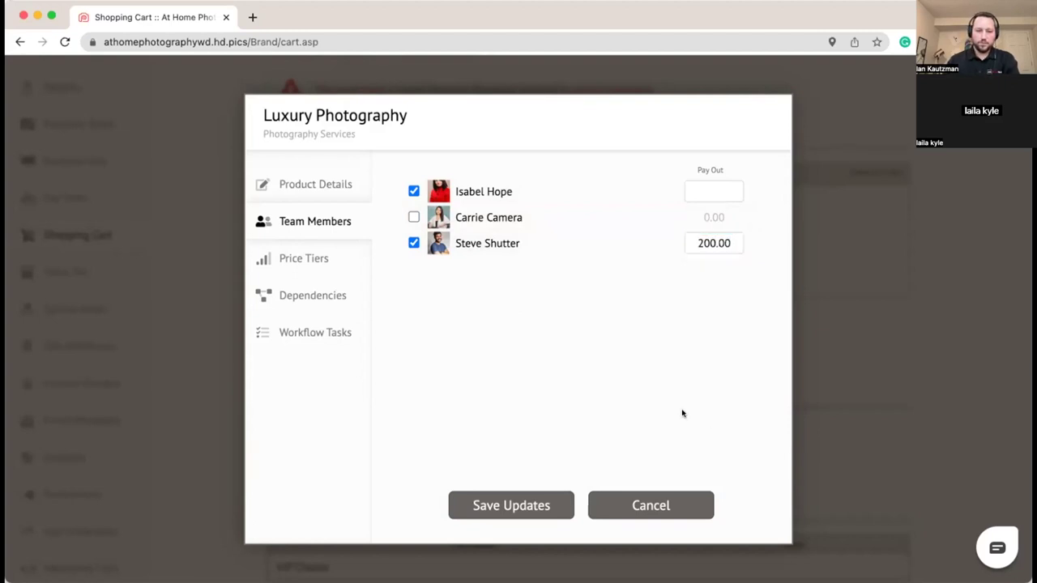
{"action": "left_click", "coordinate": [265, 260]}
Step: Enter 315.00 as the VIP Clients price to charge
{"action": "left_click", "coordinate": [565, 254]}
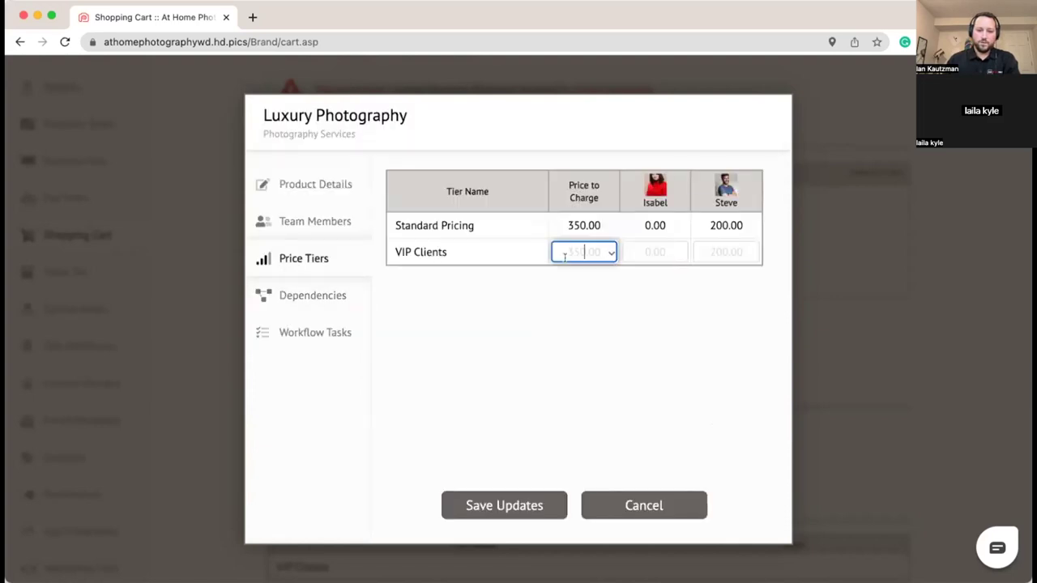
{"action": "type", "text": "315.00"}
{"action": "left_click_drag", "start_coordinate": [607, 325], "coordinate": [517, 319]}
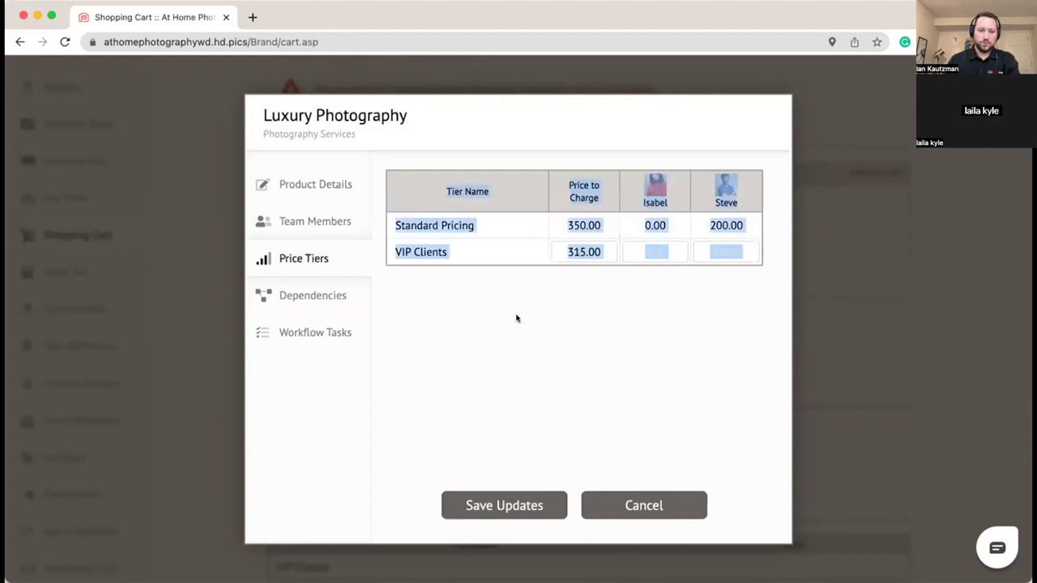
{"action": "left_click", "coordinate": [454, 286]}
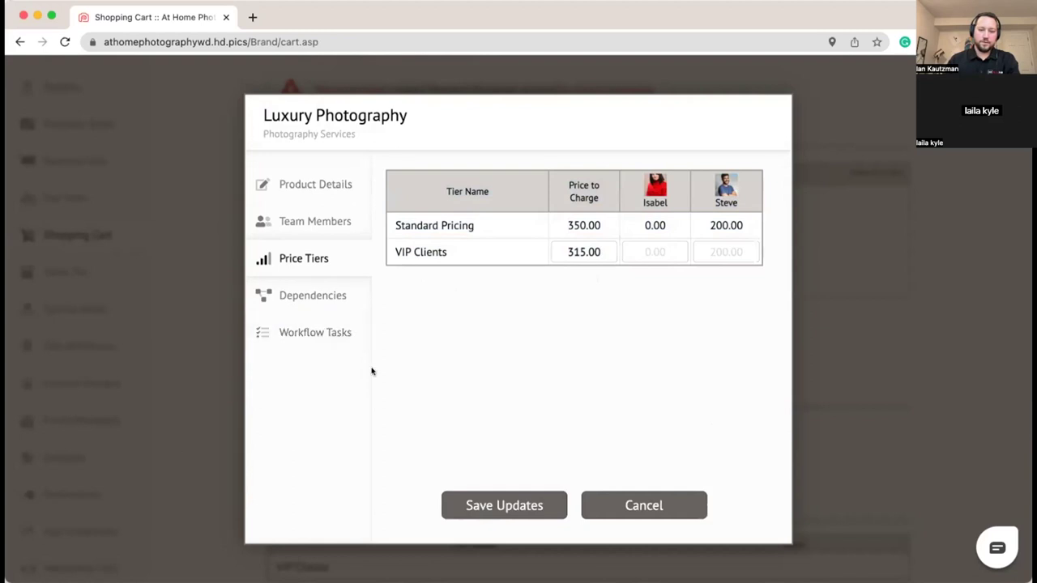
Step: Add the Order Review and Delivery workflow task and save Luxury Photography
{"action": "left_click", "coordinate": [341, 337]}
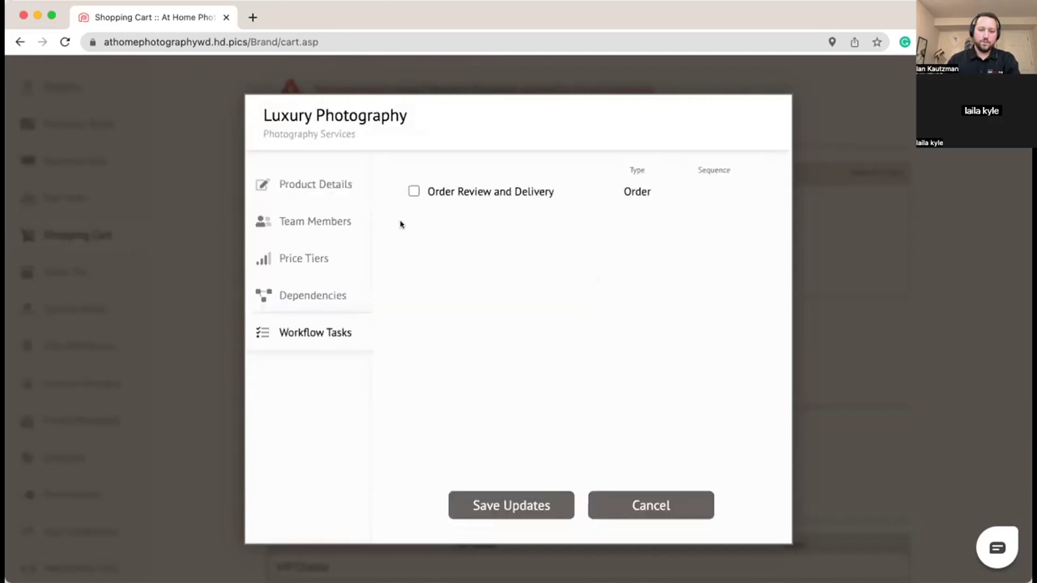
{"action": "left_click", "coordinate": [413, 191]}
{"action": "left_click", "coordinate": [527, 506]}
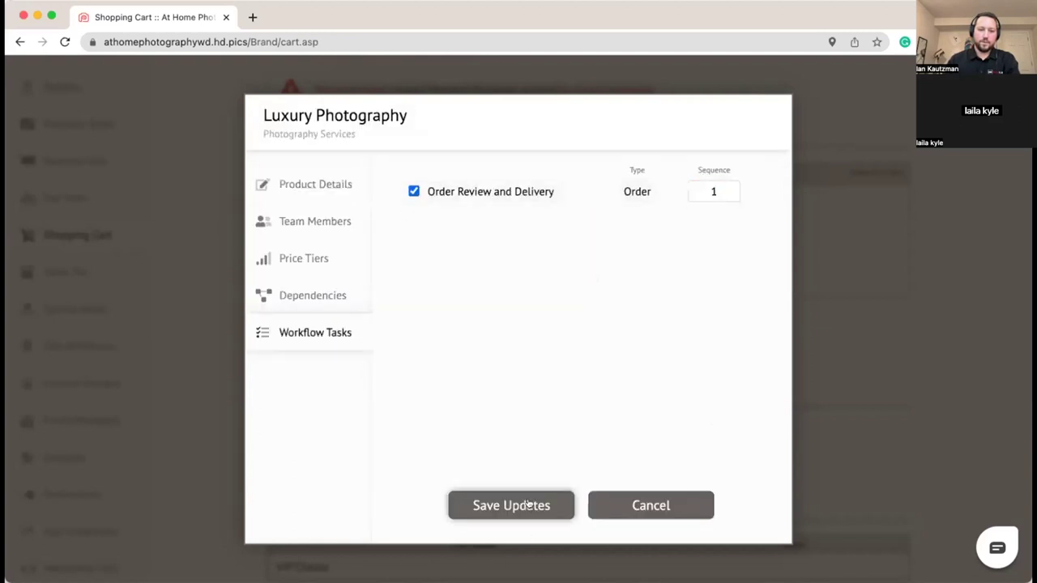
{"action": "scroll", "coordinate": [205, 329], "scroll_direction": "down", "scroll_amount": 1}
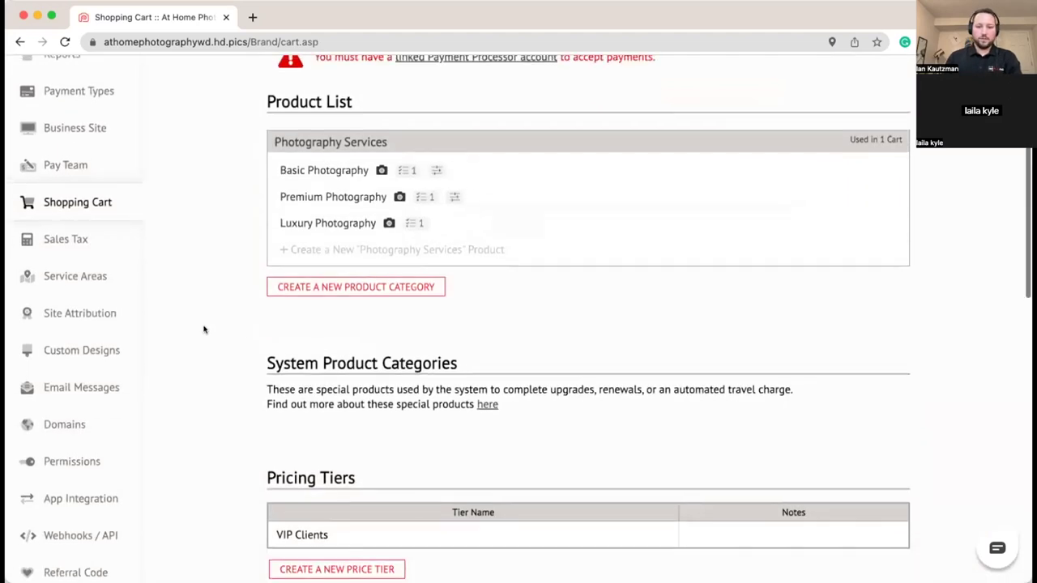
Step: Create and save an 'Aerial Photography' product category, then begin a new product in it
{"action": "scroll", "coordinate": [204, 329], "scroll_direction": "up", "scroll_amount": 3}
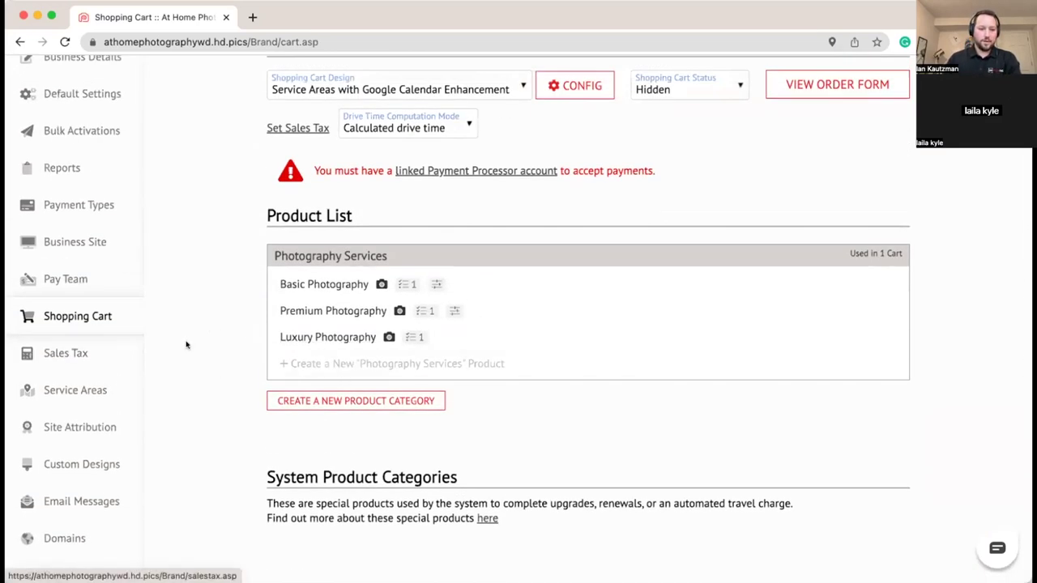
{"action": "scroll", "coordinate": [185, 346], "scroll_direction": "down", "scroll_amount": 3}
{"action": "left_click", "coordinate": [277, 302]}
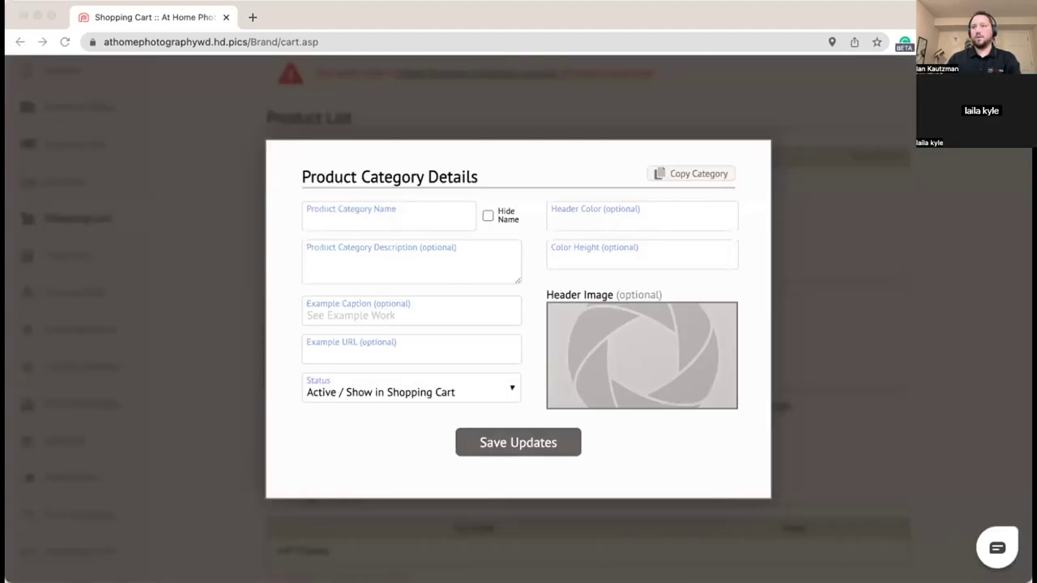
{"action": "left_click", "coordinate": [353, 212]}
{"action": "left_click", "coordinate": [342, 212]}
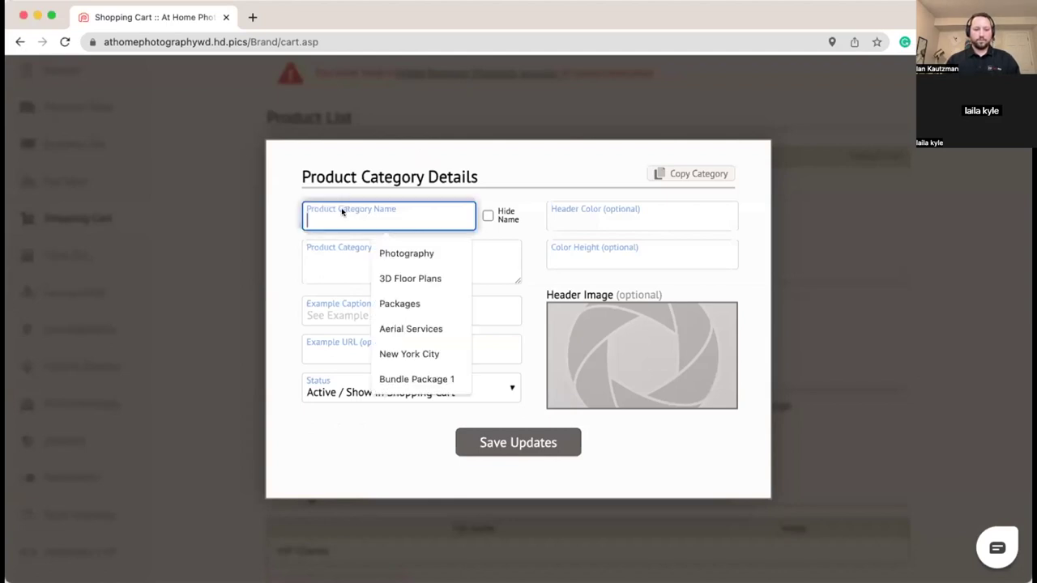
{"action": "type", "text": "Aerial Photography"}
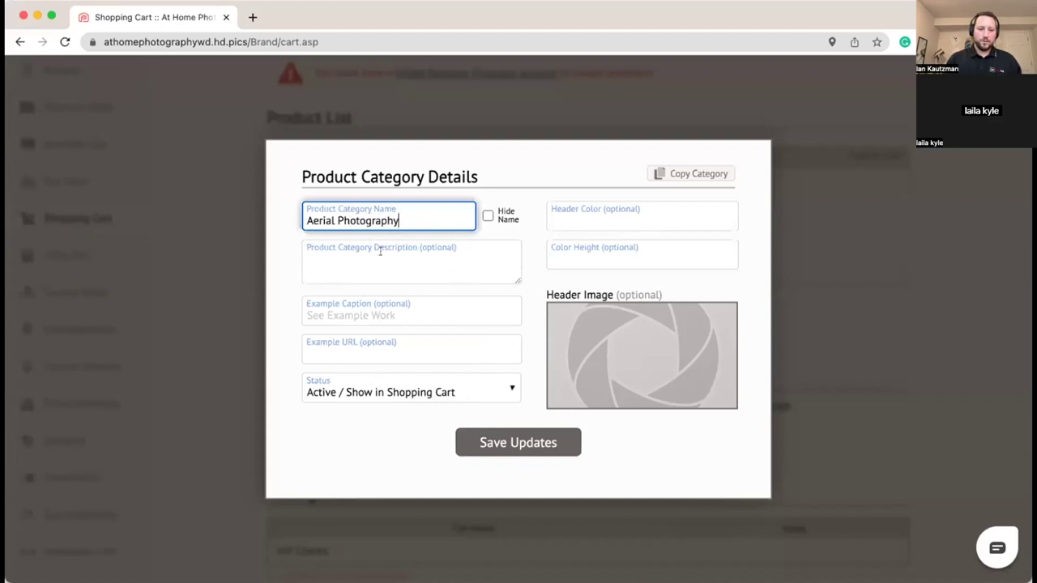
{"action": "left_click", "coordinate": [486, 444]}
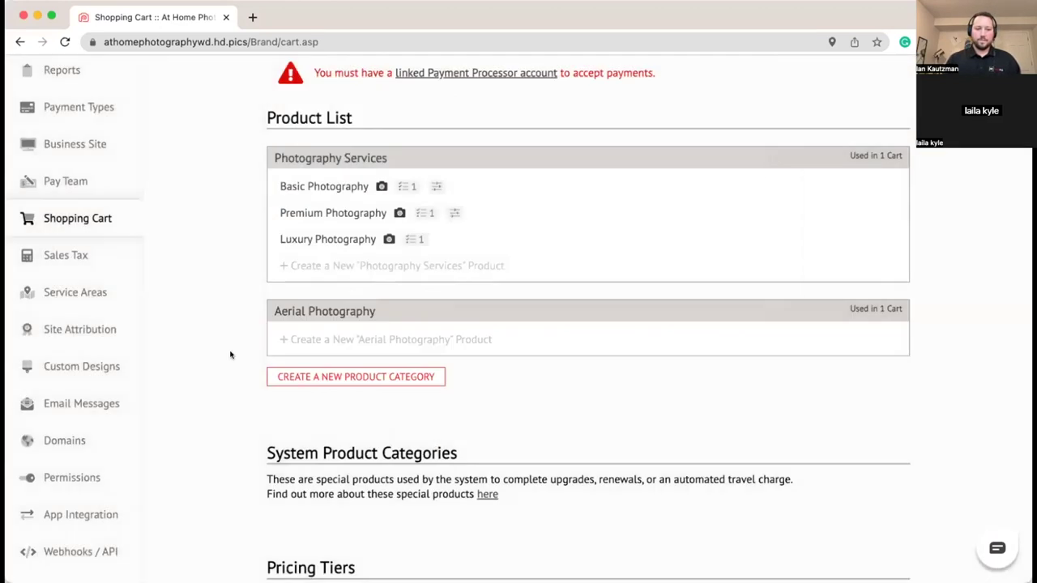
{"action": "left_click", "coordinate": [338, 341]}
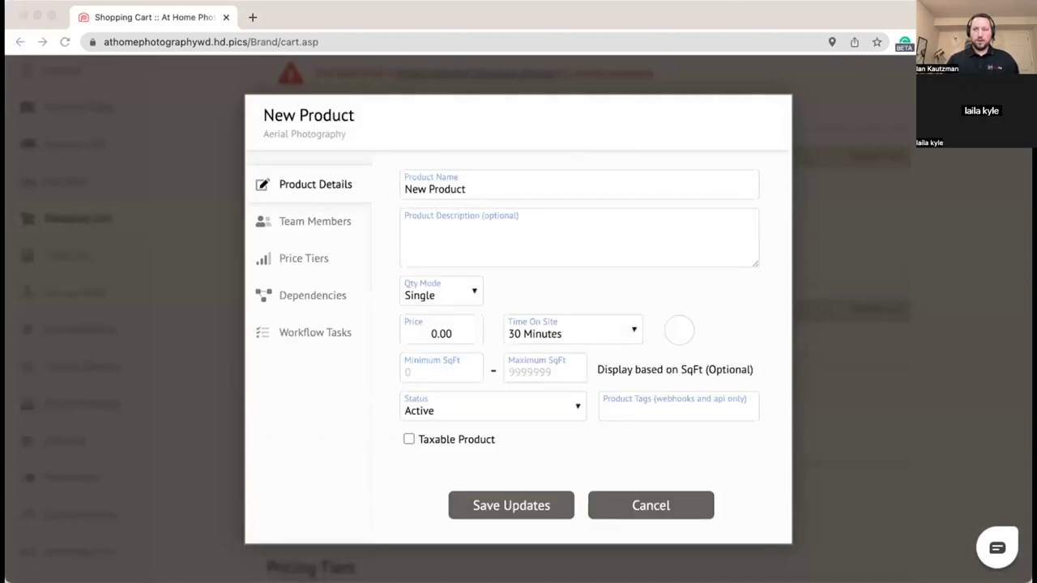
Step: Name the product Aerial Photography with description '5-10 exterior aerial images'
{"action": "triple_click", "coordinate": [502, 188]}
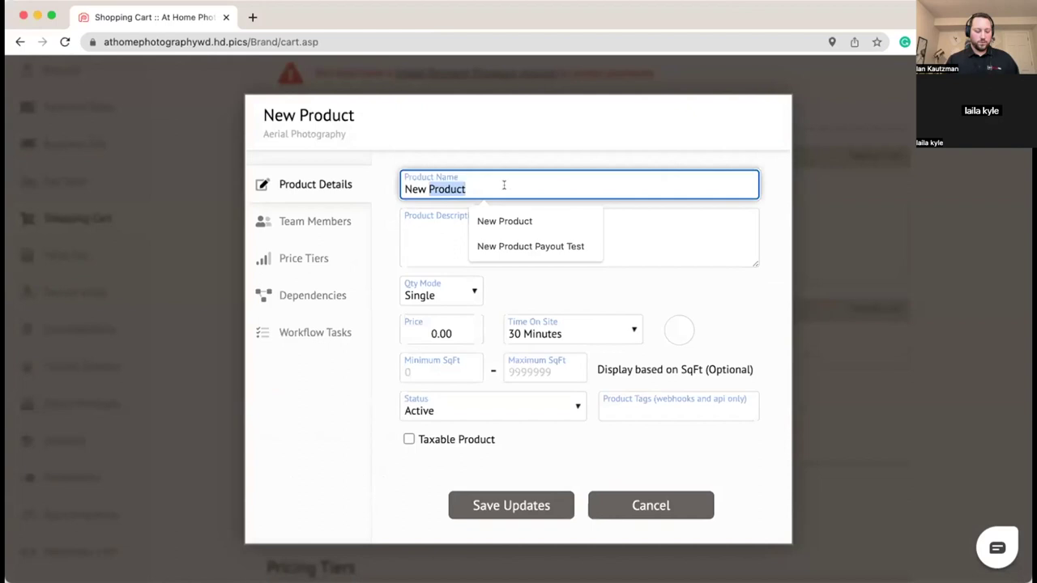
{"action": "type", "text": "Aerial Photography"}
{"action": "left_click", "coordinate": [427, 231]}
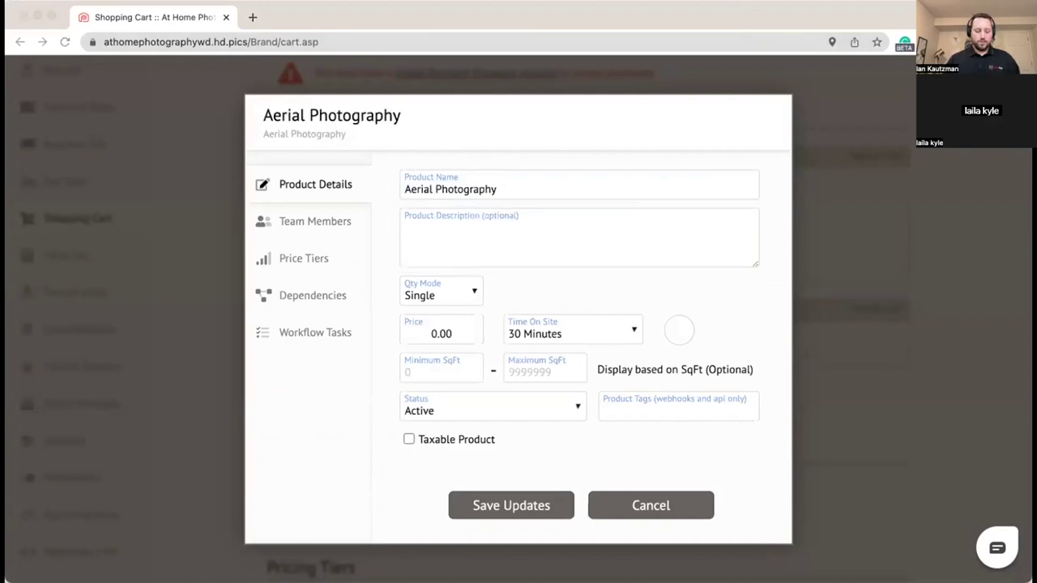
{"action": "left_click", "coordinate": [456, 238]}
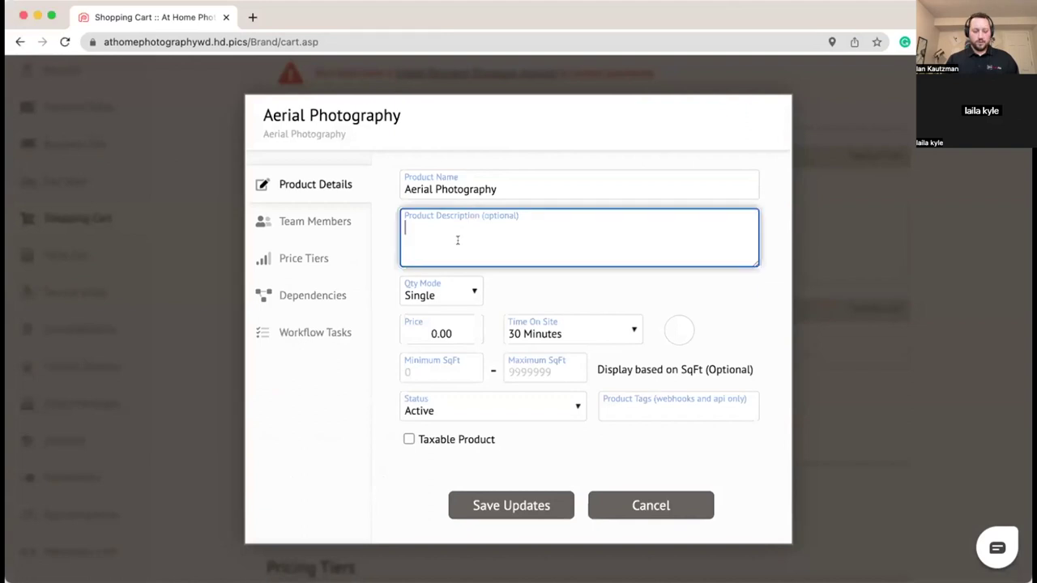
{"action": "type", "text": "5-10 exterior aerial images"}
{"action": "left_click", "coordinate": [551, 288]}
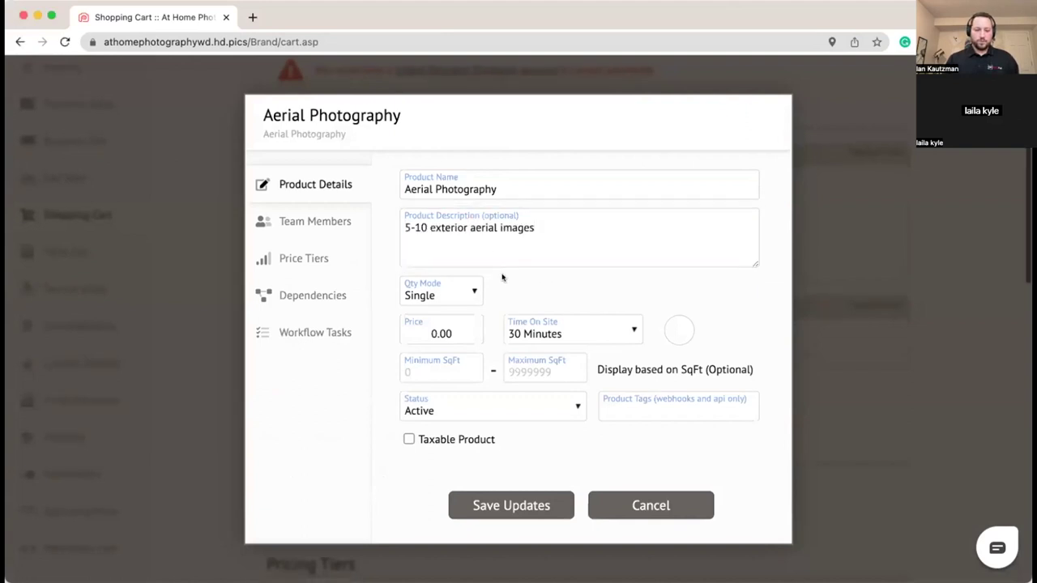
Step: Set the product price to 150.00
{"action": "left_click", "coordinate": [459, 333]}
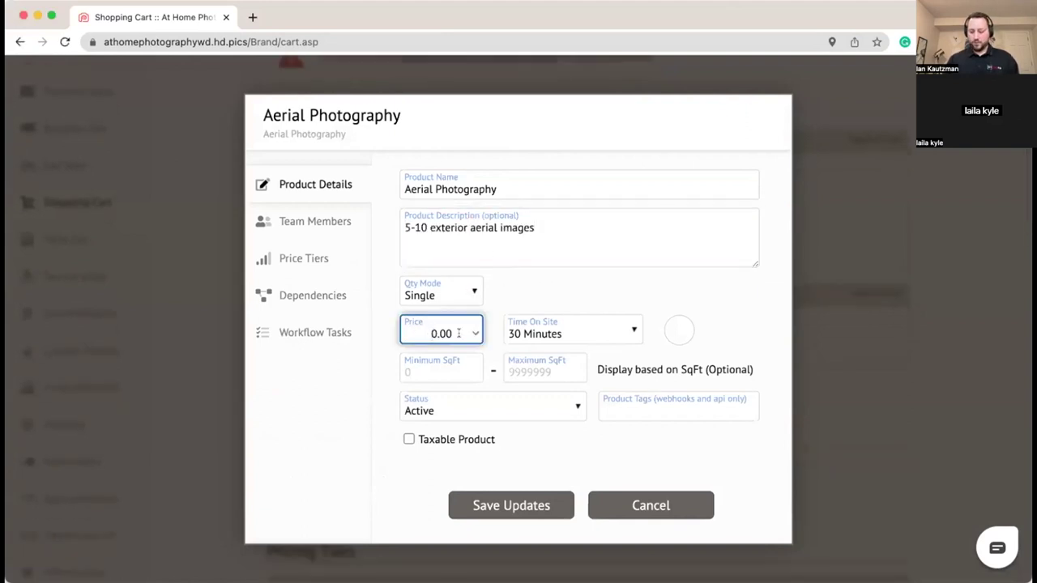
{"action": "type", "text": "17"}
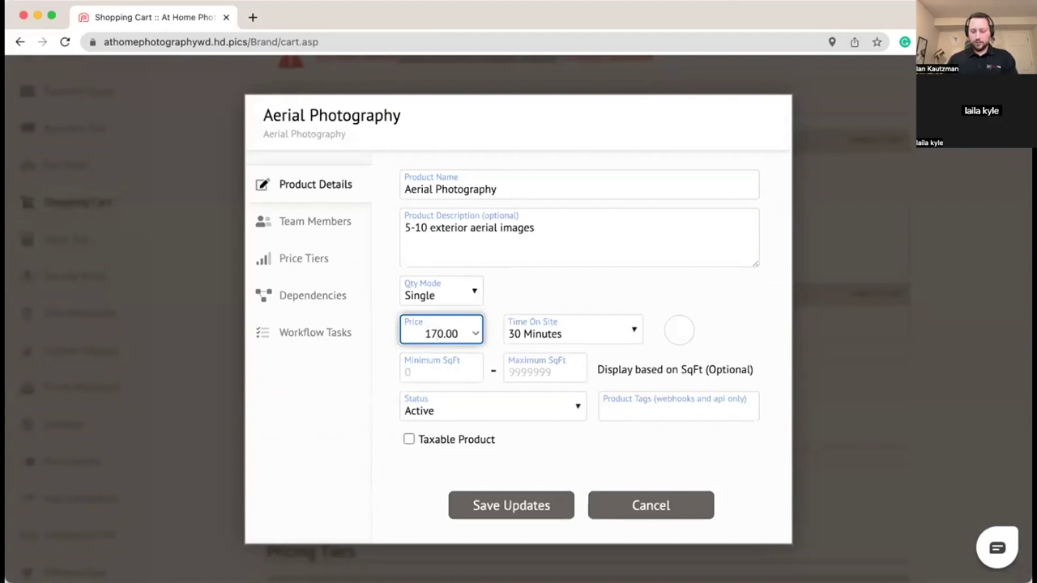
{"action": "type", "text": "5"}
{"action": "key", "text": "Delete"}
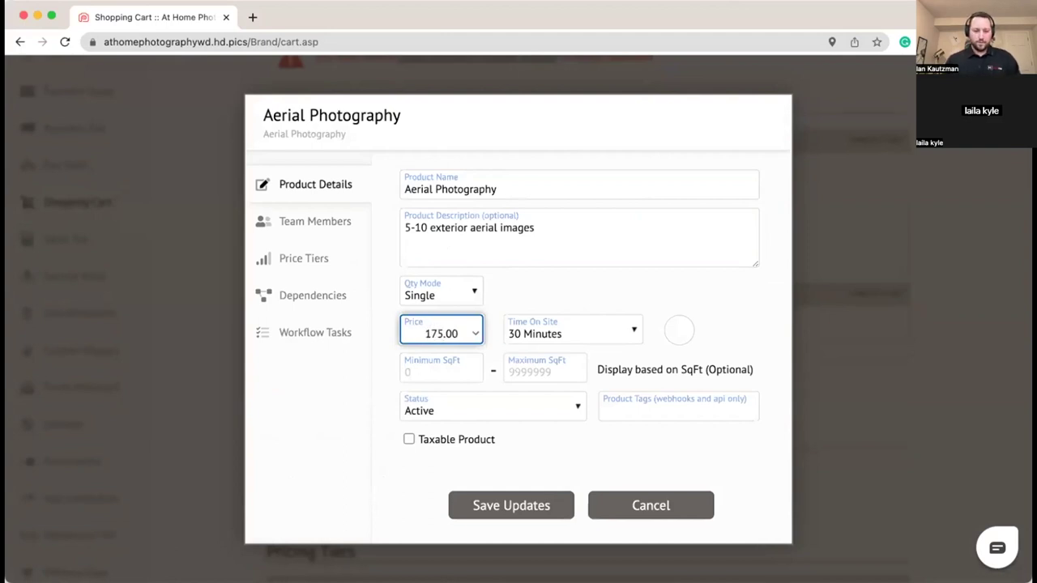
{"action": "key", "text": "BackSpace"}
{"action": "key", "text": "BackSpace"}
{"action": "type", "text": "50"}
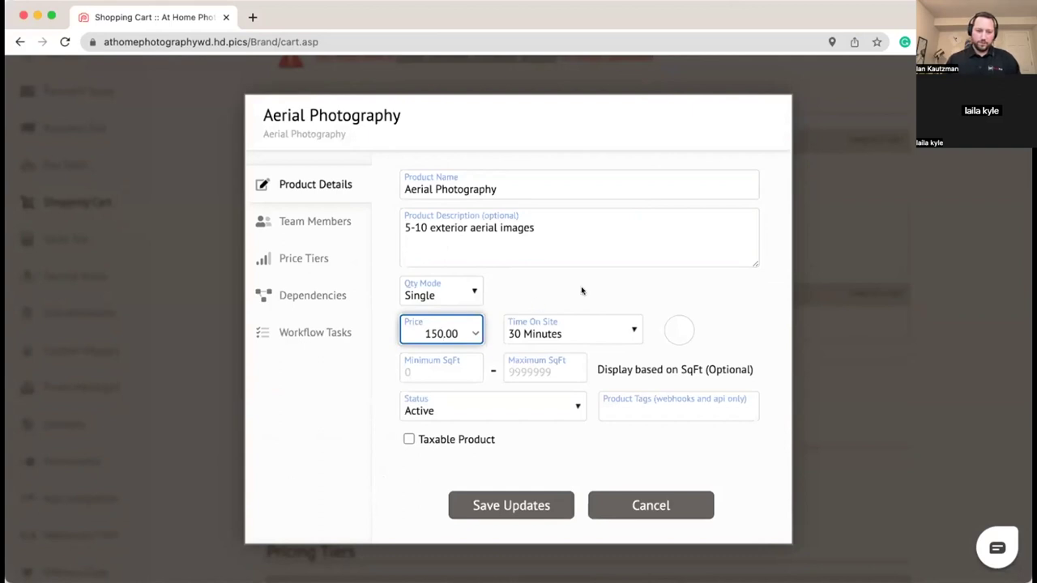
{"action": "left_click", "coordinate": [511, 313]}
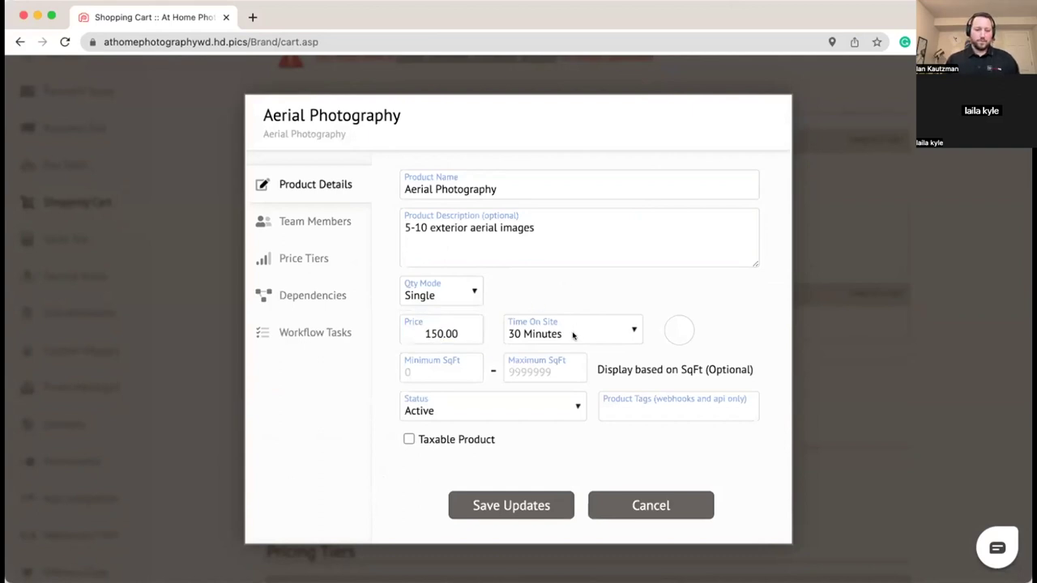
Step: Set time on site to 15 Minutes and choose the drone icon
{"action": "left_click", "coordinate": [572, 335]}
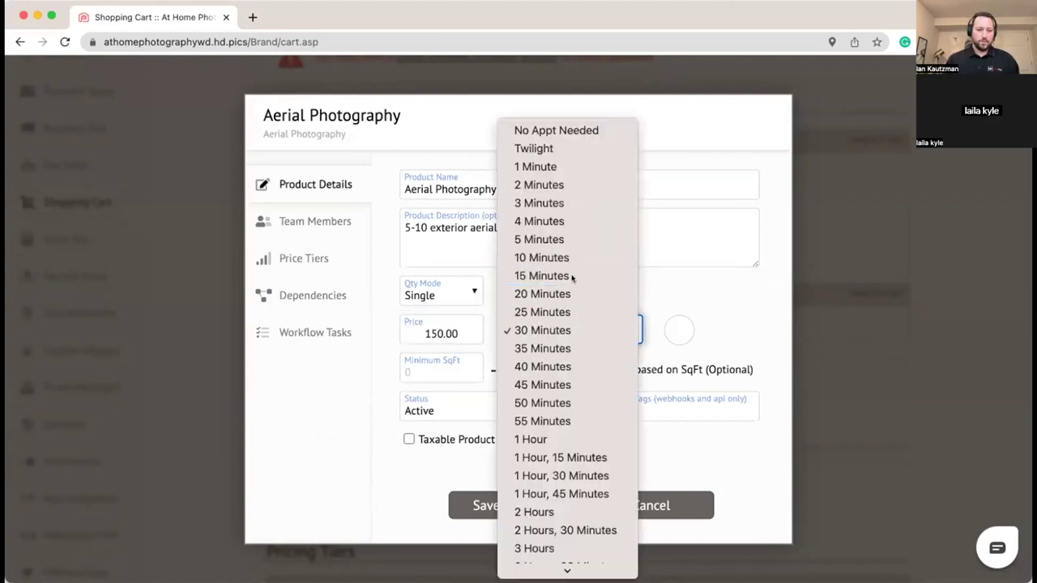
{"action": "left_click", "coordinate": [572, 277]}
{"action": "left_click", "coordinate": [679, 329]}
{"action": "left_click", "coordinate": [679, 276]}
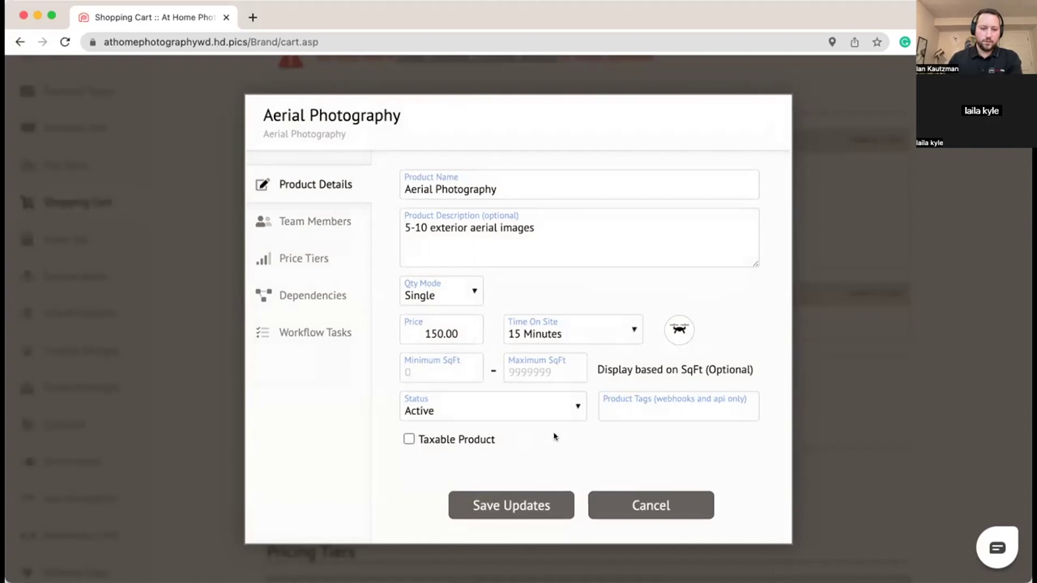
{"action": "left_click", "coordinate": [316, 222]}
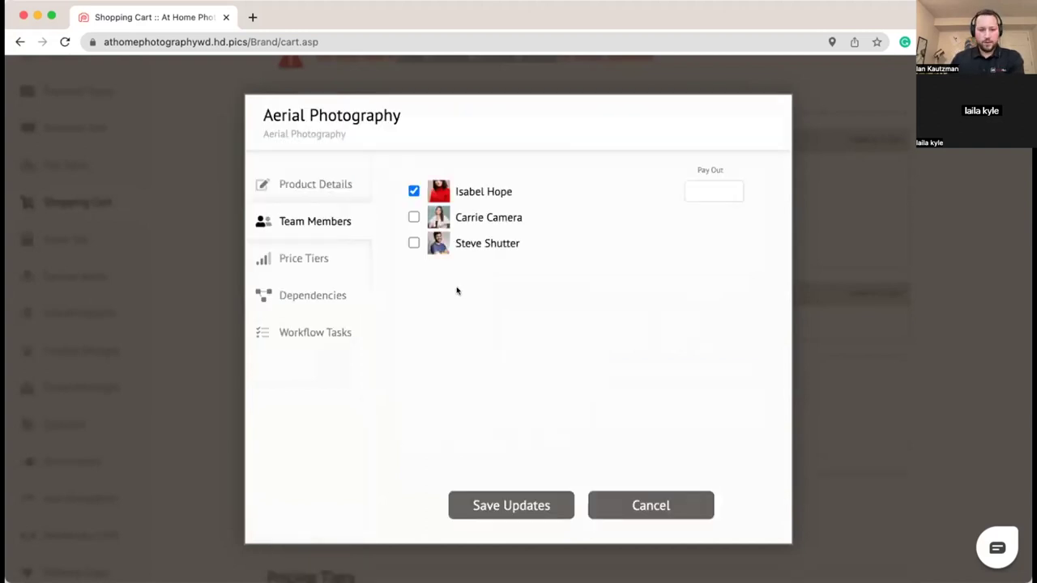
Step: Assign the third team member with a 75.00 pay out
{"action": "left_click", "coordinate": [414, 243]}
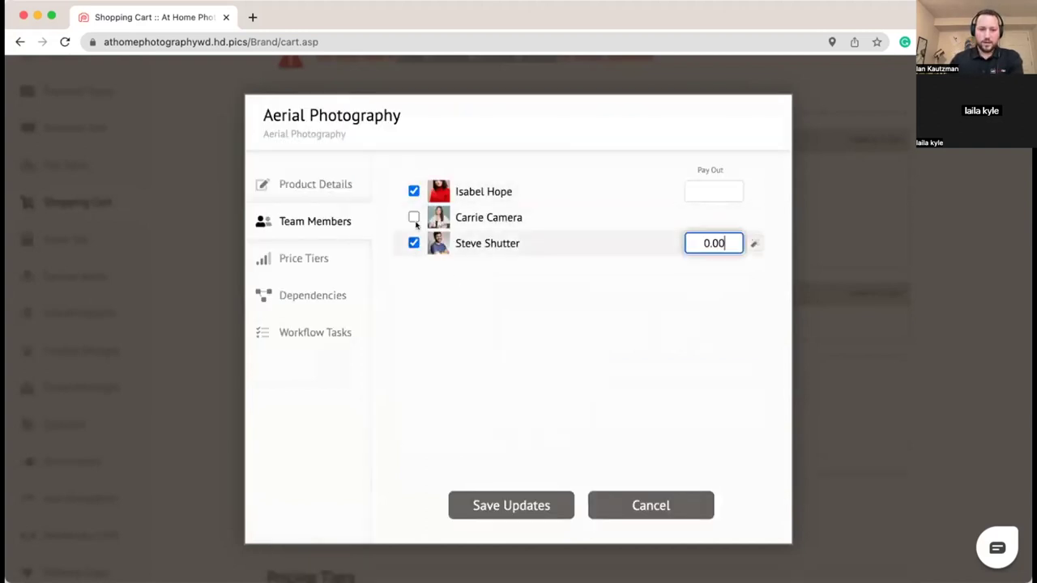
{"action": "left_click_drag", "start_coordinate": [718, 246], "coordinate": [640, 246]}
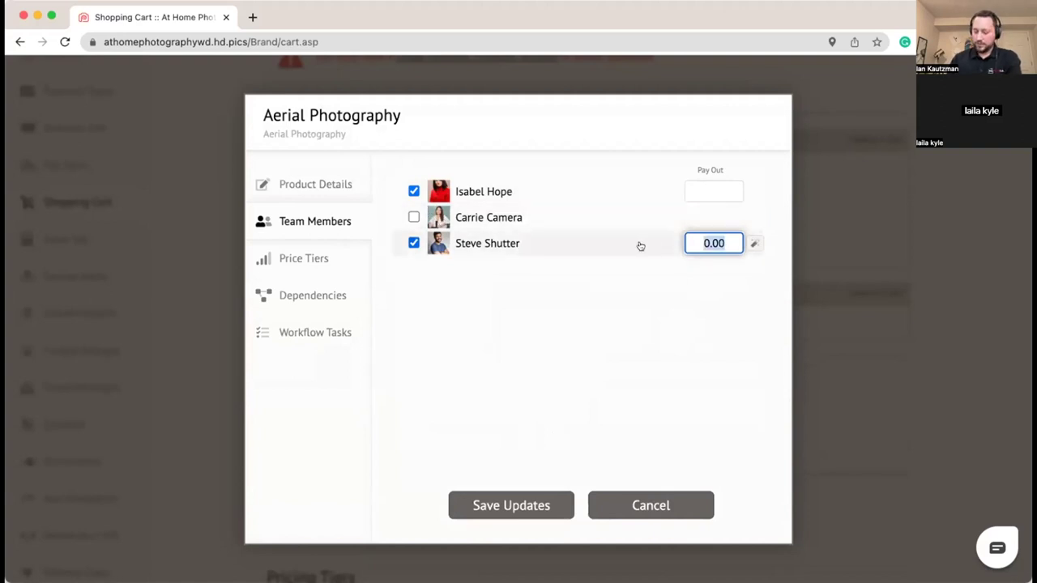
{"action": "type", "text": "75"}
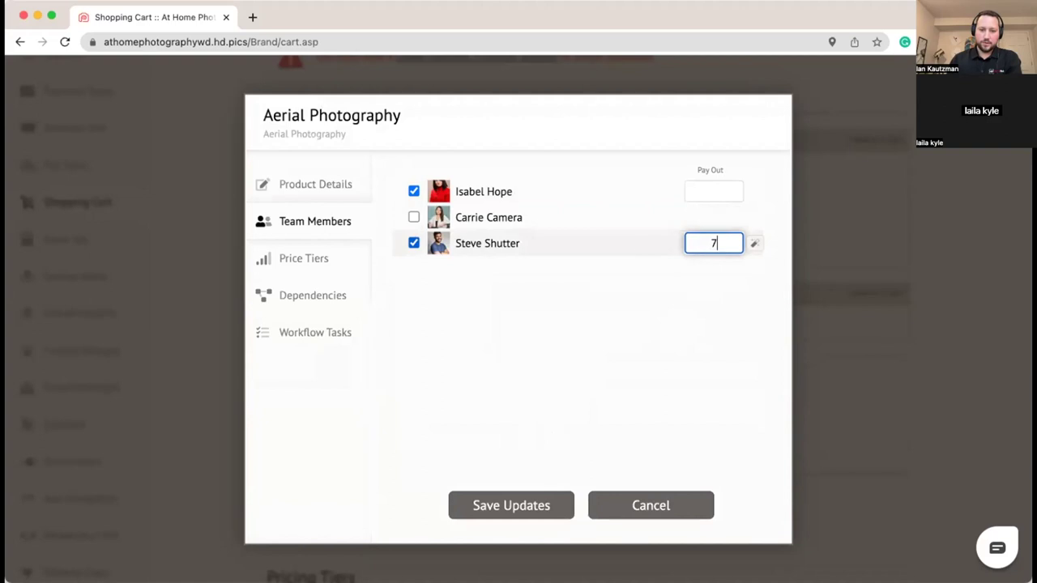
{"action": "left_click", "coordinate": [638, 313]}
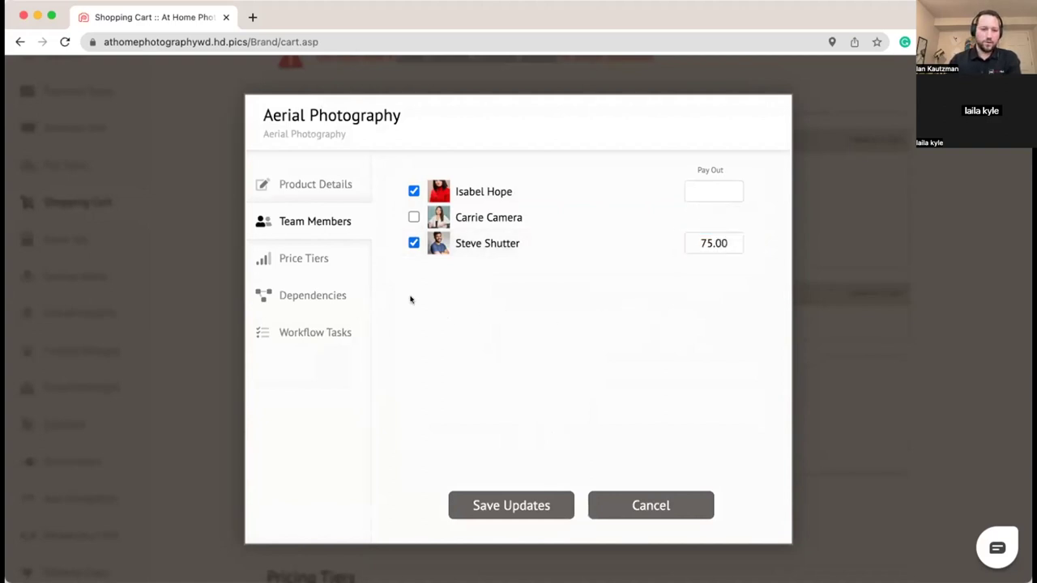
Step: Attach the Order Review and Delivery workflow task and save the product
{"action": "left_click", "coordinate": [300, 329]}
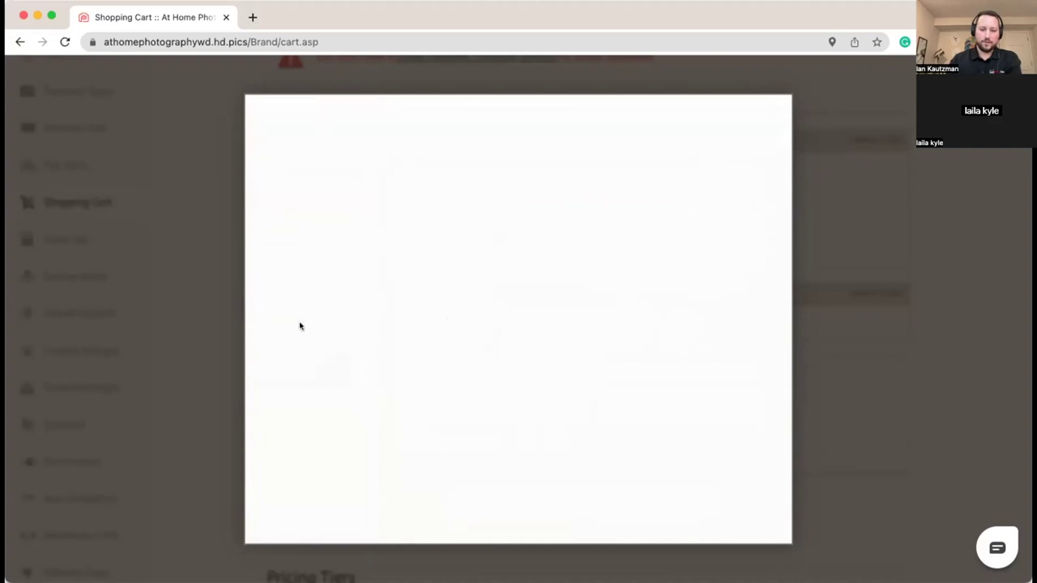
{"action": "left_click", "coordinate": [413, 191]}
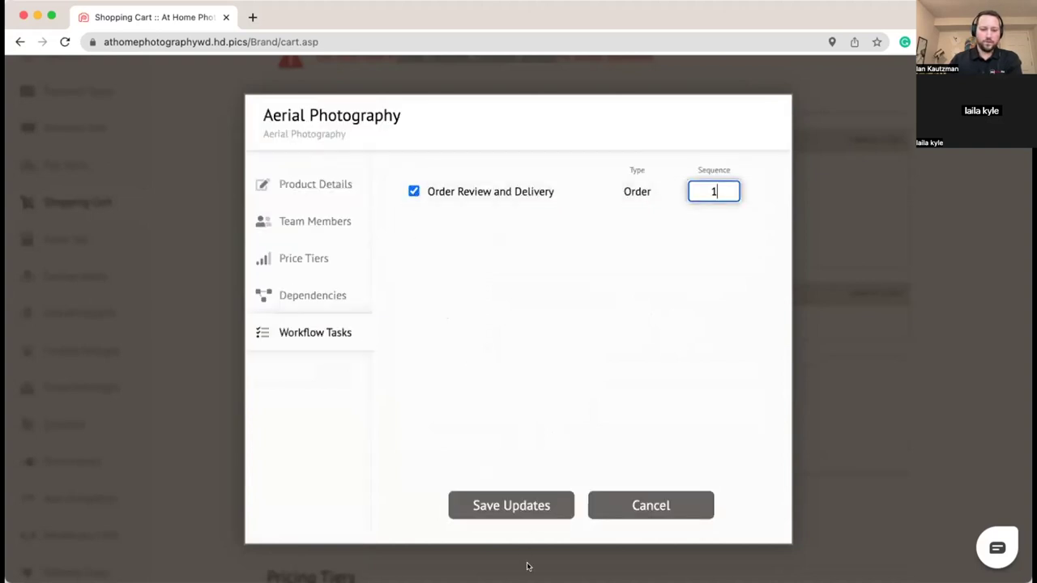
{"action": "left_click", "coordinate": [509, 504]}
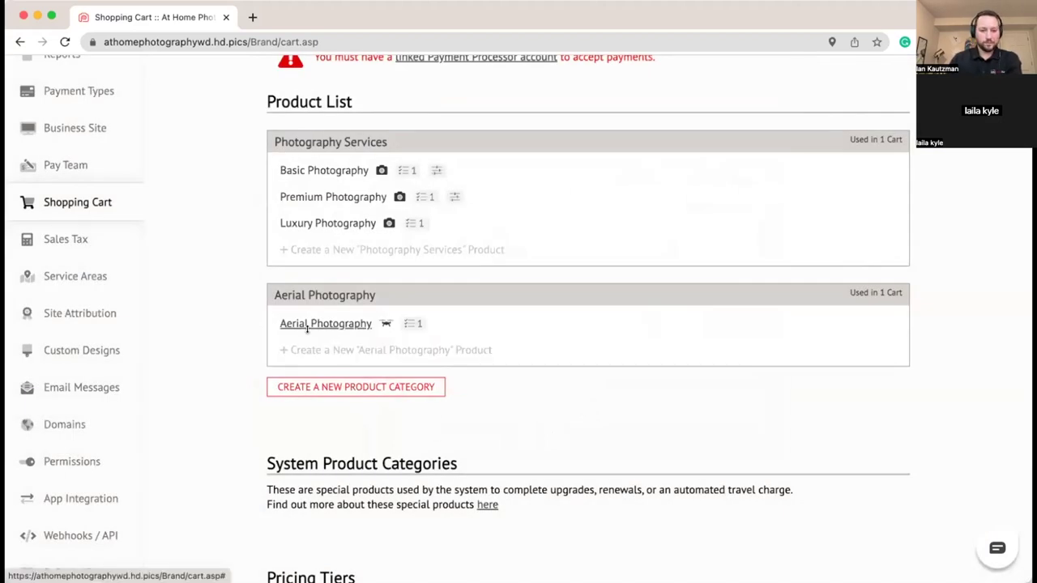
Step: Start a new Aerial Photography product named 'Aerial Photography - Add on' and paste its description
{"action": "left_click", "coordinate": [349, 323]}
{"action": "left_click", "coordinate": [604, 499]}
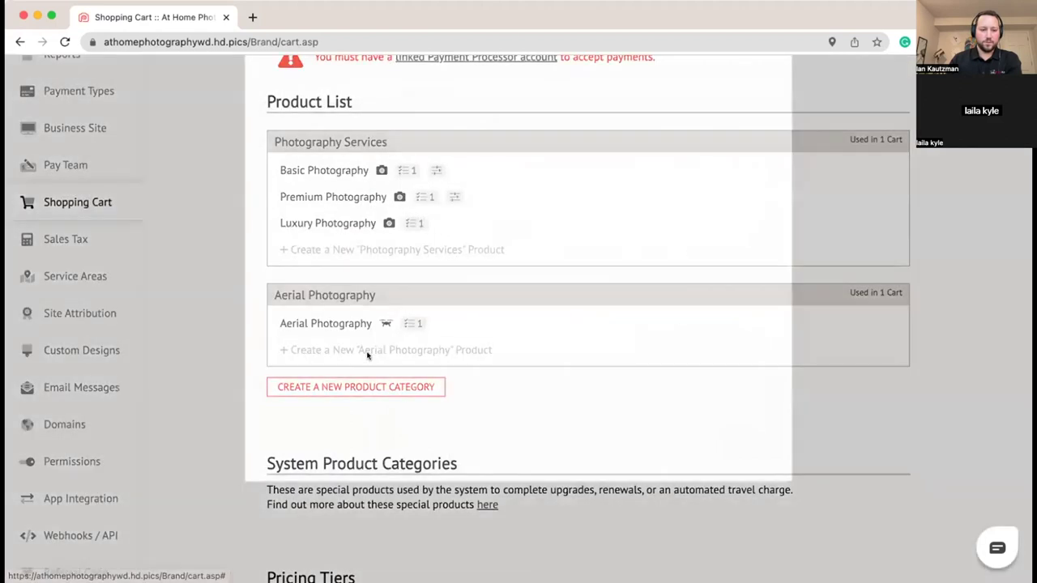
{"action": "left_click", "coordinate": [367, 353]}
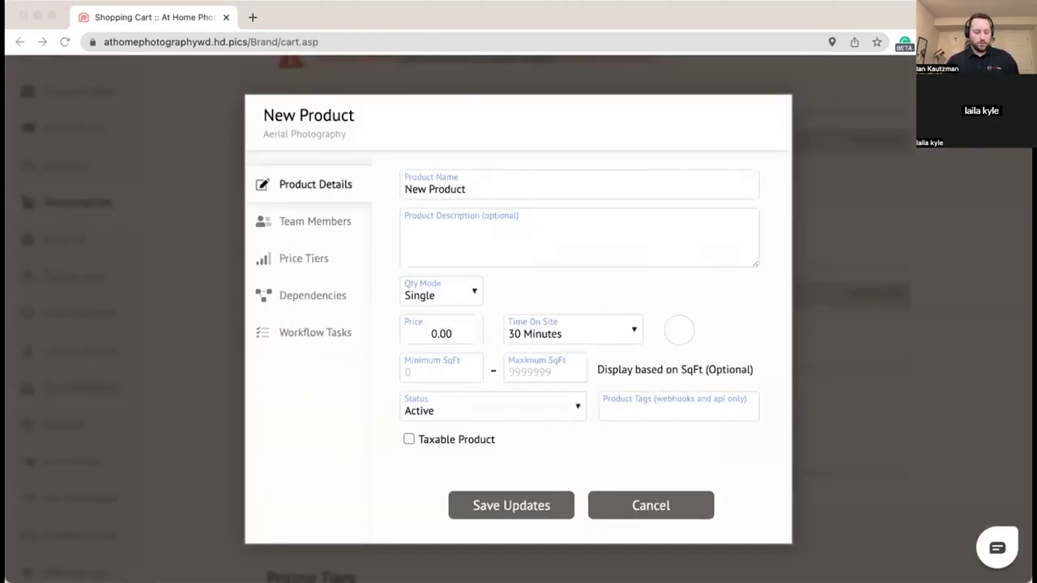
{"action": "left_click", "coordinate": [466, 177]}
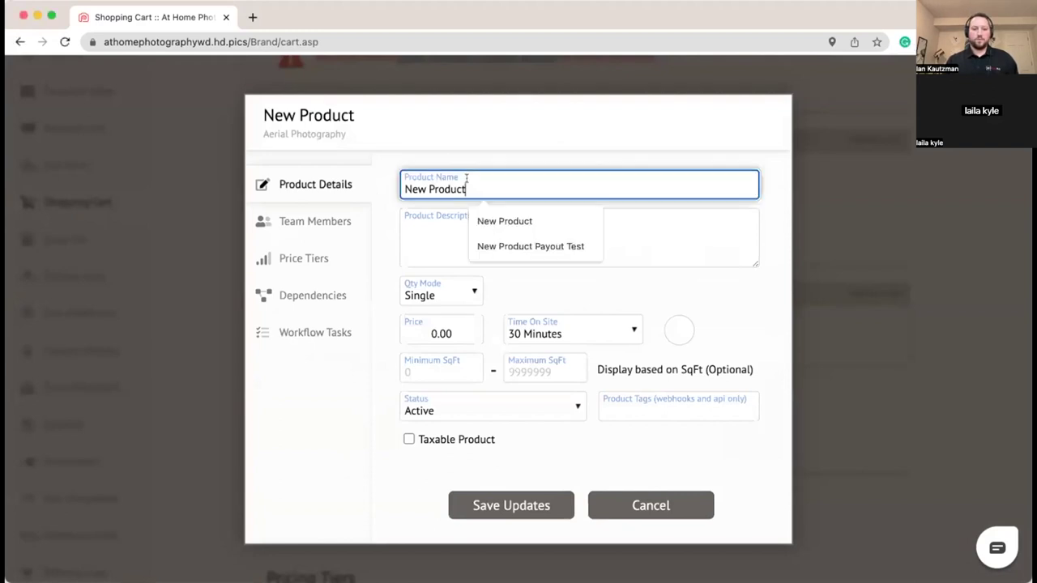
{"action": "key", "text": "super+a"}
{"action": "type", "text": "Aerial Photography - Add on"}
{"action": "left_click", "coordinate": [446, 235]}
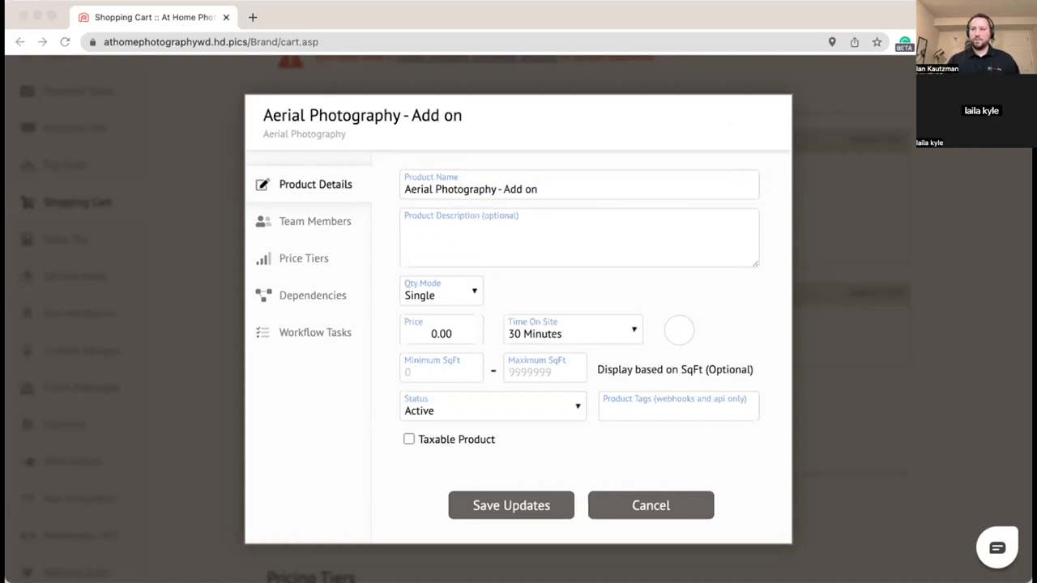
{"action": "left_click", "coordinate": [530, 243]}
{"action": "type", "text": "Add 5-10 exterior aerial images"}
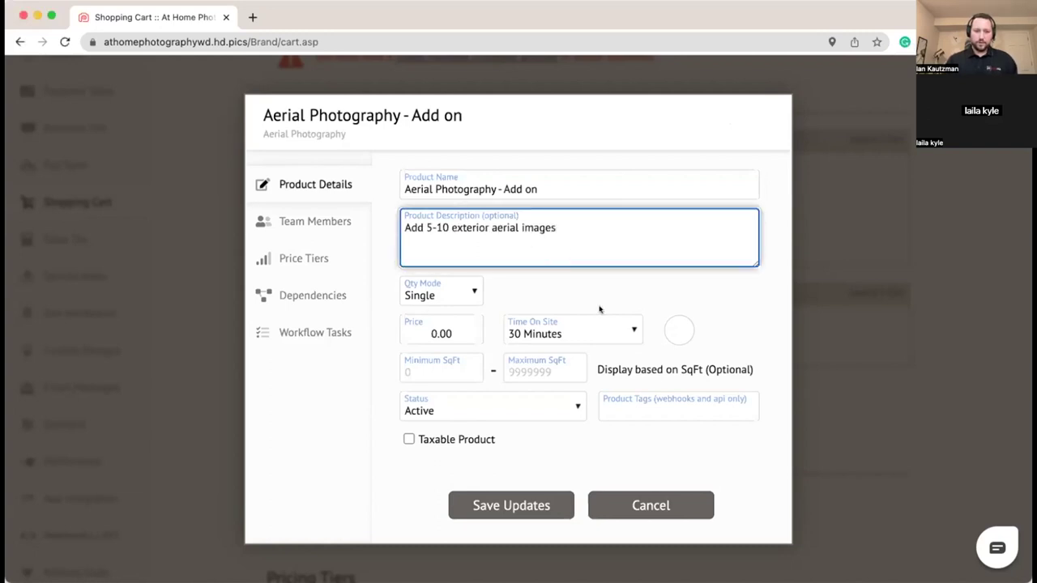
{"action": "left_click", "coordinate": [501, 305]}
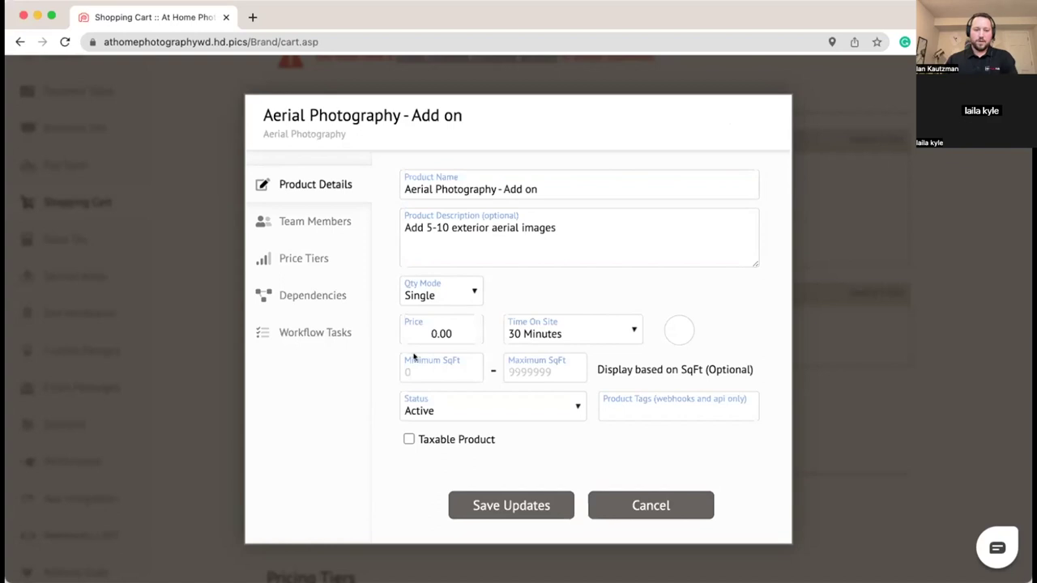
Step: Set the add-on's price to 99.00
{"action": "left_click", "coordinate": [459, 334]}
{"action": "key", "text": "BackSpace"}
{"action": "key", "text": "BackSpace"}
{"action": "key", "text": "BackSpace"}
{"action": "key", "text": "BackSpace"}
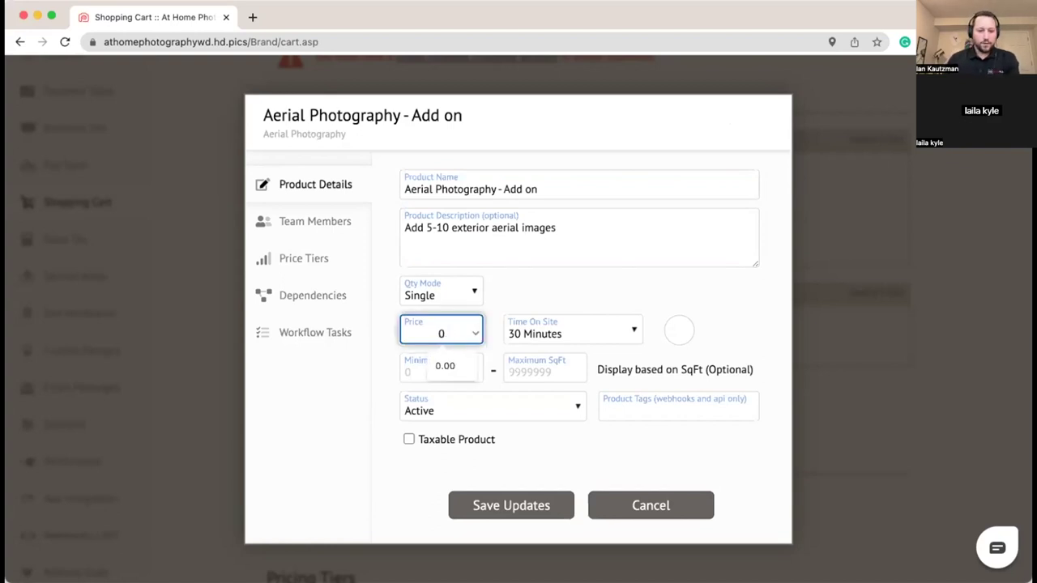
{"action": "type", "text": "99"}
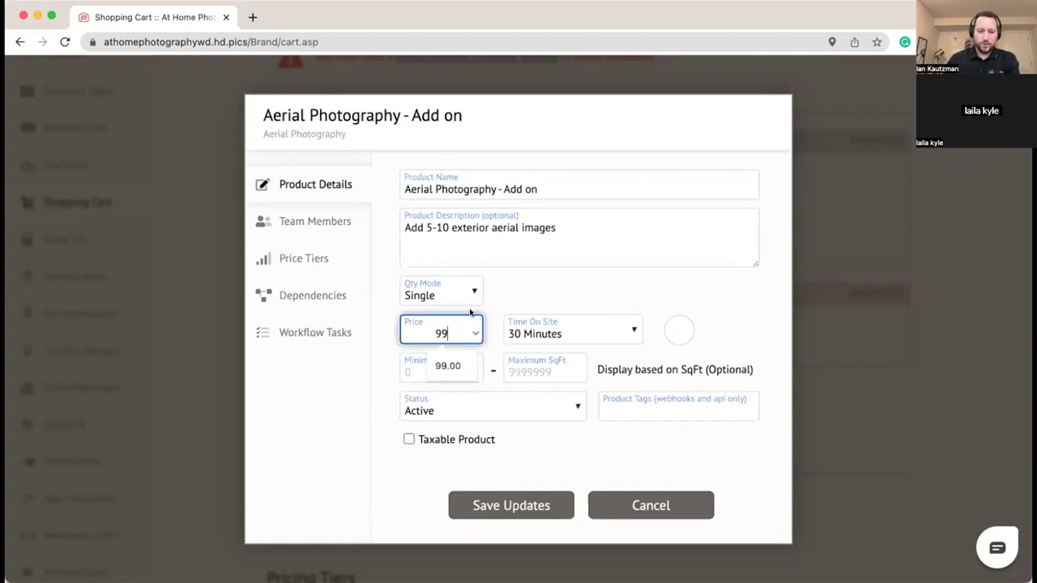
{"action": "left_click", "coordinate": [492, 303]}
Step: Set the add-on's time on site to 15 Minutes and give it a drone icon
{"action": "left_click", "coordinate": [556, 325]}
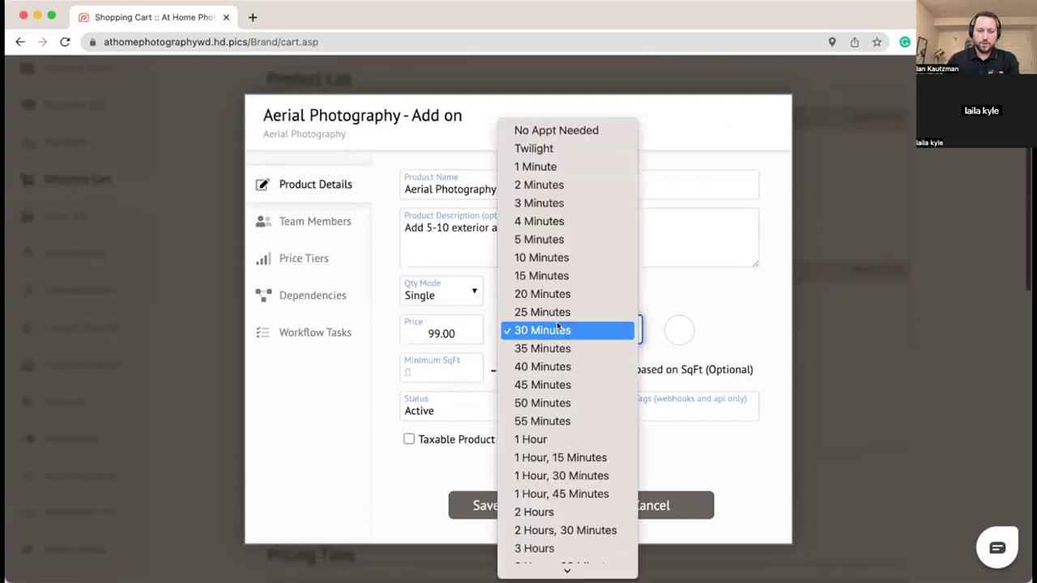
{"action": "left_click", "coordinate": [410, 332]}
{"action": "key", "text": "Up"}
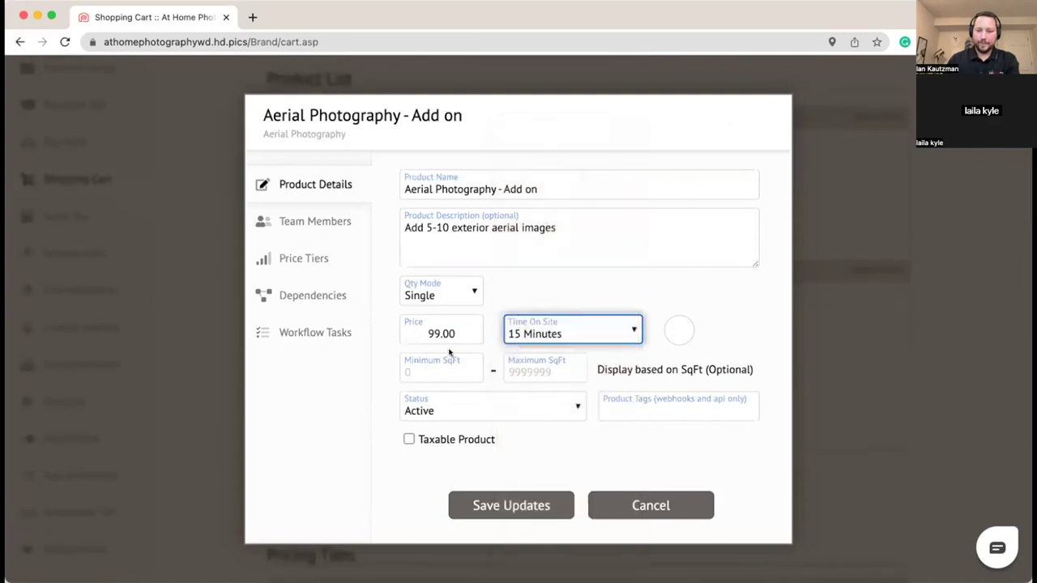
{"action": "left_click", "coordinate": [668, 327]}
{"action": "left_click", "coordinate": [678, 278]}
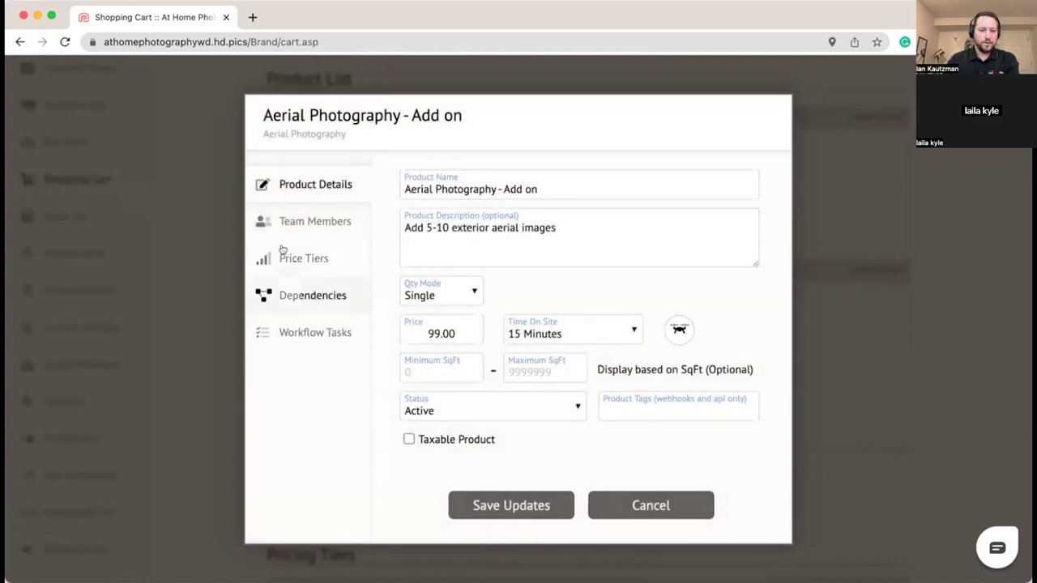
Step: Assign the third team member to the add-on with a 50.00 pay out
{"action": "left_click", "coordinate": [287, 217]}
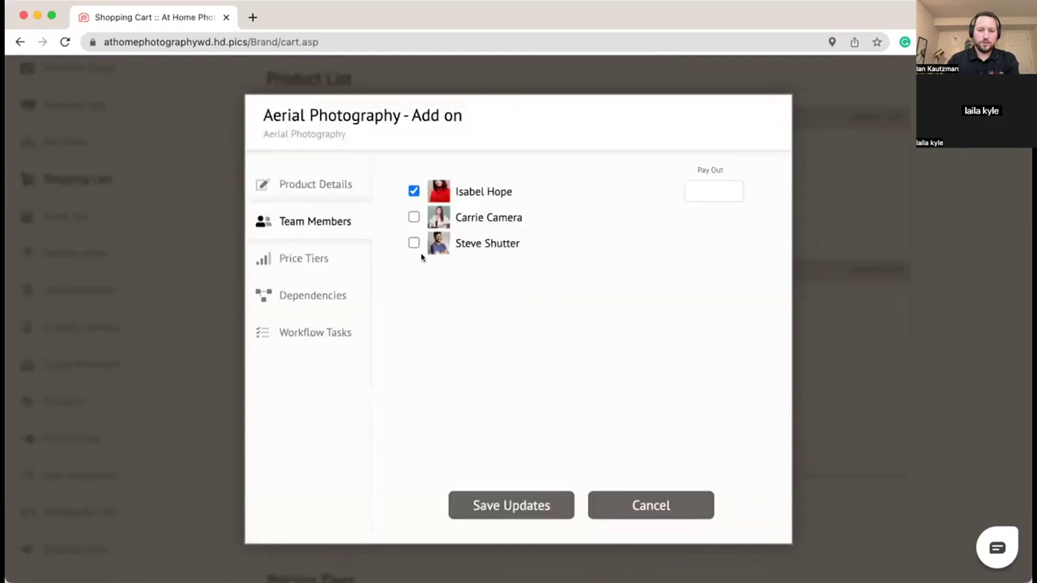
{"action": "left_click", "coordinate": [414, 243]}
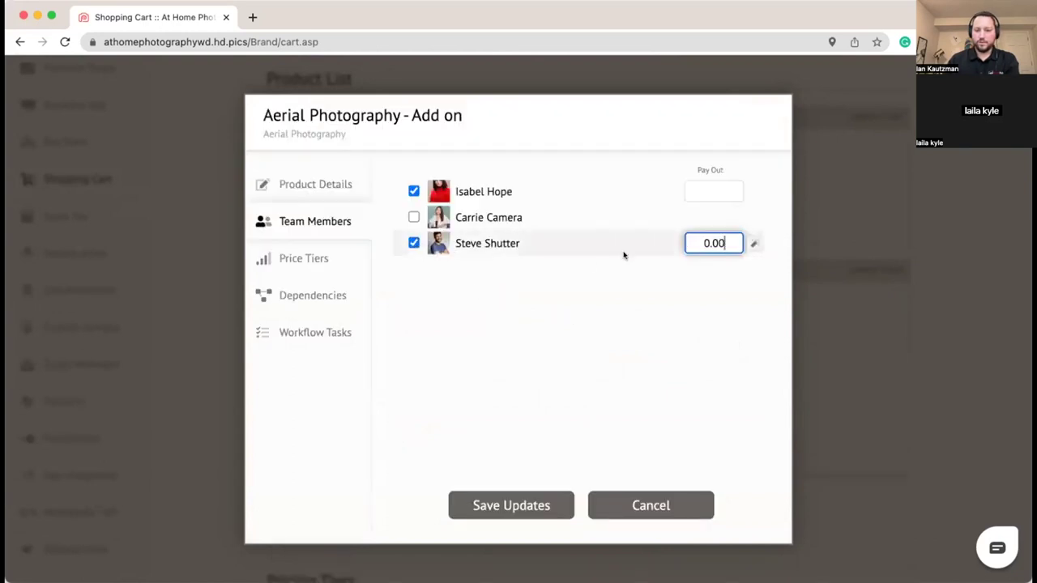
{"action": "key", "text": "BackSpace"}
{"action": "key", "text": "BackSpace"}
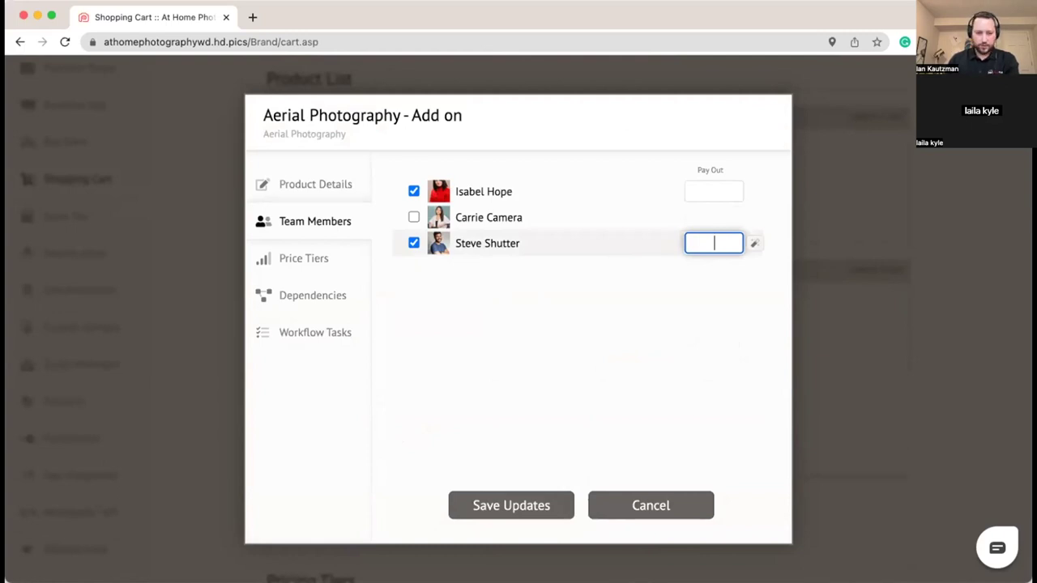
{"action": "type", "text": "50"}
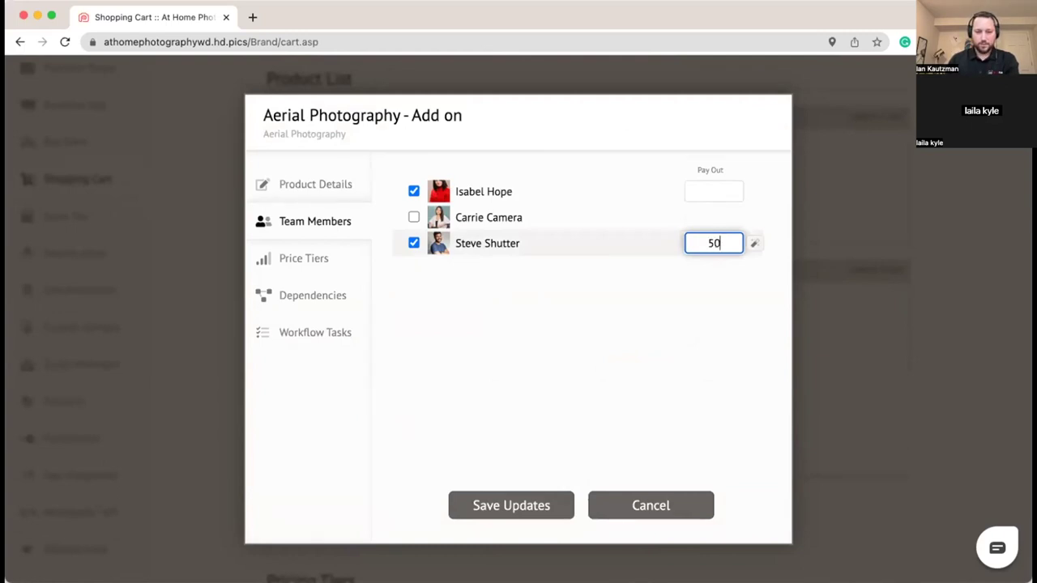
{"action": "left_click", "coordinate": [685, 280]}
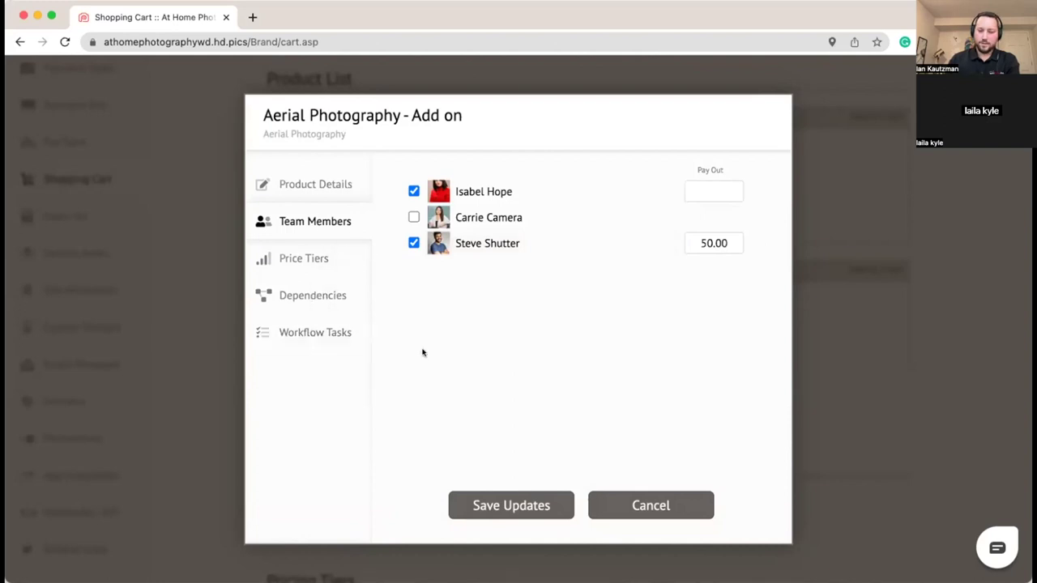
Step: Attach the Order Review and Delivery workflow task to the add-on
{"action": "left_click", "coordinate": [324, 332]}
{"action": "left_click", "coordinate": [413, 192]}
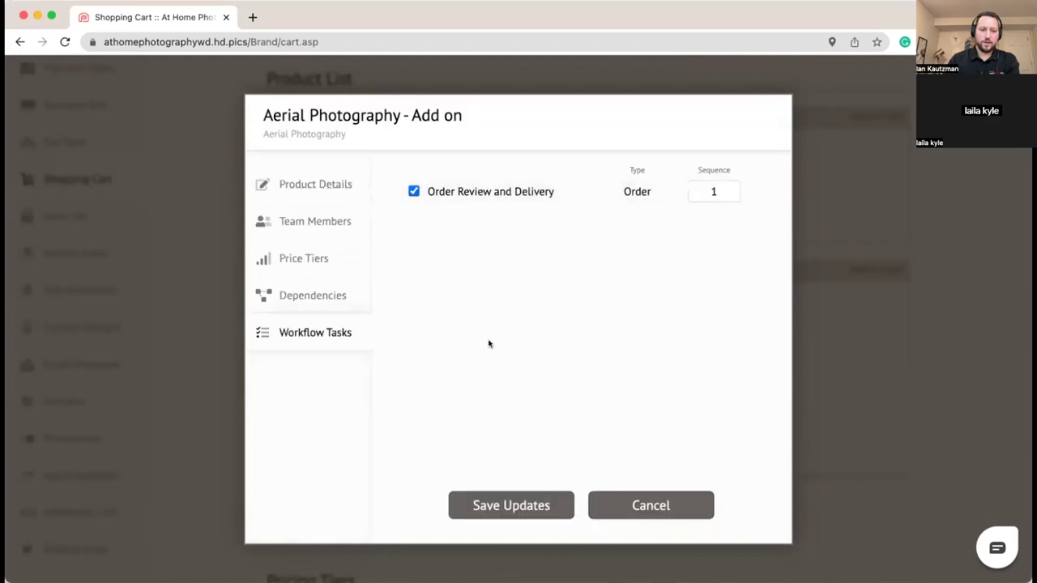
{"action": "left_click", "coordinate": [293, 290]}
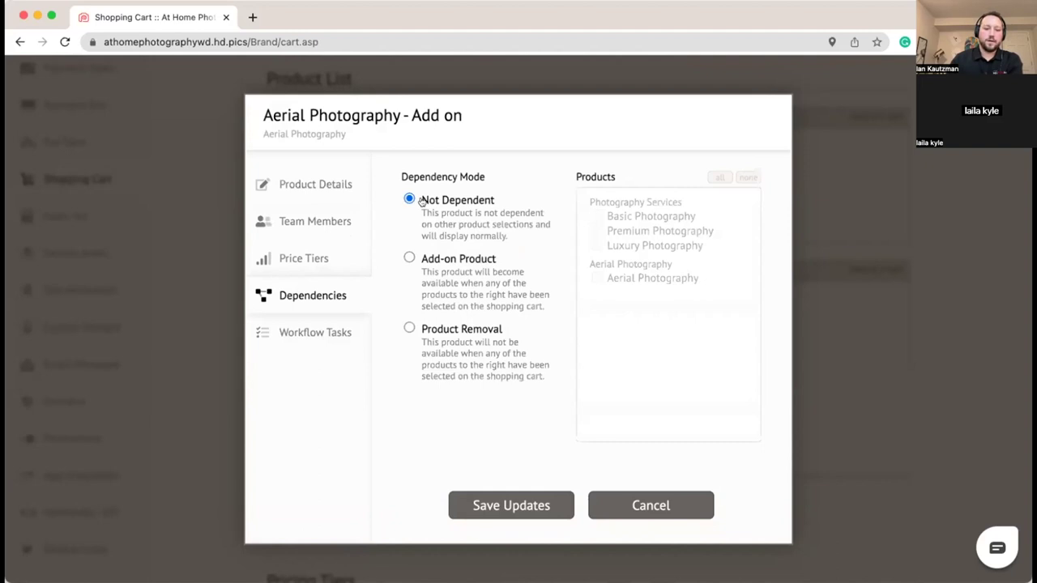
Step: Make it an Add-on Product linked to Basic, Premium and Luxury Photography
{"action": "left_click", "coordinate": [409, 258]}
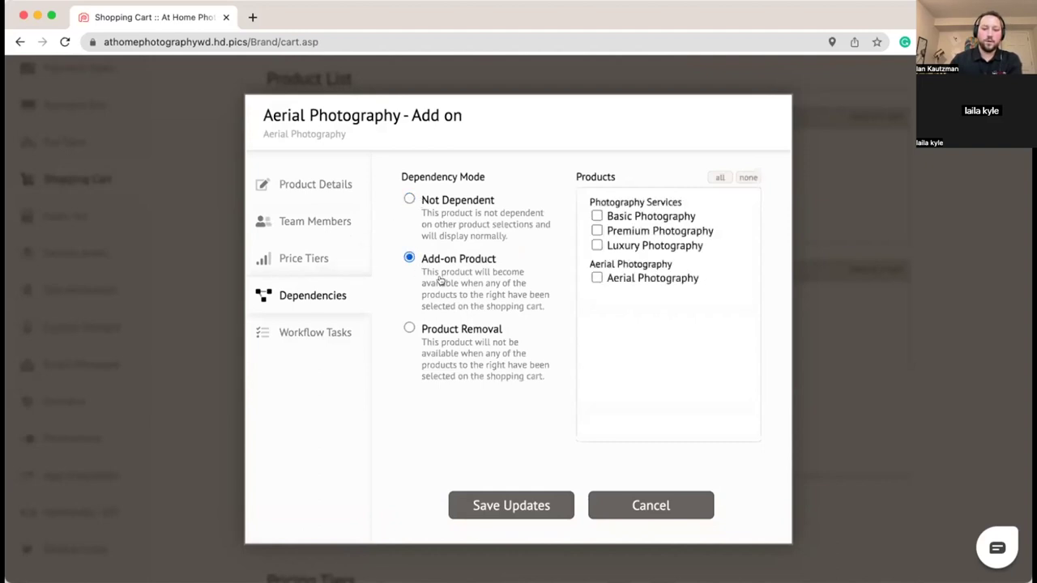
{"action": "left_click", "coordinate": [597, 215]}
{"action": "left_click", "coordinate": [597, 230]}
{"action": "left_click", "coordinate": [597, 245]}
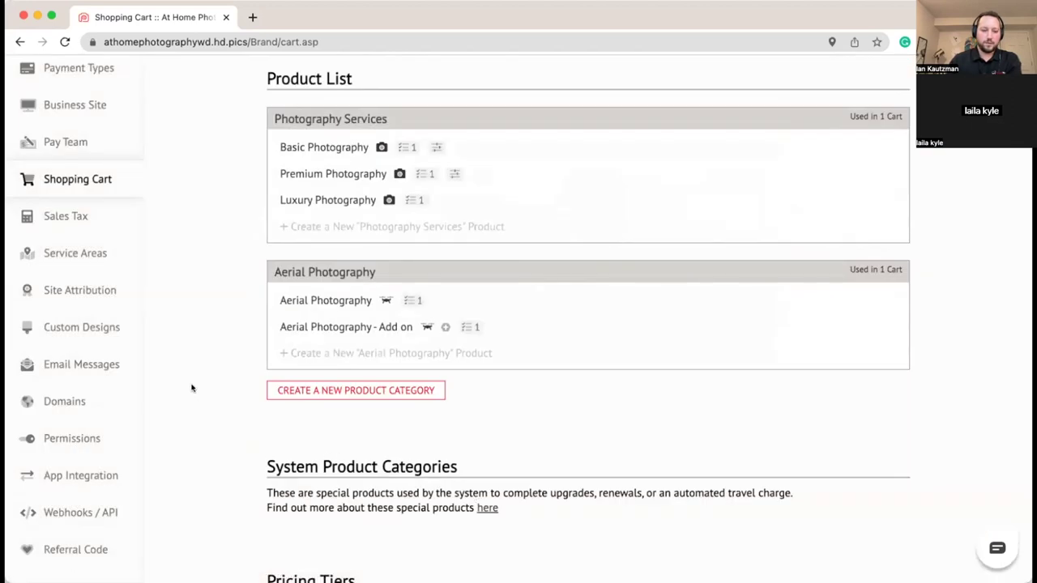
Step: Give Aerial Photography a Product Removal dependency on Basic, Premium and Luxury Photography
{"action": "left_click", "coordinate": [311, 299]}
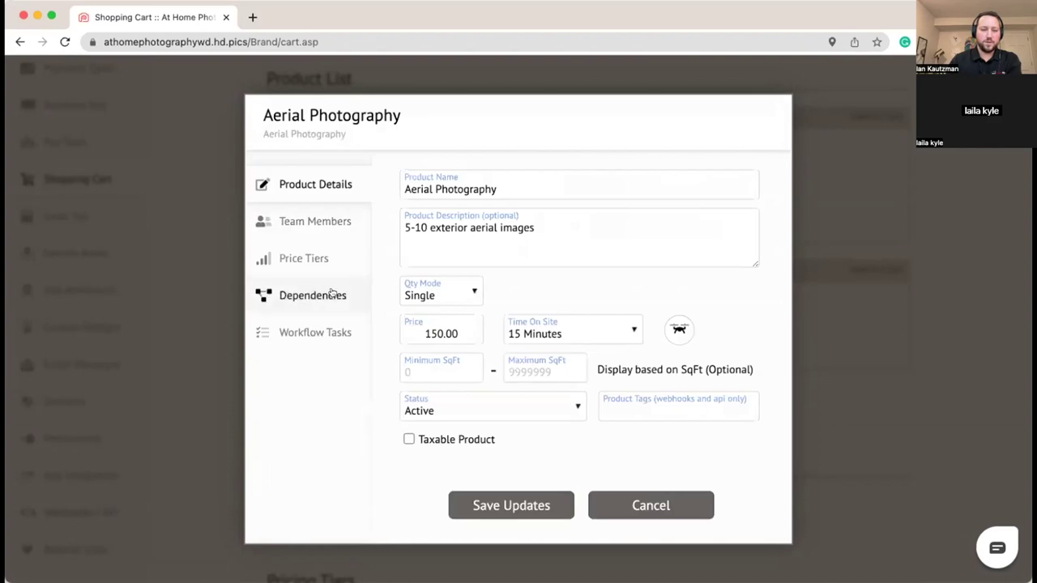
{"action": "left_click", "coordinate": [332, 294]}
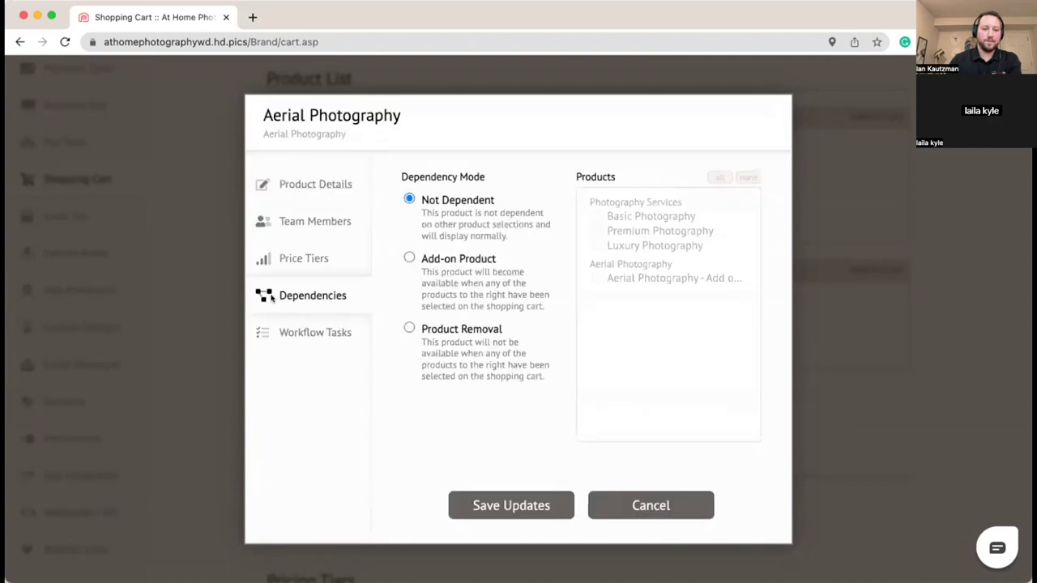
{"action": "left_click", "coordinate": [407, 327]}
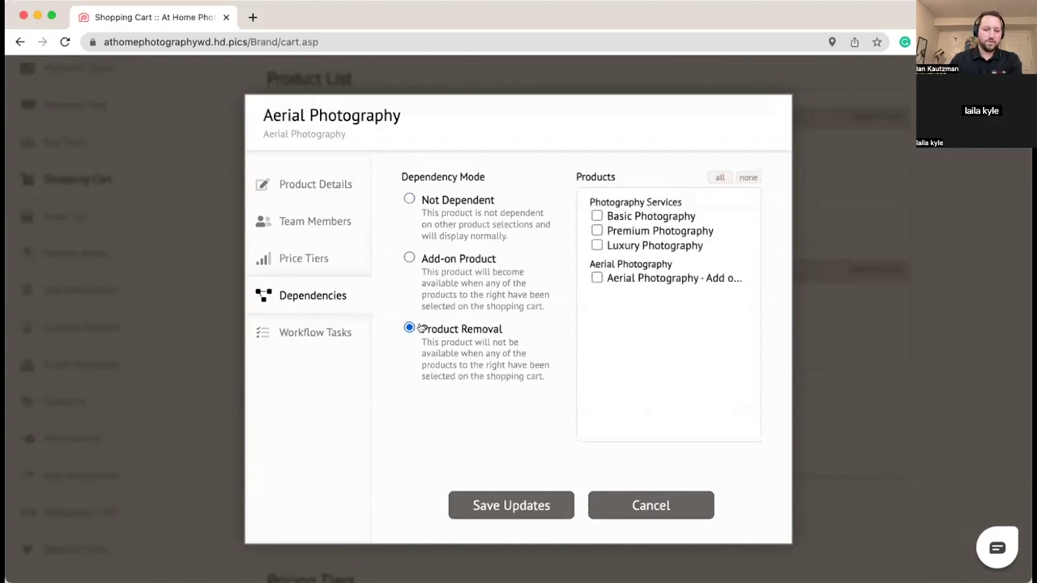
{"action": "left_click", "coordinate": [597, 216]}
{"action": "left_click", "coordinate": [598, 230]}
{"action": "left_click", "coordinate": [597, 246]}
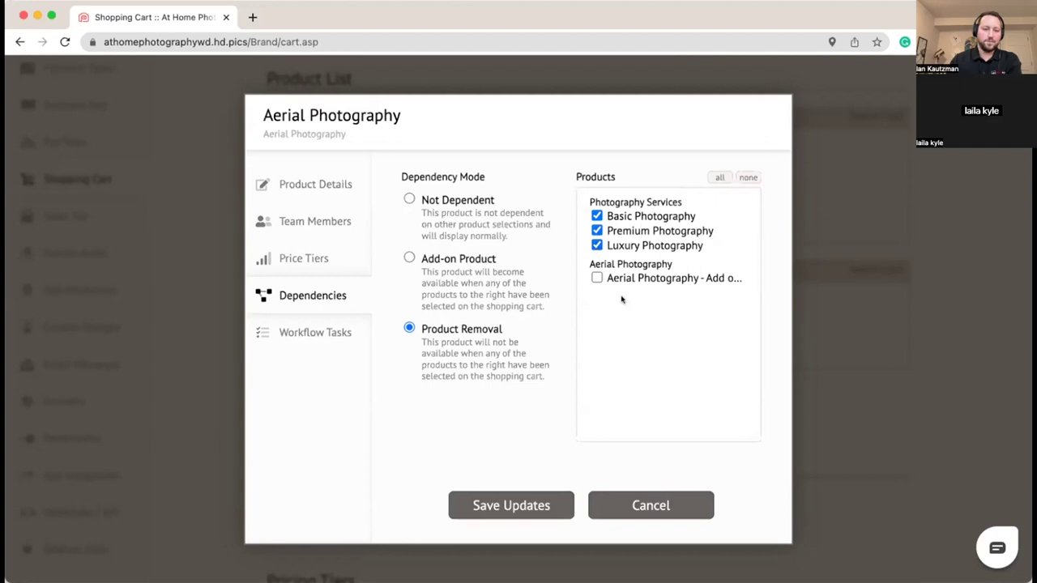
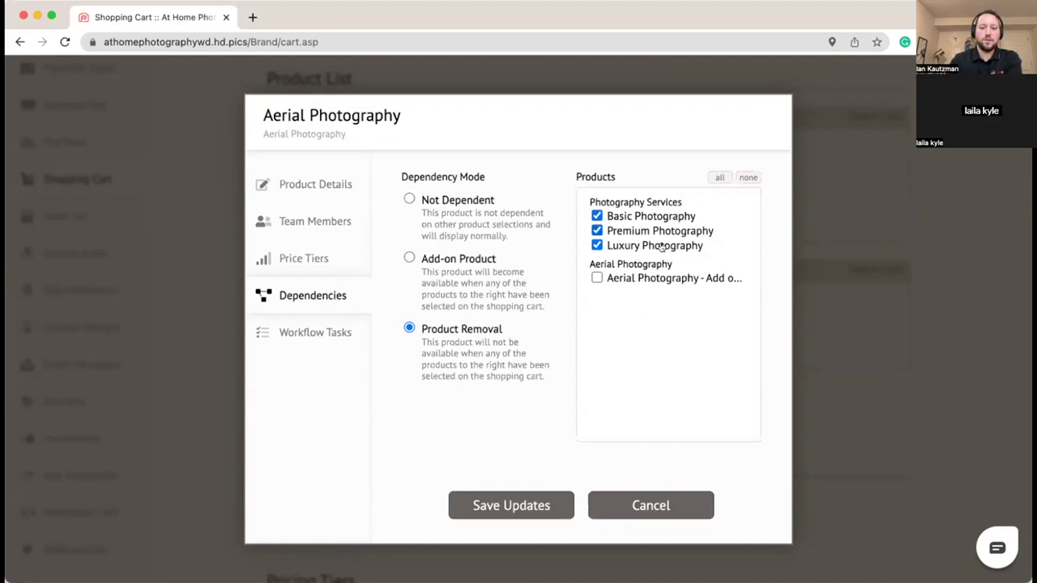
Step: Save the Aerial Photography product's removal dependency settings
{"action": "left_click", "coordinate": [503, 505]}
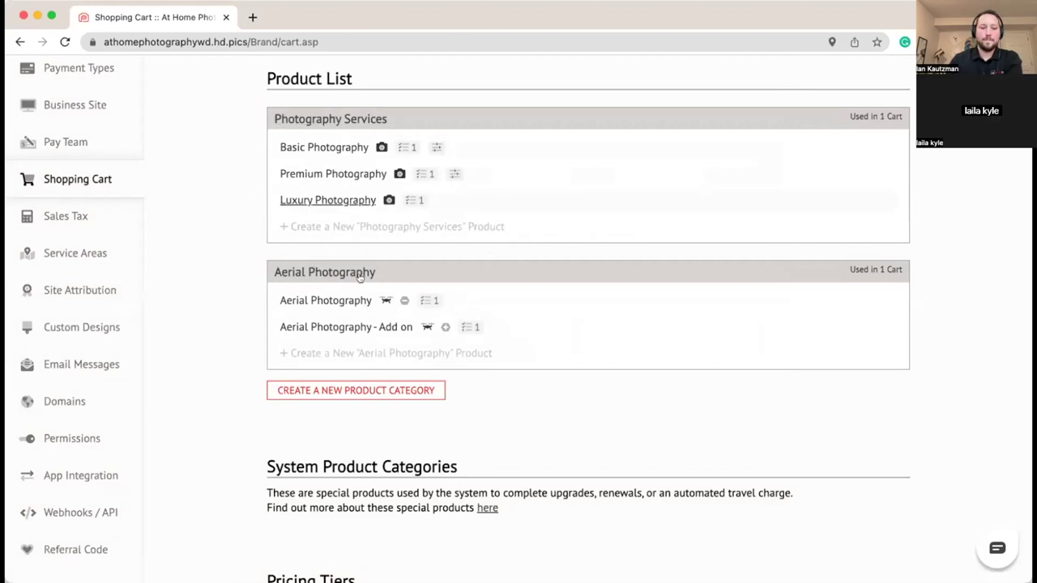
{"action": "scroll", "coordinate": [267, 234], "scroll_direction": "down", "scroll_amount": 1}
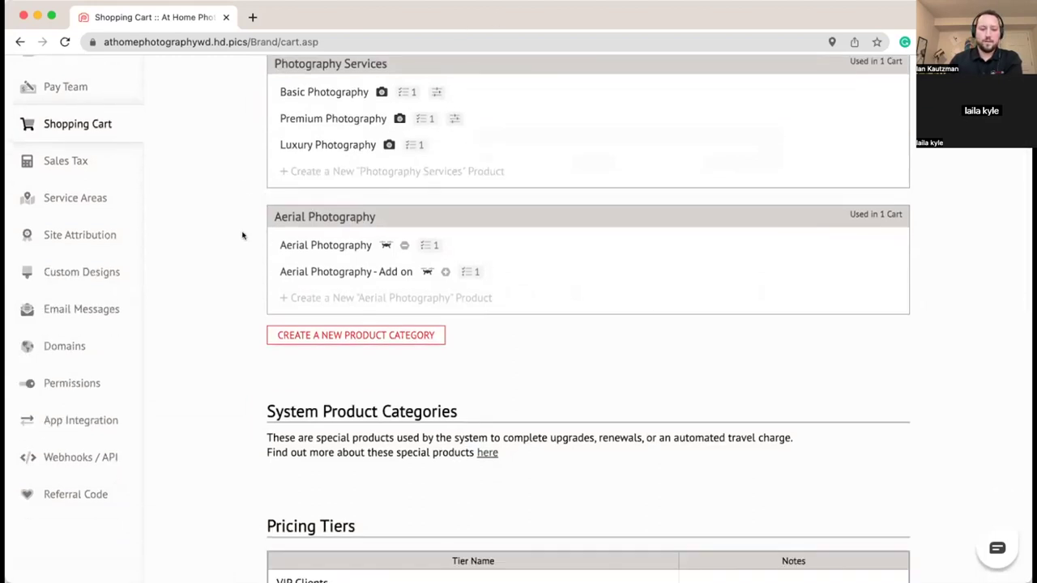
{"action": "scroll", "coordinate": [242, 234], "scroll_direction": "down", "scroll_amount": 1}
{"action": "scroll", "coordinate": [241, 234], "scroll_direction": "up", "scroll_amount": 6}
Step: Reload the Shopping Cart settings page and scroll to Project Detail Questions
{"action": "key", "text": "super+r"}
{"action": "scroll", "coordinate": [199, 264], "scroll_direction": "down", "scroll_amount": 10}
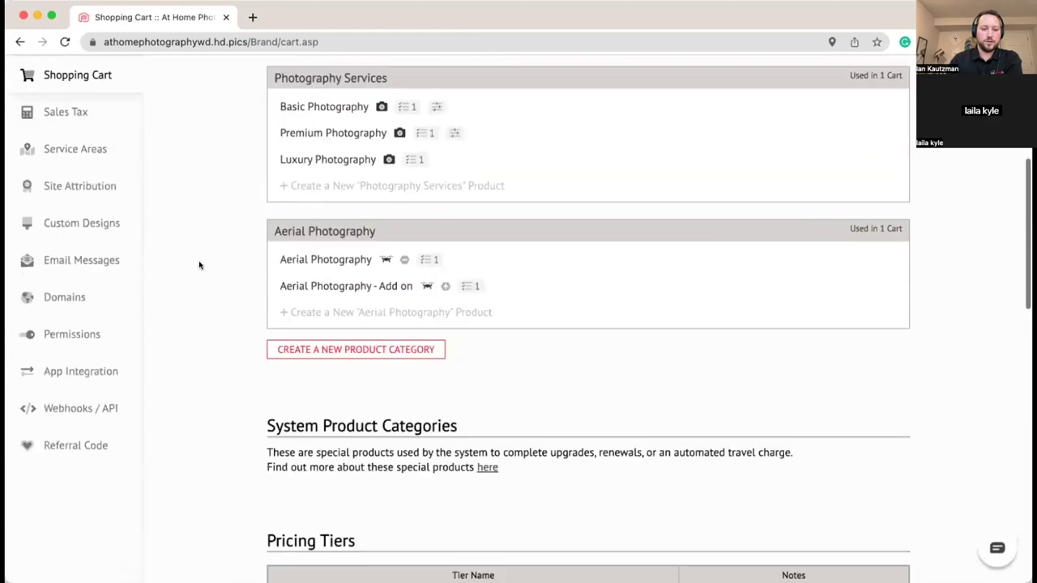
{"action": "scroll", "coordinate": [199, 265], "scroll_direction": "down", "scroll_amount": 1}
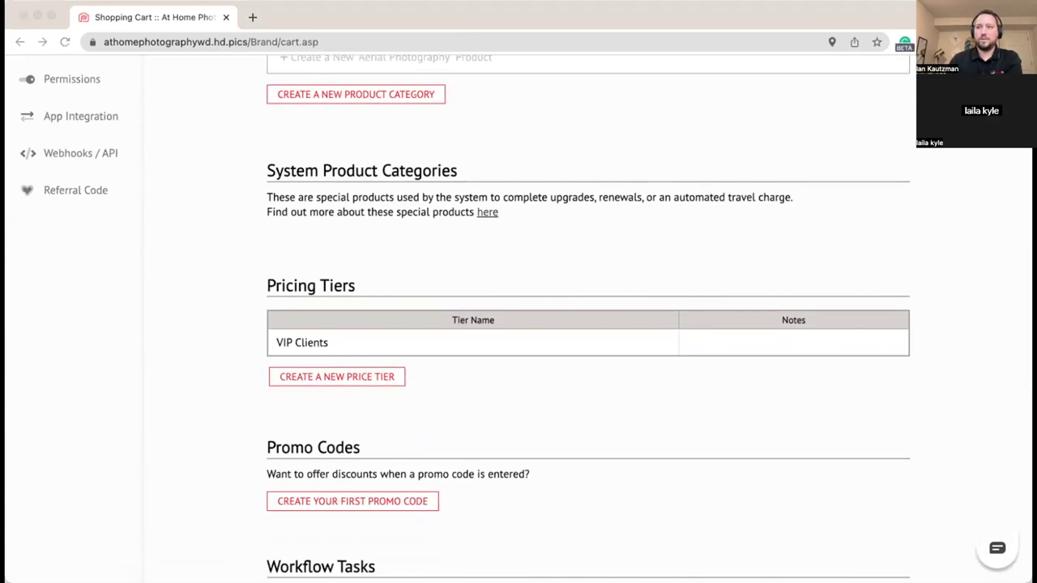
{"action": "scroll", "coordinate": [240, 352], "scroll_direction": "down", "scroll_amount": 10}
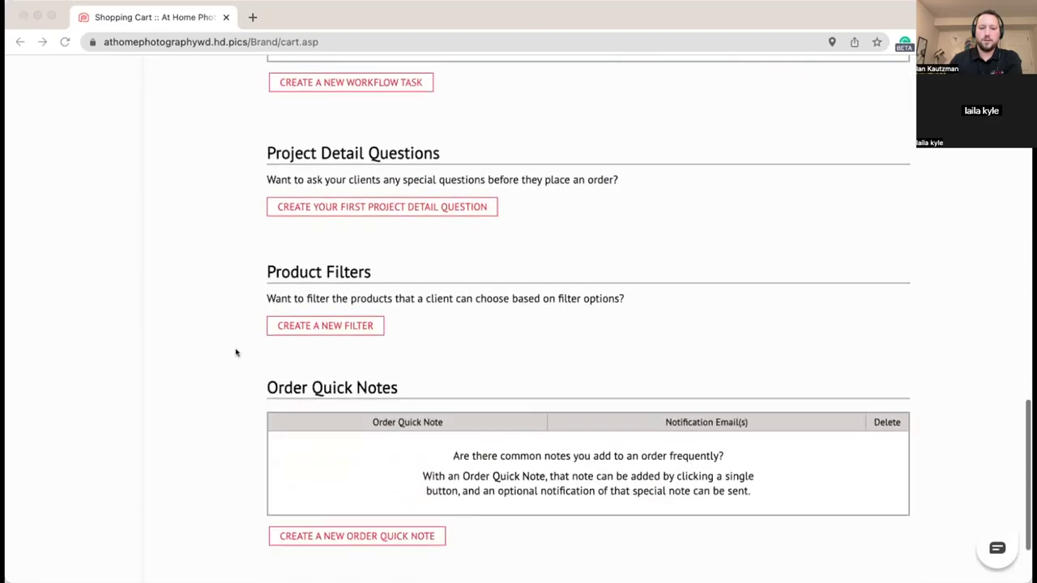
{"action": "scroll", "coordinate": [236, 352], "scroll_direction": "up", "scroll_amount": 2}
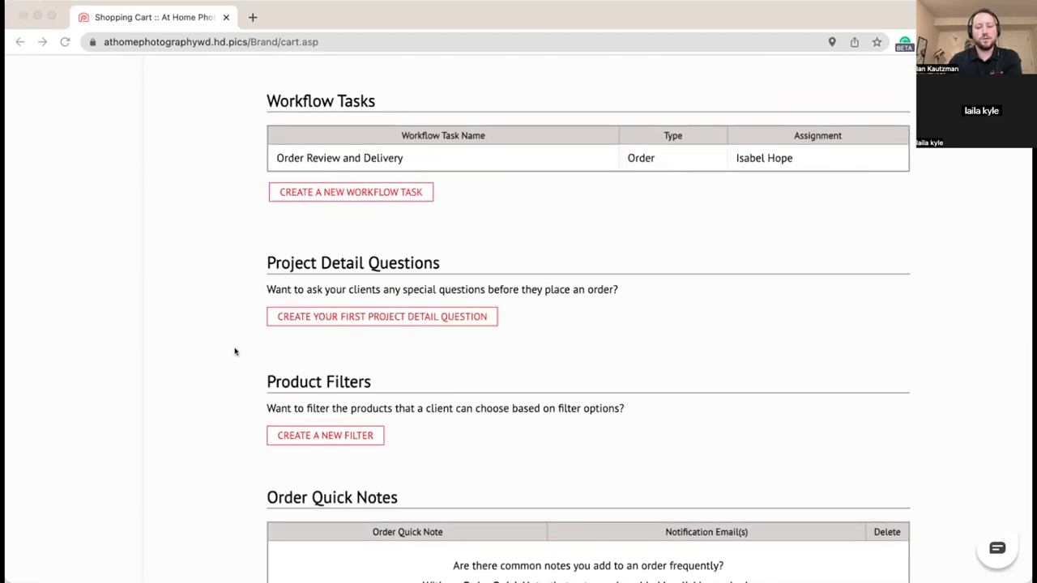
Step: Start a new project detail question set to be asked every time
{"action": "left_click", "coordinate": [376, 314]}
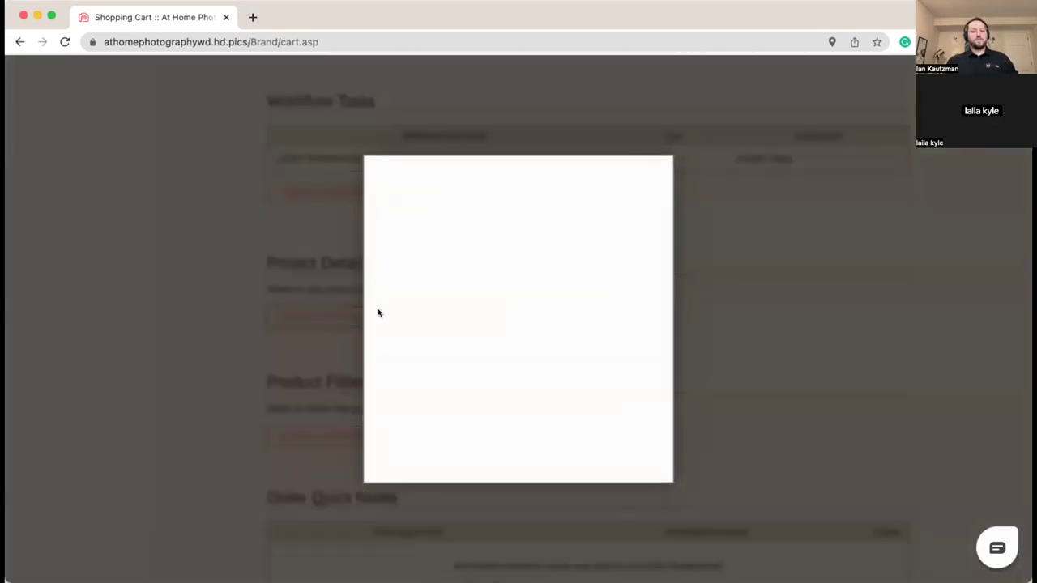
{"action": "left_click", "coordinate": [466, 308]}
{"action": "left_click", "coordinate": [356, 300]}
{"action": "left_click", "coordinate": [360, 296]}
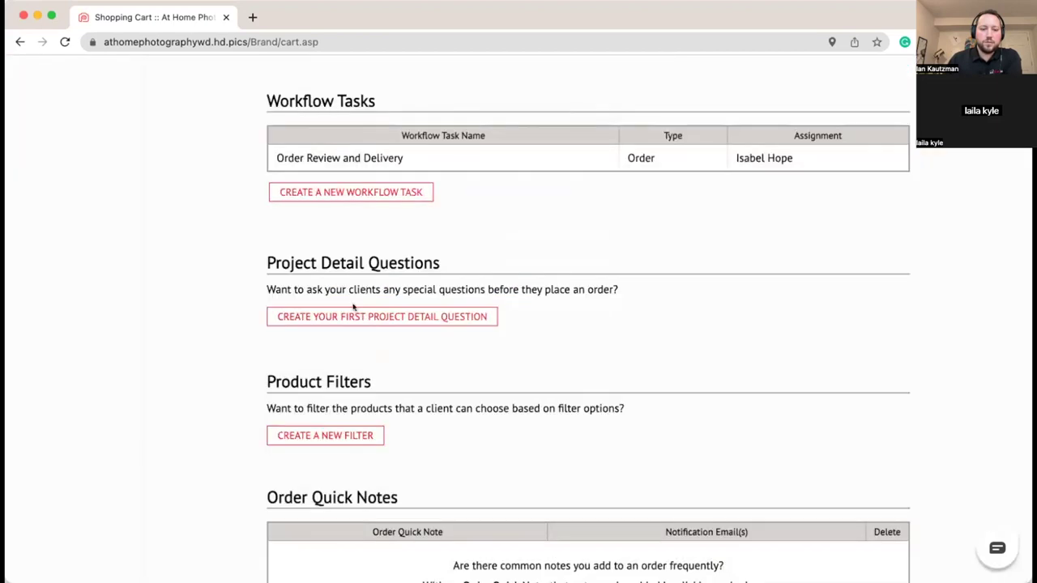
{"action": "left_click", "coordinate": [299, 318]}
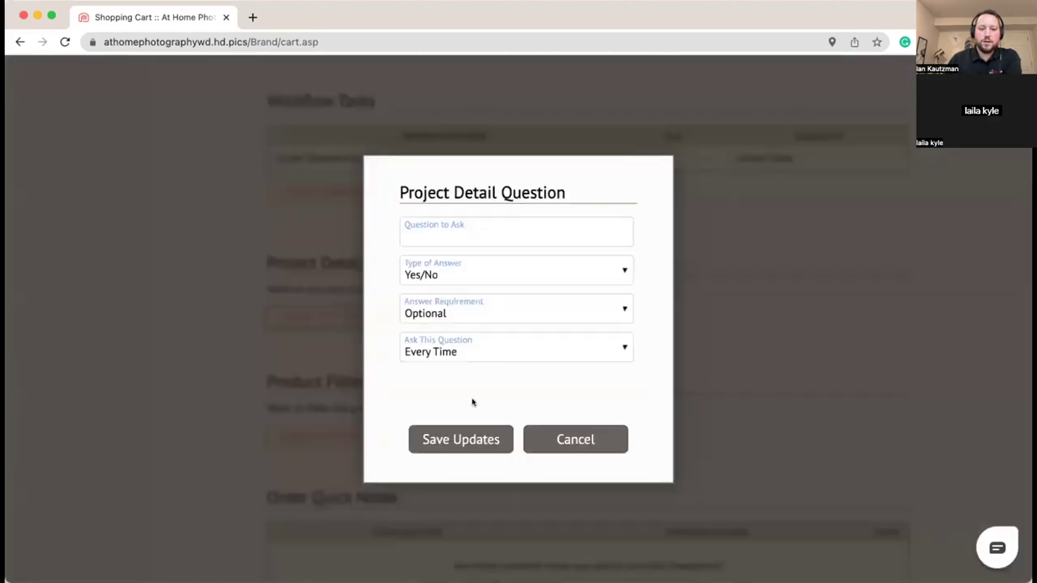
{"action": "left_click", "coordinate": [505, 347]}
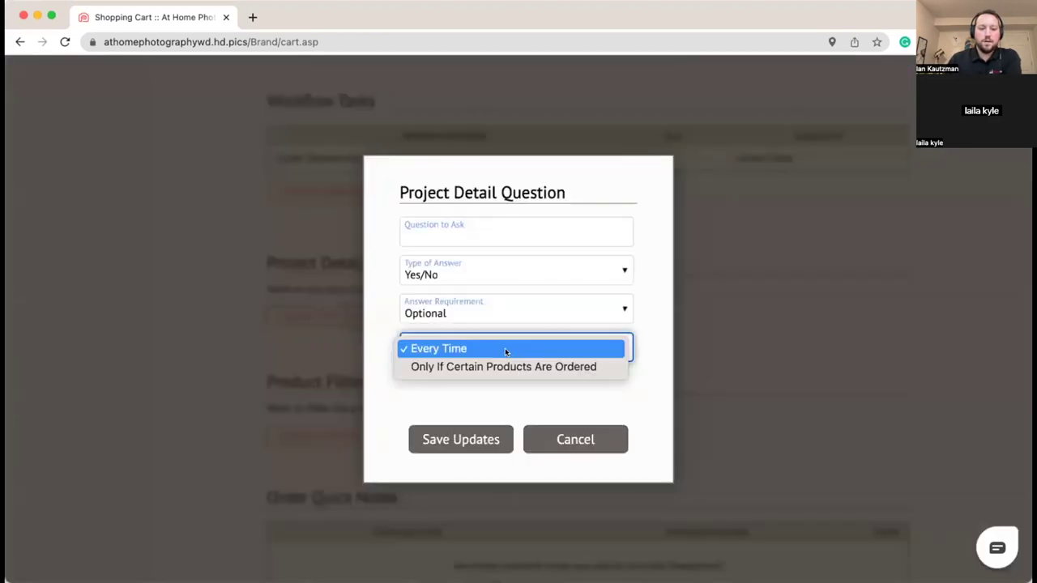
{"action": "left_click", "coordinate": [562, 367]}
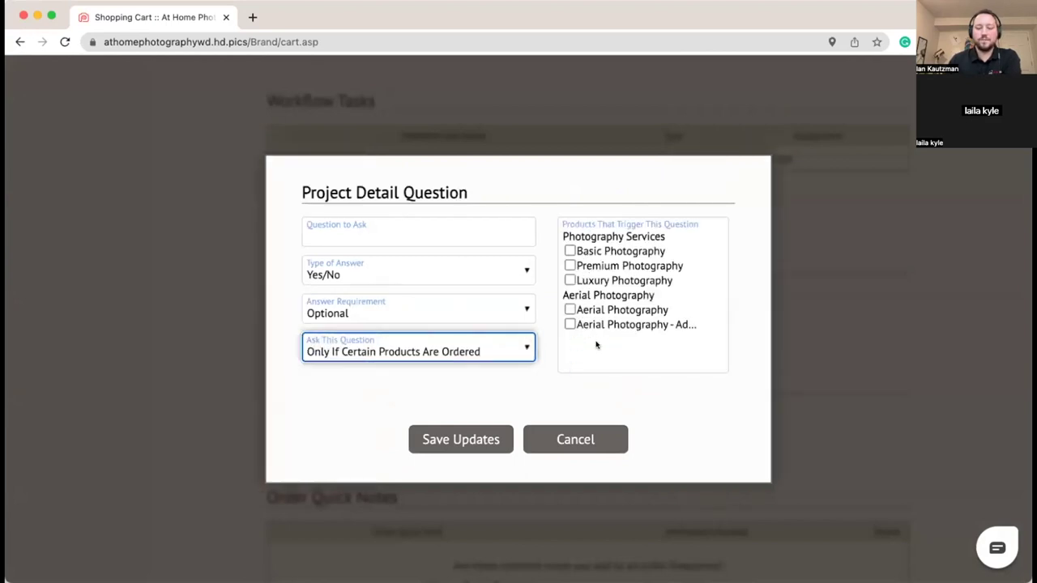
{"action": "left_click", "coordinate": [483, 353]}
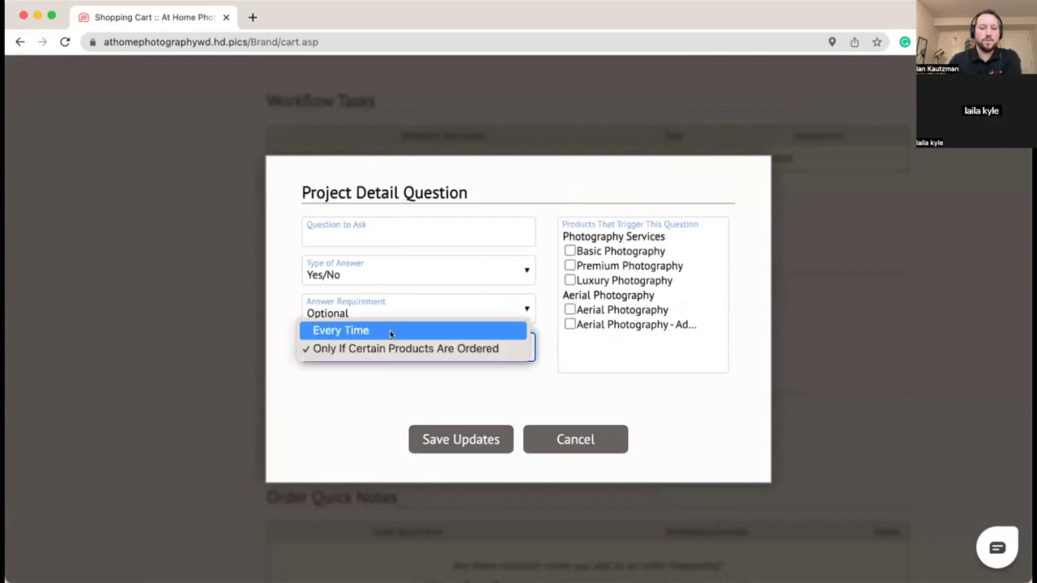
{"action": "left_click", "coordinate": [390, 331]}
{"action": "left_click", "coordinate": [457, 390]}
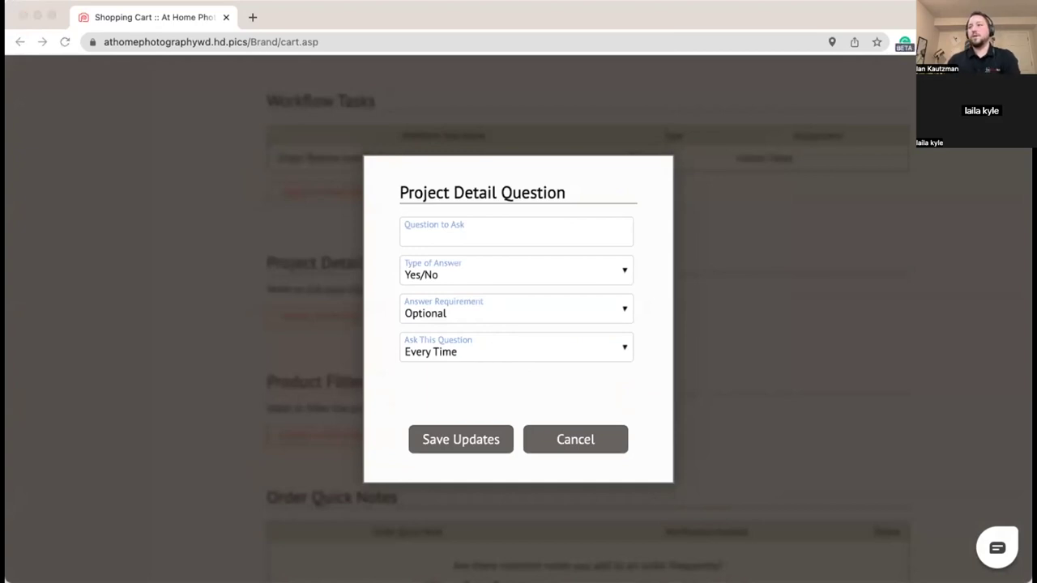
Step: Enter 'Is the home vacant?' as a required Yes/No question and save it
{"action": "left_click", "coordinate": [456, 235]}
{"action": "type", "text": "Is the home vacant?"}
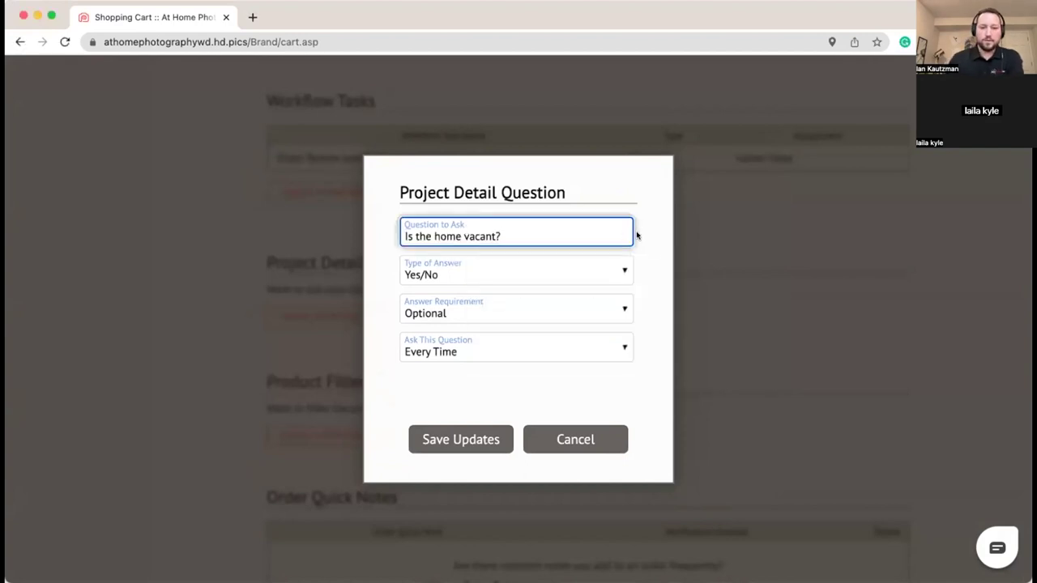
{"action": "left_click", "coordinate": [637, 235]}
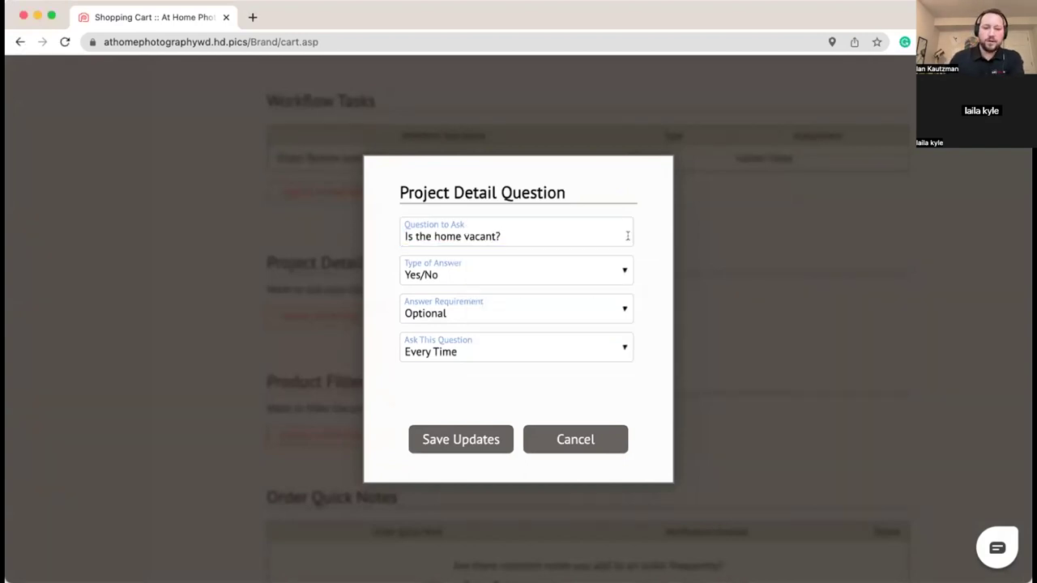
{"action": "left_click", "coordinate": [491, 277]}
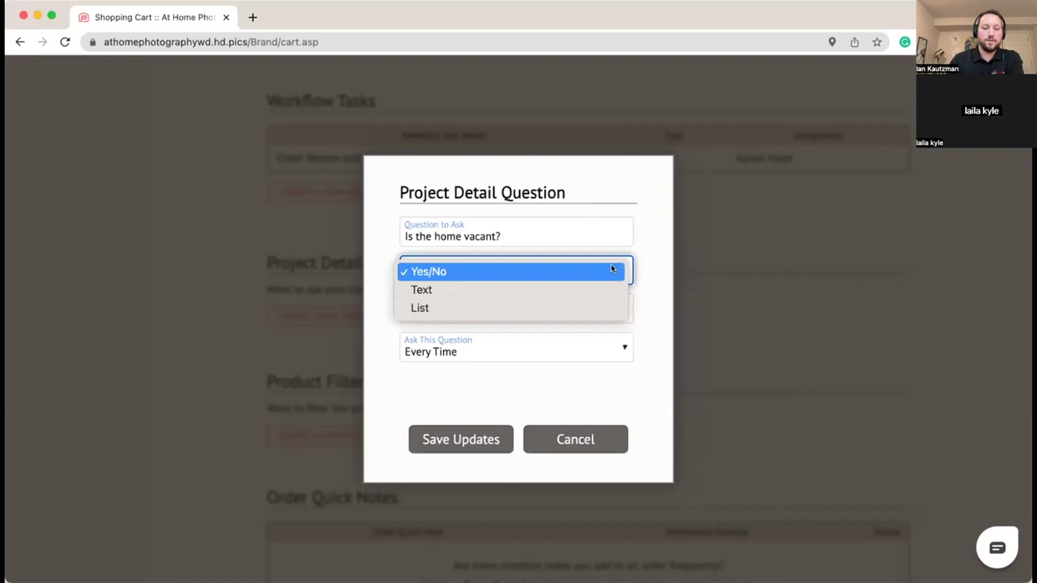
{"action": "left_click", "coordinate": [470, 307]}
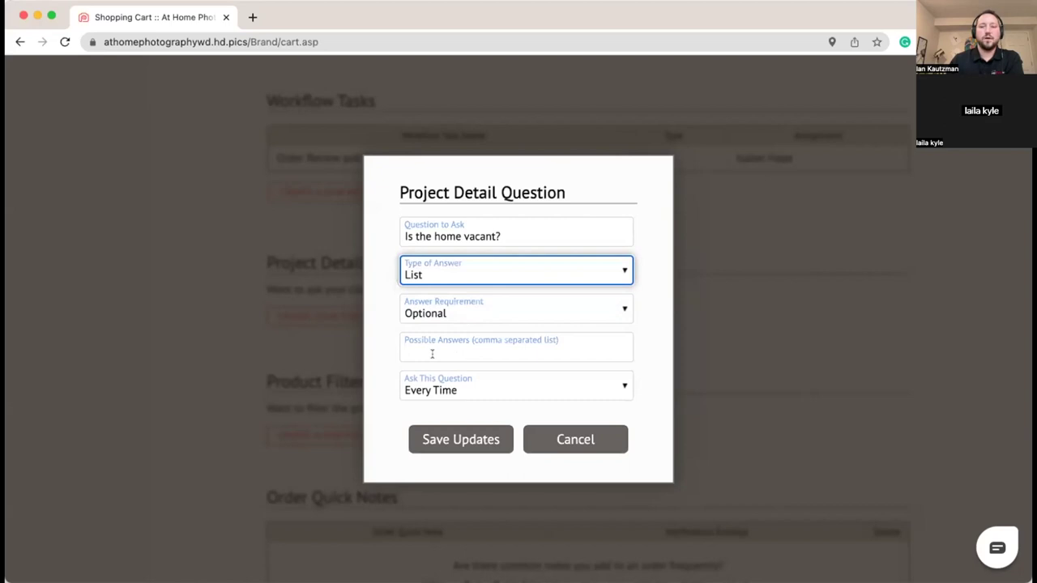
{"action": "left_click", "coordinate": [506, 277]}
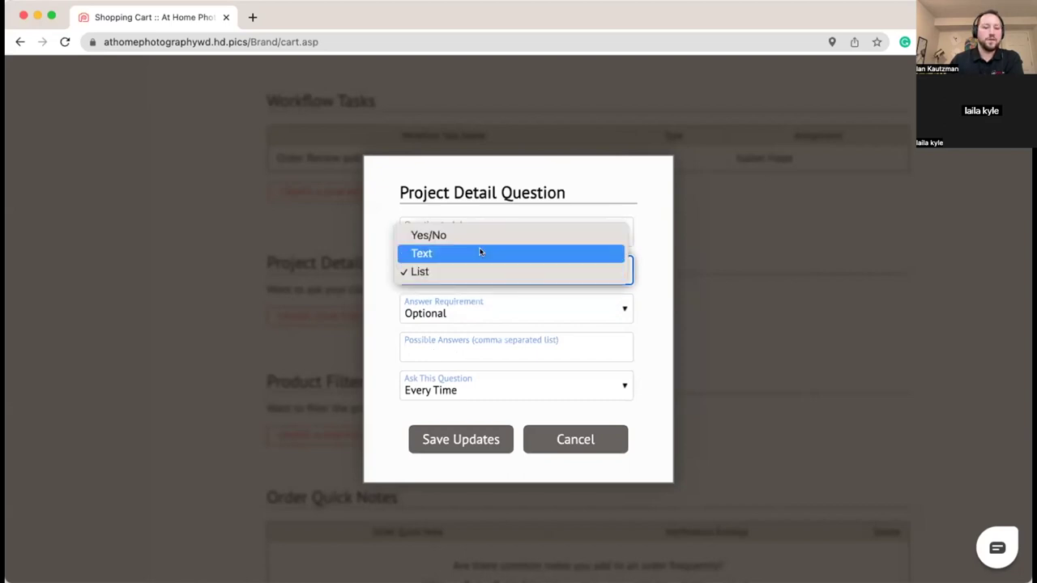
{"action": "left_click", "coordinate": [470, 234]}
{"action": "left_click", "coordinate": [650, 267]}
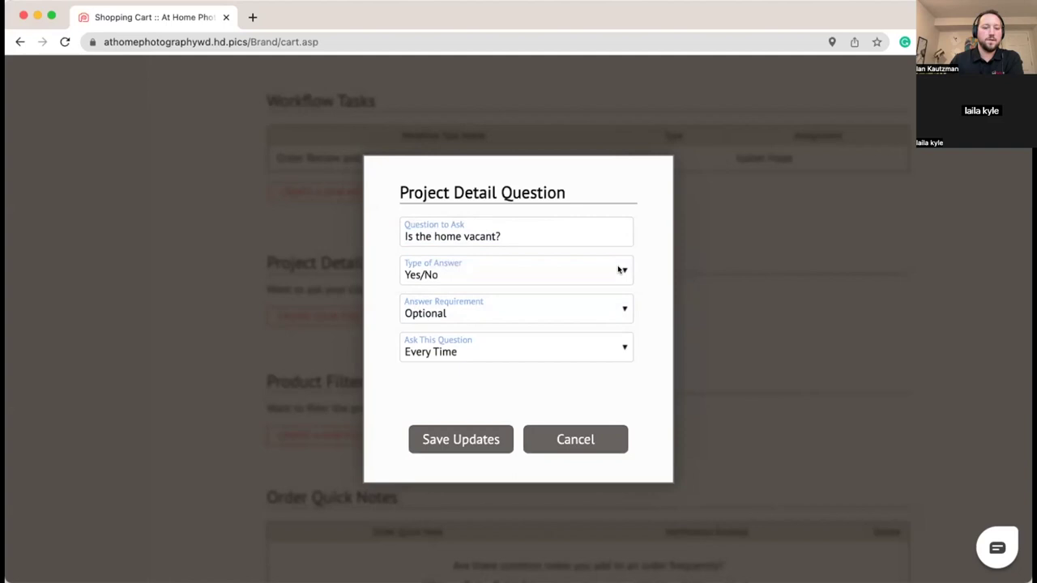
{"action": "left_click", "coordinate": [468, 310]}
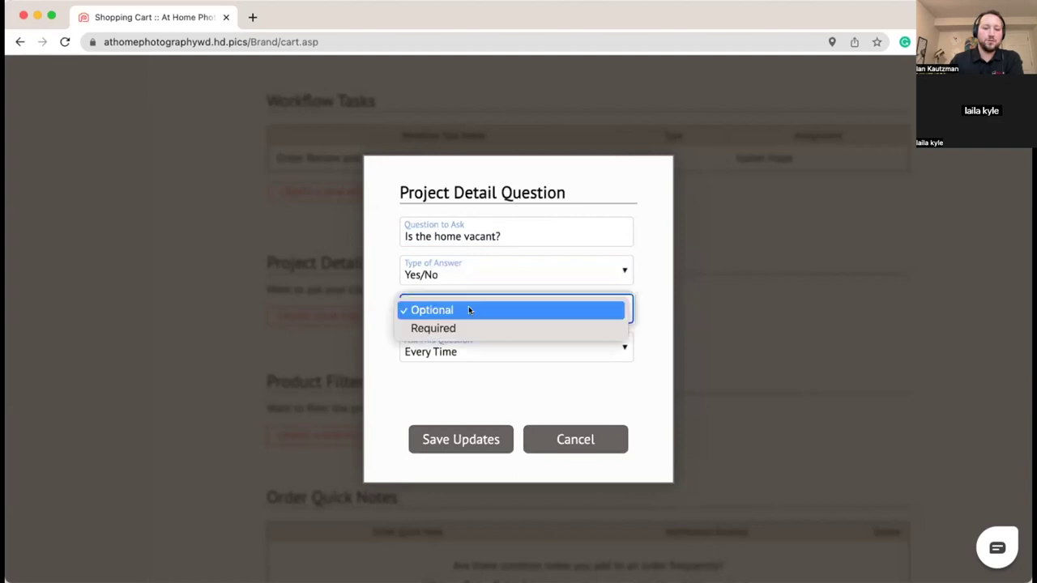
{"action": "left_click", "coordinate": [423, 327]}
{"action": "left_click", "coordinate": [390, 245]}
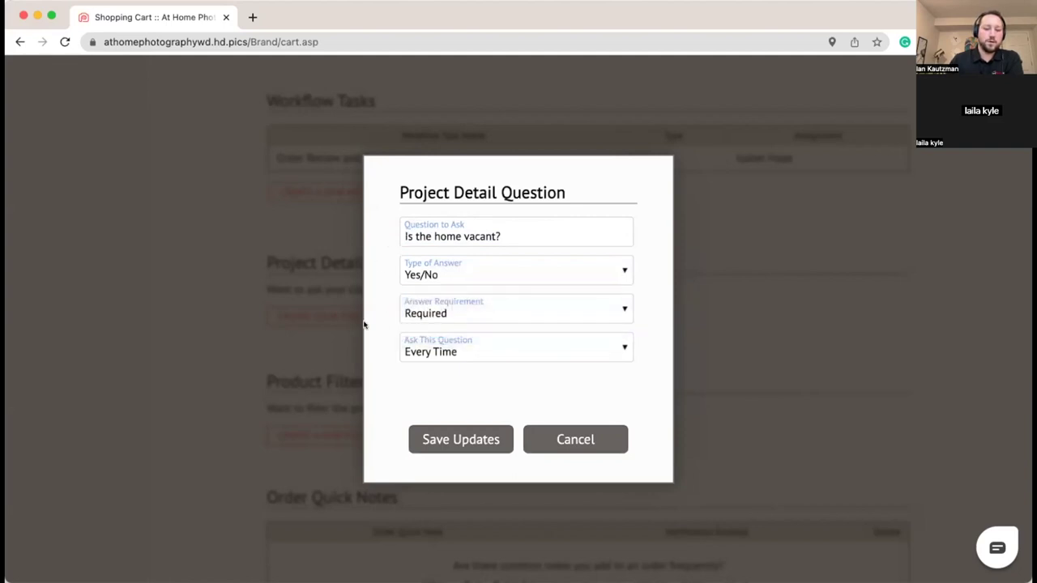
{"action": "left_click", "coordinate": [430, 438]}
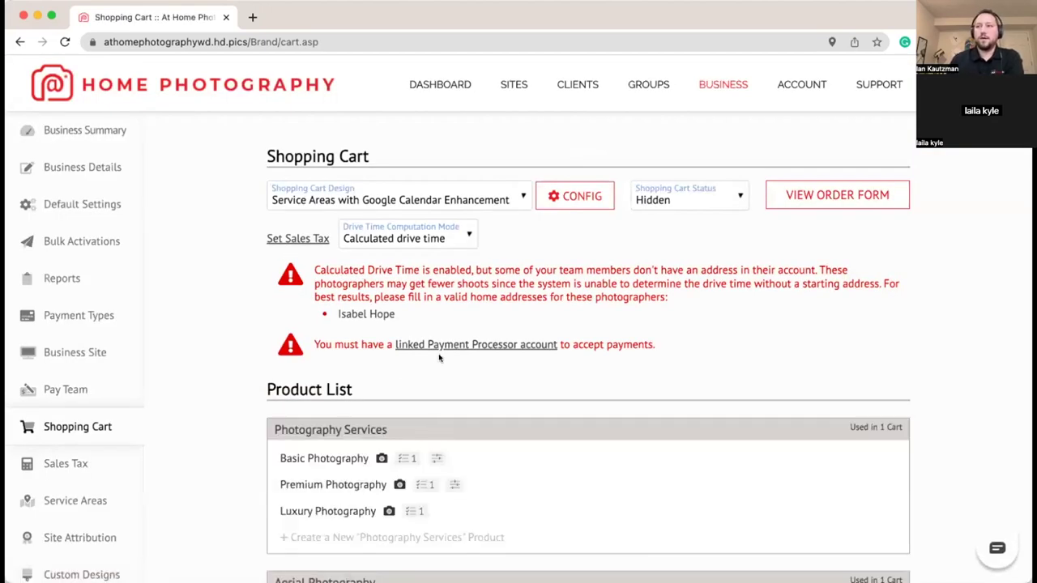
{"action": "scroll", "coordinate": [462, 324], "scroll_direction": "down", "scroll_amount": 3}
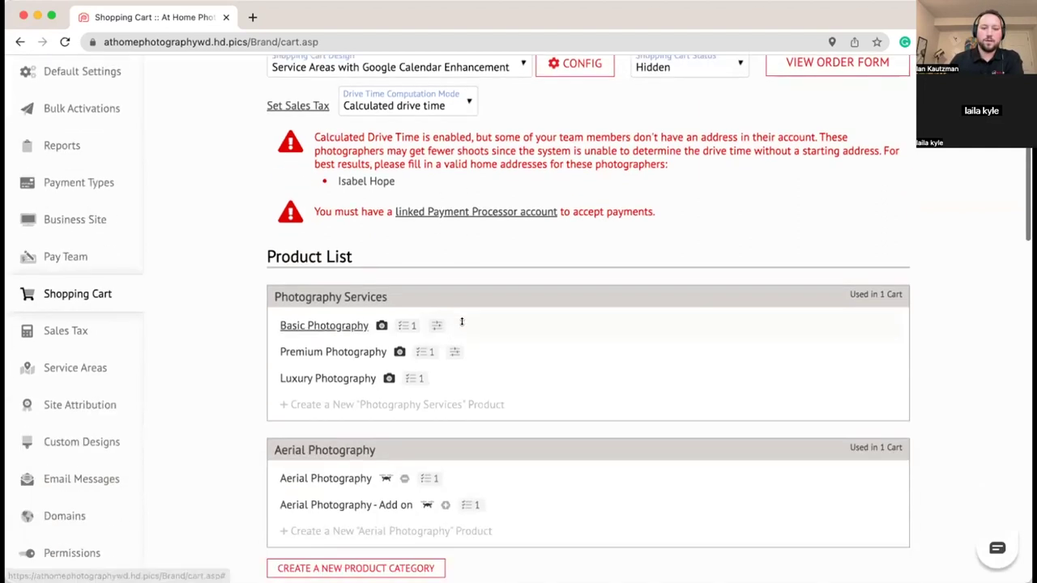
{"action": "scroll", "coordinate": [462, 324], "scroll_direction": "up", "scroll_amount": 2}
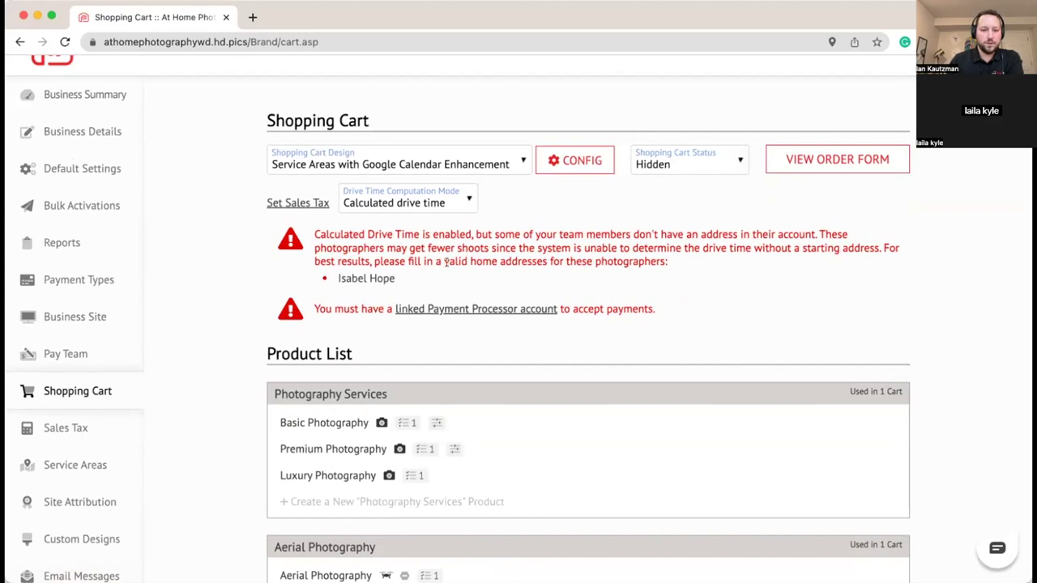
{"action": "scroll", "coordinate": [478, 276], "scroll_direction": "up", "scroll_amount": 1}
{"action": "scroll", "coordinate": [477, 276], "scroll_direction": "up", "scroll_amount": 1}
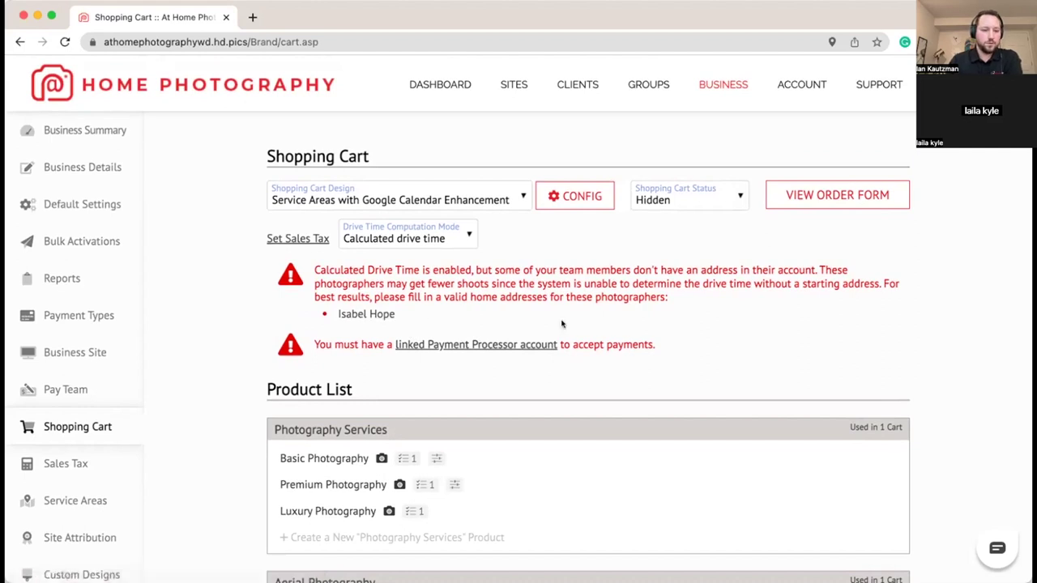
{"action": "scroll", "coordinate": [561, 320], "scroll_direction": "down", "scroll_amount": 3}
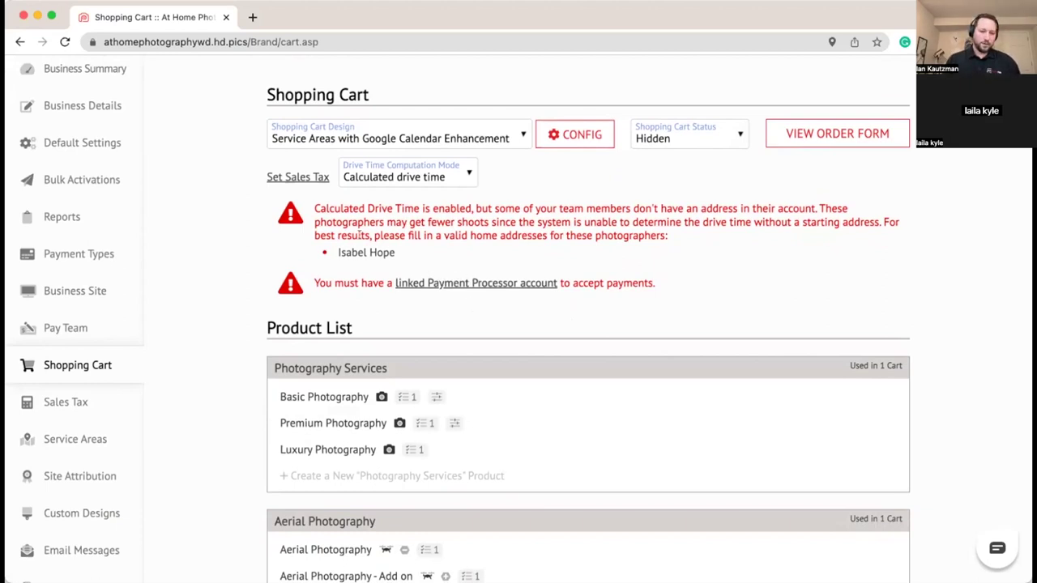
Step: Open the account details in a new tab and enter the street address
{"action": "left_click", "coordinate": [366, 252], "text": "super"}
{"action": "left_click", "coordinate": [303, 17]}
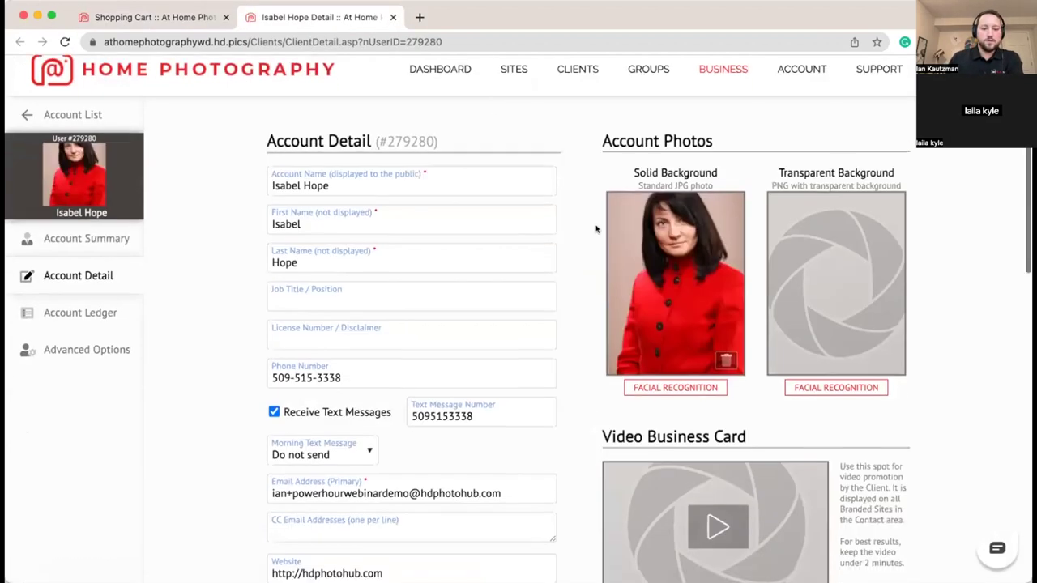
{"action": "scroll", "coordinate": [567, 229], "scroll_direction": "down", "scroll_amount": 5}
{"action": "scroll", "coordinate": [559, 230], "scroll_direction": "down", "scroll_amount": 3}
{"action": "left_click", "coordinate": [311, 302]}
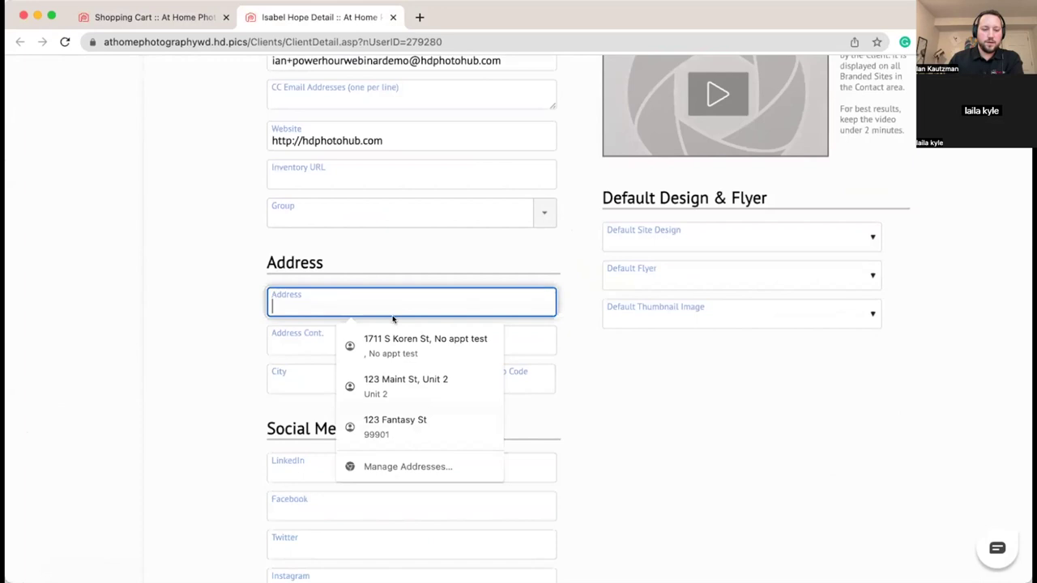
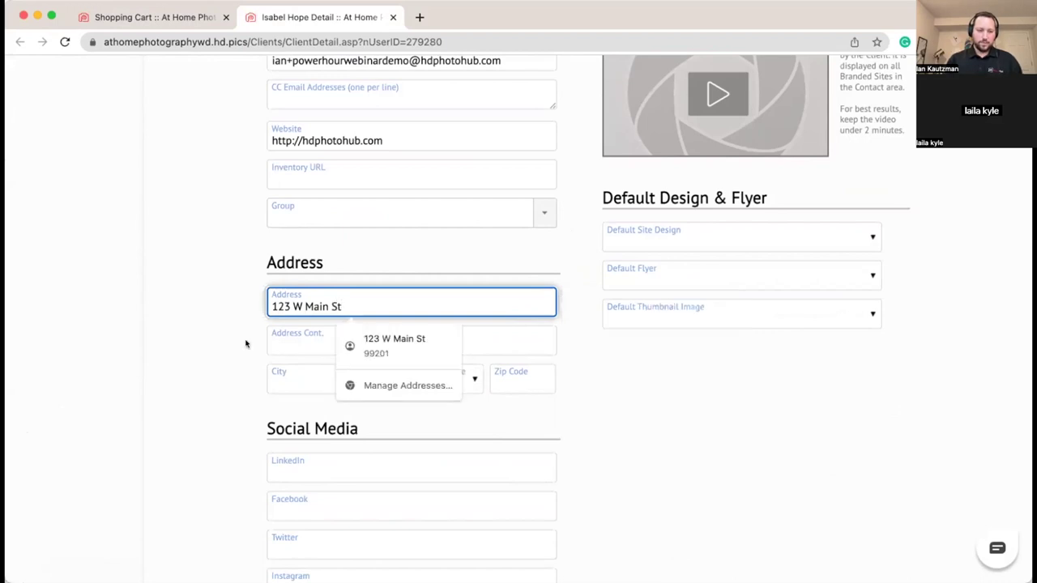
Step: Fill in the city, state and zip code, then save the account
{"action": "left_click", "coordinate": [278, 377]}
{"action": "type", "text": "Sookane"}
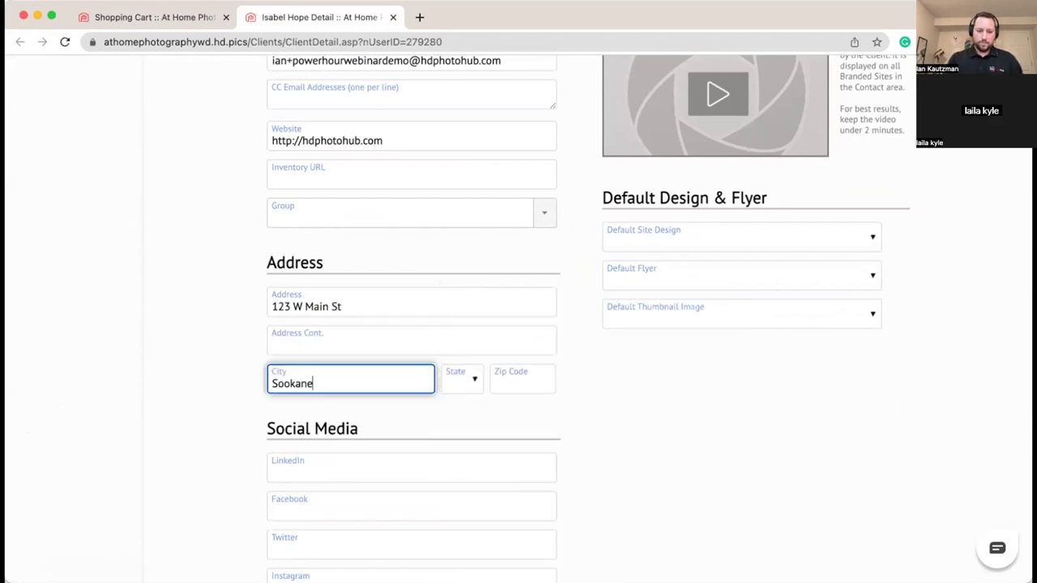
{"action": "key", "text": "Tab"}
{"action": "type", "text": "wa"}
{"action": "key", "text": "Tab"}
{"action": "type", "text": "99201"}
{"action": "left_click", "coordinate": [171, 375]}
{"action": "scroll", "coordinate": [203, 336], "scroll_direction": "down", "scroll_amount": 5}
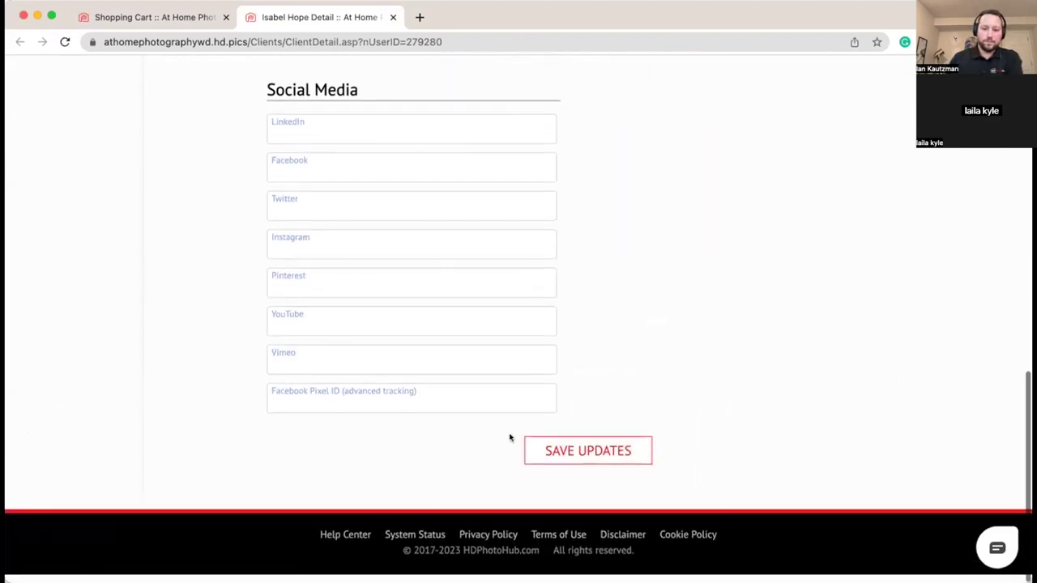
{"action": "left_click", "coordinate": [546, 456]}
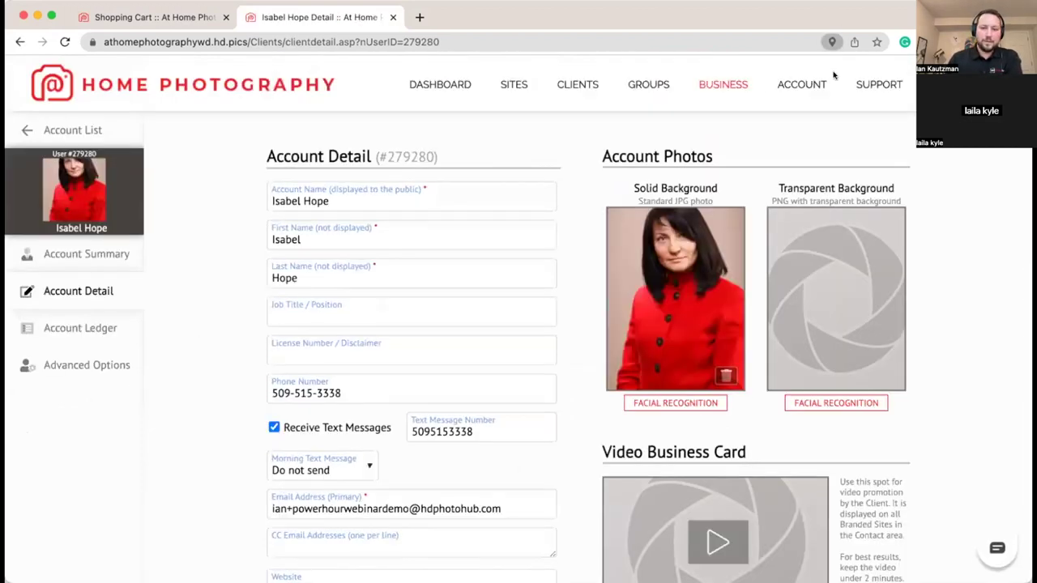
Step: Go to Business > Shopping Cart and follow the payment processor account link
{"action": "left_click", "coordinate": [706, 84]}
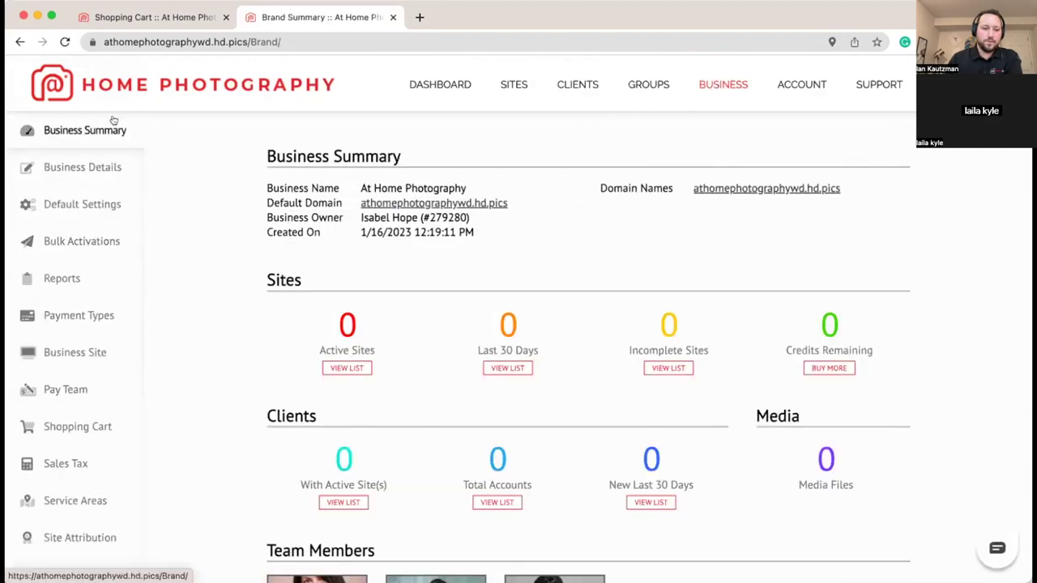
{"action": "scroll", "coordinate": [204, 356], "scroll_direction": "down", "scroll_amount": 2}
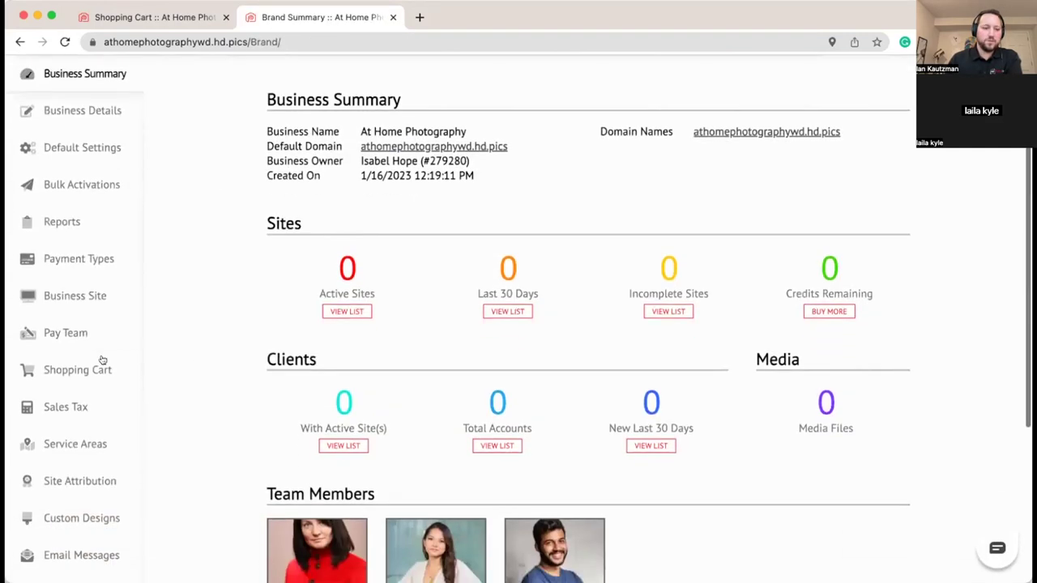
{"action": "scroll", "coordinate": [148, 363], "scroll_direction": "down", "scroll_amount": 3}
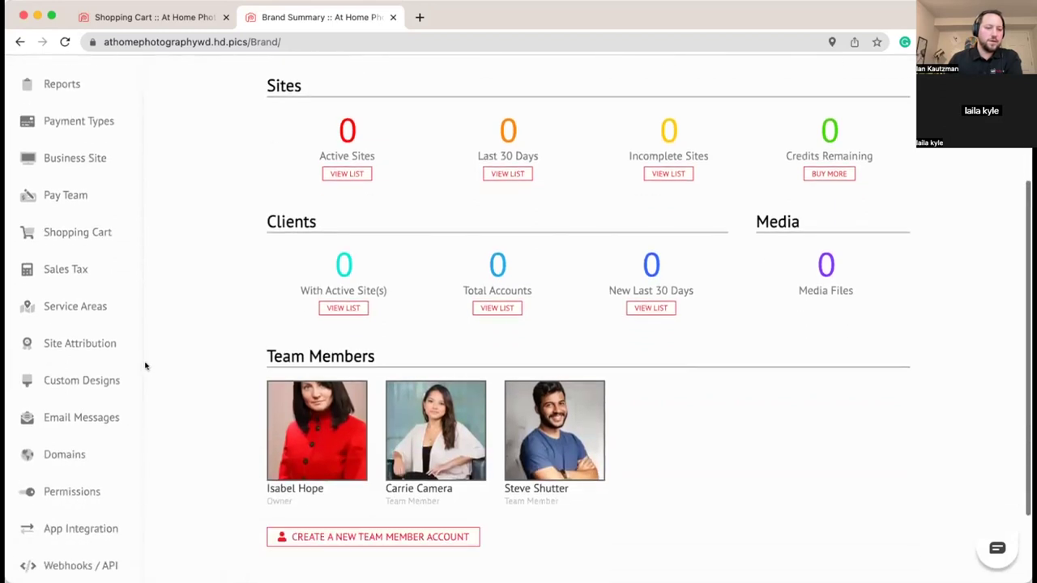
{"action": "left_click", "coordinate": [78, 232]}
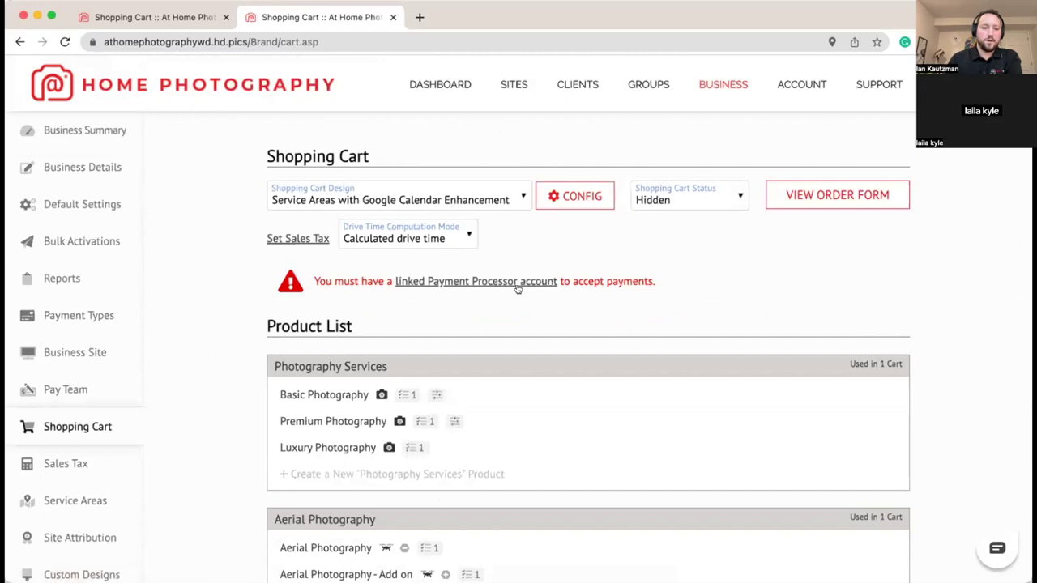
{"action": "left_click", "coordinate": [484, 283]}
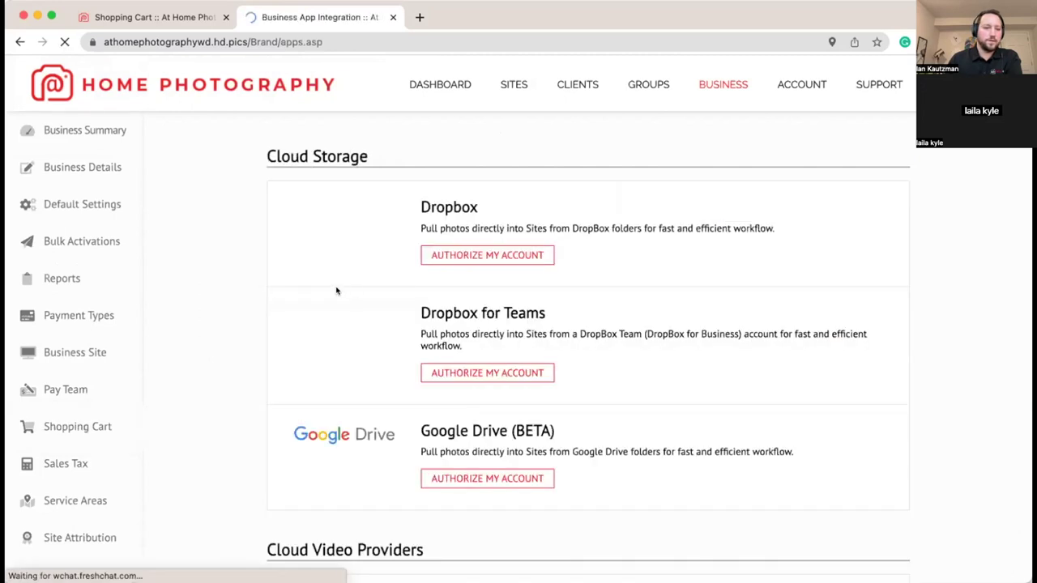
Step: Browse the App Integration page down to Payment Processors, then go to Service Areas
{"action": "scroll", "coordinate": [120, 424], "scroll_direction": "down", "scroll_amount": 5}
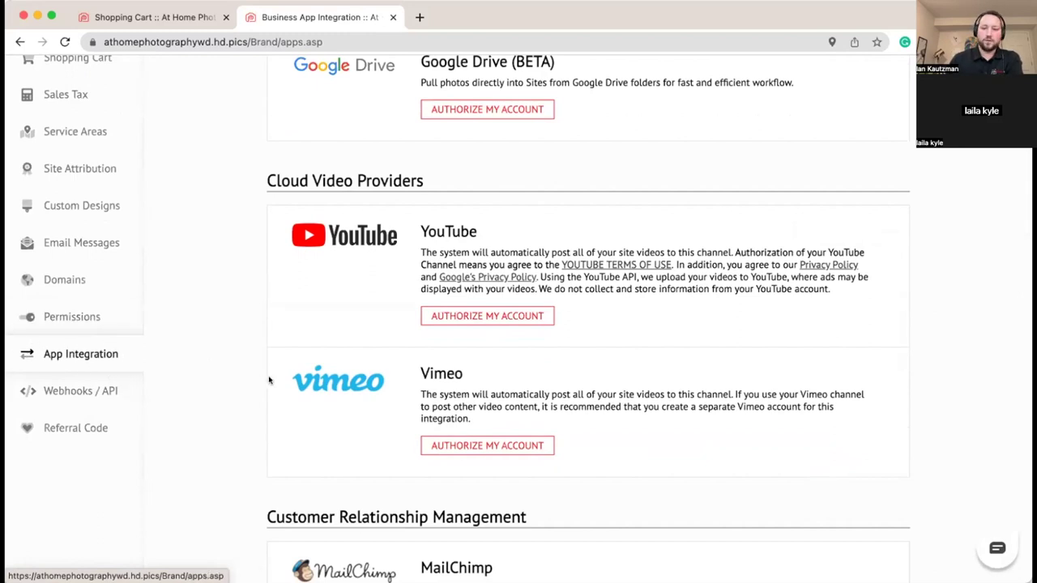
{"action": "scroll", "coordinate": [227, 241], "scroll_direction": "down", "scroll_amount": 3}
{"action": "scroll", "coordinate": [227, 241], "scroll_direction": "down", "scroll_amount": 2}
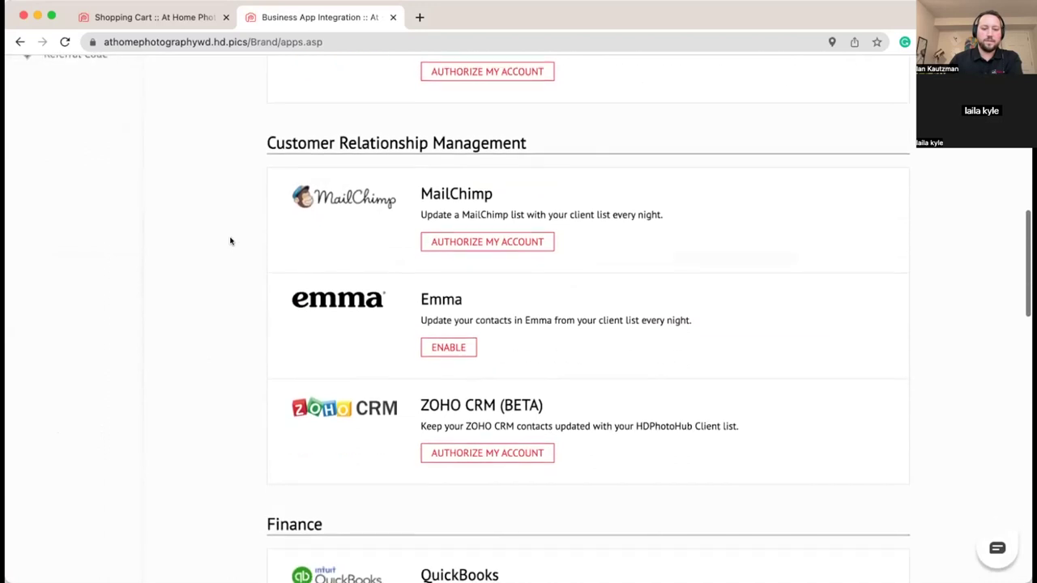
{"action": "scroll", "coordinate": [227, 241], "scroll_direction": "down", "scroll_amount": 6}
{"action": "scroll", "coordinate": [227, 240], "scroll_direction": "down", "scroll_amount": 4}
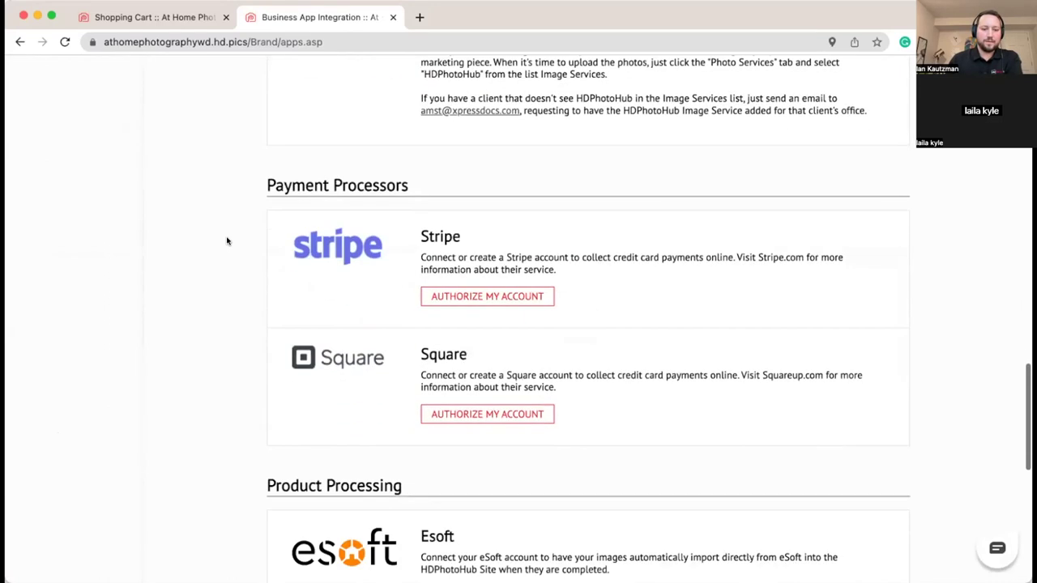
{"action": "scroll", "coordinate": [227, 239], "scroll_direction": "down", "scroll_amount": 1}
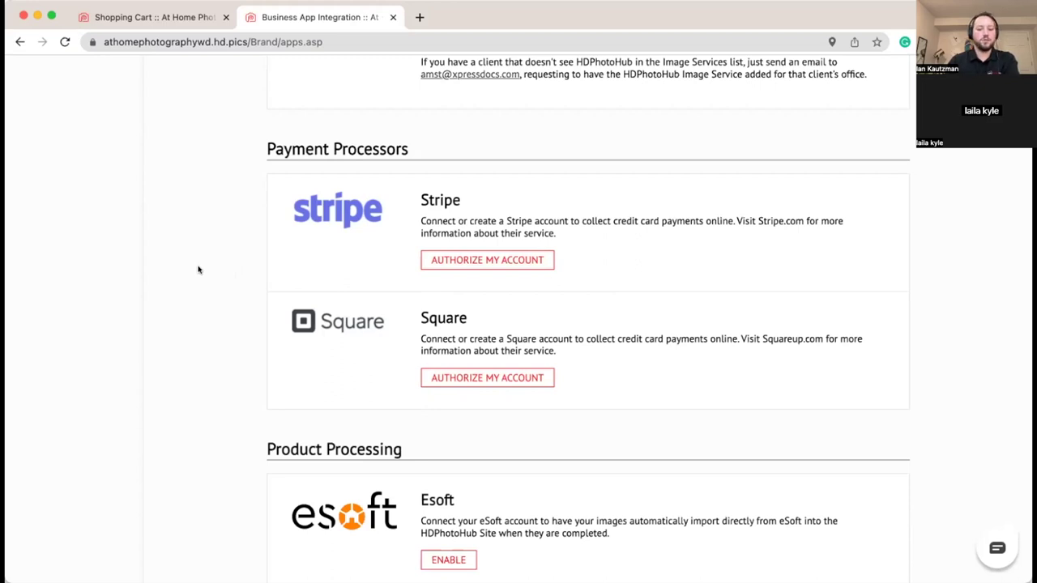
{"action": "scroll", "coordinate": [193, 293], "scroll_direction": "up", "scroll_amount": 15}
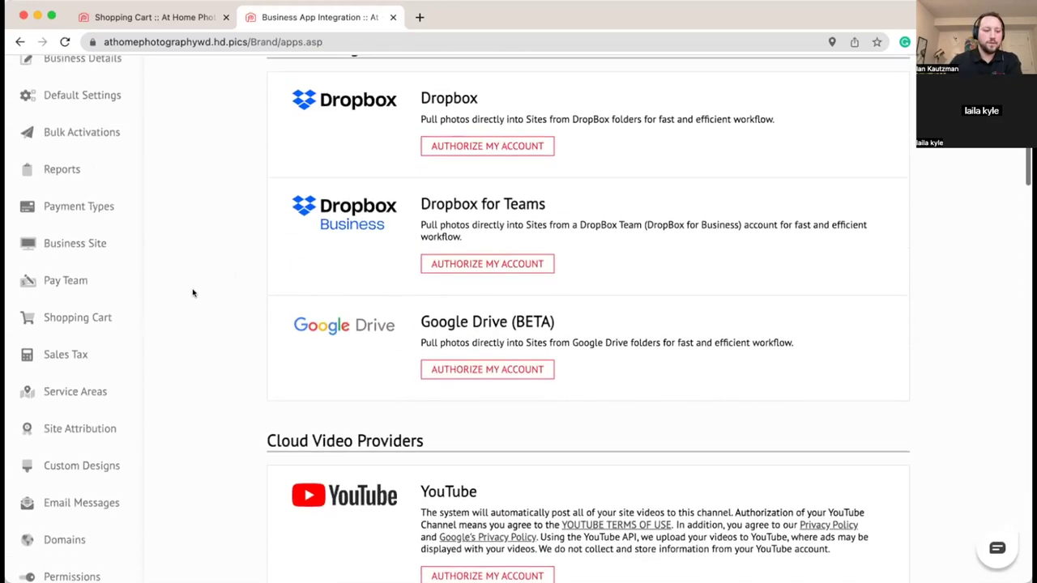
{"action": "scroll", "coordinate": [193, 292], "scroll_direction": "down", "scroll_amount": 5}
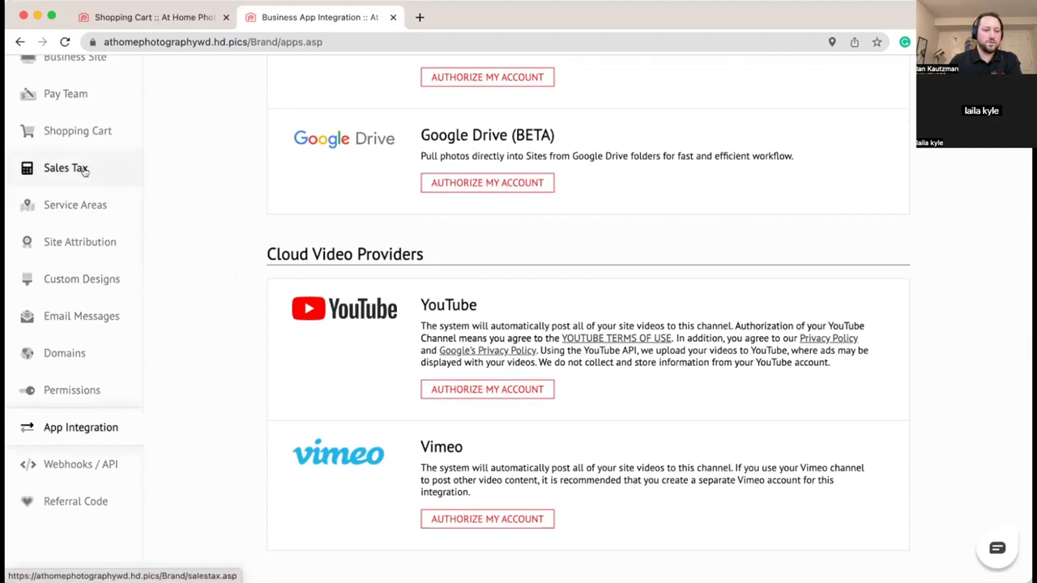
{"action": "left_click", "coordinate": [117, 204]}
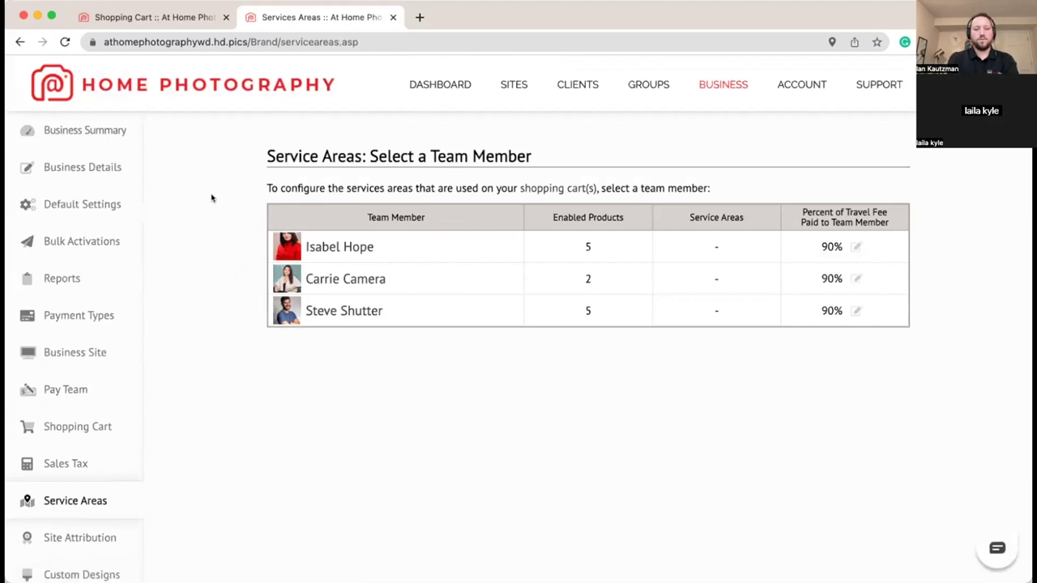
Step: Open the owner's service areas and add a 35-mile driving-distance area
{"action": "left_click", "coordinate": [332, 247]}
{"action": "scroll", "coordinate": [165, 297], "scroll_direction": "down", "scroll_amount": 2}
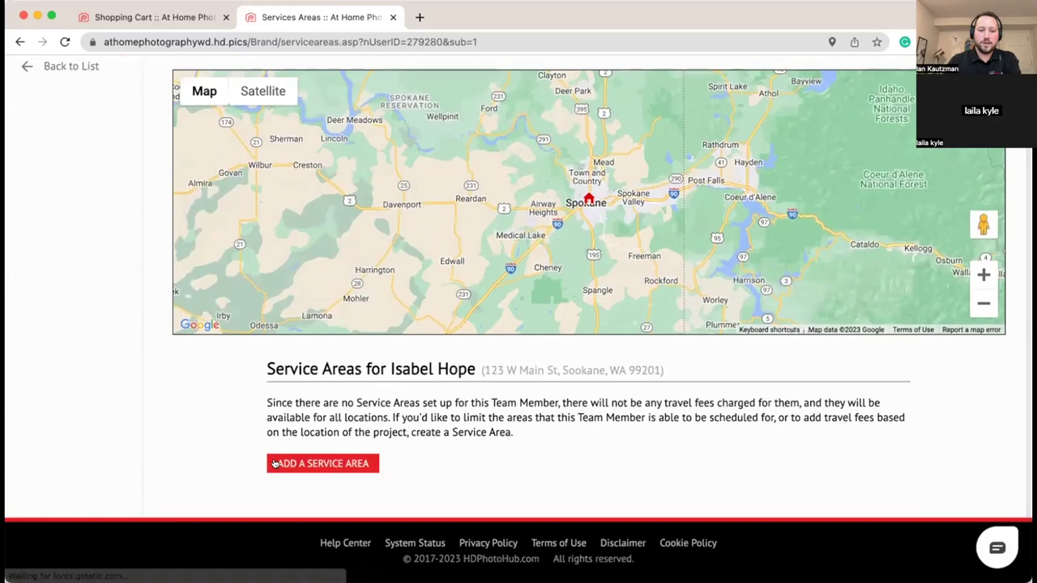
{"action": "left_click", "coordinate": [321, 461]}
{"action": "left_click", "coordinate": [493, 334]}
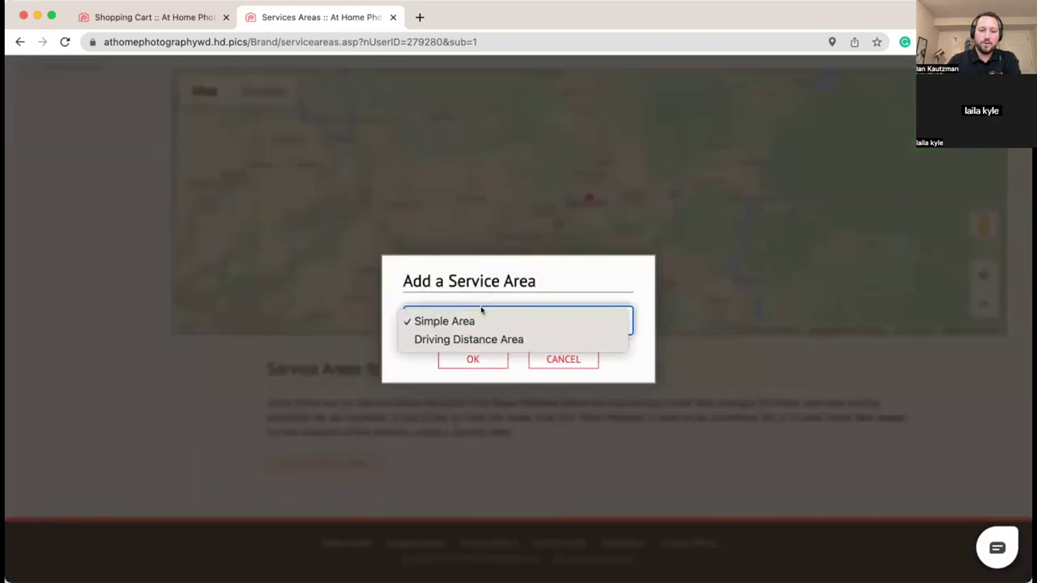
{"action": "left_click", "coordinate": [480, 341]}
{"action": "left_click", "coordinate": [444, 364]}
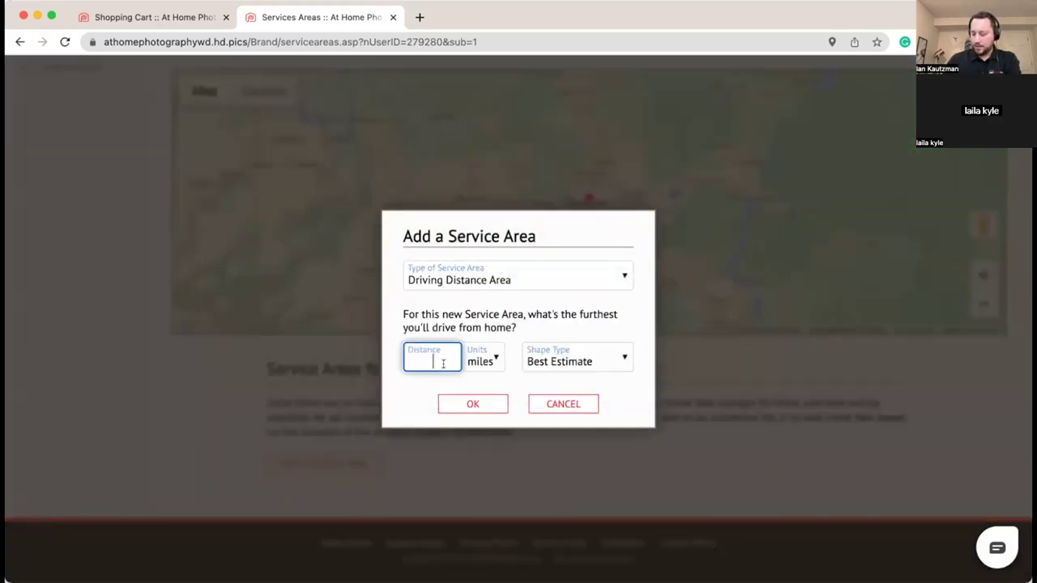
{"action": "type", "text": "65"}
{"action": "type", "text": "35"}
{"action": "left_click", "coordinate": [466, 400]}
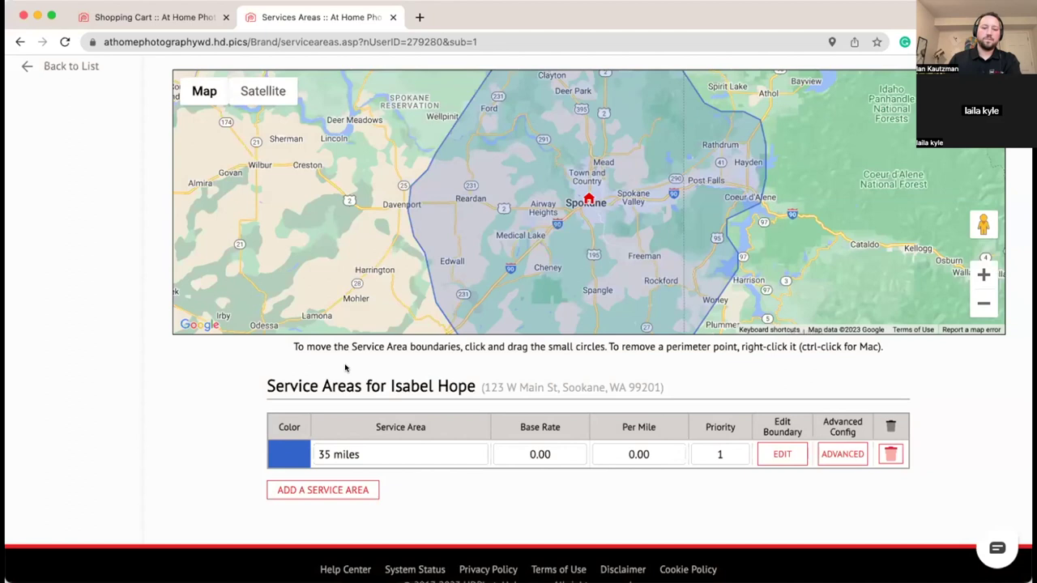
Step: Add a second 60-mile driving-distance area and zoom the map out to show both
{"action": "left_click", "coordinate": [344, 490]}
{"action": "left_click", "coordinate": [493, 324]}
{"action": "left_click", "coordinate": [465, 327]}
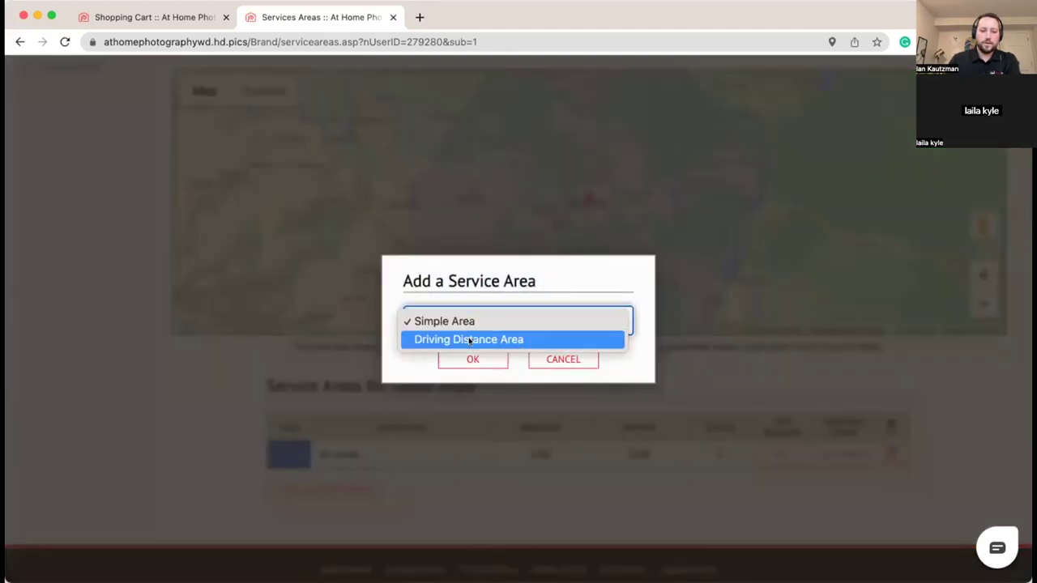
{"action": "left_click", "coordinate": [465, 340]}
{"action": "left_click", "coordinate": [434, 357]}
{"action": "type", "text": "60"}
{"action": "left_click", "coordinate": [472, 403]}
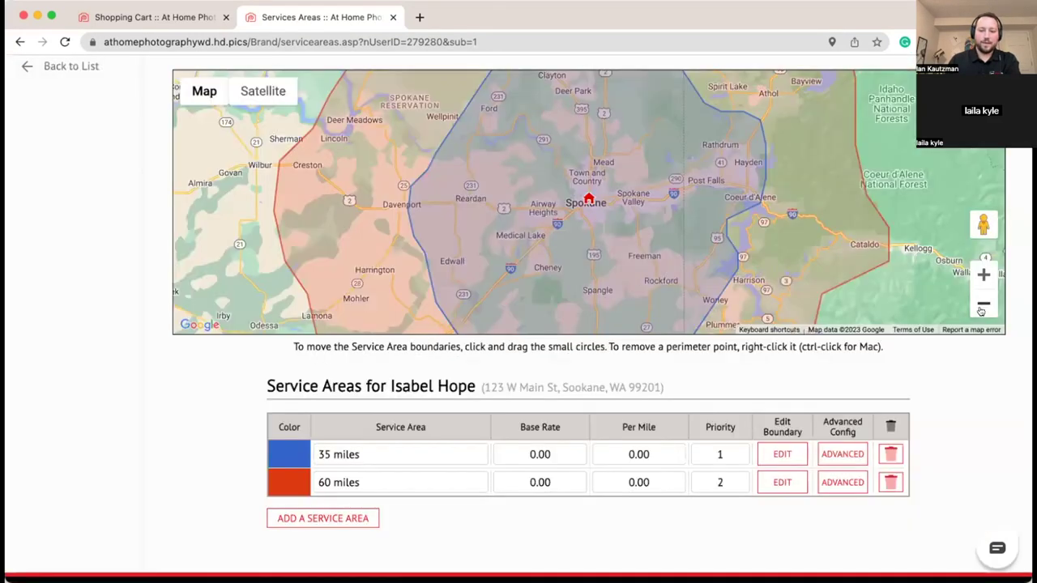
{"action": "left_click", "coordinate": [983, 304]}
{"action": "left_click_drag", "start_coordinate": [920, 304], "coordinate": [933, 265]}
{"action": "left_click", "coordinate": [983, 304]}
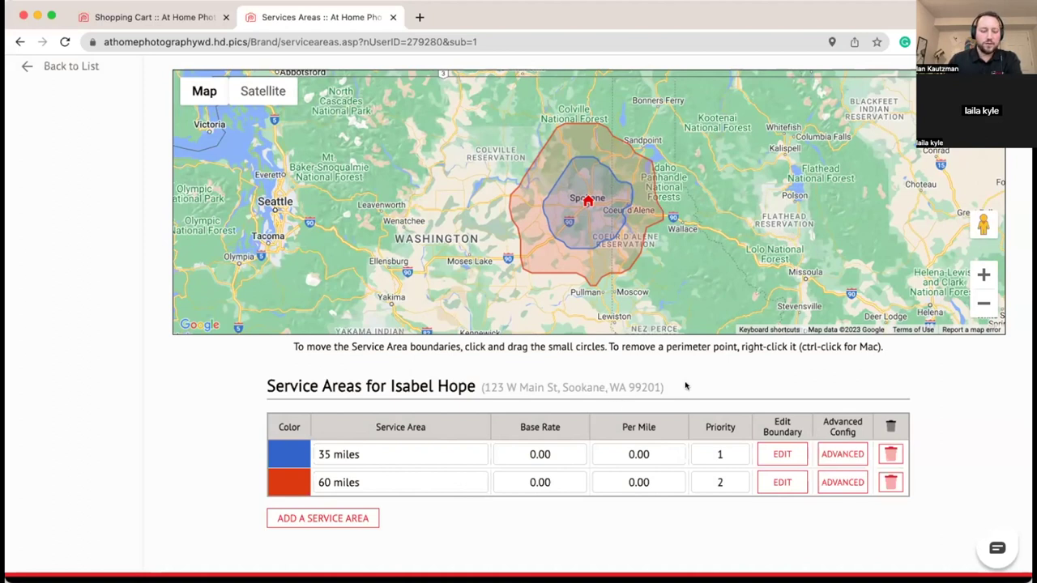
Step: Give the 35-mile area priority 10 and the 60-mile area priority 11
{"action": "left_click", "coordinate": [720, 455]}
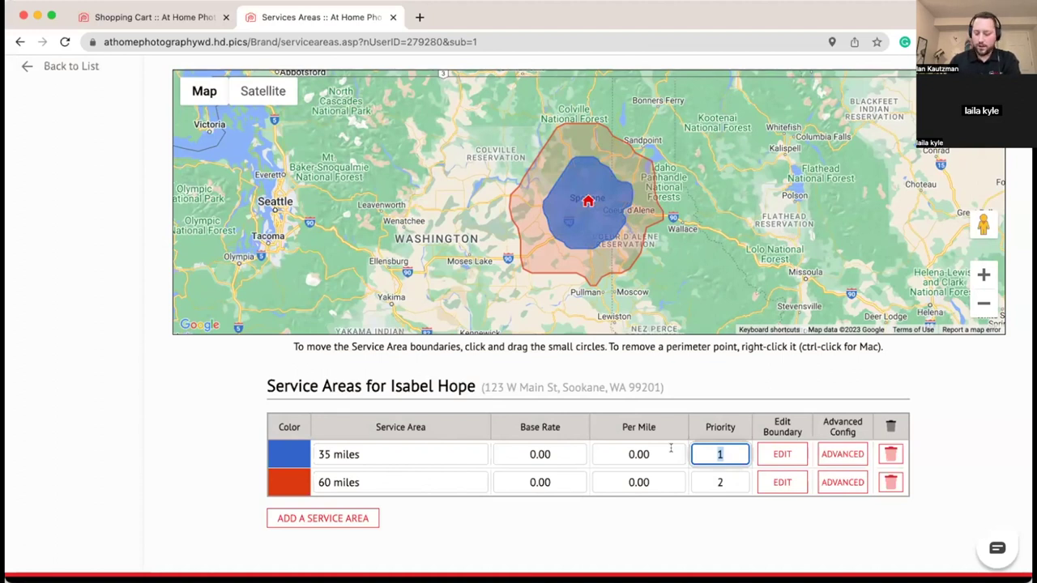
{"action": "type", "text": "10"}
{"action": "left_click", "coordinate": [714, 482]}
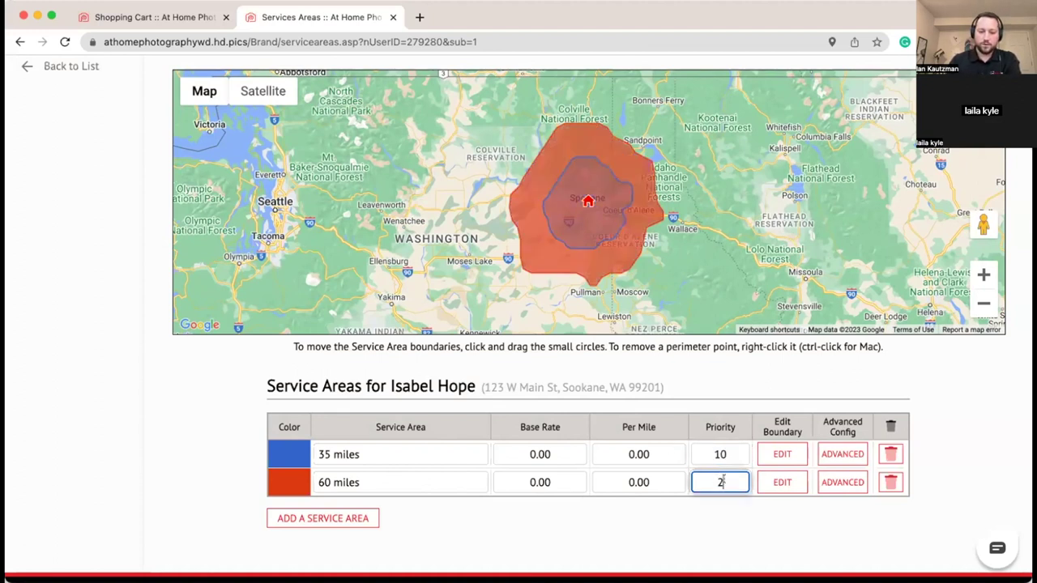
{"action": "type", "text": "11"}
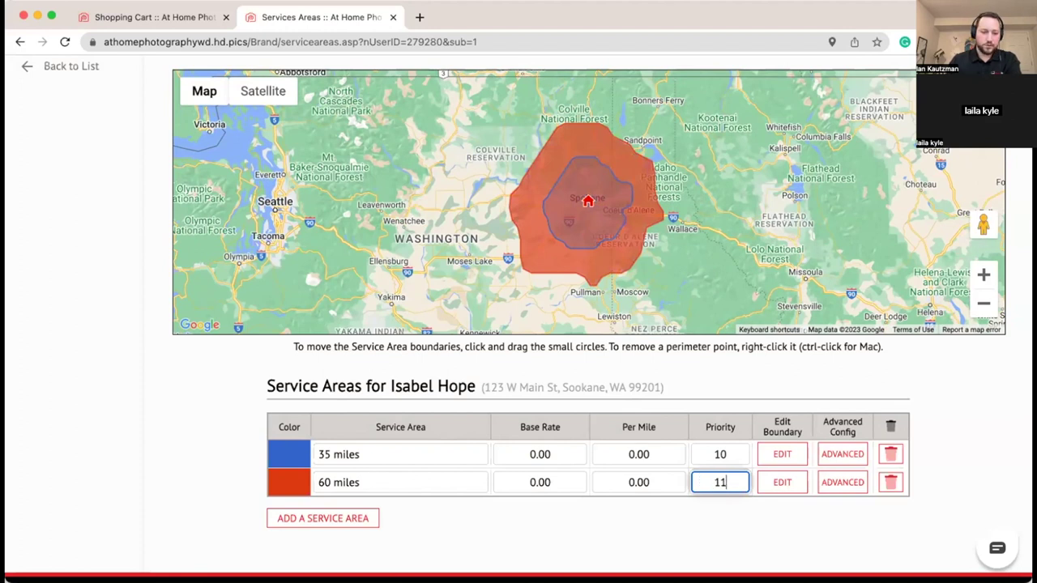
{"action": "left_click", "coordinate": [646, 516]}
{"action": "scroll", "coordinate": [704, 520], "scroll_direction": "down", "scroll_amount": 2}
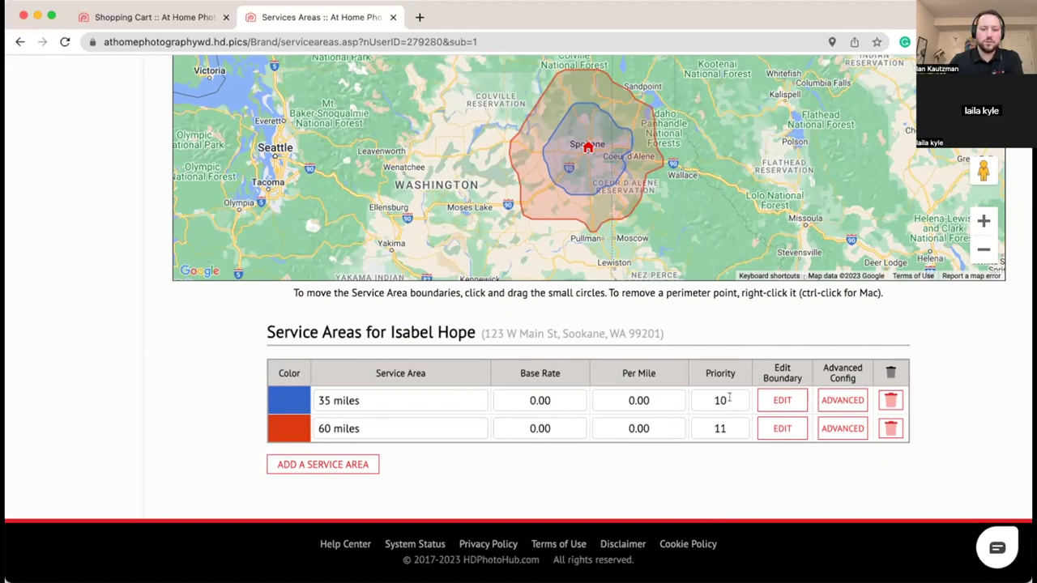
Step: Check the 35-mile area's advanced settings without changes, then return to the team member list
{"action": "left_click", "coordinate": [841, 400]}
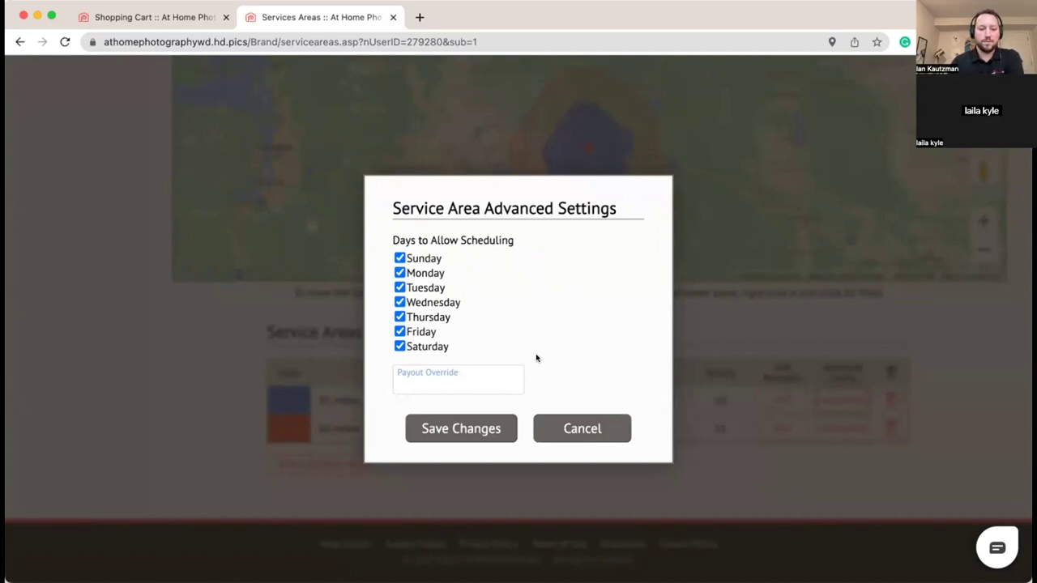
{"action": "left_click", "coordinate": [572, 428]}
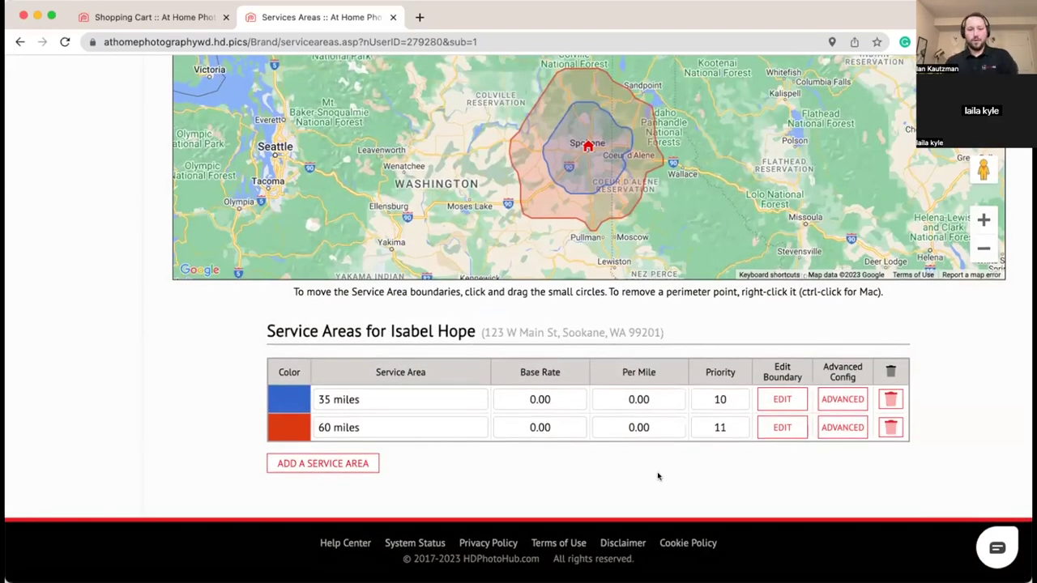
{"action": "scroll", "coordinate": [668, 354], "scroll_direction": "up", "scroll_amount": 1}
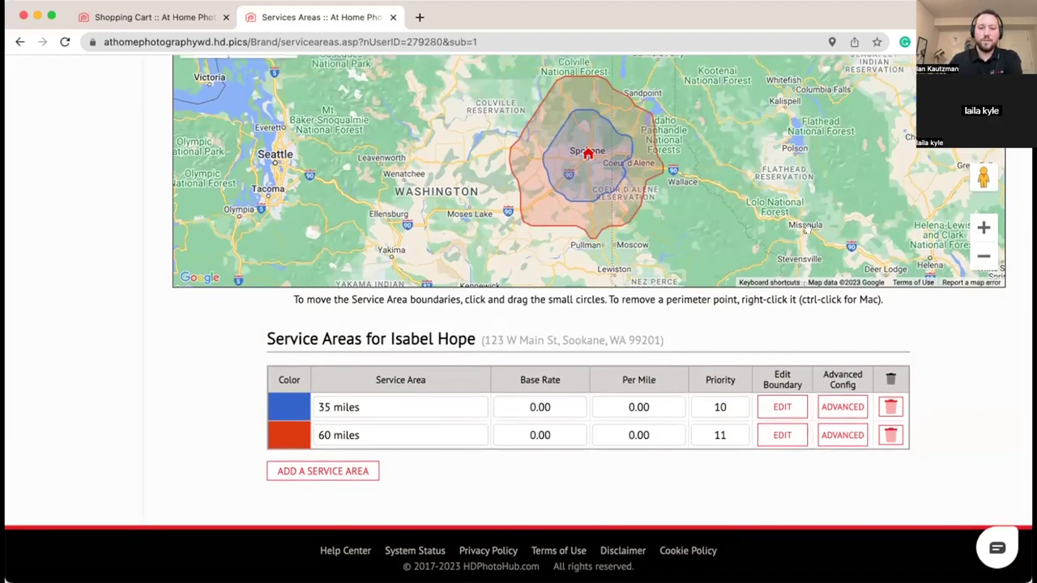
{"action": "left_click_drag", "start_coordinate": [812, 230], "coordinate": [806, 265]}
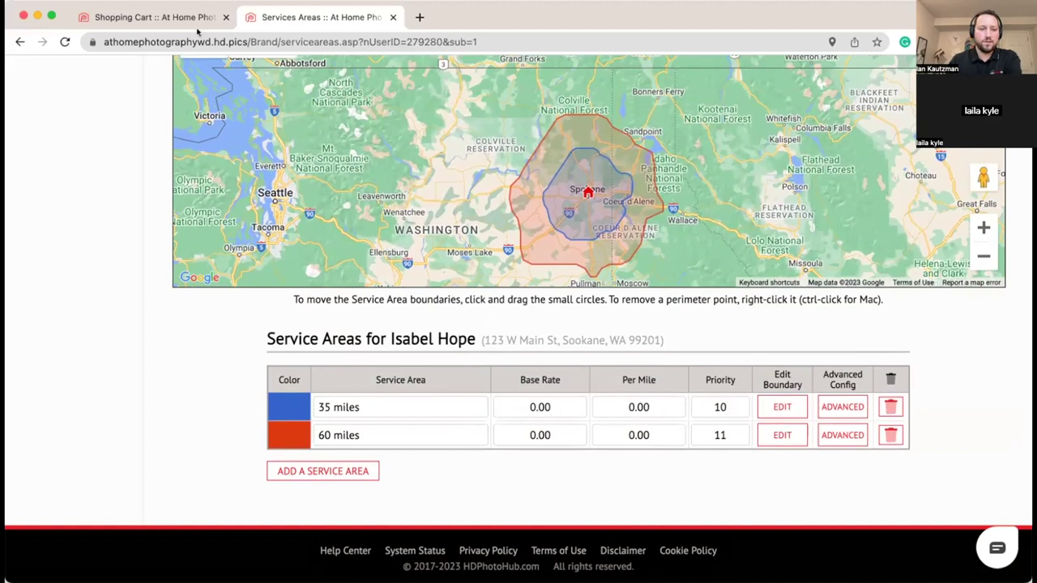
{"action": "scroll", "coordinate": [203, 170], "scroll_direction": "up", "scroll_amount": 3}
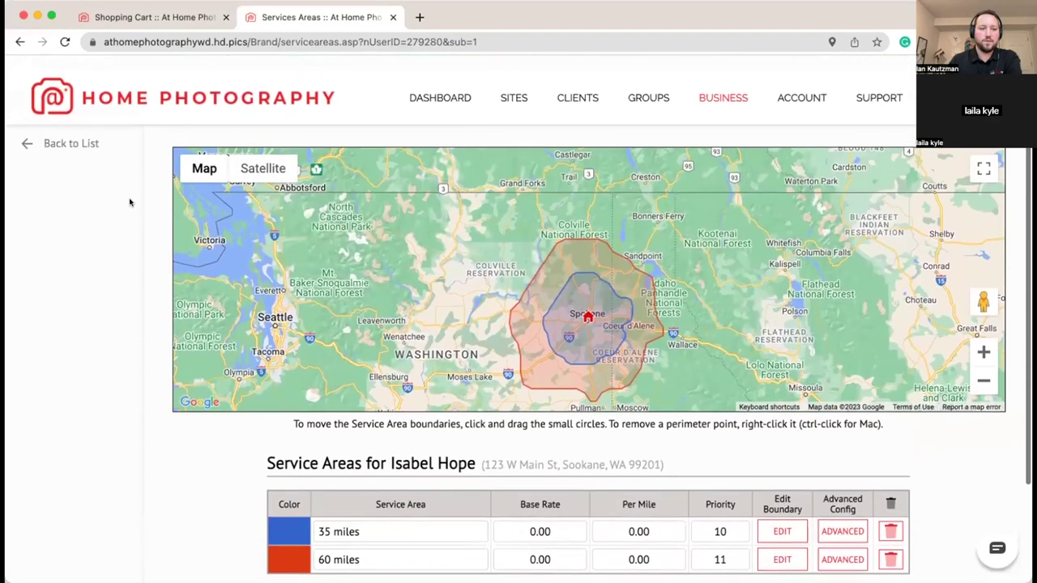
{"action": "left_click", "coordinate": [49, 129]}
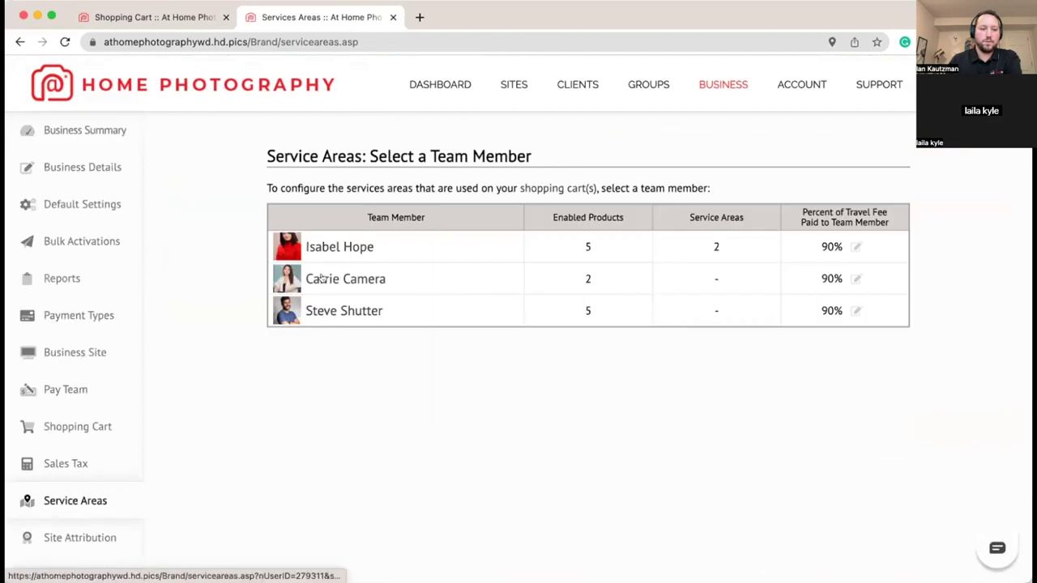
Step: Add a 15-mile driving-distance service area for the second team member
{"action": "left_click", "coordinate": [324, 279]}
{"action": "scroll", "coordinate": [478, 357], "scroll_direction": "down", "scroll_amount": 2}
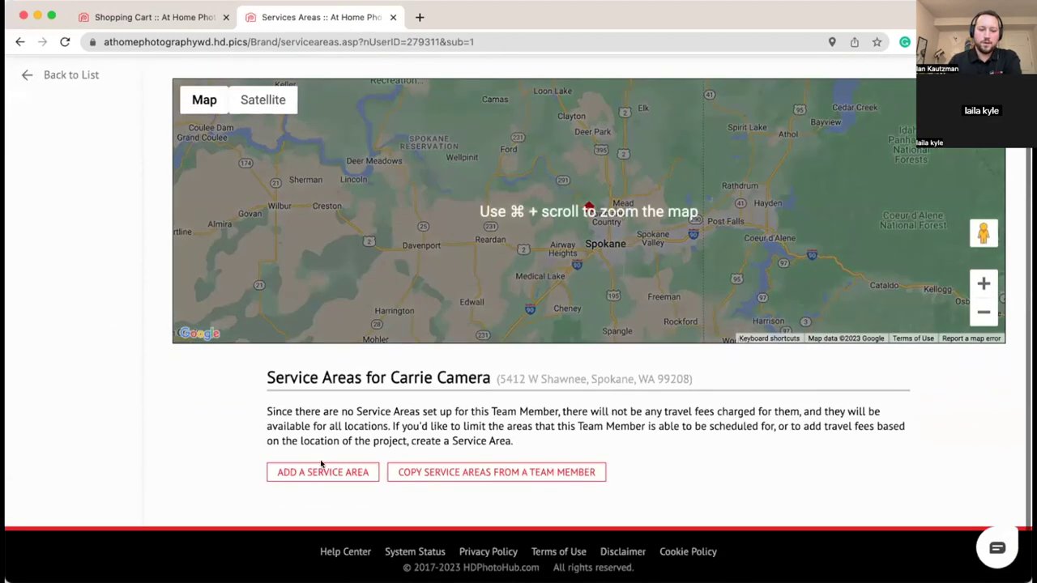
{"action": "left_click", "coordinate": [324, 473]}
{"action": "left_click", "coordinate": [512, 322]}
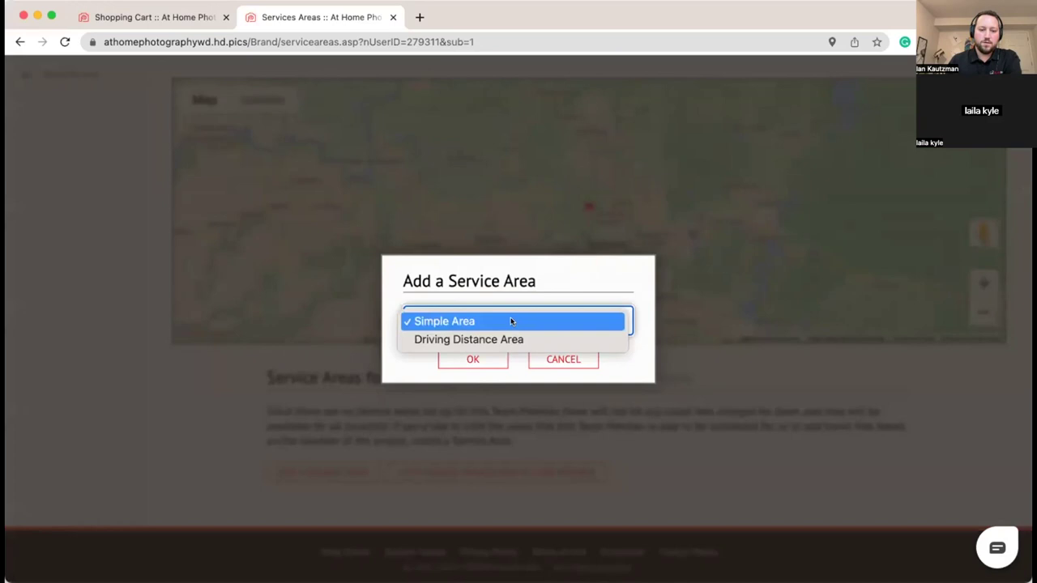
{"action": "left_click", "coordinate": [430, 338]}
{"action": "left_click", "coordinate": [423, 359]}
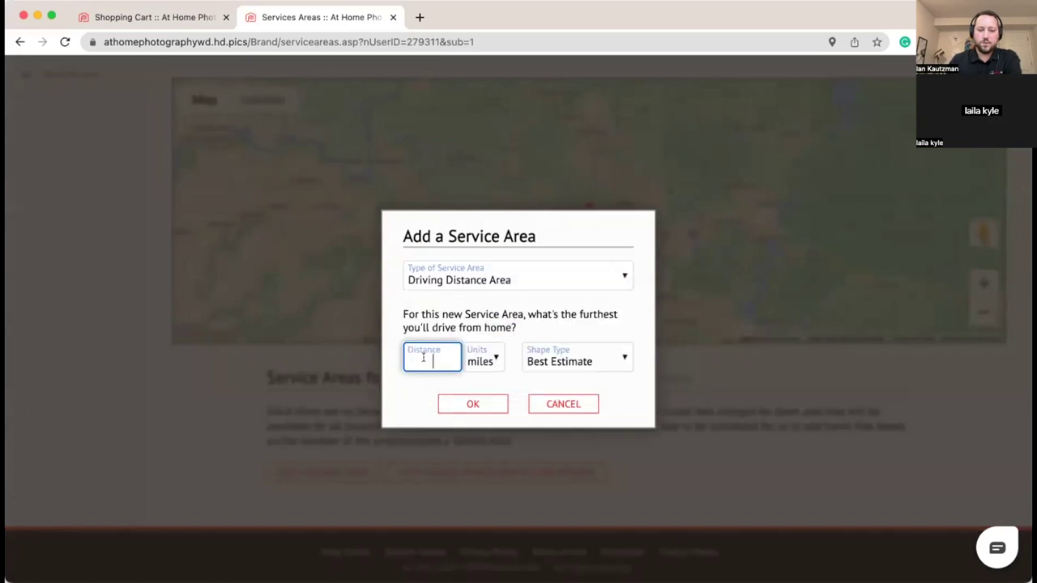
{"action": "type", "text": "15"}
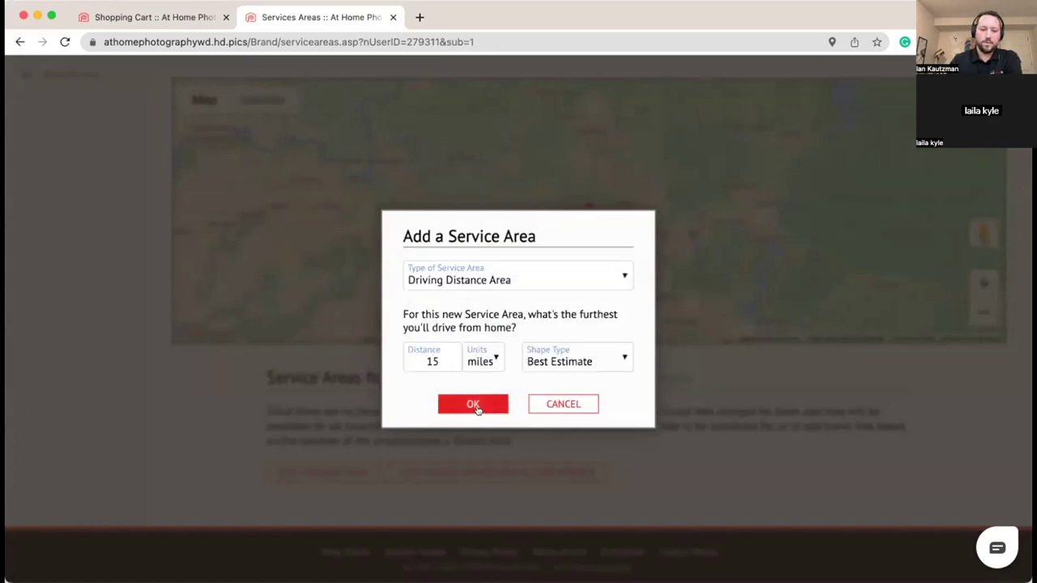
{"action": "left_click", "coordinate": [476, 404]}
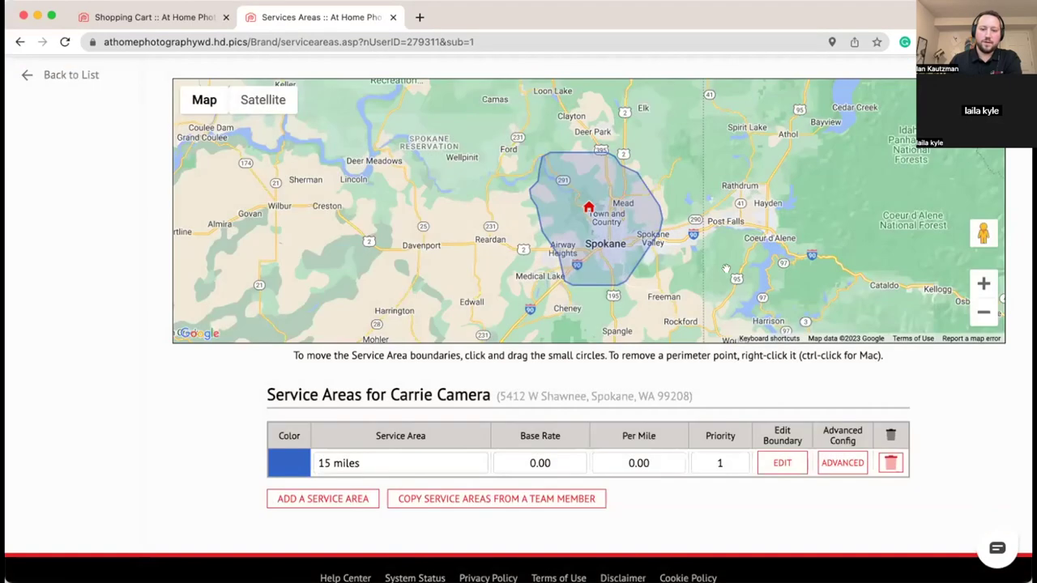
{"action": "left_click_drag", "start_coordinate": [746, 272], "coordinate": [707, 254]}
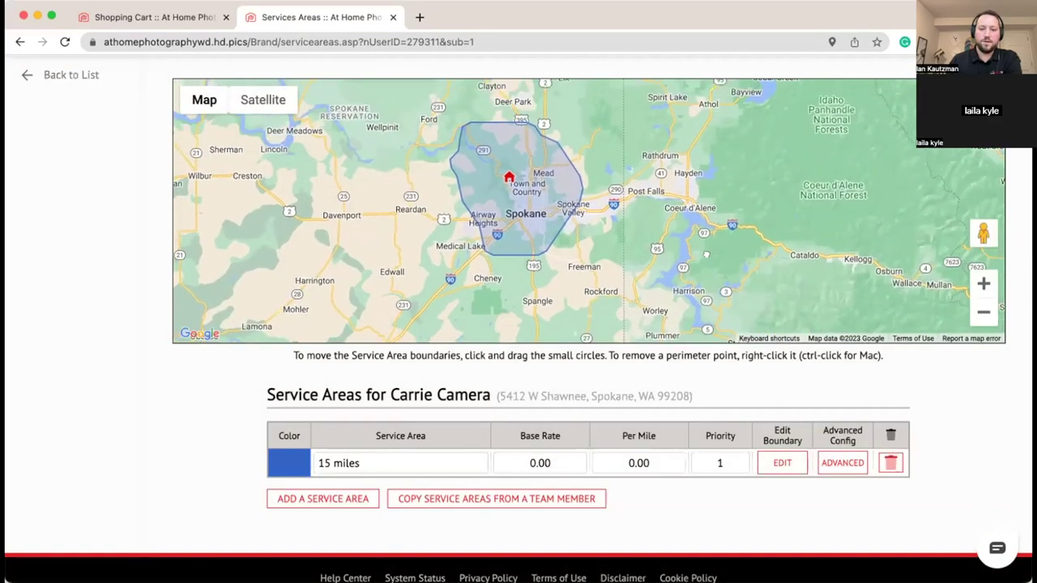
Step: Add a Simple Area service area named New Service Area
{"action": "left_click", "coordinate": [316, 500]}
{"action": "left_click", "coordinate": [450, 321]}
{"action": "left_click", "coordinate": [449, 322]}
{"action": "left_click", "coordinate": [447, 358]}
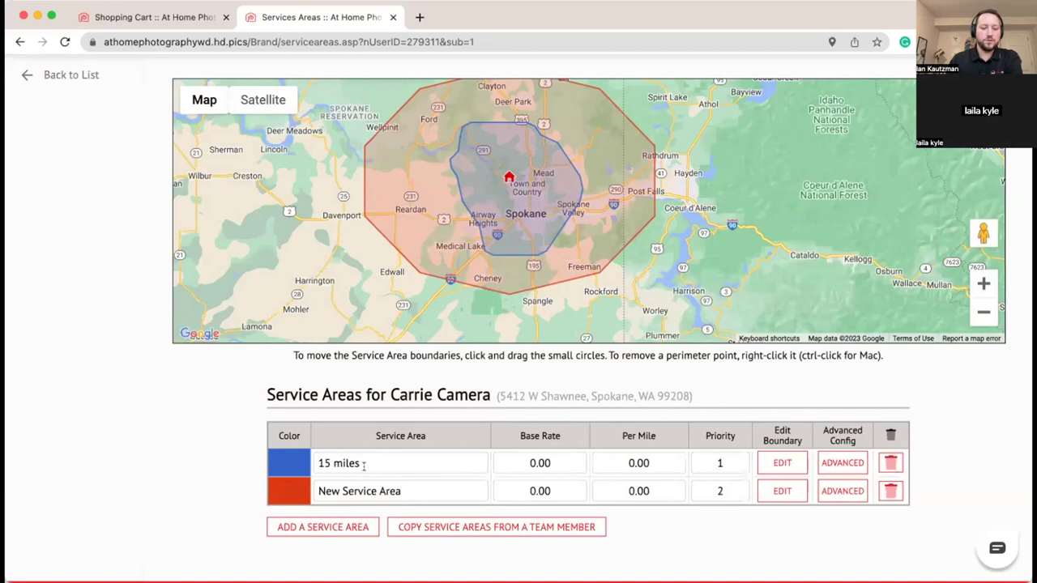
{"action": "scroll", "coordinate": [650, 218], "scroll_direction": "up", "scroll_amount": 1}
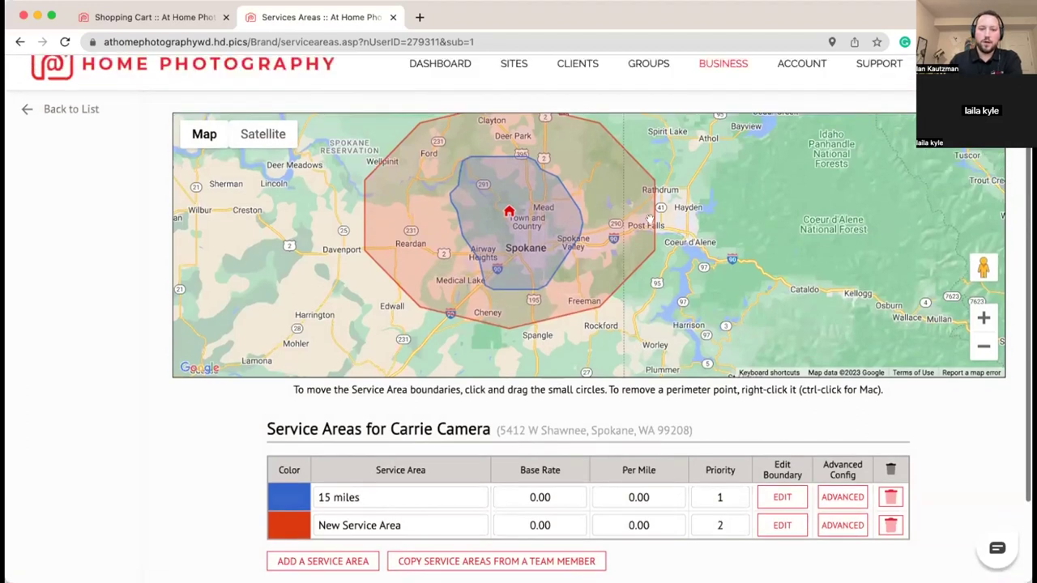
Step: Stretch the New Service Area's east side past Coeur d'Alene and remove the Freeman point
{"action": "left_click", "coordinate": [780, 532]}
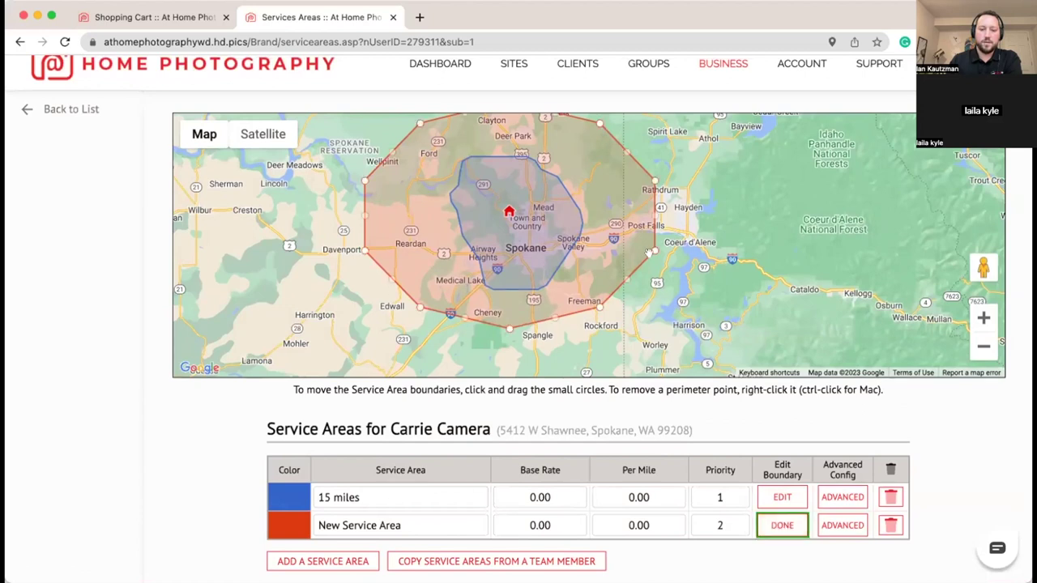
{"action": "left_click_drag", "start_coordinate": [654, 252], "coordinate": [760, 245]}
{"action": "left_click_drag", "start_coordinate": [648, 172], "coordinate": [750, 268]}
{"action": "left_click_drag", "start_coordinate": [810, 304], "coordinate": [828, 235]}
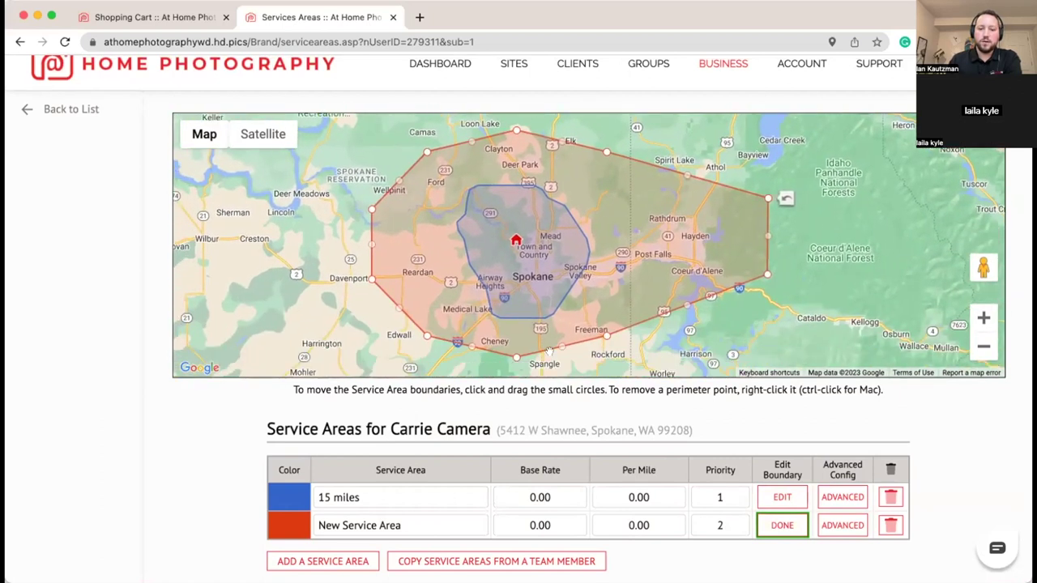
{"action": "right_click", "coordinate": [606, 334]}
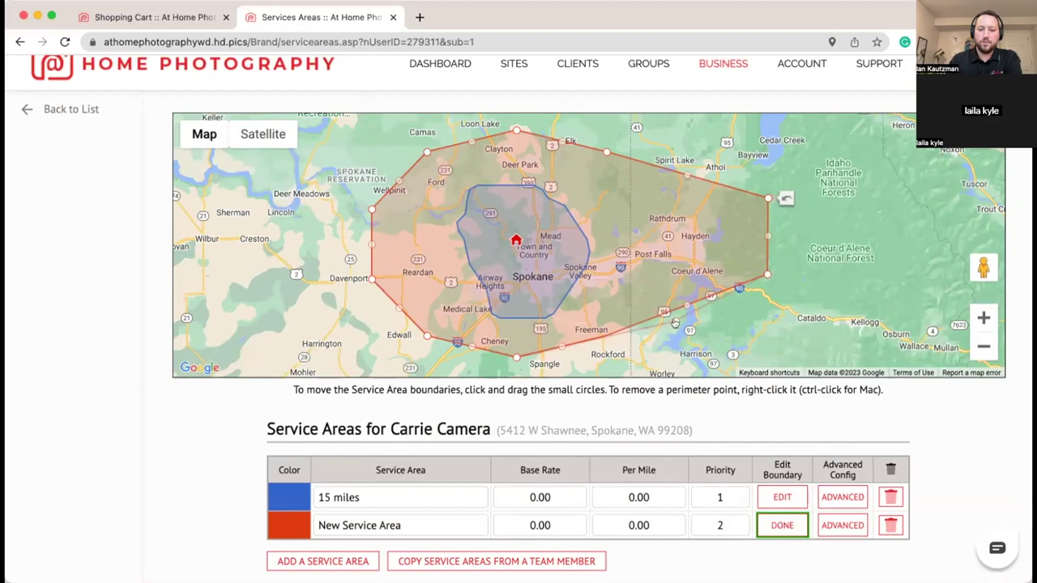
{"action": "left_click_drag", "start_coordinate": [673, 318], "coordinate": [683, 234]}
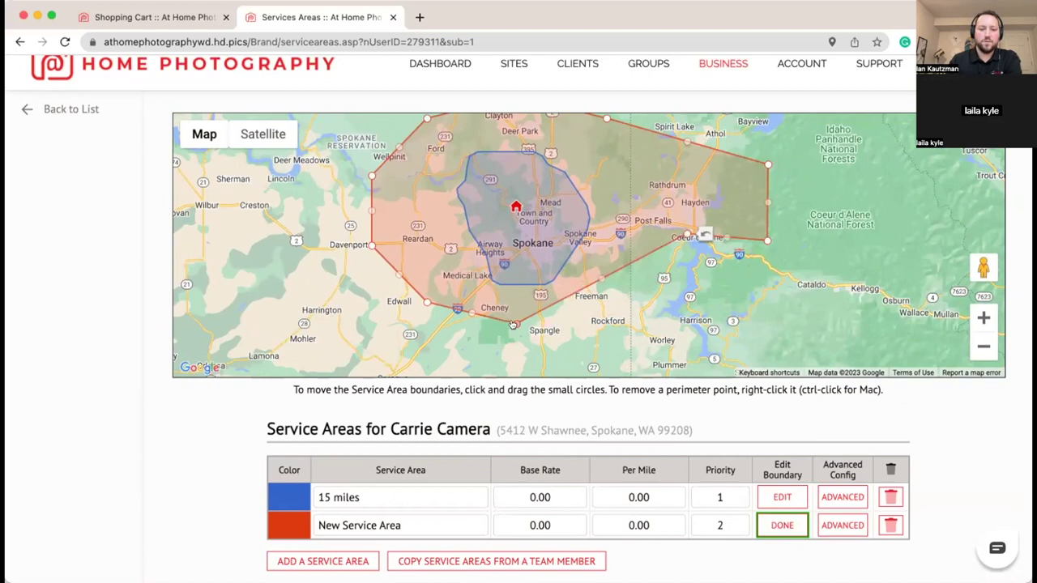
Step: Pull the Cheney, Edwall and Davenport points inward and straighten the top edge toward Deer Park
{"action": "left_click_drag", "start_coordinate": [513, 323], "coordinate": [535, 301]}
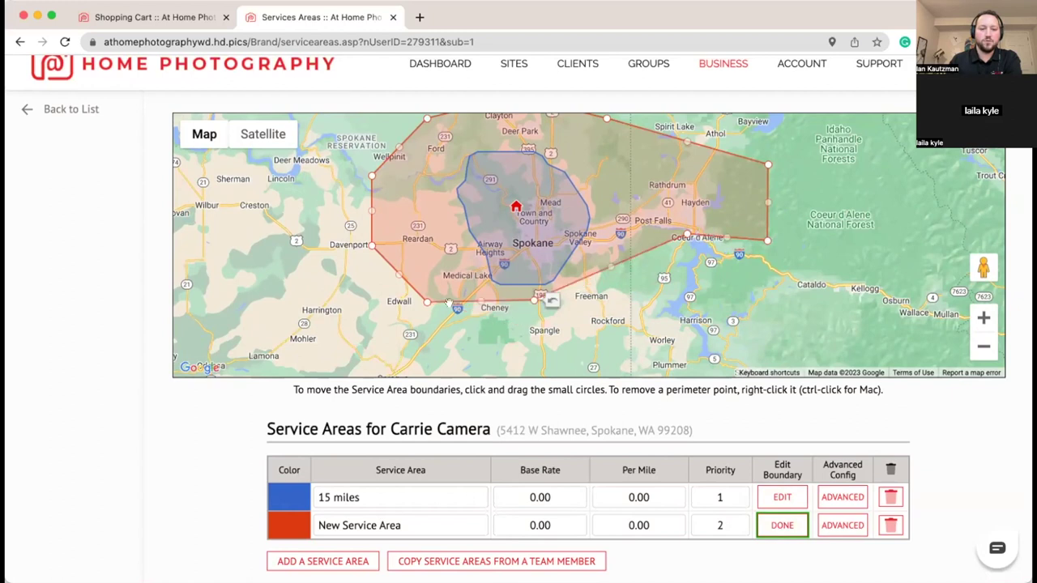
{"action": "left_click_drag", "start_coordinate": [423, 305], "coordinate": [455, 292]}
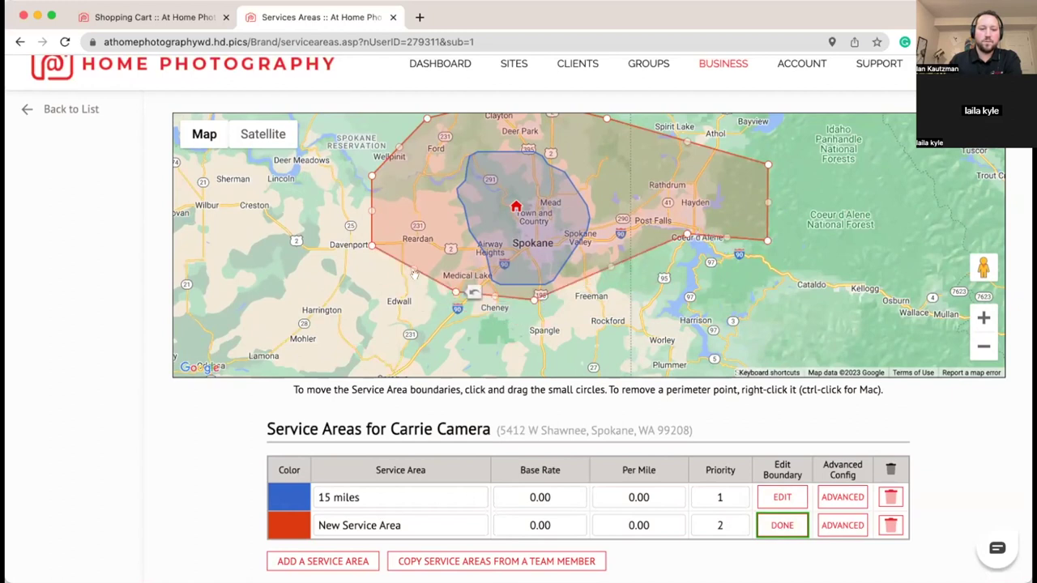
{"action": "left_click_drag", "start_coordinate": [392, 244], "coordinate": [395, 244]}
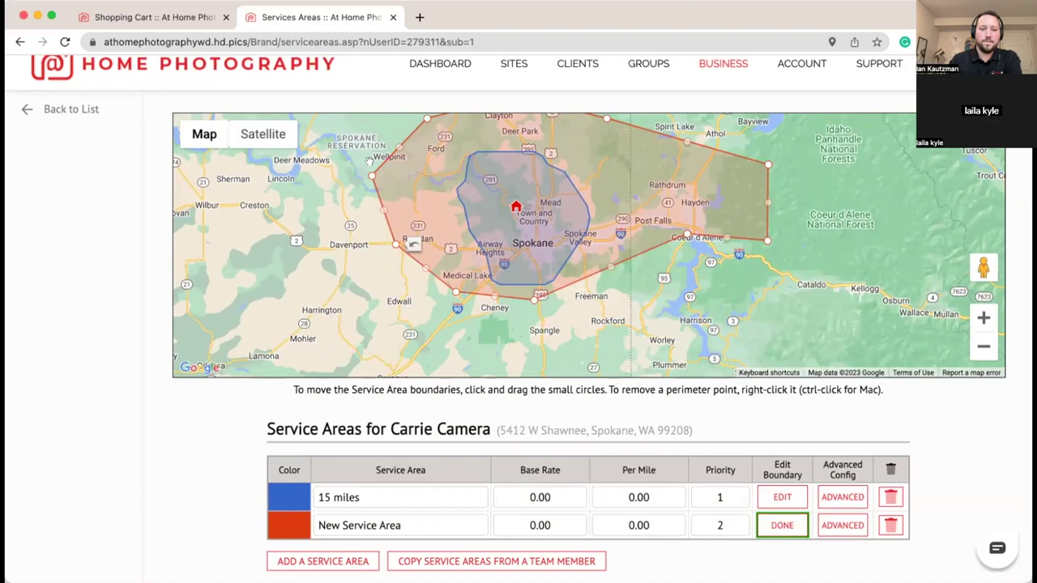
{"action": "left_click_drag", "start_coordinate": [399, 175], "coordinate": [401, 175]}
{"action": "scroll", "coordinate": [833, 250], "scroll_direction": "up", "scroll_amount": 1}
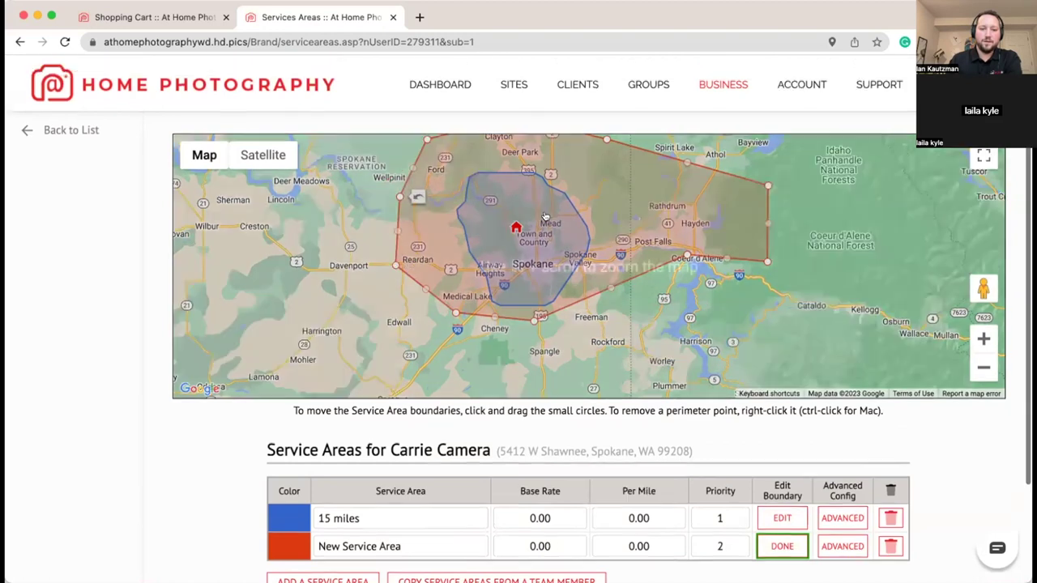
{"action": "left_click", "coordinate": [841, 261]}
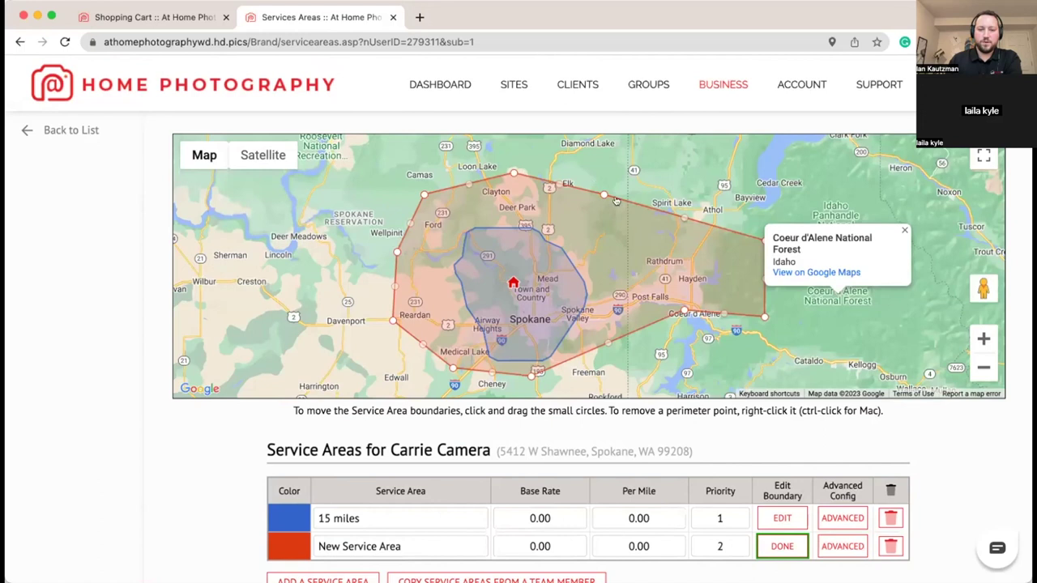
{"action": "right_click", "coordinate": [514, 172]}
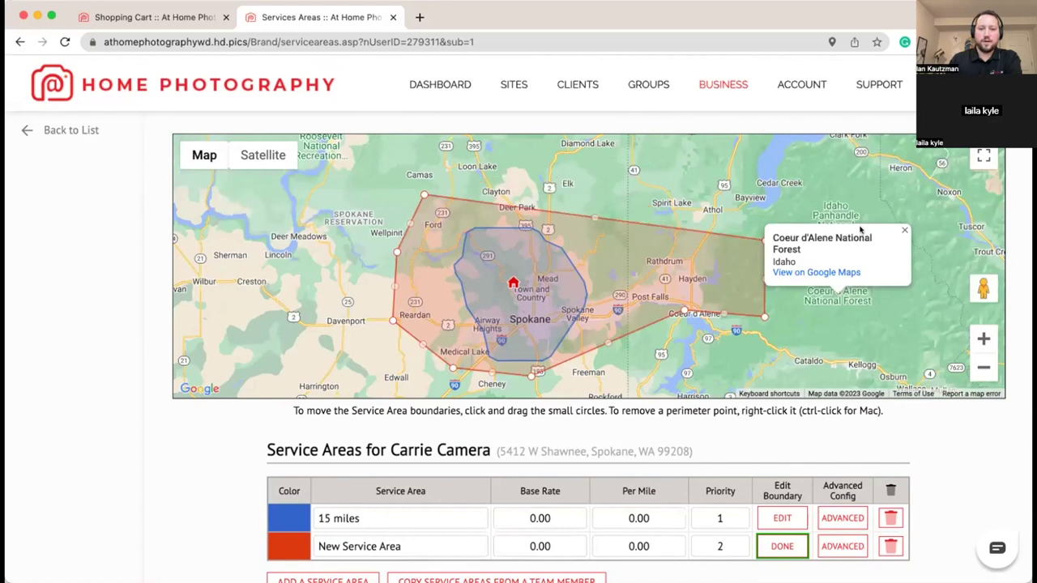
{"action": "left_click", "coordinate": [902, 229]}
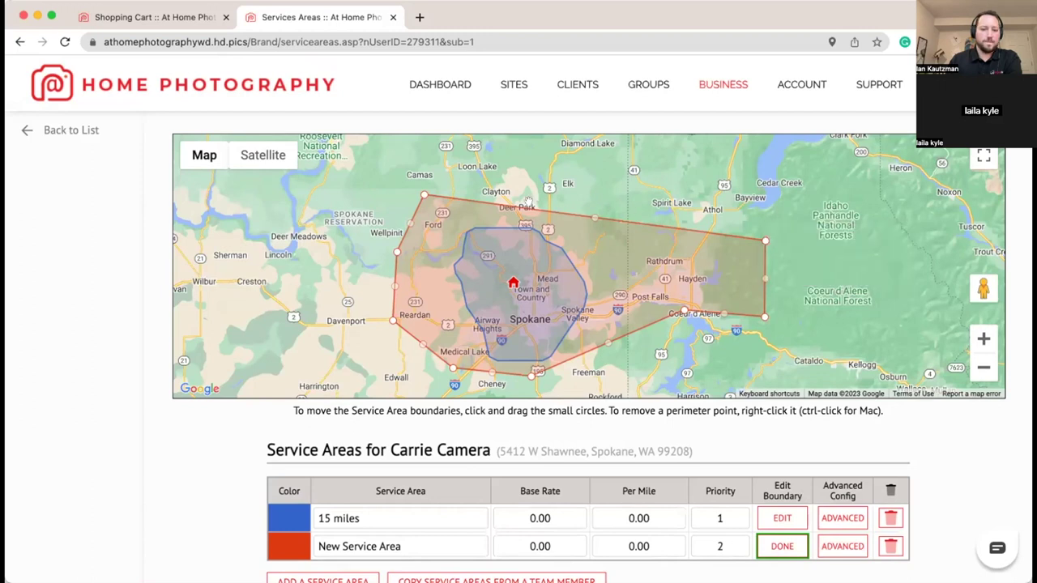
{"action": "left_click_drag", "start_coordinate": [423, 195], "coordinate": [520, 190]}
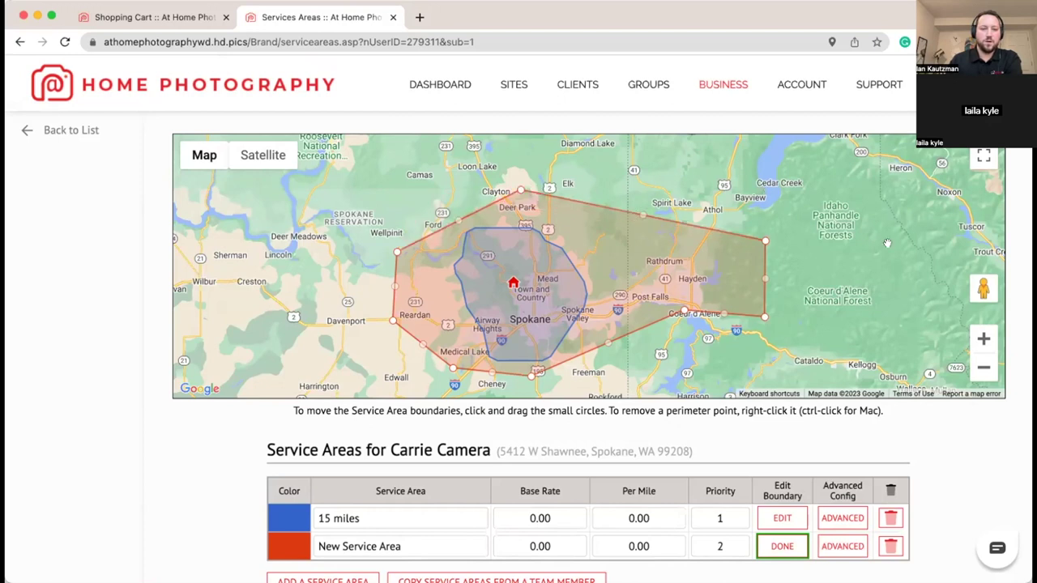
{"action": "scroll", "coordinate": [887, 243], "scroll_direction": "down", "scroll_amount": 1}
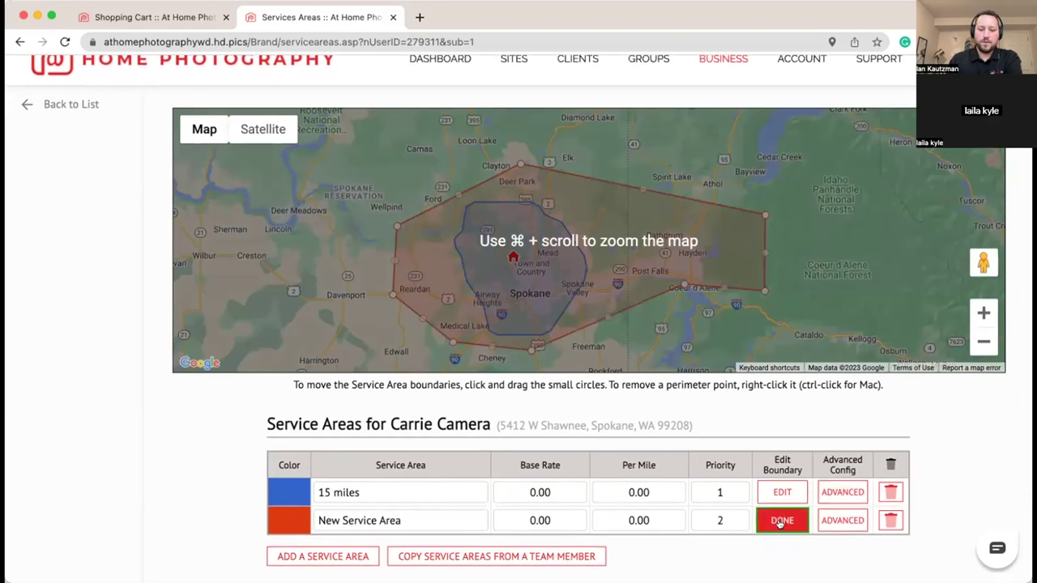
Step: Finish the boundary and give New Service Area a 20.00 base rate, per-mile staying 0.00
{"action": "left_click", "coordinate": [781, 521]}
{"action": "scroll", "coordinate": [648, 454], "scroll_direction": "down", "scroll_amount": 3}
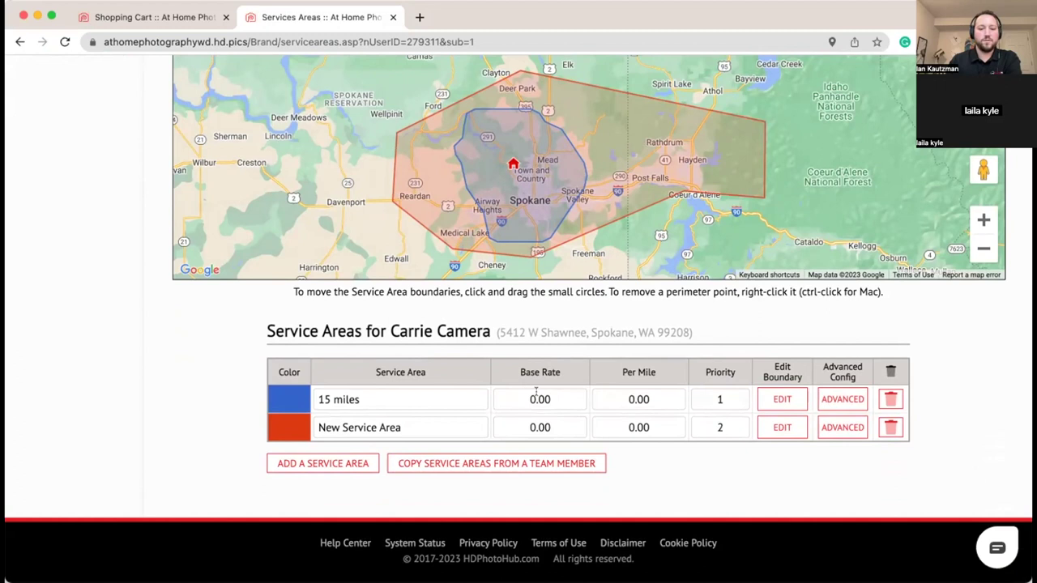
{"action": "left_click", "coordinate": [522, 397]}
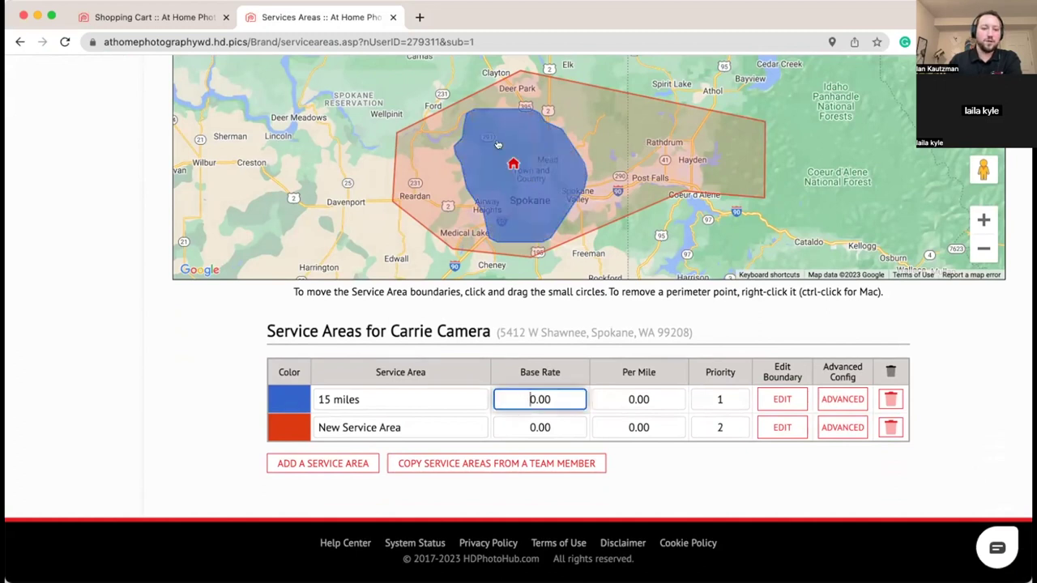
{"action": "left_click", "coordinate": [539, 428]}
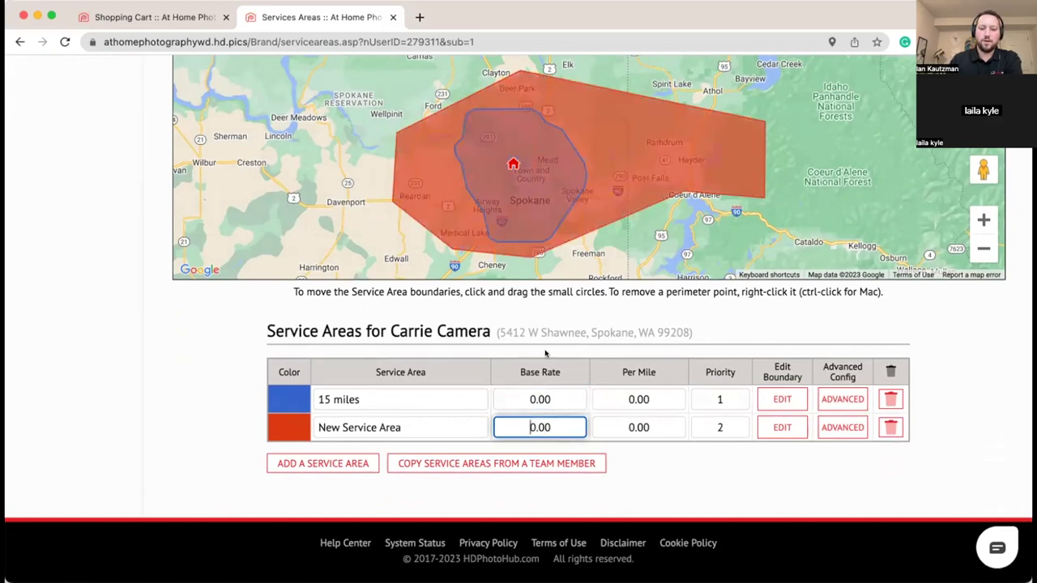
{"action": "type", "text": "2"}
{"action": "left_click", "coordinate": [693, 467]}
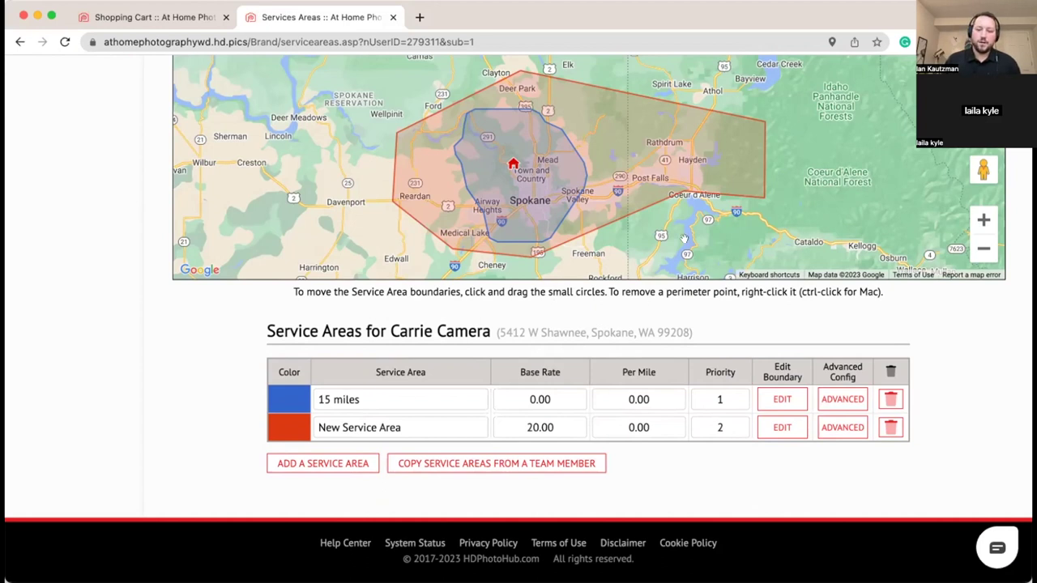
{"action": "left_click", "coordinate": [628, 428]}
{"action": "left_click", "coordinate": [639, 465]}
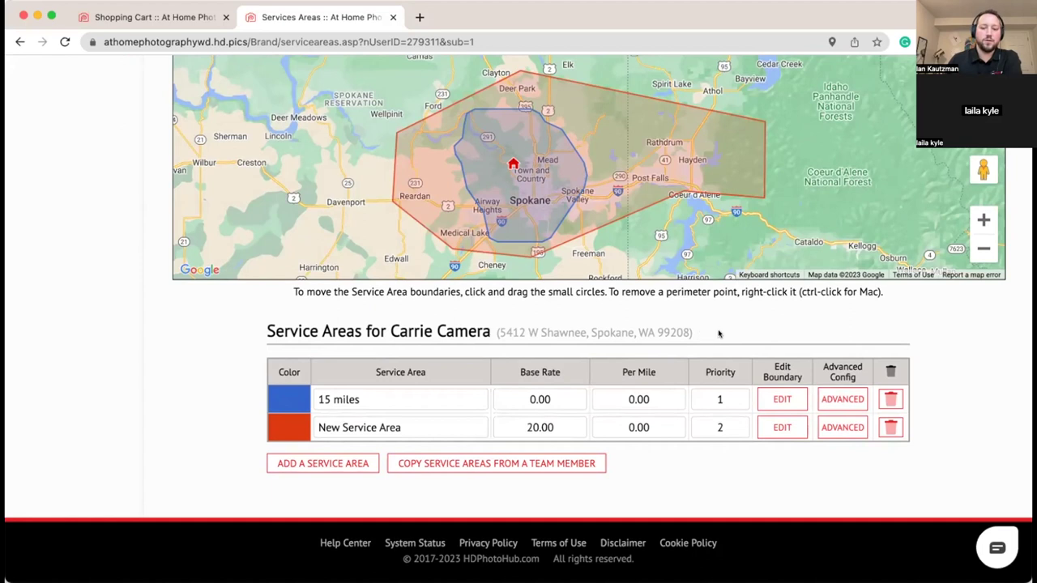
{"action": "scroll", "coordinate": [718, 331], "scroll_direction": "up", "scroll_amount": 1}
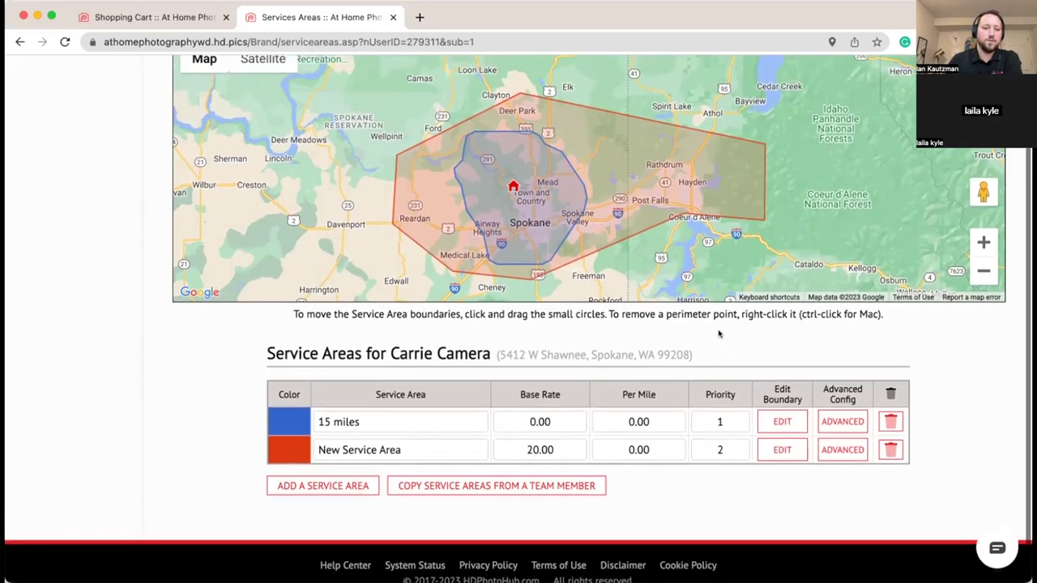
{"action": "scroll", "coordinate": [718, 331], "scroll_direction": "up", "scroll_amount": 3}
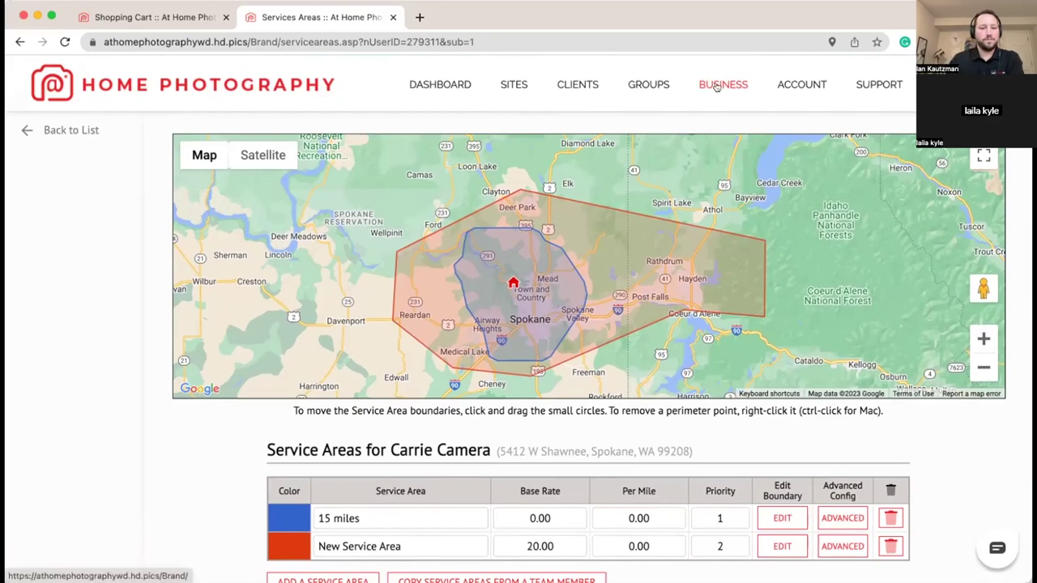
{"action": "left_click", "coordinate": [89, 128]}
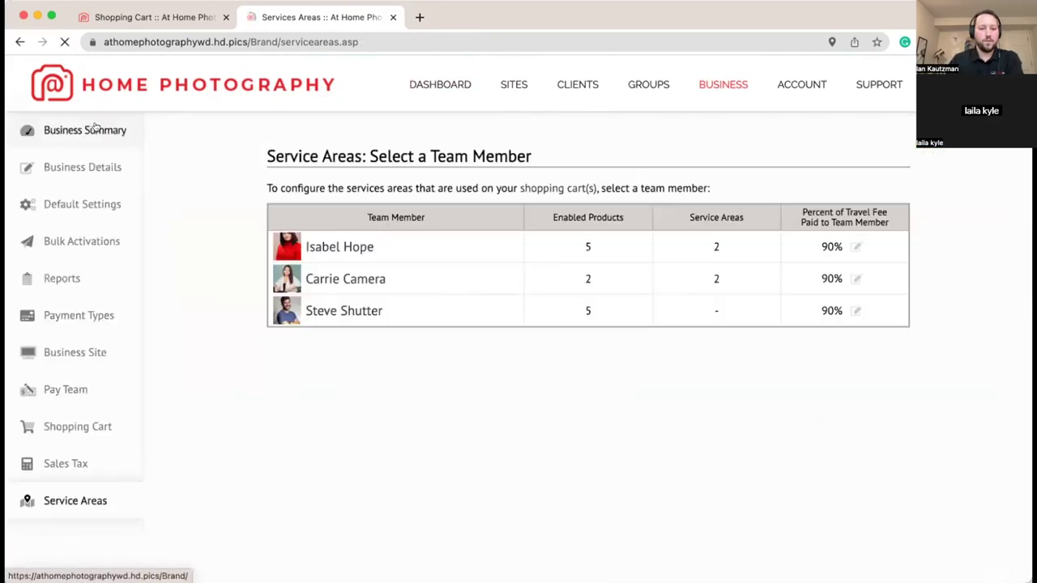
{"action": "left_click", "coordinate": [320, 310]}
{"action": "scroll", "coordinate": [444, 376], "scroll_direction": "down", "scroll_amount": 2}
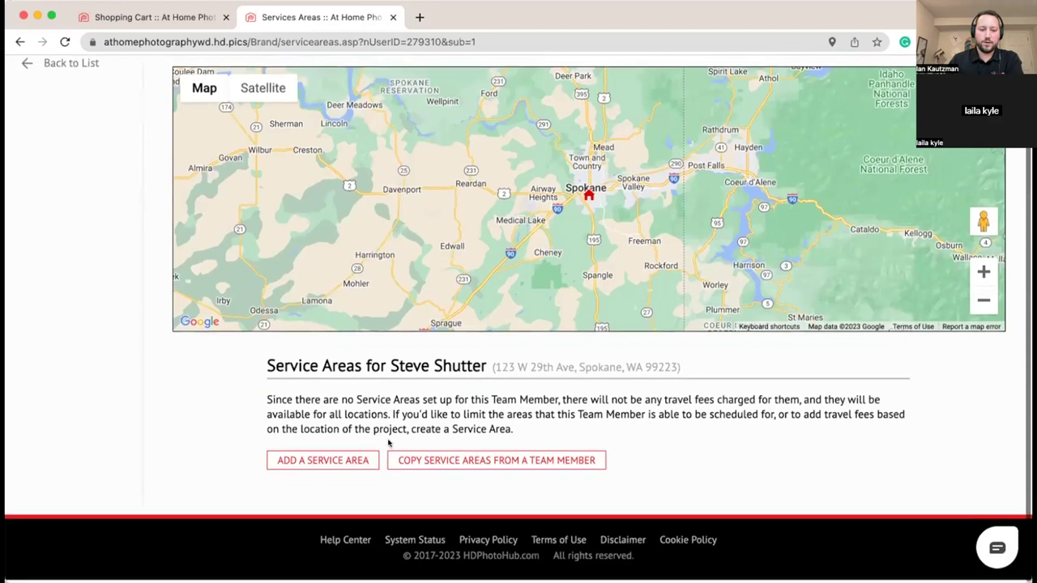
{"action": "left_click", "coordinate": [362, 457]}
{"action": "left_click", "coordinate": [461, 325]}
{"action": "left_click", "coordinate": [459, 341]}
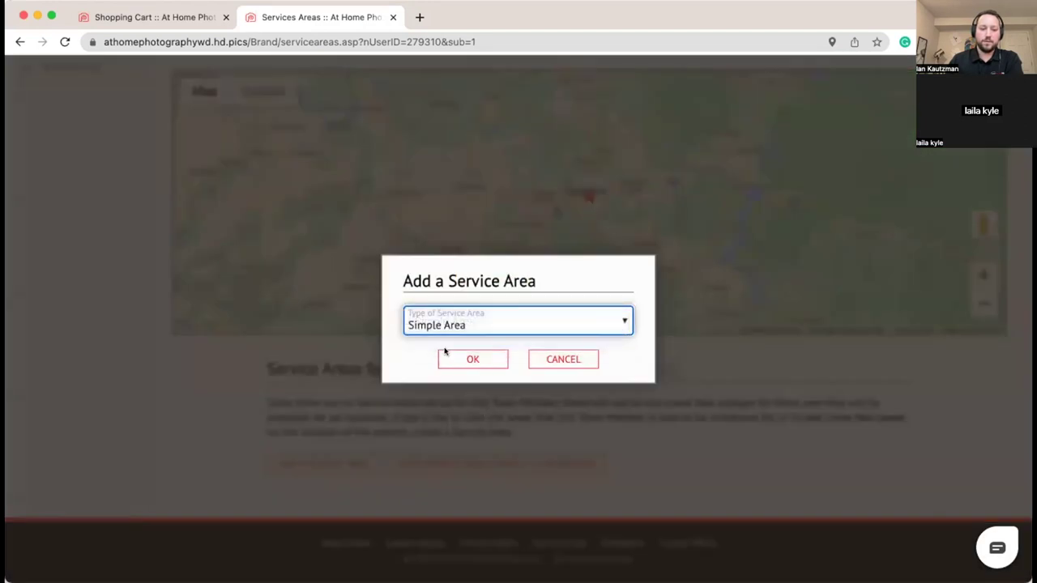
{"action": "left_click", "coordinate": [433, 357]}
{"action": "type", "text": "50"}
{"action": "left_click", "coordinate": [445, 397]}
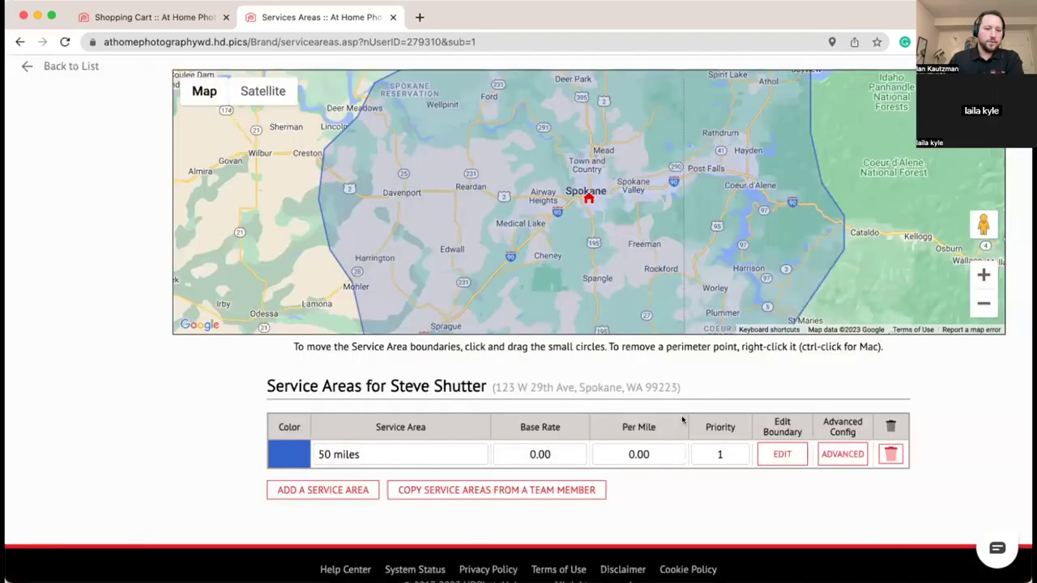
{"action": "scroll", "coordinate": [711, 397], "scroll_direction": "down", "scroll_amount": 1}
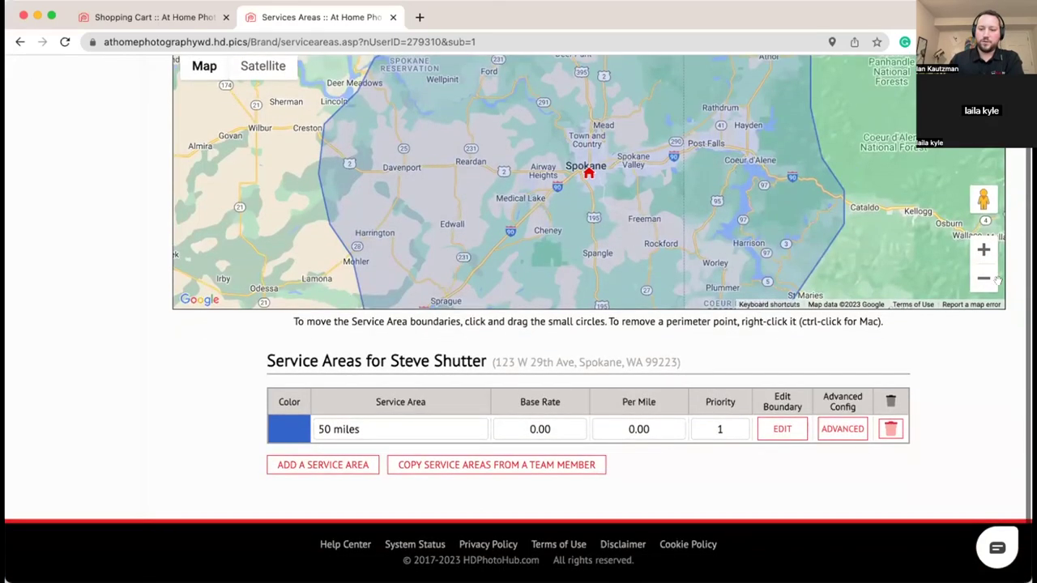
{"action": "left_click", "coordinate": [984, 278]}
{"action": "left_click_drag", "start_coordinate": [783, 252], "coordinate": [786, 231]}
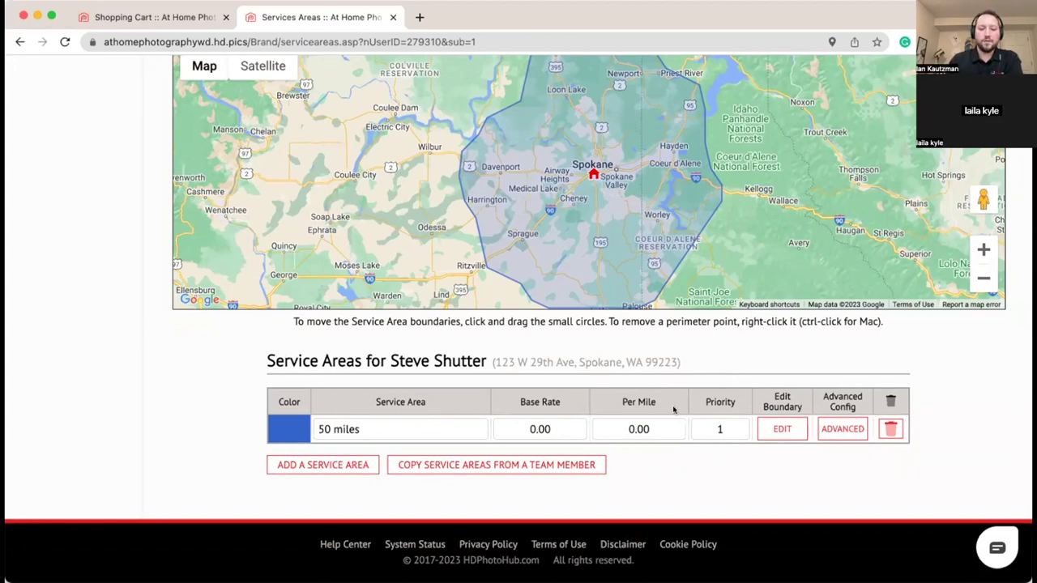
{"action": "left_click", "coordinate": [719, 428]}
{"action": "type", "text": "2"}
{"action": "left_click", "coordinate": [704, 467]}
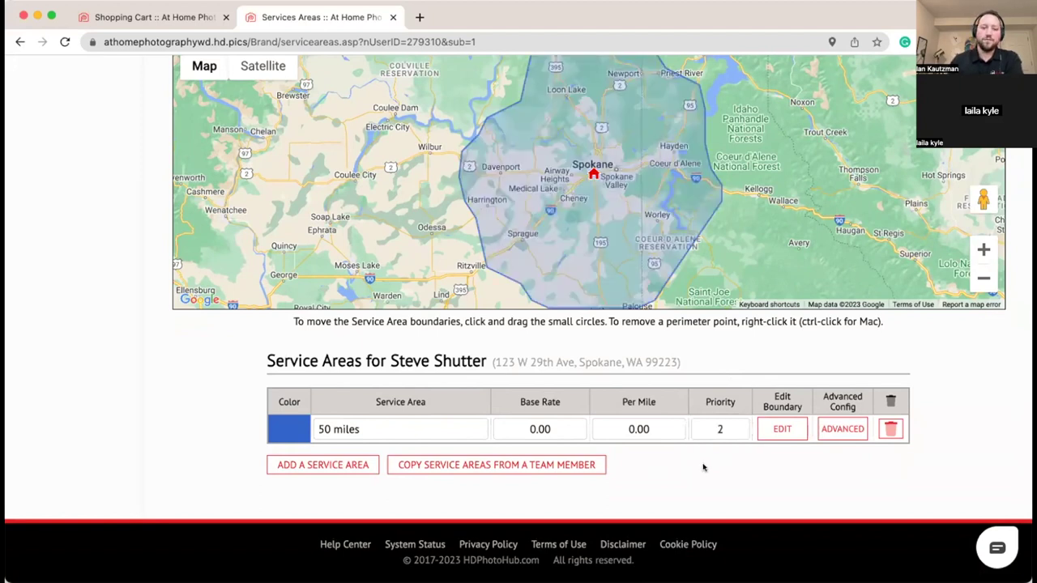
{"action": "left_click", "coordinate": [700, 427]}
{"action": "type", "text": "1"}
{"action": "left_click", "coordinate": [737, 486]}
{"action": "scroll", "coordinate": [759, 482], "scroll_direction": "down", "scroll_amount": 1}
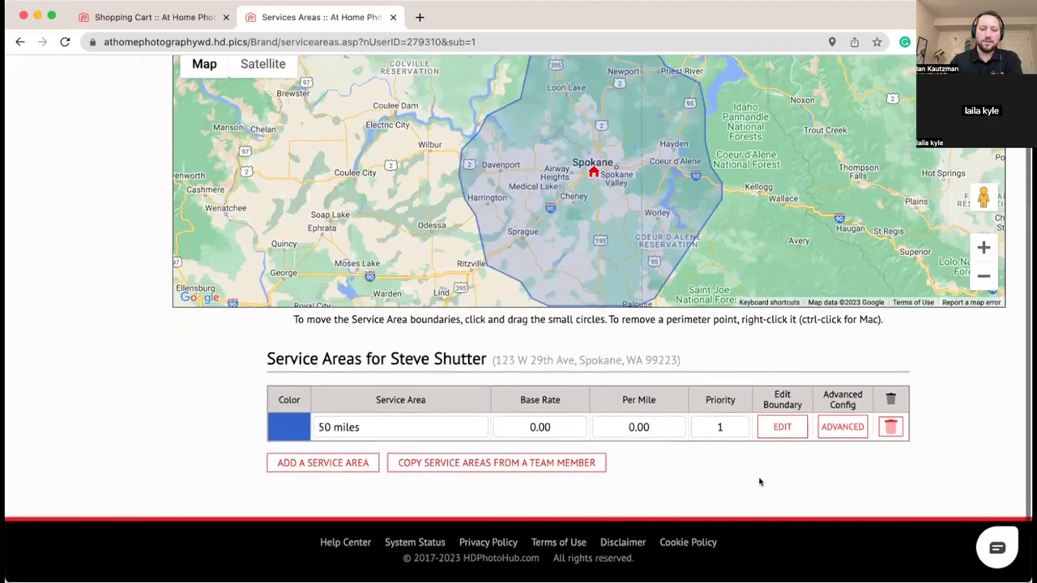
{"action": "scroll", "coordinate": [759, 482], "scroll_direction": "up", "scroll_amount": 2}
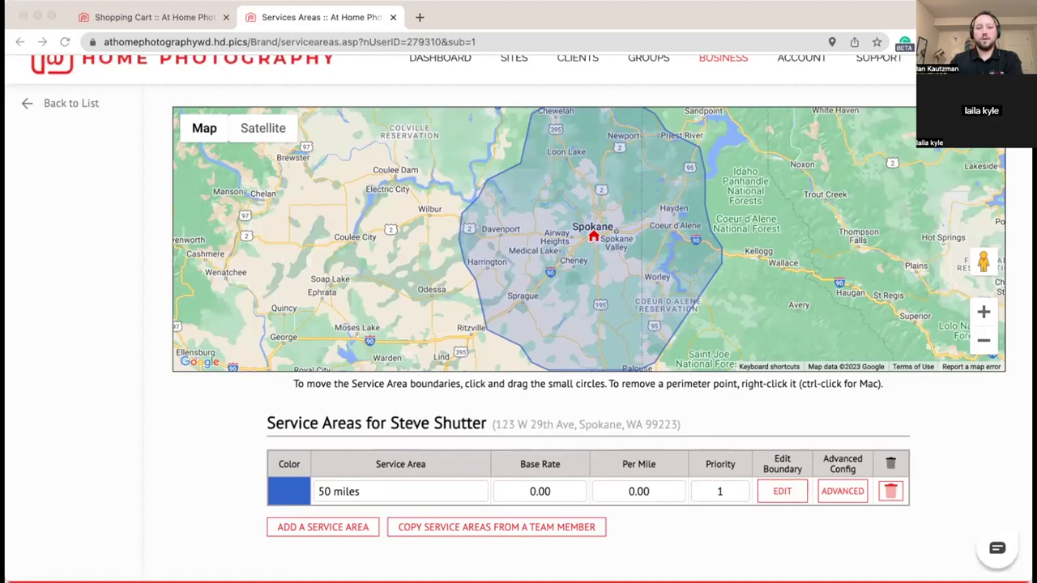
{"action": "scroll", "coordinate": [624, 139], "scroll_direction": "up", "scroll_amount": 2}
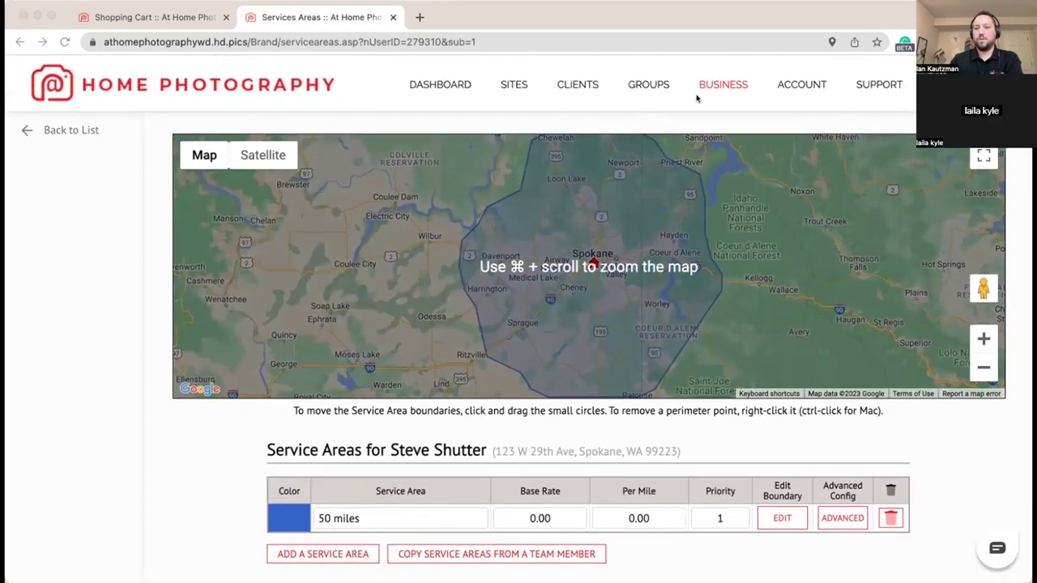
Step: Leave the team member list and go to the Custom Designs settings
{"action": "left_click", "coordinate": [51, 131]}
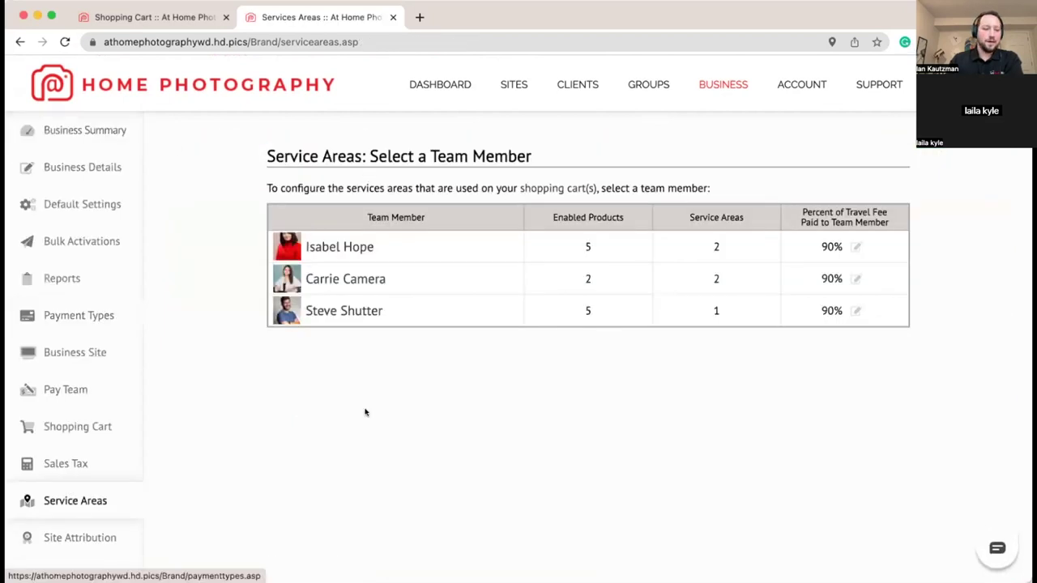
{"action": "scroll", "coordinate": [361, 413], "scroll_direction": "down", "scroll_amount": 5}
{"action": "left_click", "coordinate": [47, 372]}
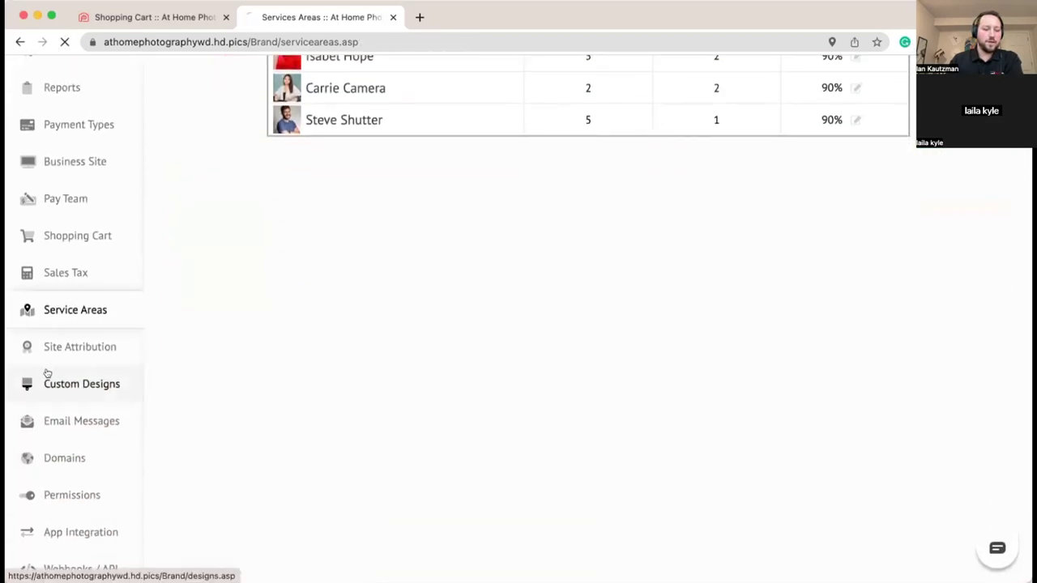
{"action": "scroll", "coordinate": [130, 363], "scroll_direction": "down", "scroll_amount": 8}
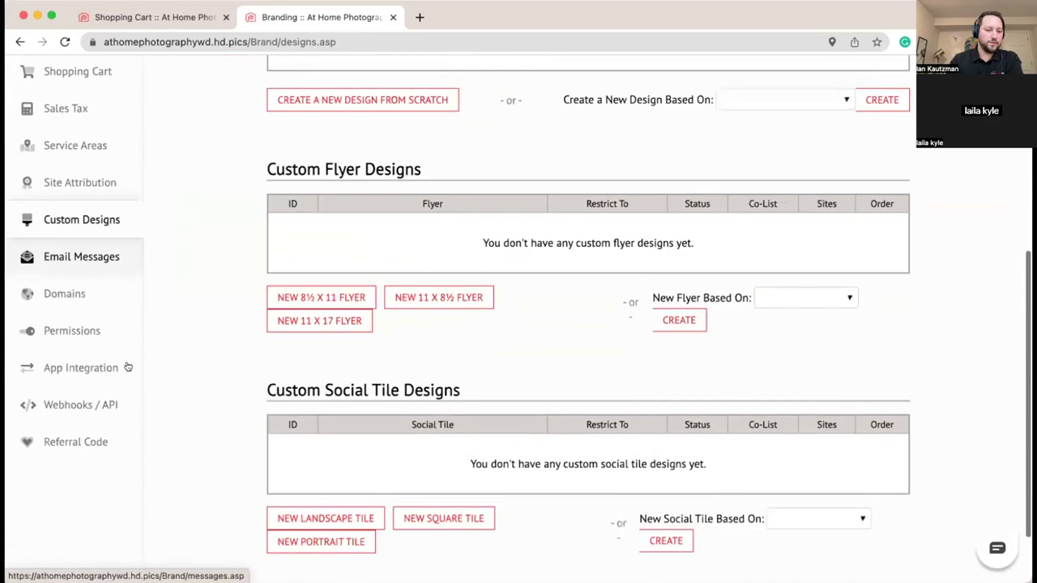
{"action": "scroll", "coordinate": [127, 367], "scroll_direction": "down", "scroll_amount": 2}
Step: Open the Domains page and try the Add a Domain Name field without adding a domain
{"action": "left_click", "coordinate": [24, 229]}
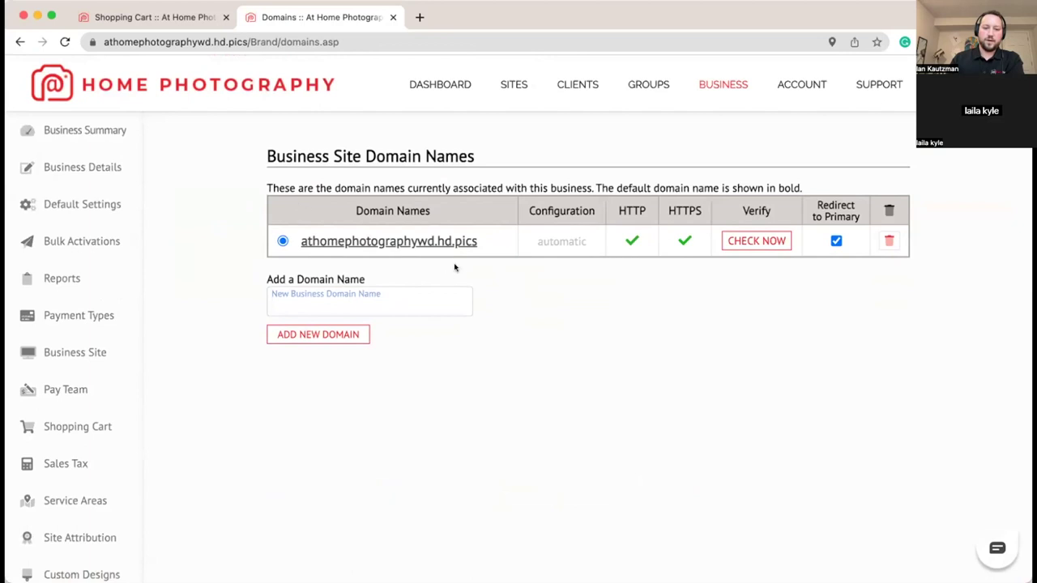
{"action": "left_click", "coordinate": [324, 308]}
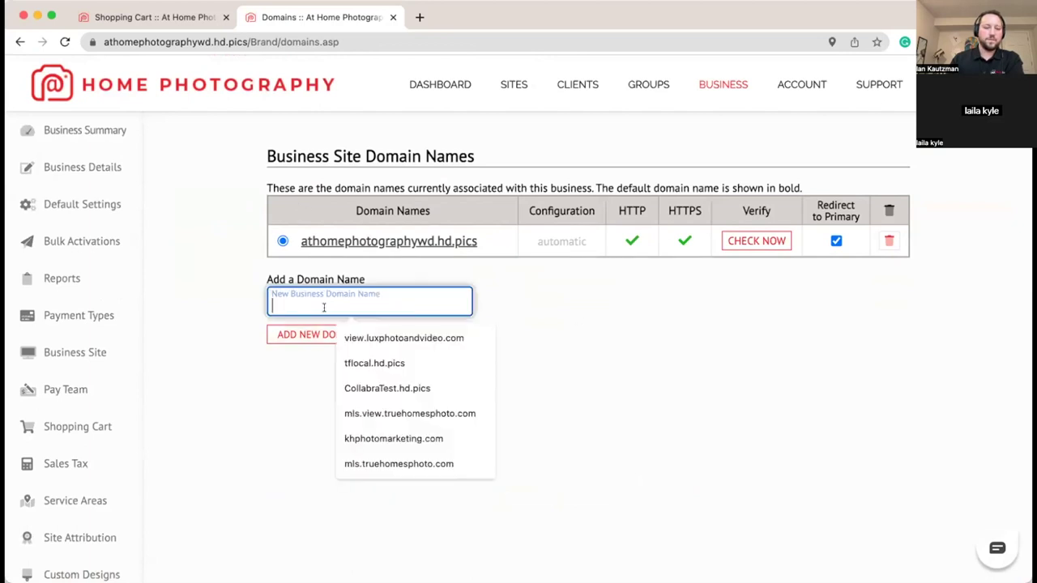
{"action": "left_click", "coordinate": [232, 308]}
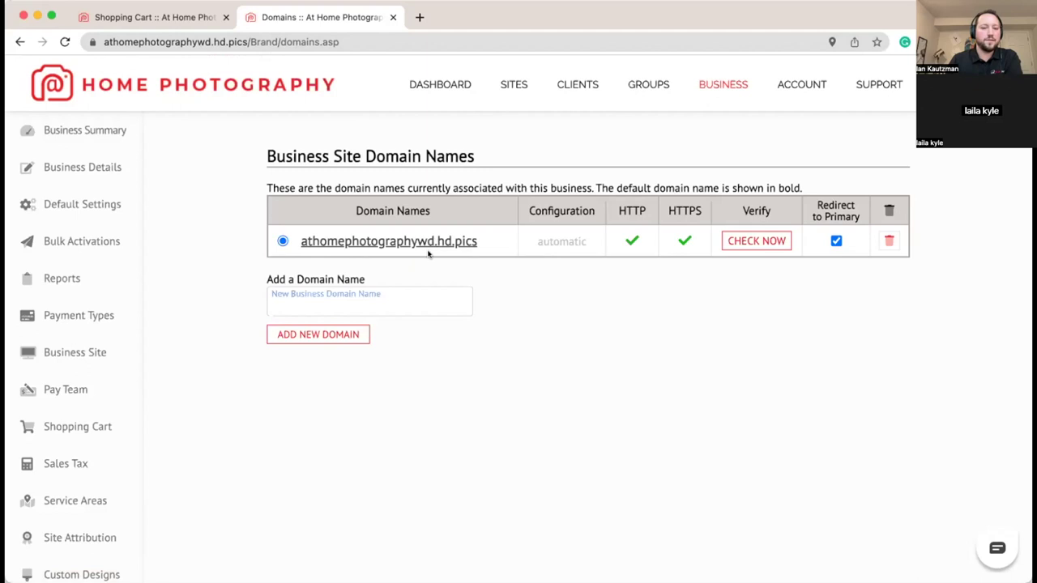
{"action": "scroll", "coordinate": [550, 313], "scroll_direction": "down", "scroll_amount": 1}
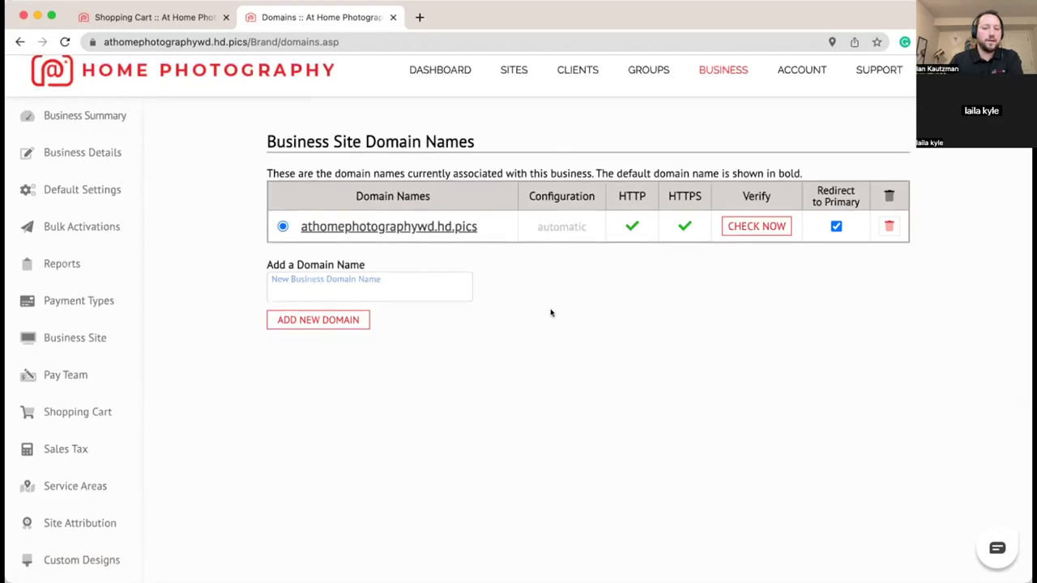
{"action": "scroll", "coordinate": [412, 327], "scroll_direction": "down", "scroll_amount": 1}
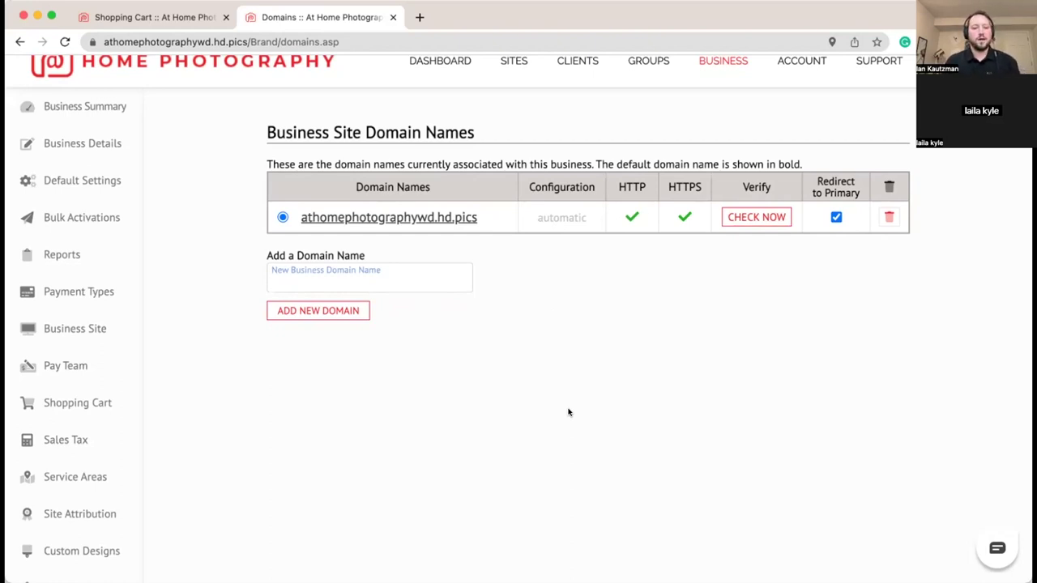
{"action": "scroll", "coordinate": [568, 412], "scroll_direction": "down", "scroll_amount": 2}
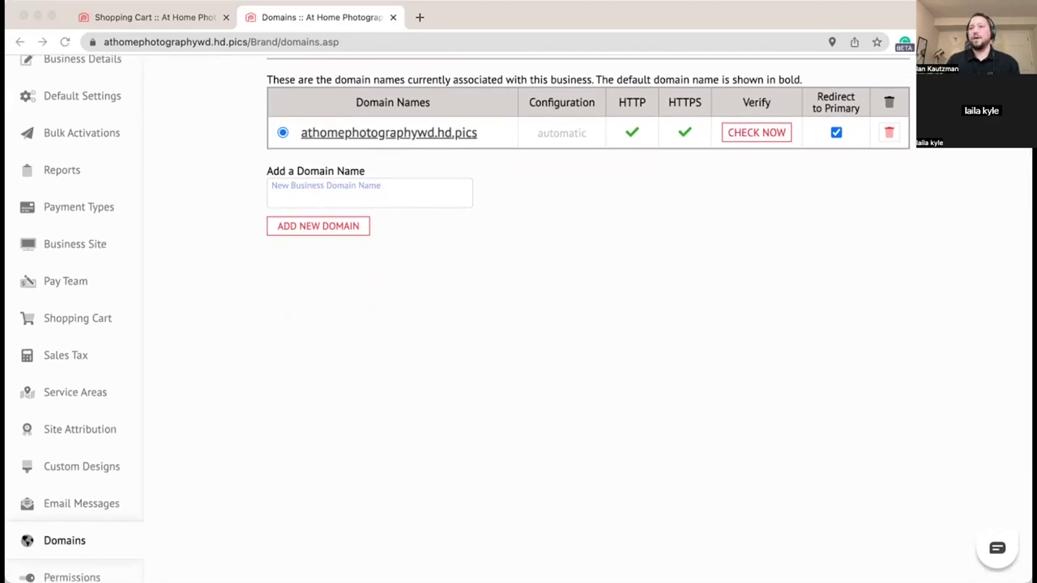
Step: Open Email Messages and select Site Completion Email as the message type
{"action": "left_click", "coordinate": [81, 503]}
{"action": "scroll", "coordinate": [514, 398], "scroll_direction": "down", "scroll_amount": 1}
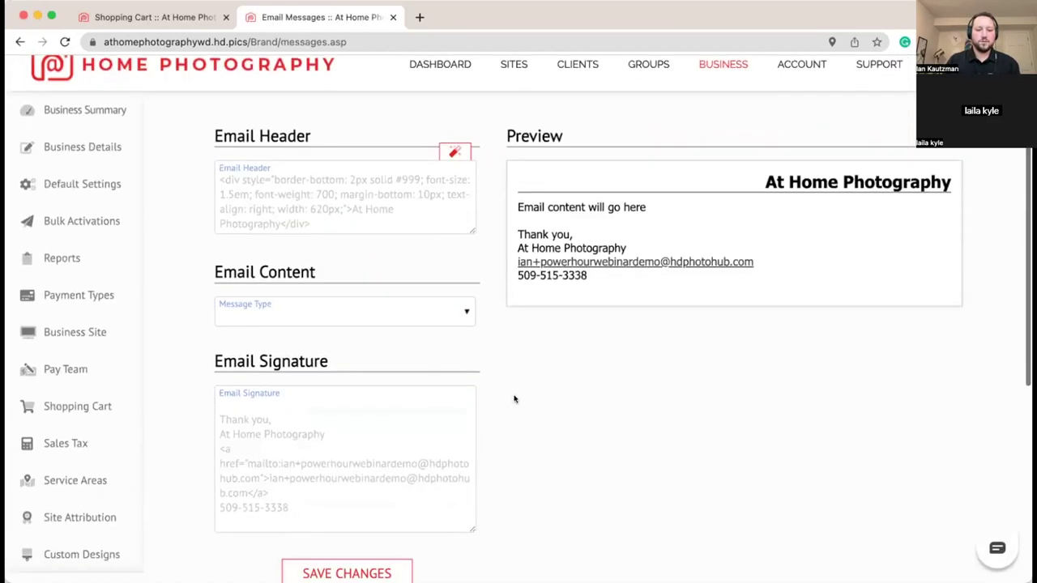
{"action": "scroll", "coordinate": [564, 368], "scroll_direction": "down", "scroll_amount": 5}
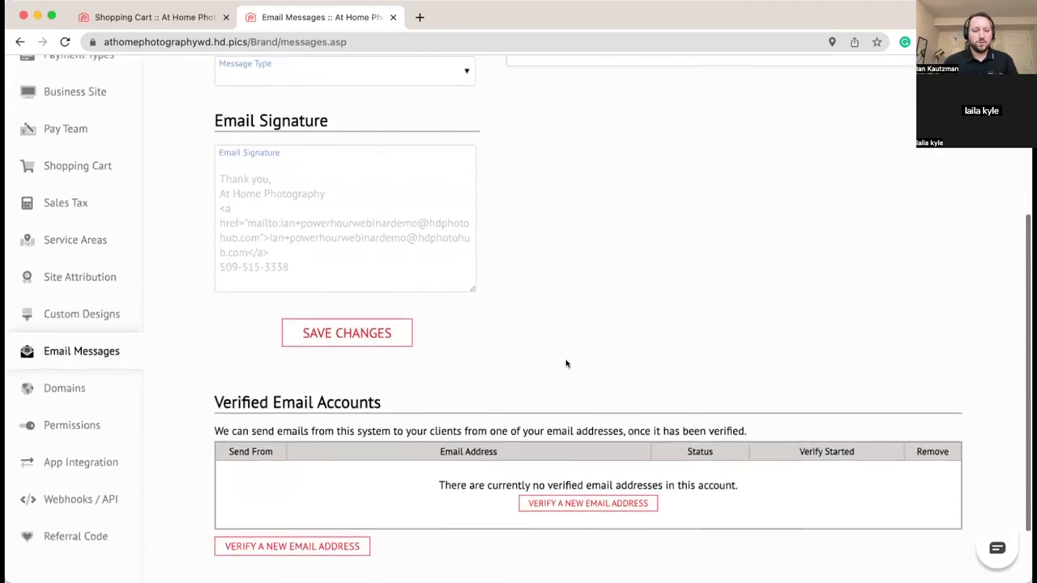
{"action": "scroll", "coordinate": [565, 357], "scroll_direction": "up", "scroll_amount": 4}
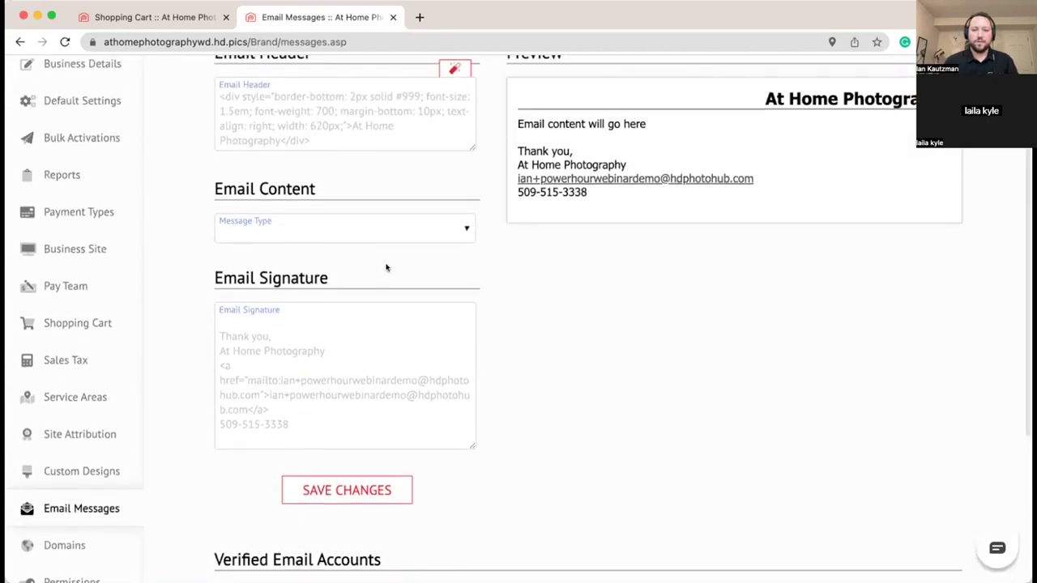
{"action": "left_click", "coordinate": [380, 237]}
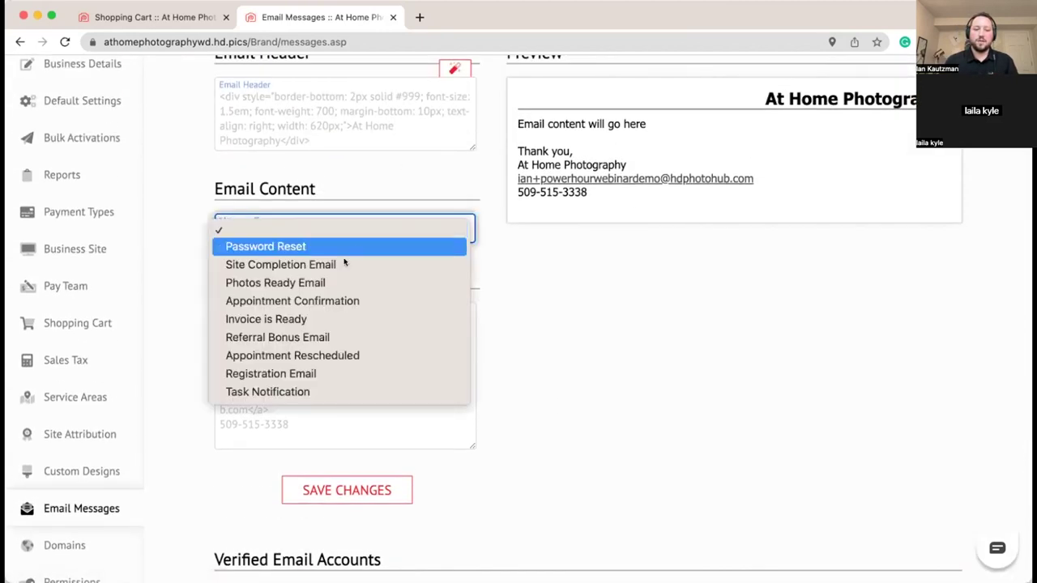
{"action": "left_click", "coordinate": [336, 264]}
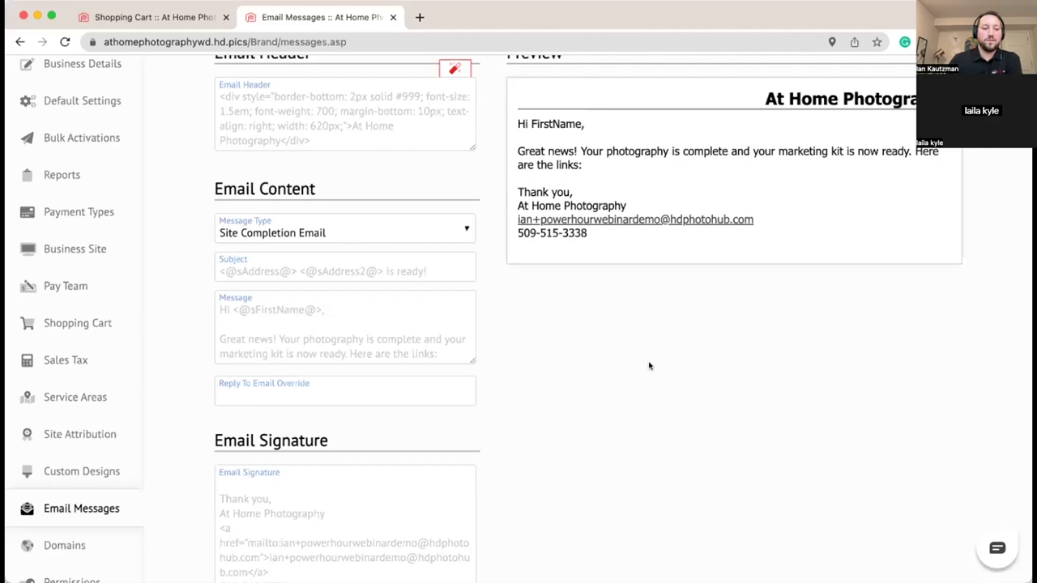
{"action": "scroll", "coordinate": [588, 342], "scroll_direction": "down", "scroll_amount": 1}
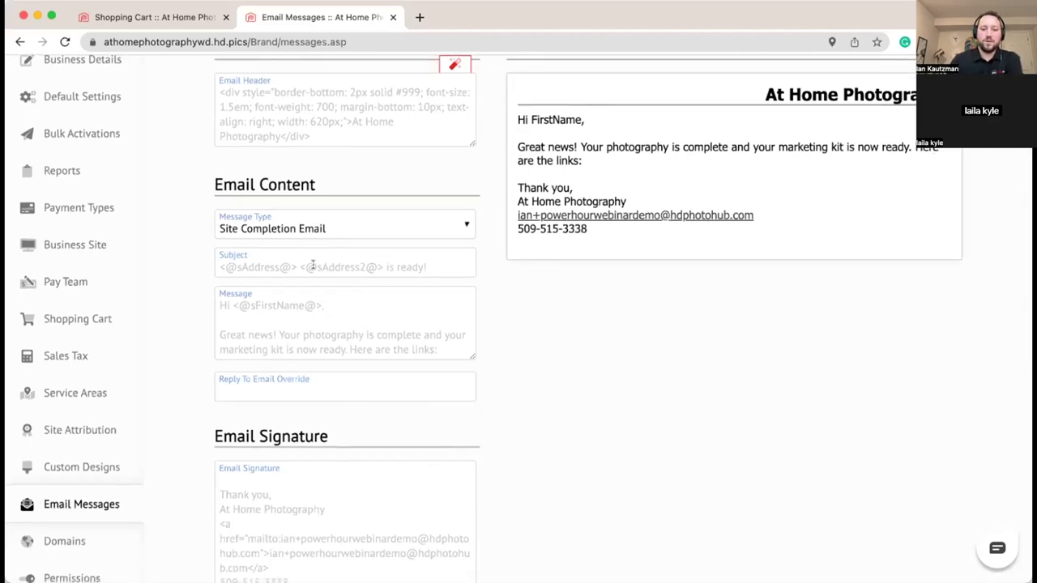
{"action": "scroll", "coordinate": [588, 341], "scroll_direction": "down", "scroll_amount": 5}
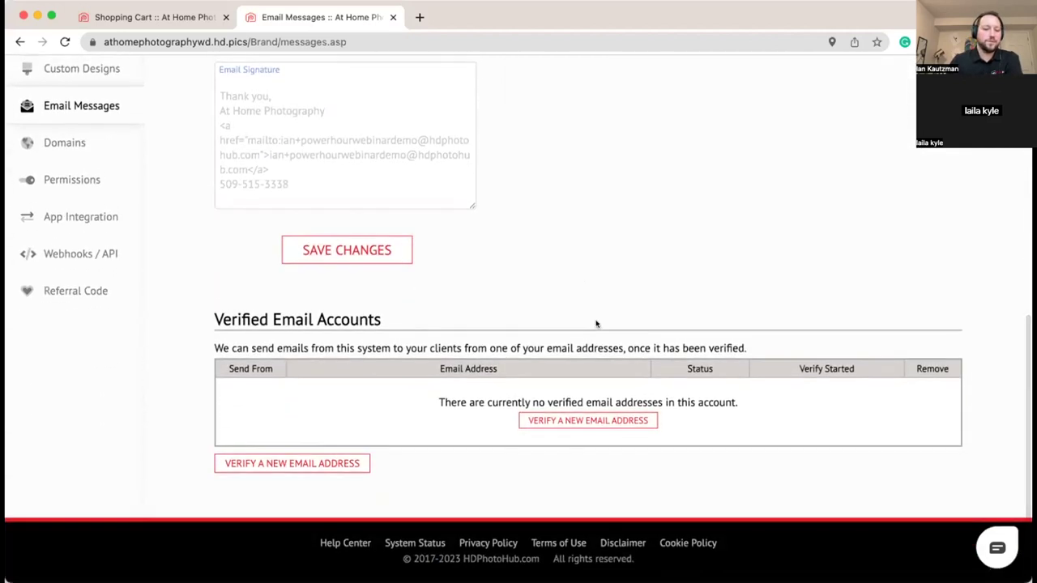
Step: Submit the demo sender email address for verification after correcting its misspelled domain
{"action": "left_click", "coordinate": [284, 463]}
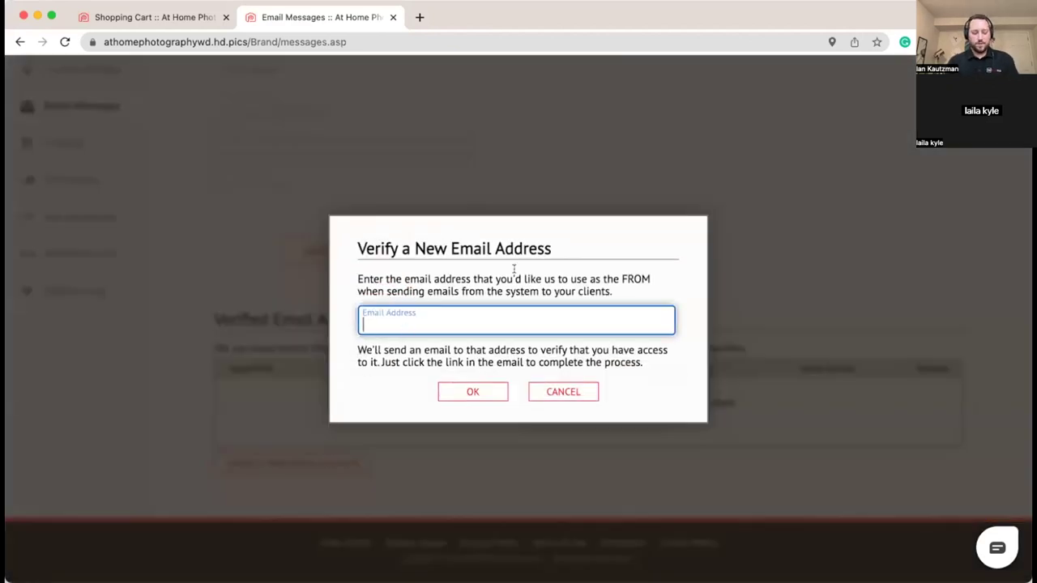
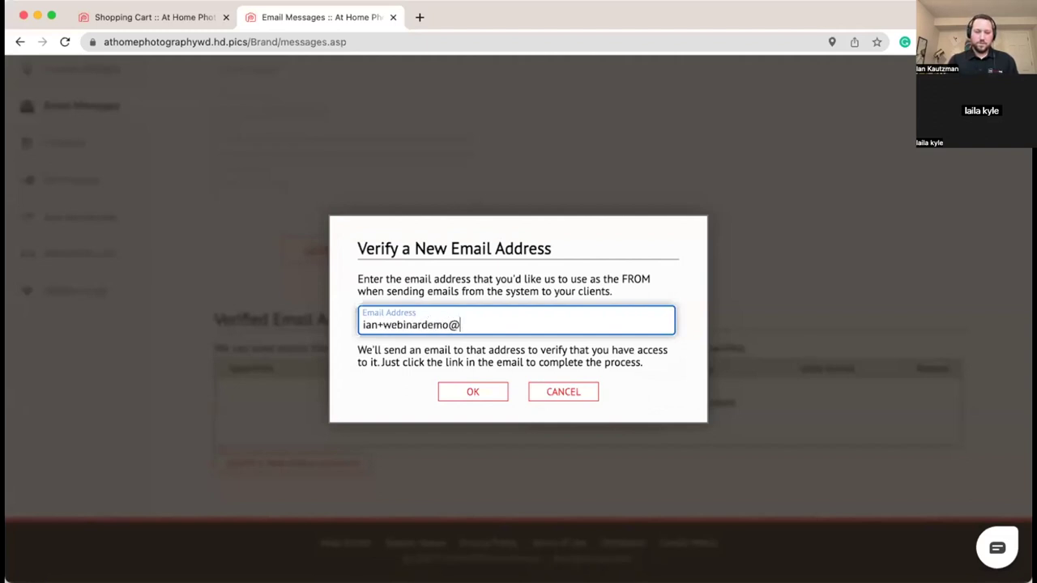
{"action": "left_click", "coordinate": [398, 356]}
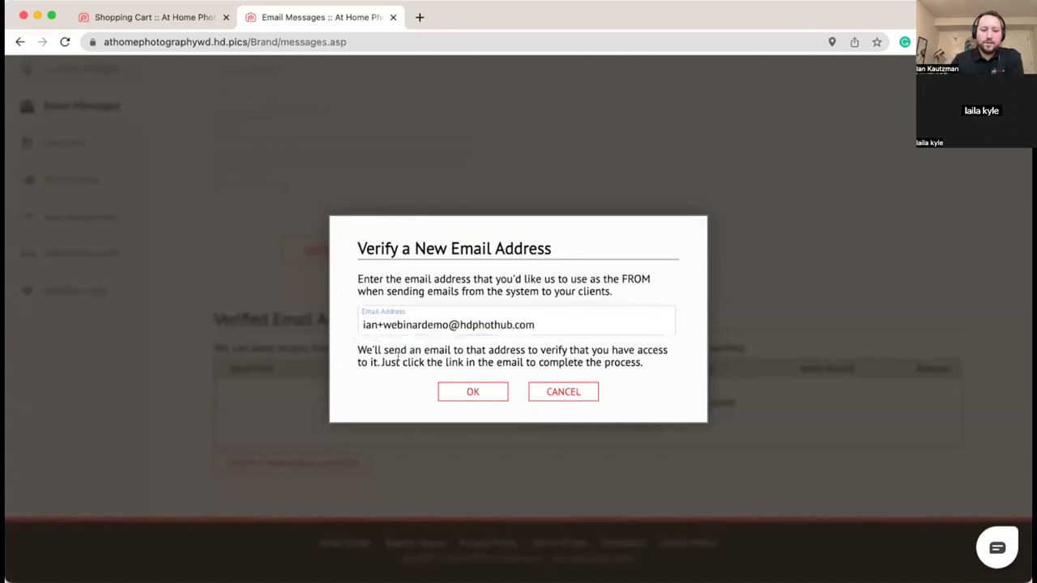
{"action": "left_click", "coordinate": [493, 322]}
{"action": "type", "text": "o"}
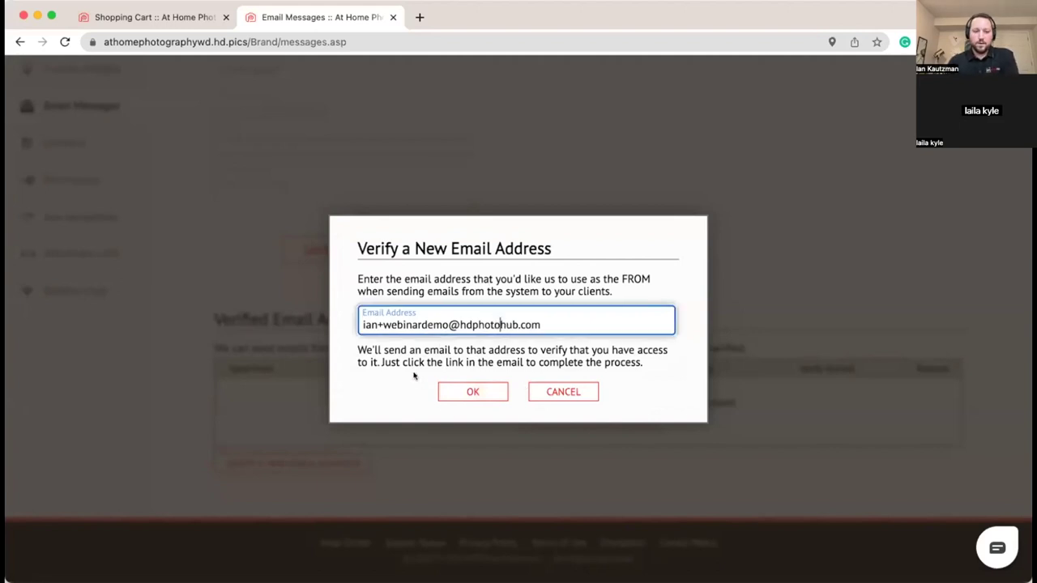
{"action": "left_click", "coordinate": [416, 377]}
{"action": "left_click", "coordinate": [466, 395]}
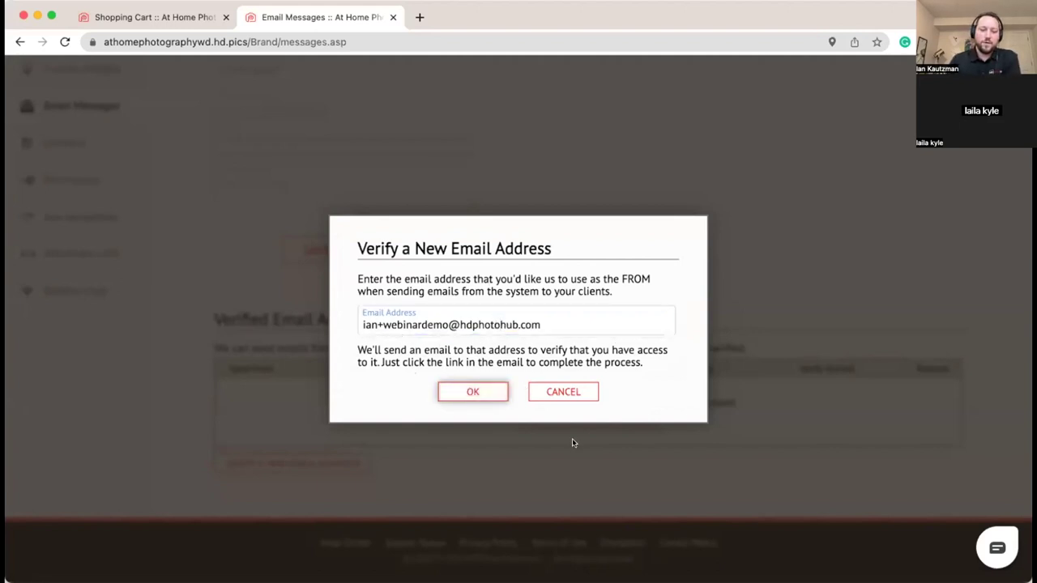
{"action": "scroll", "coordinate": [557, 389], "scroll_direction": "down", "scroll_amount": 3}
{"action": "scroll", "coordinate": [589, 388], "scroll_direction": "down", "scroll_amount": 1}
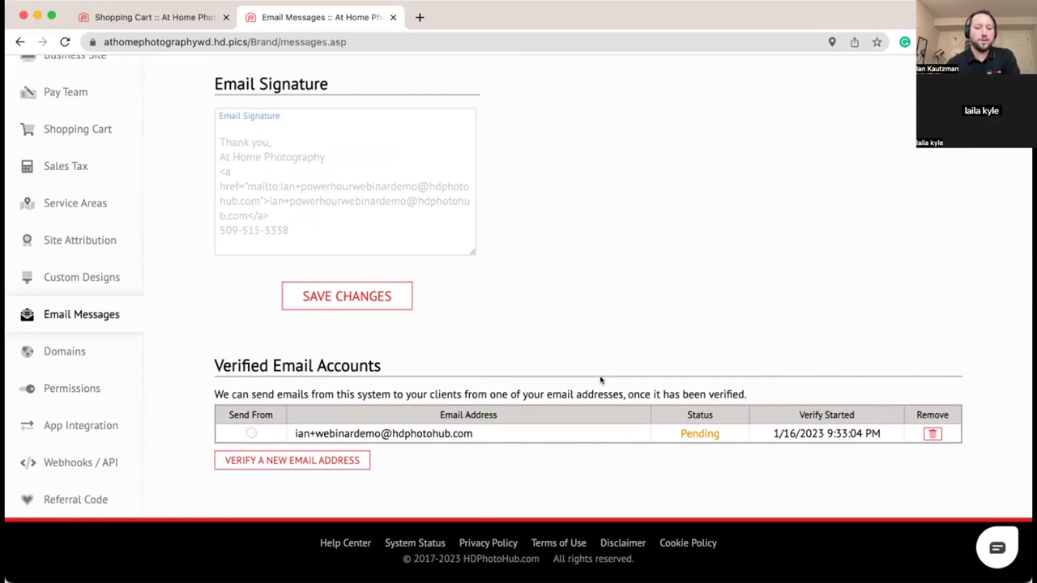
{"action": "left_click_drag", "start_coordinate": [475, 436], "coordinate": [297, 435]}
{"action": "left_click", "coordinate": [296, 435]}
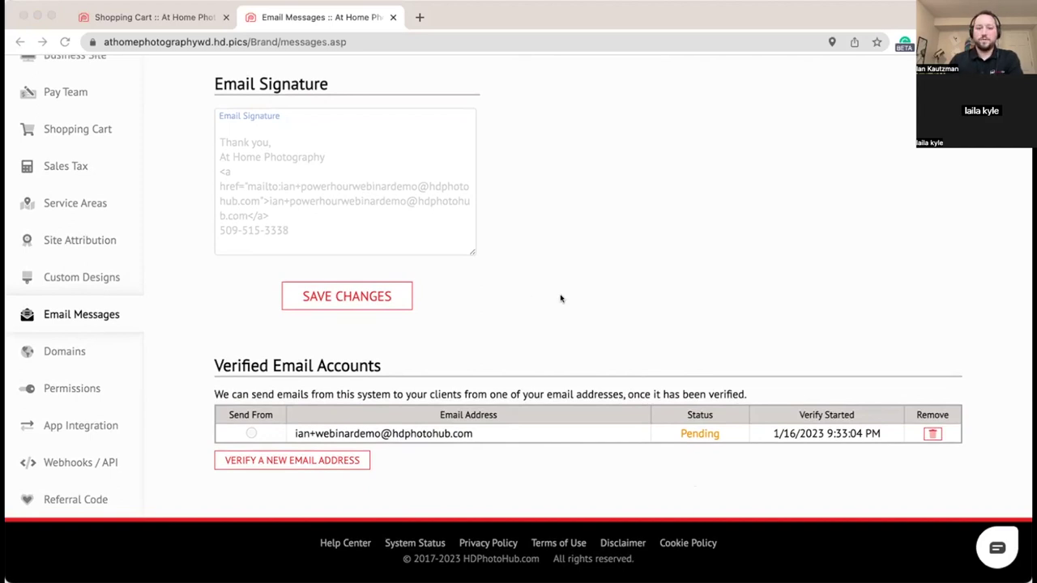
Step: Set the email header to the HOME PHOTOGRAPHY logo and save the email settings
{"action": "scroll", "coordinate": [560, 297], "scroll_direction": "up", "scroll_amount": 5}
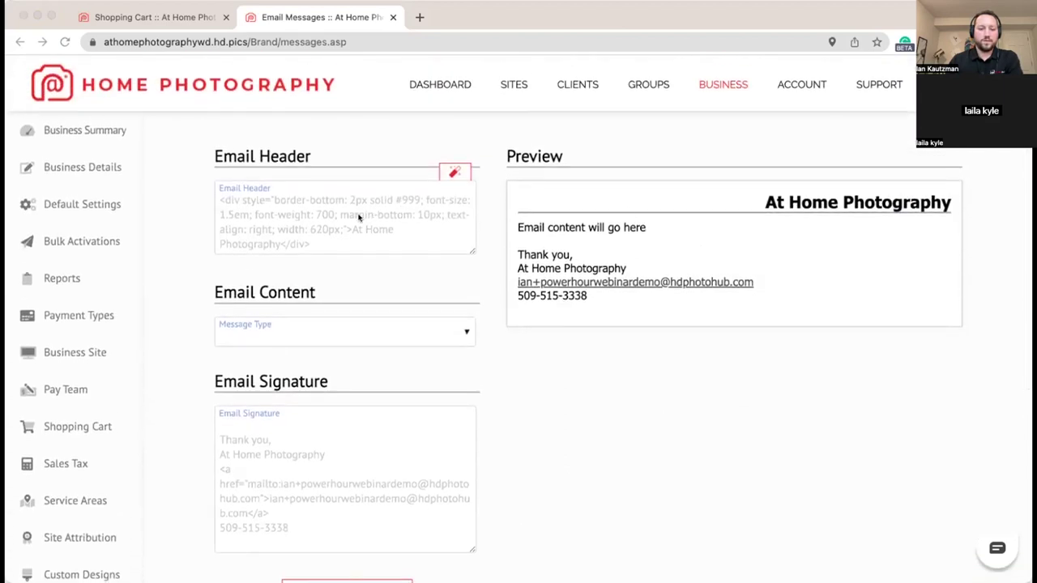
{"action": "left_click", "coordinate": [451, 168]}
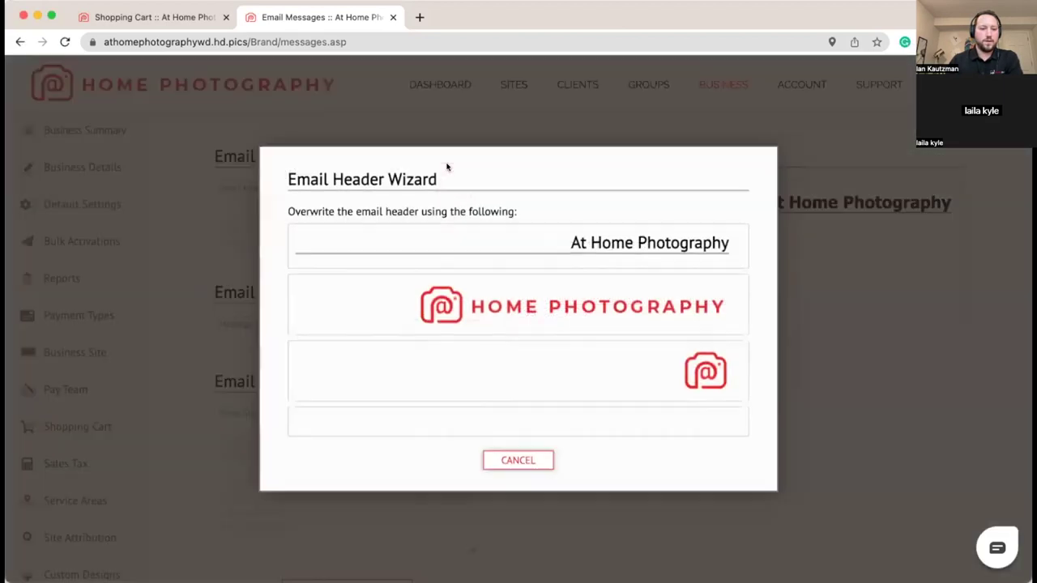
{"action": "left_click", "coordinate": [543, 253]}
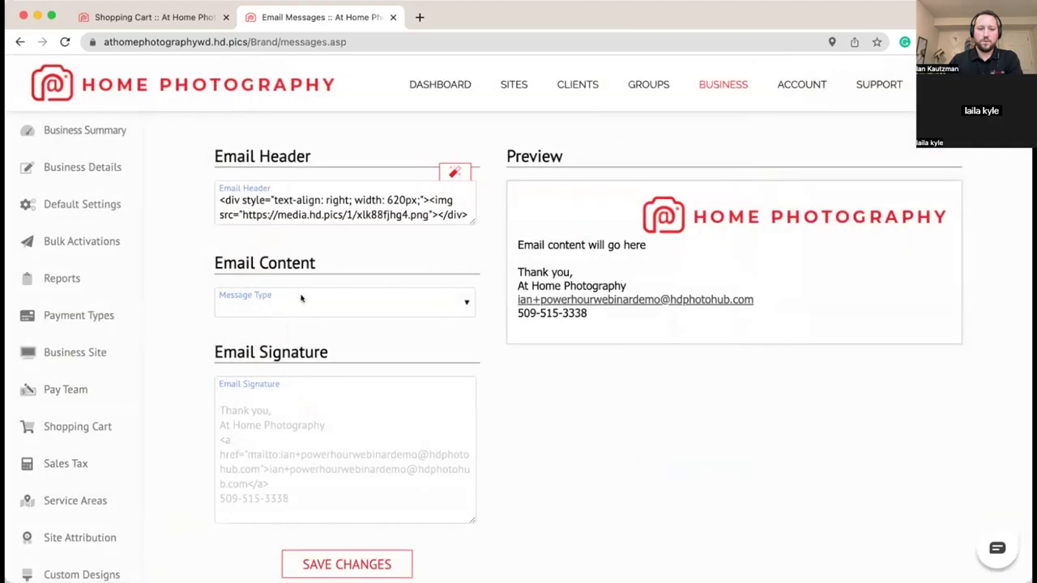
{"action": "scroll", "coordinate": [656, 421], "scroll_direction": "down", "scroll_amount": 3}
{"action": "left_click", "coordinate": [359, 349]}
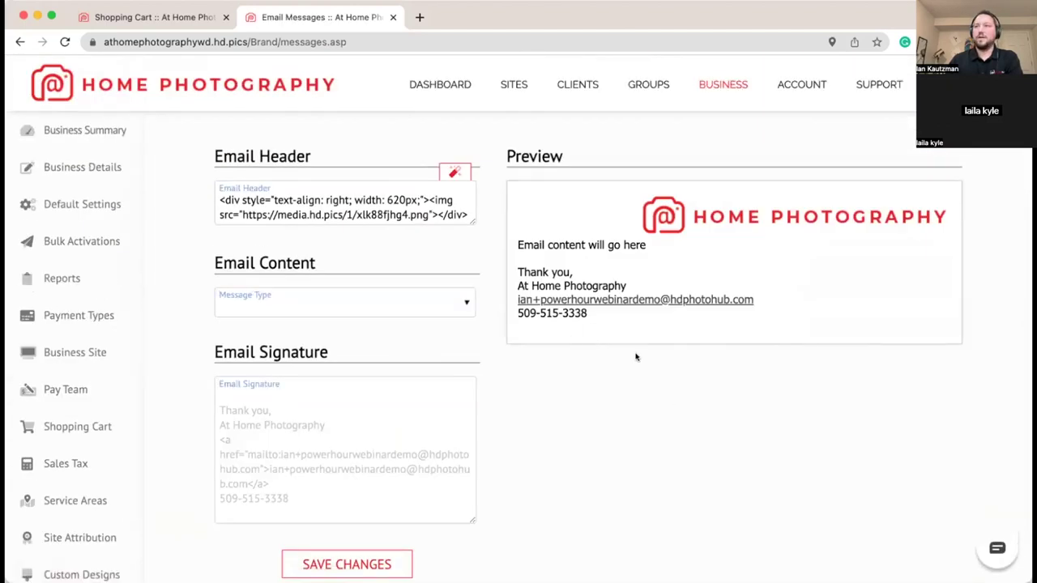
{"action": "left_click", "coordinate": [73, 204]}
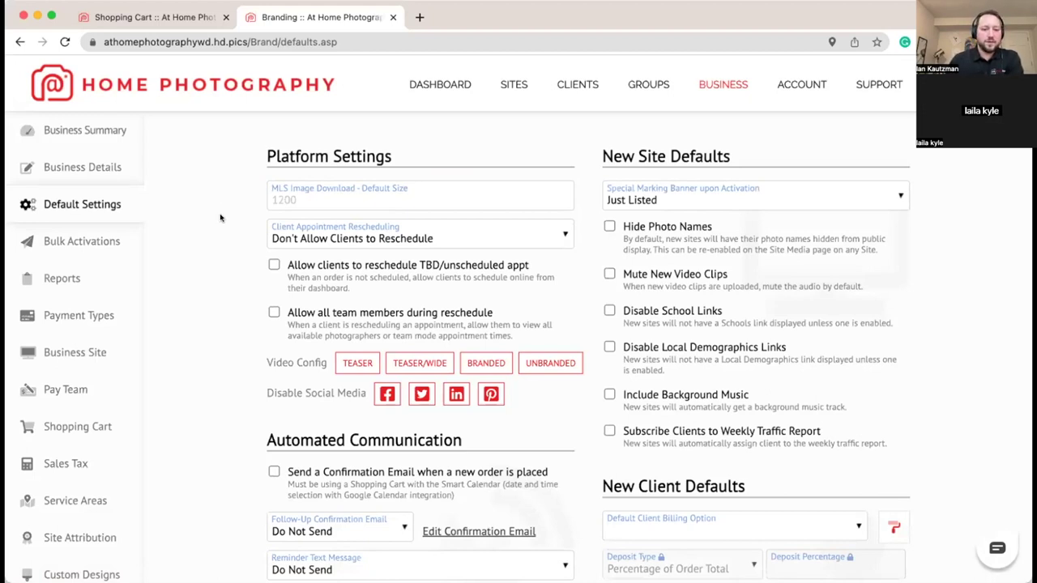
Step: Allow rescheduling up to 24 hours before appointments and enable new-order confirmation emails
{"action": "scroll", "coordinate": [225, 219], "scroll_direction": "down", "scroll_amount": 1}
{"action": "left_click", "coordinate": [462, 196]}
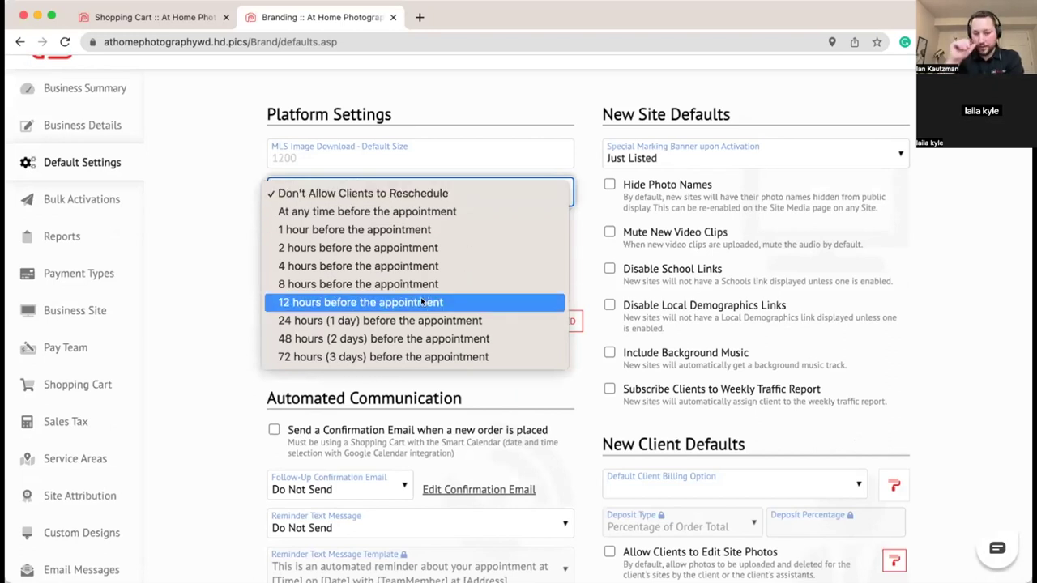
{"action": "left_click", "coordinate": [437, 322]}
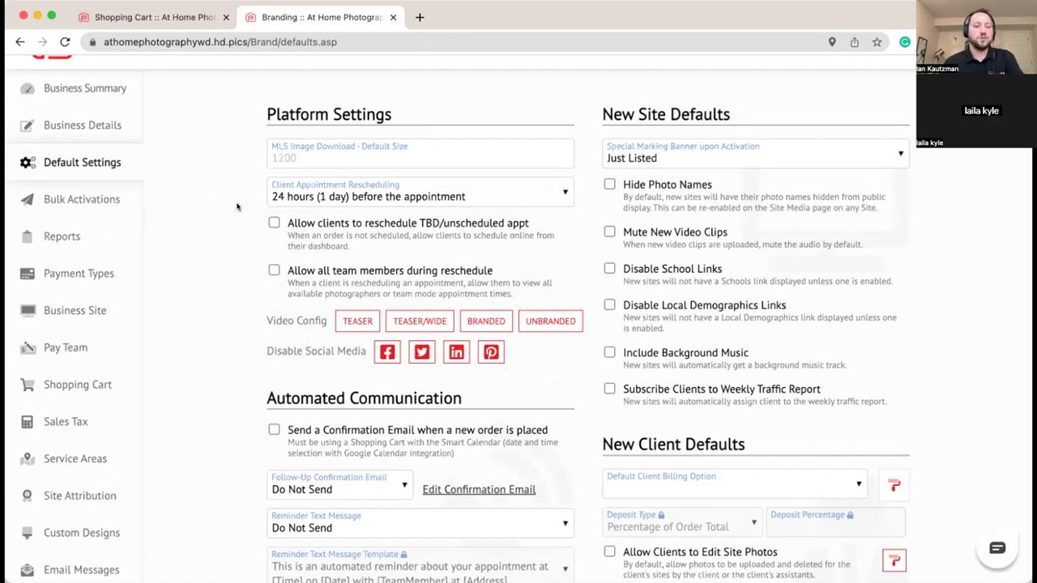
{"action": "scroll", "coordinate": [236, 212], "scroll_direction": "down", "scroll_amount": 2}
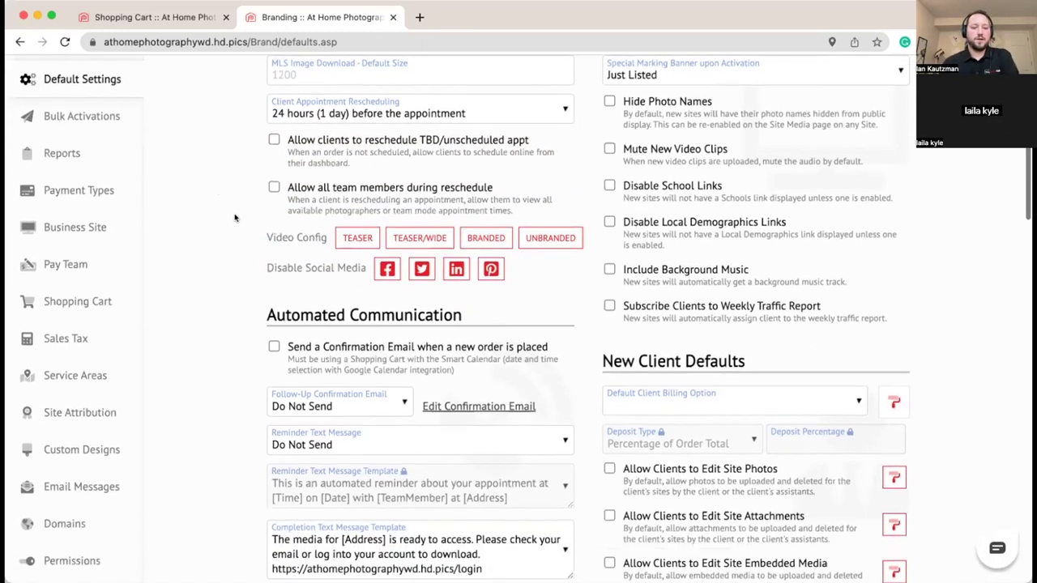
{"action": "scroll", "coordinate": [235, 217], "scroll_direction": "down", "scroll_amount": 4}
{"action": "scroll", "coordinate": [231, 219], "scroll_direction": "down", "scroll_amount": 1}
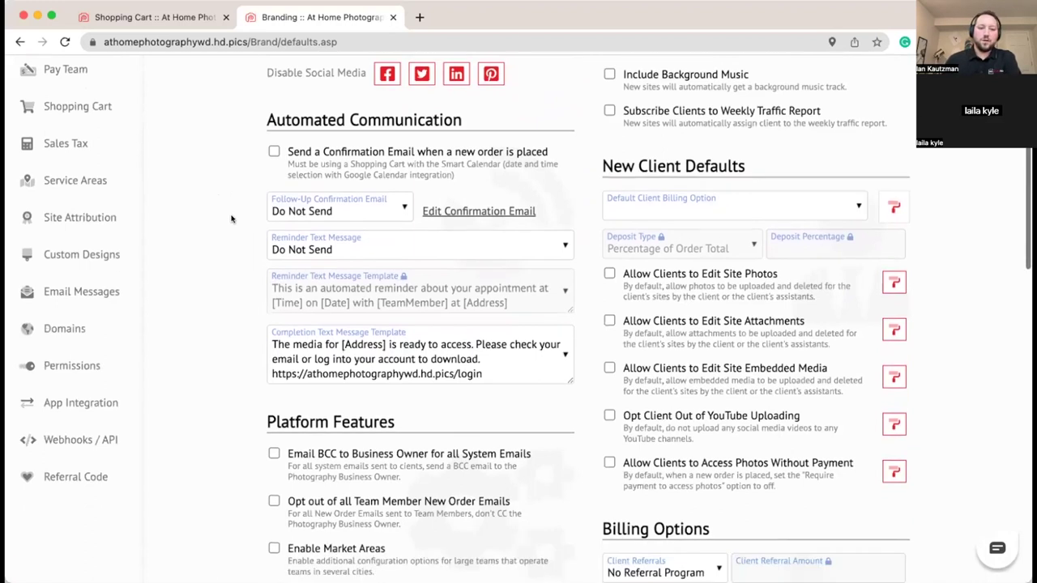
{"action": "left_click", "coordinate": [273, 152]}
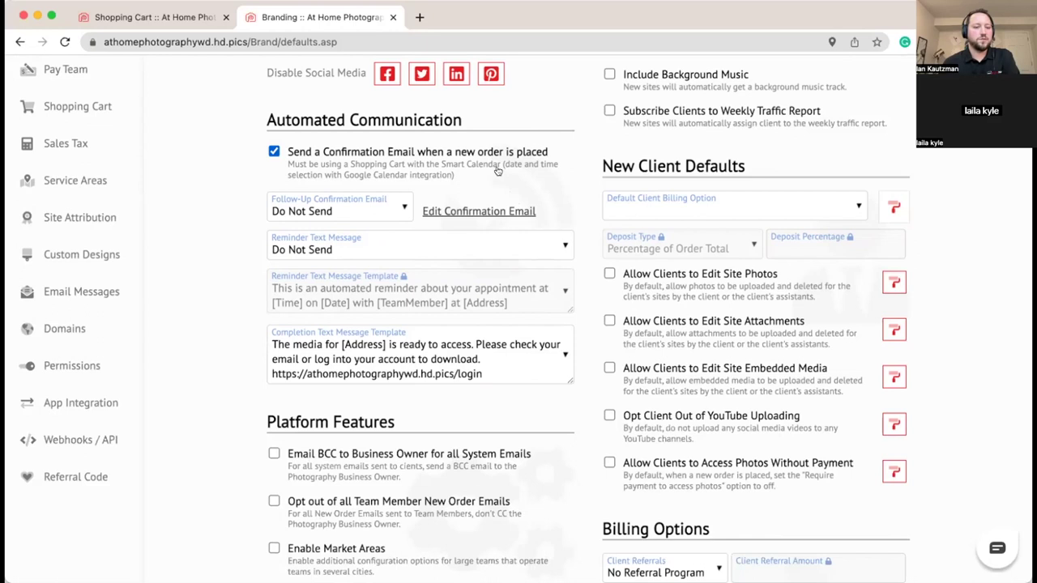
Step: Set follow-up confirmation emails to 1 Day Before Appt and reminder texts to 2 Hours Before Appt
{"action": "left_click", "coordinate": [364, 211]}
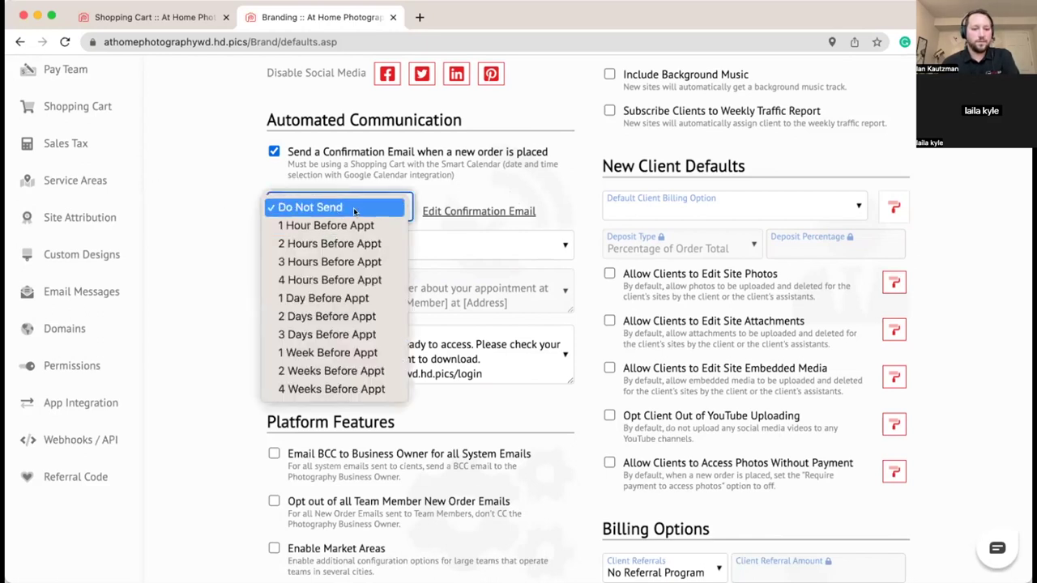
{"action": "left_click", "coordinate": [341, 298]}
{"action": "scroll", "coordinate": [240, 222], "scroll_direction": "down", "scroll_amount": 2}
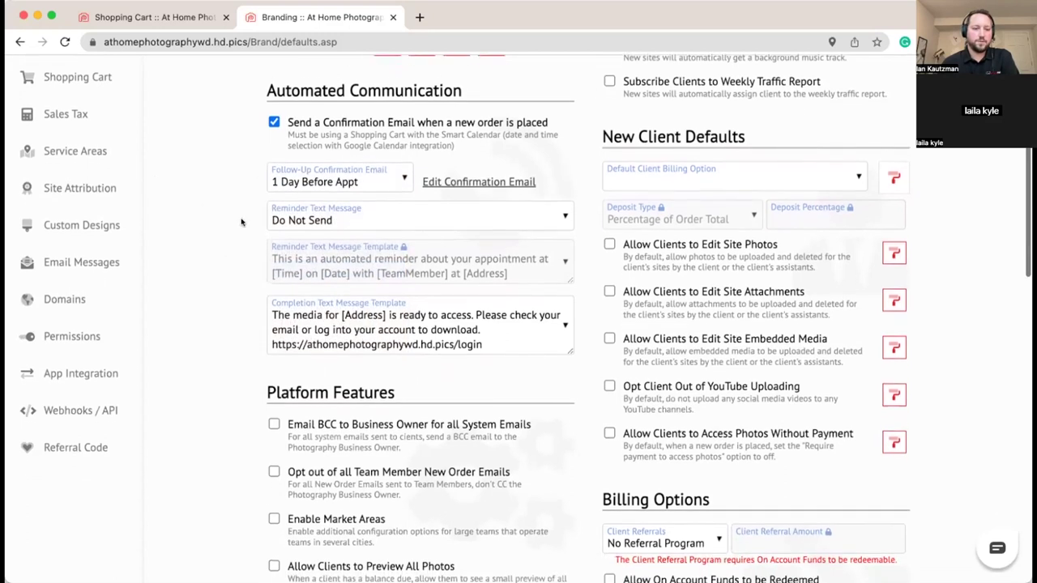
{"action": "left_click", "coordinate": [365, 204]}
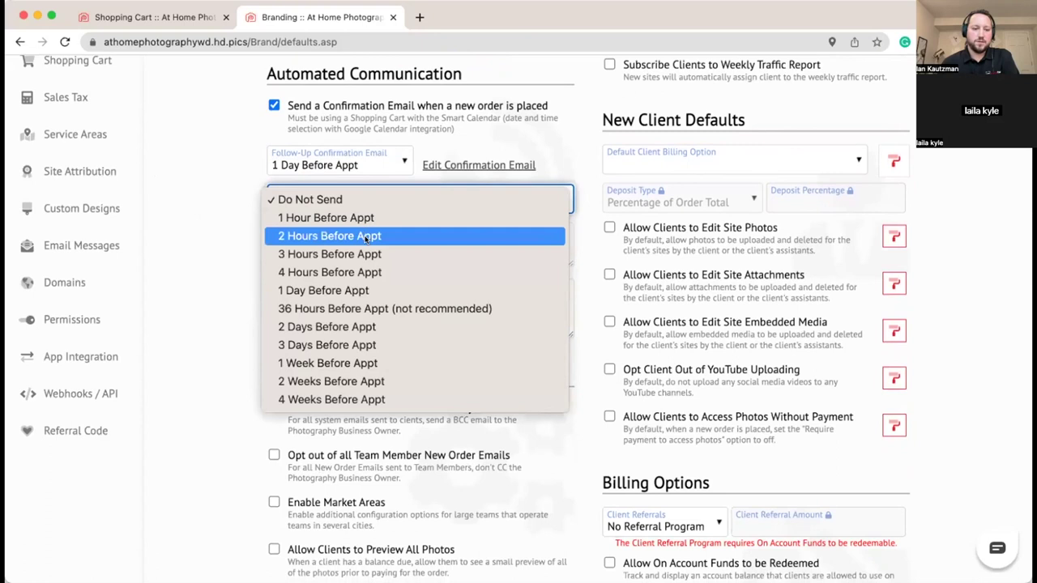
{"action": "left_click", "coordinate": [371, 234]}
{"action": "left_click", "coordinate": [225, 223]}
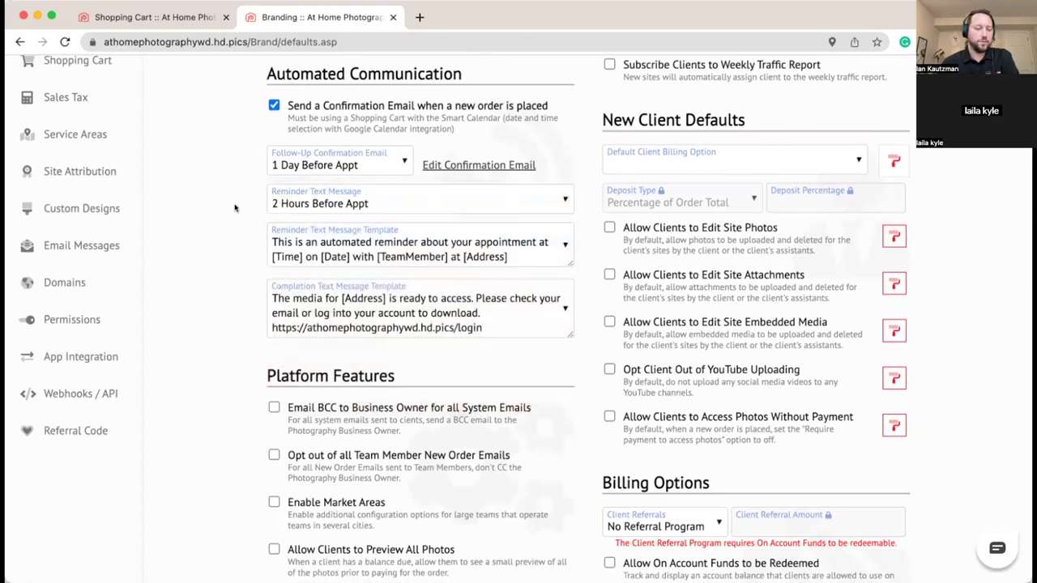
{"action": "scroll", "coordinate": [236, 208], "scroll_direction": "up", "scroll_amount": 3}
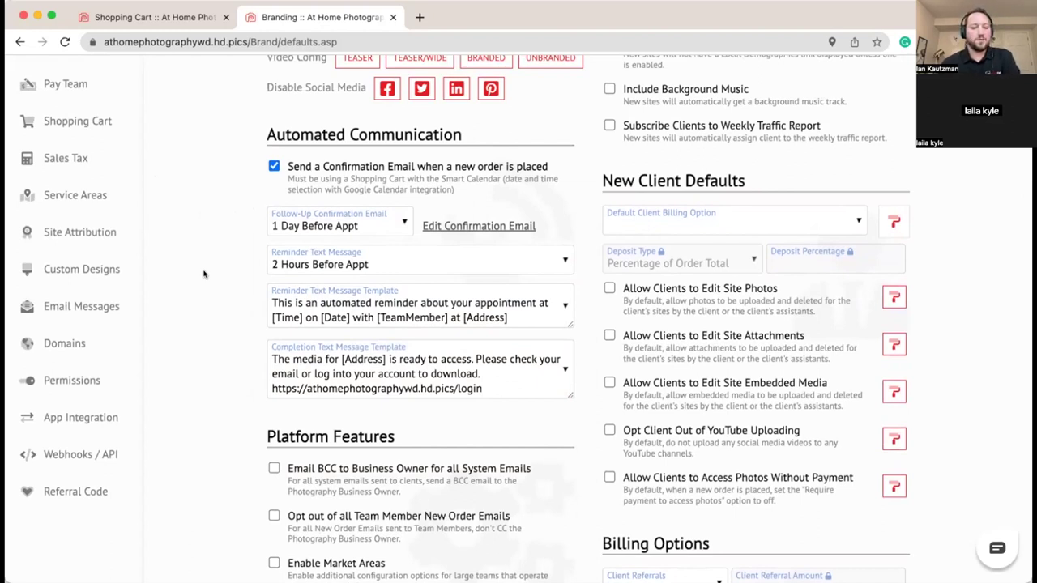
{"action": "scroll", "coordinate": [209, 275], "scroll_direction": "down", "scroll_amount": 2}
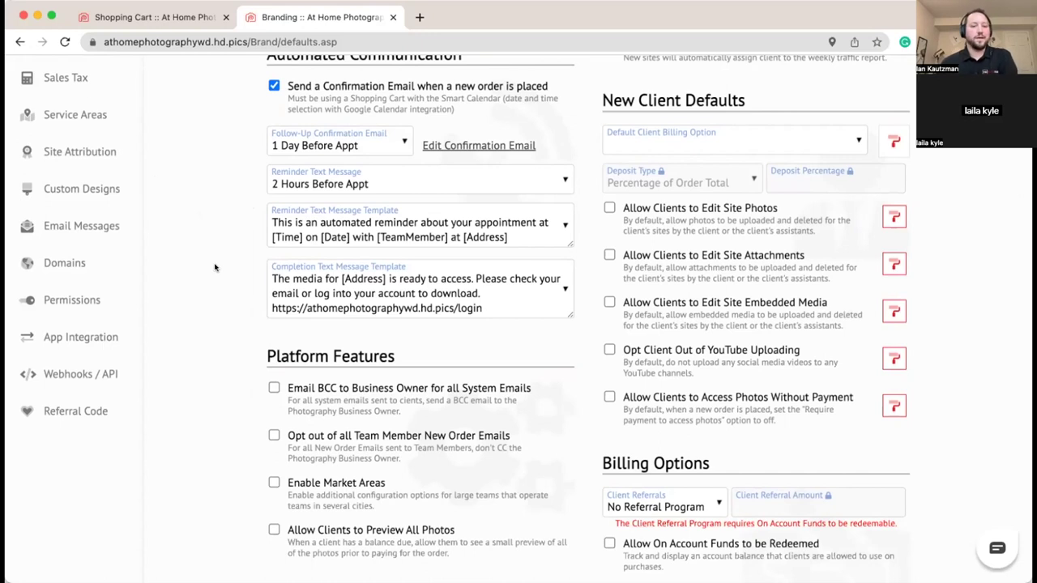
{"action": "scroll", "coordinate": [221, 254], "scroll_direction": "down", "scroll_amount": 1}
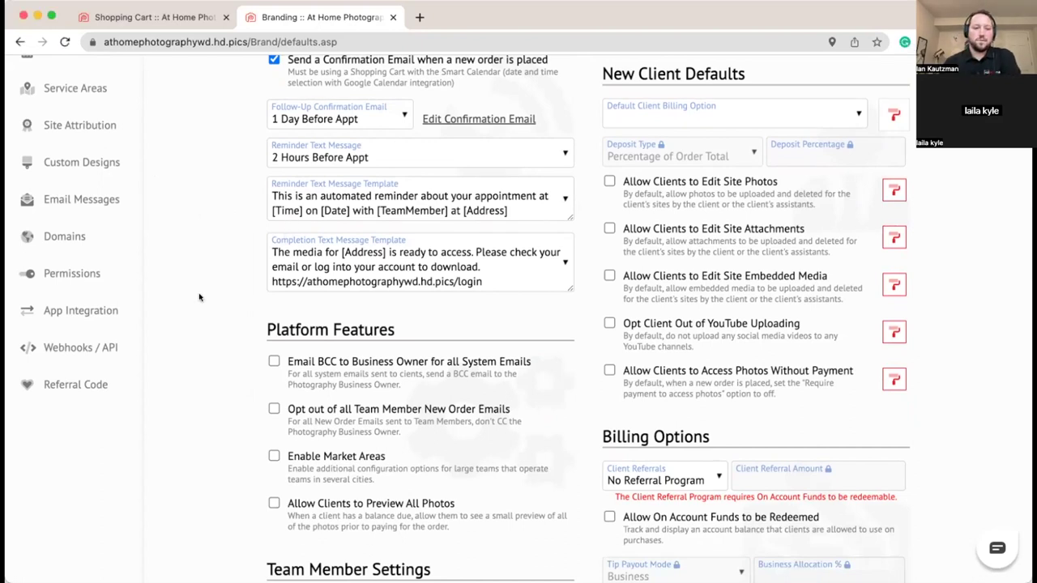
{"action": "scroll", "coordinate": [191, 219], "scroll_direction": "down", "scroll_amount": 5}
Step: Turn on 'Email BCC to Business Owner for all System Emails' and open the Default Client Billing Option list
{"action": "left_click", "coordinate": [274, 227]}
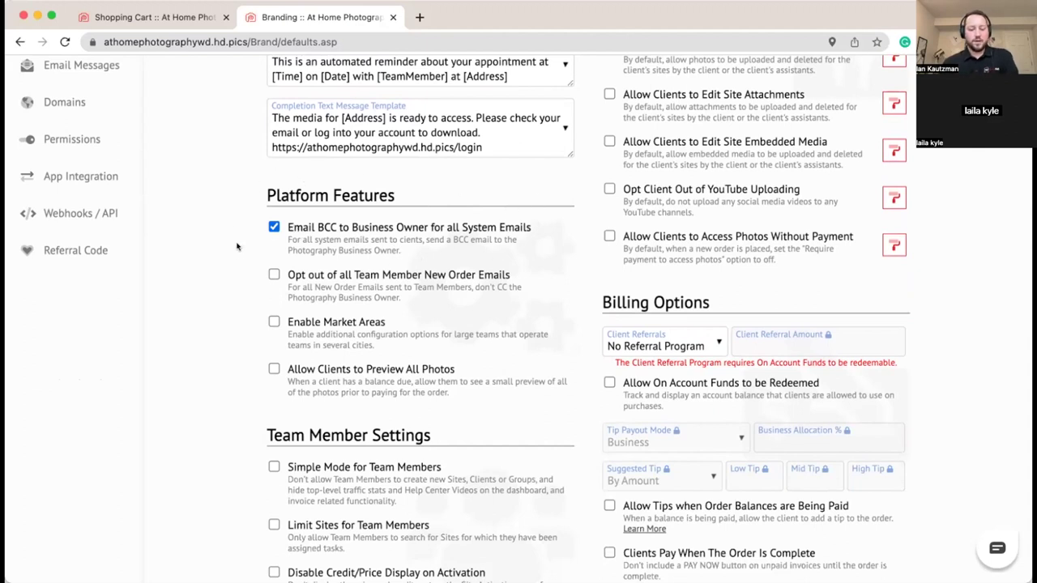
{"action": "scroll", "coordinate": [239, 247], "scroll_direction": "up", "scroll_amount": 1}
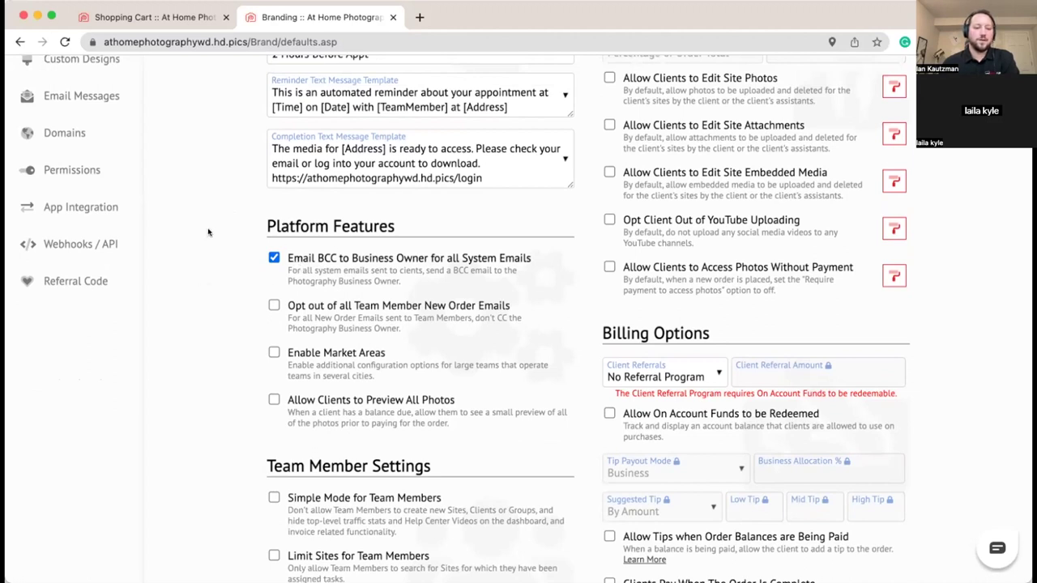
{"action": "scroll", "coordinate": [187, 235], "scroll_direction": "up", "scroll_amount": 3}
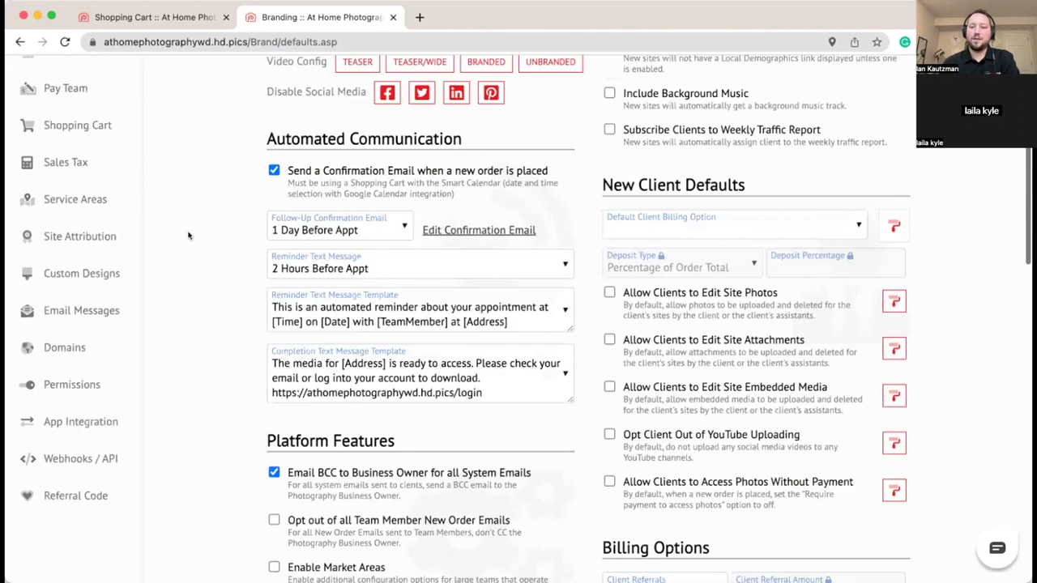
{"action": "scroll", "coordinate": [188, 236], "scroll_direction": "up", "scroll_amount": 3}
{"action": "scroll", "coordinate": [187, 236], "scroll_direction": "up", "scroll_amount": 1}
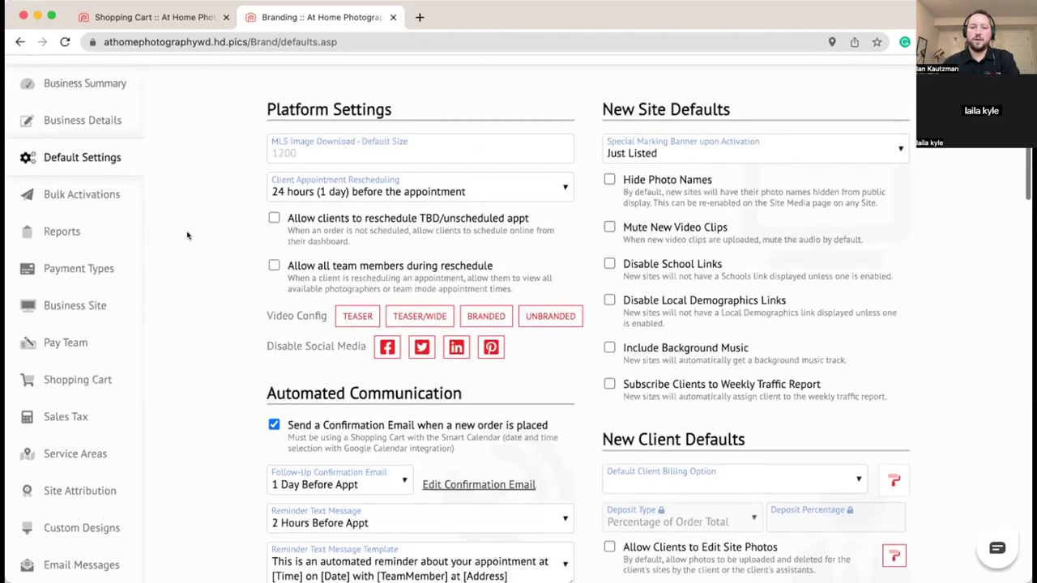
{"action": "scroll", "coordinate": [186, 237], "scroll_direction": "down", "scroll_amount": 4}
{"action": "scroll", "coordinate": [186, 240], "scroll_direction": "down", "scroll_amount": 1}
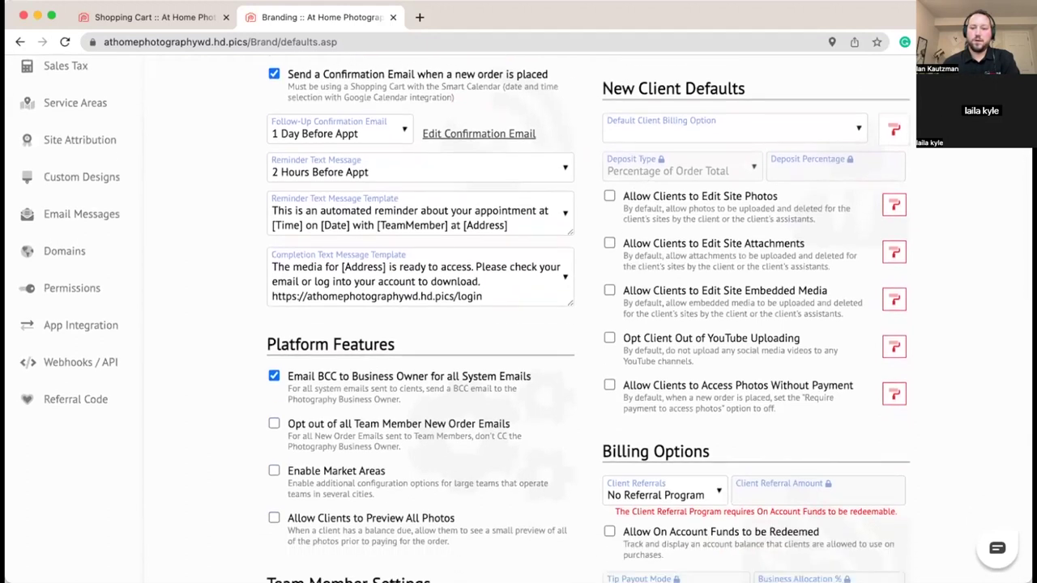
{"action": "left_click", "coordinate": [758, 134]}
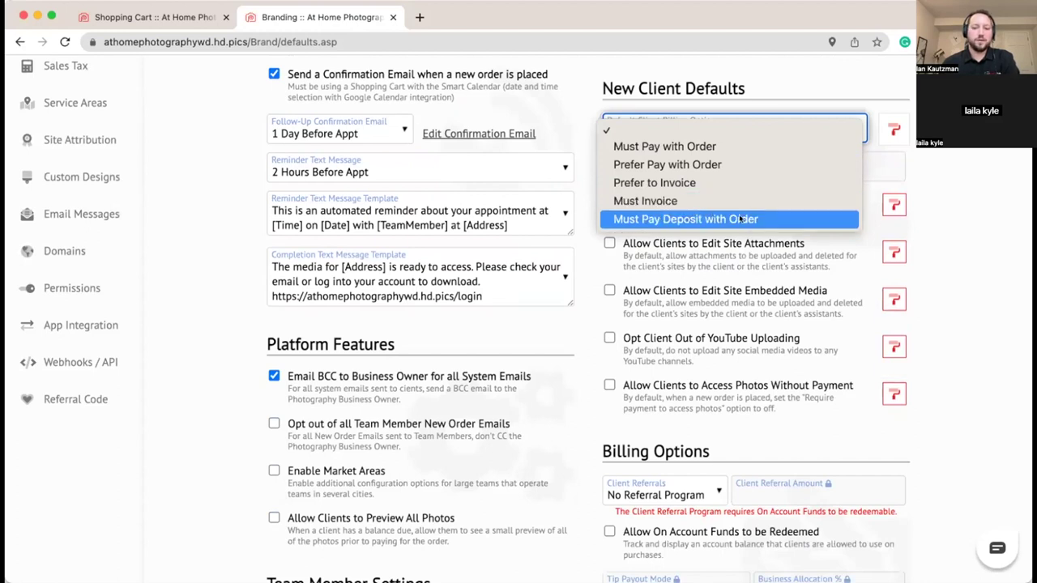
{"action": "left_click", "coordinate": [802, 220]}
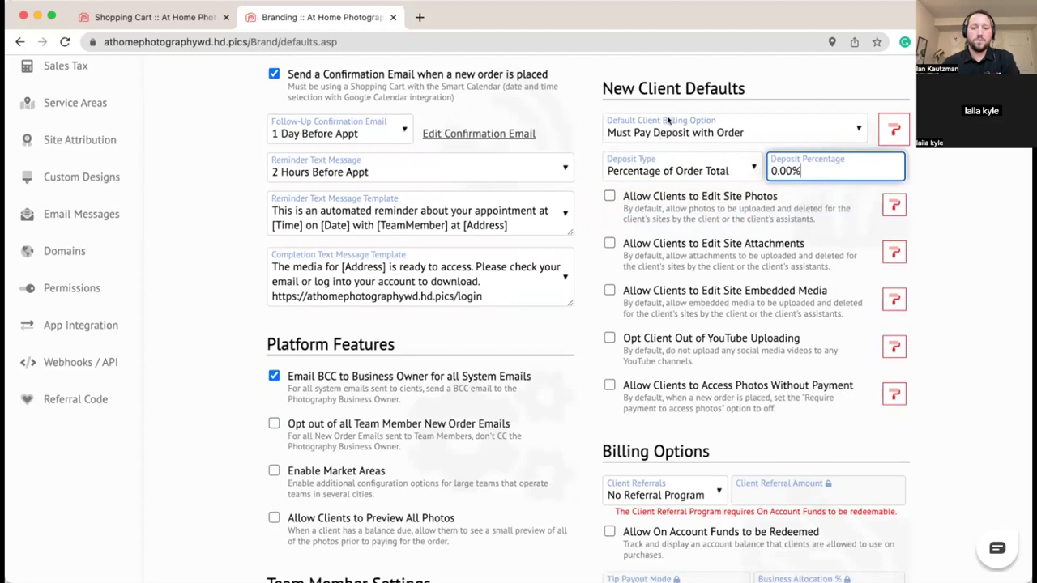
{"action": "left_click", "coordinate": [702, 167]}
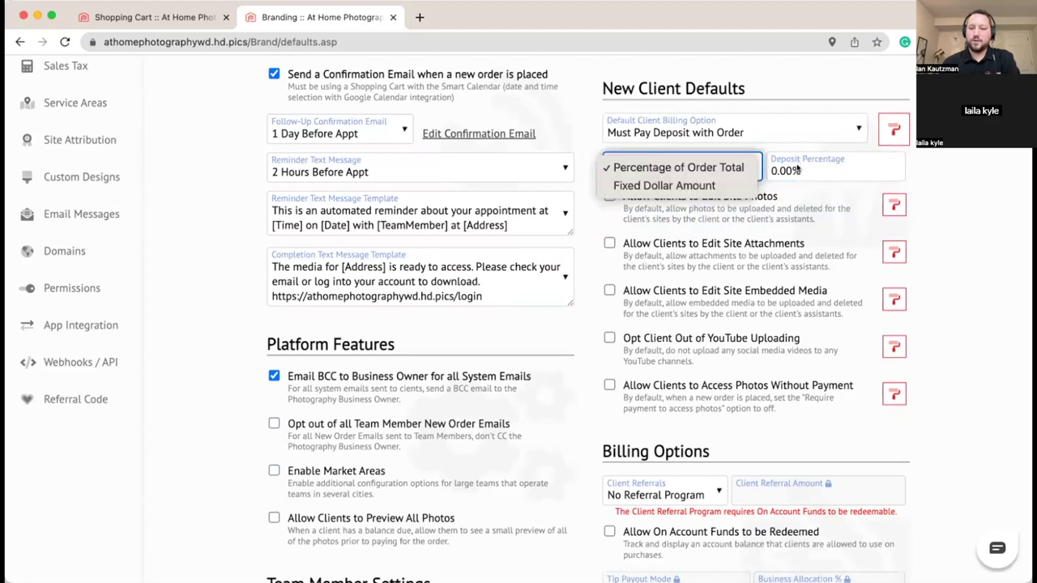
{"action": "left_click", "coordinate": [656, 186]}
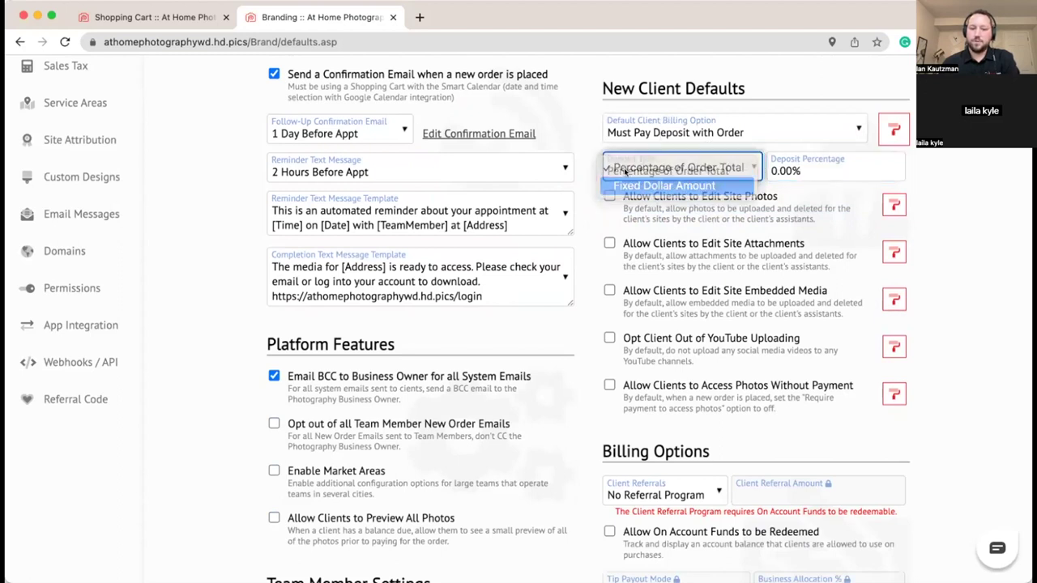
{"action": "key", "text": "BackSpace"}
{"action": "key", "text": "BackSpace"}
{"action": "key", "text": "BackSpace"}
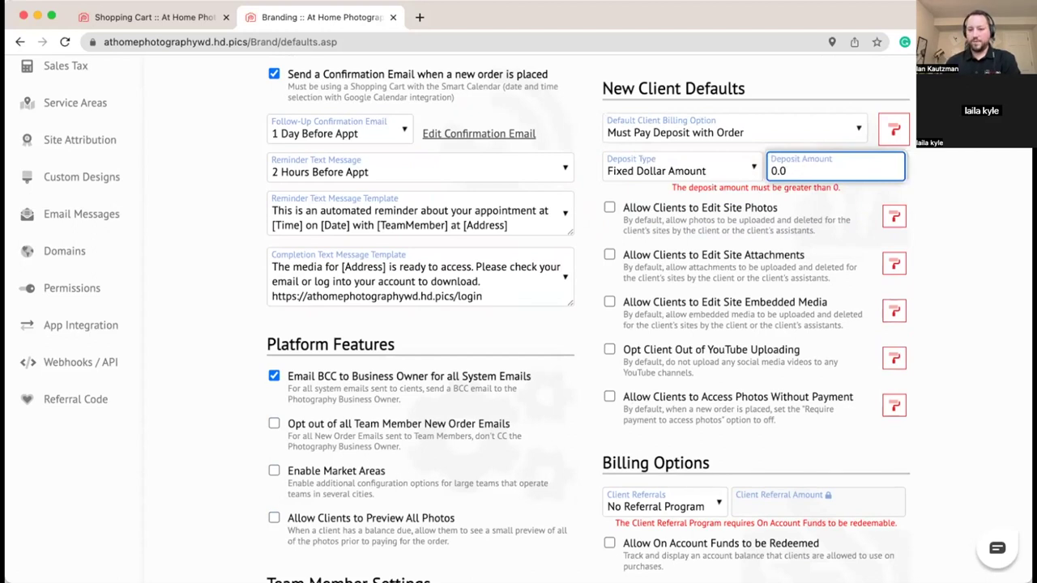
{"action": "type", "text": "50.00"}
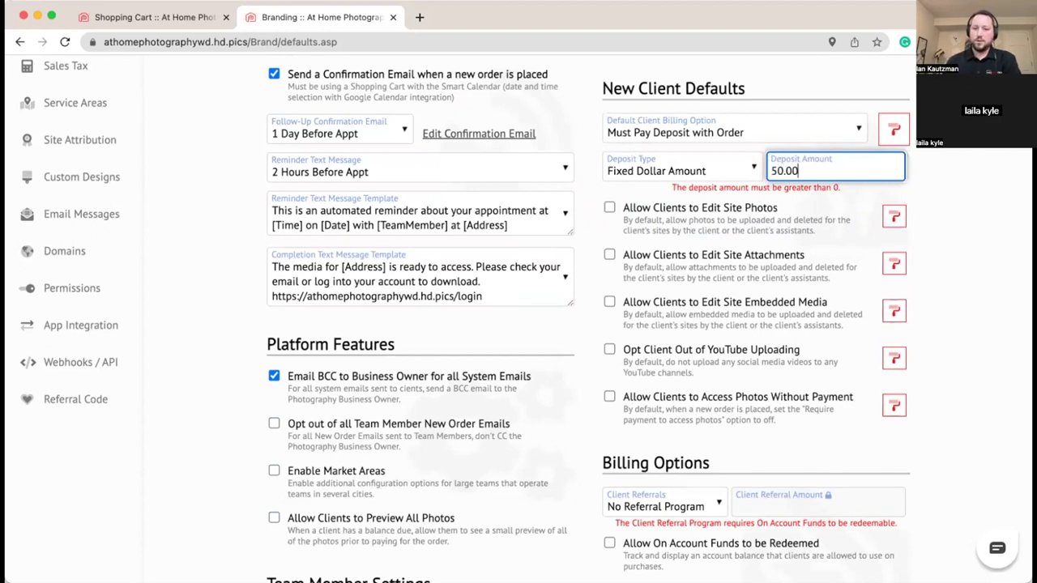
{"action": "left_click", "coordinate": [937, 172]}
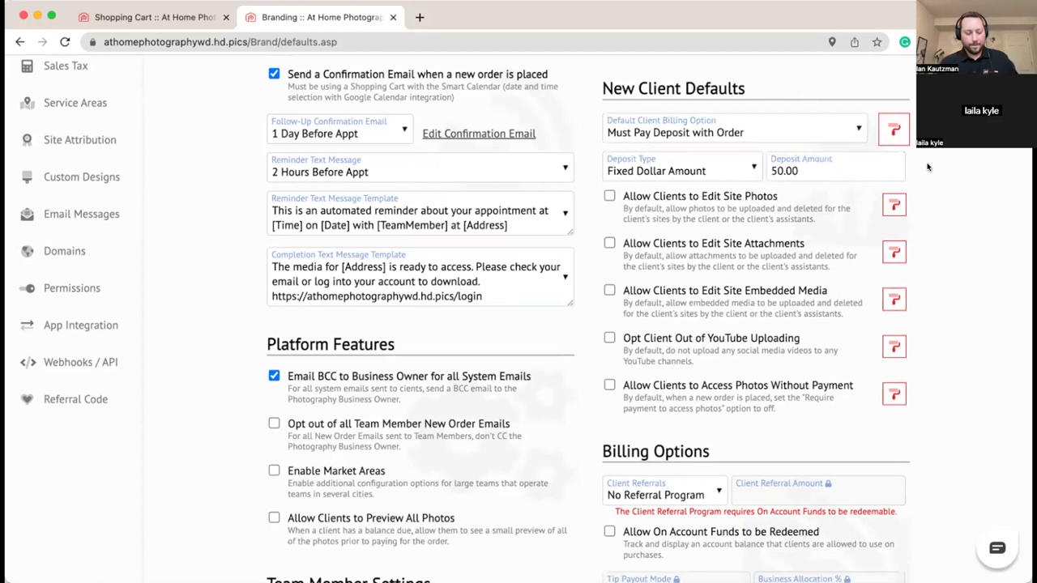
{"action": "scroll", "coordinate": [932, 168], "scroll_direction": "down", "scroll_amount": 1}
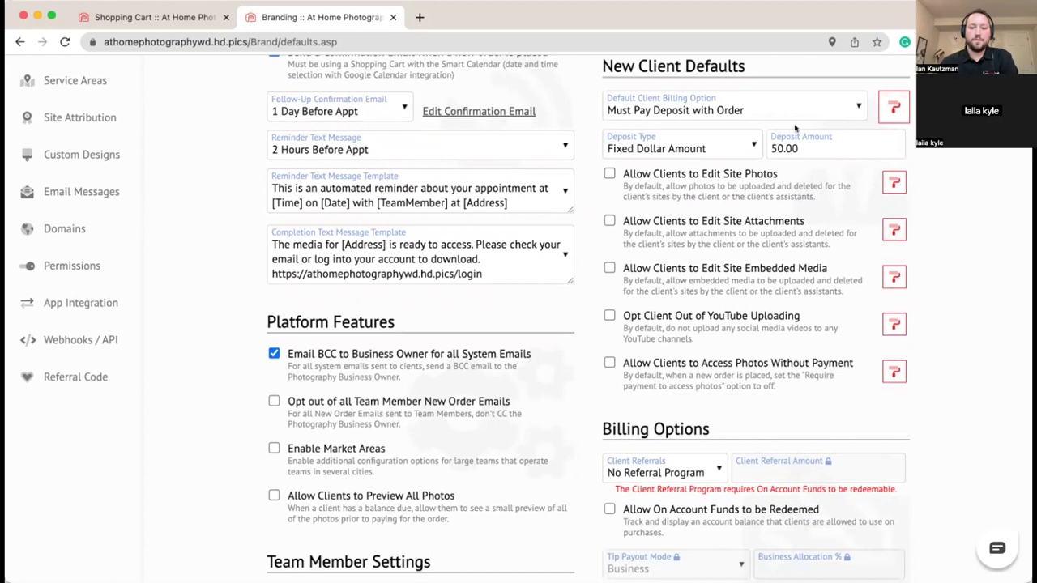
{"action": "scroll", "coordinate": [936, 162], "scroll_direction": "down", "scroll_amount": 1}
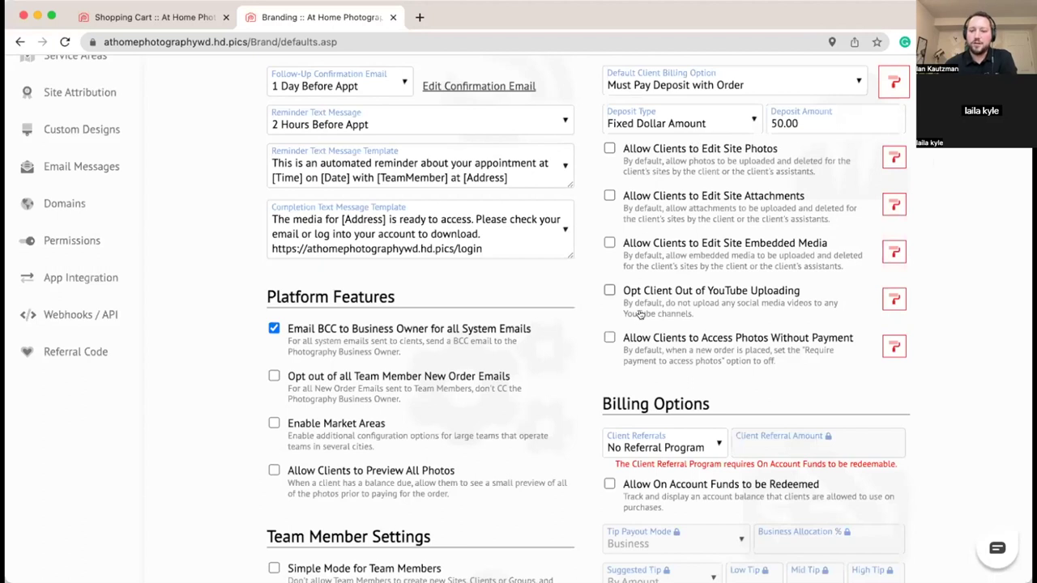
{"action": "scroll", "coordinate": [645, 320], "scroll_direction": "down", "scroll_amount": 1}
{"action": "scroll", "coordinate": [644, 322], "scroll_direction": "down", "scroll_amount": 6}
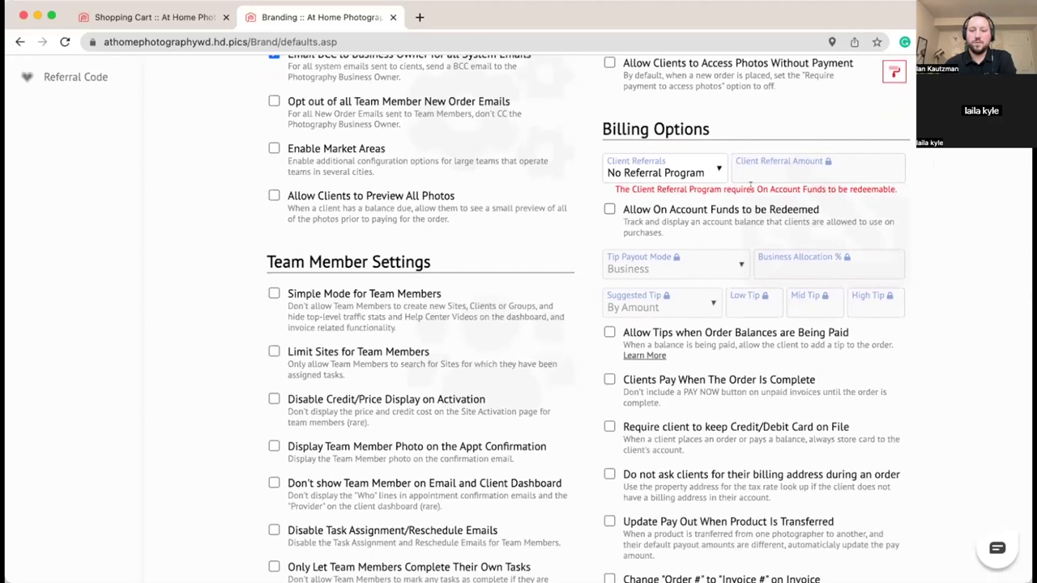
Step: Allow on-account funds to be redeemed and enable the Referral Program with a 50.00 referral amount
{"action": "left_click", "coordinate": [609, 209]}
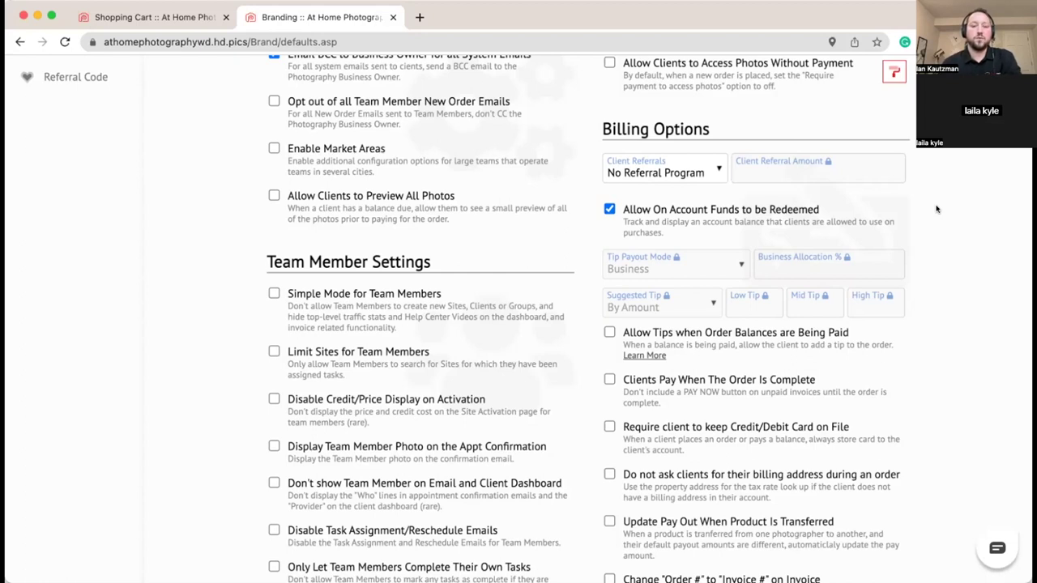
{"action": "left_click", "coordinate": [669, 174]}
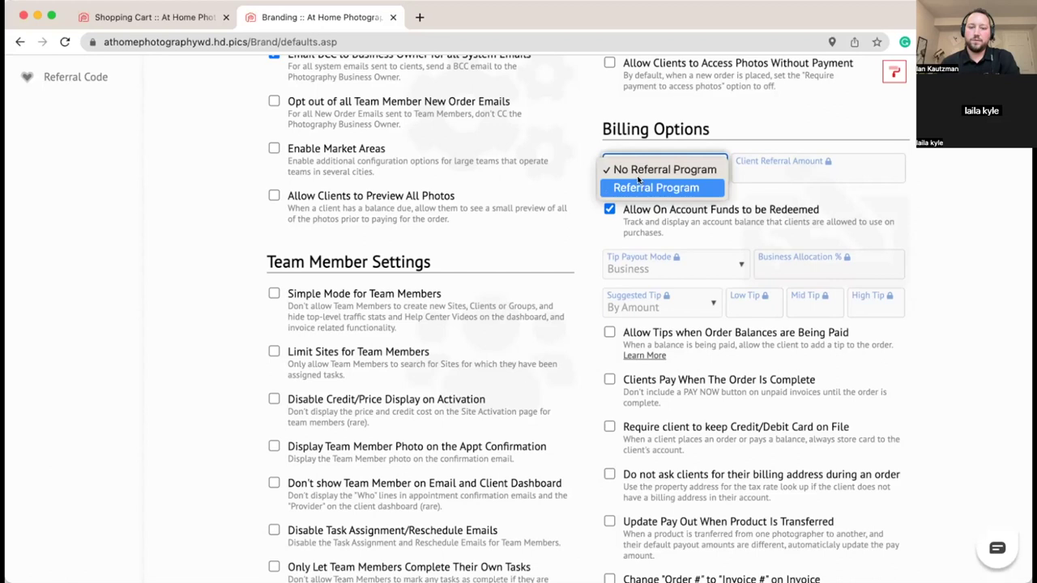
{"action": "left_click", "coordinate": [646, 187]}
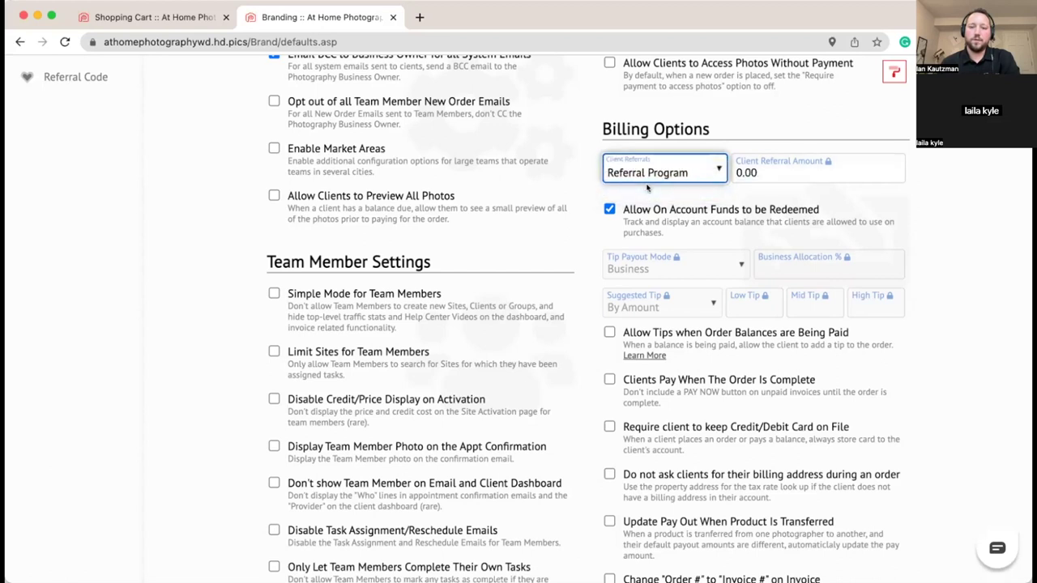
{"action": "left_click", "coordinate": [757, 168]}
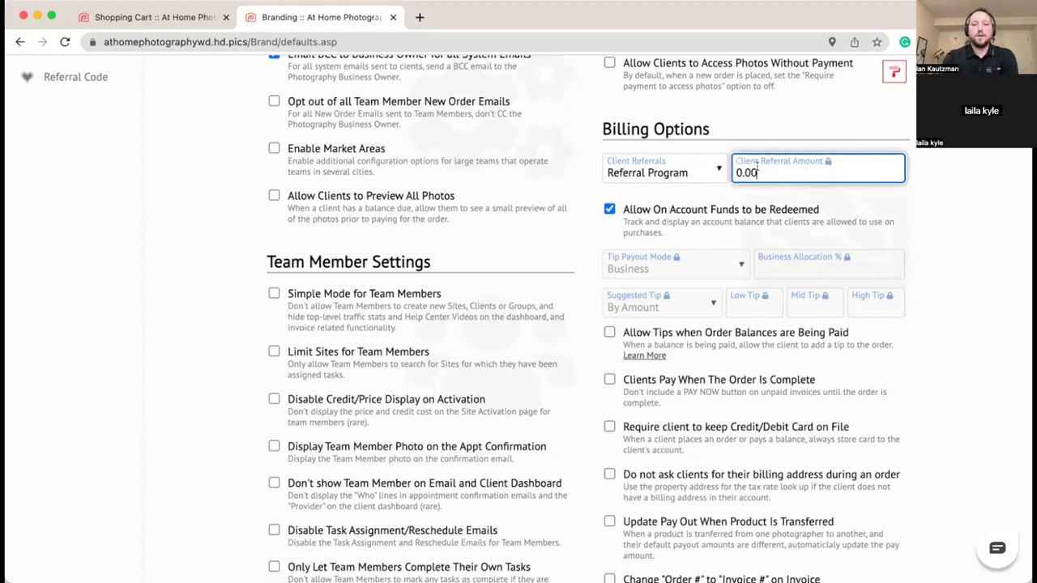
{"action": "key", "text": "BackSpace"}
{"action": "key", "text": "BackSpace"}
{"action": "key", "text": "BackSpace"}
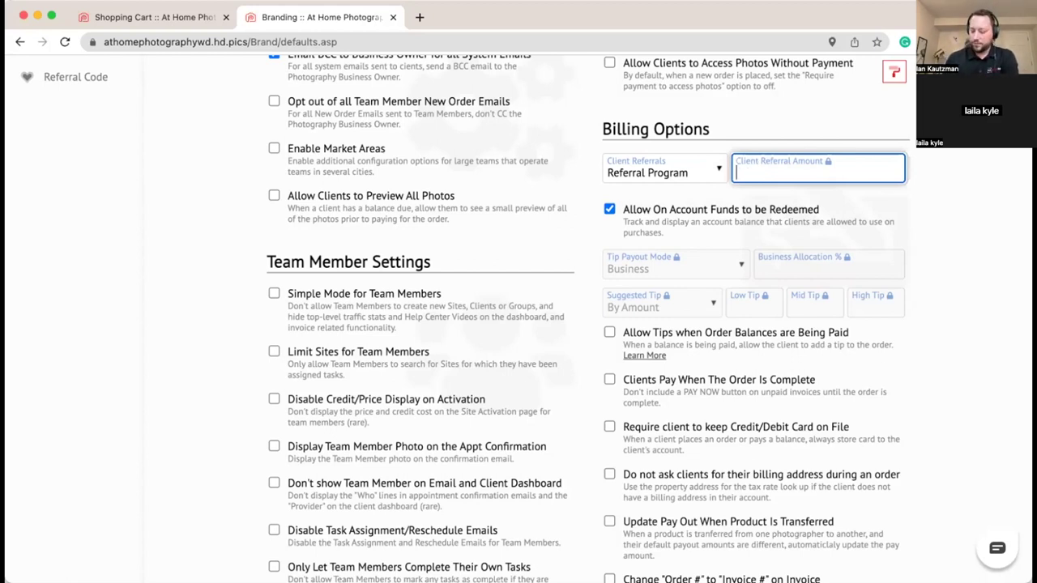
{"action": "type", "text": "50.00"}
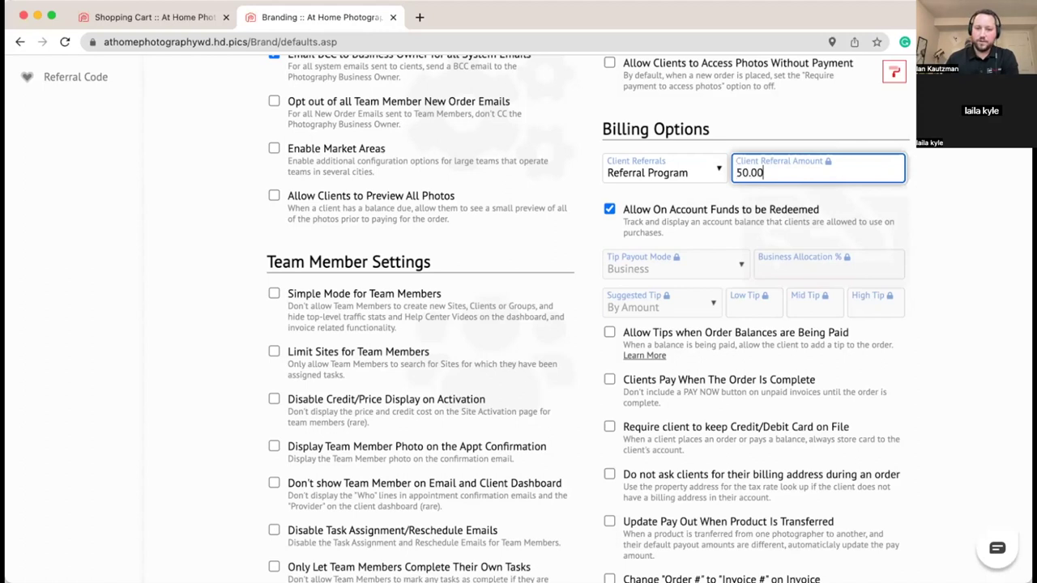
{"action": "left_click", "coordinate": [916, 164]}
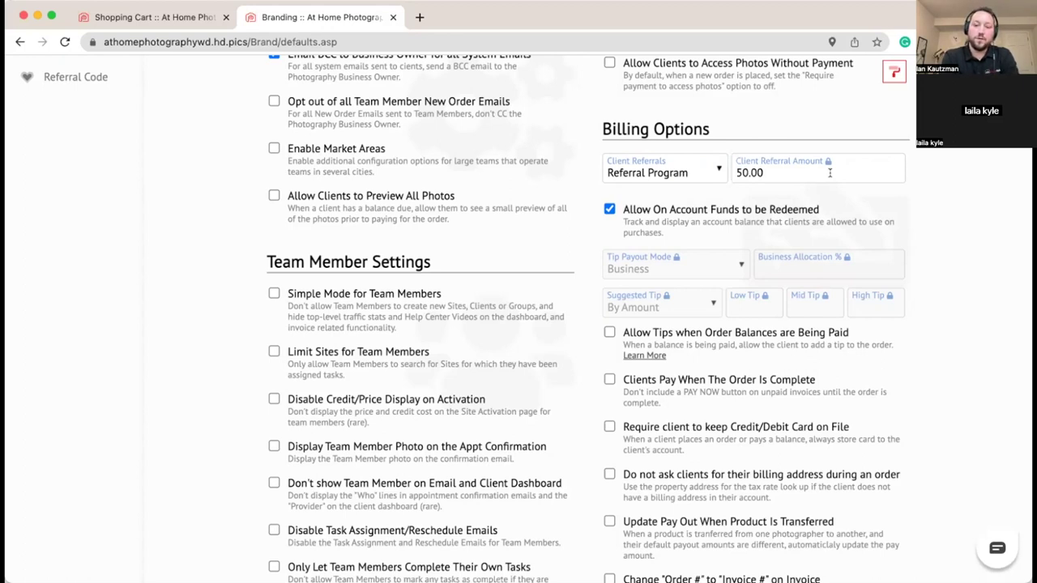
{"action": "scroll", "coordinate": [830, 173], "scroll_direction": "down", "scroll_amount": 1}
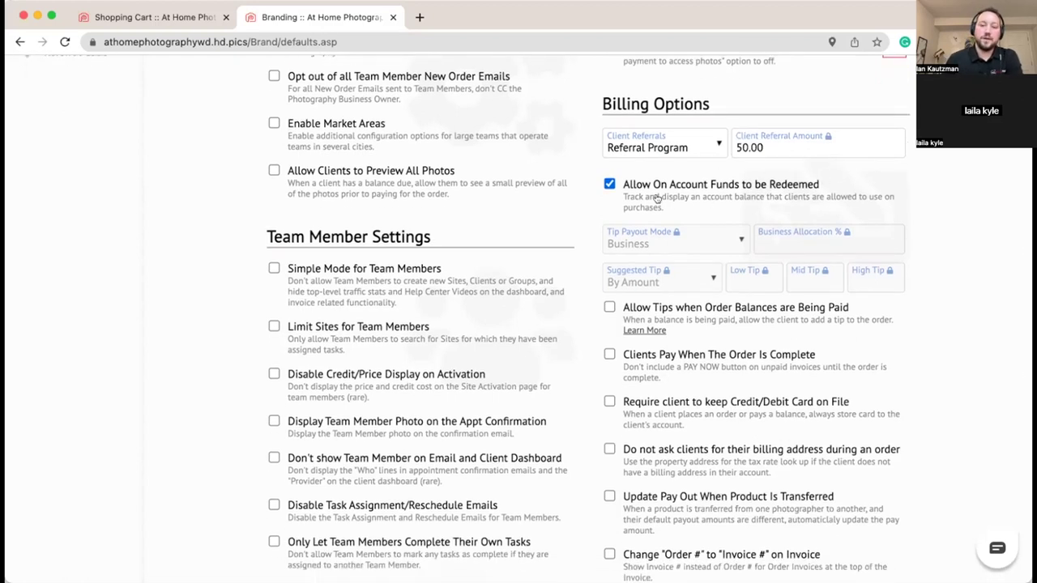
{"action": "scroll", "coordinate": [675, 194], "scroll_direction": "down", "scroll_amount": 1}
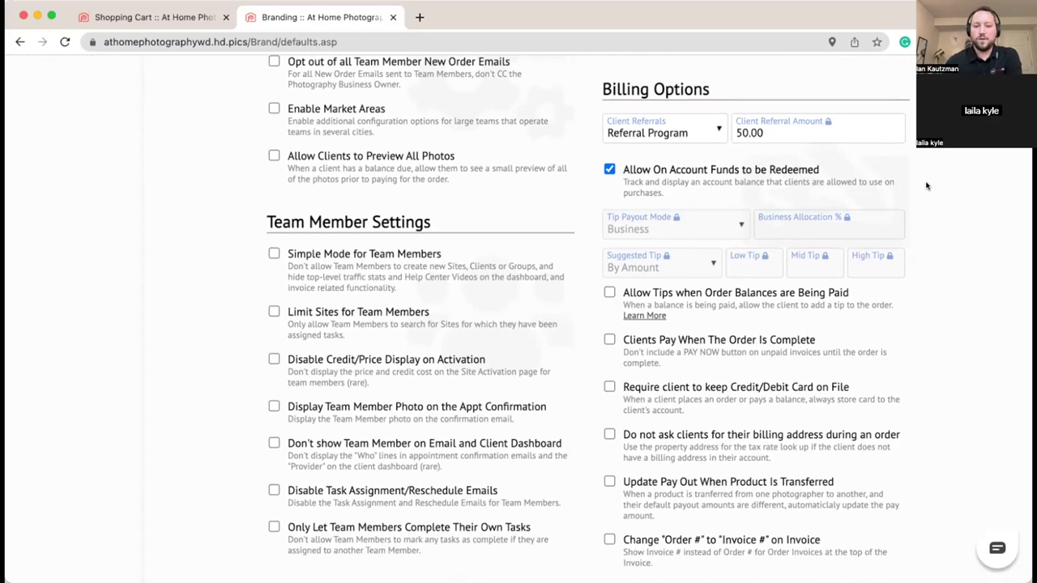
{"action": "scroll", "coordinate": [929, 175], "scroll_direction": "down", "scroll_amount": 1}
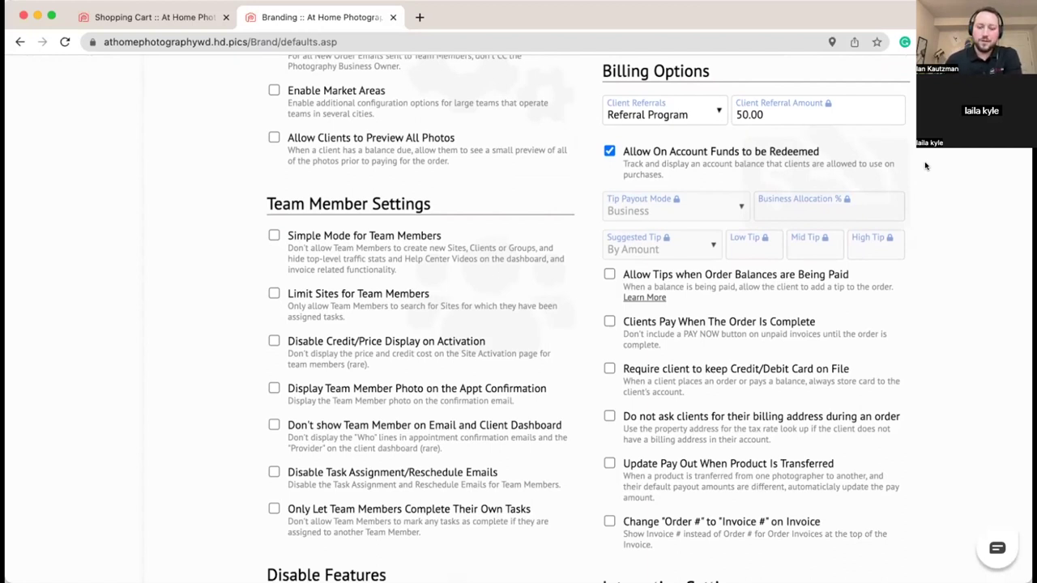
{"action": "scroll", "coordinate": [926, 166], "scroll_direction": "down", "scroll_amount": 2}
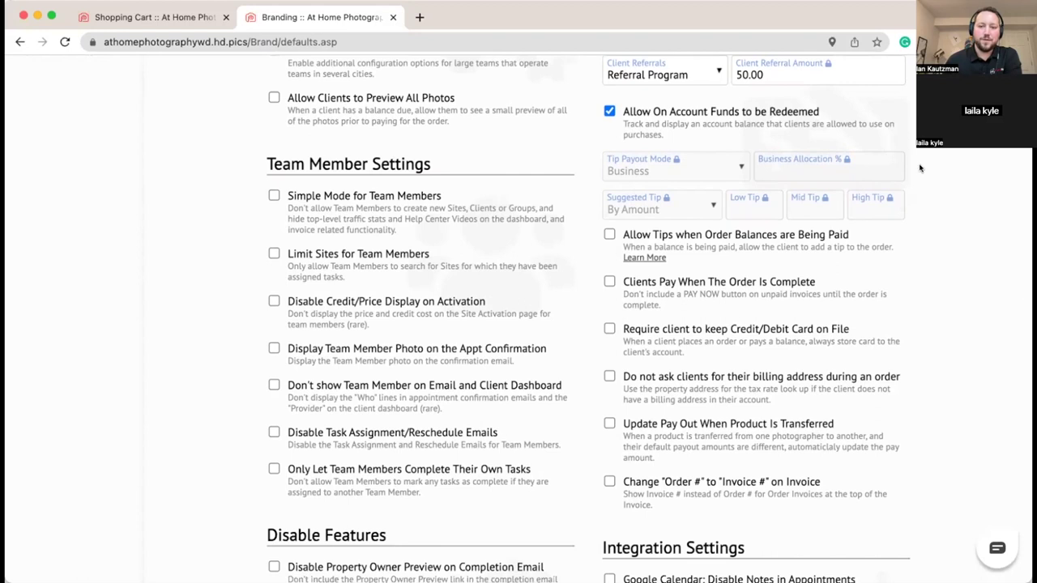
{"action": "scroll", "coordinate": [921, 169], "scroll_direction": "down", "scroll_amount": 2}
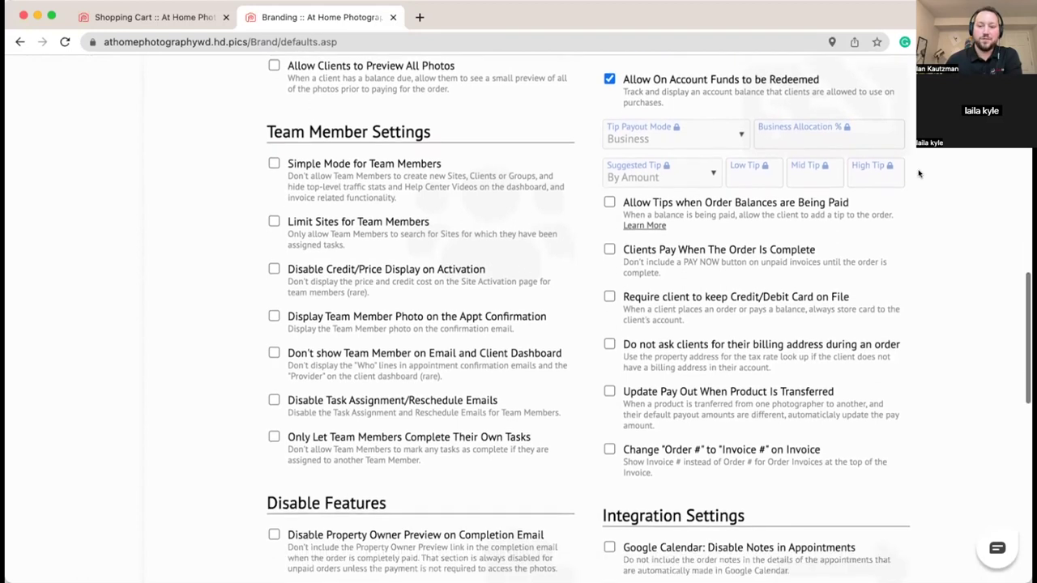
{"action": "scroll", "coordinate": [949, 245], "scroll_direction": "down", "scroll_amount": 1}
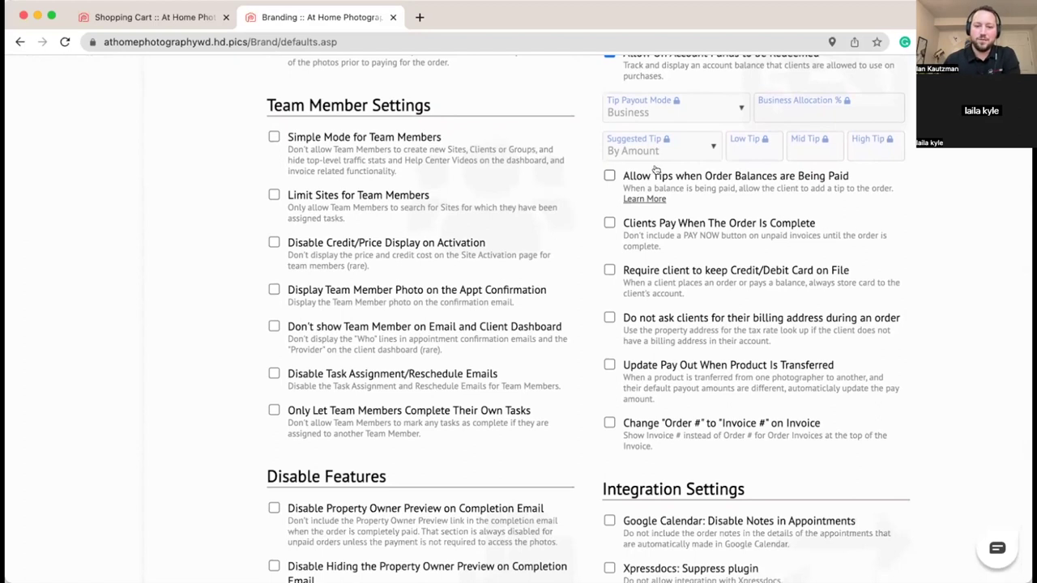
Step: Allow tips, paid out By Product with a 5% business allocation
{"action": "left_click", "coordinate": [609, 176]}
{"action": "scroll", "coordinate": [933, 198], "scroll_direction": "up", "scroll_amount": 2}
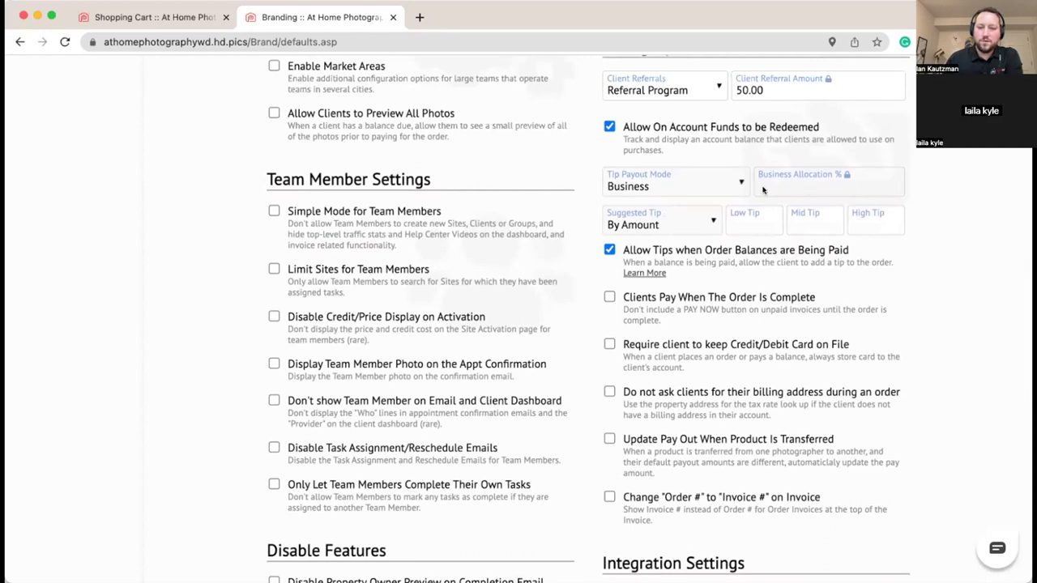
{"action": "left_click", "coordinate": [717, 189]}
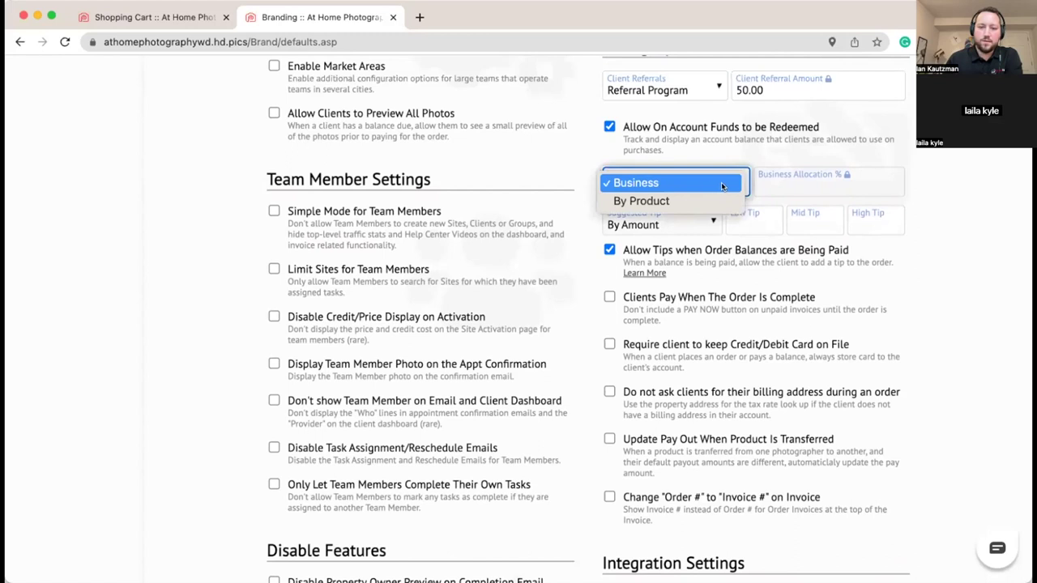
{"action": "left_click", "coordinate": [687, 200]}
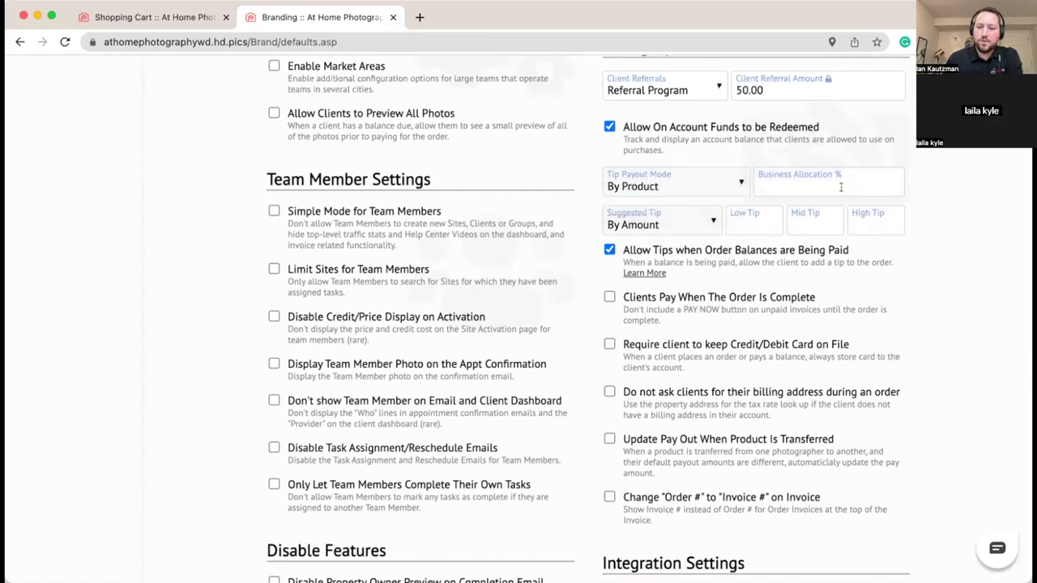
{"action": "left_click", "coordinate": [842, 187]}
{"action": "type", "text": "5%"}
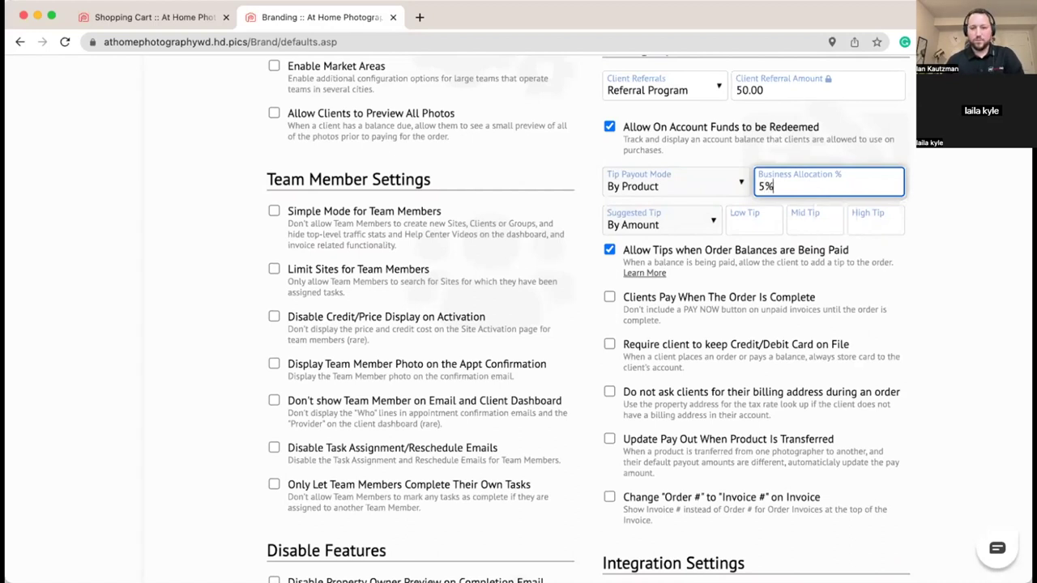
{"action": "left_click", "coordinate": [927, 177]}
Step: Set Suggested Tip to By Amount, re-enabling Allow Tips along the way
{"action": "scroll", "coordinate": [927, 178], "scroll_direction": "down", "scroll_amount": 1}
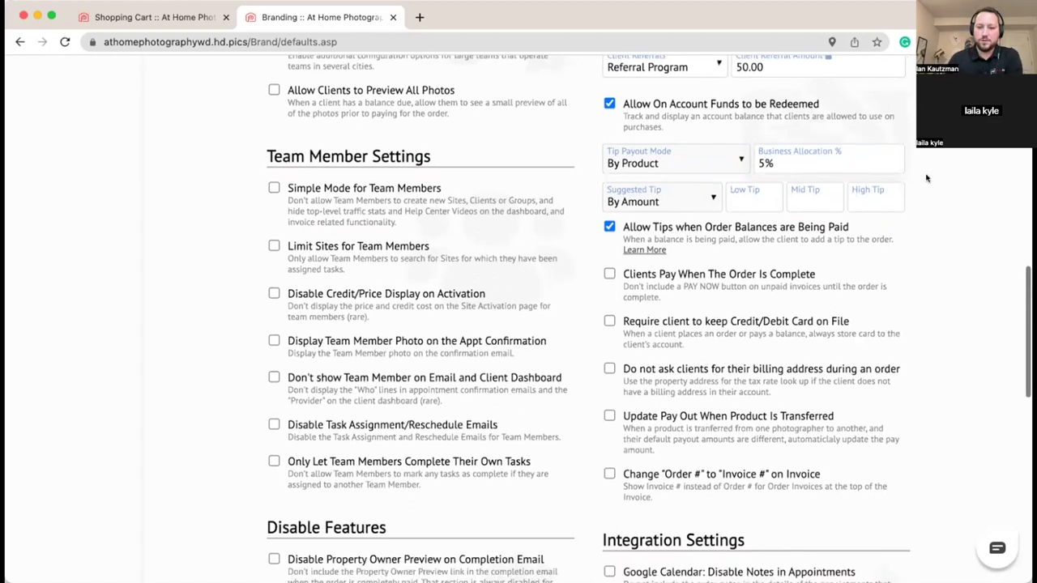
{"action": "scroll", "coordinate": [660, 227], "scroll_direction": "down", "scroll_amount": 1}
{"action": "left_click", "coordinate": [656, 158]}
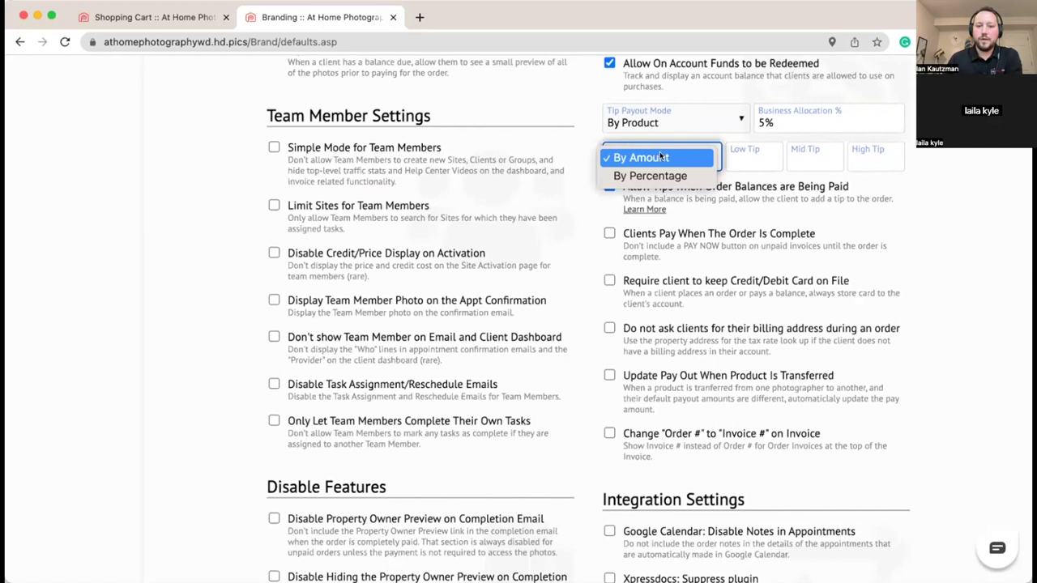
{"action": "left_click", "coordinate": [661, 157]}
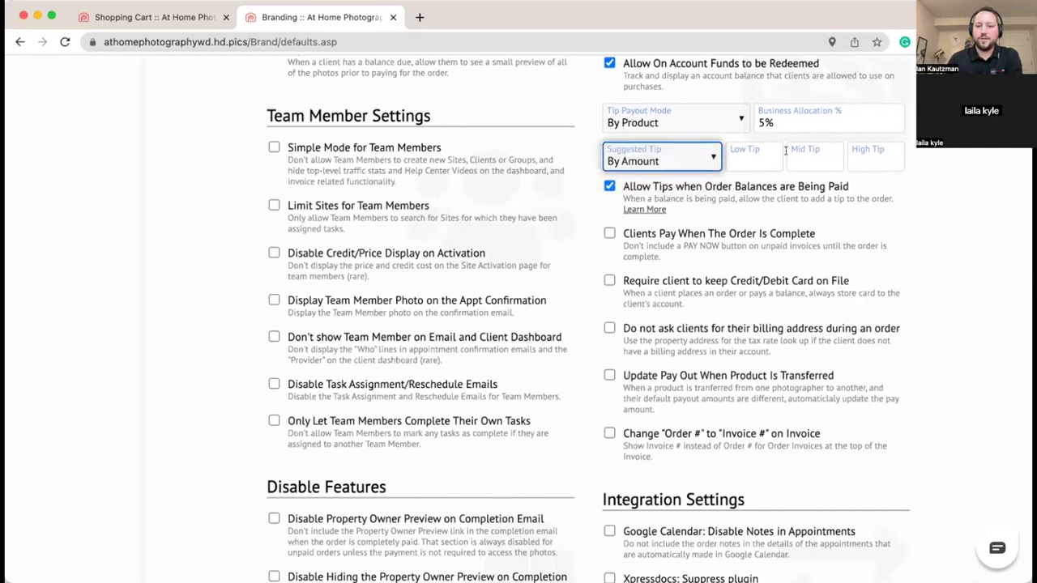
{"action": "left_click", "coordinate": [701, 157]}
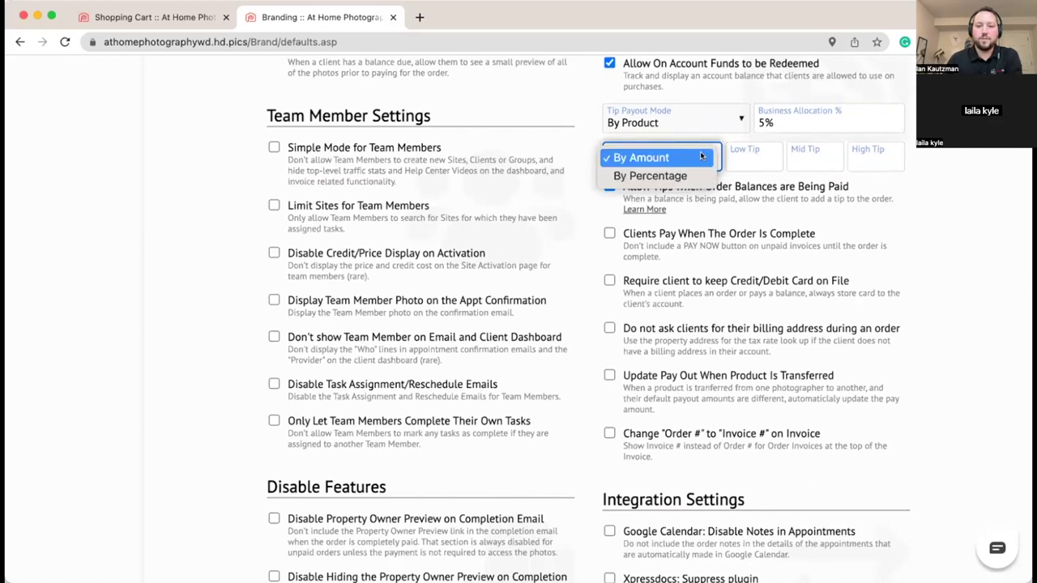
{"action": "left_click", "coordinate": [678, 175]}
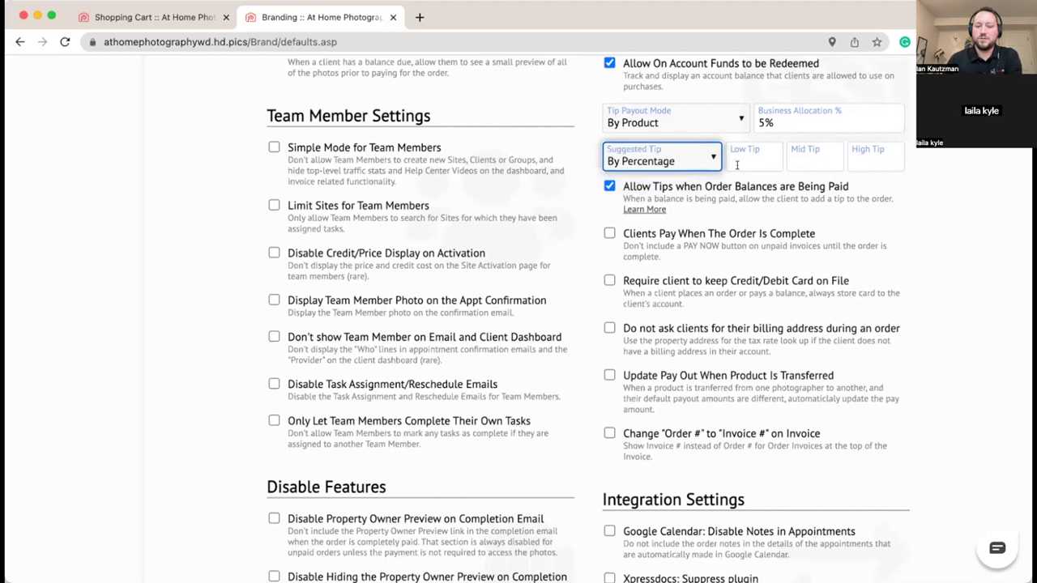
{"action": "left_click", "coordinate": [763, 188]}
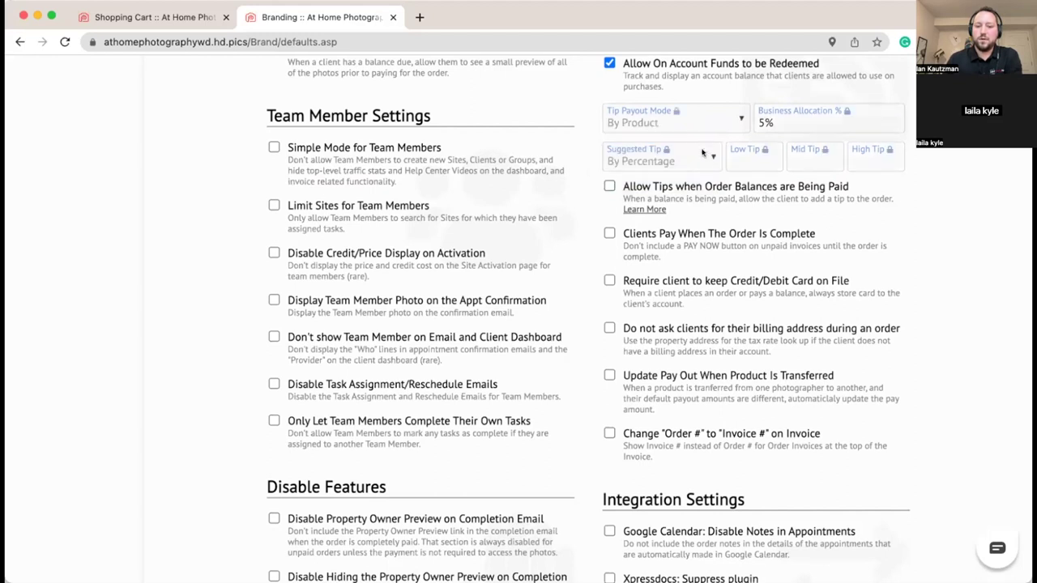
{"action": "left_click", "coordinate": [610, 187]}
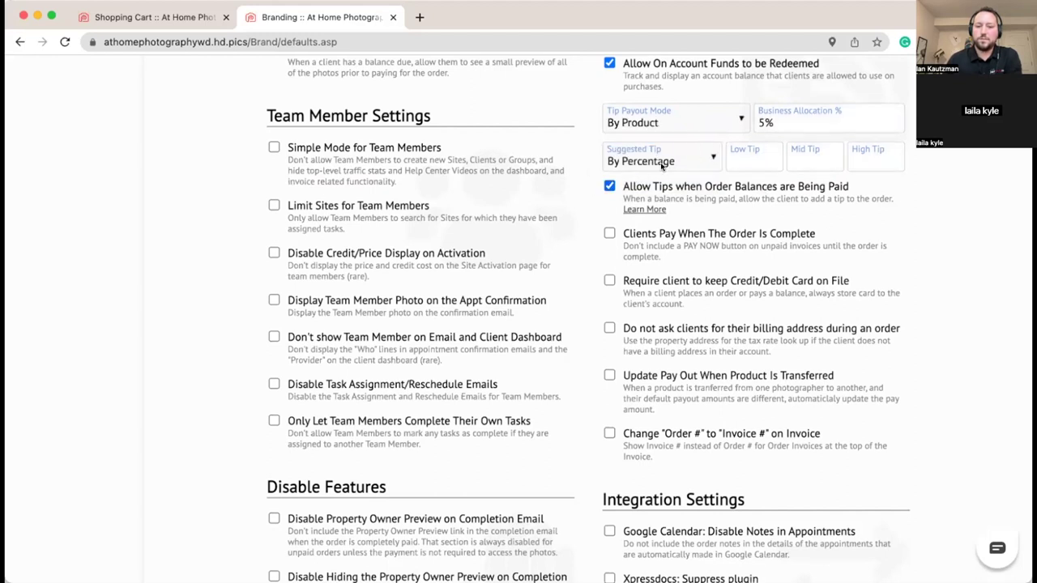
{"action": "left_click", "coordinate": [679, 159]}
{"action": "left_click", "coordinate": [641, 139]}
Step: Enter low, mid and high suggested tips of 10, 25 and 50
{"action": "left_click", "coordinate": [754, 159]}
{"action": "type", "text": "10"}
{"action": "left_click", "coordinate": [813, 159]}
{"action": "type", "text": "25"}
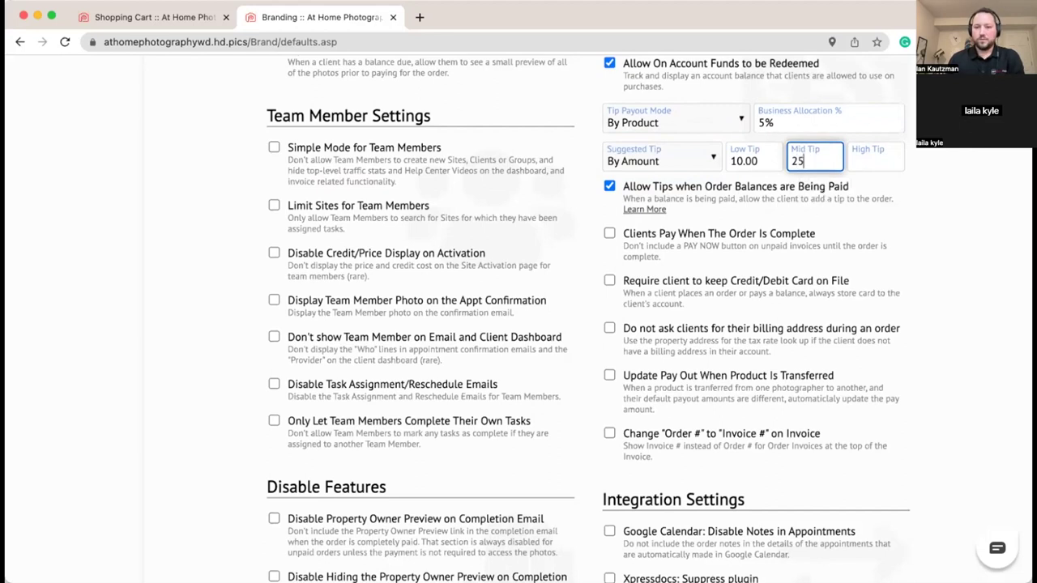
{"action": "left_click", "coordinate": [857, 156]}
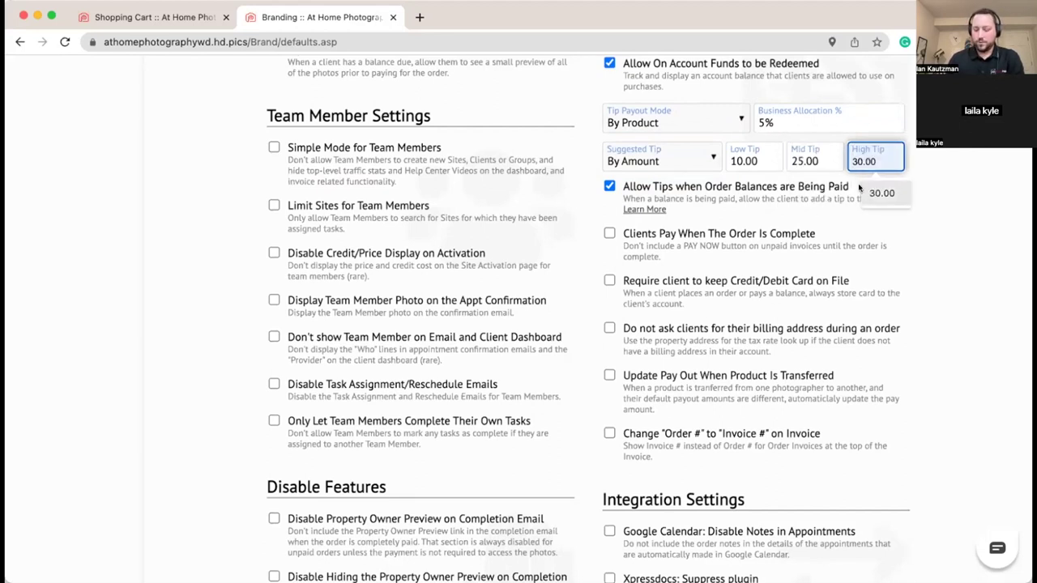
{"action": "type", "text": "50"}
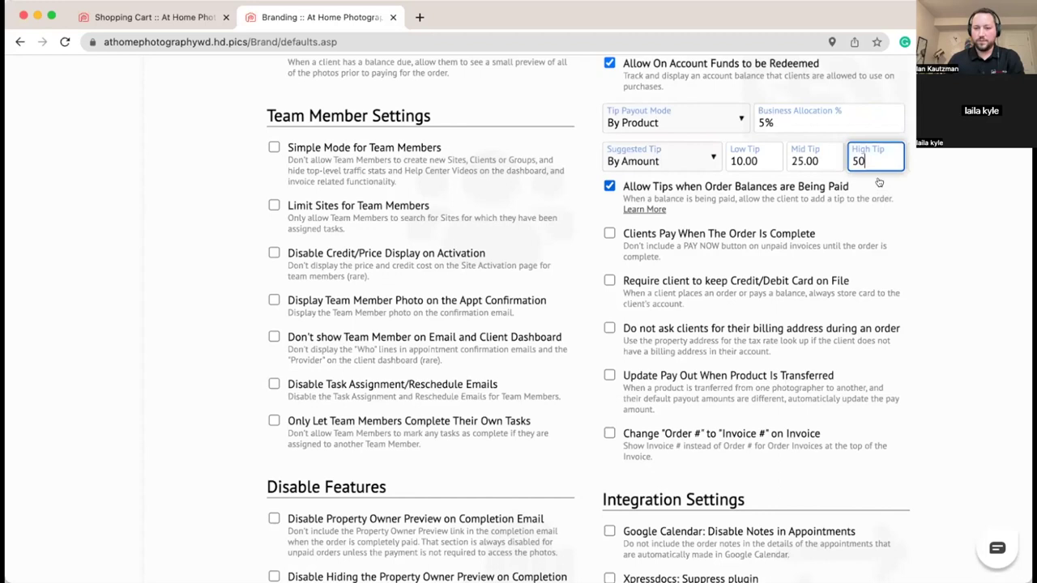
{"action": "left_click", "coordinate": [942, 169]}
{"action": "scroll", "coordinate": [942, 169], "scroll_direction": "down", "scroll_amount": 1}
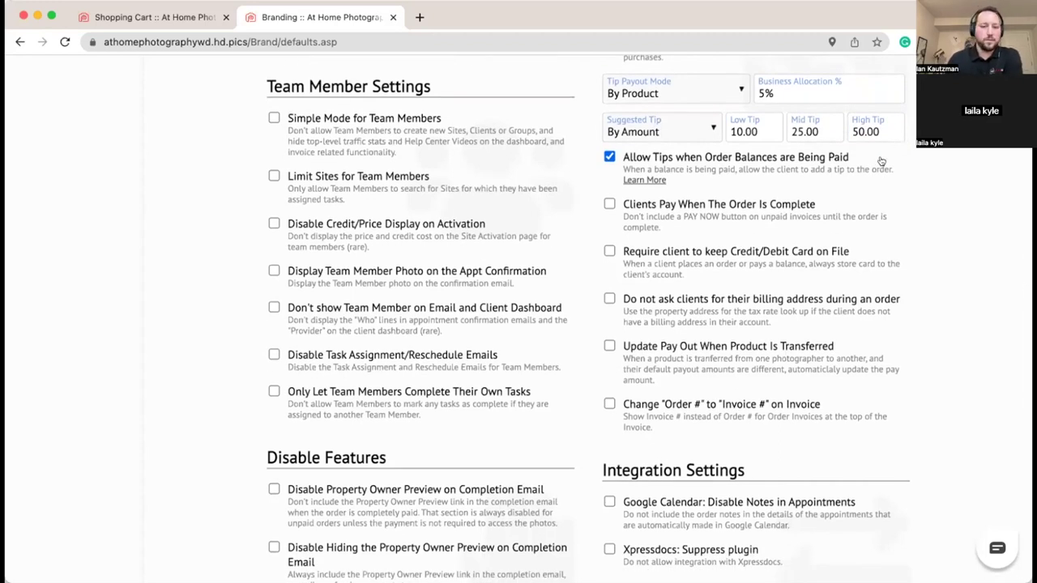
Step: Turn on 'Clients Pay When The Order Is Complete'
{"action": "scroll", "coordinate": [883, 166], "scroll_direction": "down", "scroll_amount": 2}
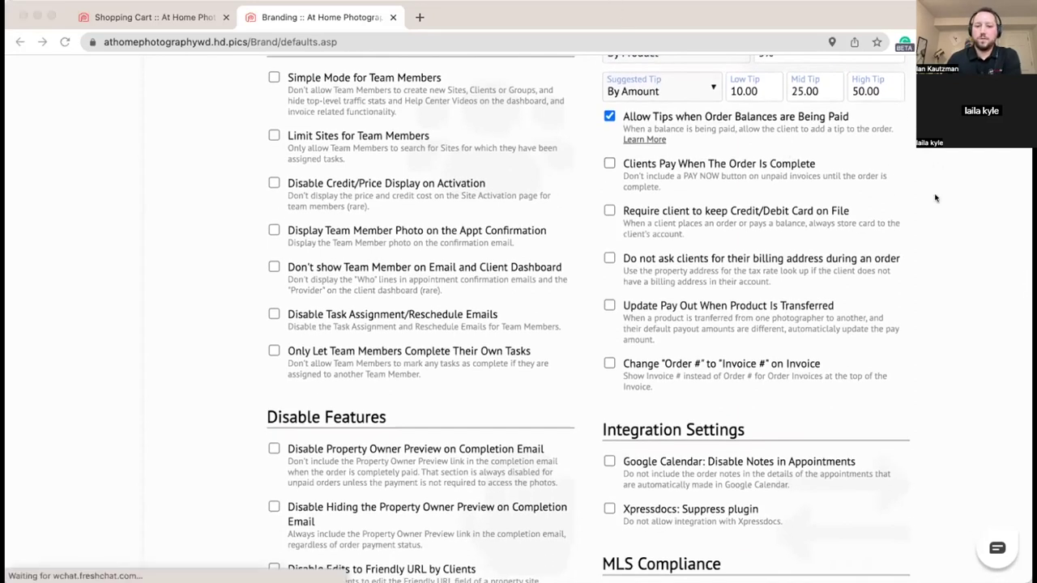
{"action": "left_click", "coordinate": [926, 165]}
{"action": "scroll", "coordinate": [799, 208], "scroll_direction": "up", "scroll_amount": 2}
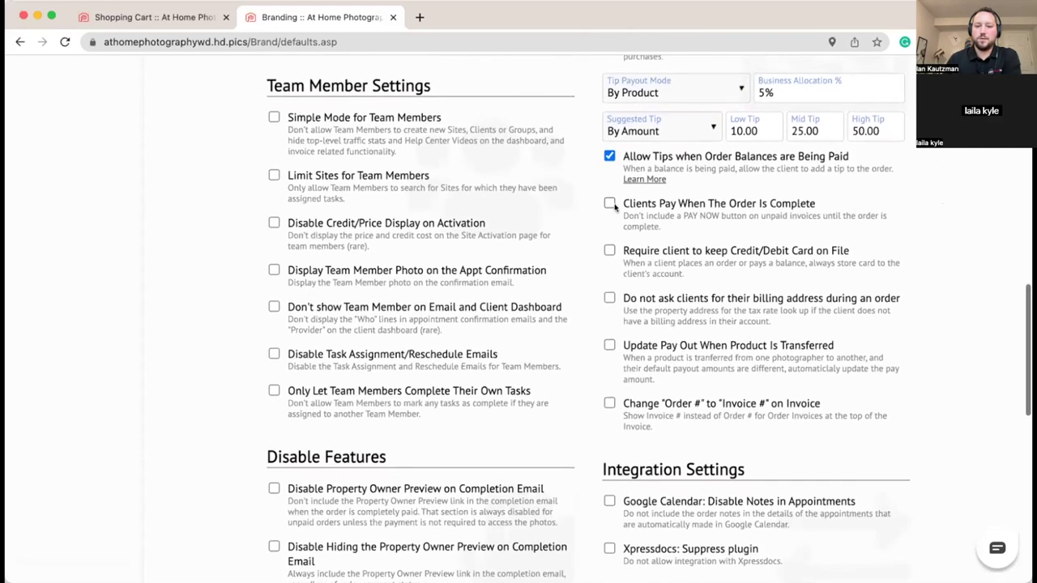
{"action": "left_click", "coordinate": [608, 204]}
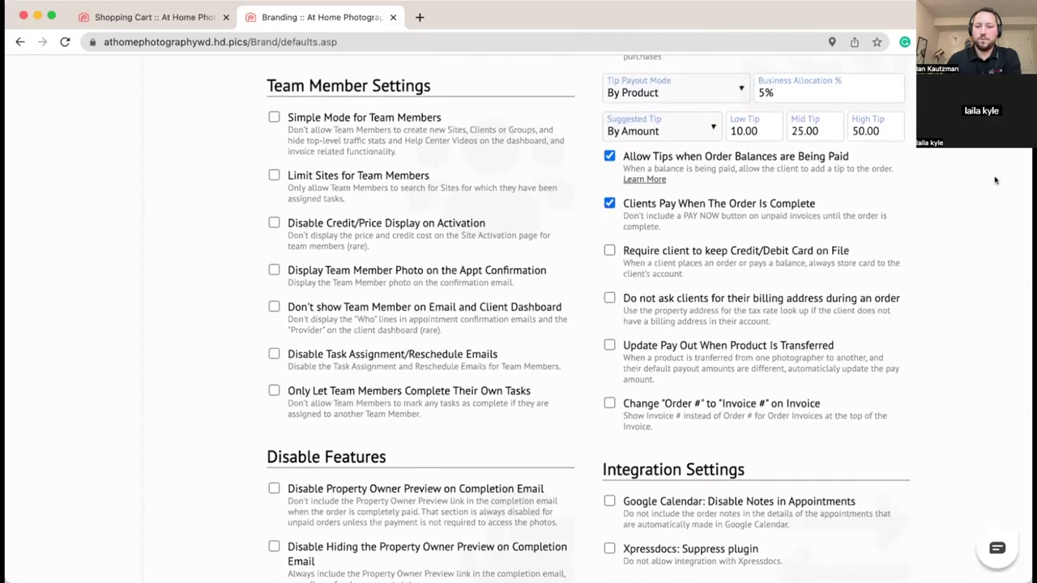
Step: Save the default settings with SAVE CHANGES at the bottom of the page
{"action": "scroll", "coordinate": [974, 180], "scroll_direction": "down", "scroll_amount": 8}
{"action": "scroll", "coordinate": [965, 184], "scroll_direction": "up", "scroll_amount": 4}
{"action": "scroll", "coordinate": [963, 186], "scroll_direction": "up", "scroll_amount": 3}
{"action": "scroll", "coordinate": [963, 186], "scroll_direction": "down", "scroll_amount": 10}
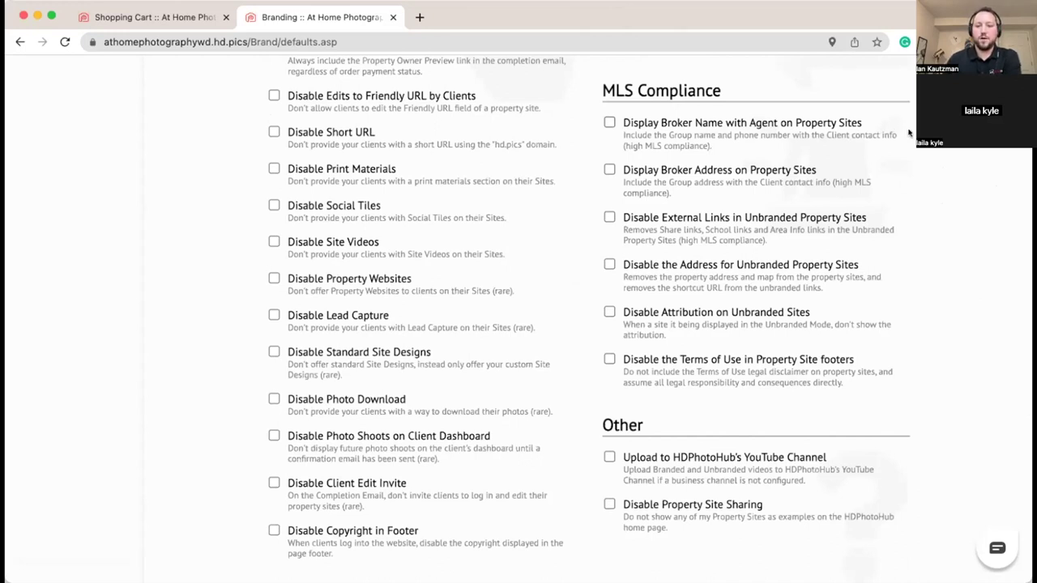
{"action": "scroll", "coordinate": [889, 173], "scroll_direction": "down", "scroll_amount": 1}
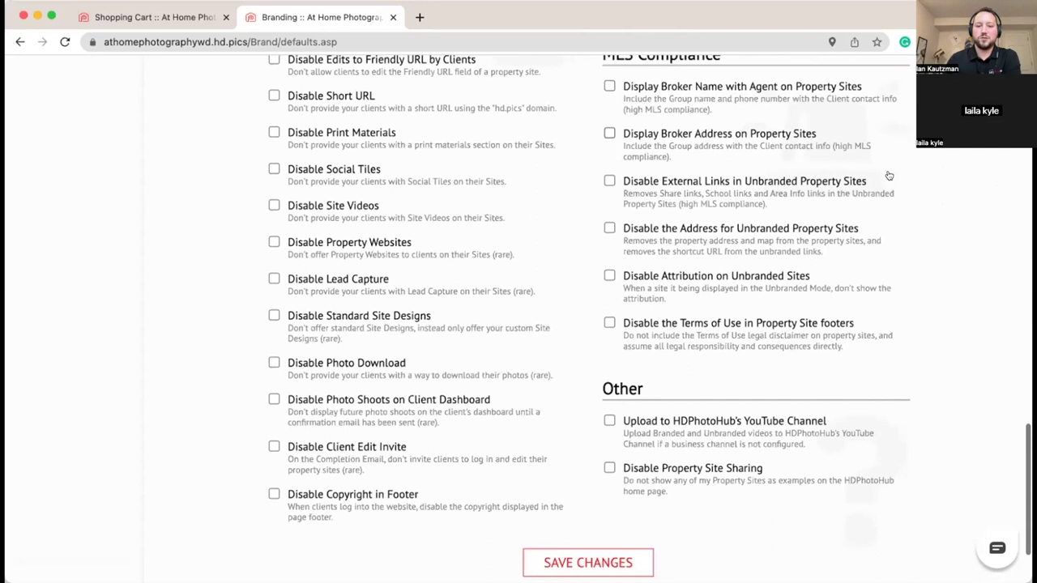
{"action": "scroll", "coordinate": [889, 176], "scroll_direction": "up", "scroll_amount": 1}
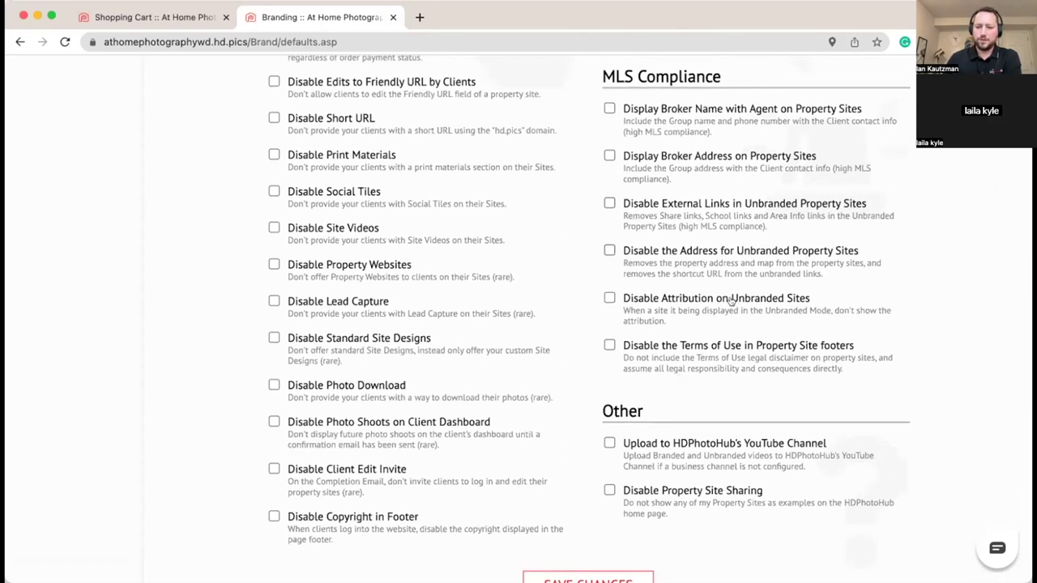
{"action": "scroll", "coordinate": [813, 327], "scroll_direction": "down", "scroll_amount": 1}
{"action": "scroll", "coordinate": [814, 328], "scroll_direction": "down", "scroll_amount": 5}
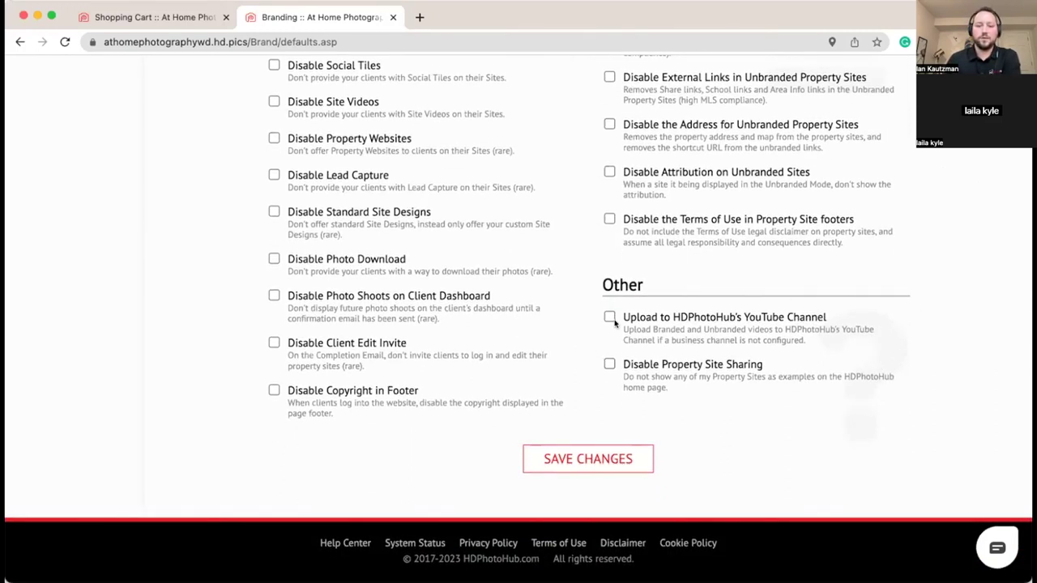
{"action": "left_click", "coordinate": [605, 459]}
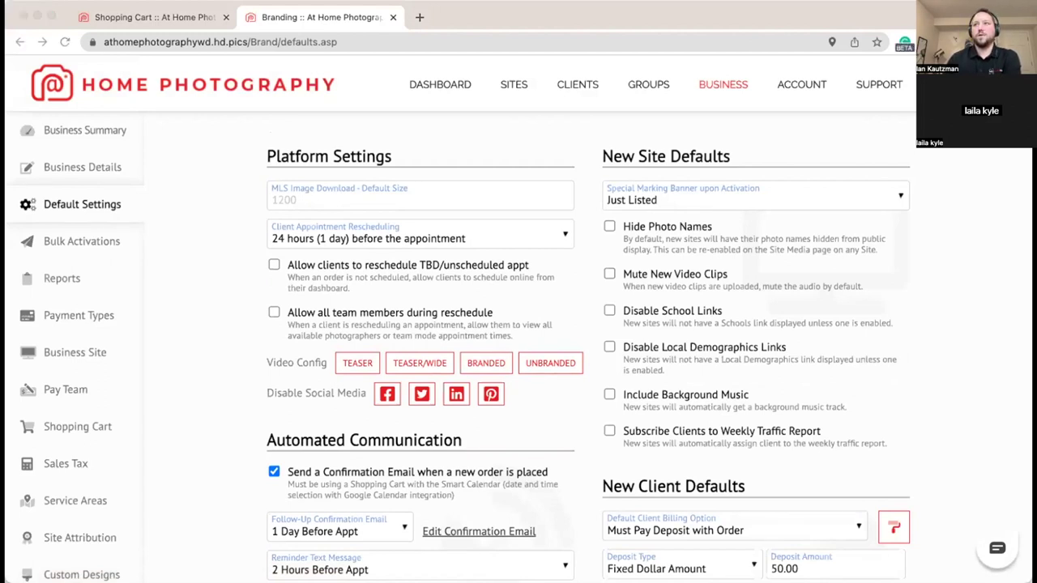
Step: Return to the browser and go to the Clients page to check the empty client list
{"action": "left_click", "coordinate": [931, 235]}
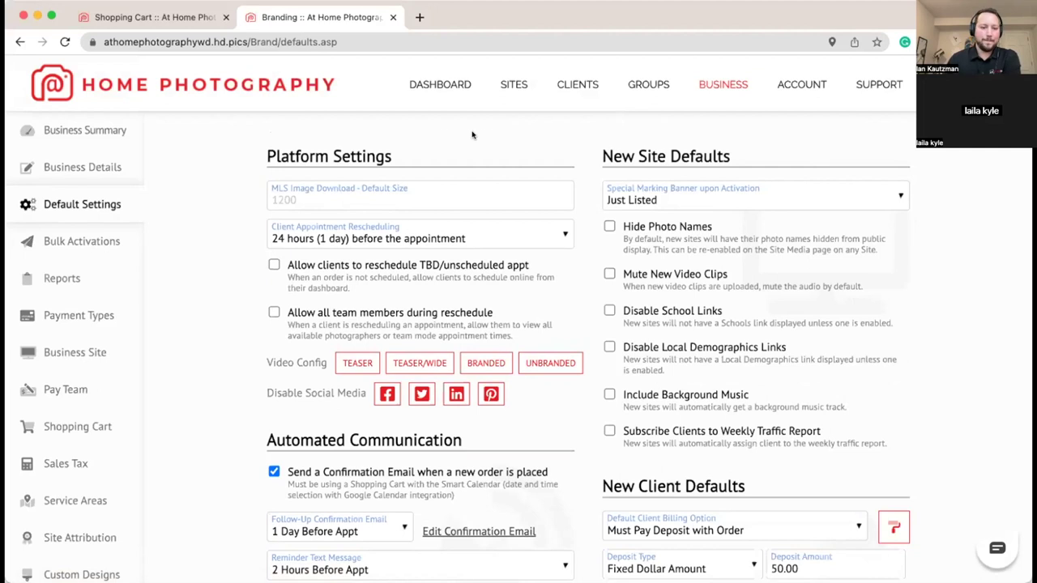
{"action": "left_click", "coordinate": [570, 88]}
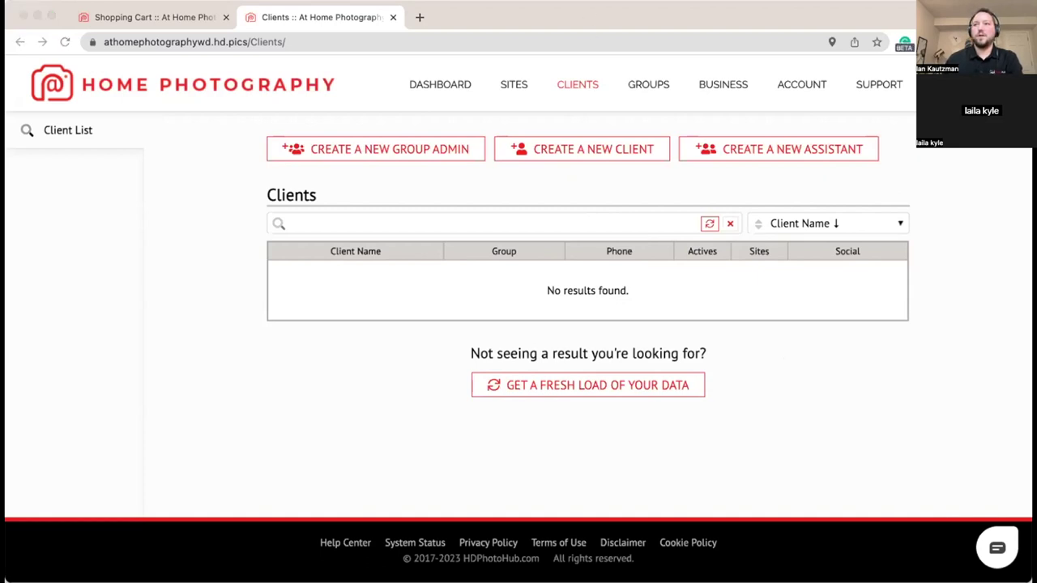
Step: Abandon the new client form and start a new site at 1234 West Main Avenue
{"action": "left_click", "coordinate": [592, 159]}
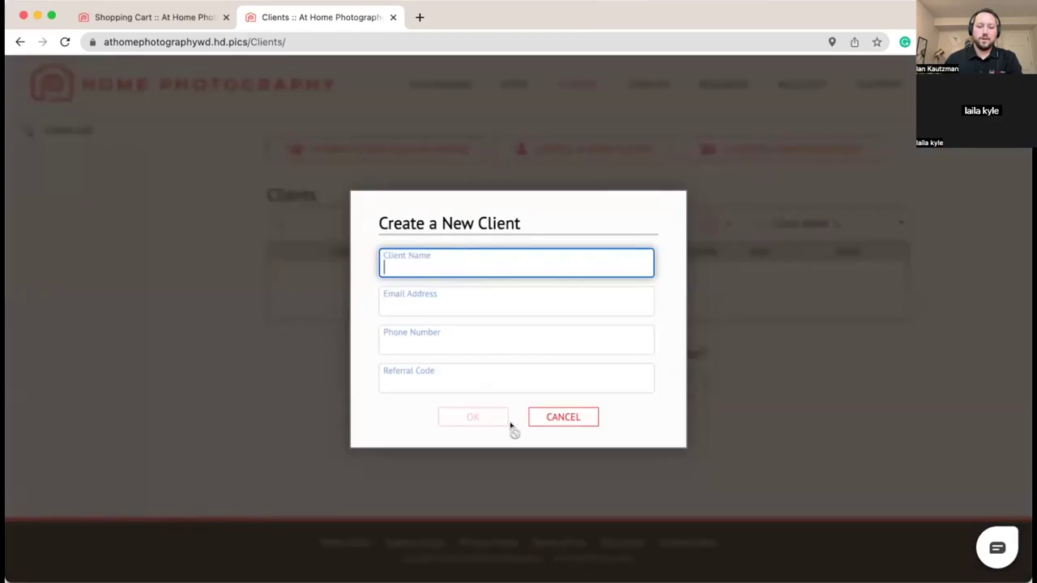
{"action": "left_click", "coordinate": [563, 417]}
{"action": "left_click", "coordinate": [512, 83]}
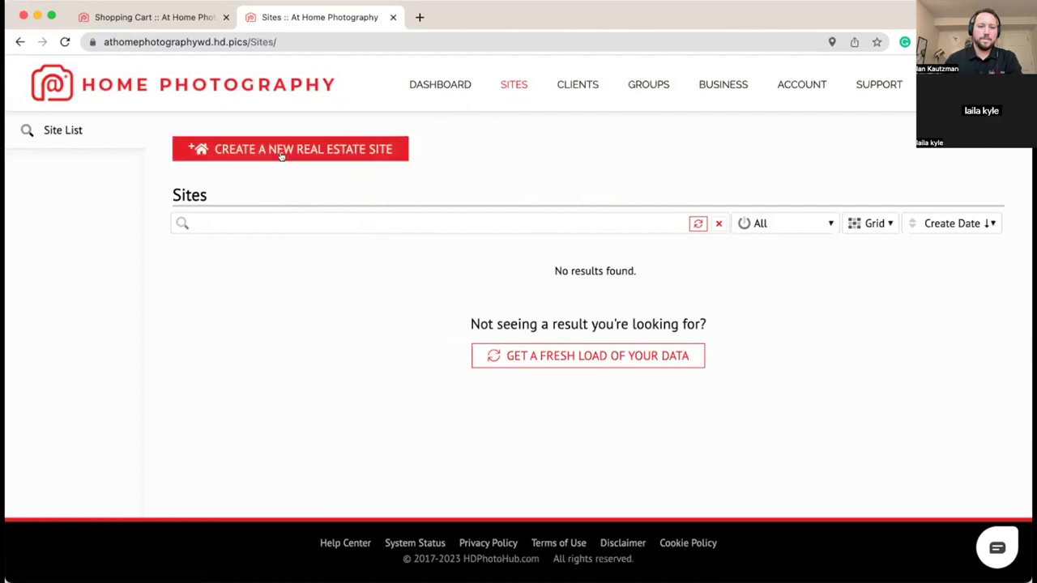
{"action": "left_click", "coordinate": [359, 159]}
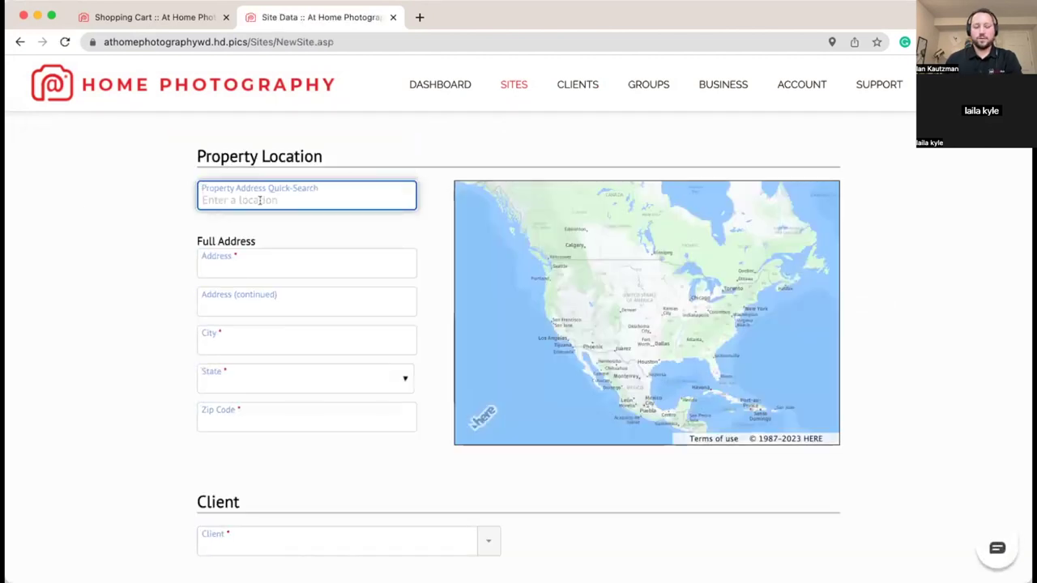
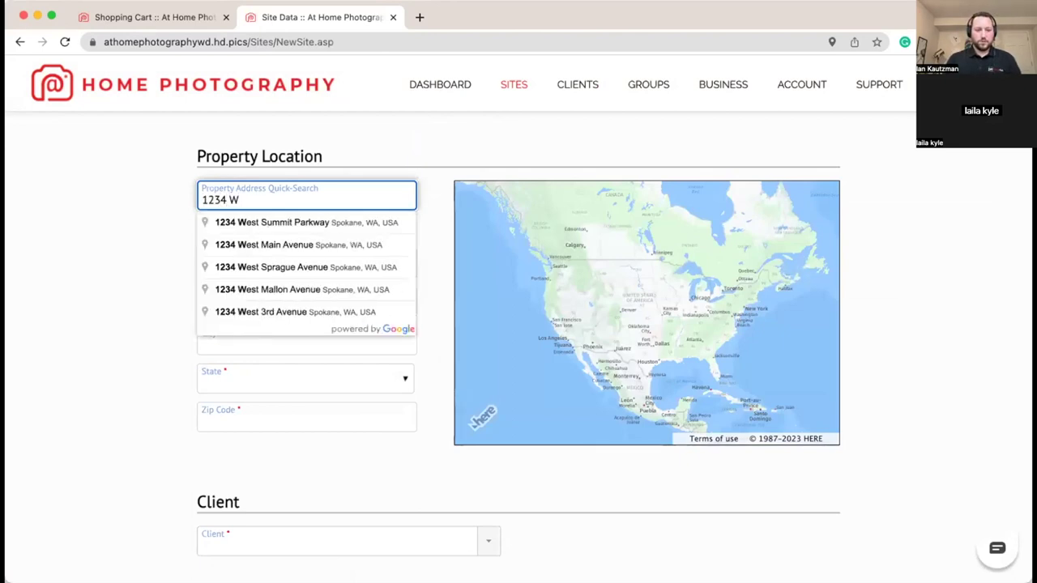
{"action": "left_click", "coordinate": [280, 218]}
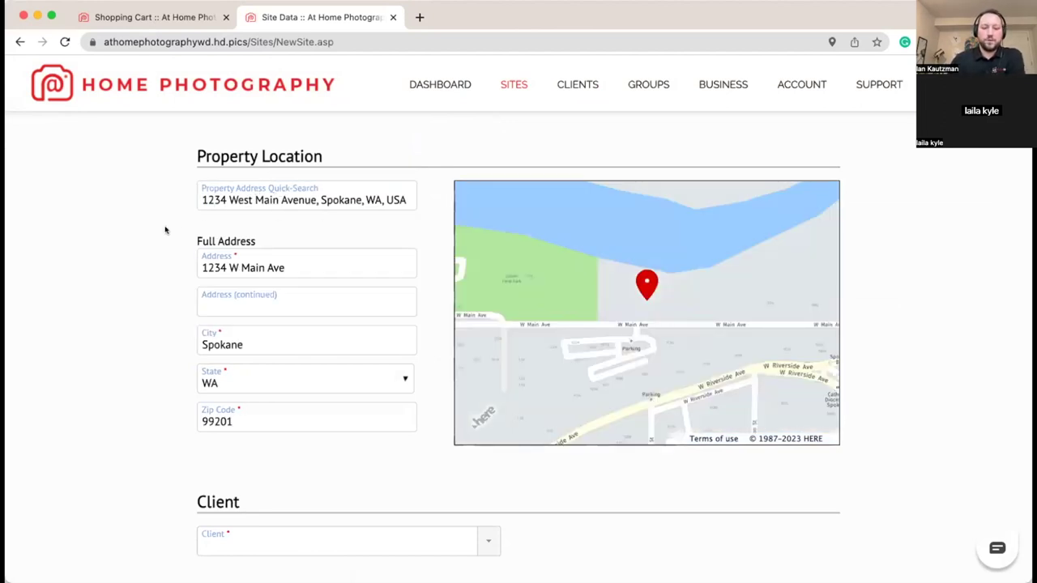
Step: Scroll down the new site form and open its Client dropdown
{"action": "scroll", "coordinate": [166, 230], "scroll_direction": "down", "scroll_amount": 3}
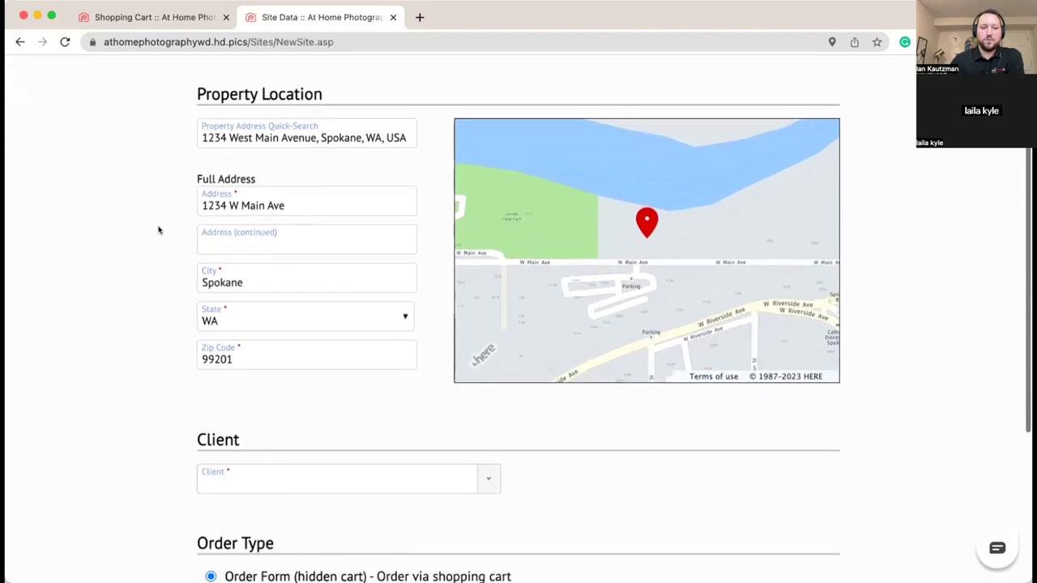
{"action": "scroll", "coordinate": [159, 231], "scroll_direction": "down", "scroll_amount": 2}
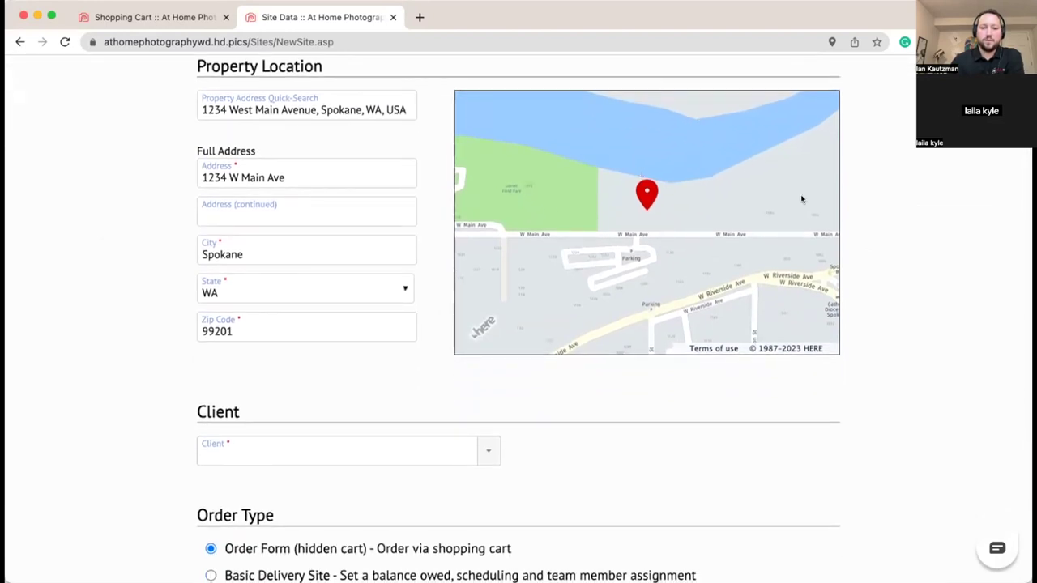
{"action": "scroll", "coordinate": [111, 262], "scroll_direction": "down", "scroll_amount": 8}
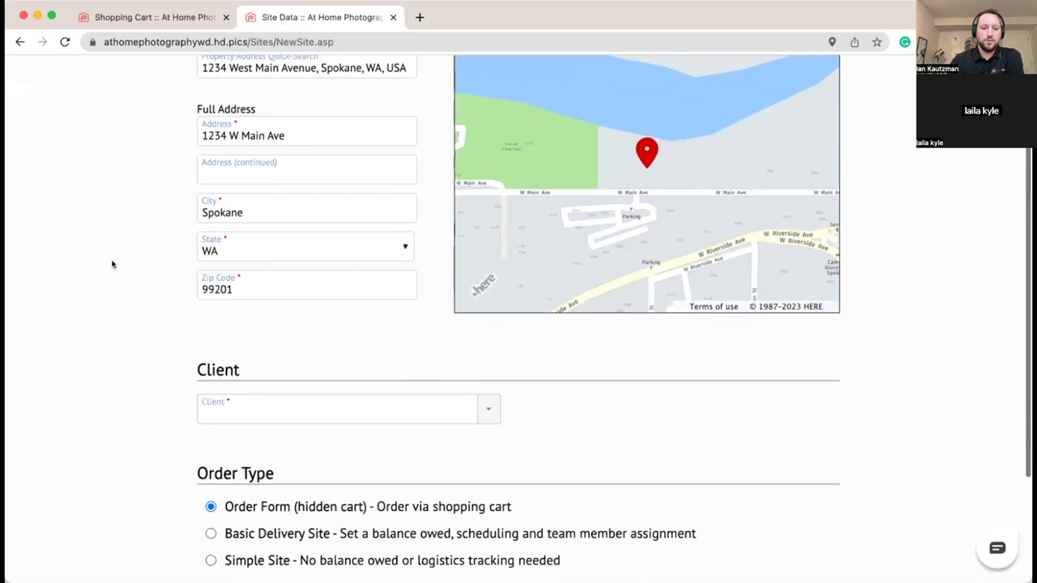
{"action": "left_click", "coordinate": [326, 291]}
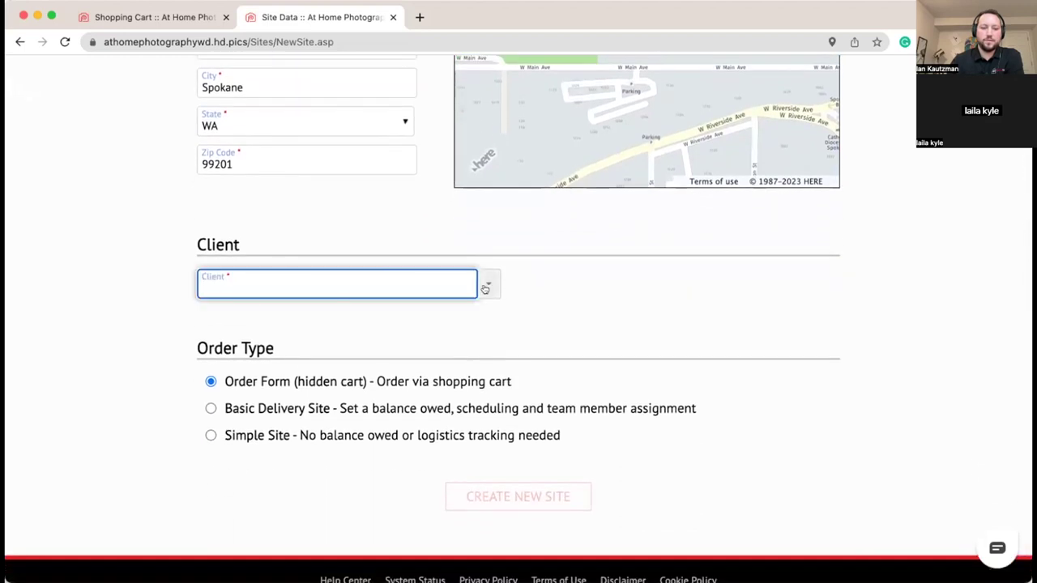
Step: Choose (New Client) and enter the client's full name, phone number and e-mail address
{"action": "left_click", "coordinate": [240, 315]}
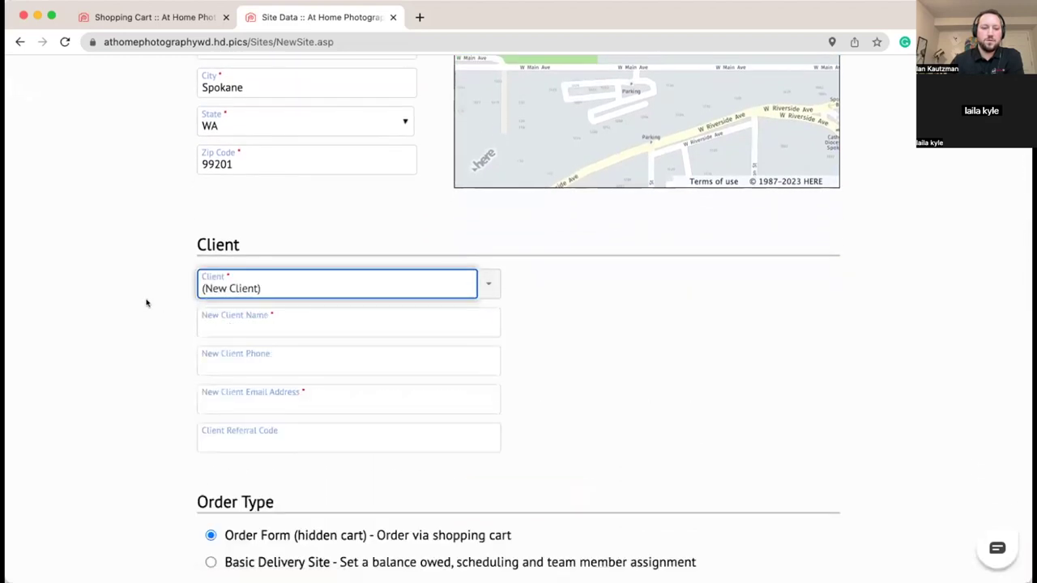
{"action": "left_click", "coordinate": [321, 320]}
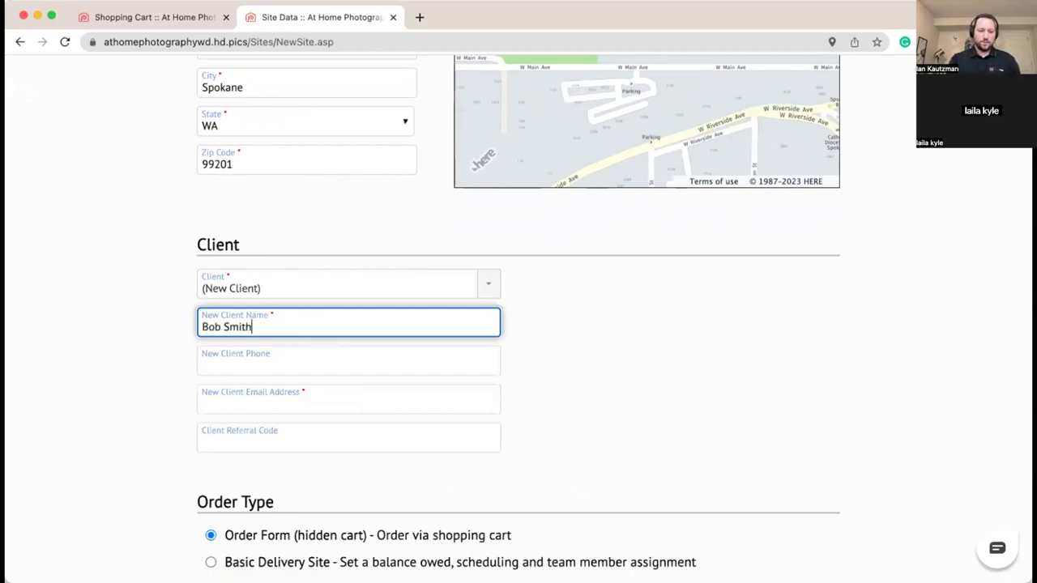
{"action": "key", "text": "Tab"}
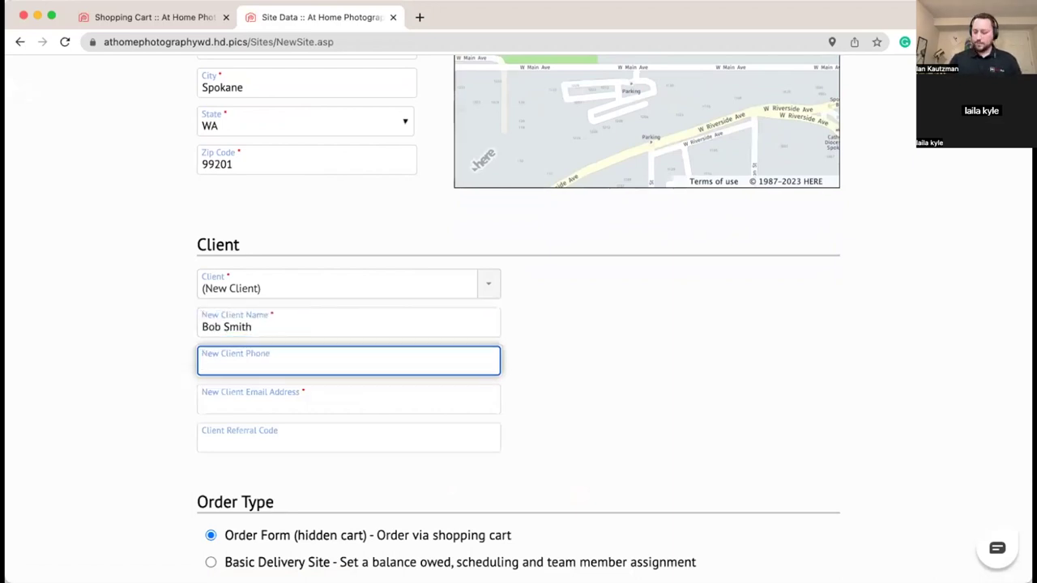
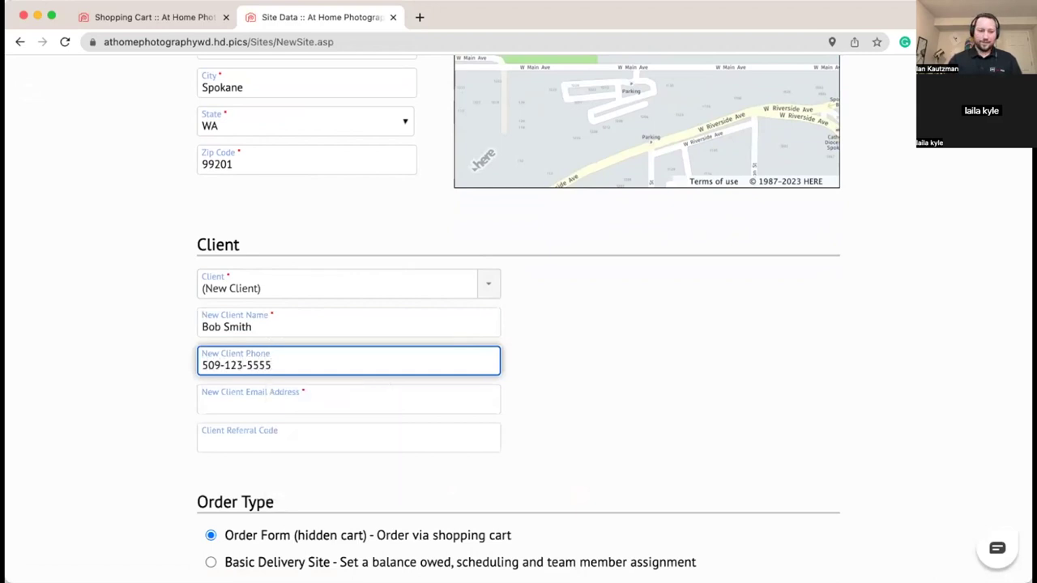
{"action": "left_click", "coordinate": [321, 389]}
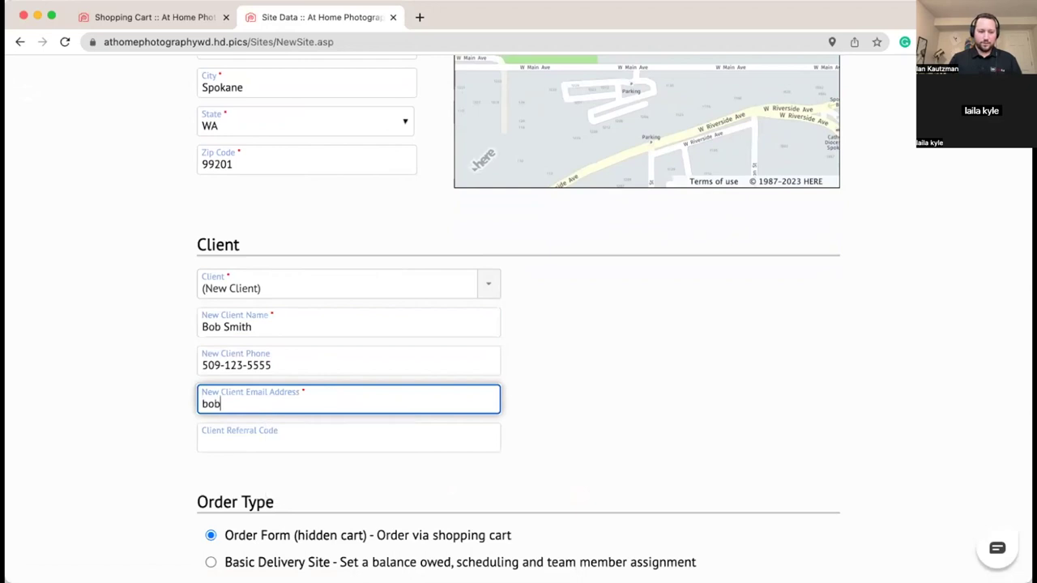
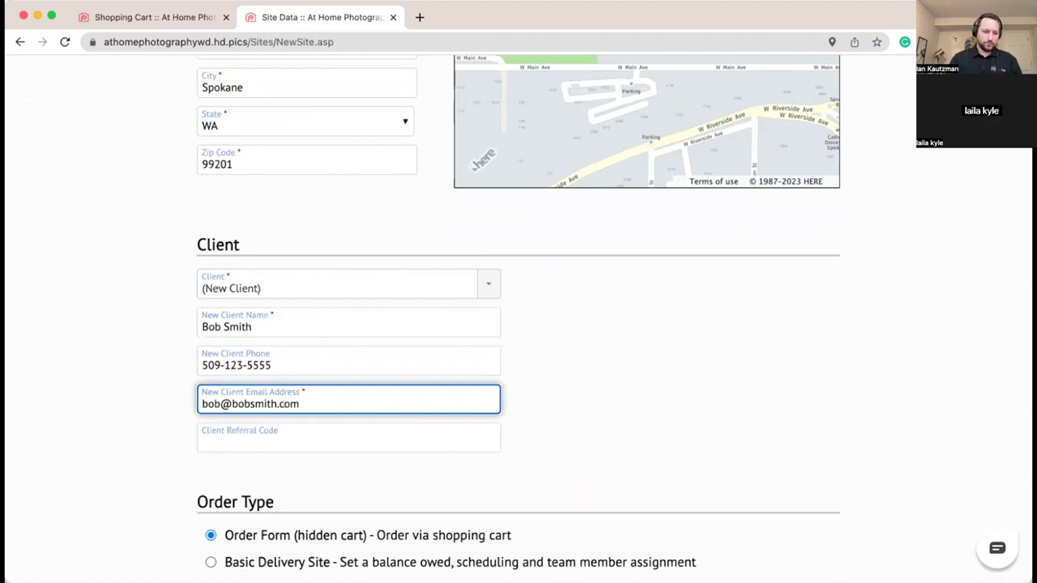
{"action": "left_click", "coordinate": [667, 395]}
{"action": "scroll", "coordinate": [662, 392], "scroll_direction": "down", "scroll_amount": 3}
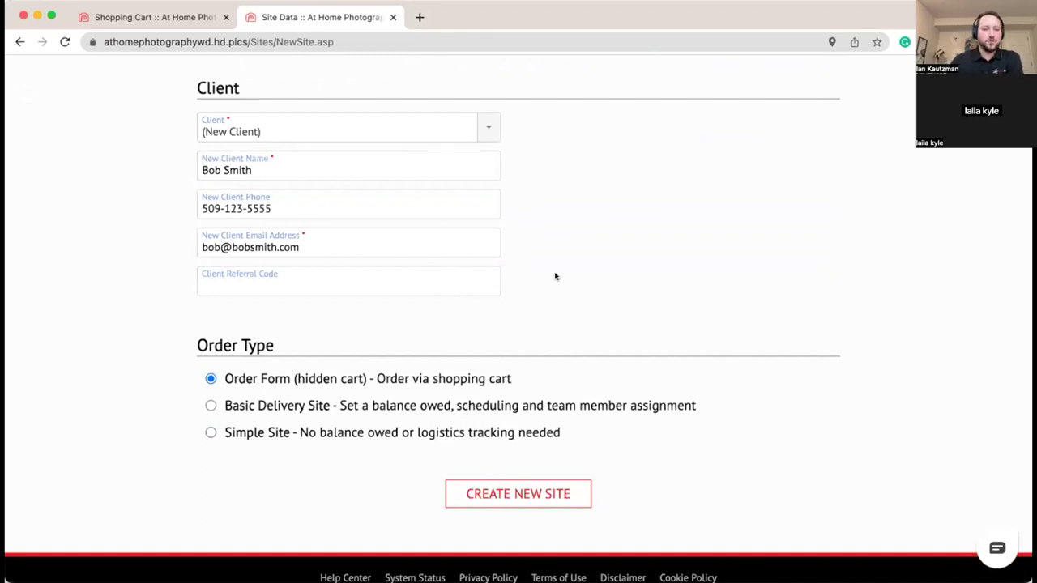
{"action": "scroll", "coordinate": [555, 277], "scroll_direction": "down", "scroll_amount": 1}
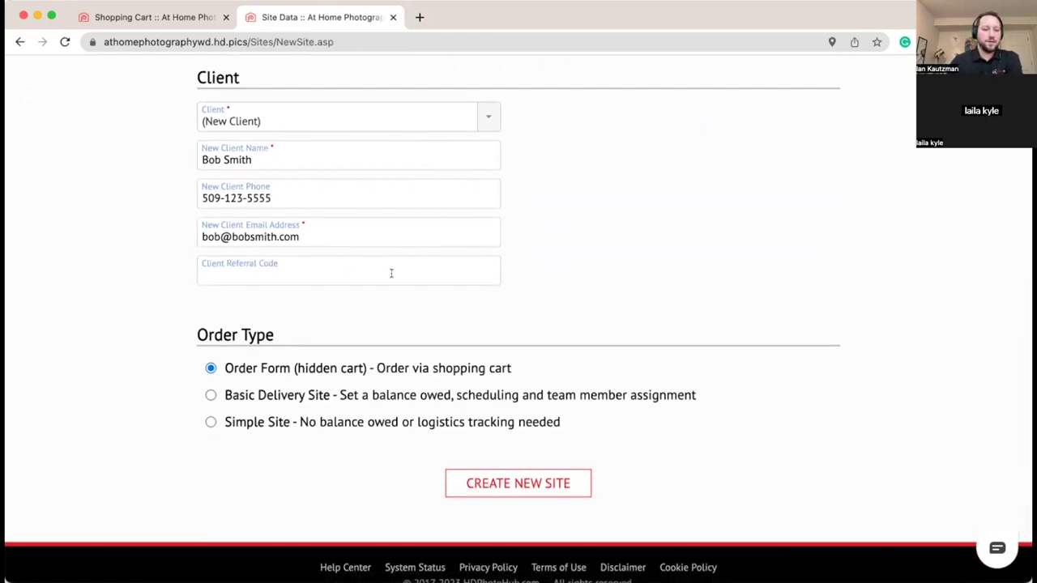
{"action": "left_click", "coordinate": [346, 273]}
{"action": "left_click", "coordinate": [547, 270]}
{"action": "scroll", "coordinate": [289, 290], "scroll_direction": "down", "scroll_amount": 2}
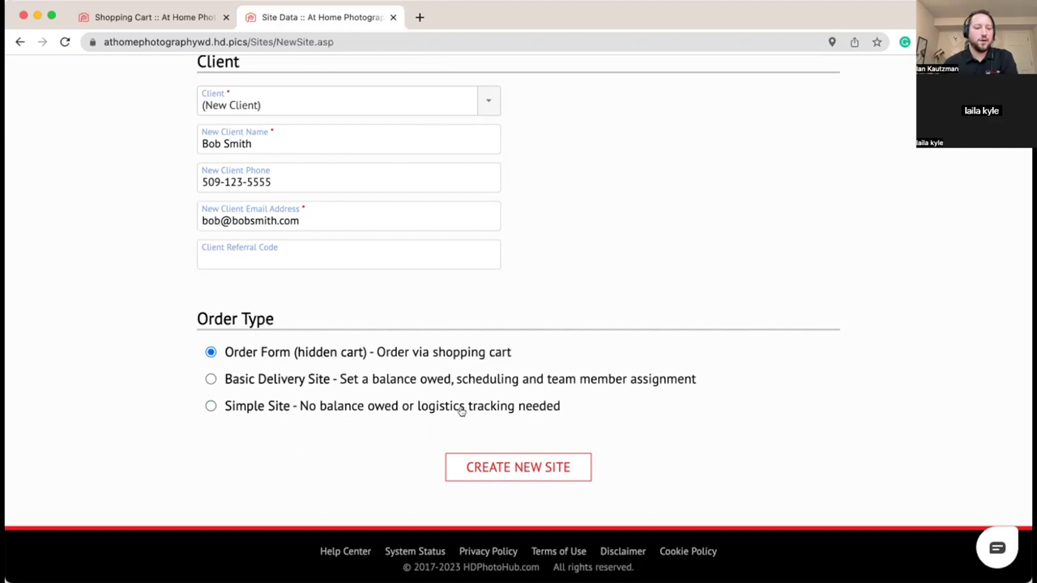
Step: Create the site, opening its Order Form with the Spokane address prefilled
{"action": "left_click", "coordinate": [539, 472]}
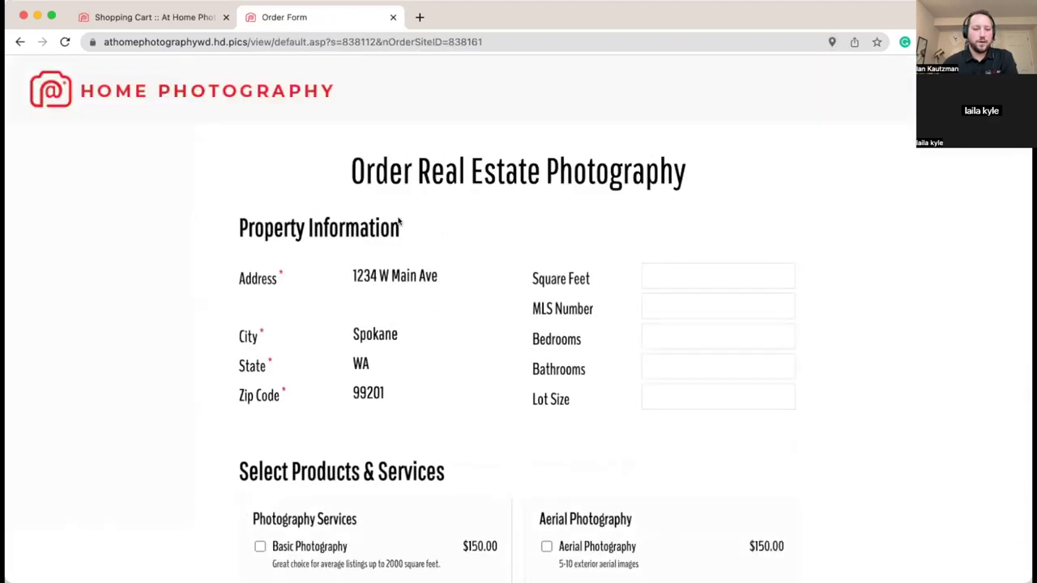
{"action": "scroll", "coordinate": [443, 174], "scroll_direction": "down", "scroll_amount": 1}
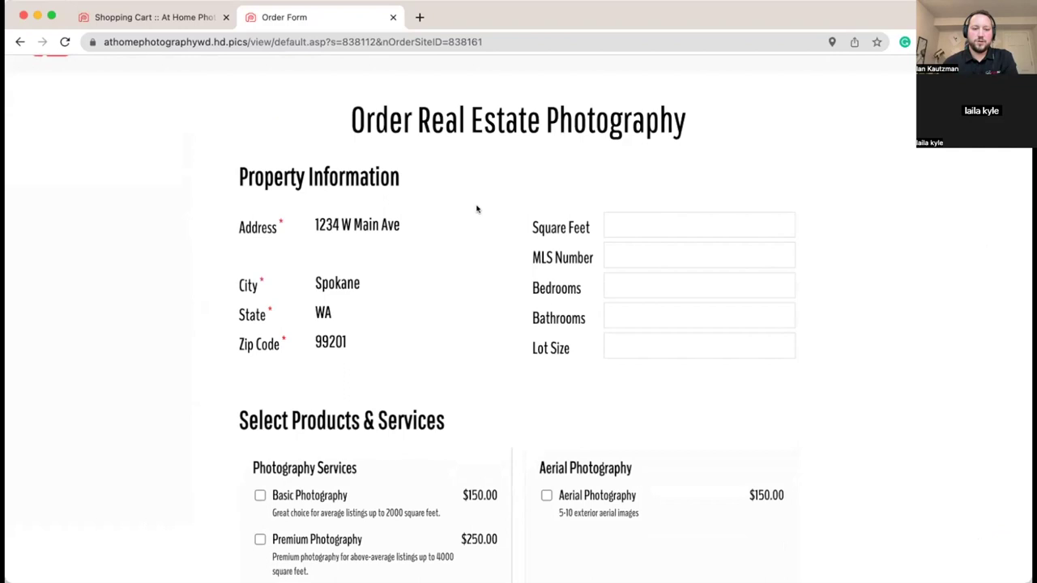
{"action": "scroll", "coordinate": [261, 230], "scroll_direction": "down", "scroll_amount": 2}
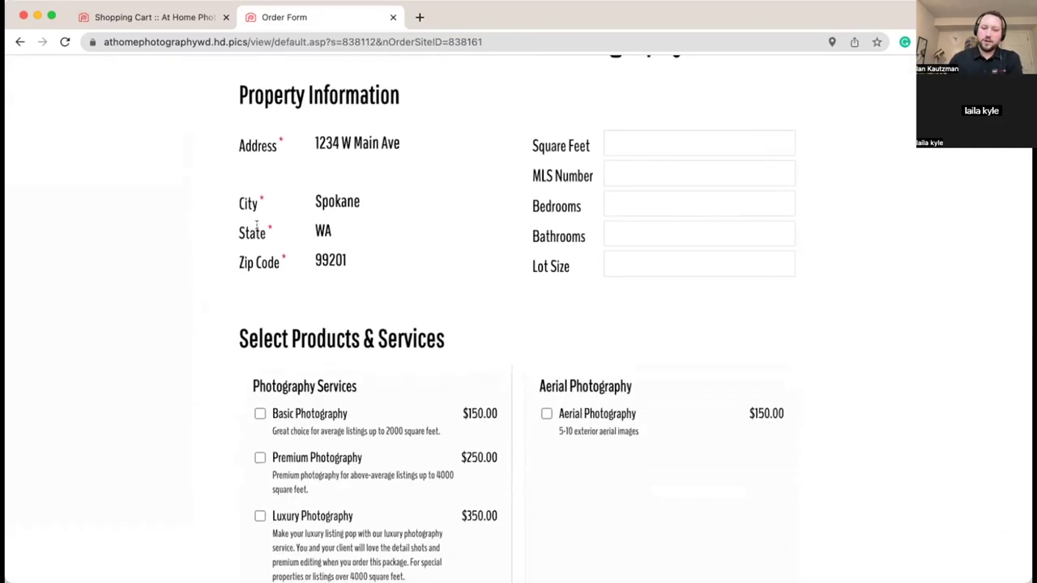
{"action": "scroll", "coordinate": [256, 228], "scroll_direction": "down", "scroll_amount": 1}
{"action": "scroll", "coordinate": [389, 243], "scroll_direction": "up", "scroll_amount": 3}
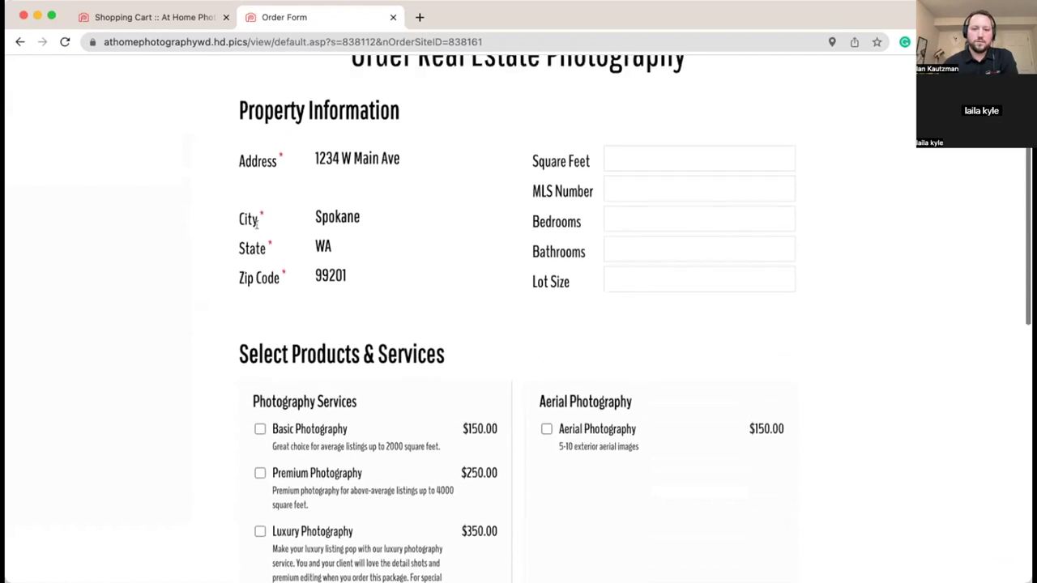
{"action": "scroll", "coordinate": [381, 250], "scroll_direction": "down", "scroll_amount": 2}
{"action": "scroll", "coordinate": [381, 249], "scroll_direction": "down", "scroll_amount": 2}
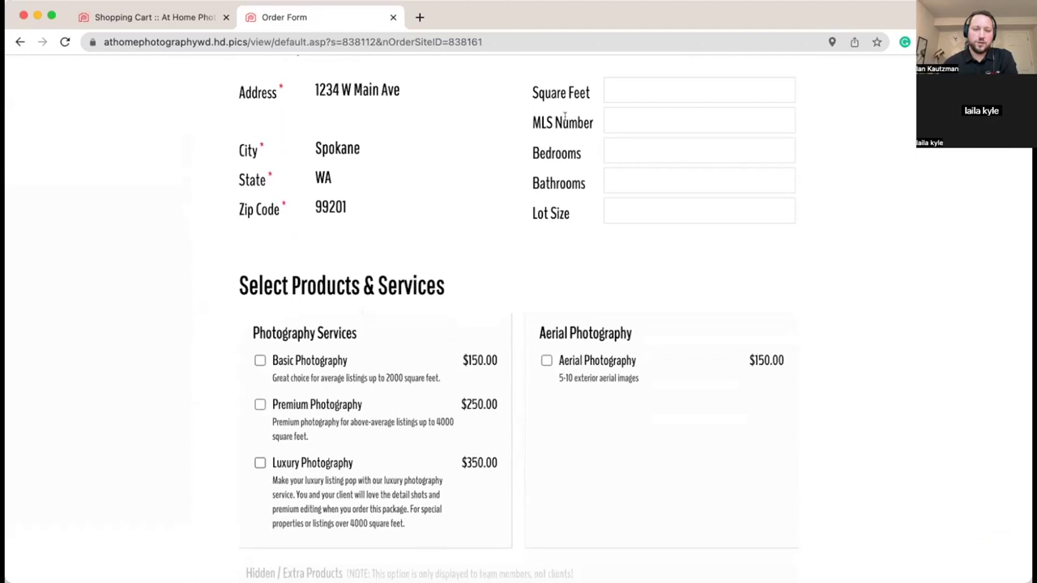
Step: Place the cursor in the order form's Square Feet field
{"action": "left_click", "coordinate": [652, 90]}
{"action": "left_click", "coordinate": [569, 95]}
{"action": "scroll", "coordinate": [567, 99], "scroll_direction": "up", "scroll_amount": 1}
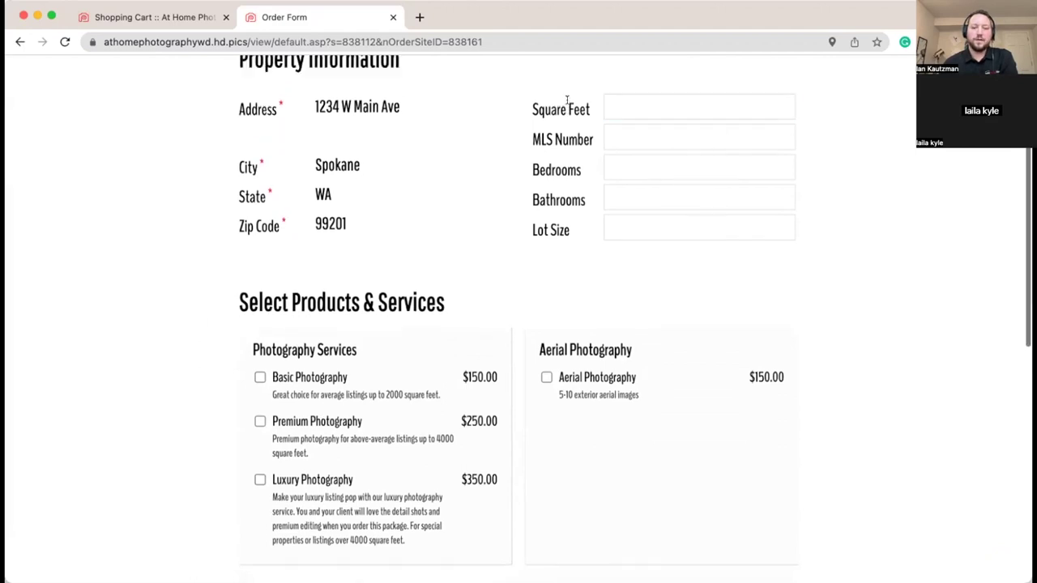
{"action": "scroll", "coordinate": [567, 99], "scroll_direction": "up", "scroll_amount": 2}
{"action": "left_click", "coordinate": [617, 144]}
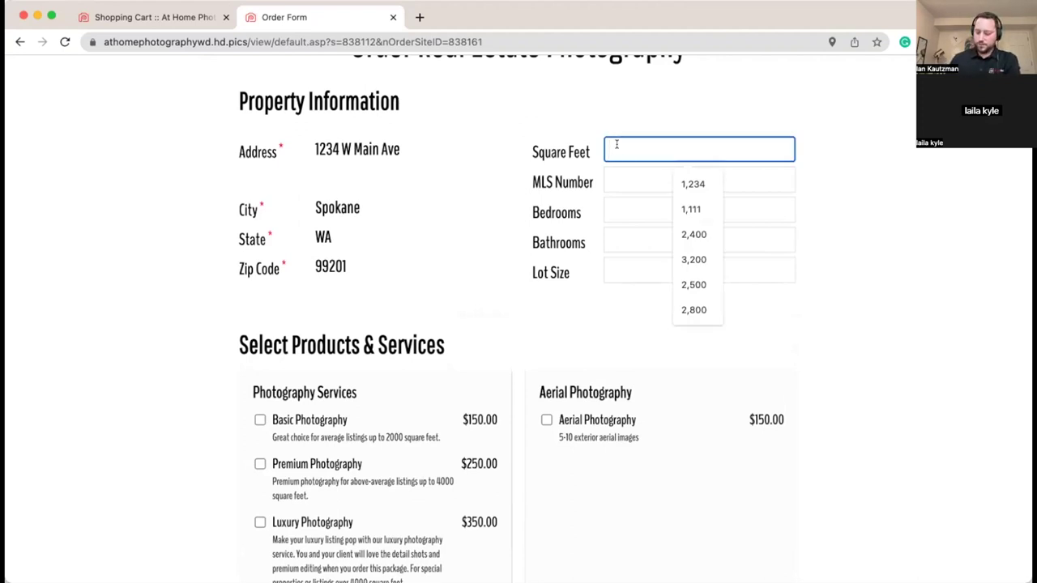
Step: Enter 2500 square feet, leaving only Premium and Luxury photography offered
{"action": "type", "text": "2500"}
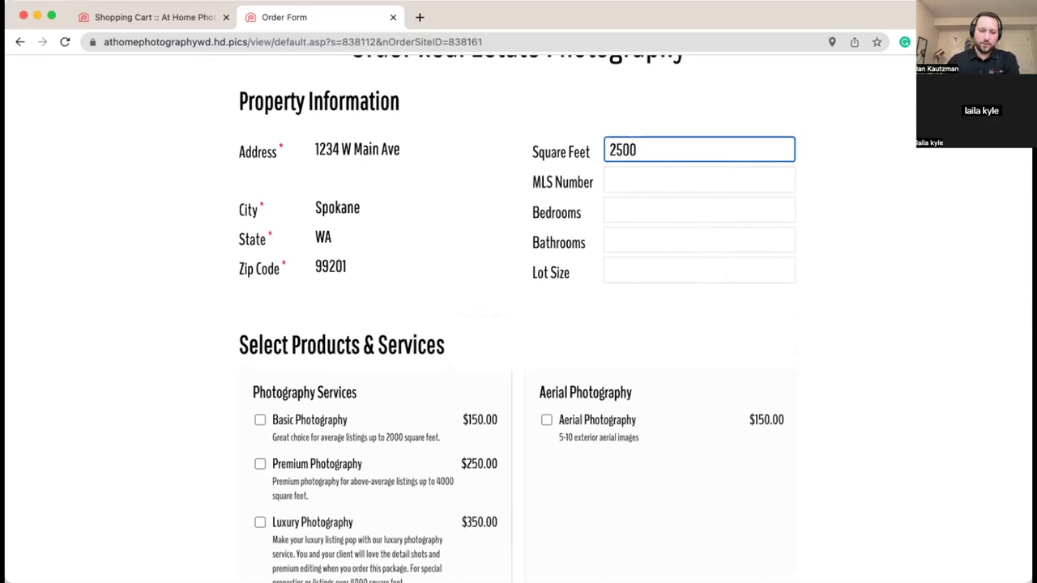
{"action": "left_click", "coordinate": [714, 134]}
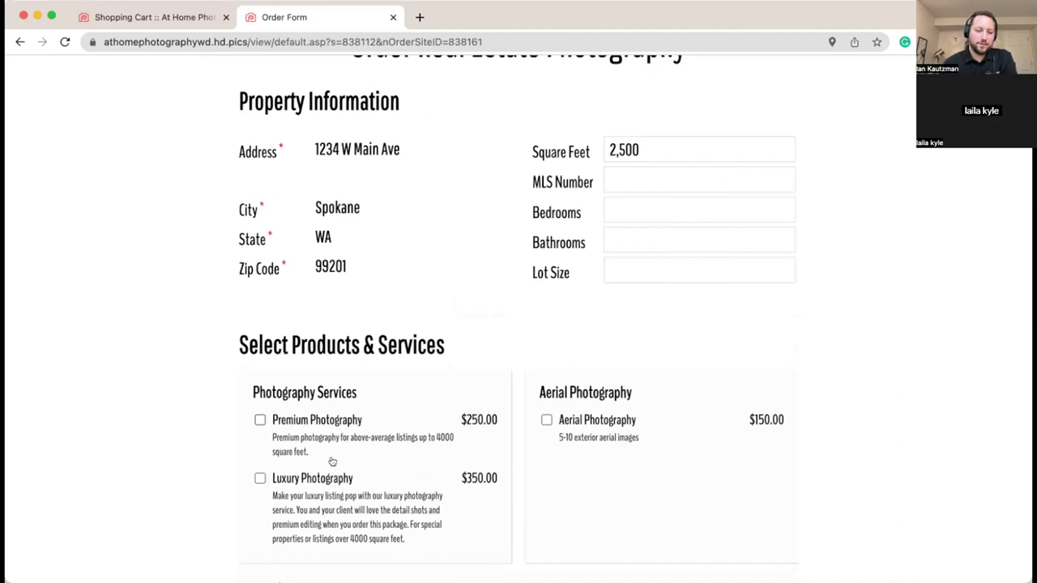
{"action": "scroll", "coordinate": [179, 335], "scroll_direction": "down", "scroll_amount": 1}
{"action": "scroll", "coordinate": [179, 336], "scroll_direction": "down", "scroll_amount": 2}
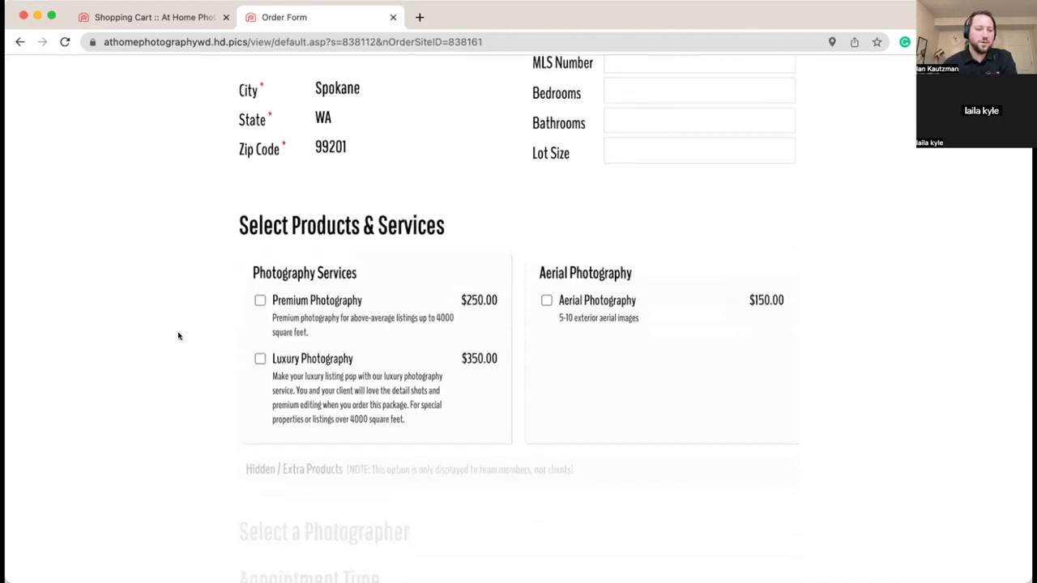
{"action": "scroll", "coordinate": [179, 335], "scroll_direction": "up", "scroll_amount": 3}
{"action": "scroll", "coordinate": [179, 335], "scroll_direction": "down", "scroll_amount": 1}
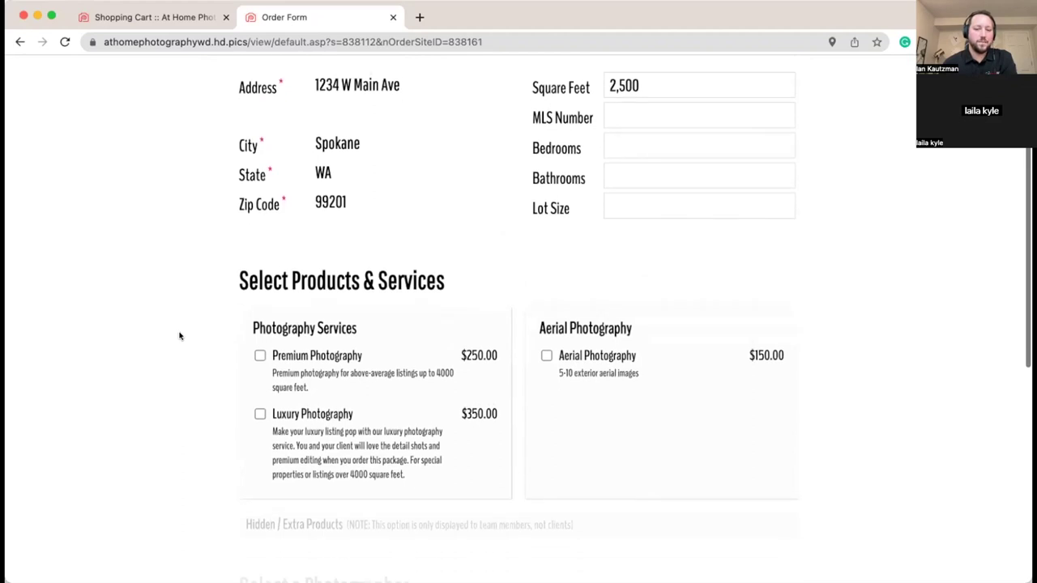
{"action": "scroll", "coordinate": [397, 275], "scroll_direction": "down", "scroll_amount": 1}
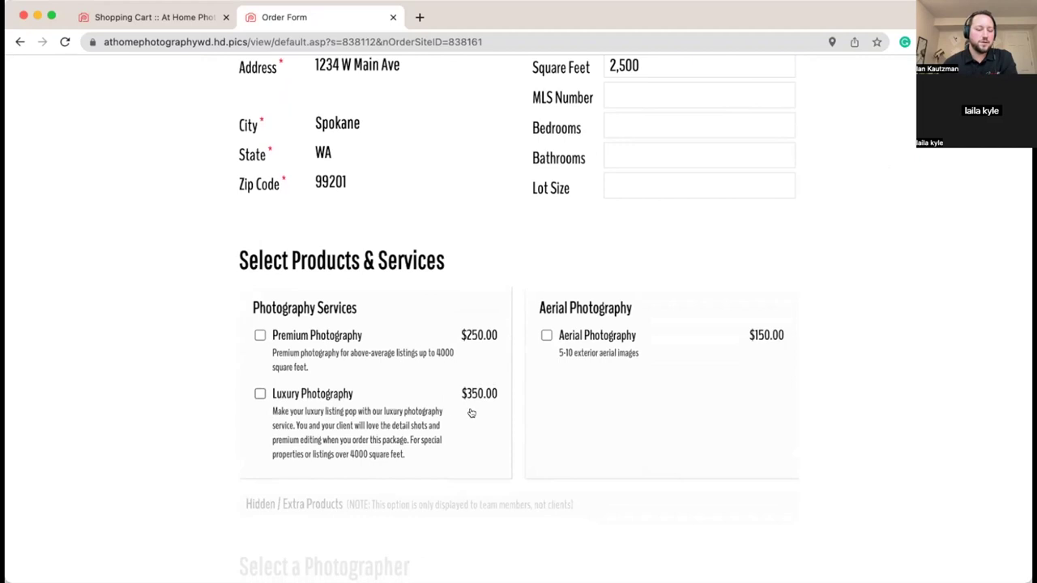
{"action": "scroll", "coordinate": [555, 366], "scroll_direction": "down", "scroll_amount": 5}
{"action": "scroll", "coordinate": [555, 366], "scroll_direction": "up", "scroll_amount": 2}
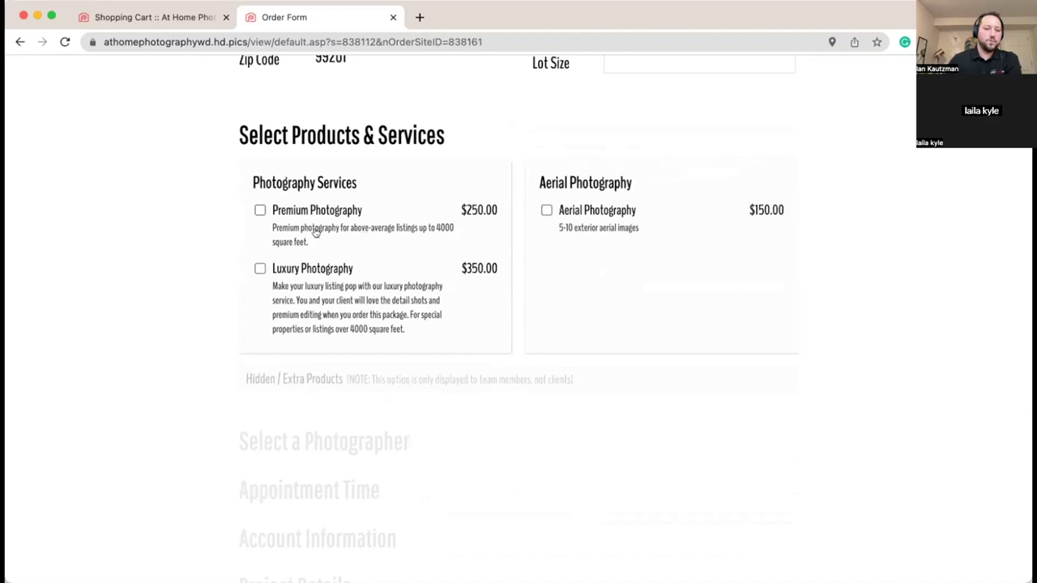
Step: Select Premium Photography at $250.00, making aerial photography a $99.00 add-on
{"action": "left_click", "coordinate": [259, 211]}
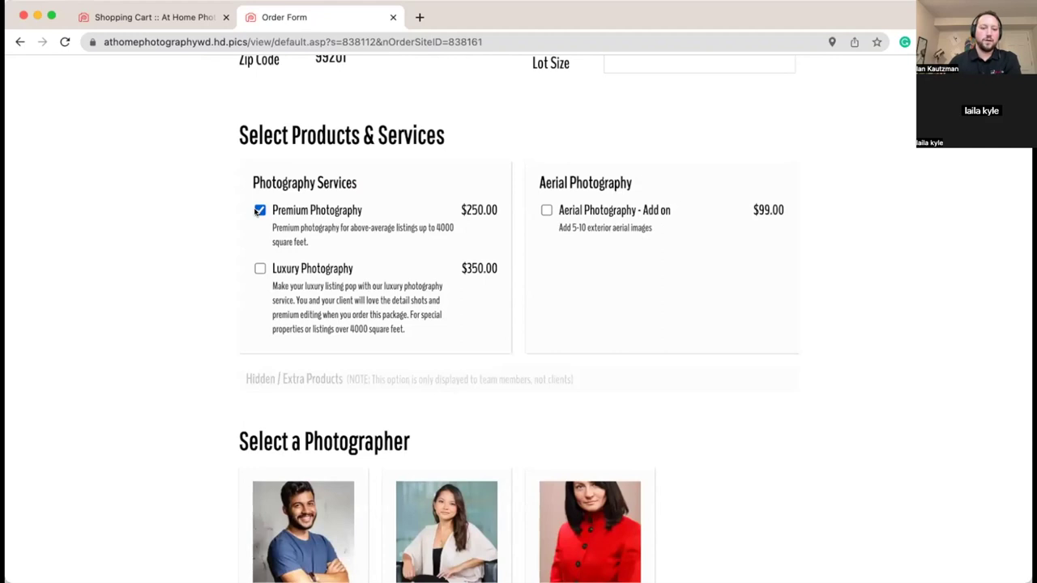
{"action": "left_click", "coordinate": [260, 211]}
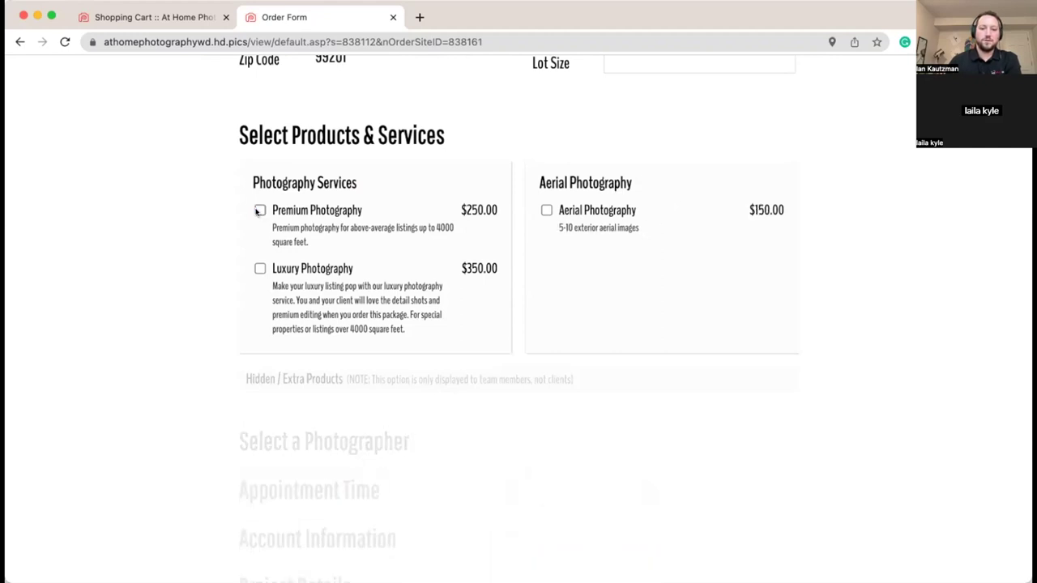
{"action": "left_click", "coordinate": [260, 211]}
{"action": "scroll", "coordinate": [905, 248], "scroll_direction": "down", "scroll_amount": 1}
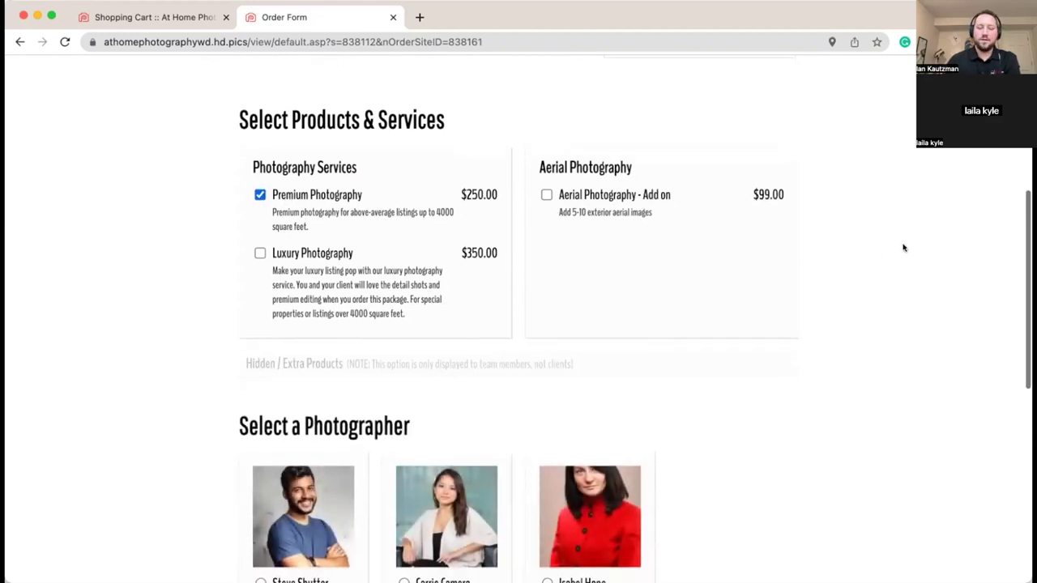
{"action": "scroll", "coordinate": [880, 252], "scroll_direction": "down", "scroll_amount": 1}
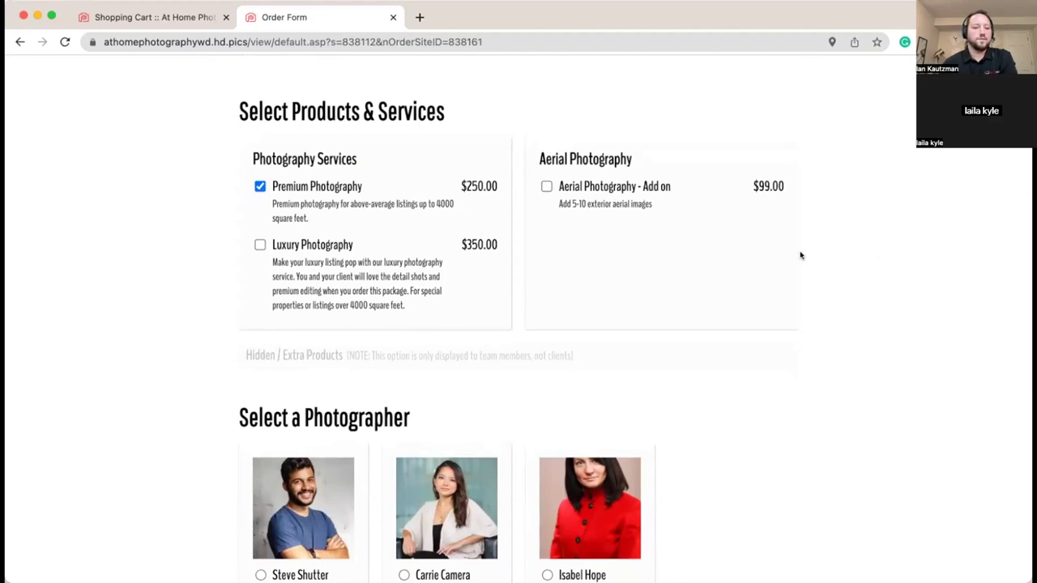
{"action": "scroll", "coordinate": [798, 255], "scroll_direction": "down", "scroll_amount": 3}
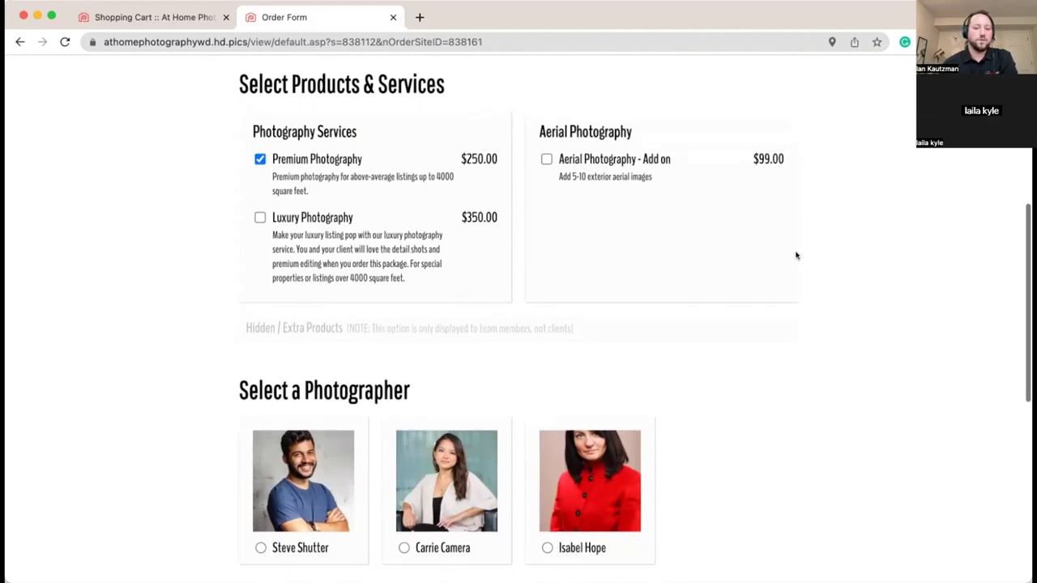
{"action": "scroll", "coordinate": [729, 253], "scroll_direction": "down", "scroll_amount": 3}
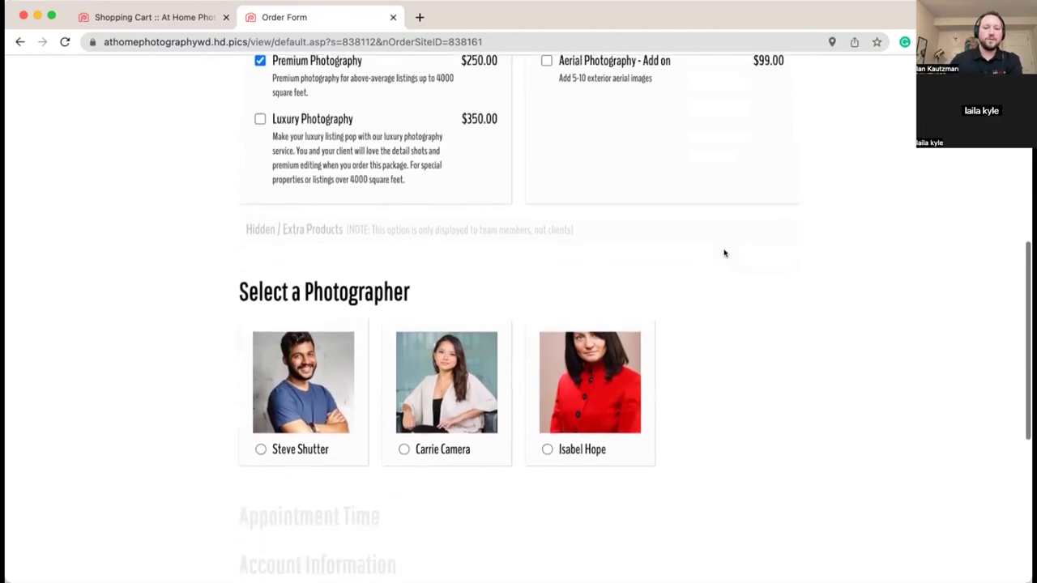
{"action": "left_click", "coordinate": [309, 224]}
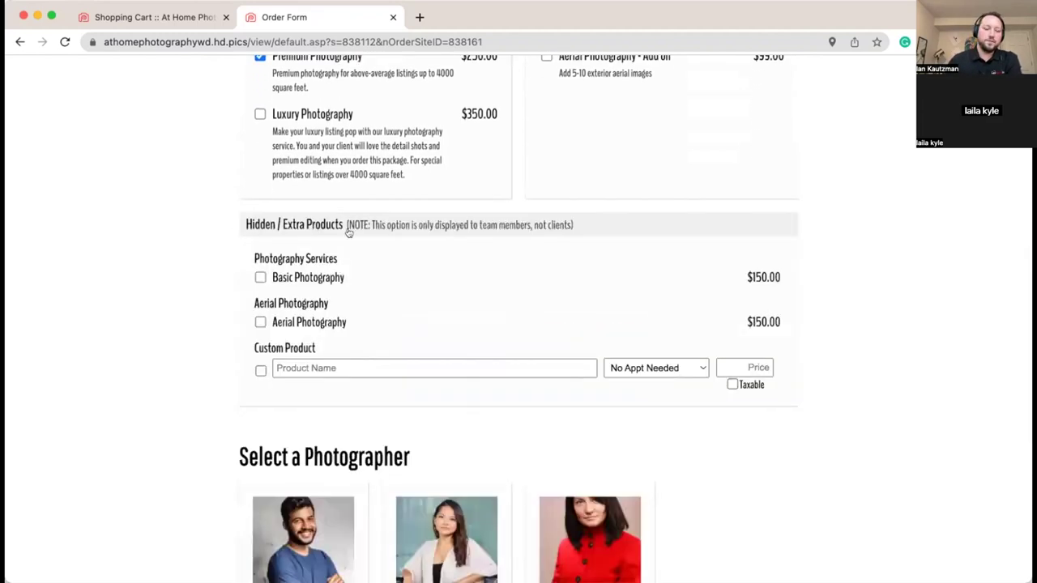
{"action": "scroll", "coordinate": [437, 341], "scroll_direction": "down", "scroll_amount": 2}
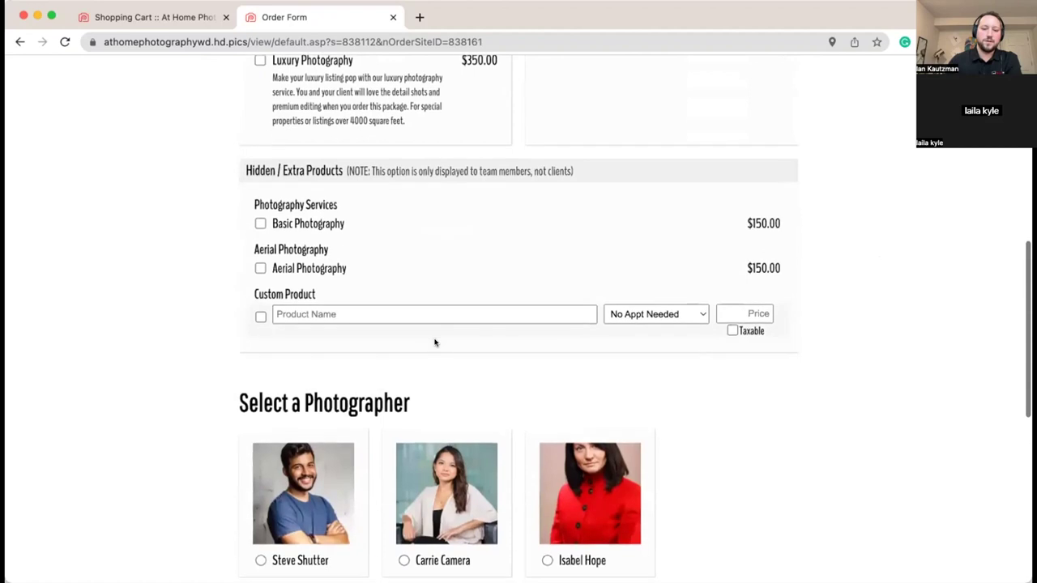
{"action": "left_click", "coordinate": [500, 165]}
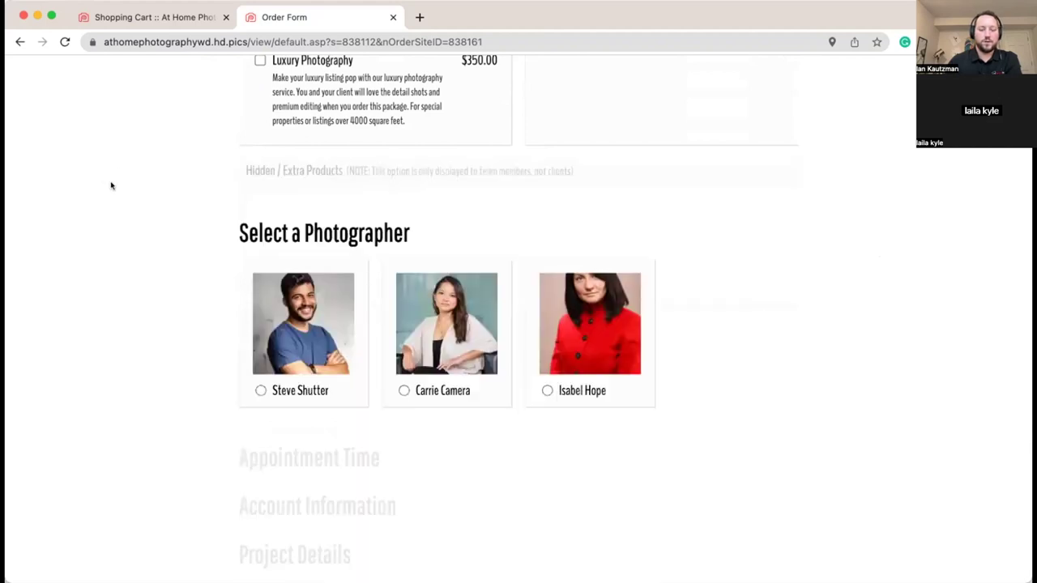
{"action": "scroll", "coordinate": [112, 180], "scroll_direction": "down", "scroll_amount": 3}
{"action": "scroll", "coordinate": [120, 178], "scroll_direction": "up", "scroll_amount": 1}
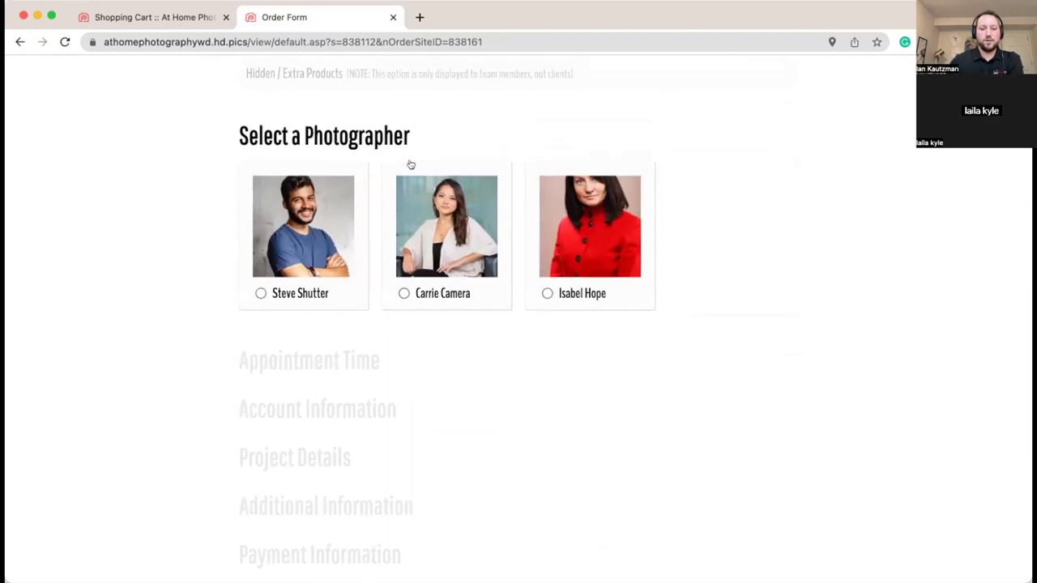
{"action": "scroll", "coordinate": [735, 208], "scroll_direction": "down", "scroll_amount": 1}
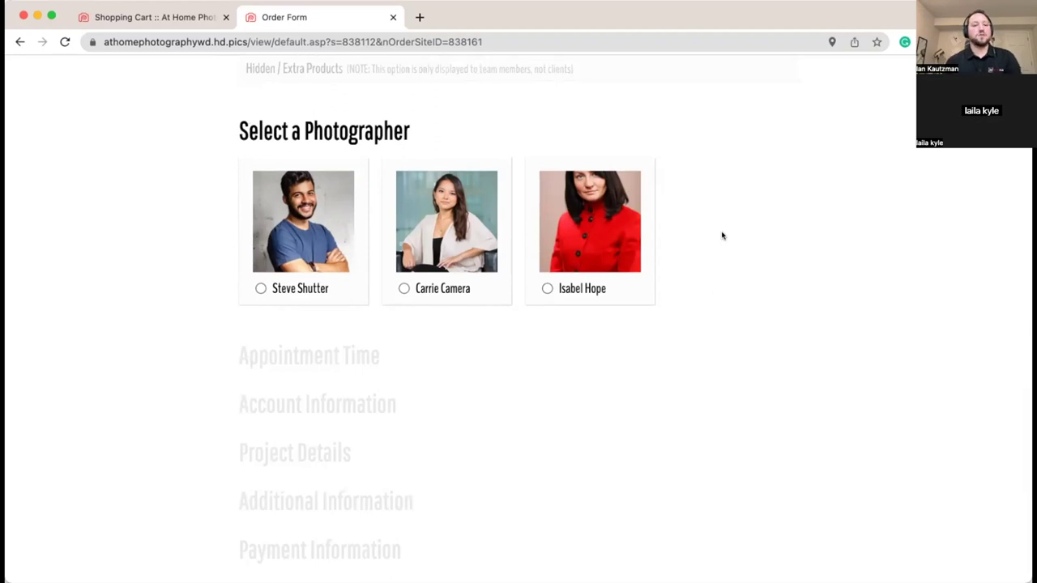
Step: Pick the blue-T-shirt photographer and review the January 17–19 9:00a appointment slots
{"action": "left_click", "coordinate": [316, 289]}
{"action": "scroll", "coordinate": [785, 230], "scroll_direction": "down", "scroll_amount": 2}
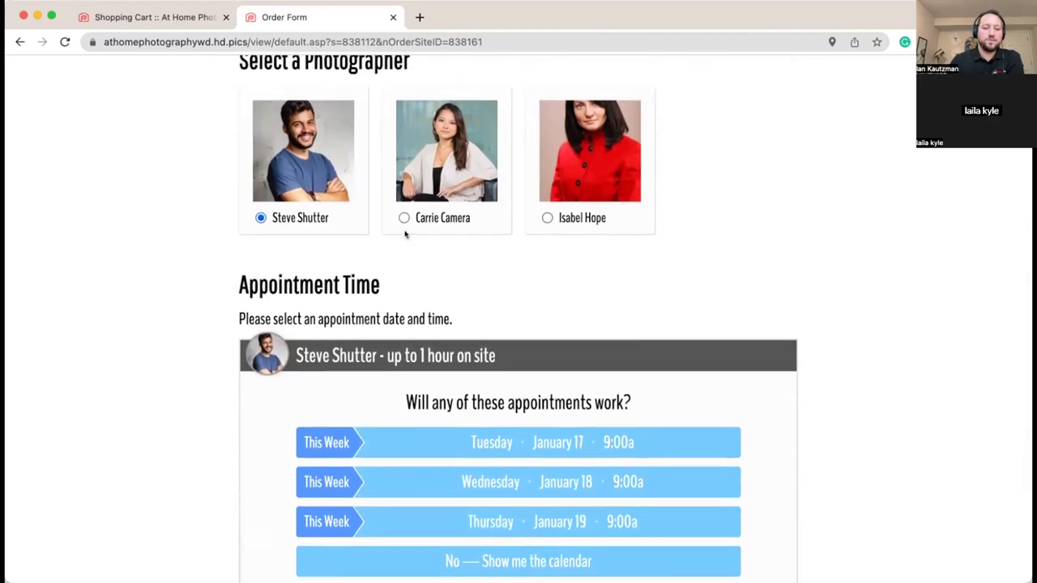
{"action": "scroll", "coordinate": [403, 228], "scroll_direction": "down", "scroll_amount": 3}
{"action": "scroll", "coordinate": [398, 219], "scroll_direction": "down", "scroll_amount": 2}
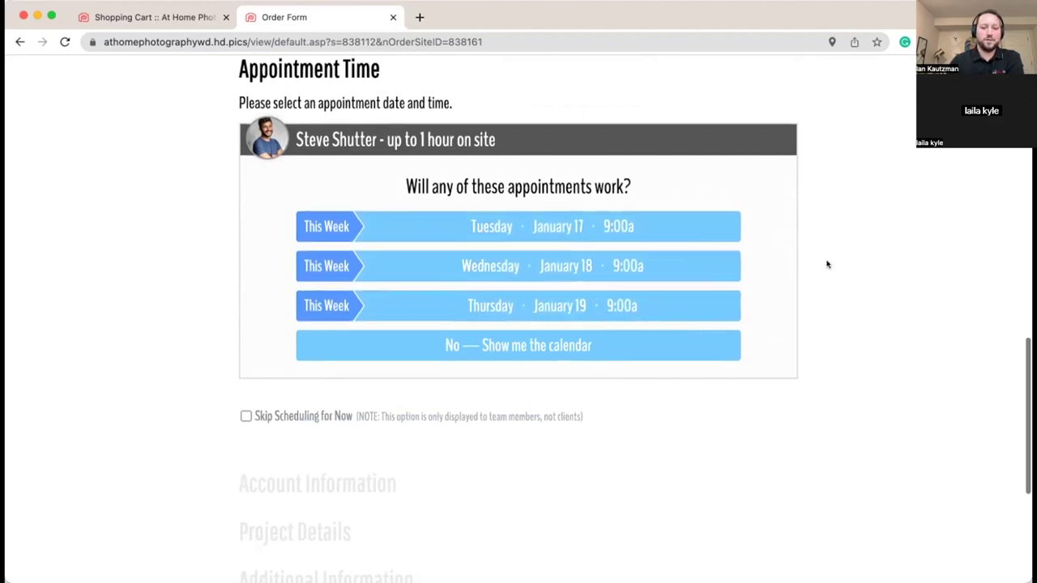
{"action": "scroll", "coordinate": [812, 261], "scroll_direction": "down", "scroll_amount": 1}
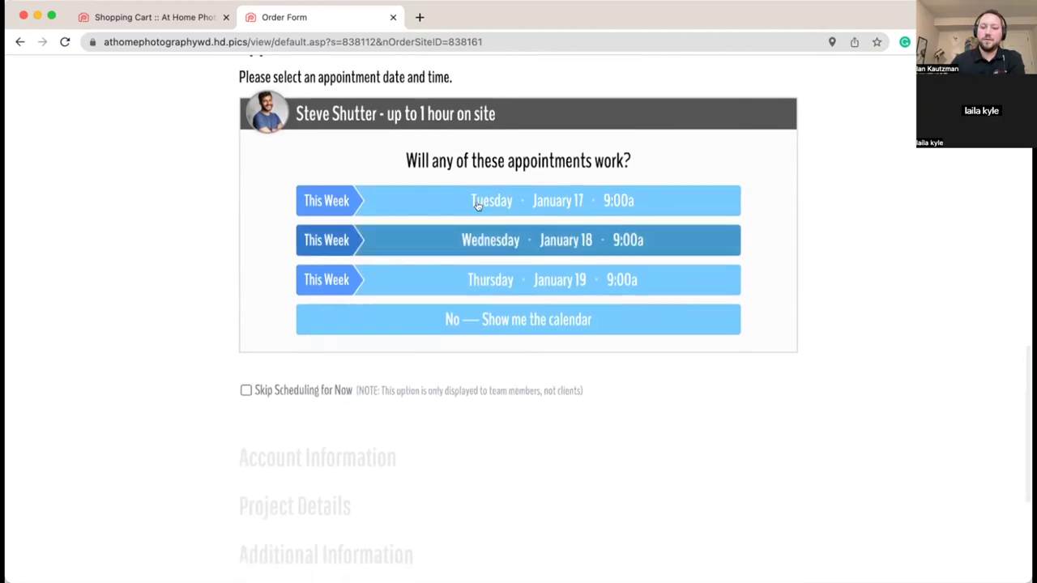
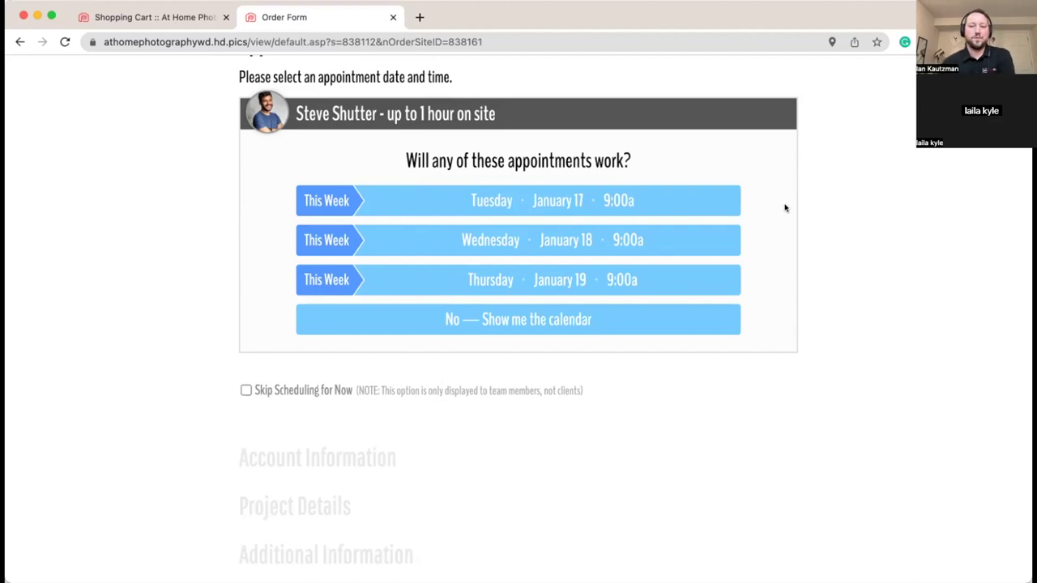
Step: Open the full appointment calendar and book the Friday, January 20 1:00p slot
{"action": "scroll", "coordinate": [758, 208], "scroll_direction": "down", "scroll_amount": 1}
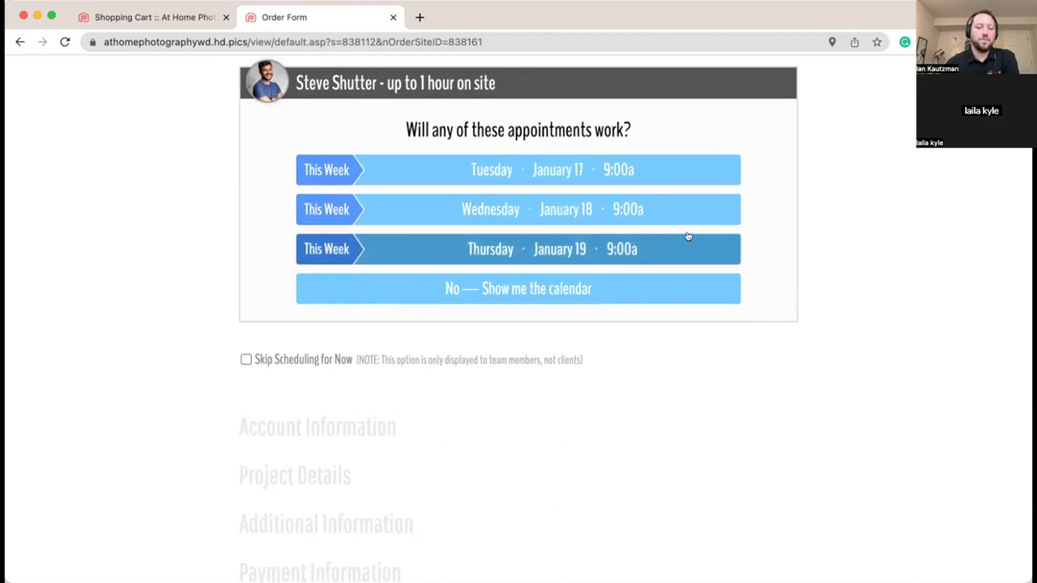
{"action": "scroll", "coordinate": [784, 245], "scroll_direction": "down", "scroll_amount": 1}
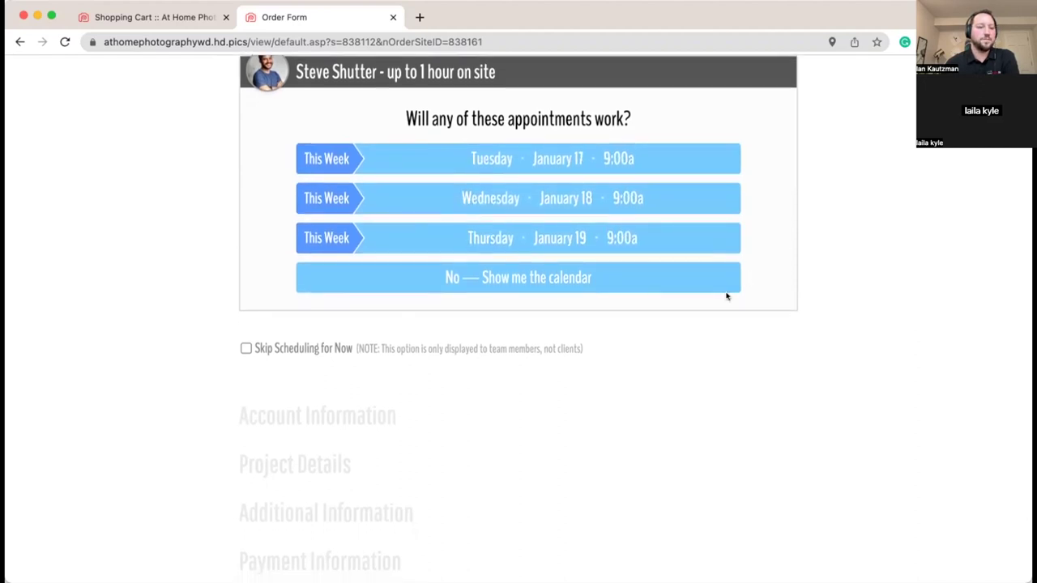
{"action": "left_click", "coordinate": [622, 290]}
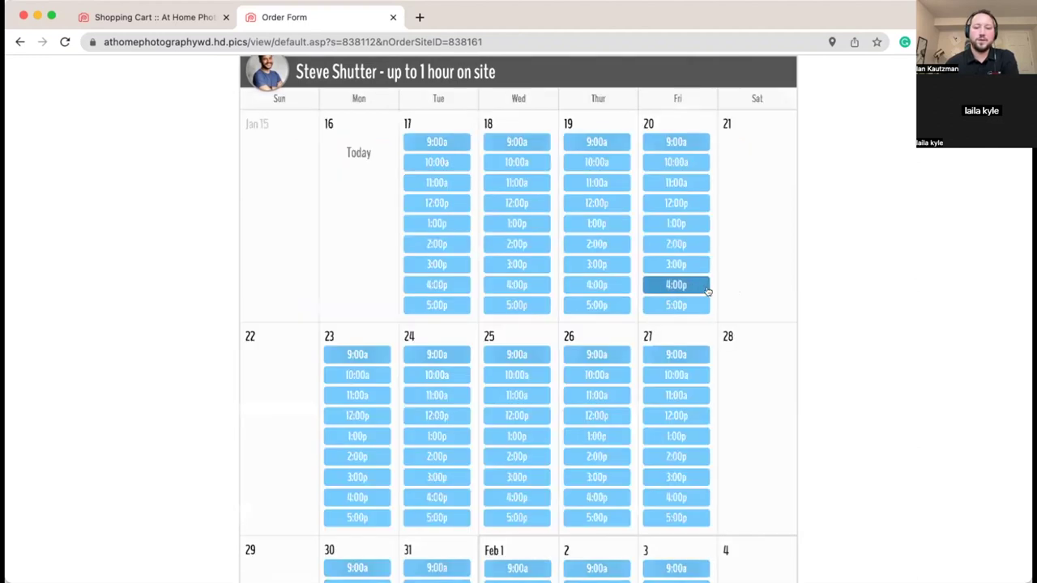
{"action": "scroll", "coordinate": [322, 188], "scroll_direction": "down", "scroll_amount": 1}
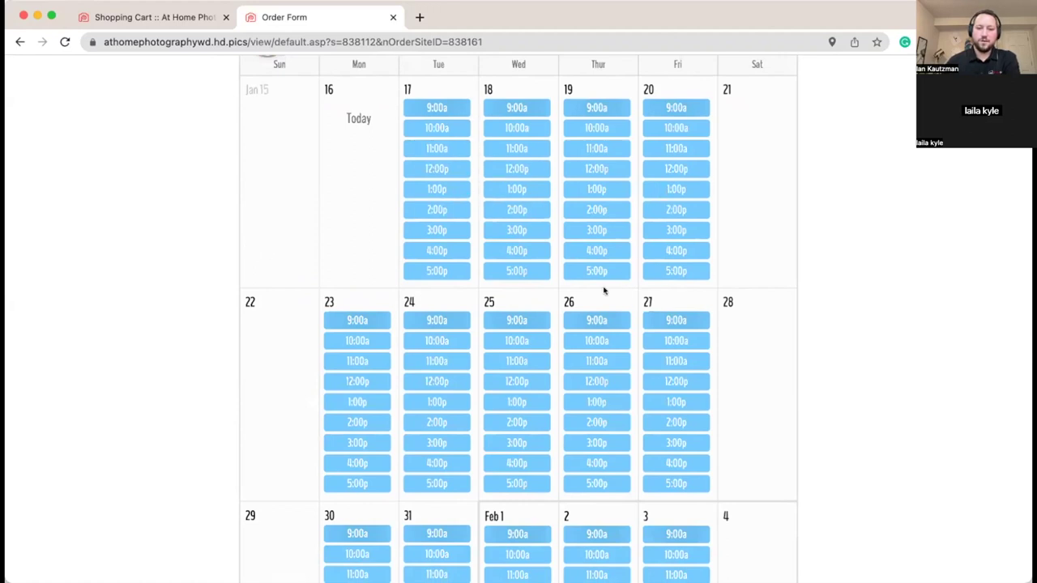
{"action": "scroll", "coordinate": [461, 381], "scroll_direction": "down", "scroll_amount": 2}
{"action": "scroll", "coordinate": [597, 273], "scroll_direction": "up", "scroll_amount": 4}
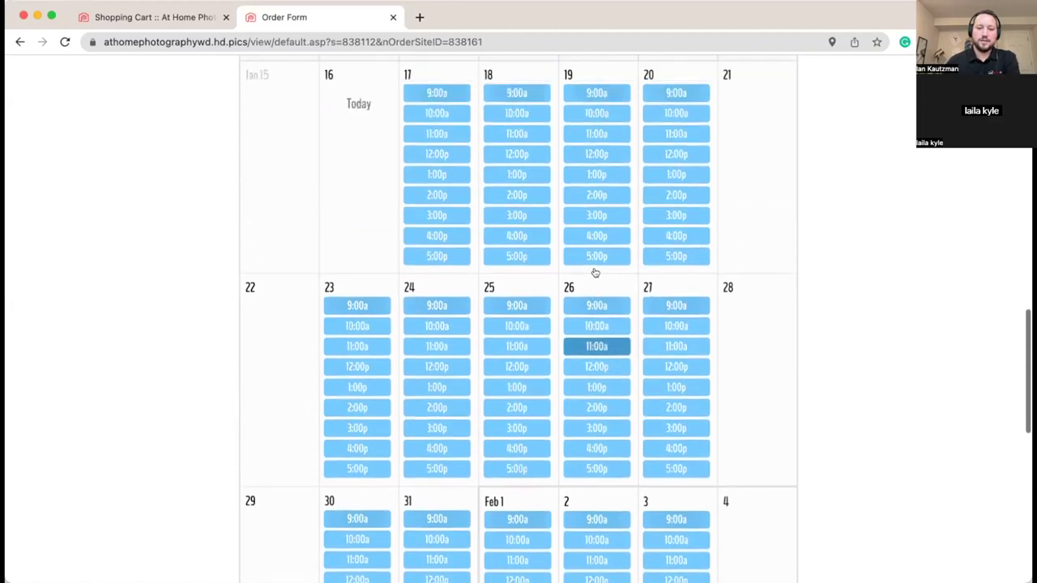
{"action": "left_click", "coordinate": [672, 273]}
{"action": "scroll", "coordinate": [689, 254], "scroll_direction": "down", "scroll_amount": 13}
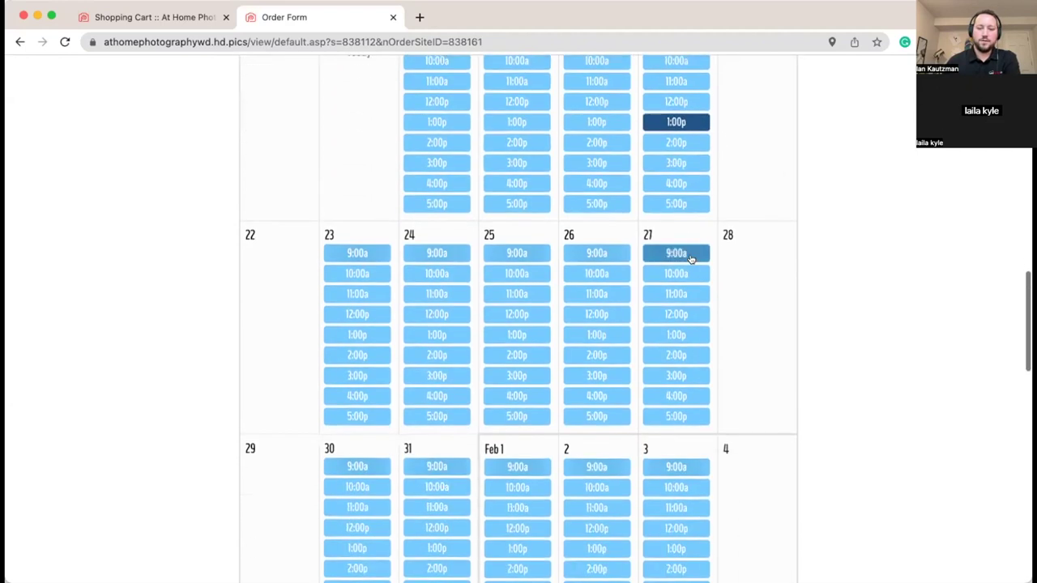
{"action": "scroll", "coordinate": [813, 250], "scroll_direction": "down", "scroll_amount": 4}
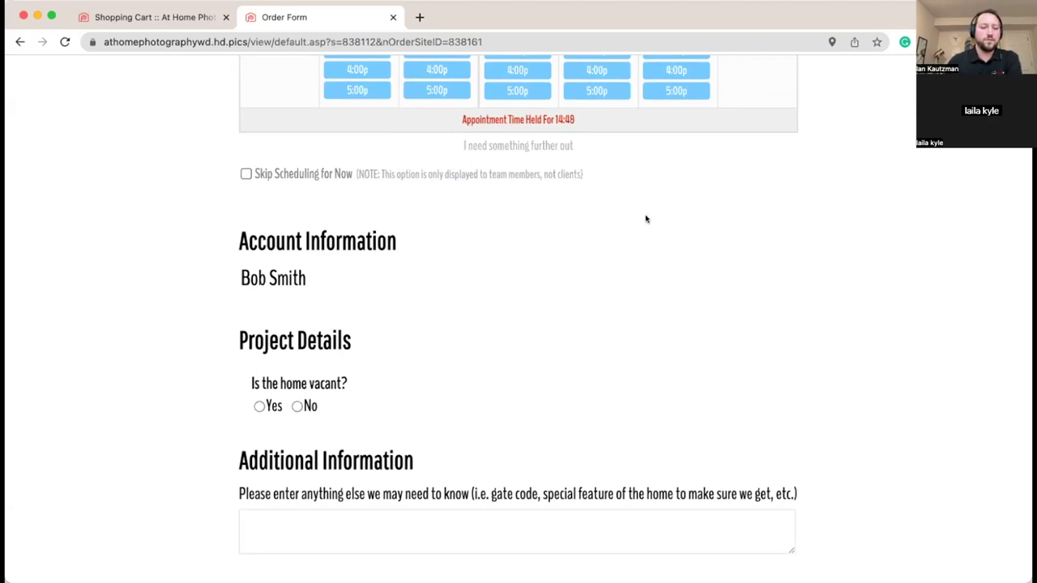
Step: Answer 'No' to whether the home is vacant
{"action": "scroll", "coordinate": [617, 219], "scroll_direction": "down", "scroll_amount": 3}
{"action": "scroll", "coordinate": [618, 219], "scroll_direction": "down", "scroll_amount": 2}
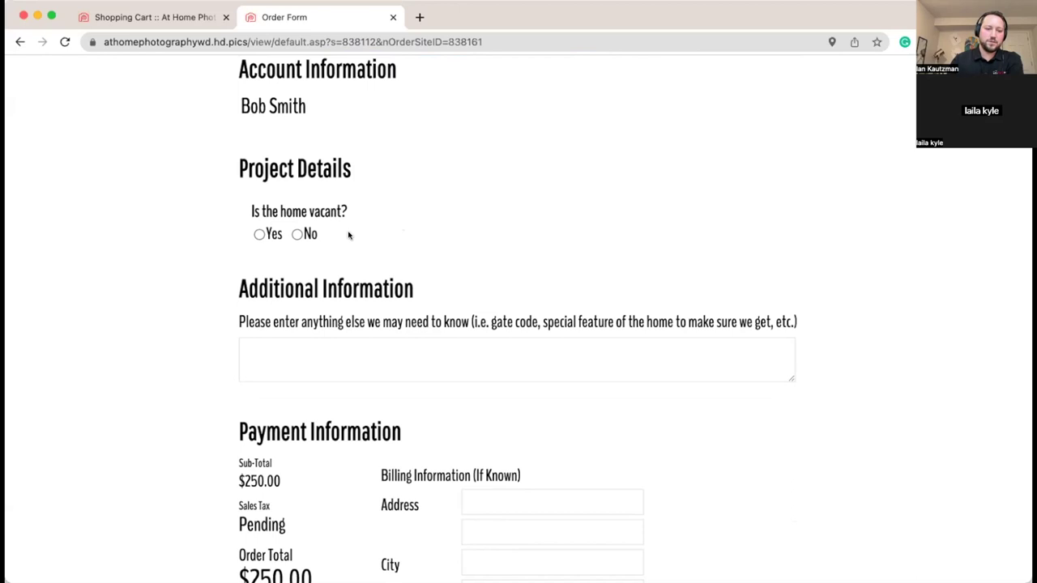
{"action": "left_click", "coordinate": [295, 234]}
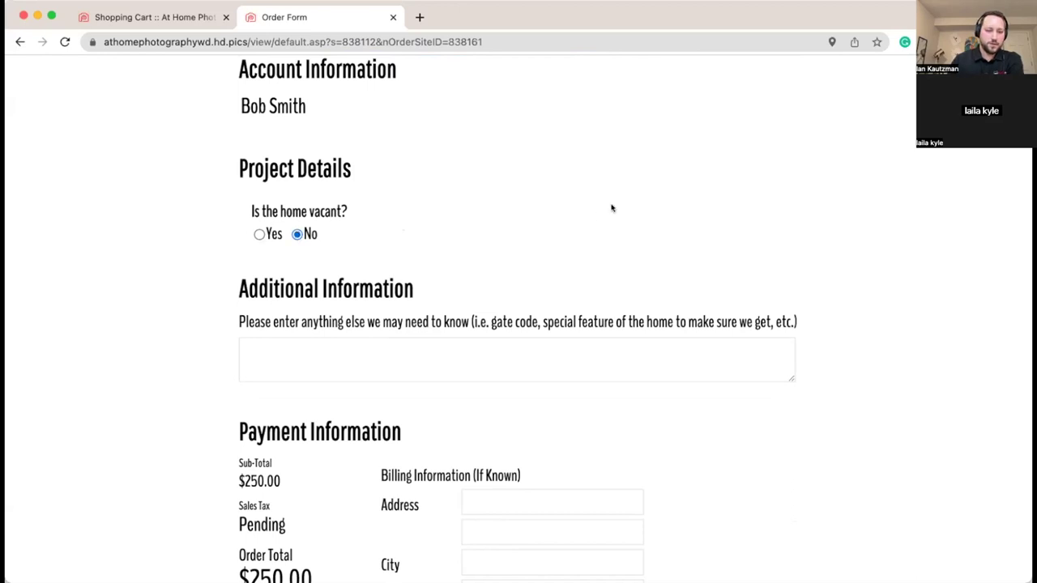
{"action": "scroll", "coordinate": [606, 209], "scroll_direction": "down", "scroll_amount": 2}
{"action": "scroll", "coordinate": [123, 219], "scroll_direction": "down", "scroll_amount": 1}
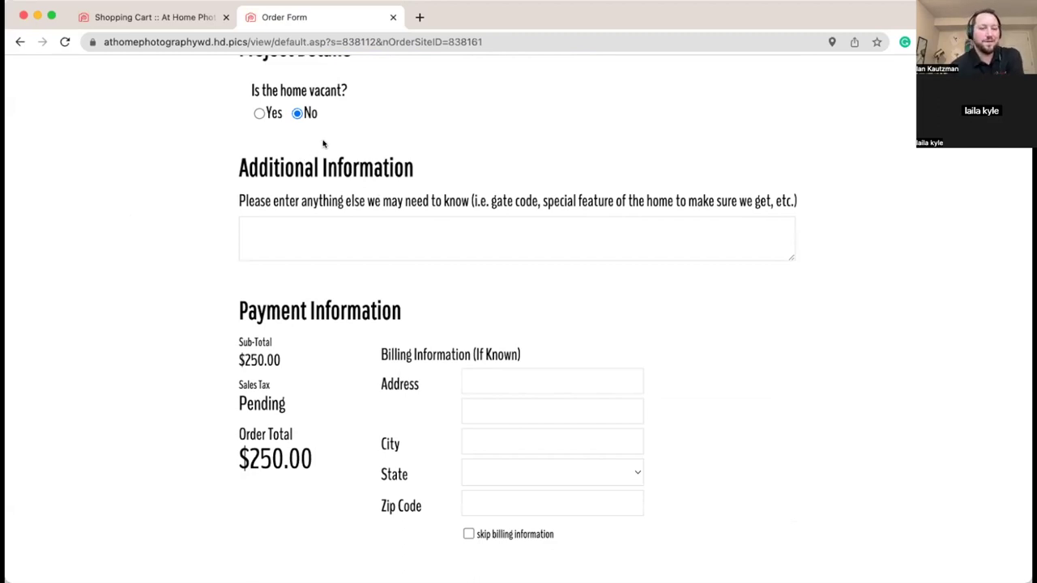
{"action": "scroll", "coordinate": [412, 204], "scroll_direction": "down", "scroll_amount": 1}
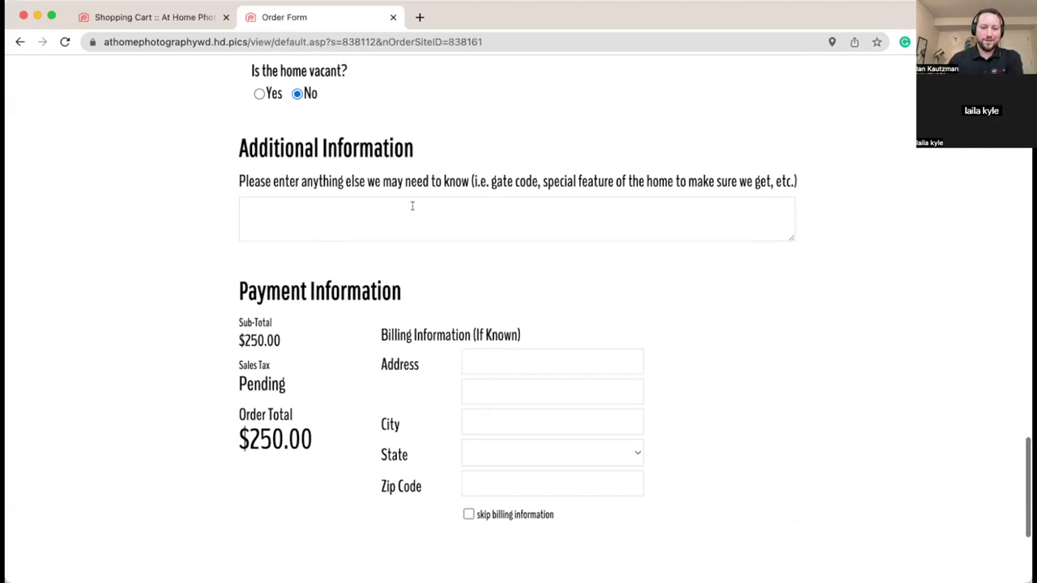
{"action": "scroll", "coordinate": [286, 217], "scroll_direction": "down", "scroll_amount": 1}
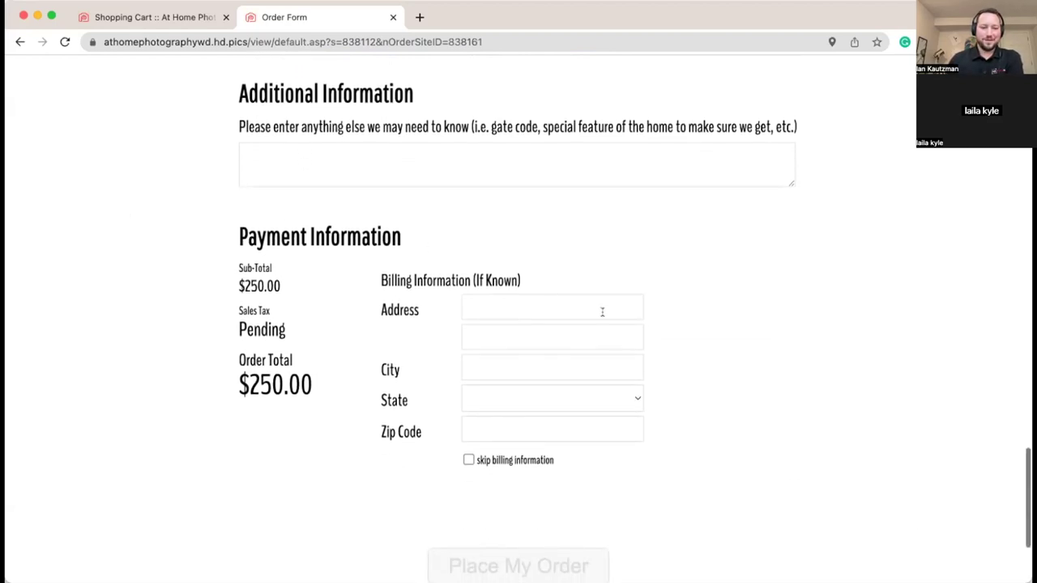
Step: Fill in the billing street address, city, state and zip code under Billing Information
{"action": "left_click", "coordinate": [514, 308]}
{"action": "type", "text": "123 "}
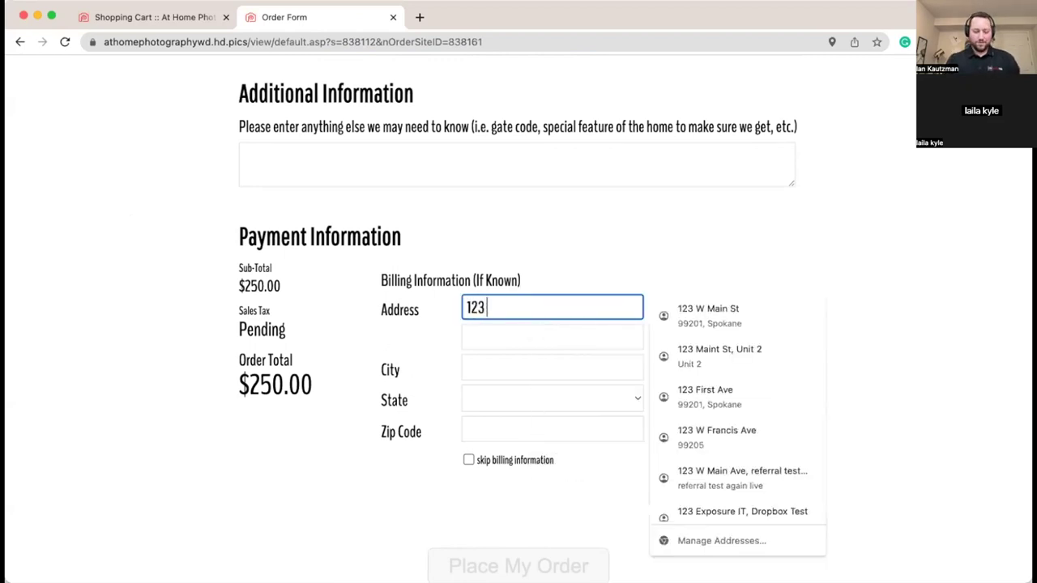
{"action": "type", "text": "W Main St"}
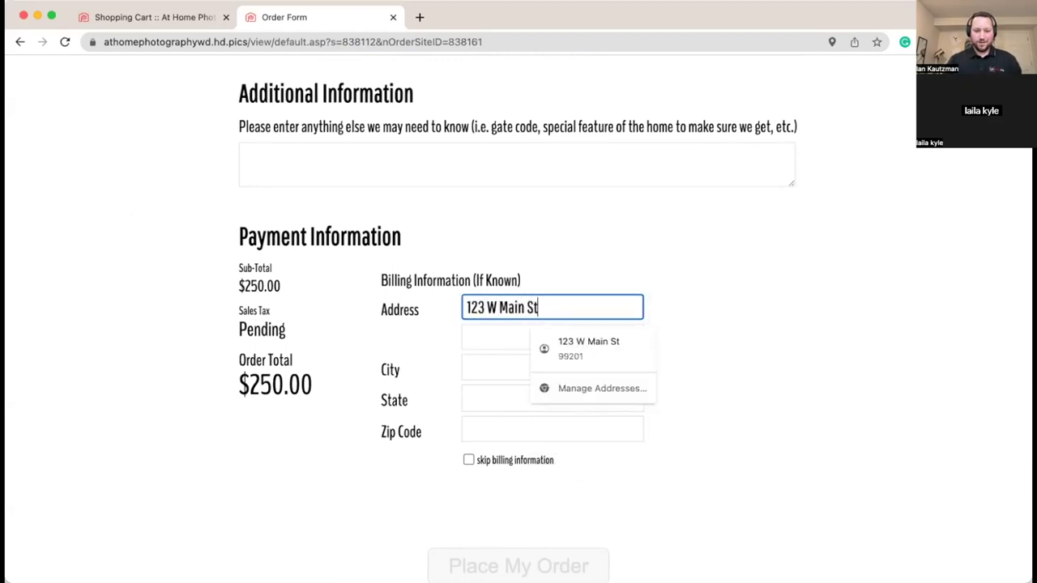
{"action": "left_click", "coordinate": [553, 368]}
{"action": "type", "text": "Spokane"}
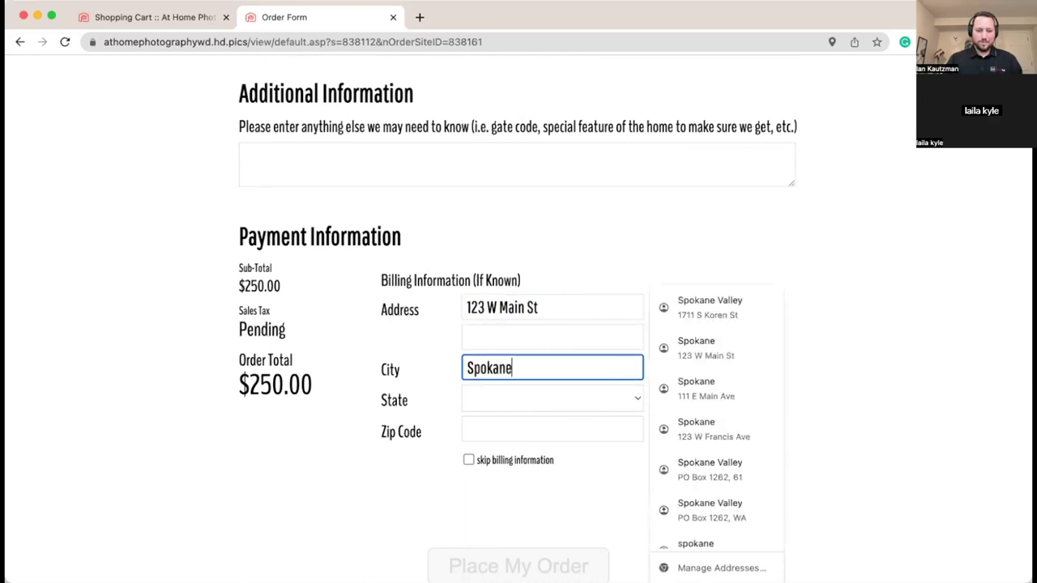
{"action": "key", "text": "Tab"}
{"action": "type", "text": "WA"}
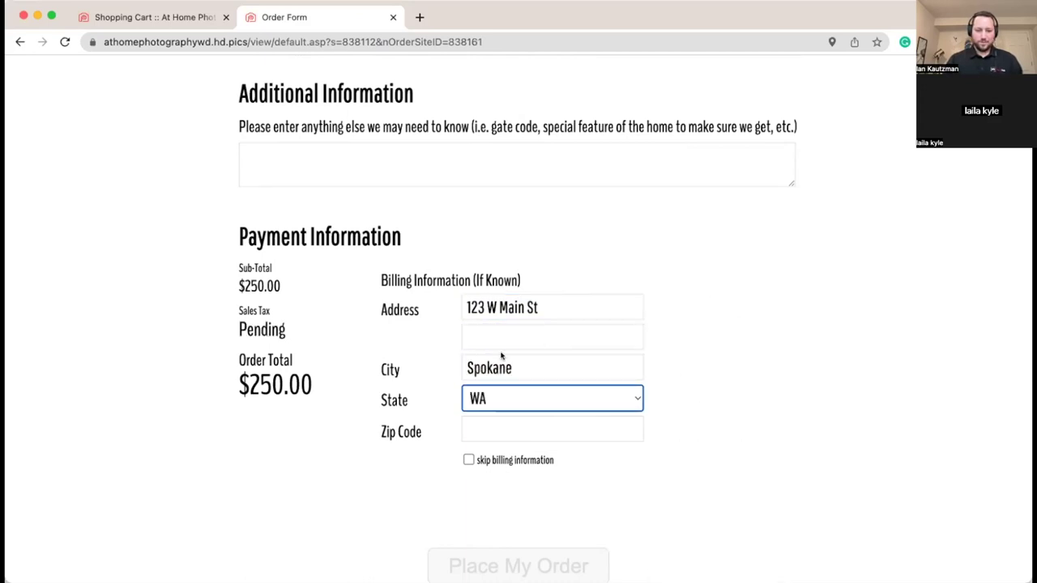
{"action": "left_click", "coordinate": [499, 423]}
{"action": "type", "text": "99201"}
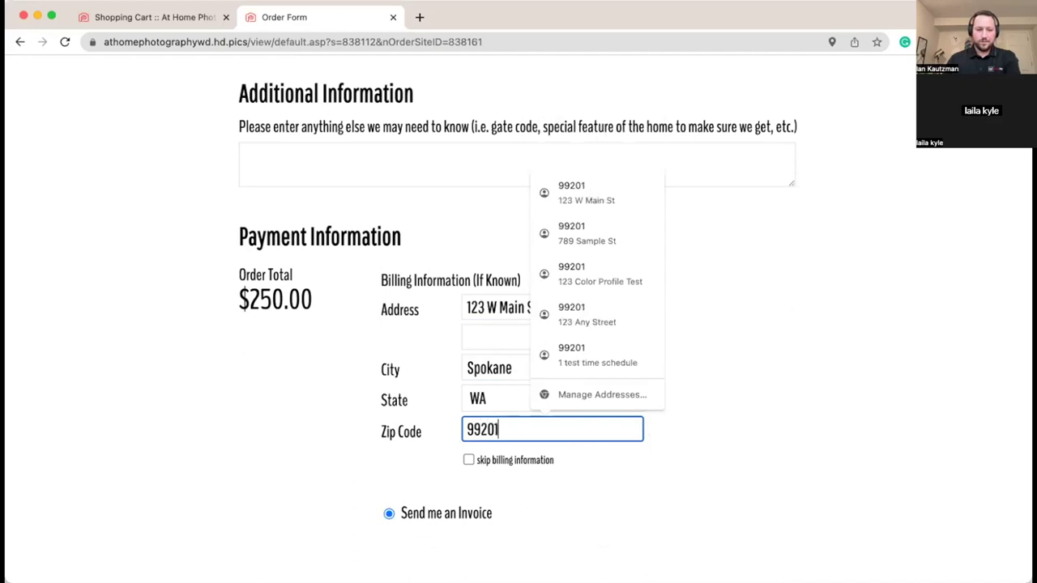
{"action": "left_click", "coordinate": [221, 439]}
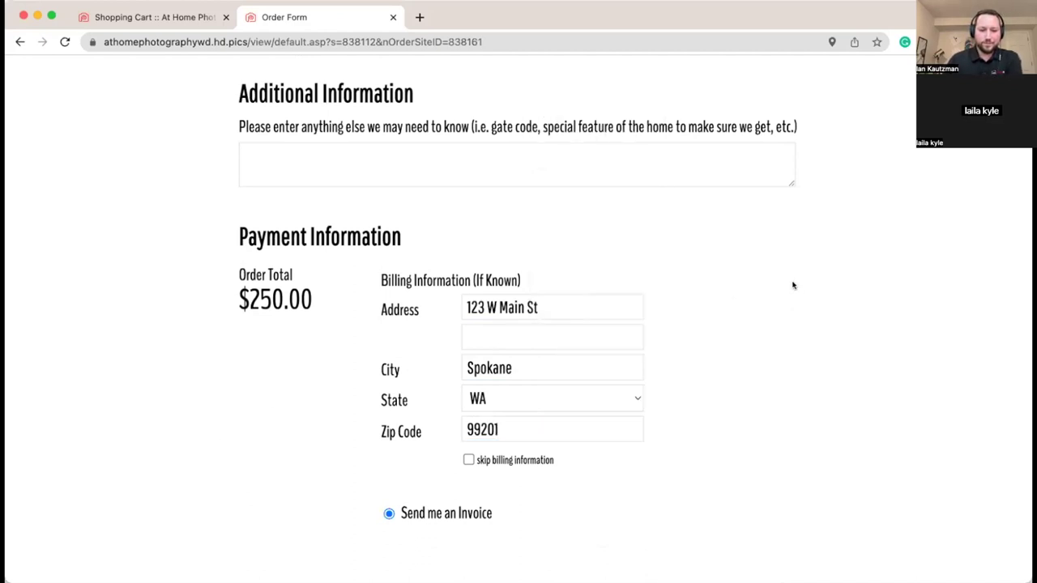
{"action": "scroll", "coordinate": [798, 290], "scroll_direction": "down", "scroll_amount": 2}
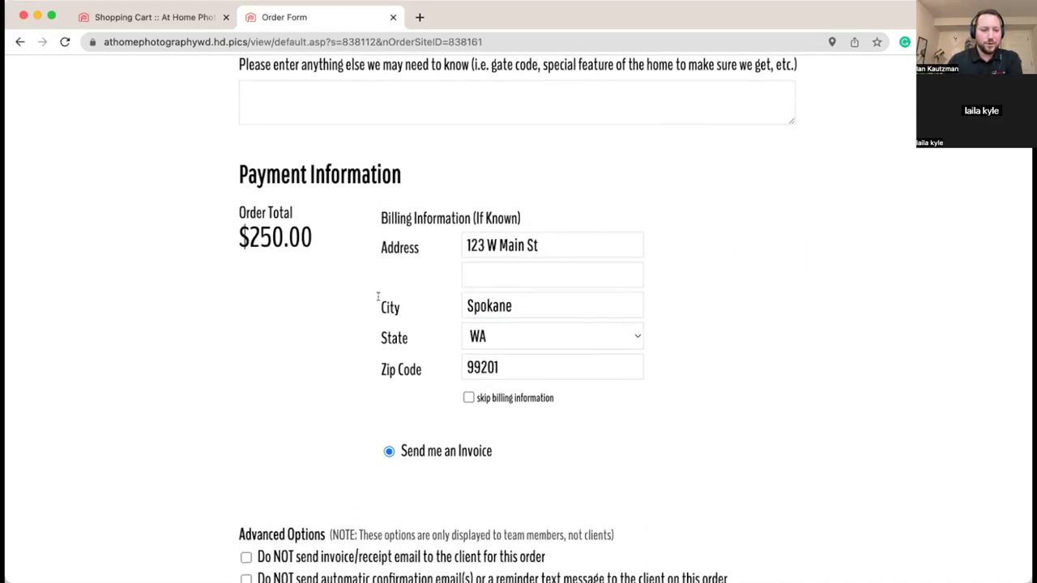
Step: Review the order form, then place the $250.00 photography order
{"action": "scroll", "coordinate": [368, 355], "scroll_direction": "up", "scroll_amount": 15}
{"action": "scroll", "coordinate": [366, 351], "scroll_direction": "up", "scroll_amount": 10}
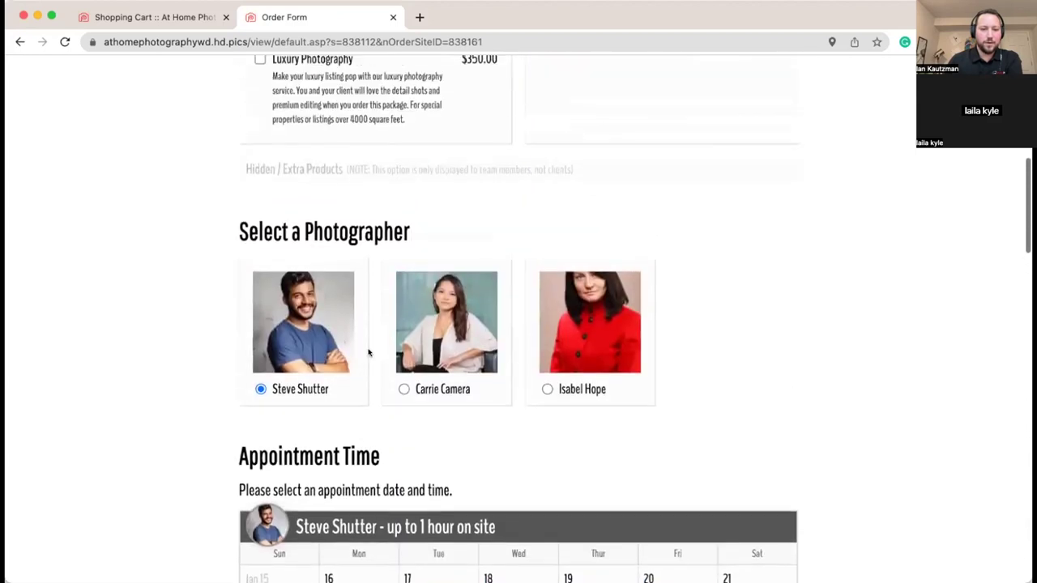
{"action": "scroll", "coordinate": [369, 350], "scroll_direction": "down", "scroll_amount": 5}
{"action": "scroll", "coordinate": [369, 351], "scroll_direction": "down", "scroll_amount": 20}
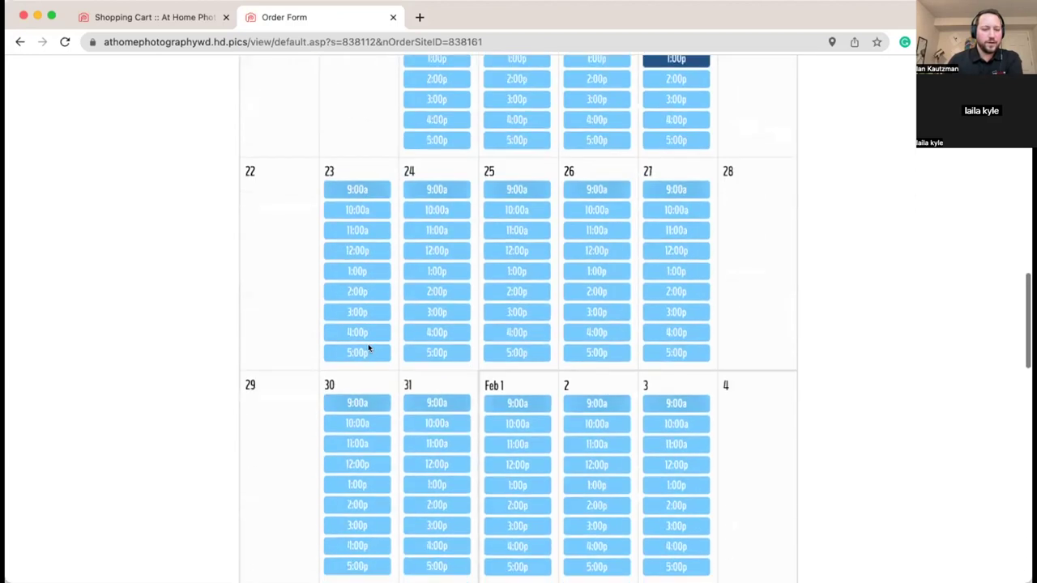
{"action": "scroll", "coordinate": [338, 313], "scroll_direction": "down", "scroll_amount": 4}
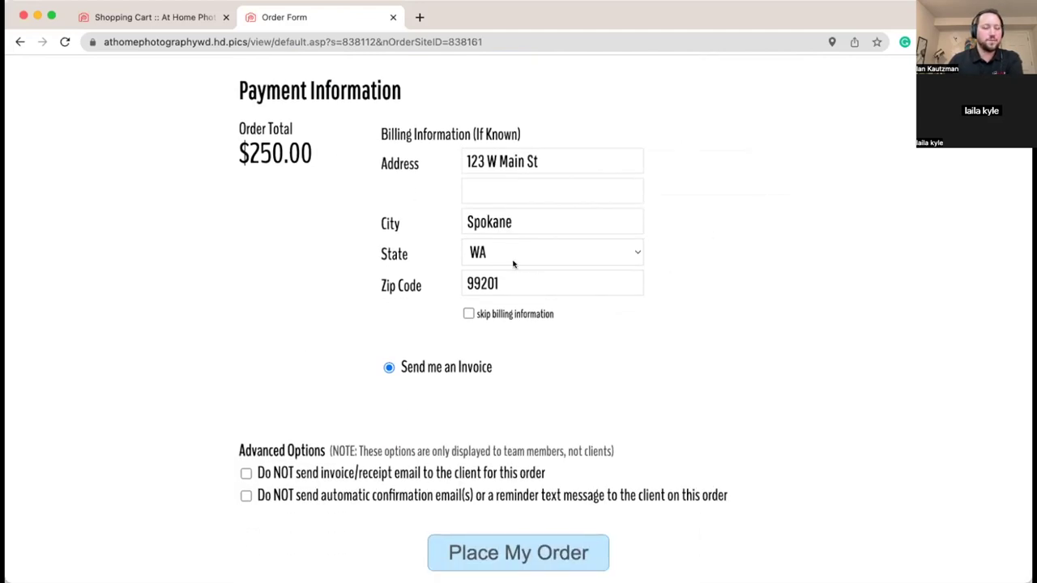
{"action": "scroll", "coordinate": [719, 275], "scroll_direction": "down", "scroll_amount": 1}
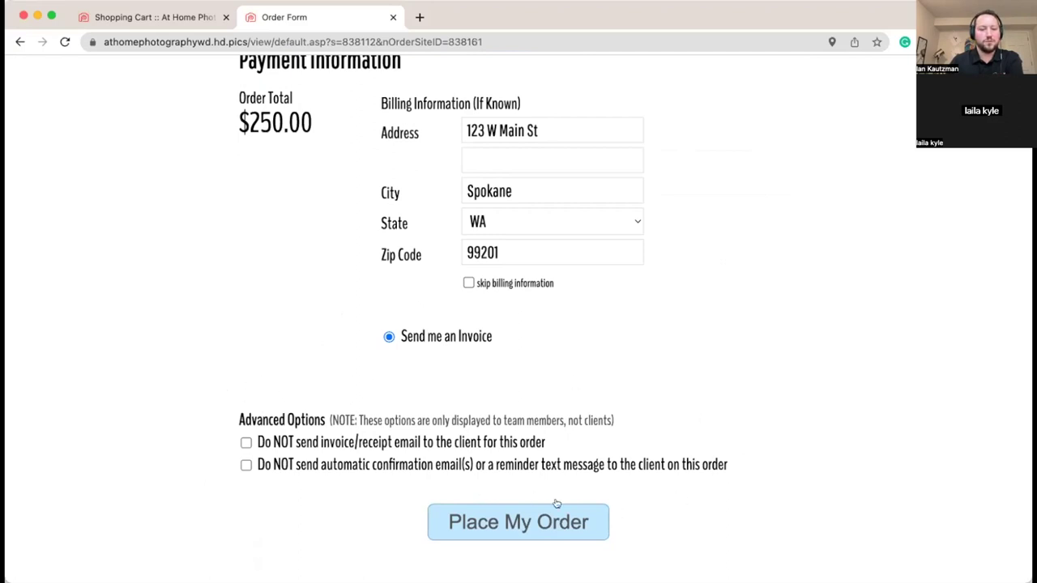
{"action": "scroll", "coordinate": [350, 415], "scroll_direction": "up", "scroll_amount": 5}
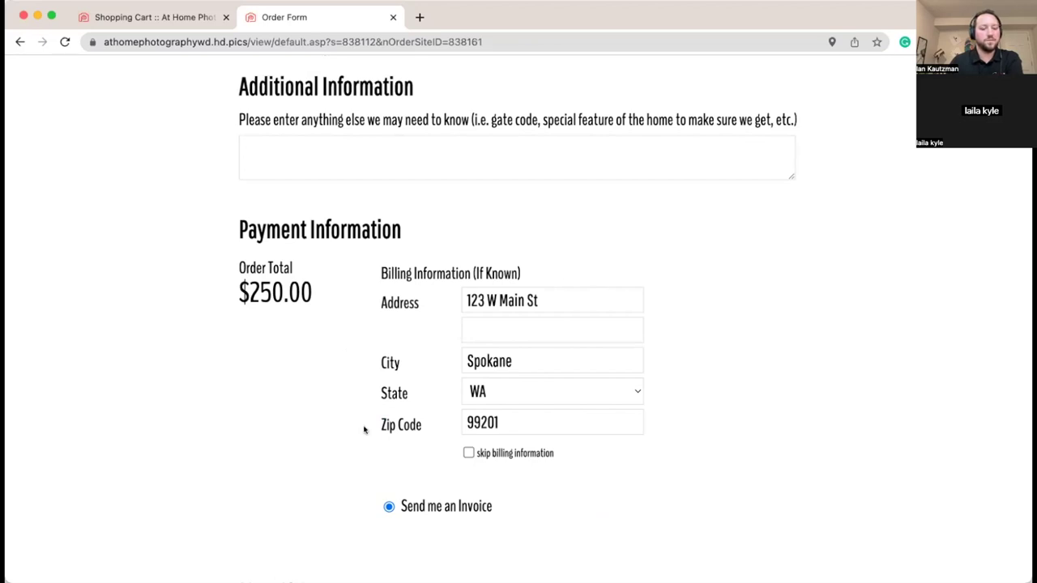
{"action": "scroll", "coordinate": [373, 431], "scroll_direction": "down", "scroll_amount": 3}
{"action": "scroll", "coordinate": [648, 421], "scroll_direction": "down", "scroll_amount": 2}
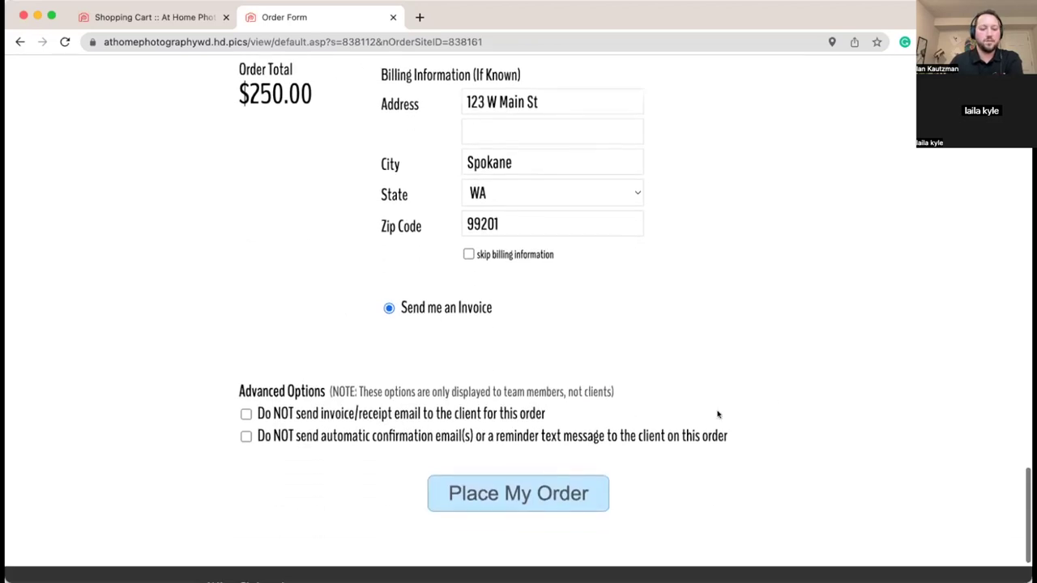
{"action": "scroll", "coordinate": [567, 376], "scroll_direction": "down", "scroll_amount": 2}
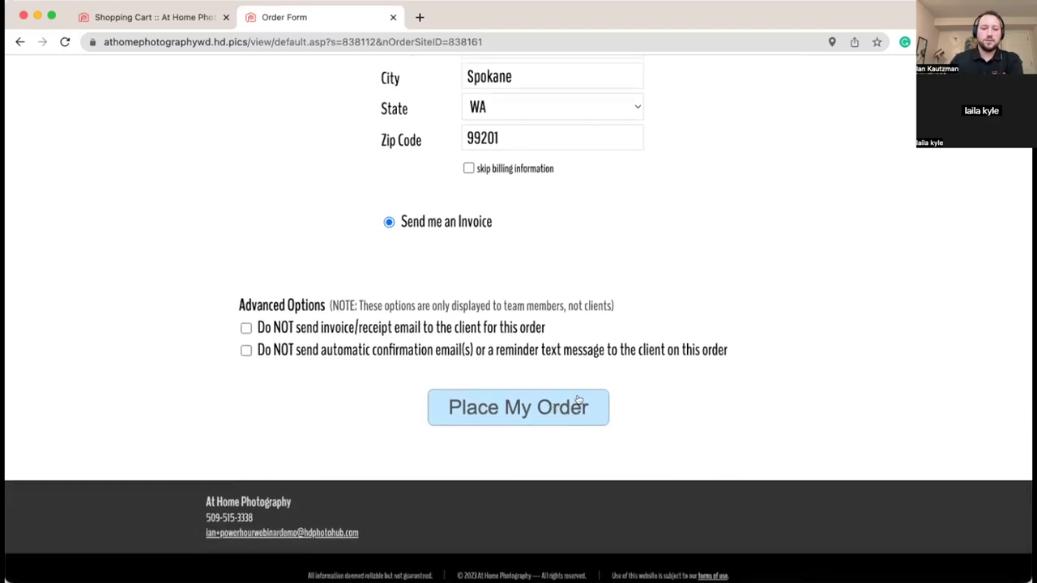
{"action": "left_click", "coordinate": [578, 401]}
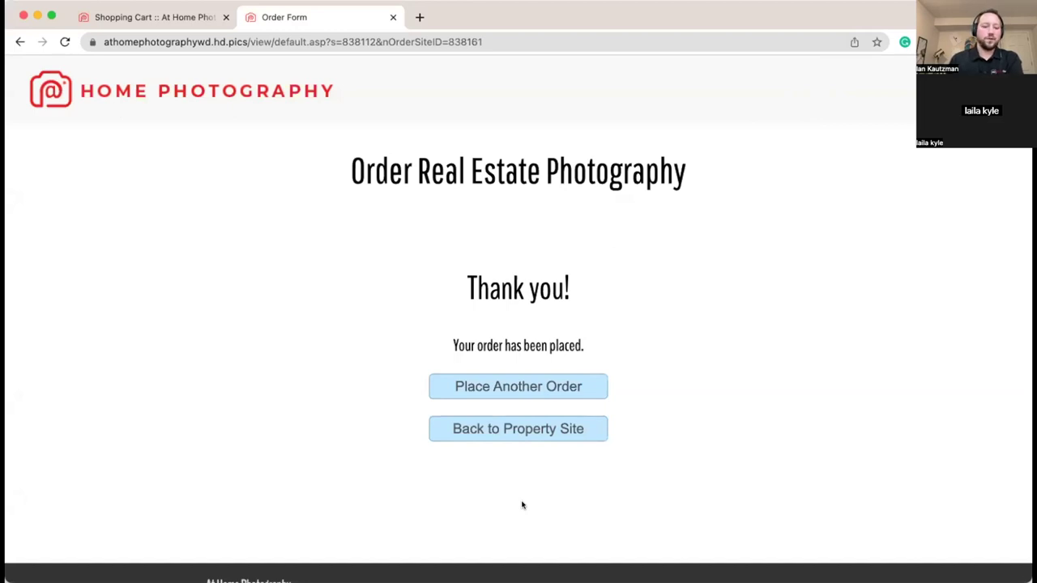
Step: Go from the Thank you page back to the property site
{"action": "left_click", "coordinate": [522, 435]}
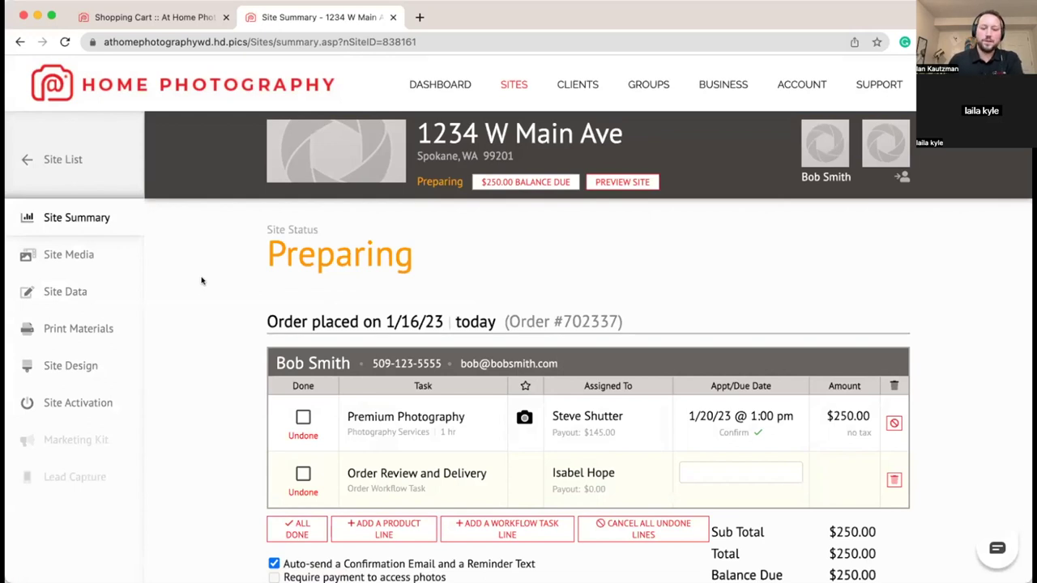
{"action": "scroll", "coordinate": [202, 280], "scroll_direction": "down", "scroll_amount": 1}
{"action": "scroll", "coordinate": [202, 281], "scroll_direction": "down", "scroll_amount": 1}
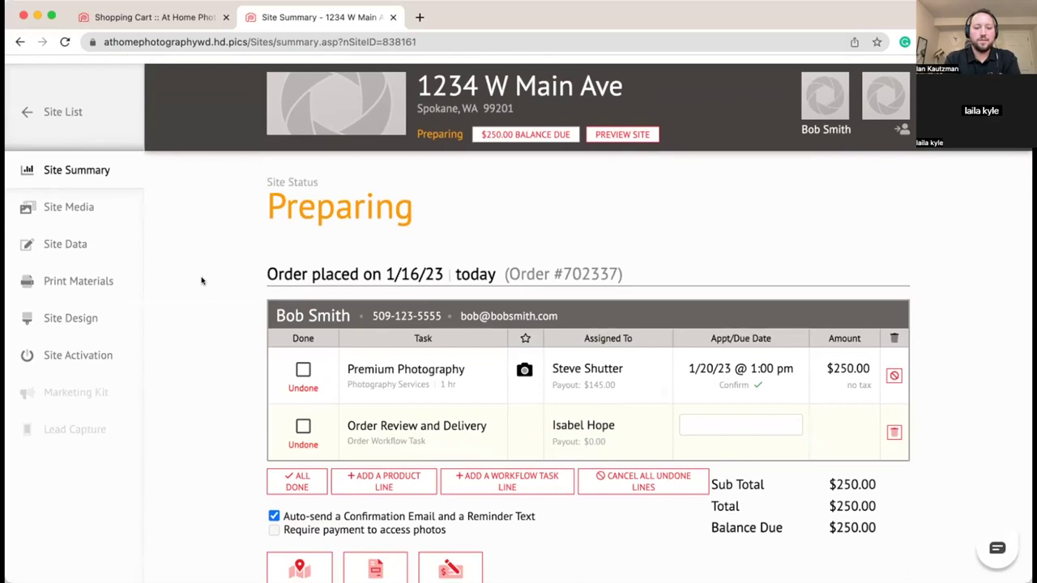
{"action": "mouse_move", "coordinate": [784, 356]}
{"action": "scroll", "coordinate": [784, 355], "scroll_direction": "down", "scroll_amount": 1}
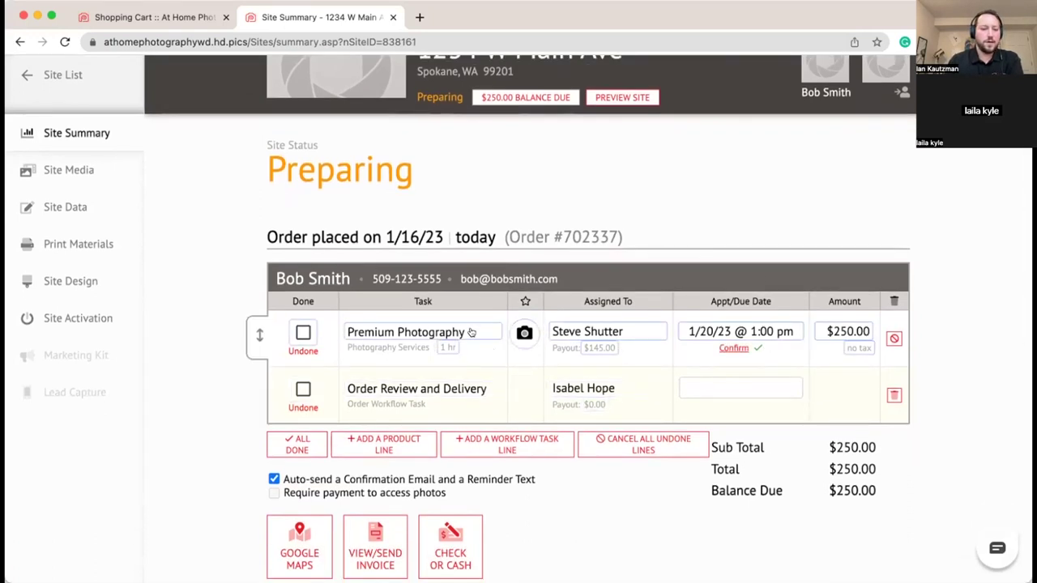
{"action": "left_click", "coordinate": [486, 332]}
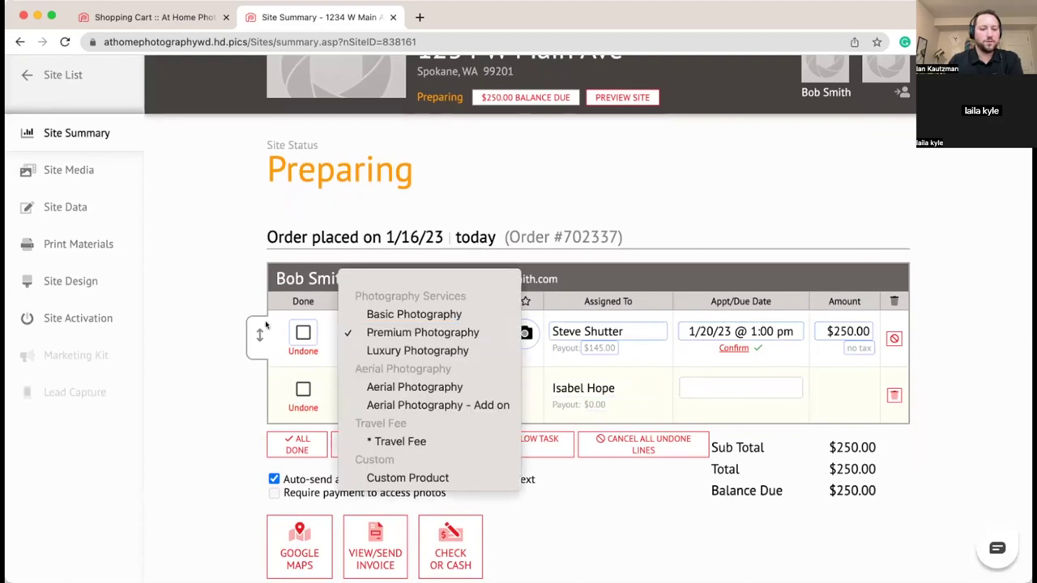
{"action": "left_click", "coordinate": [245, 343]}
{"action": "mouse_move", "coordinate": [275, 340]}
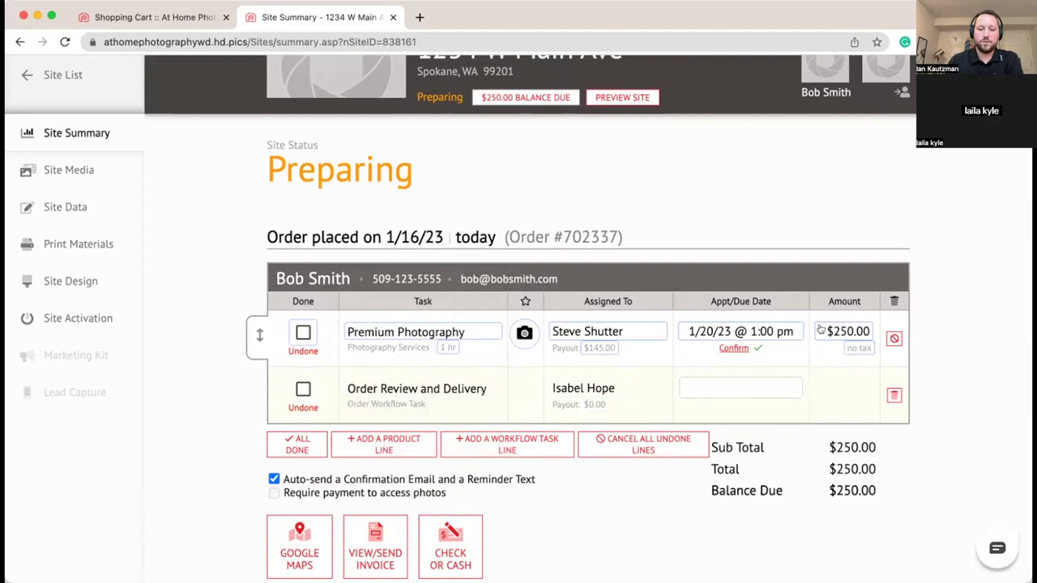
{"action": "scroll", "coordinate": [829, 332], "scroll_direction": "down", "scroll_amount": 1}
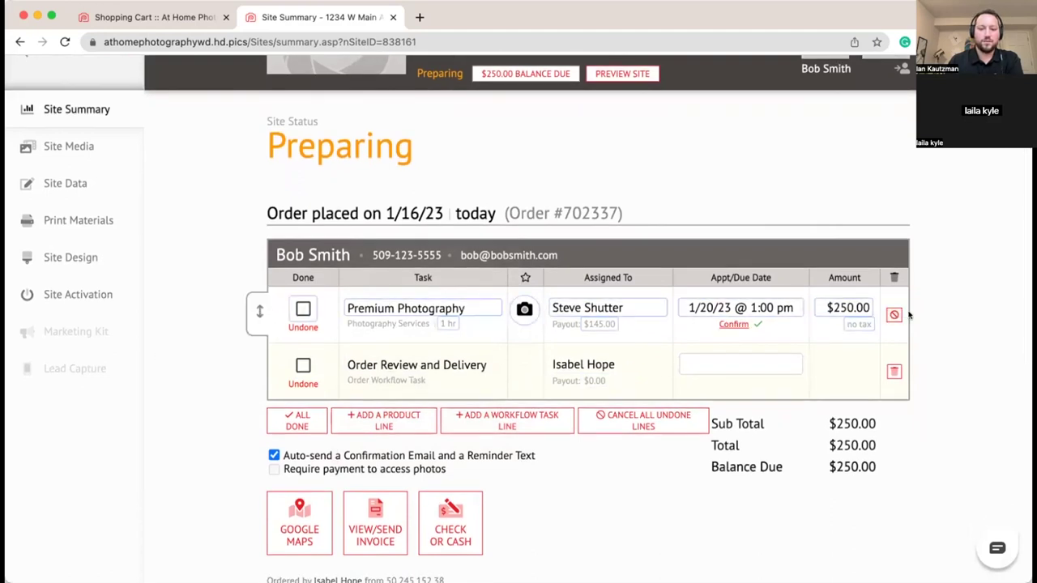
{"action": "scroll", "coordinate": [951, 319], "scroll_direction": "down", "scroll_amount": 1}
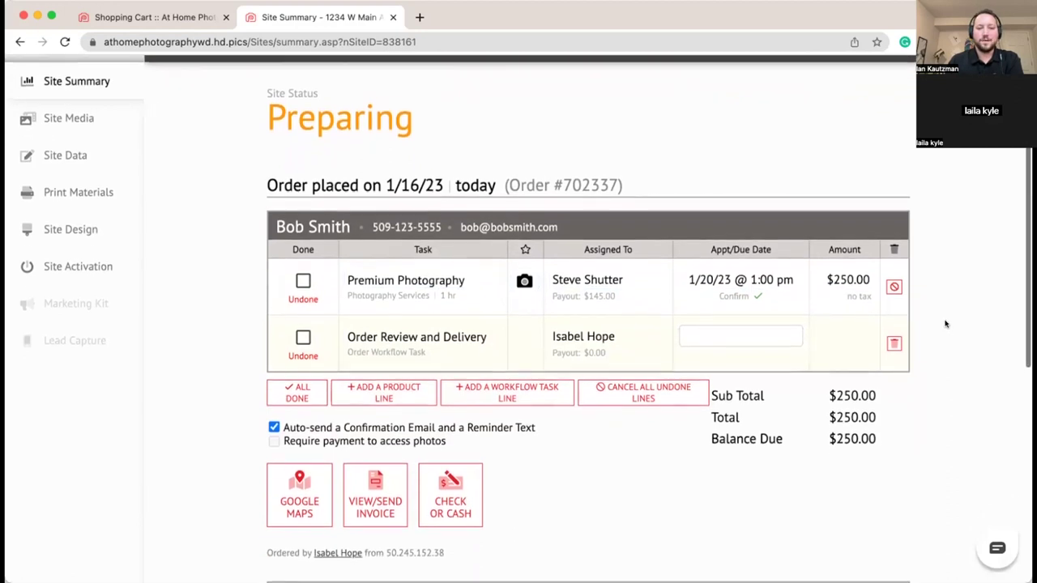
{"action": "scroll", "coordinate": [944, 324], "scroll_direction": "up", "scroll_amount": 1}
{"action": "scroll", "coordinate": [942, 325], "scroll_direction": "down", "scroll_amount": 1}
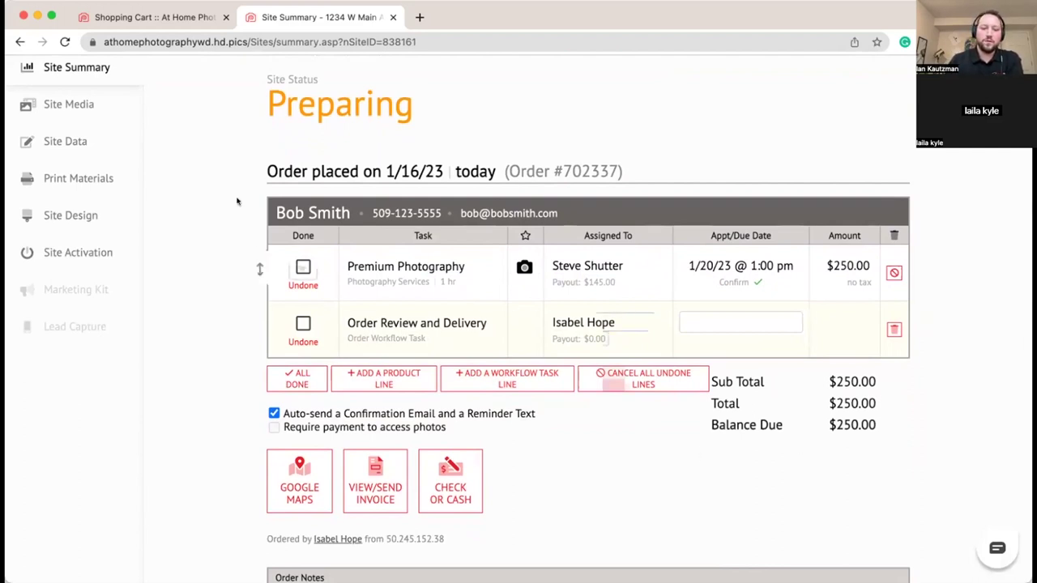
Step: Tick Done for the Premium Photography row, then go to the site's Site Media page
{"action": "mouse_move", "coordinate": [278, 268]}
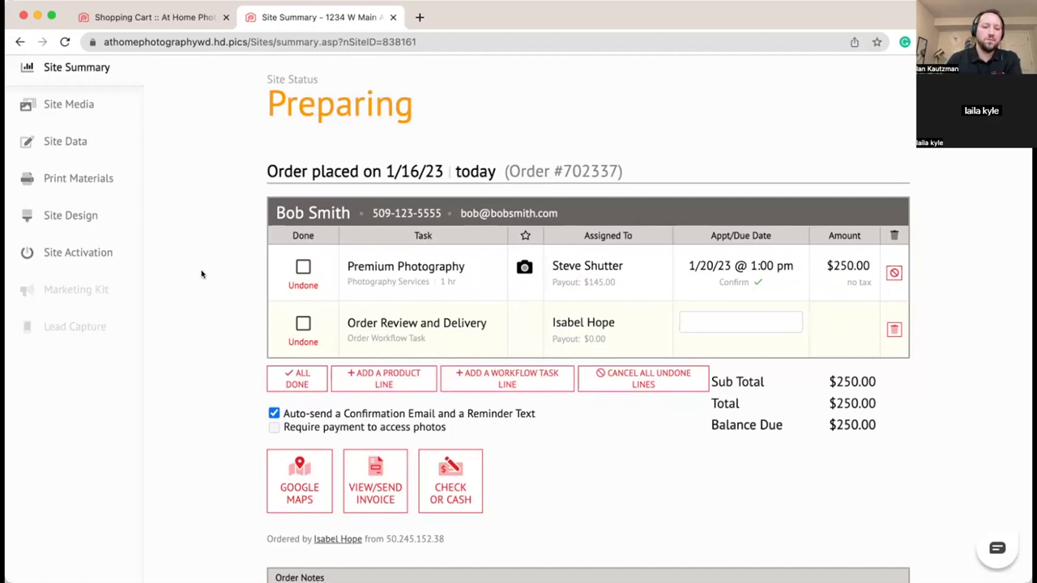
{"action": "scroll", "coordinate": [201, 268], "scroll_direction": "up", "scroll_amount": 3}
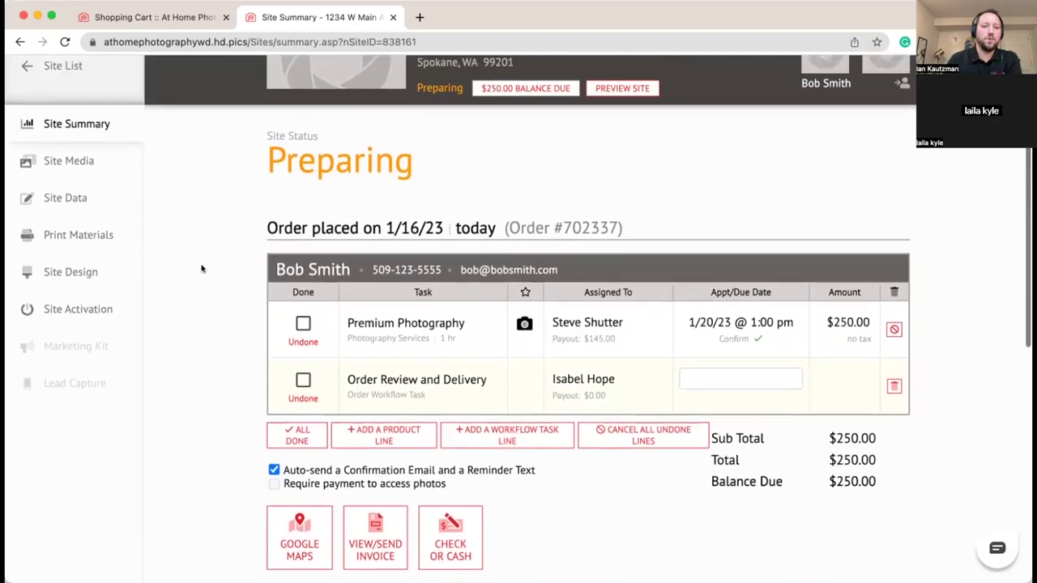
{"action": "scroll", "coordinate": [202, 268], "scroll_direction": "up", "scroll_amount": 3}
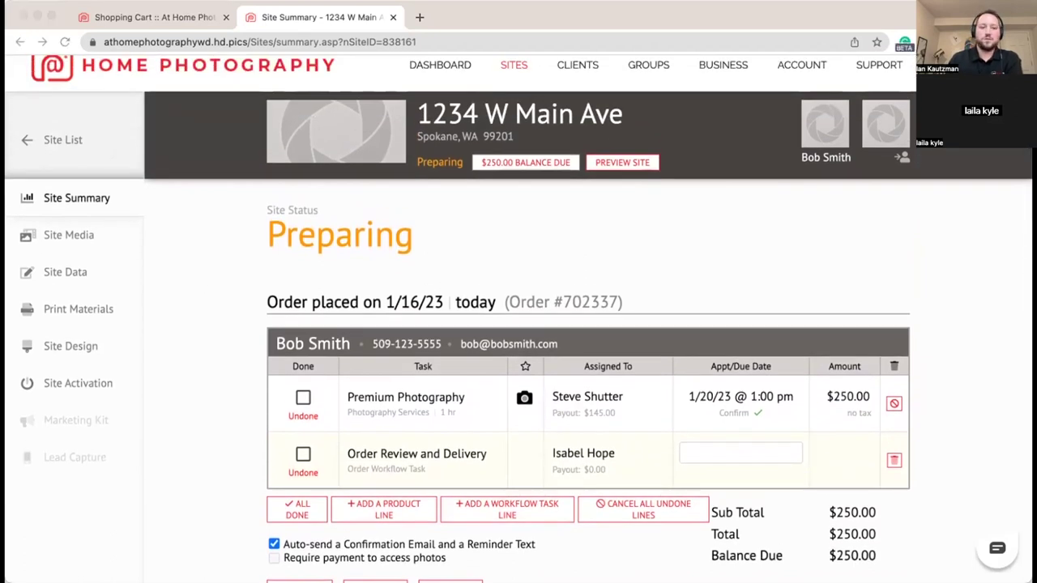
{"action": "left_click", "coordinate": [203, 232]}
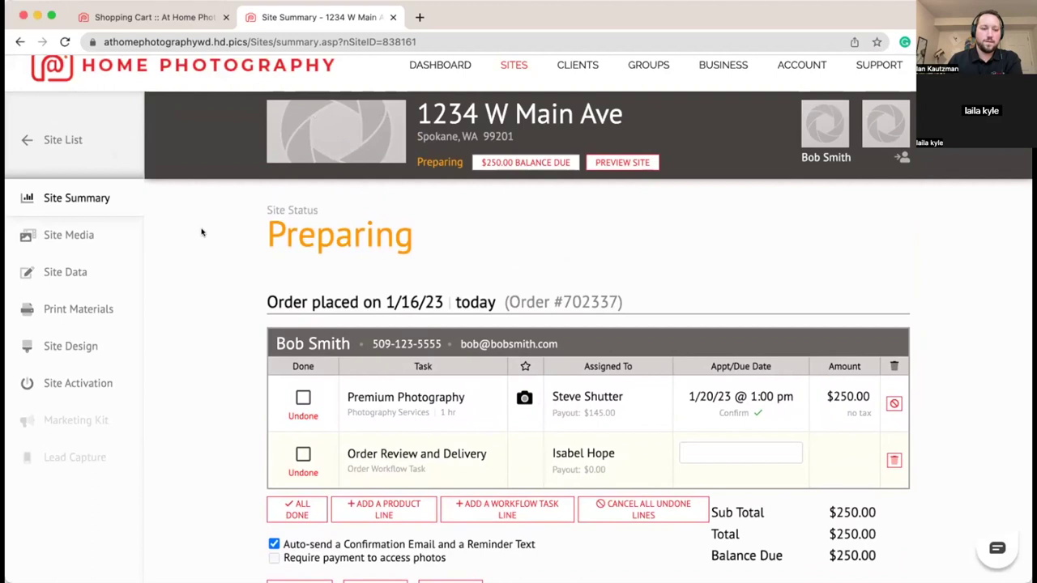
{"action": "scroll", "coordinate": [202, 238], "scroll_direction": "down", "scroll_amount": 2}
{"action": "mouse_move", "coordinate": [388, 348]}
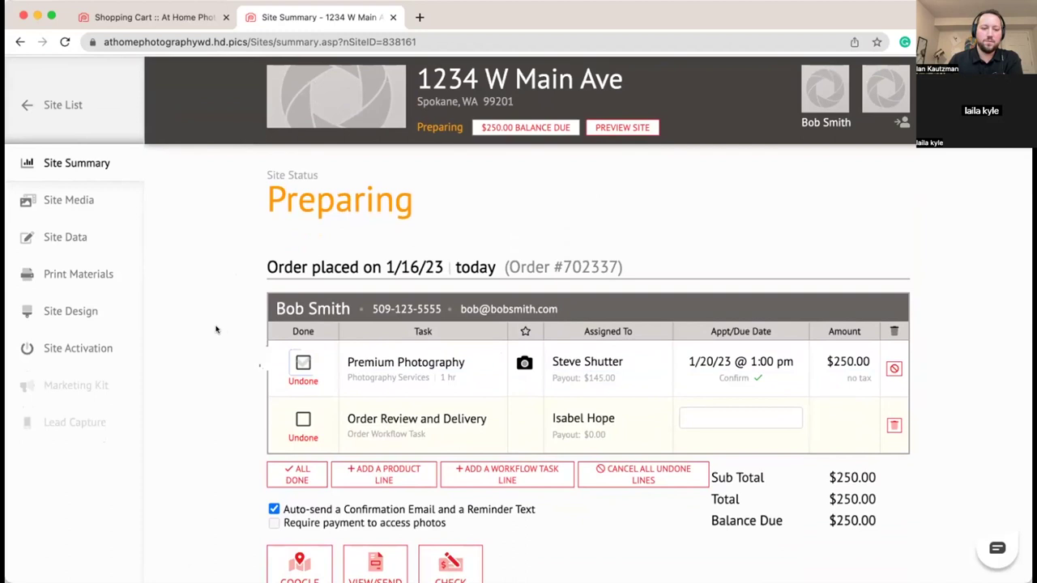
{"action": "left_click", "coordinate": [302, 362]}
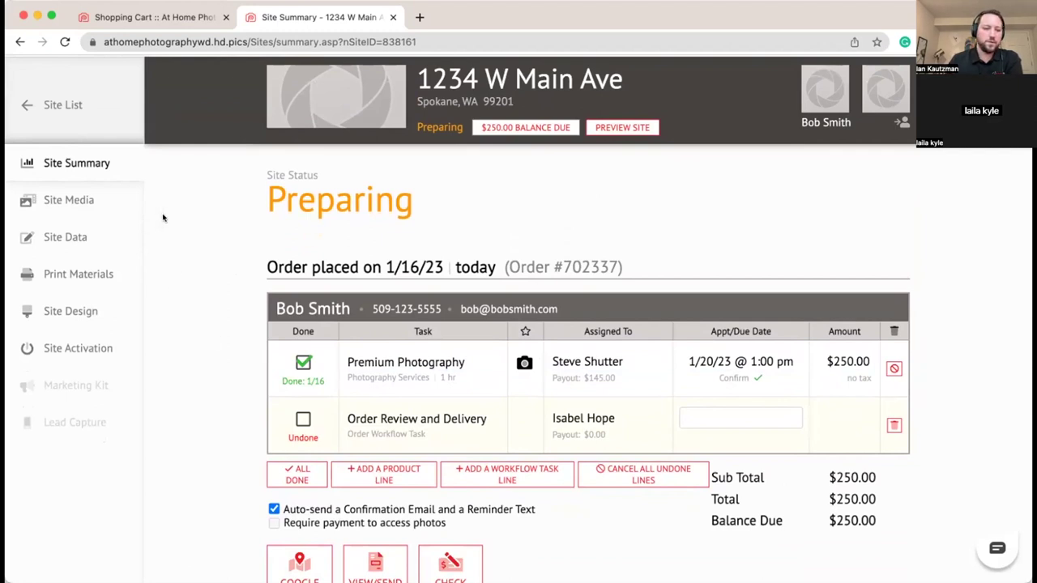
{"action": "left_click", "coordinate": [97, 200]}
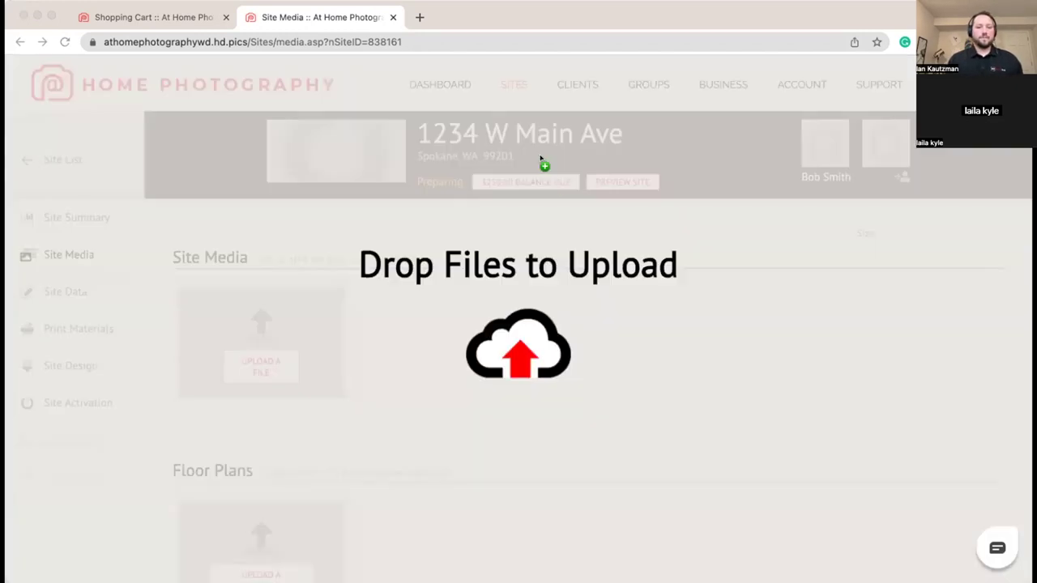
Step: Drop the room photo files onto Site Media to start uploading them
{"action": "left_click_drag", "start_coordinate": [540, 162], "coordinate": [548, 416]}
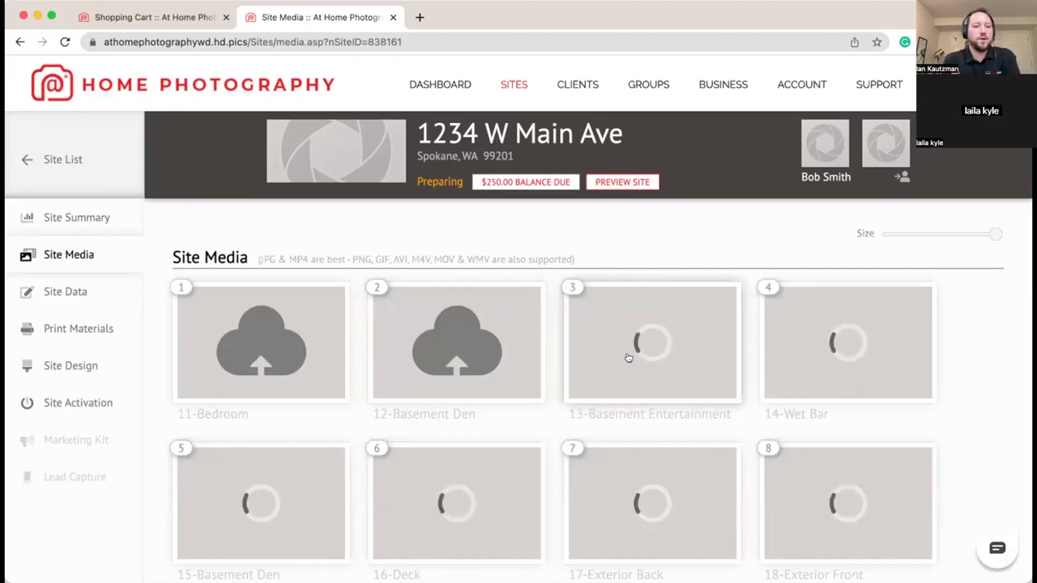
{"action": "scroll", "coordinate": [625, 358], "scroll_direction": "down", "scroll_amount": 3}
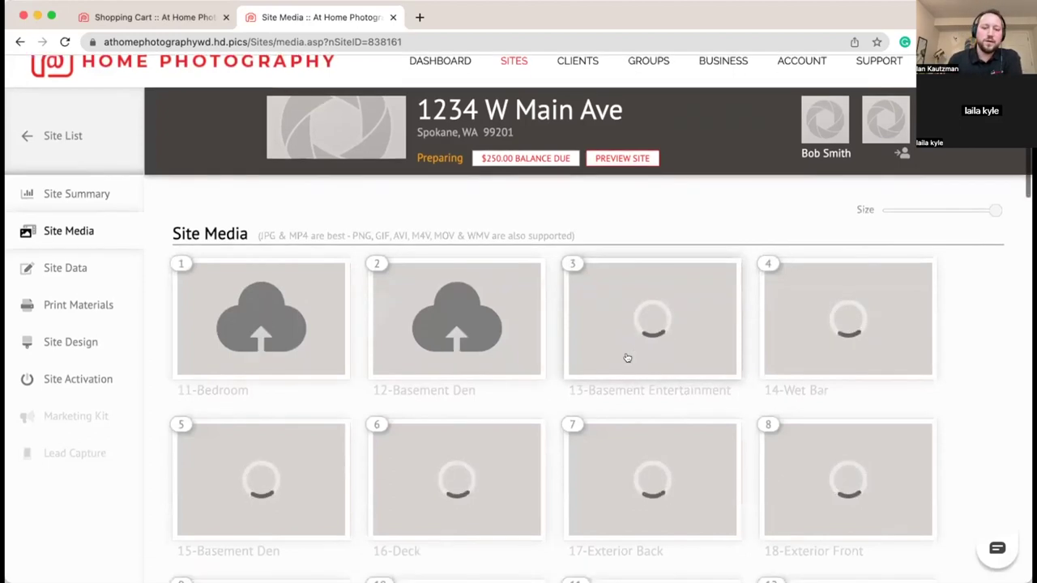
{"action": "left_click", "coordinate": [134, 17]}
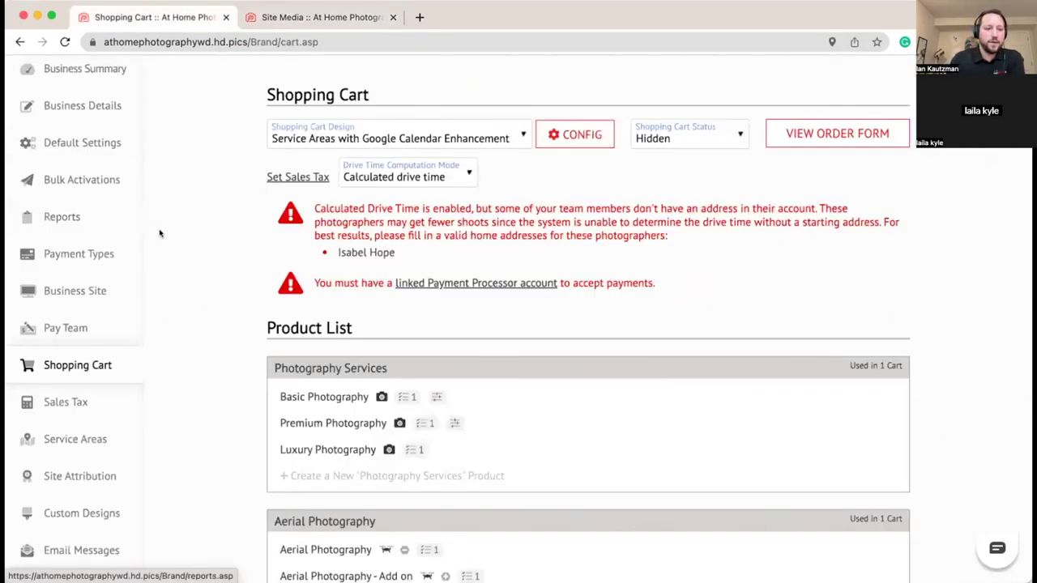
Step: Open App Integration in the business sidebar to see the Dropbox and Google Drive options
{"action": "scroll", "coordinate": [65, 349], "scroll_direction": "down", "scroll_amount": 3}
{"action": "scroll", "coordinate": [68, 361], "scroll_direction": "down", "scroll_amount": 2}
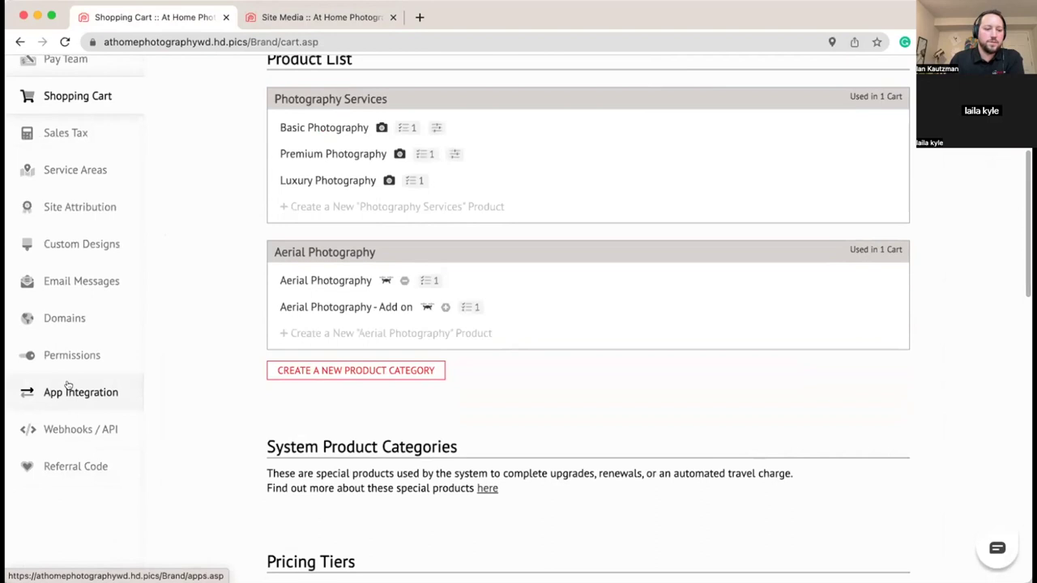
{"action": "left_click", "coordinate": [69, 389]}
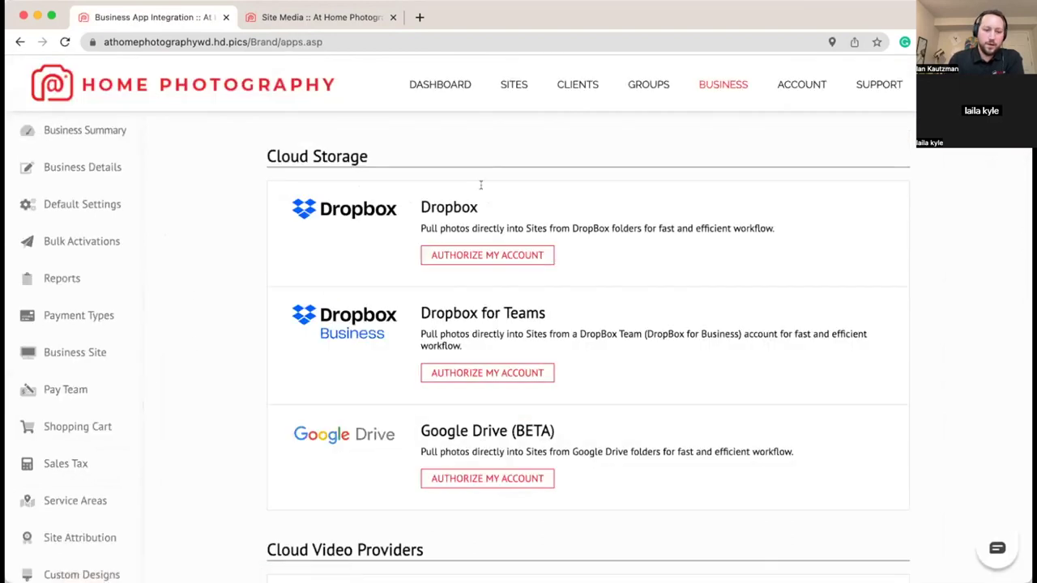
{"action": "scroll", "coordinate": [116, 523], "scroll_direction": "down", "scroll_amount": 5}
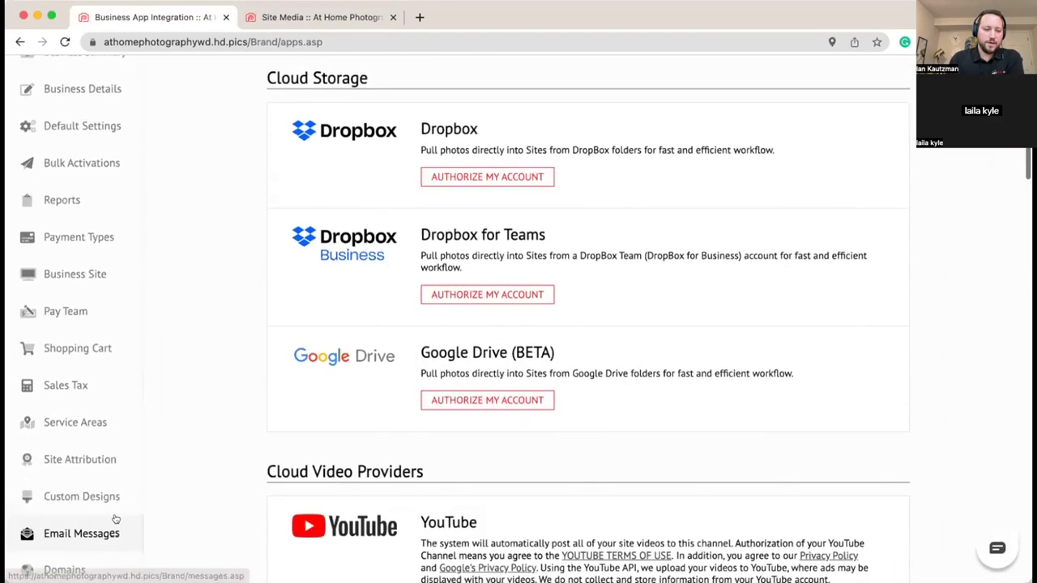
{"action": "scroll", "coordinate": [120, 516], "scroll_direction": "up", "scroll_amount": 5}
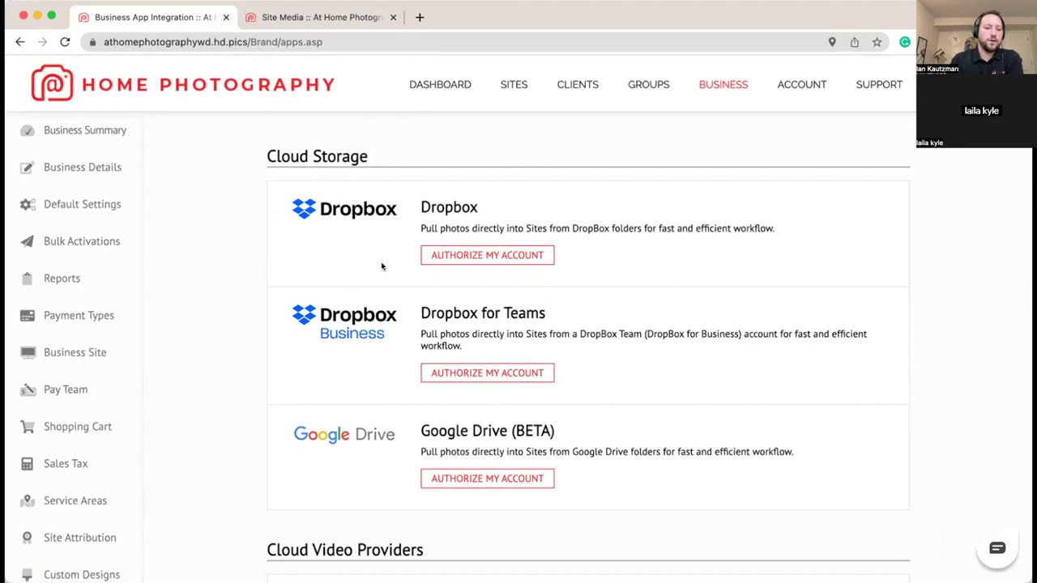
Step: Return to the Site Media tab and watch until all 18 room photos finish uploading
{"action": "left_click", "coordinate": [346, 18]}
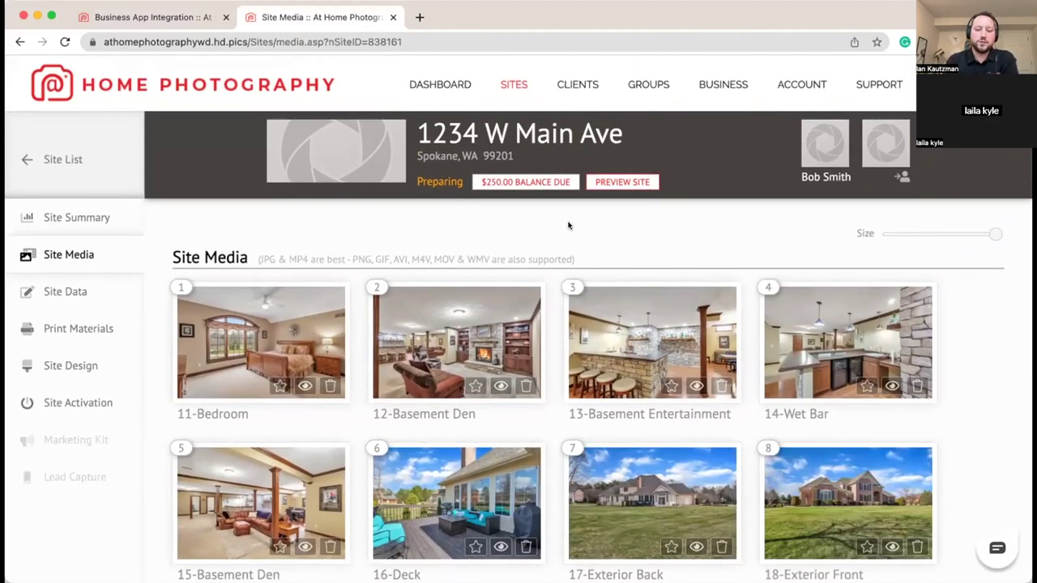
{"action": "scroll", "coordinate": [567, 225], "scroll_direction": "down", "scroll_amount": 5}
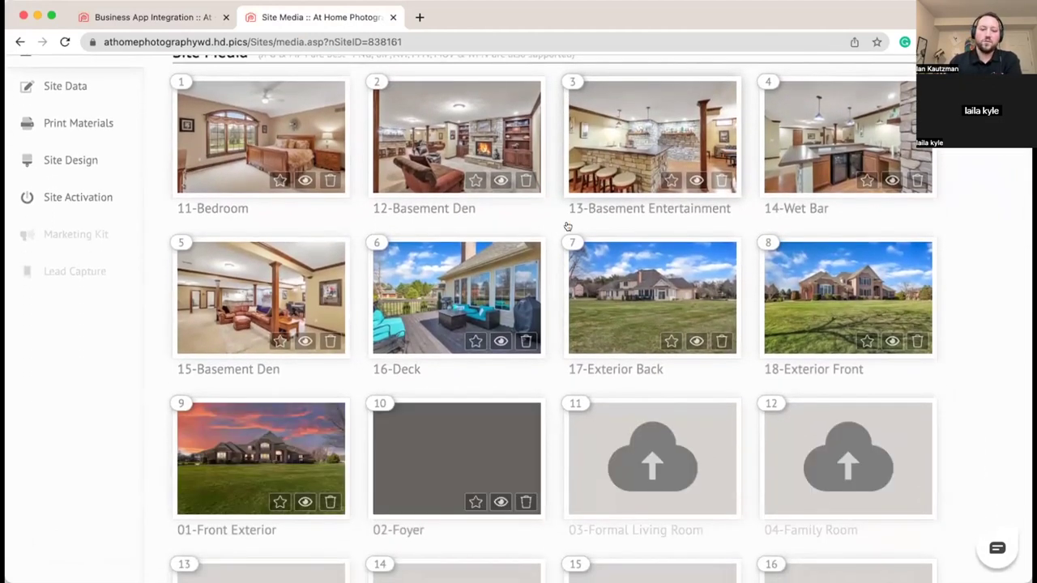
{"action": "scroll", "coordinate": [568, 226], "scroll_direction": "up", "scroll_amount": 5}
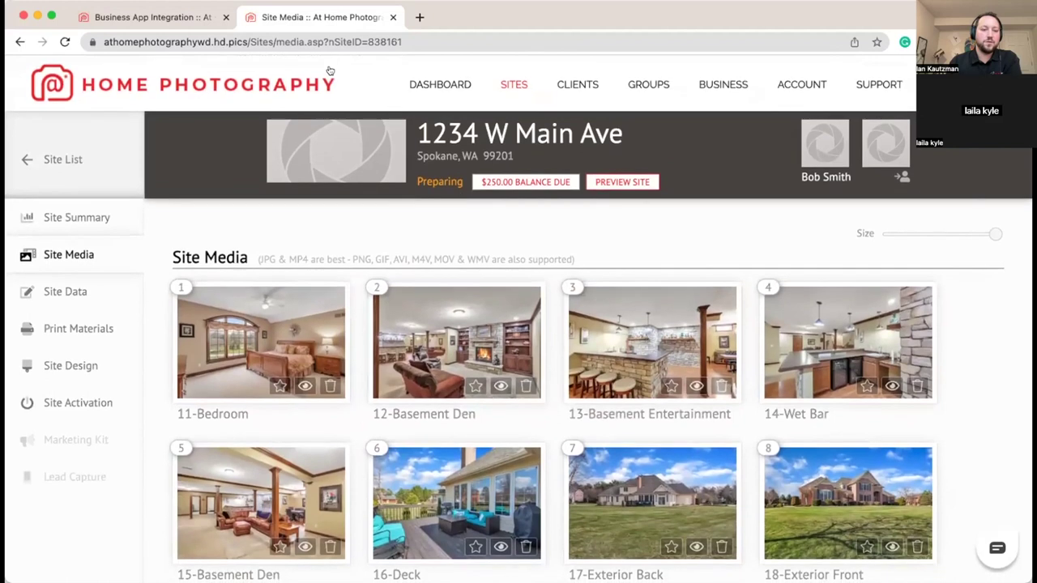
{"action": "scroll", "coordinate": [492, 258], "scroll_direction": "down", "scroll_amount": 10}
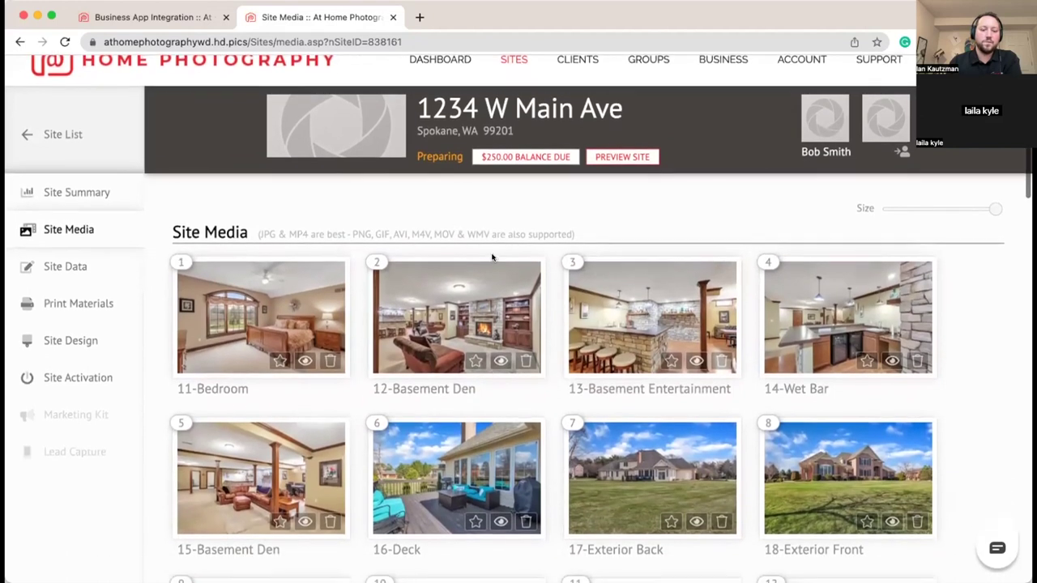
{"action": "scroll", "coordinate": [489, 258], "scroll_direction": "down", "scroll_amount": 1}
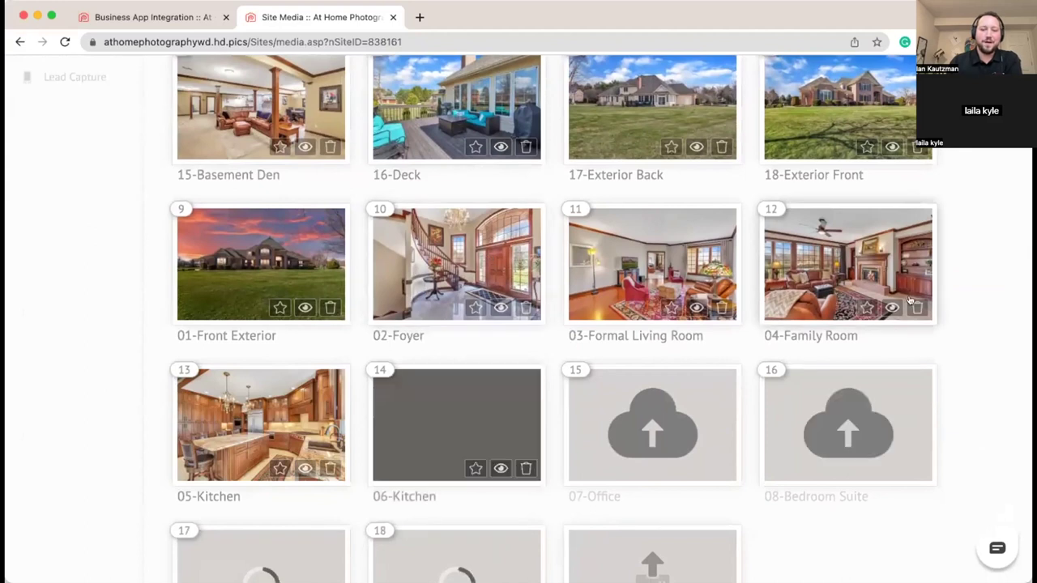
{"action": "scroll", "coordinate": [942, 301], "scroll_direction": "down", "scroll_amount": 5}
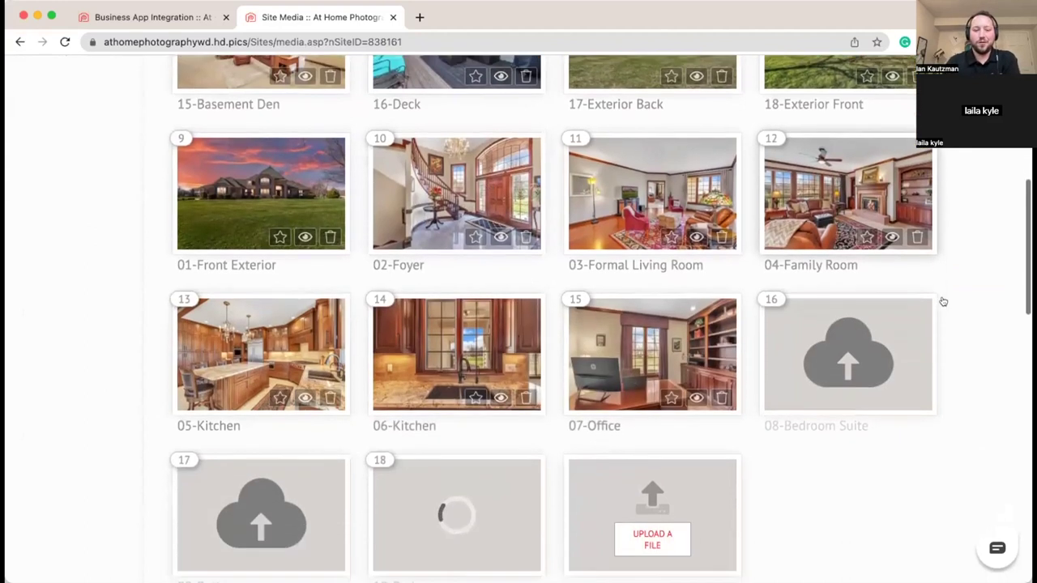
{"action": "scroll", "coordinate": [943, 302], "scroll_direction": "down", "scroll_amount": 2}
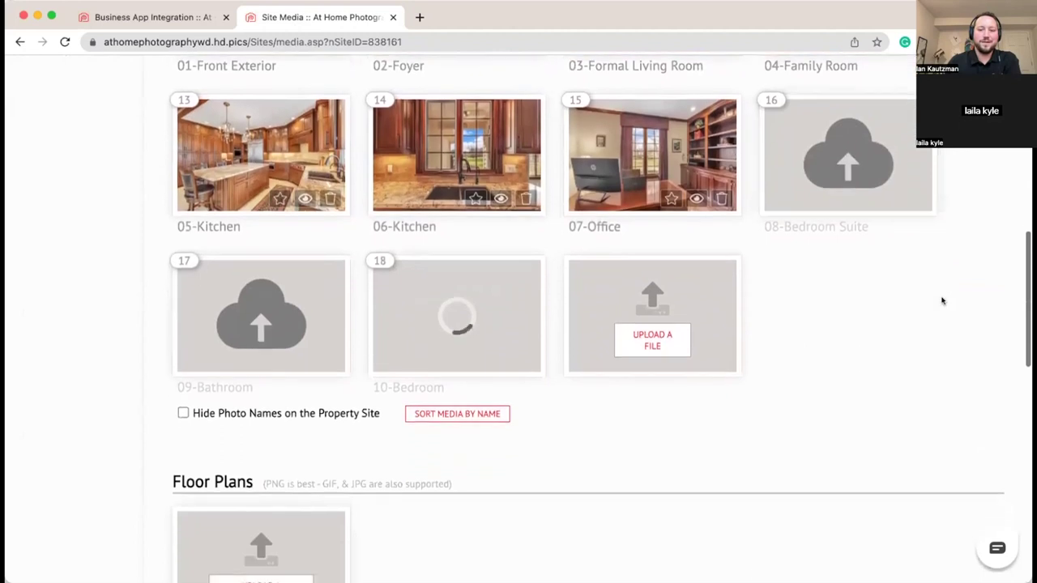
{"action": "scroll", "coordinate": [942, 301], "scroll_direction": "up", "scroll_amount": 10}
{"action": "scroll", "coordinate": [942, 301], "scroll_direction": "up", "scroll_amount": 5}
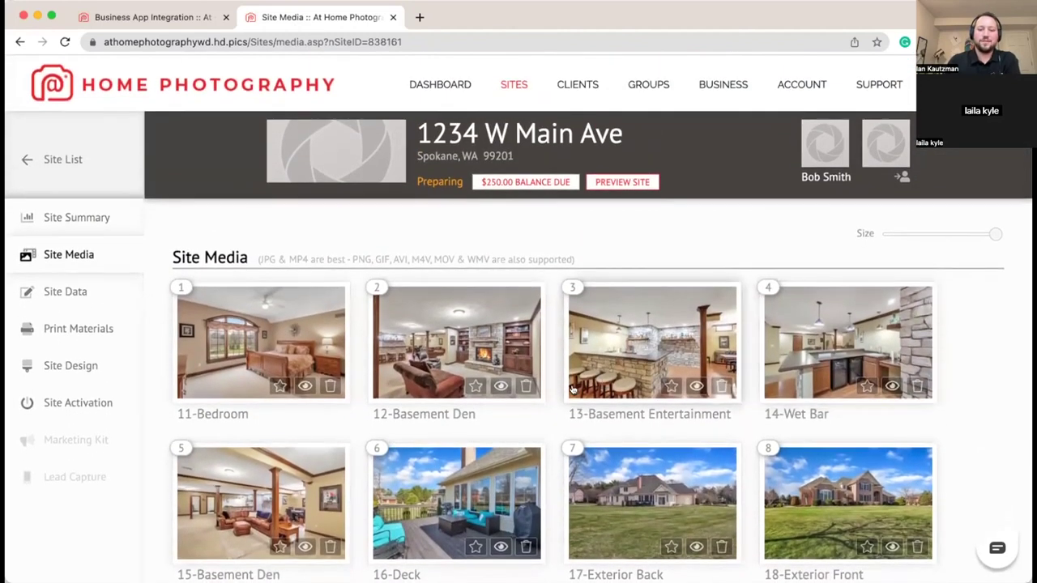
{"action": "scroll", "coordinate": [572, 389], "scroll_direction": "down", "scroll_amount": 14}
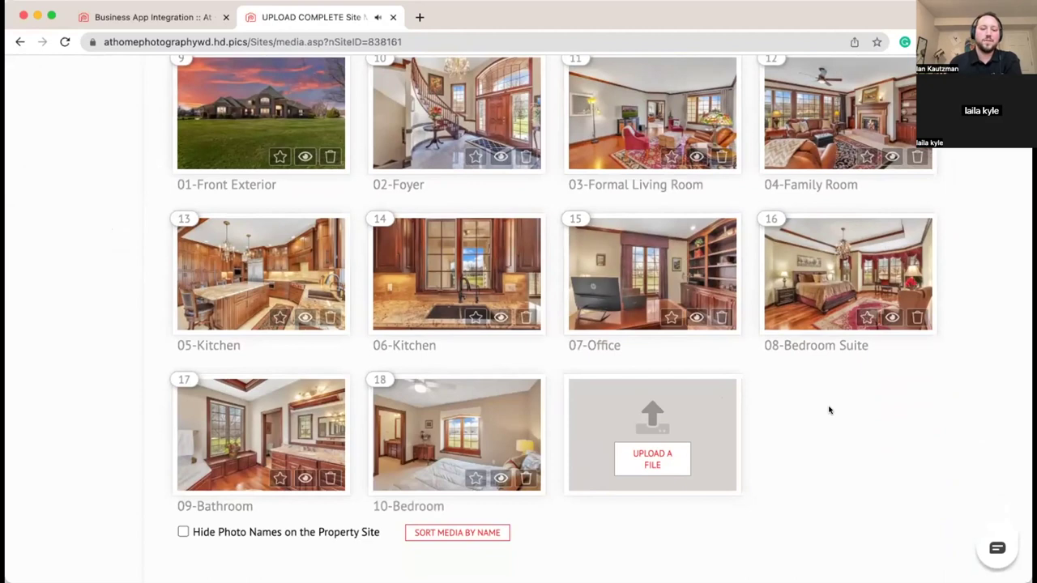
{"action": "scroll", "coordinate": [611, 407], "scroll_direction": "up", "scroll_amount": 10}
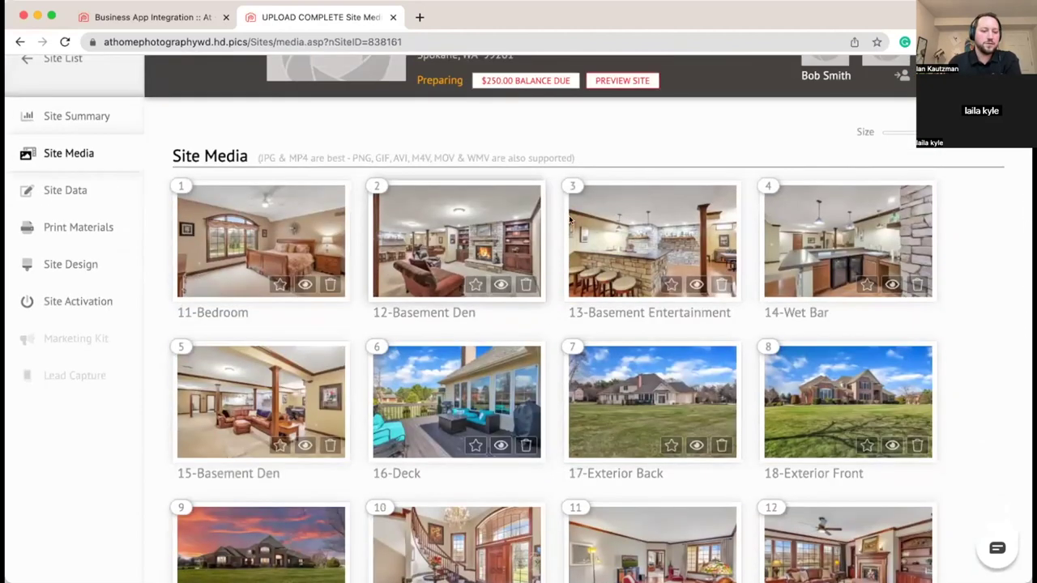
{"action": "scroll", "coordinate": [569, 221], "scroll_direction": "down", "scroll_amount": 11}
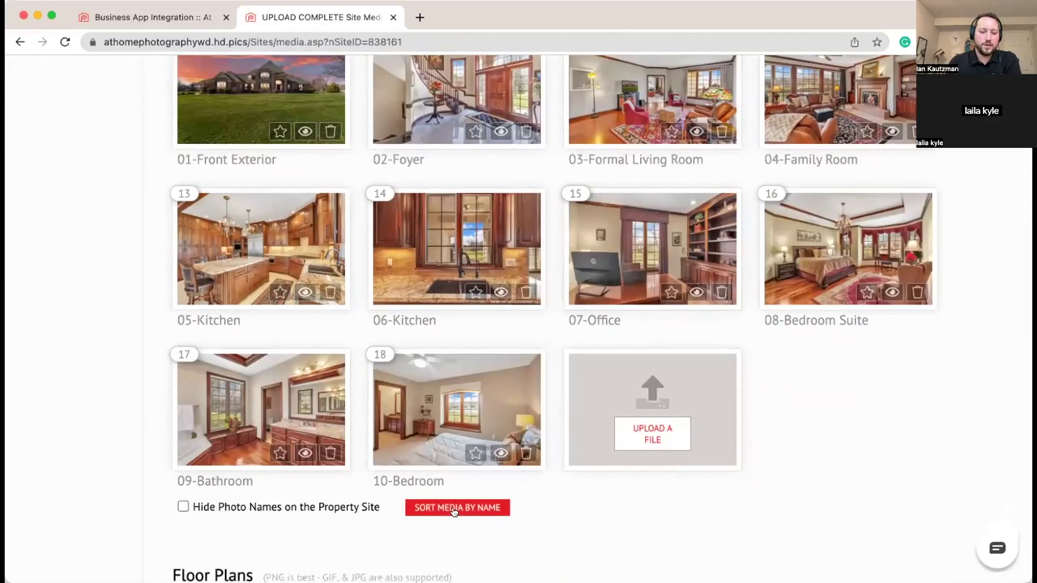
Step: Sort the media by name, then drag 08-Bedroom Suite over the 07-Office position
{"action": "left_click", "coordinate": [453, 508]}
{"action": "scroll", "coordinate": [640, 504], "scroll_direction": "up", "scroll_amount": 10}
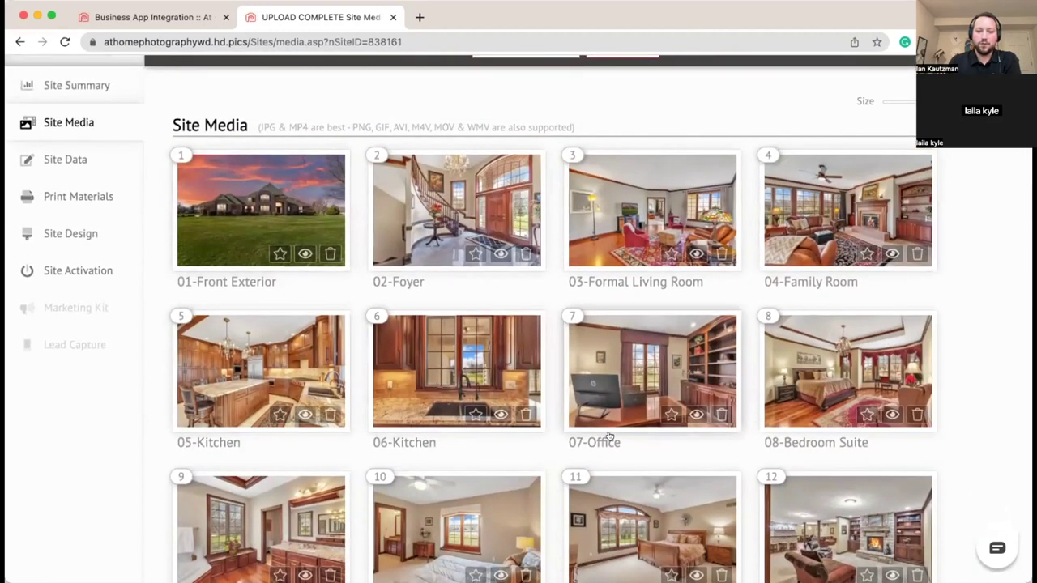
{"action": "left_click_drag", "start_coordinate": [832, 366], "coordinate": [531, 359]}
{"action": "left_click_drag", "start_coordinate": [567, 368], "coordinate": [891, 405]}
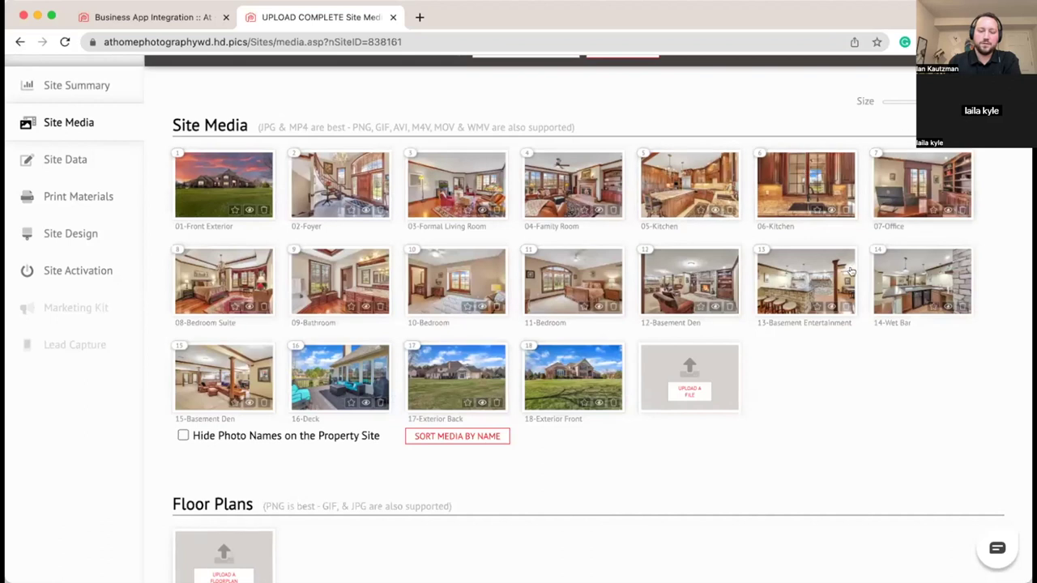
Step: Start adding embedded media to the upper section, then cancel without adding any
{"action": "scroll", "coordinate": [861, 403], "scroll_direction": "down", "scroll_amount": 5}
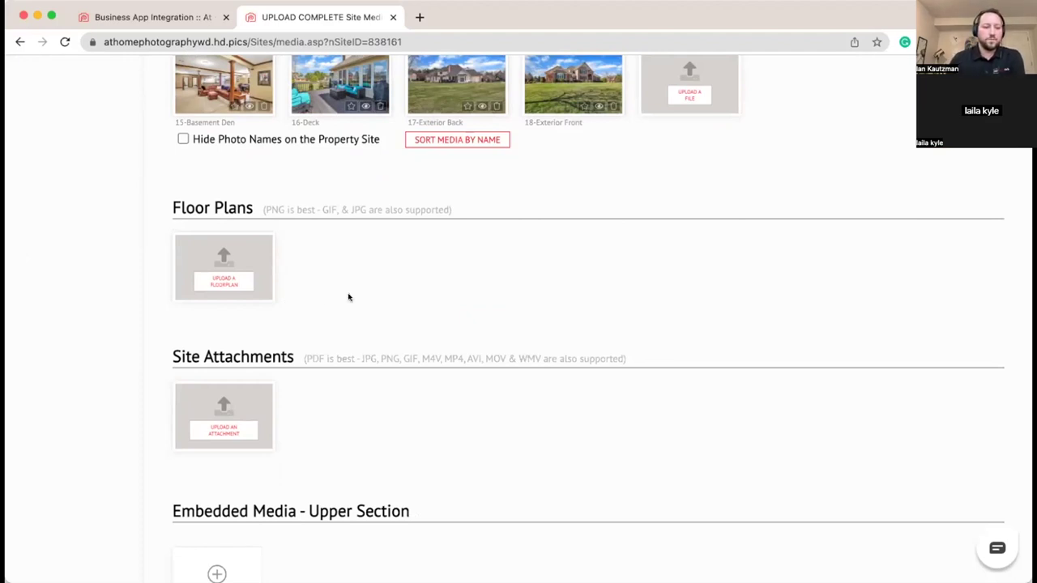
{"action": "scroll", "coordinate": [349, 297], "scroll_direction": "down", "scroll_amount": 3}
{"action": "scroll", "coordinate": [348, 298], "scroll_direction": "down", "scroll_amount": 1}
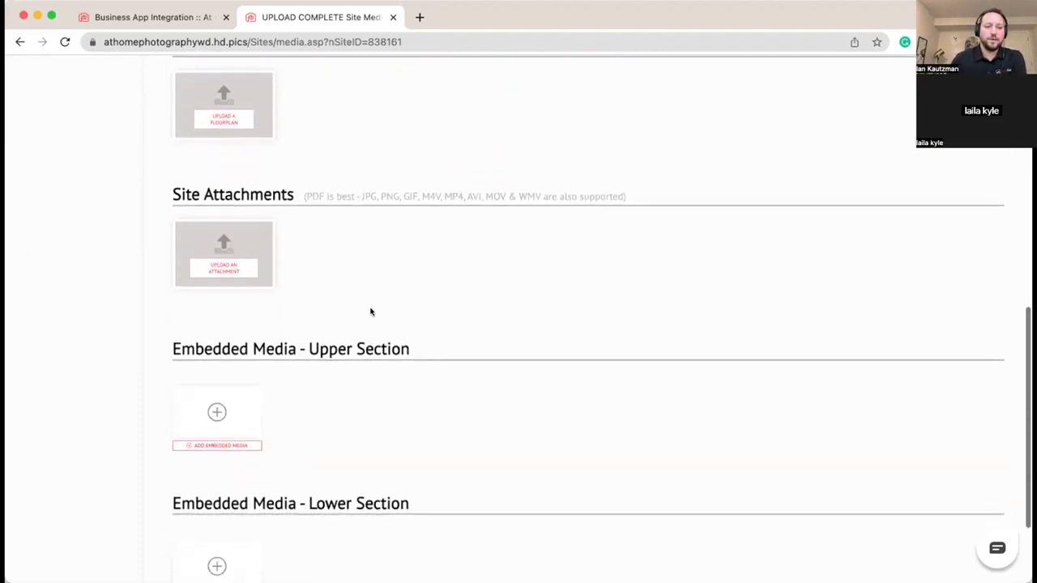
{"action": "scroll", "coordinate": [375, 294], "scroll_direction": "down", "scroll_amount": 1}
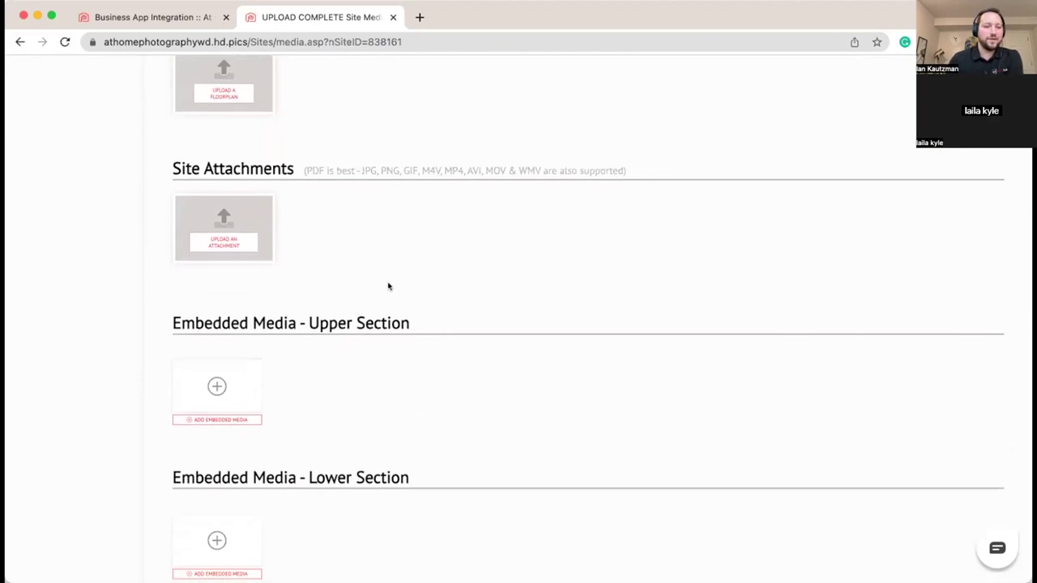
{"action": "scroll", "coordinate": [405, 265], "scroll_direction": "down", "scroll_amount": 1}
{"action": "scroll", "coordinate": [405, 264], "scroll_direction": "up", "scroll_amount": 4}
{"action": "scroll", "coordinate": [405, 264], "scroll_direction": "up", "scroll_amount": 5}
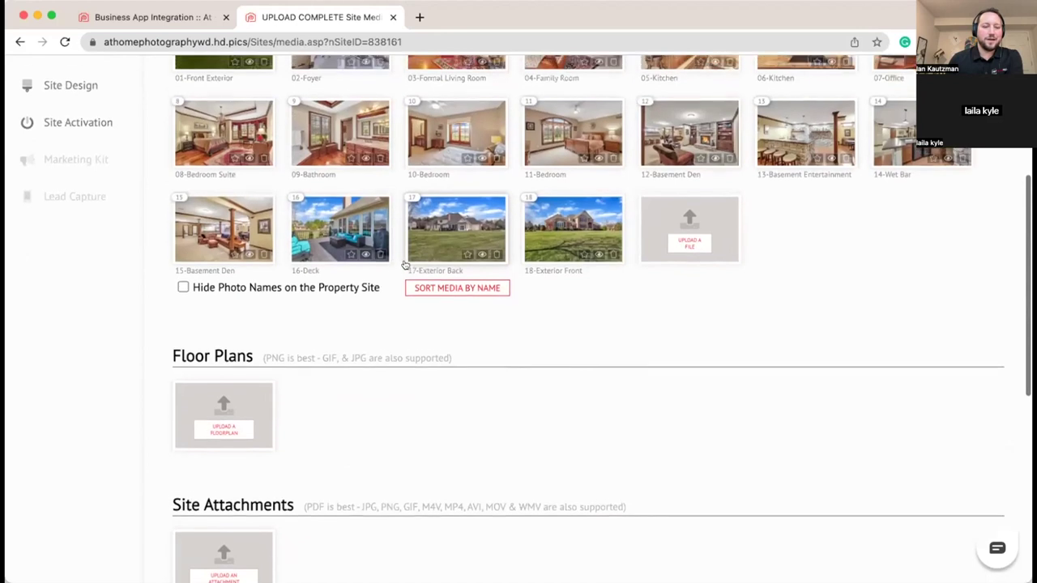
{"action": "scroll", "coordinate": [868, 240], "scroll_direction": "up", "scroll_amount": 3}
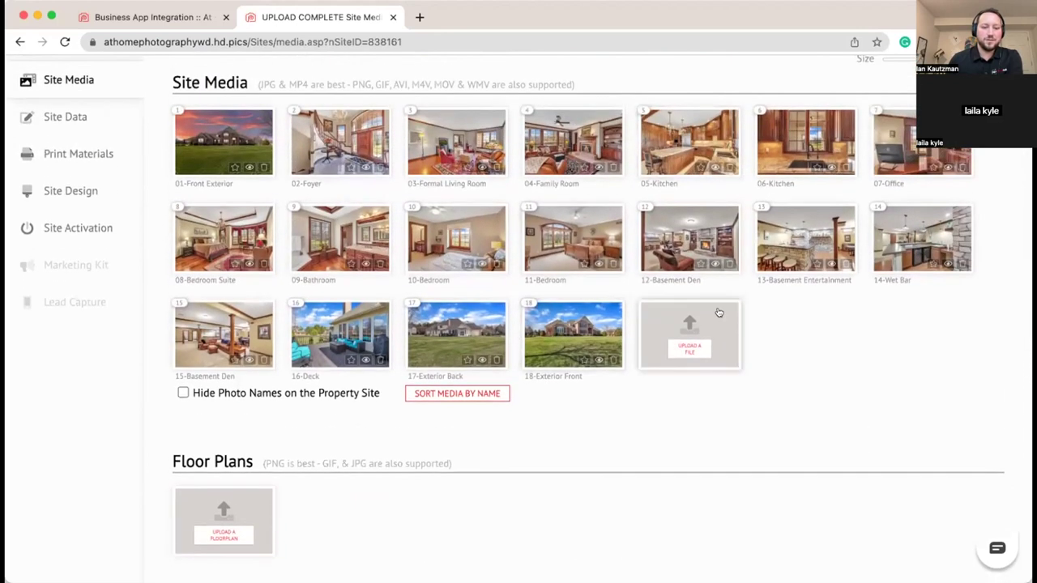
{"action": "scroll", "coordinate": [780, 321], "scroll_direction": "down", "scroll_amount": 7}
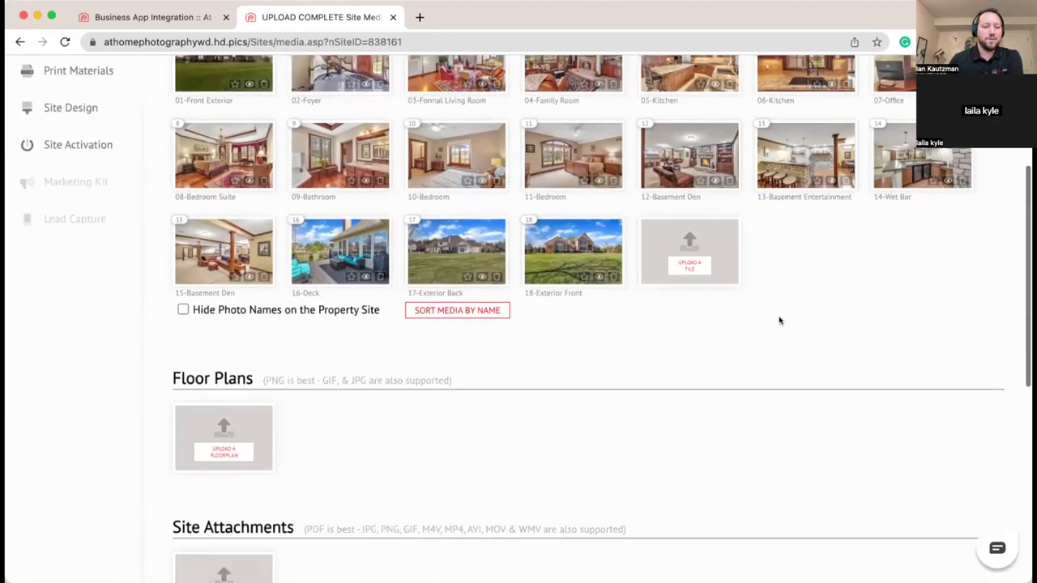
{"action": "scroll", "coordinate": [779, 320], "scroll_direction": "down", "scroll_amount": 2}
{"action": "scroll", "coordinate": [779, 321], "scroll_direction": "down", "scroll_amount": 2}
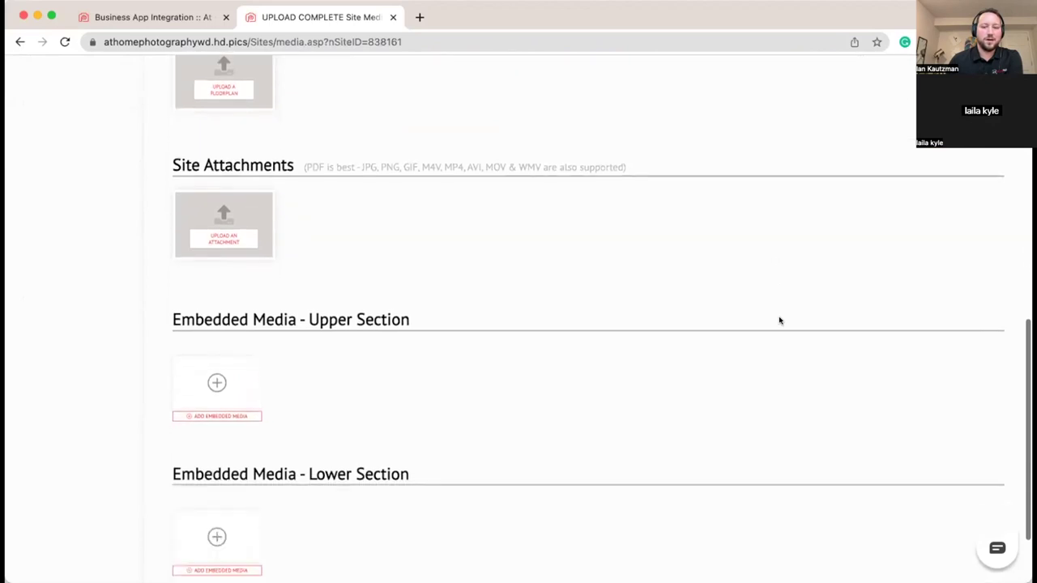
{"action": "scroll", "coordinate": [530, 171], "scroll_direction": "down", "scroll_amount": 3}
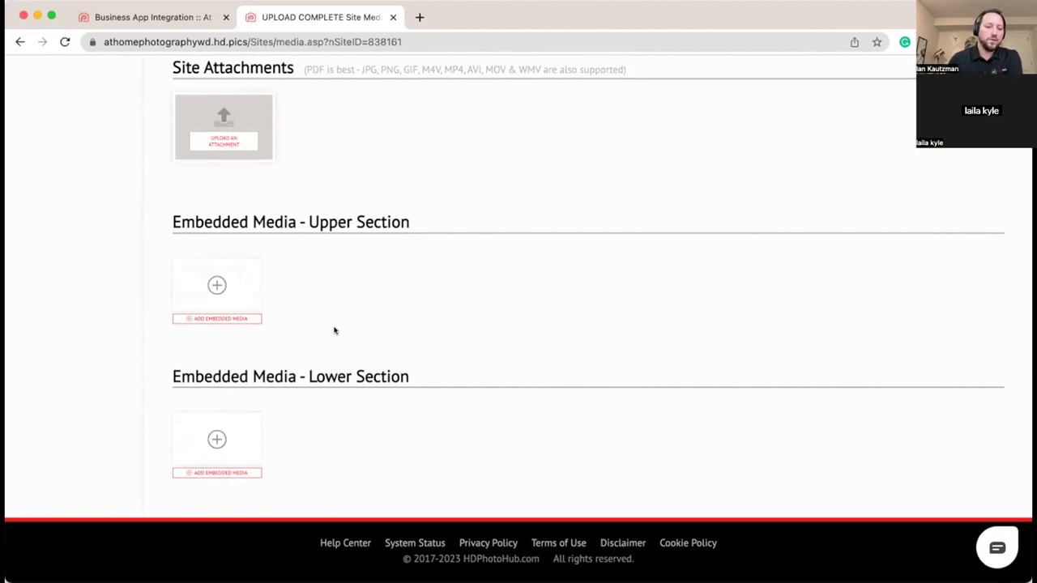
{"action": "left_click", "coordinate": [224, 319]}
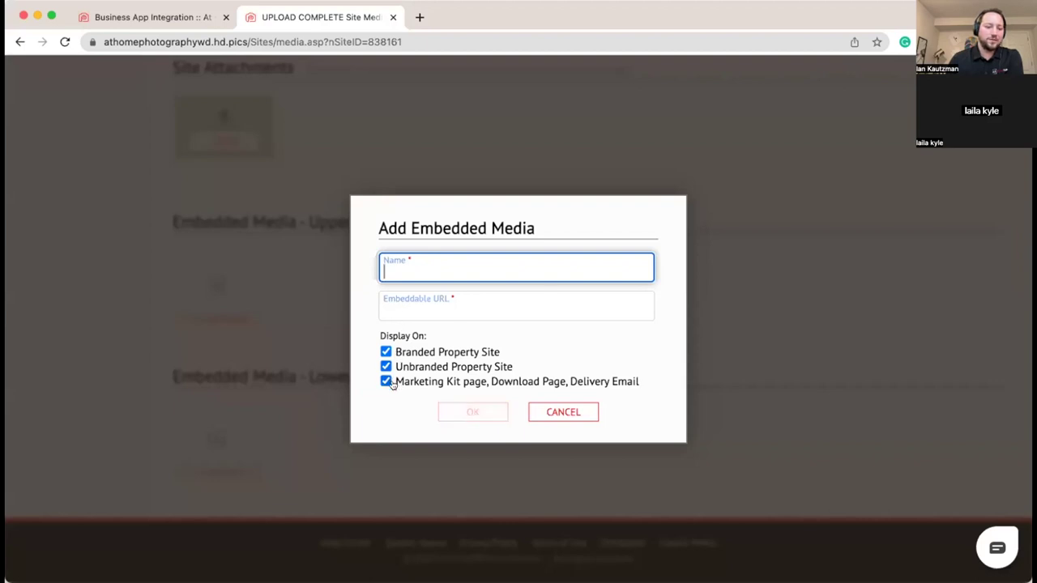
{"action": "left_click", "coordinate": [574, 411]}
Step: Go to the property's Site Summary from the left sidebar
{"action": "scroll", "coordinate": [465, 345], "scroll_direction": "up", "scroll_amount": 10}
{"action": "scroll", "coordinate": [463, 343], "scroll_direction": "up", "scroll_amount": 2}
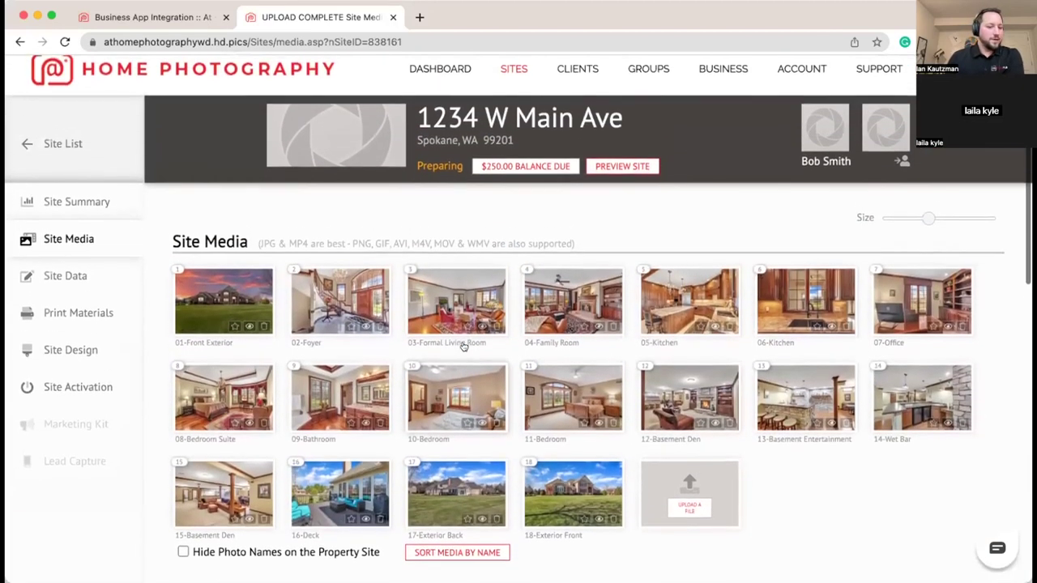
{"action": "scroll", "coordinate": [325, 238], "scroll_direction": "down", "scroll_amount": 2}
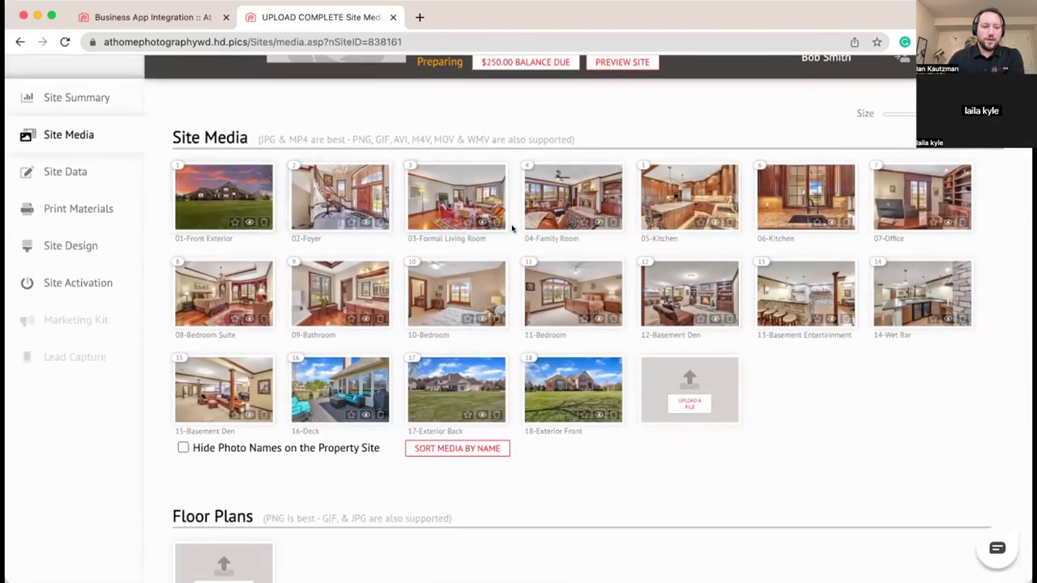
{"action": "left_click", "coordinate": [94, 112]}
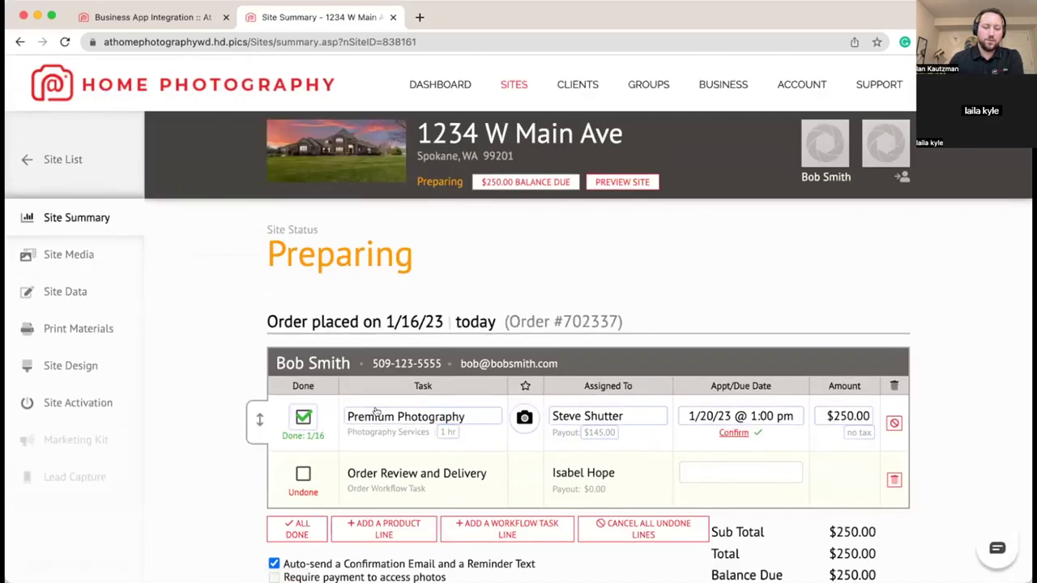
{"action": "scroll", "coordinate": [349, 415], "scroll_direction": "down", "scroll_amount": 1}
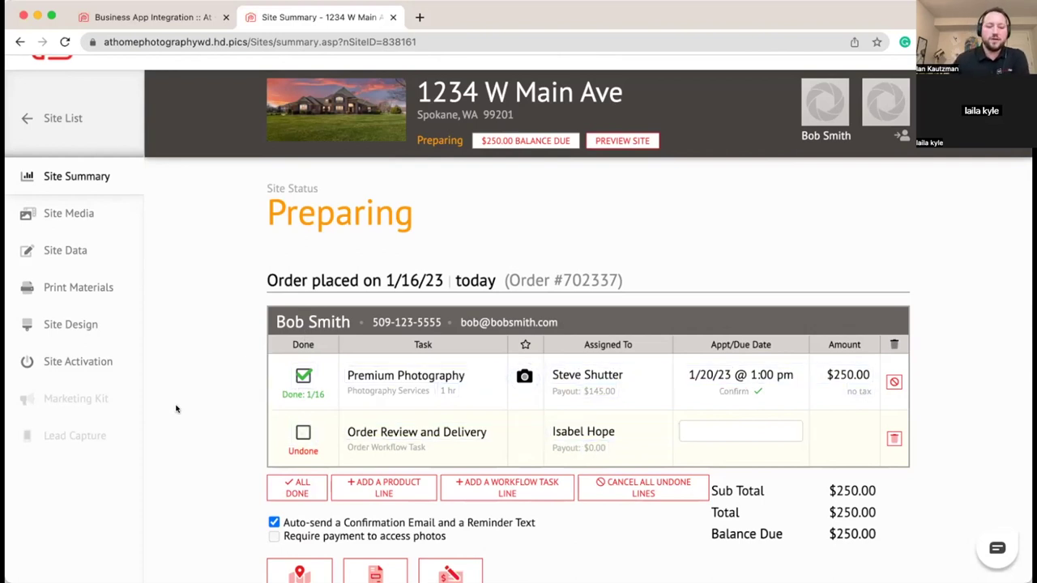
{"action": "scroll", "coordinate": [176, 408], "scroll_direction": "down", "scroll_amount": 1}
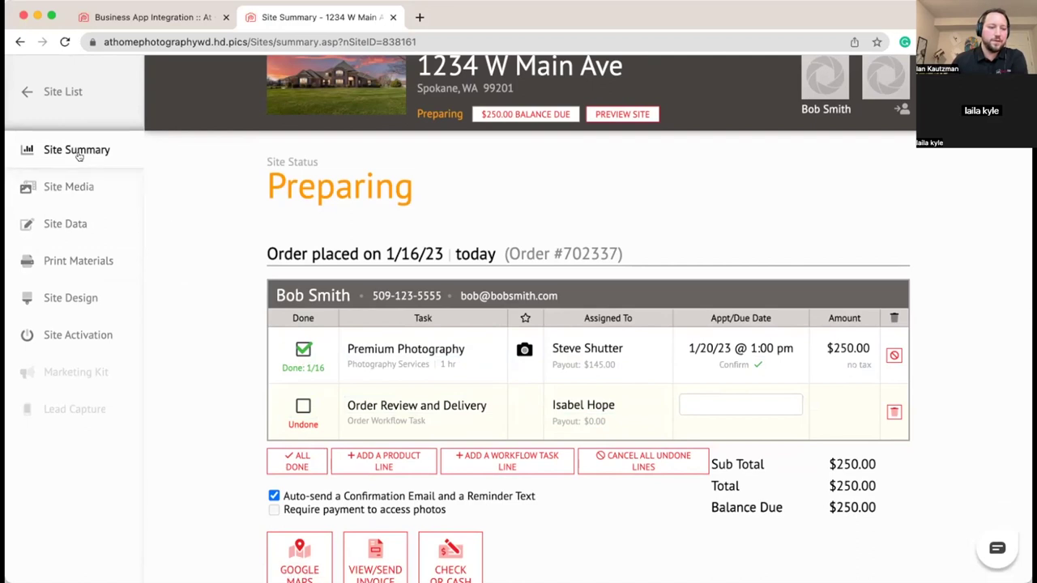
Step: Review Site Activation: lifespan still at Preparing, go-live options costing 15 or 5 credits
{"action": "left_click", "coordinate": [85, 336]}
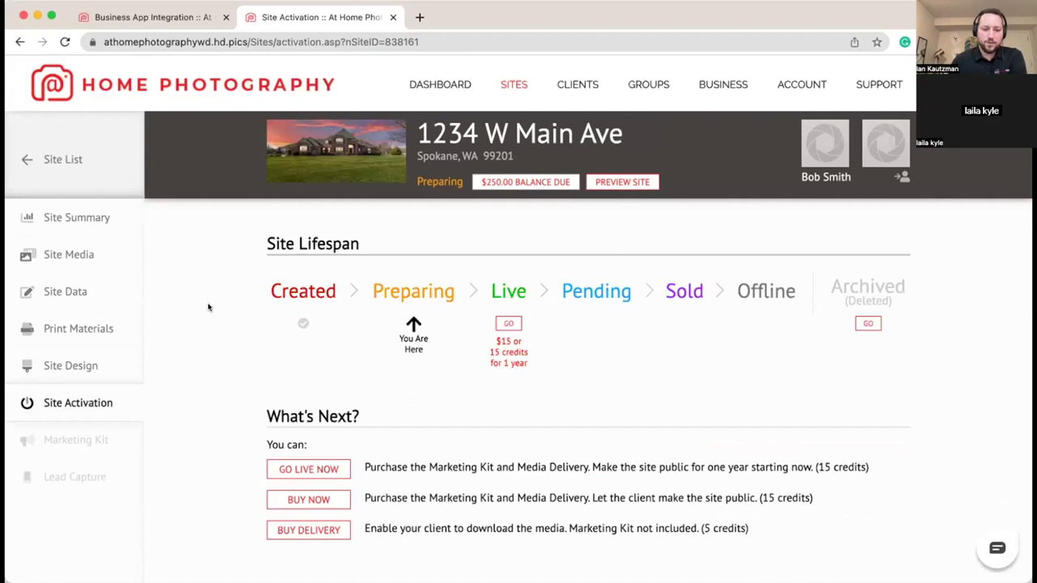
{"action": "scroll", "coordinate": [209, 304], "scroll_direction": "down", "scroll_amount": 2}
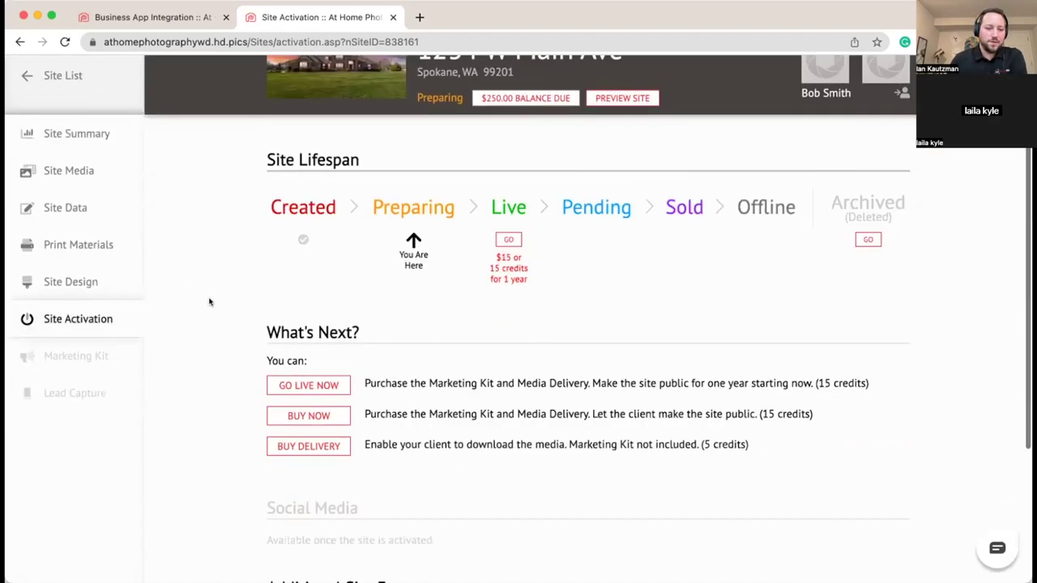
{"action": "scroll", "coordinate": [210, 302], "scroll_direction": "up", "scroll_amount": 2}
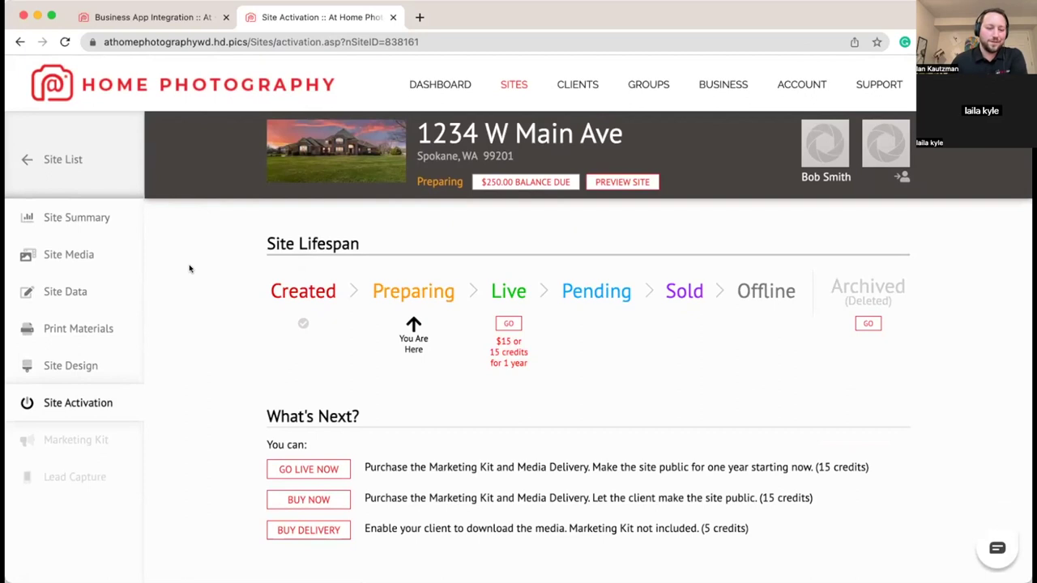
{"action": "scroll", "coordinate": [191, 282], "scroll_direction": "down", "scroll_amount": 3}
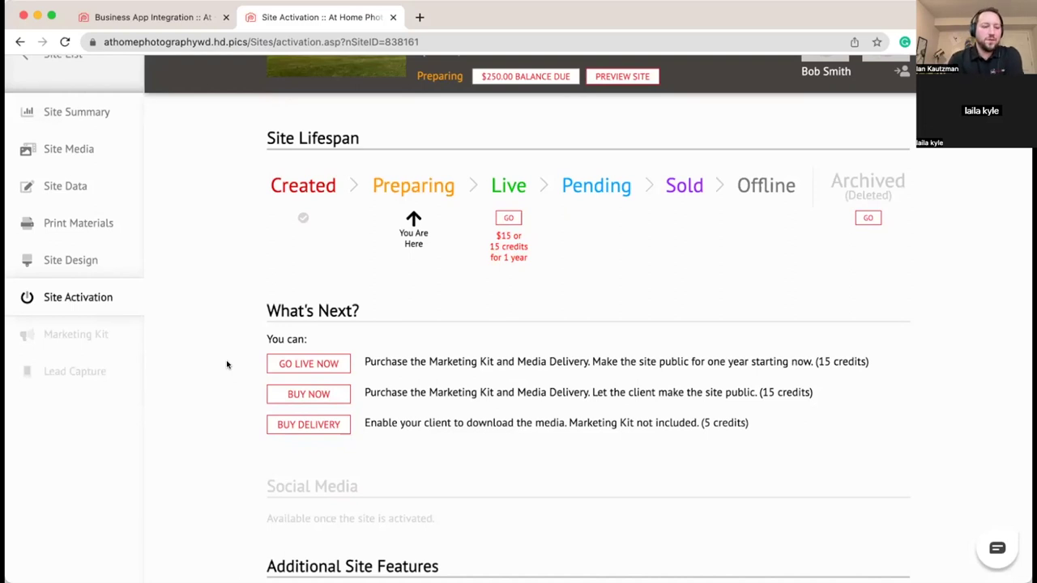
{"action": "scroll", "coordinate": [227, 364], "scroll_direction": "up", "scroll_amount": 4}
{"action": "scroll", "coordinate": [231, 362], "scroll_direction": "down", "scroll_amount": 4}
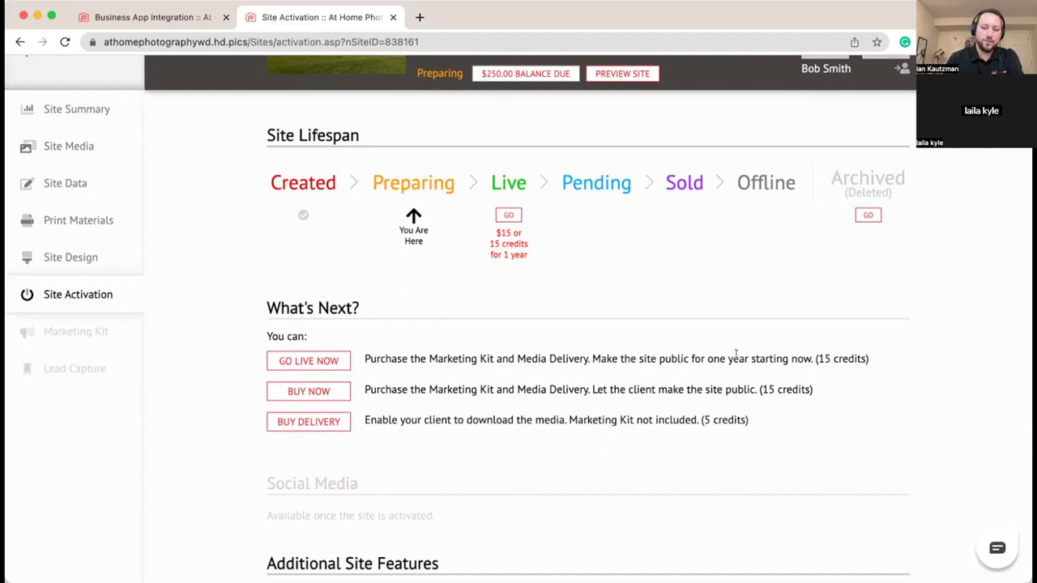
{"action": "scroll", "coordinate": [799, 363], "scroll_direction": "down", "scroll_amount": 1}
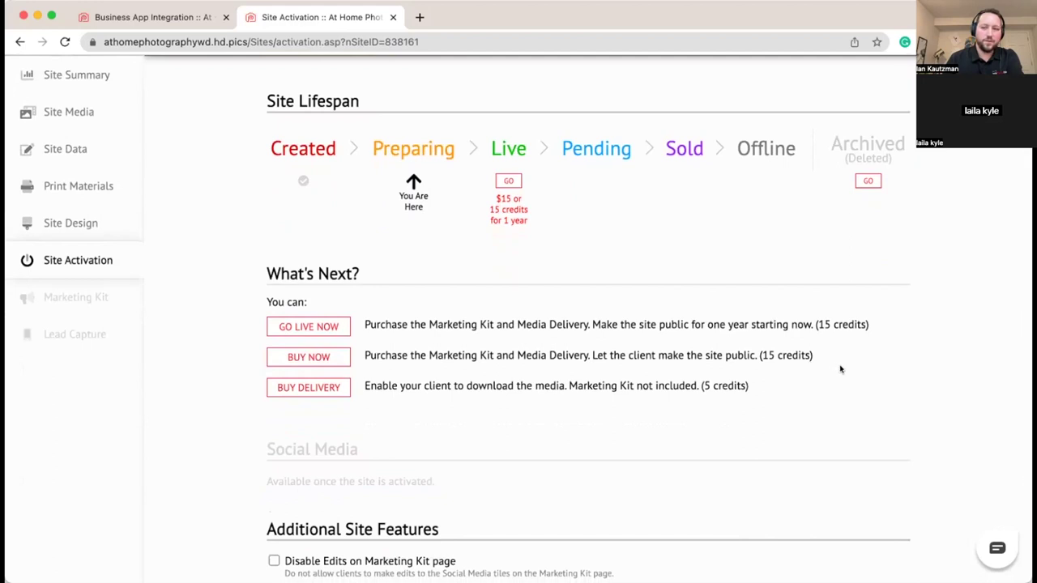
{"action": "scroll", "coordinate": [829, 386], "scroll_direction": "down", "scroll_amount": 1}
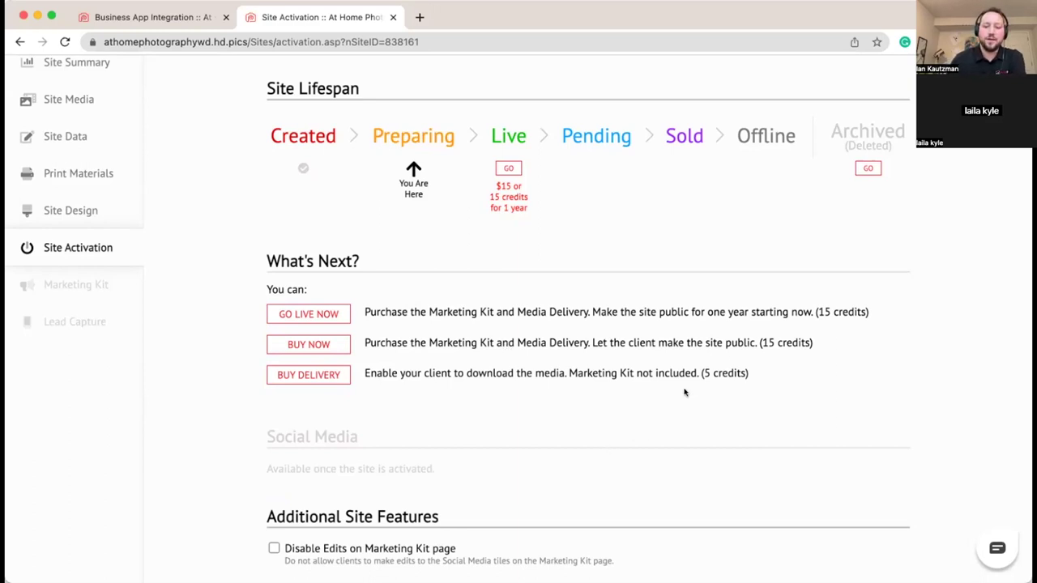
{"action": "scroll", "coordinate": [685, 393], "scroll_direction": "down", "scroll_amount": 2}
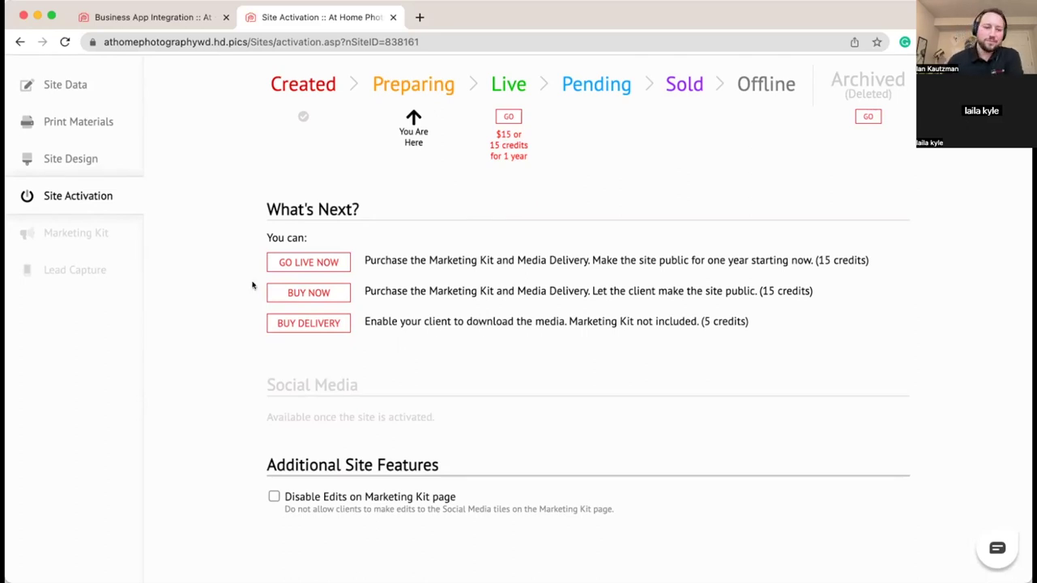
Step: Go live now for one year, expiring 1/16/24, and review the branded and unbranded links
{"action": "left_click", "coordinate": [326, 262]}
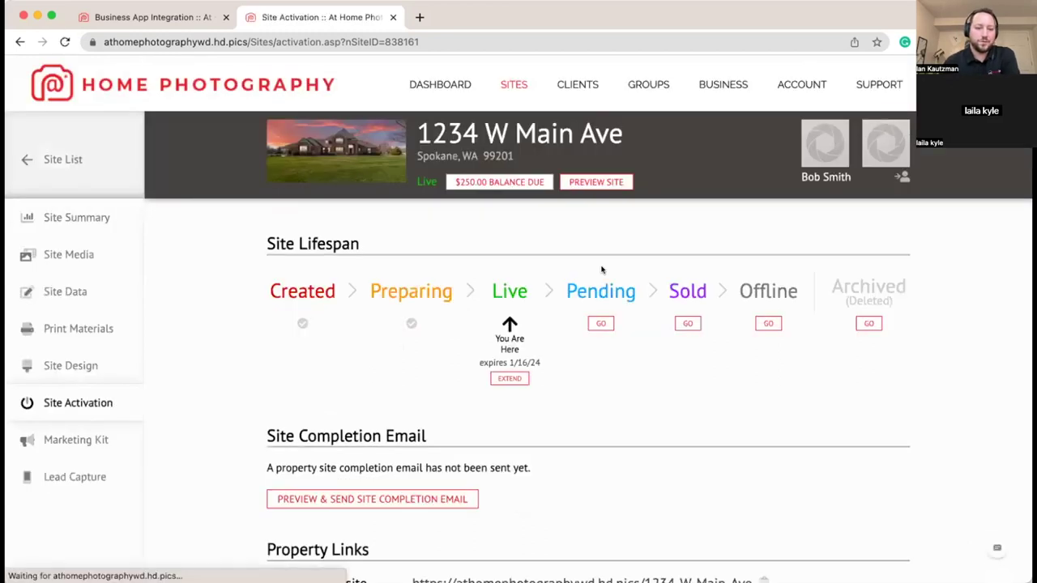
{"action": "scroll", "coordinate": [248, 321], "scroll_direction": "down", "scroll_amount": 2}
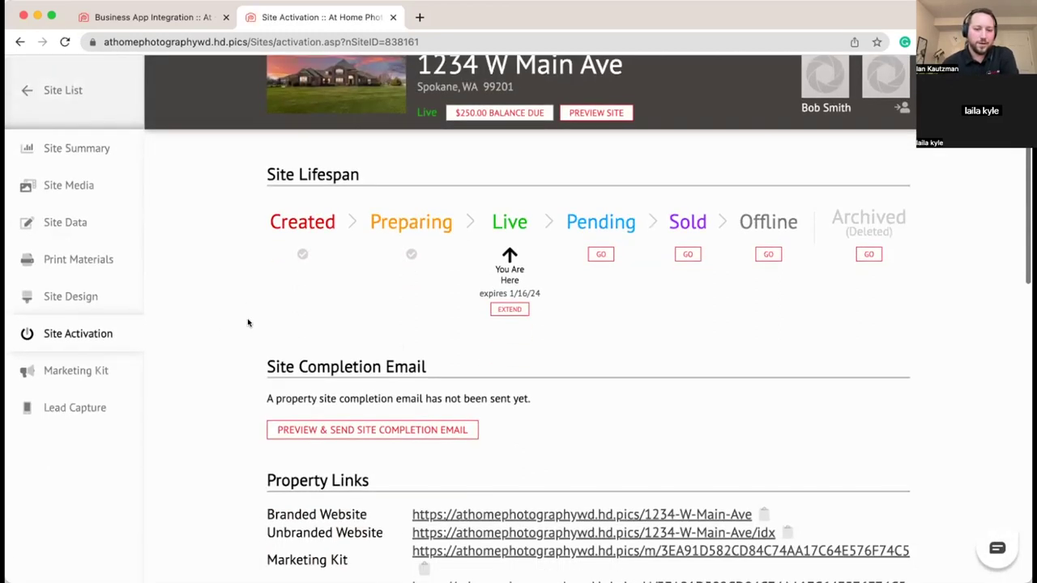
{"action": "scroll", "coordinate": [256, 310], "scroll_direction": "down", "scroll_amount": 3}
{"action": "scroll", "coordinate": [255, 309], "scroll_direction": "up", "scroll_amount": 2}
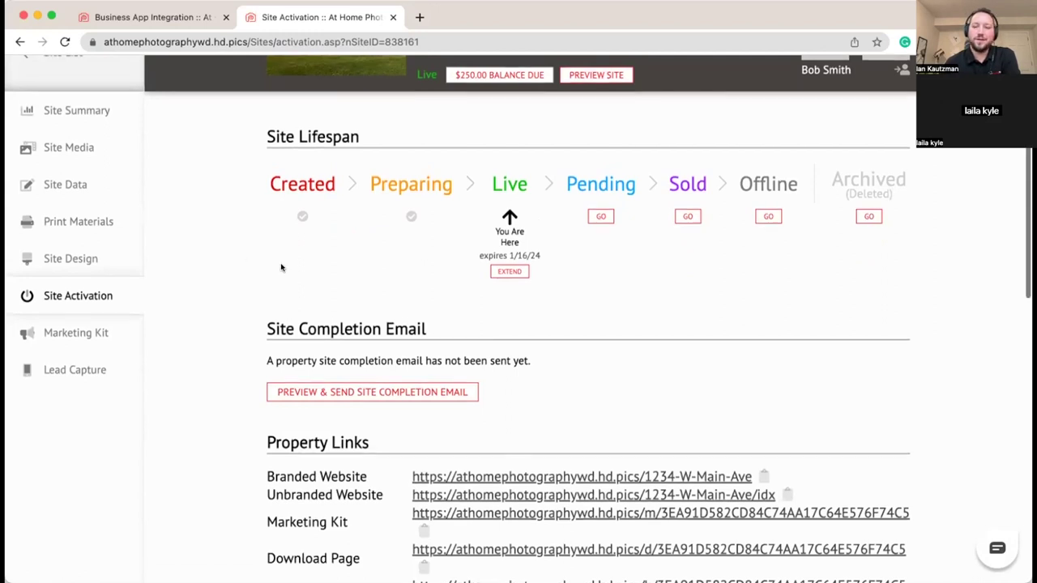
{"action": "scroll", "coordinate": [280, 268], "scroll_direction": "up", "scroll_amount": 2}
{"action": "scroll", "coordinate": [282, 267], "scroll_direction": "down", "scroll_amount": 2}
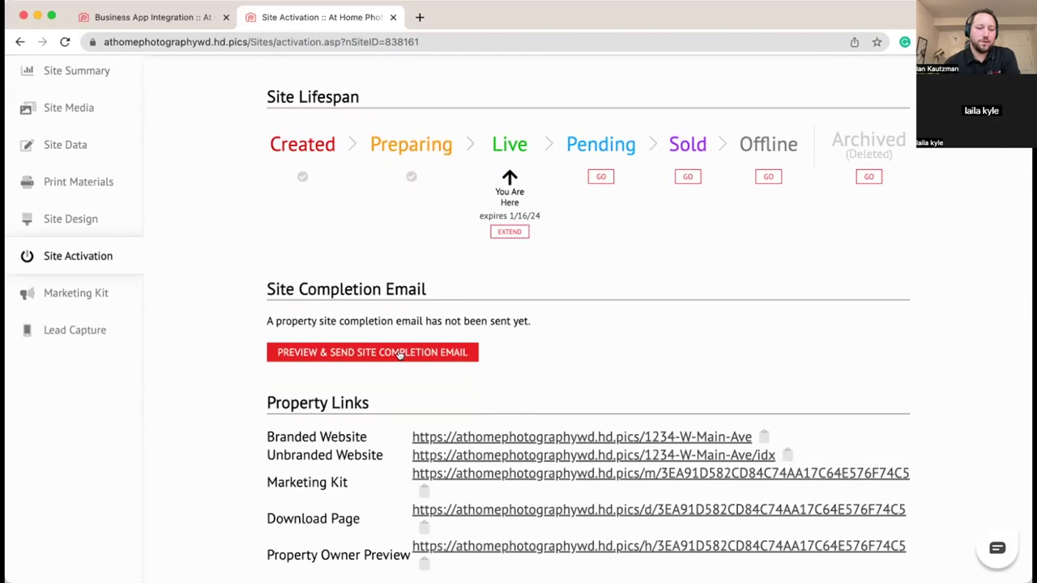
{"action": "left_click", "coordinate": [399, 354]}
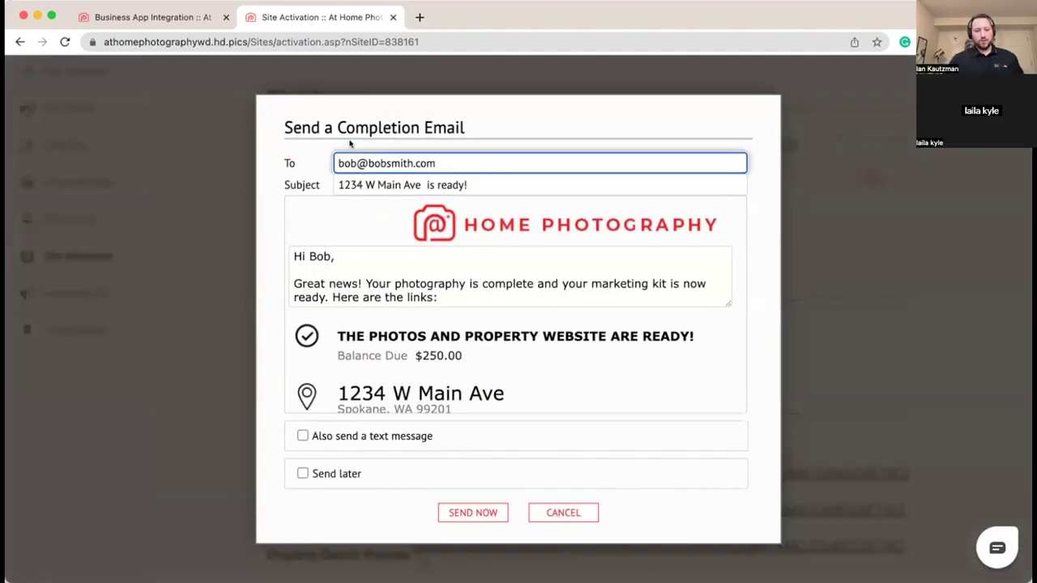
{"action": "left_click", "coordinate": [487, 163]}
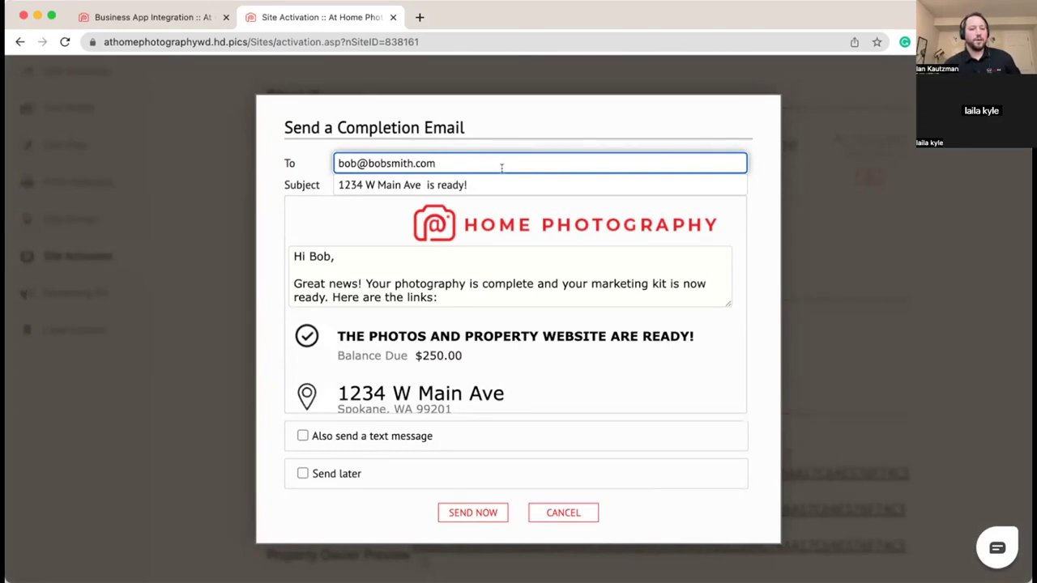
{"action": "left_click", "coordinate": [495, 185]}
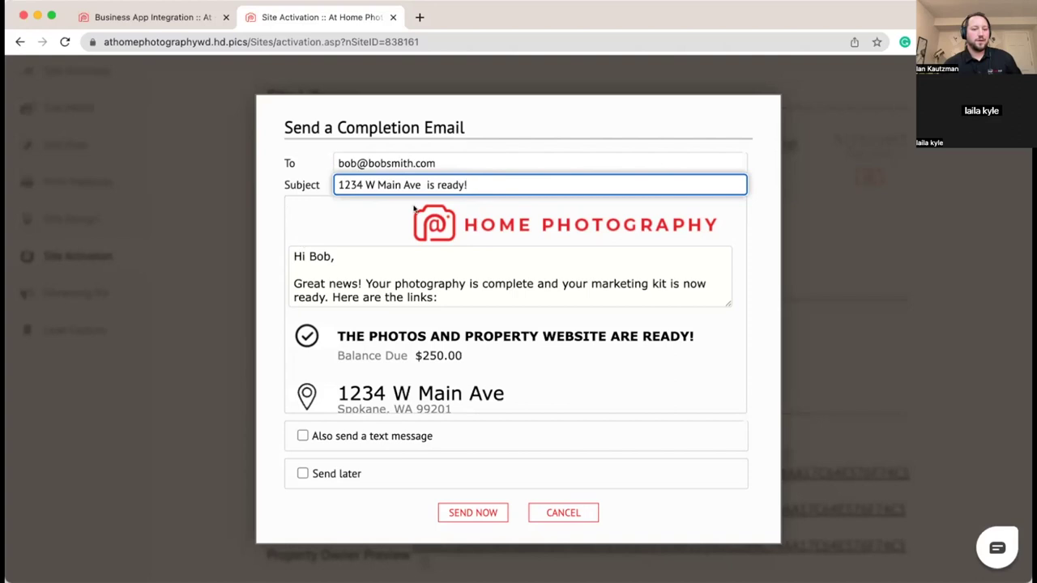
{"action": "left_click", "coordinate": [314, 278]}
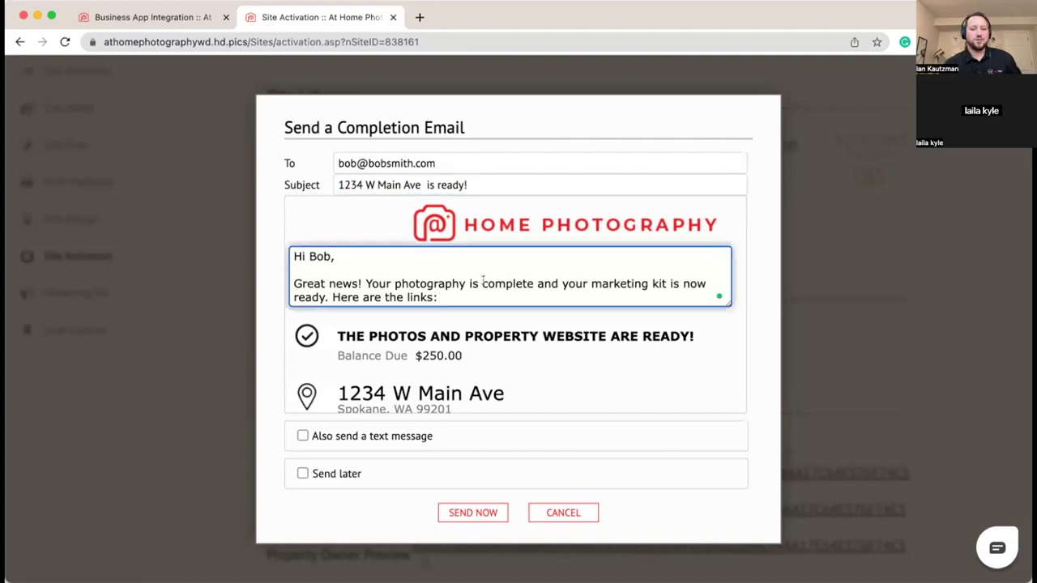
{"action": "scroll", "coordinate": [501, 298], "scroll_direction": "down", "scroll_amount": 2}
{"action": "scroll", "coordinate": [500, 299], "scroll_direction": "up", "scroll_amount": 2}
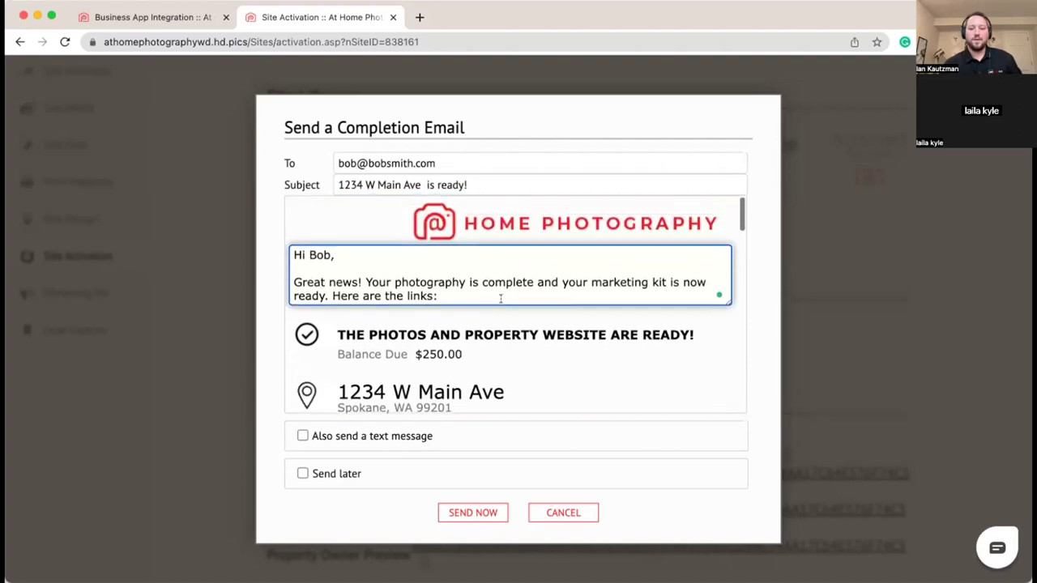
{"action": "scroll", "coordinate": [560, 251], "scroll_direction": "down", "scroll_amount": 1}
{"action": "scroll", "coordinate": [559, 234], "scroll_direction": "down", "scroll_amount": 5}
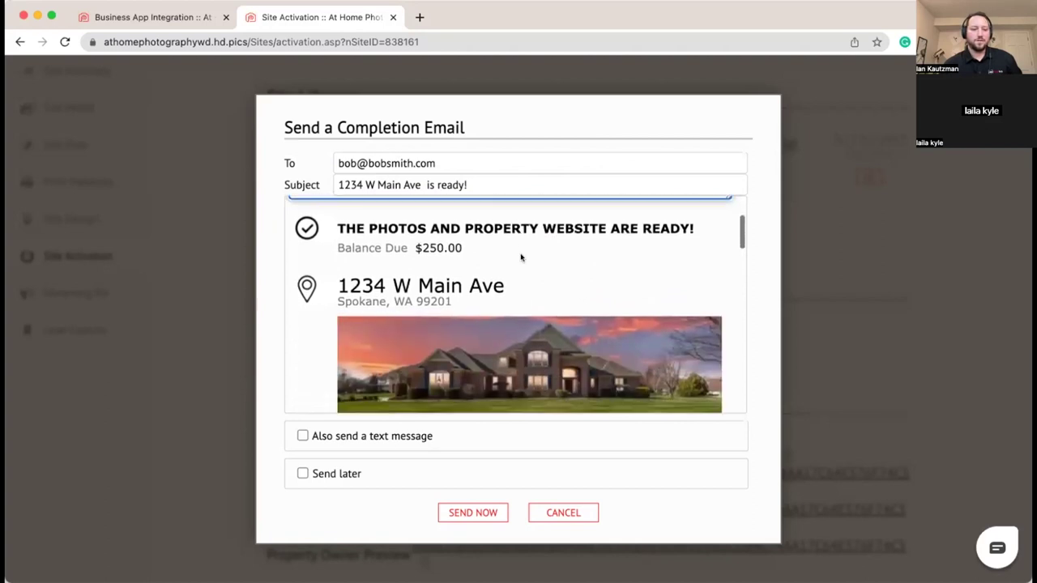
{"action": "scroll", "coordinate": [451, 290], "scroll_direction": "down", "scroll_amount": 7}
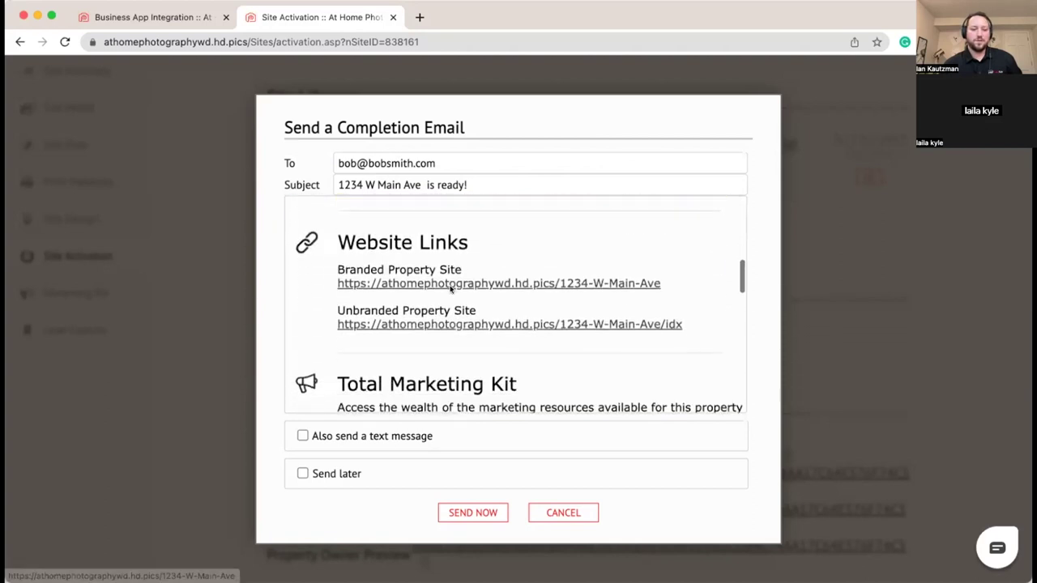
{"action": "scroll", "coordinate": [455, 297], "scroll_direction": "down", "scroll_amount": 1}
{"action": "scroll", "coordinate": [454, 297], "scroll_direction": "up", "scroll_amount": 3}
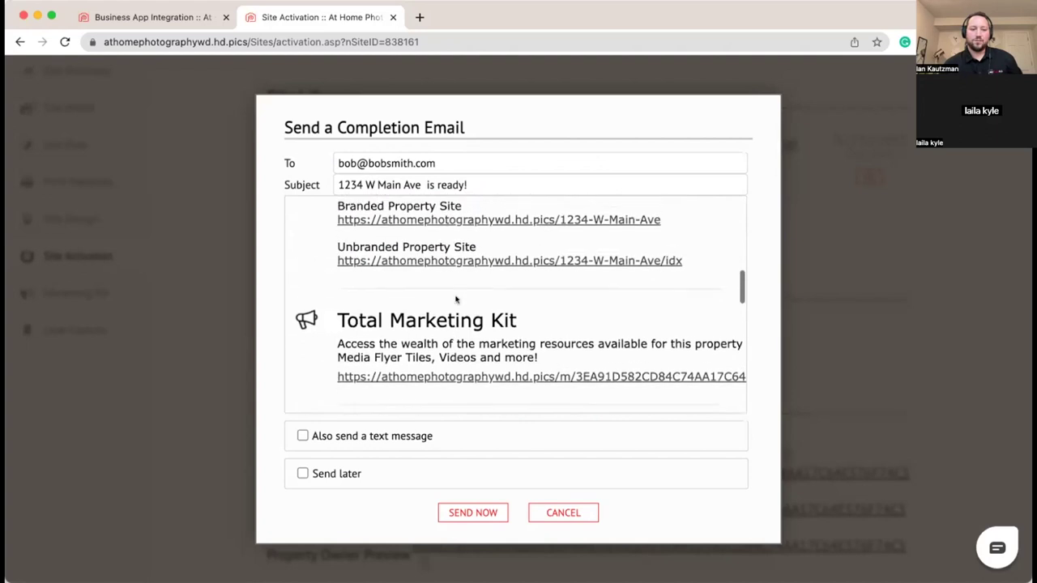
{"action": "scroll", "coordinate": [422, 280], "scroll_direction": "down", "scroll_amount": 4}
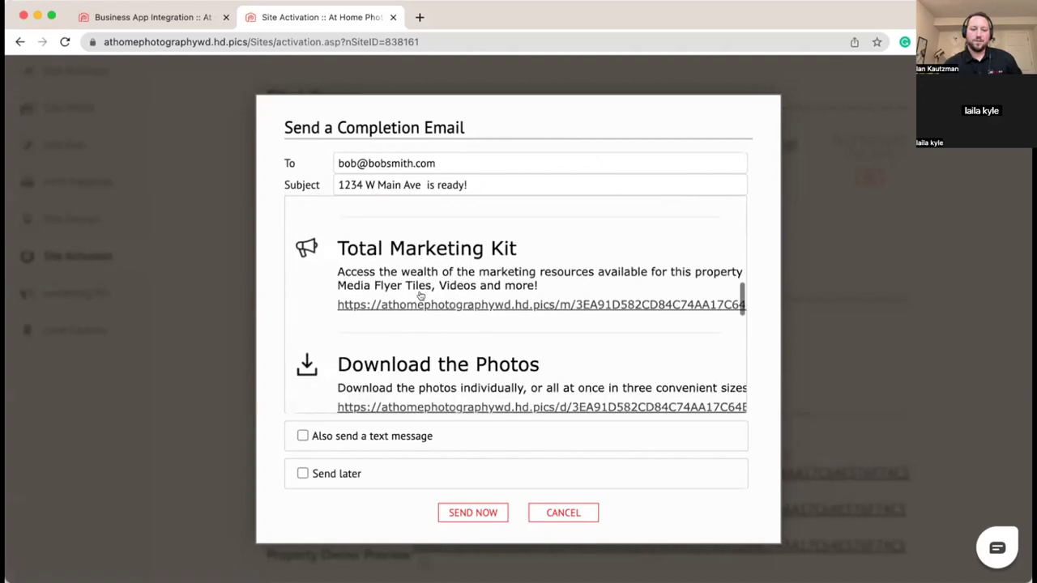
{"action": "scroll", "coordinate": [527, 308], "scroll_direction": "down", "scroll_amount": 1}
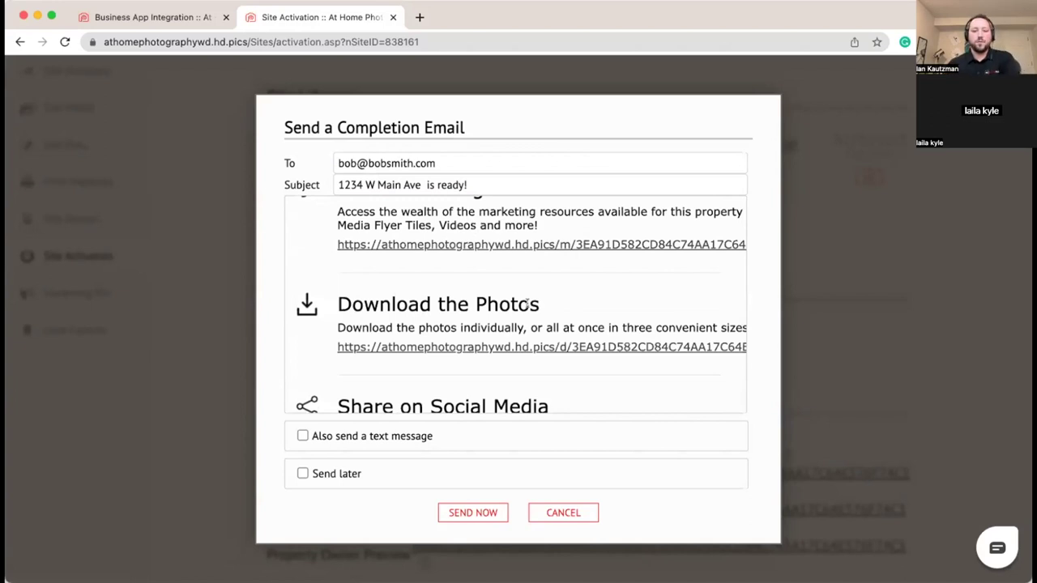
{"action": "scroll", "coordinate": [524, 308], "scroll_direction": "up", "scroll_amount": 1}
{"action": "scroll", "coordinate": [711, 290], "scroll_direction": "right", "scroll_amount": 2}
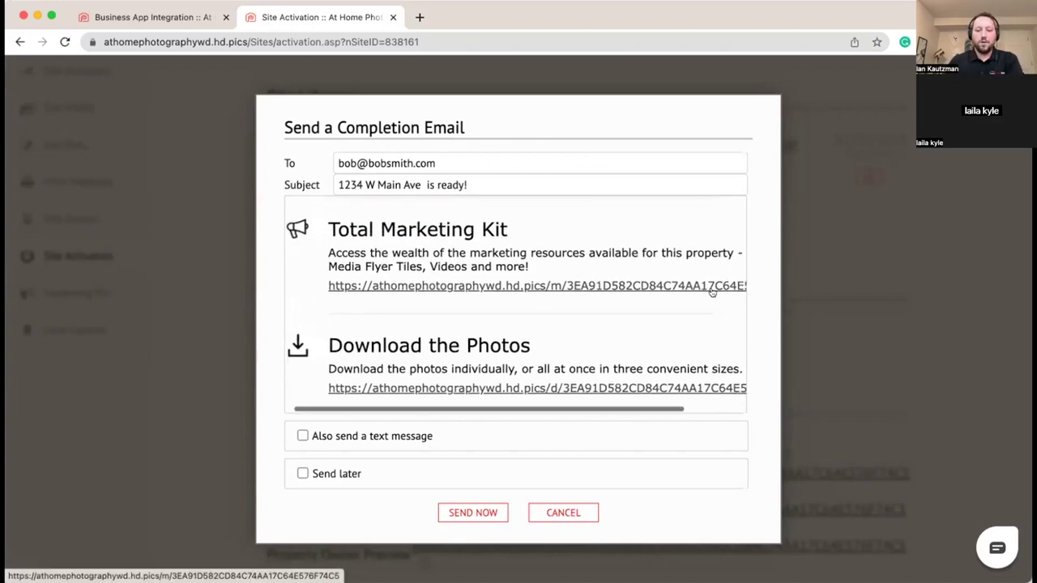
{"action": "scroll", "coordinate": [709, 290], "scroll_direction": "right", "scroll_amount": 1}
{"action": "scroll", "coordinate": [709, 289], "scroll_direction": "left", "scroll_amount": 3}
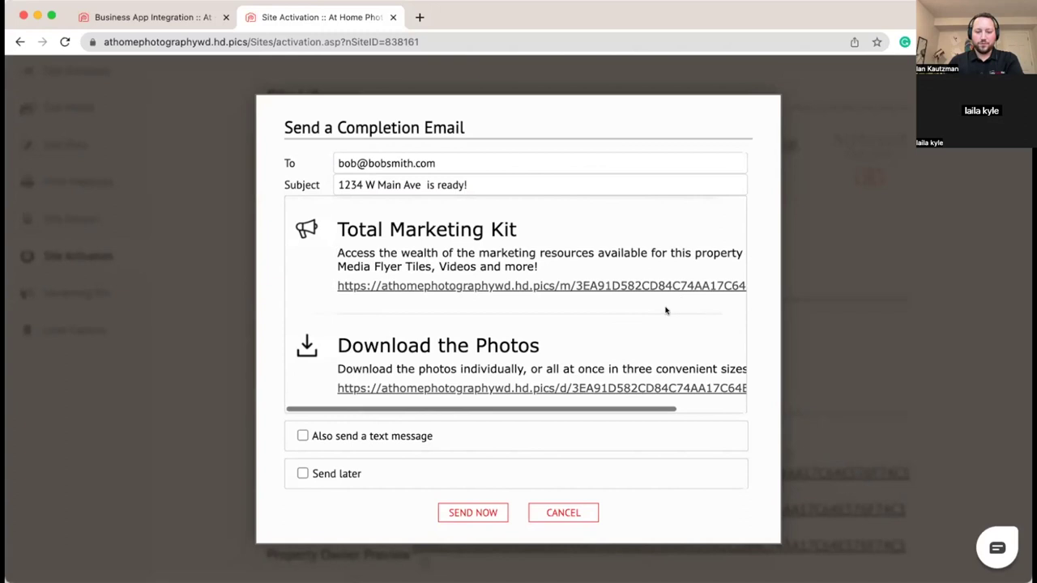
{"action": "scroll", "coordinate": [635, 329], "scroll_direction": "down", "scroll_amount": 1}
{"action": "scroll", "coordinate": [636, 329], "scroll_direction": "down", "scroll_amount": 1}
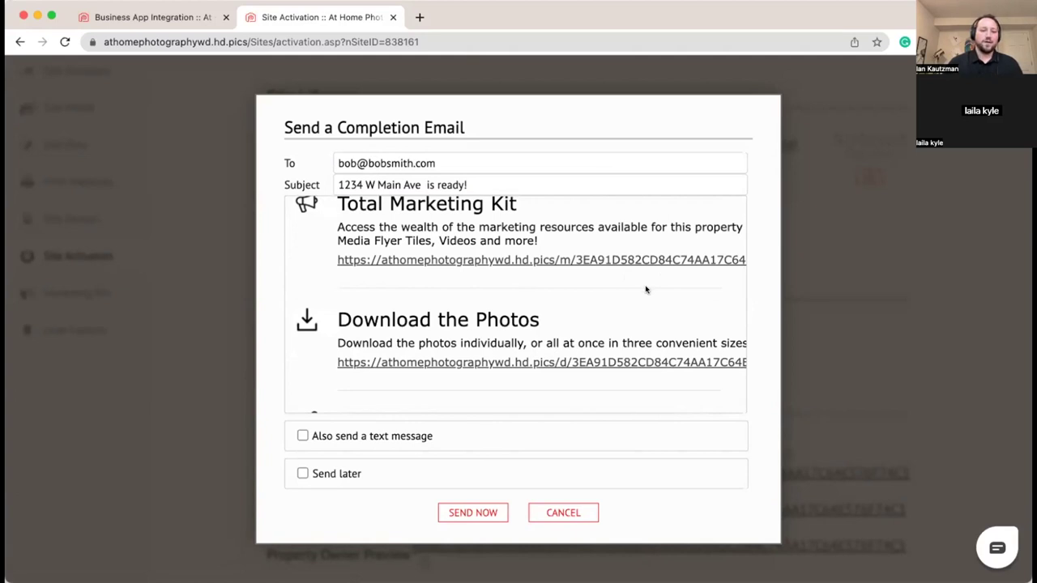
{"action": "scroll", "coordinate": [602, 315], "scroll_direction": "down", "scroll_amount": 1}
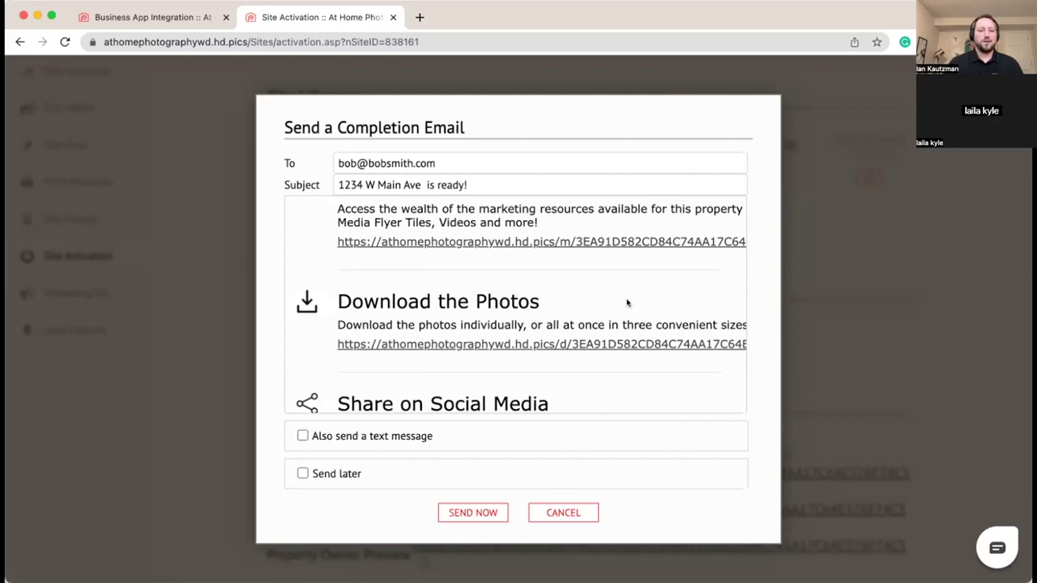
{"action": "scroll", "coordinate": [628, 303], "scroll_direction": "down", "scroll_amount": 2}
{"action": "scroll", "coordinate": [631, 308], "scroll_direction": "down", "scroll_amount": 2}
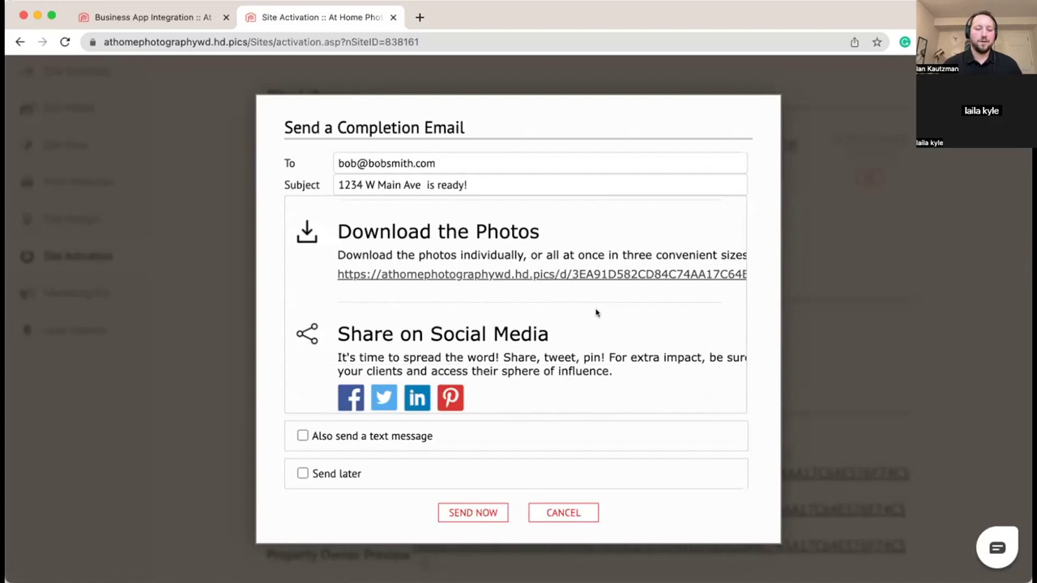
{"action": "scroll", "coordinate": [597, 310], "scroll_direction": "up", "scroll_amount": 1}
{"action": "scroll", "coordinate": [599, 332], "scroll_direction": "down", "scroll_amount": 2}
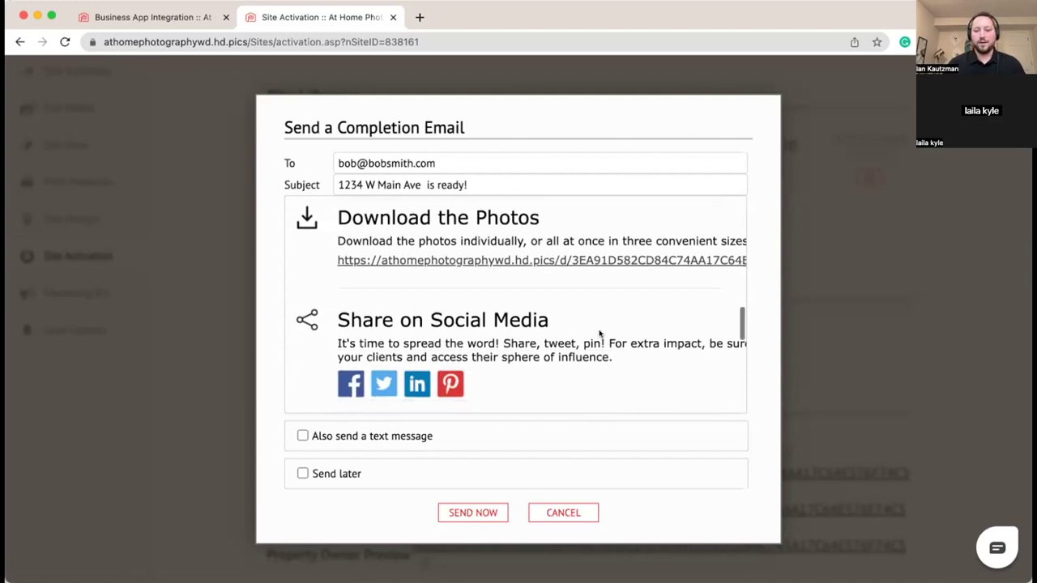
{"action": "scroll", "coordinate": [600, 332], "scroll_direction": "down", "scroll_amount": 2}
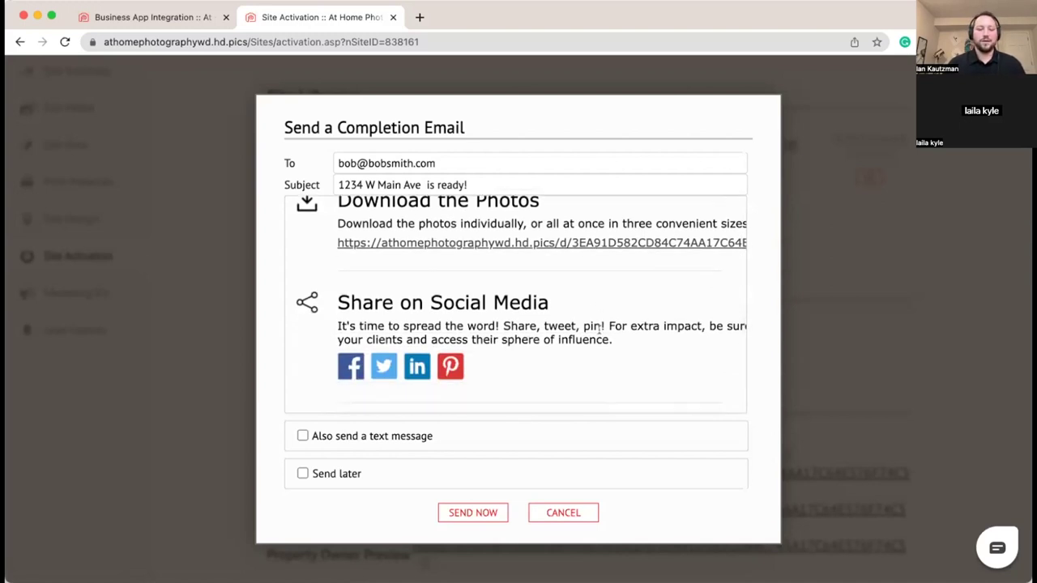
{"action": "scroll", "coordinate": [670, 341], "scroll_direction": "down", "scroll_amount": 5}
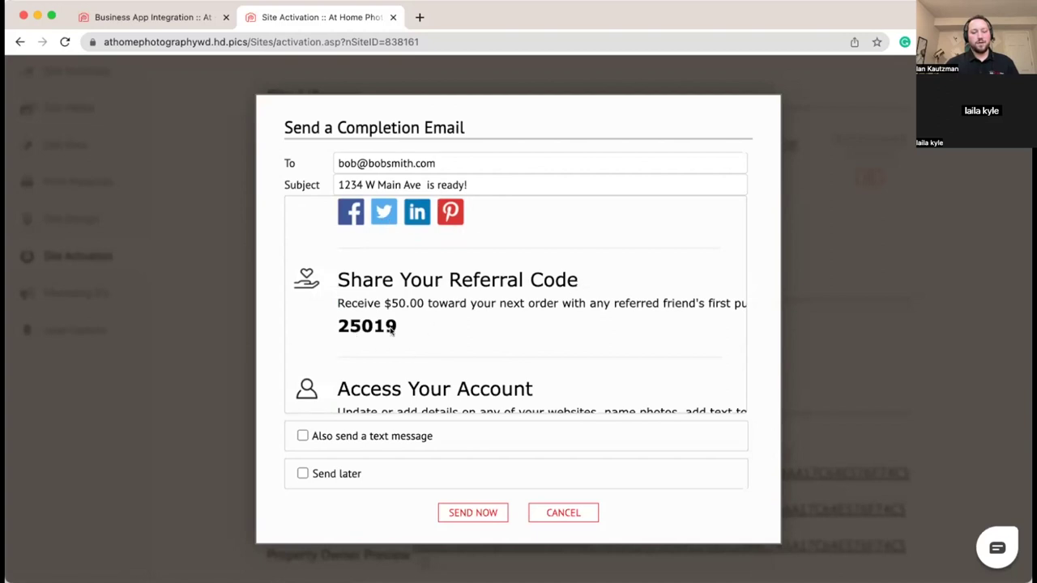
{"action": "scroll", "coordinate": [409, 329], "scroll_direction": "down", "scroll_amount": 1}
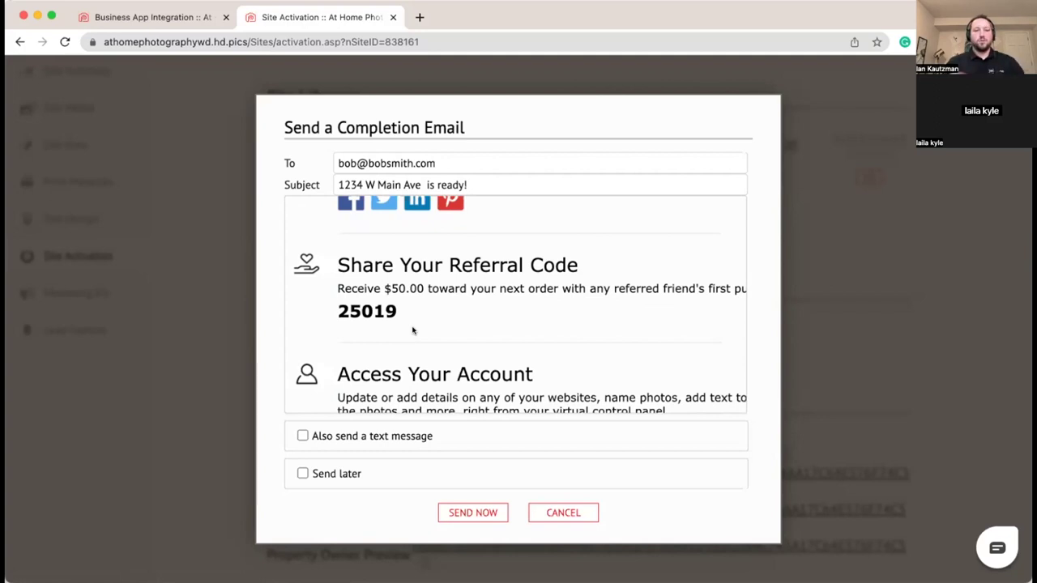
{"action": "scroll", "coordinate": [409, 332], "scroll_direction": "down", "scroll_amount": 2}
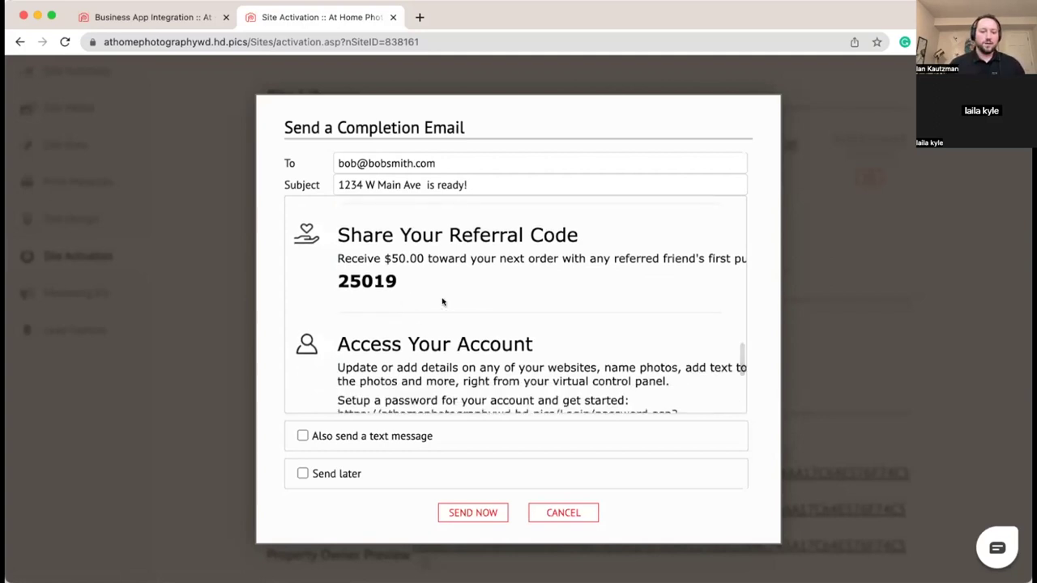
{"action": "scroll", "coordinate": [443, 302], "scroll_direction": "down", "scroll_amount": 2}
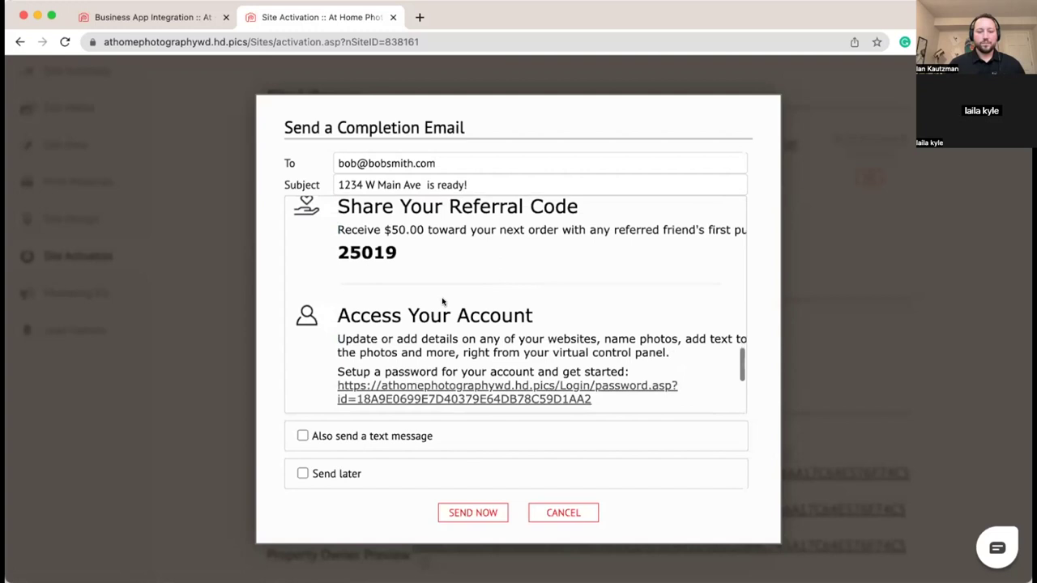
{"action": "scroll", "coordinate": [444, 302], "scroll_direction": "down", "scroll_amount": 5}
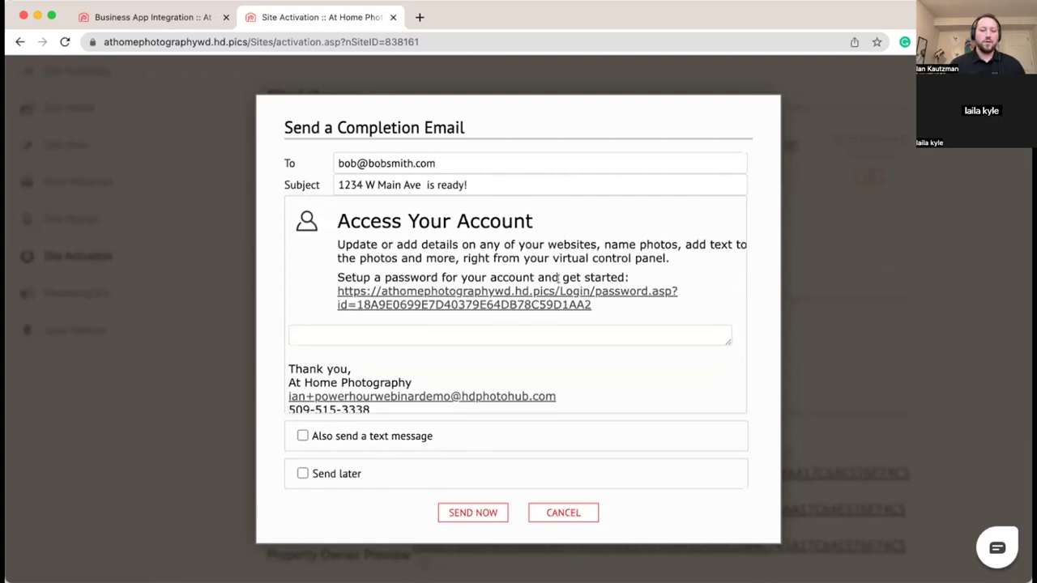
{"action": "scroll", "coordinate": [611, 277], "scroll_direction": "down", "scroll_amount": 1}
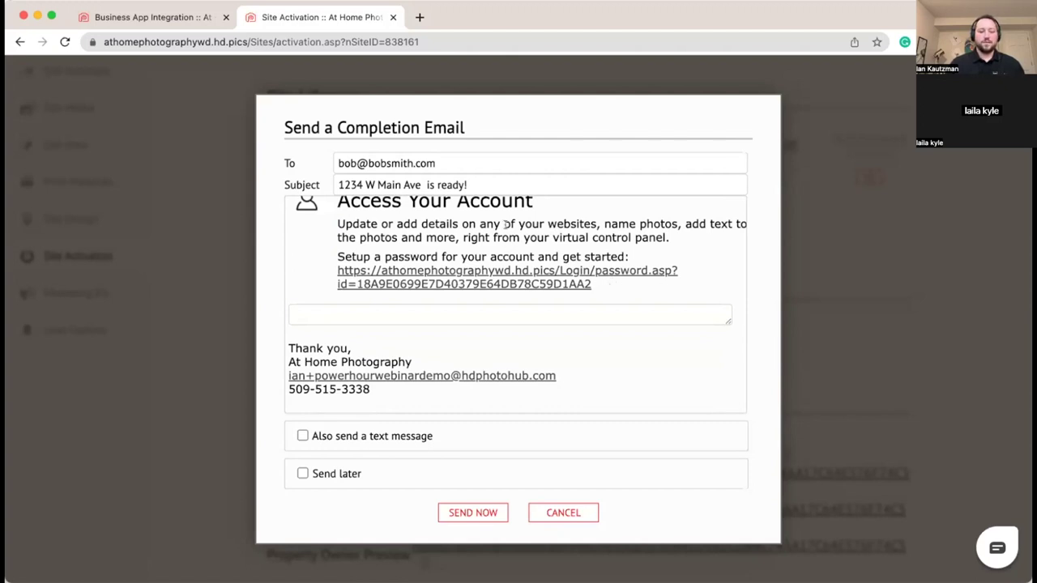
{"action": "scroll", "coordinate": [493, 244], "scroll_direction": "up", "scroll_amount": 1}
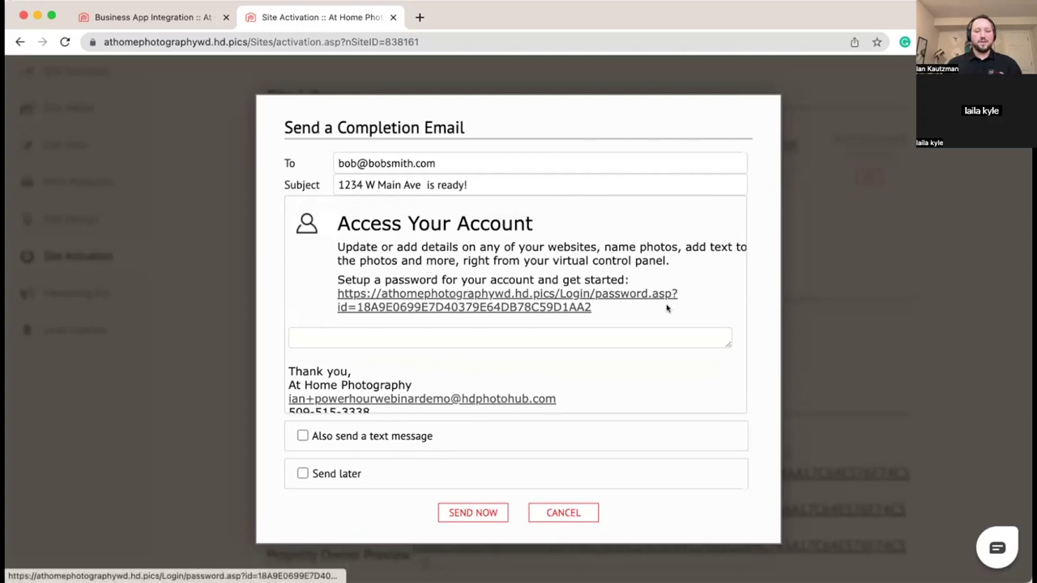
{"action": "scroll", "coordinate": [669, 312], "scroll_direction": "down", "scroll_amount": 1}
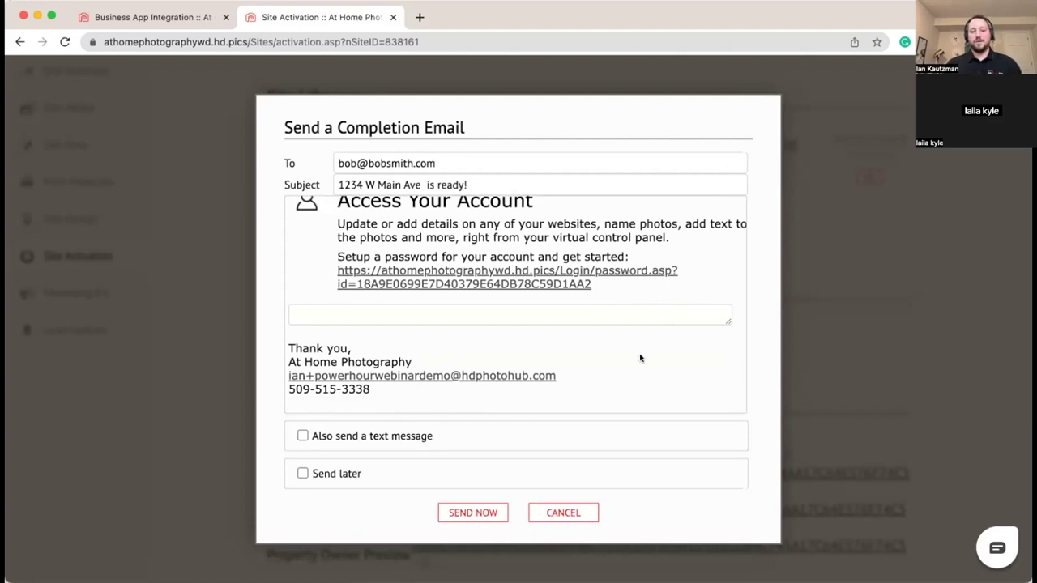
Step: Add a text message and schedule the completion email for 1/17/2023 at 7:00 AM
{"action": "left_click", "coordinate": [372, 436]}
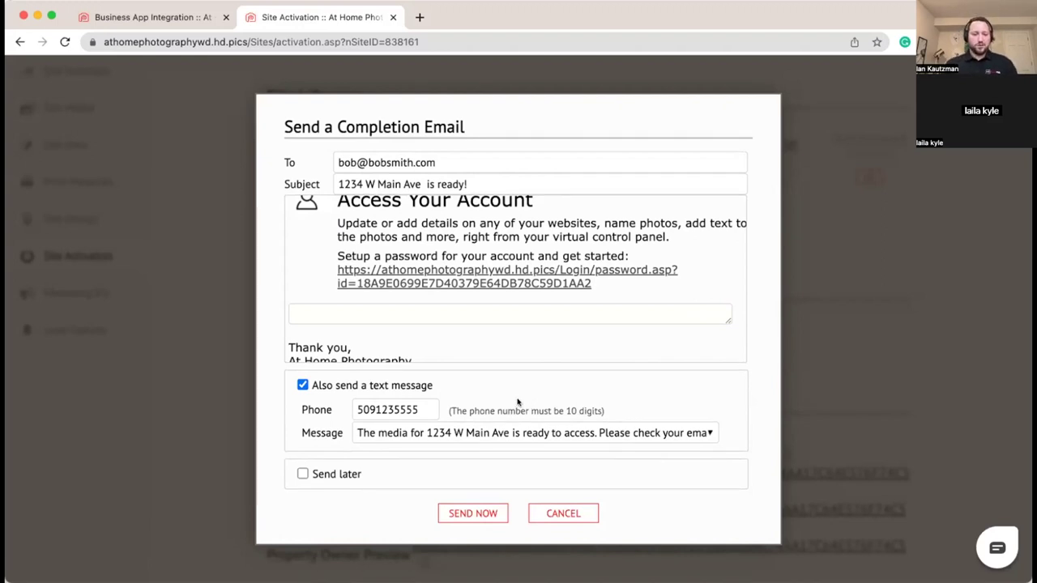
{"action": "left_click", "coordinate": [303, 474]}
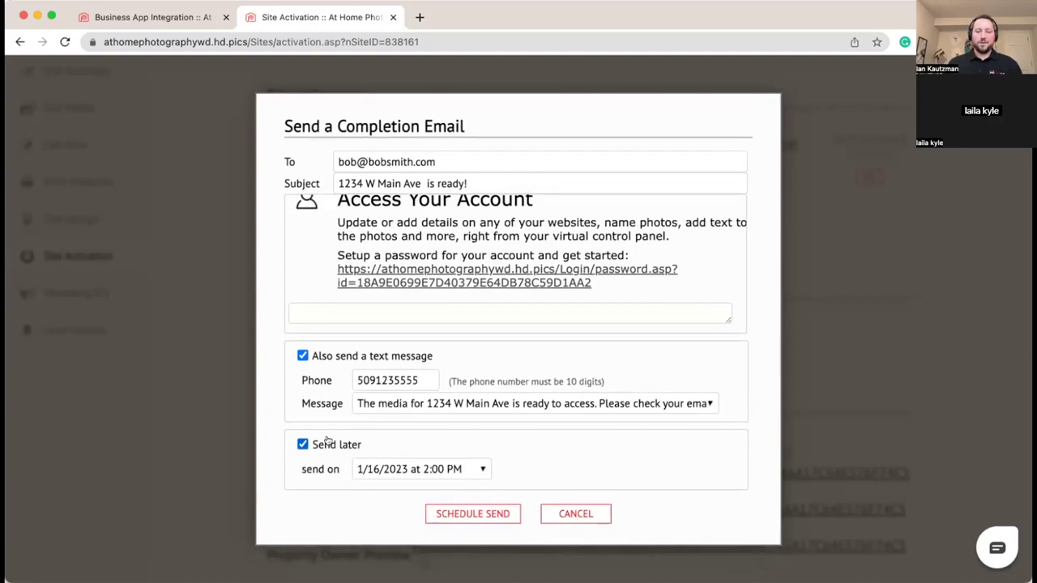
{"action": "left_click", "coordinate": [449, 470]}
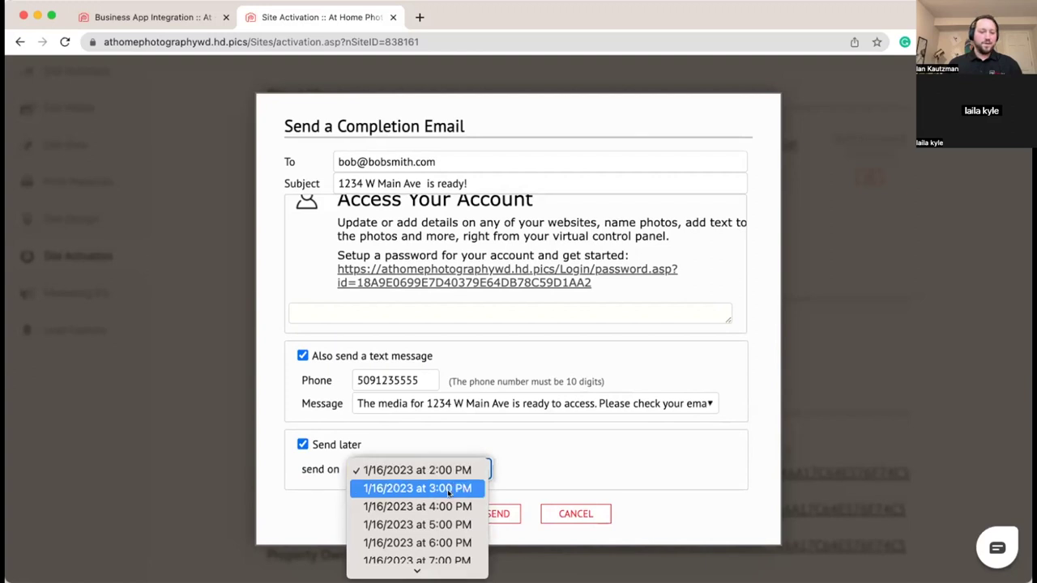
{"action": "scroll", "coordinate": [449, 491], "scroll_direction": "down", "scroll_amount": 2}
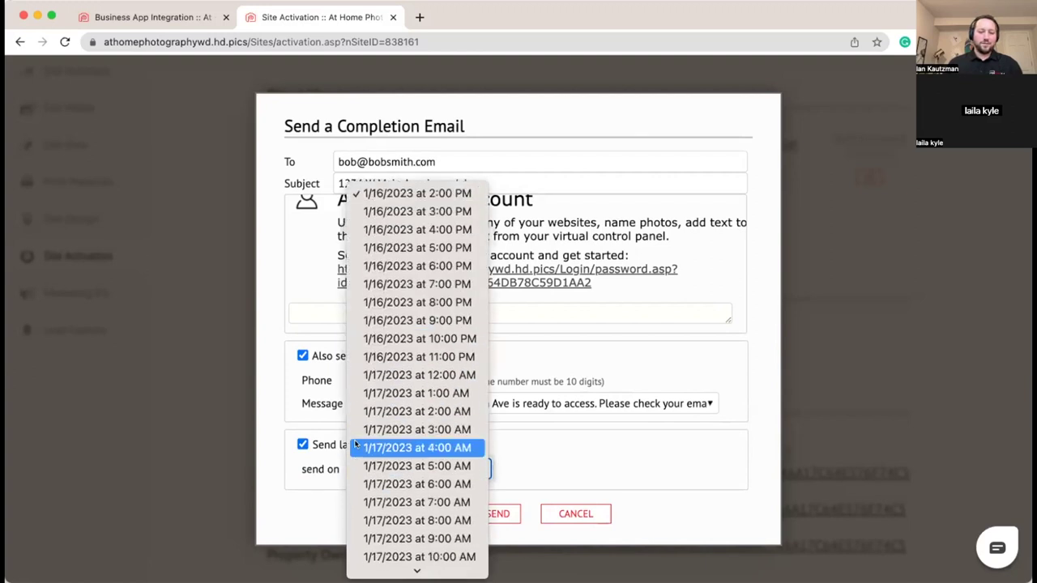
{"action": "left_click", "coordinate": [392, 503]}
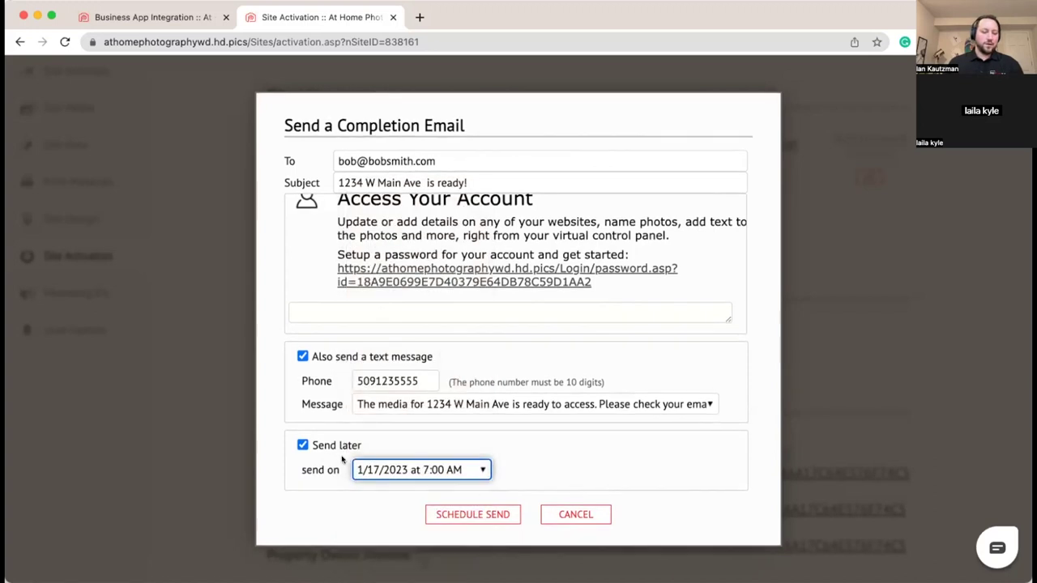
Step: Revert to immediate sending without the text message, then cancel the completion email
{"action": "left_click", "coordinate": [303, 445]}
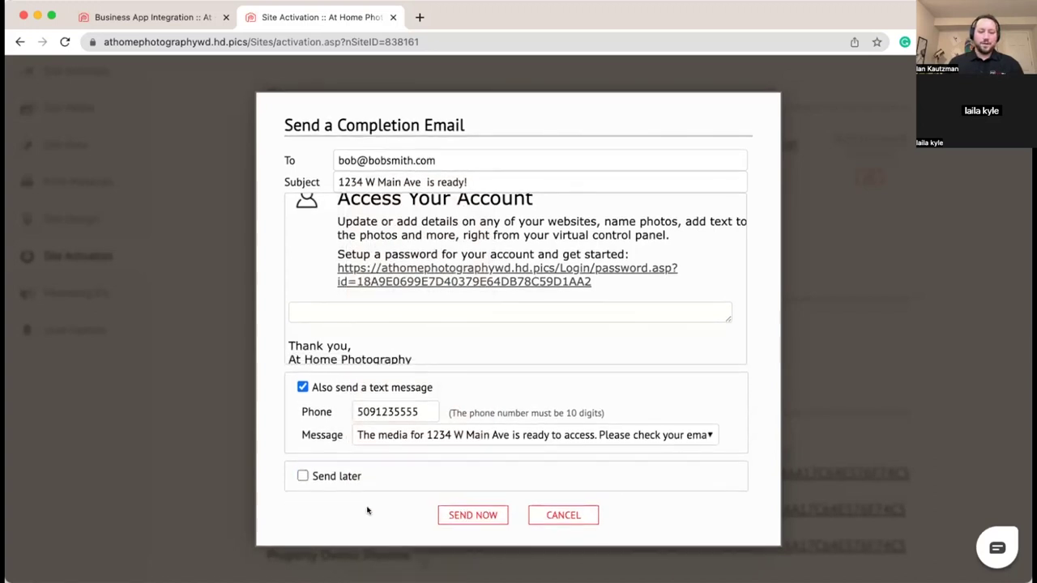
{"action": "left_click", "coordinate": [303, 388]}
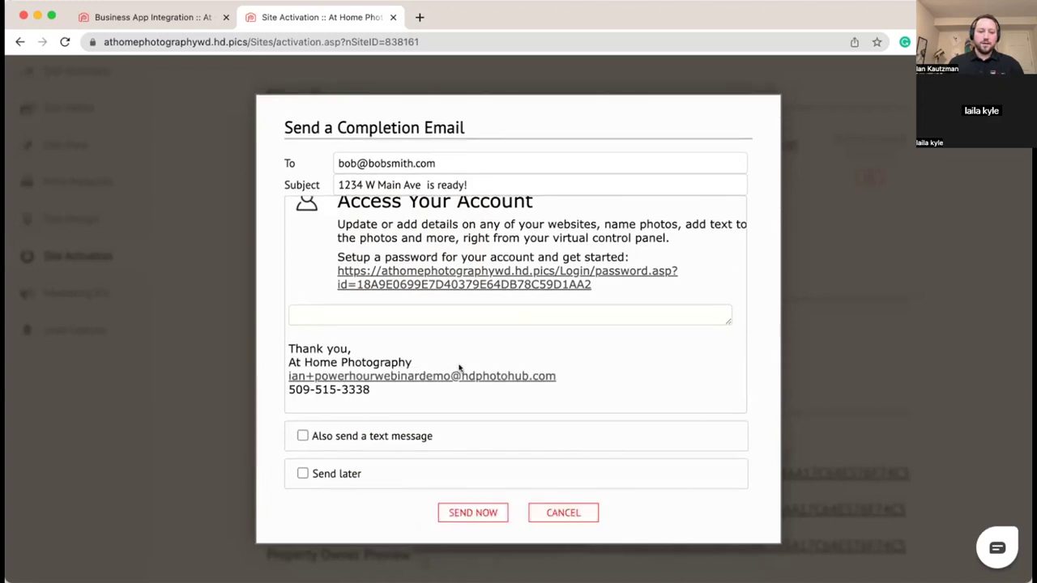
{"action": "scroll", "coordinate": [460, 369], "scroll_direction": "down", "scroll_amount": 5}
{"action": "scroll", "coordinate": [460, 368], "scroll_direction": "up", "scroll_amount": 5}
{"action": "scroll", "coordinate": [458, 365], "scroll_direction": "down", "scroll_amount": 4}
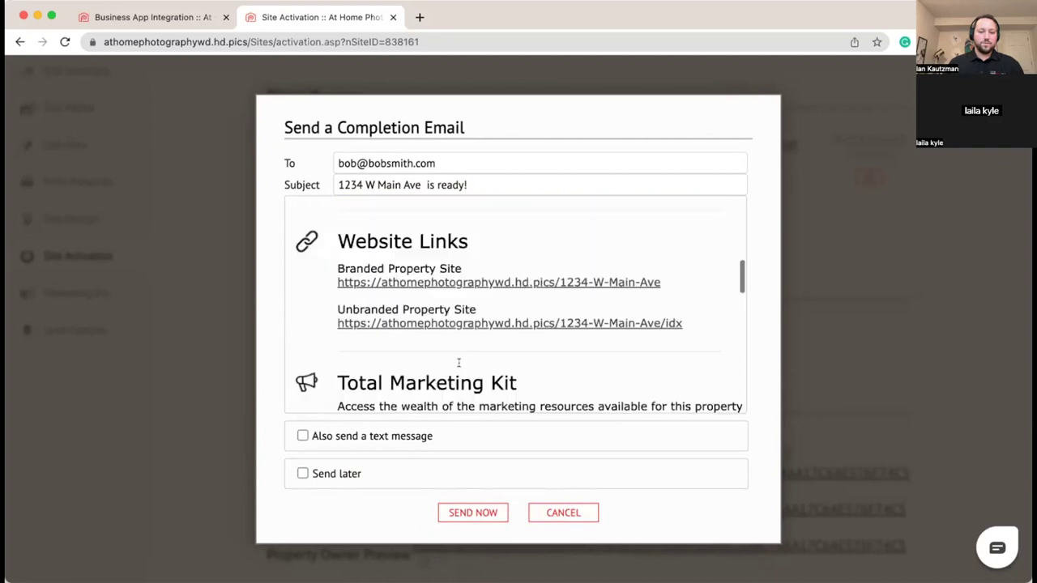
{"action": "left_click", "coordinate": [566, 514]}
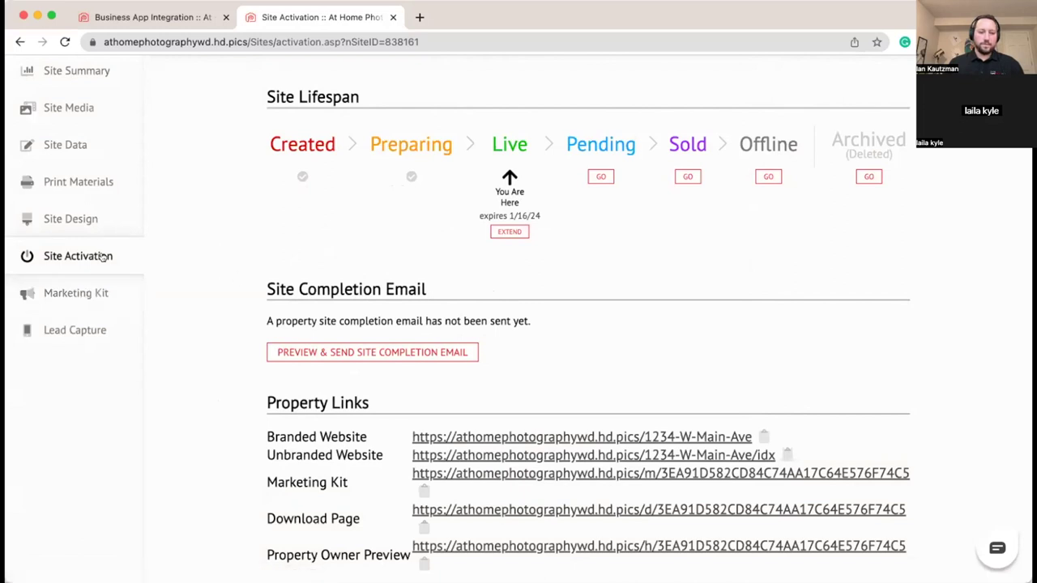
Step: Open the Total Marketing Kit and launch the Long Branded Link in a new tab
{"action": "left_click", "coordinate": [79, 293]}
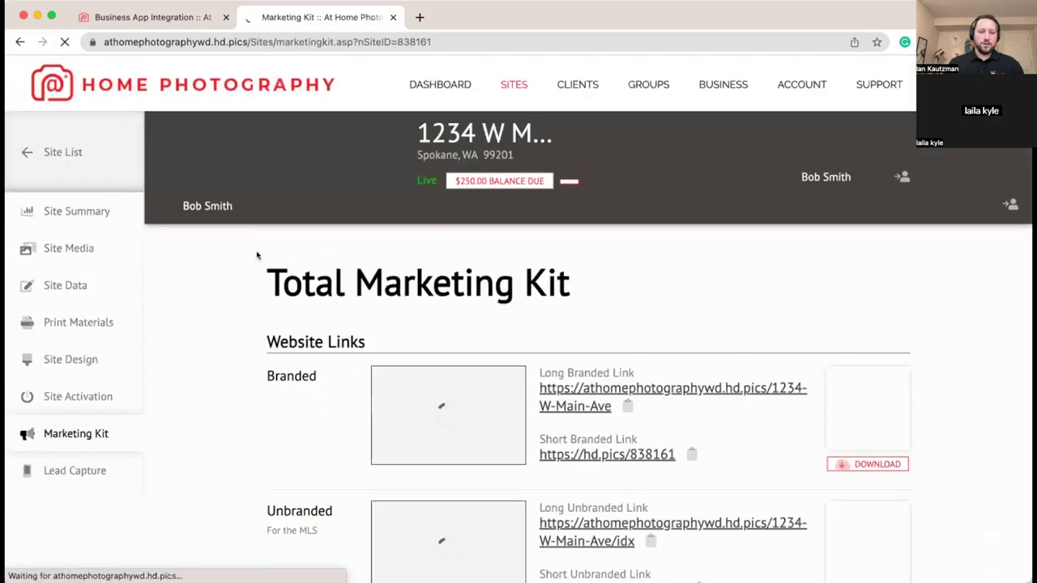
{"action": "scroll", "coordinate": [259, 260], "scroll_direction": "down", "scroll_amount": 2}
{"action": "scroll", "coordinate": [260, 261], "scroll_direction": "down", "scroll_amount": 3}
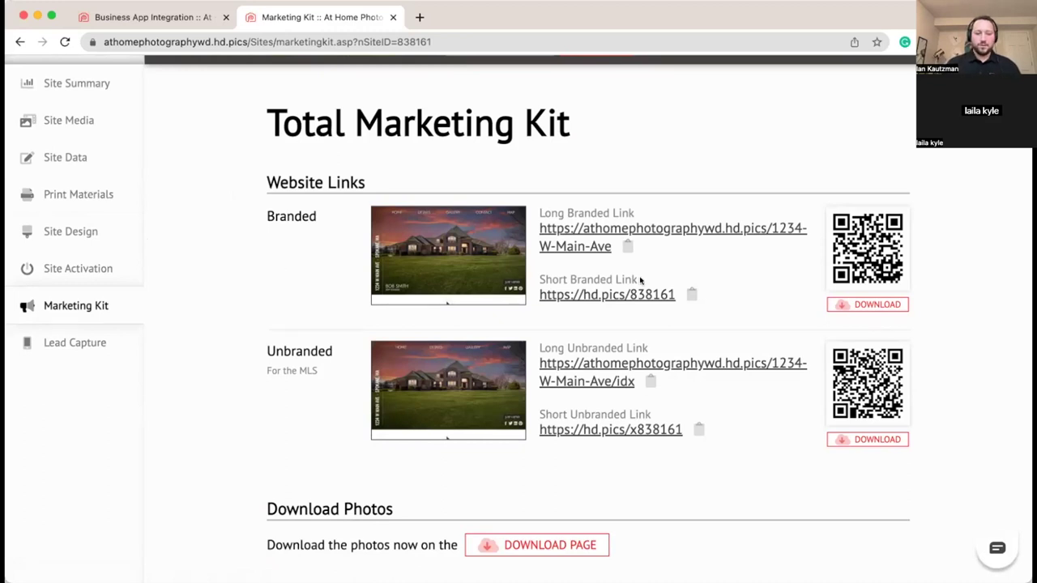
{"action": "scroll", "coordinate": [475, 248], "scroll_direction": "down", "scroll_amount": 1}
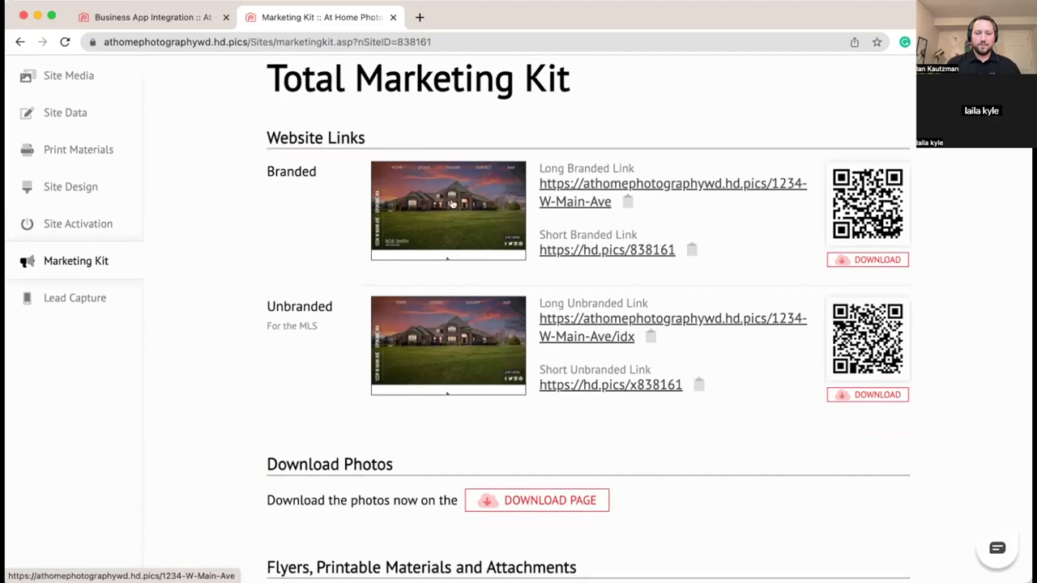
{"action": "left_click", "coordinate": [579, 202]}
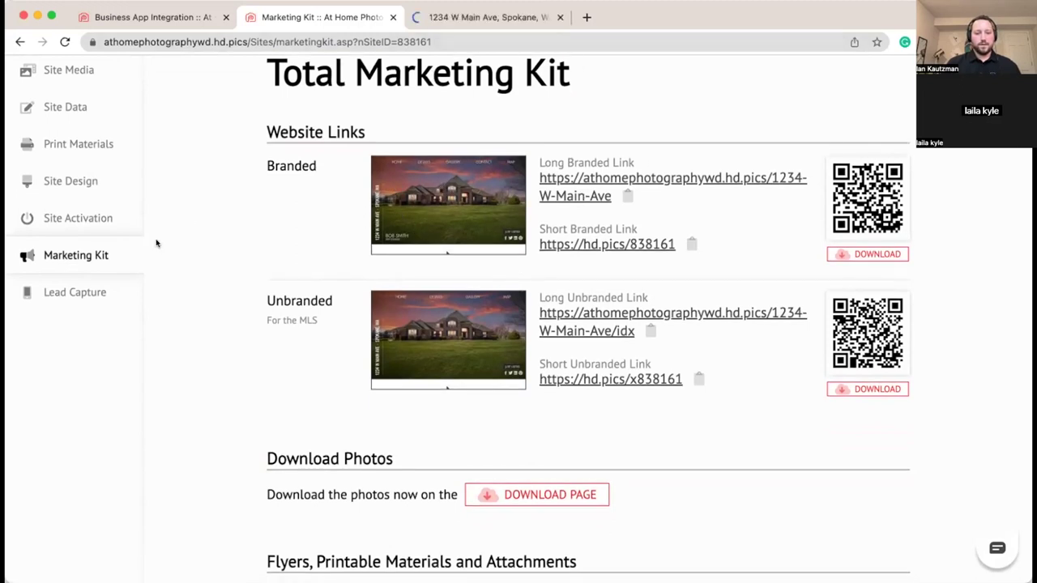
{"action": "scroll", "coordinate": [155, 241], "scroll_direction": "down", "scroll_amount": 2}
{"action": "left_click", "coordinate": [457, 17]}
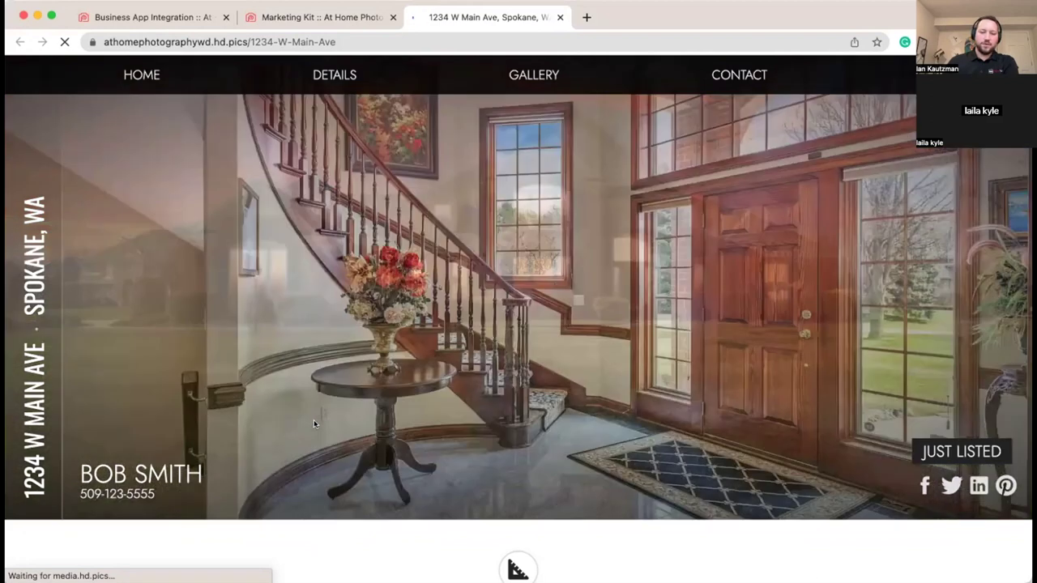
{"action": "scroll", "coordinate": [314, 423], "scroll_direction": "down", "scroll_amount": 1}
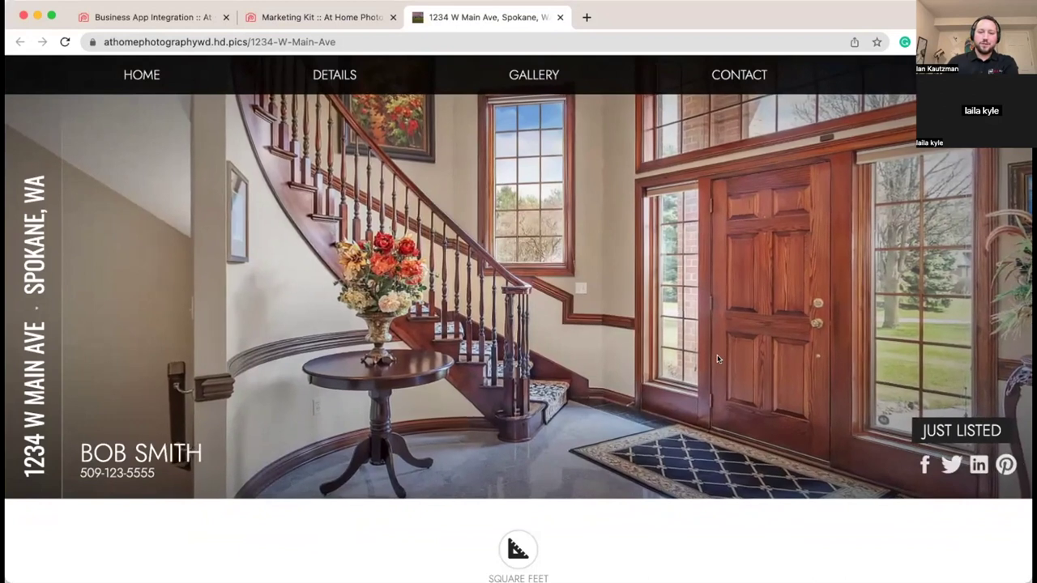
{"action": "scroll", "coordinate": [724, 343], "scroll_direction": "down", "scroll_amount": 5}
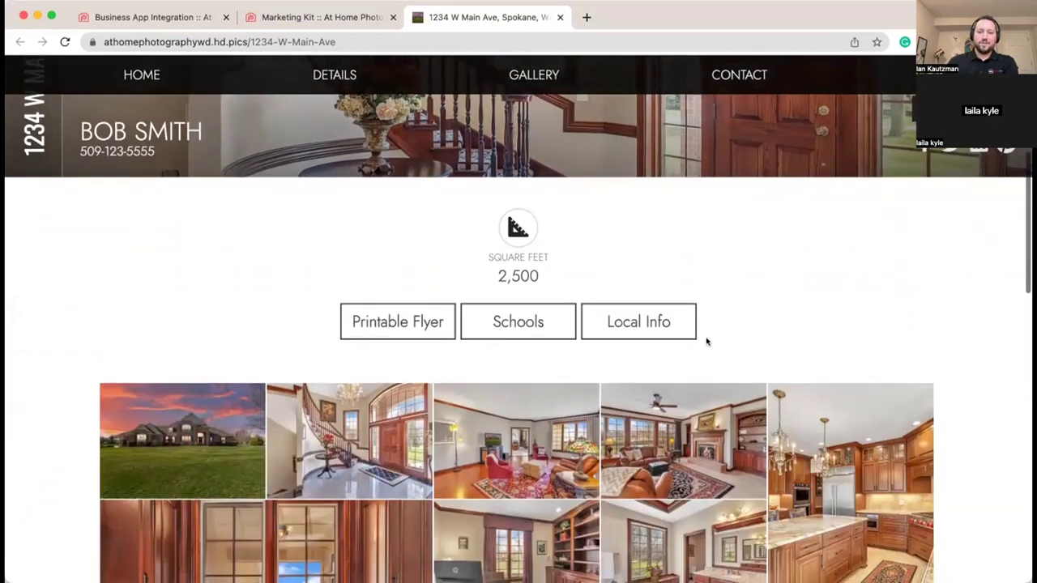
{"action": "scroll", "coordinate": [669, 329], "scroll_direction": "down", "scroll_amount": 3}
{"action": "scroll", "coordinate": [671, 323], "scroll_direction": "down", "scroll_amount": 5}
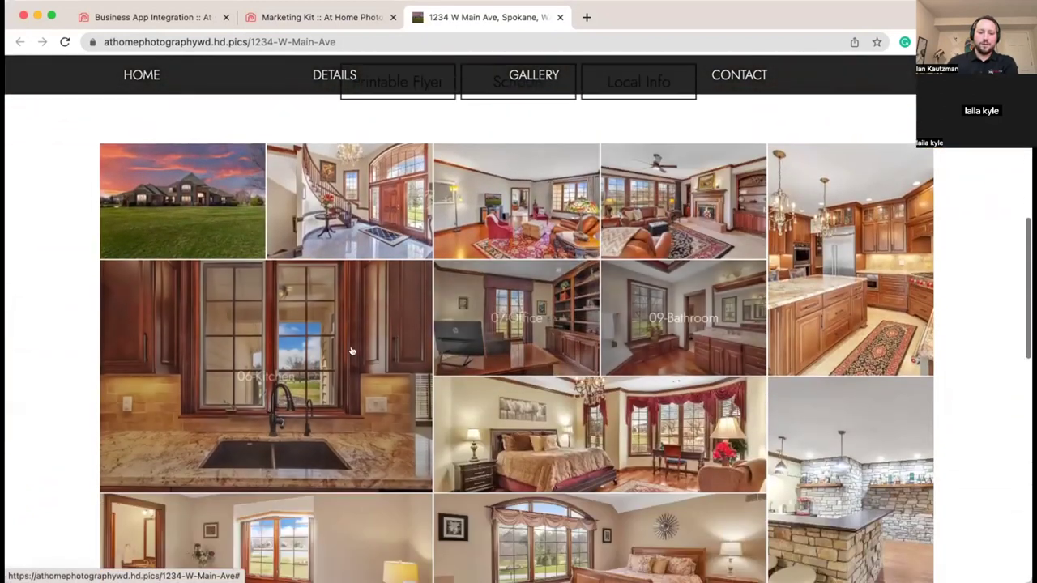
{"action": "scroll", "coordinate": [675, 335], "scroll_direction": "down", "scroll_amount": 6}
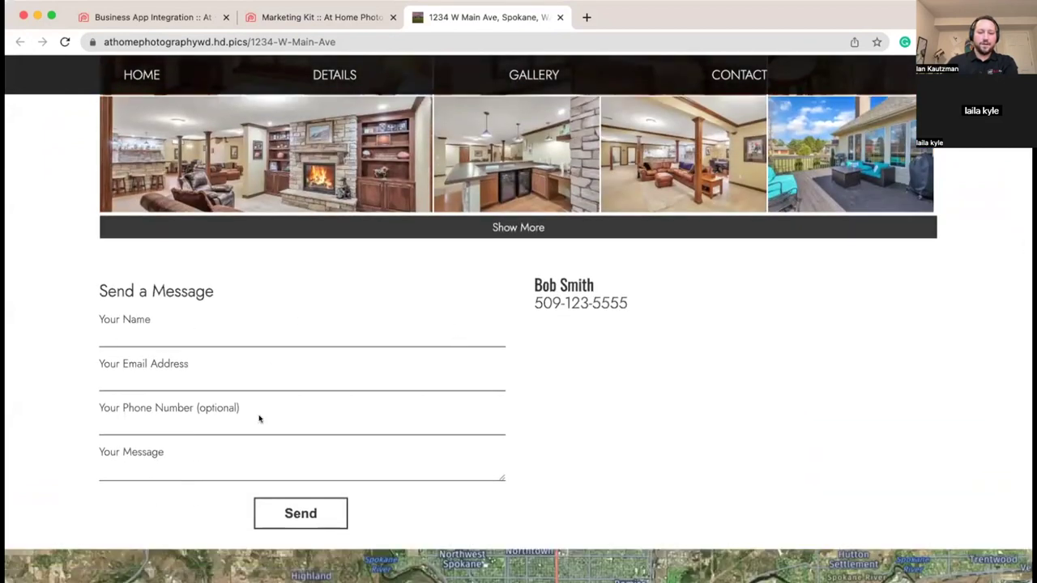
{"action": "scroll", "coordinate": [638, 400], "scroll_direction": "down", "scroll_amount": 2}
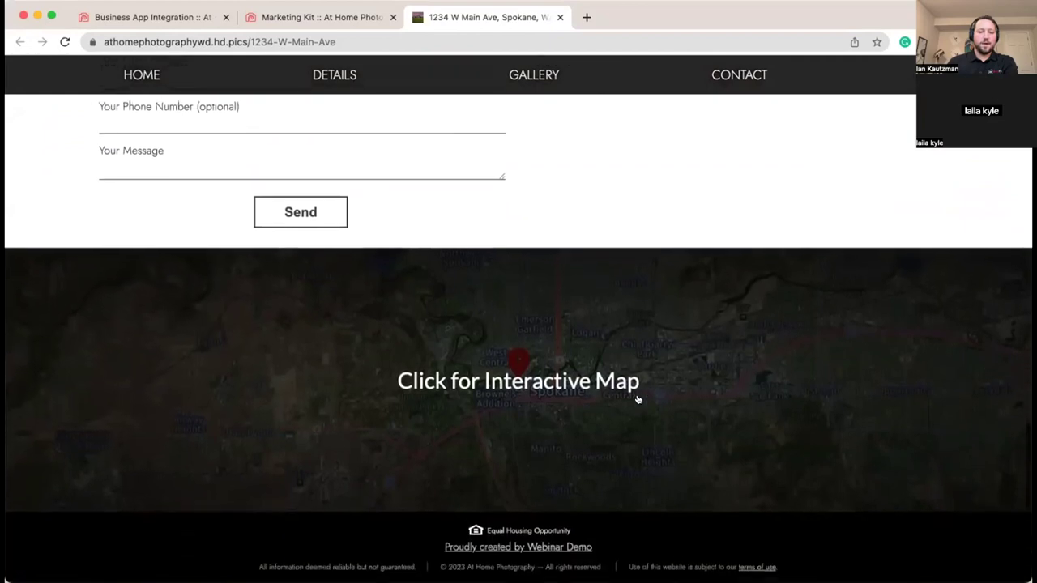
{"action": "scroll", "coordinate": [638, 400], "scroll_direction": "up", "scroll_amount": 5}
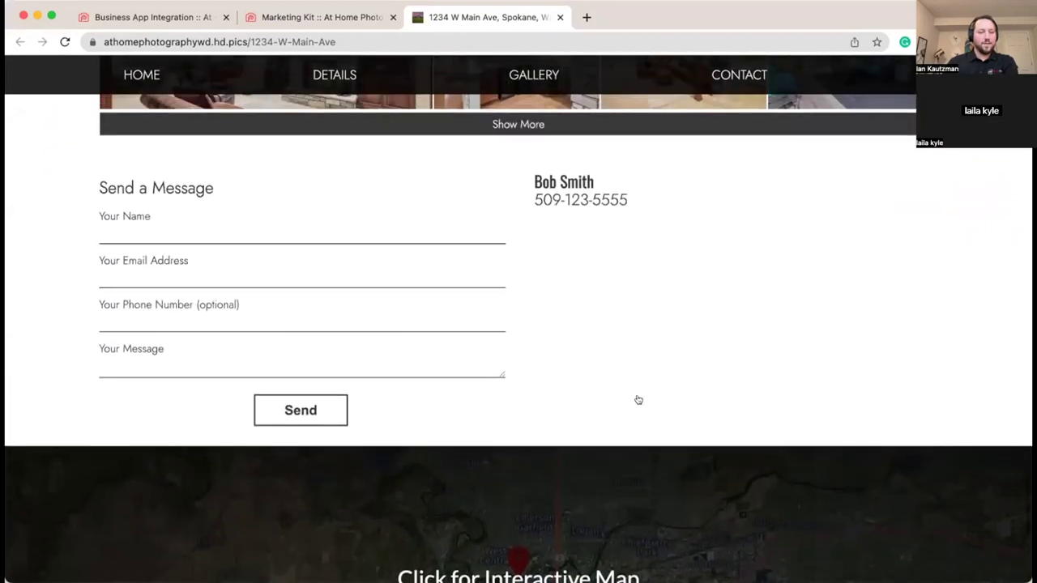
{"action": "scroll", "coordinate": [638, 399], "scroll_direction": "up", "scroll_amount": 15}
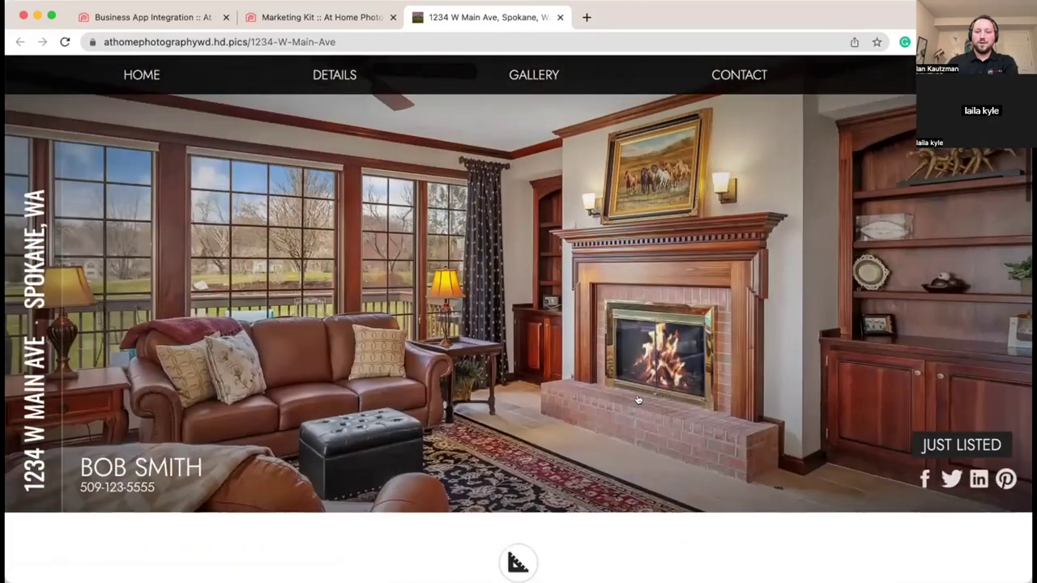
{"action": "scroll", "coordinate": [638, 400], "scroll_direction": "down", "scroll_amount": 5}
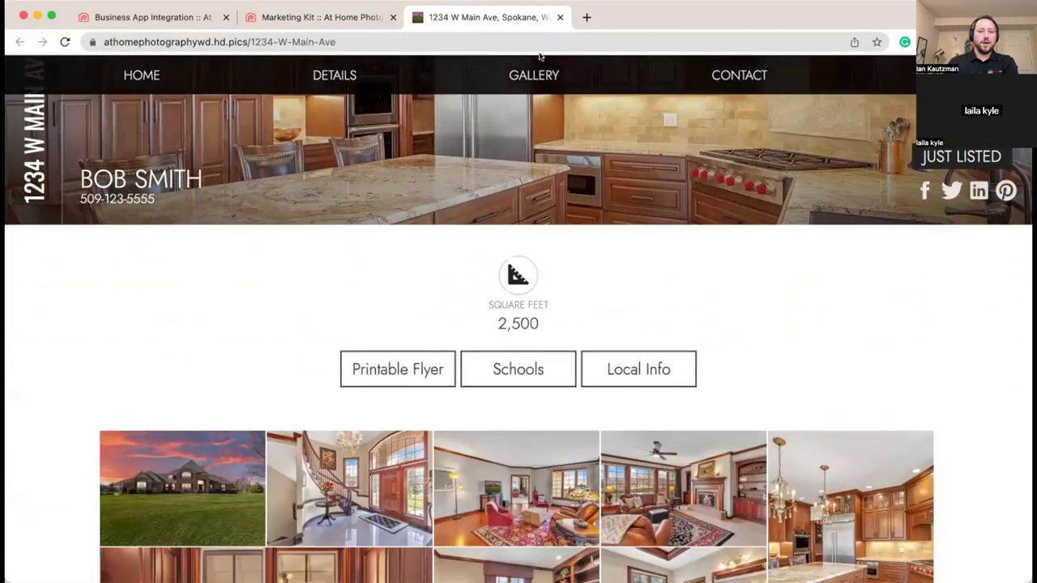
Step: Close the 1234 W Main Ave tab and scroll to the Social Media Flyer Tiles section
{"action": "left_click", "coordinate": [560, 17]}
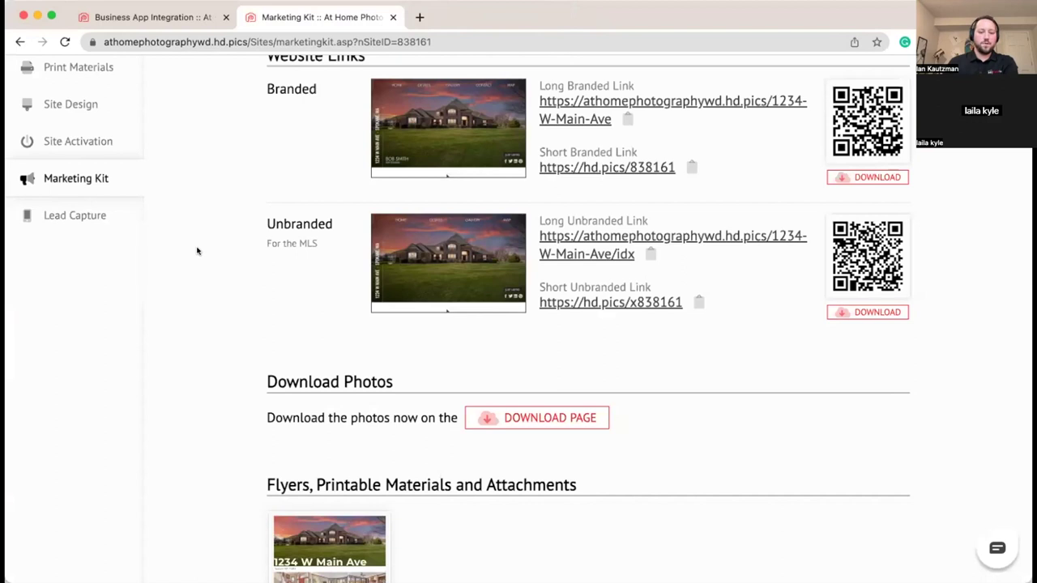
{"action": "scroll", "coordinate": [181, 247], "scroll_direction": "down", "scroll_amount": 3}
{"action": "scroll", "coordinate": [214, 248], "scroll_direction": "down", "scroll_amount": 4}
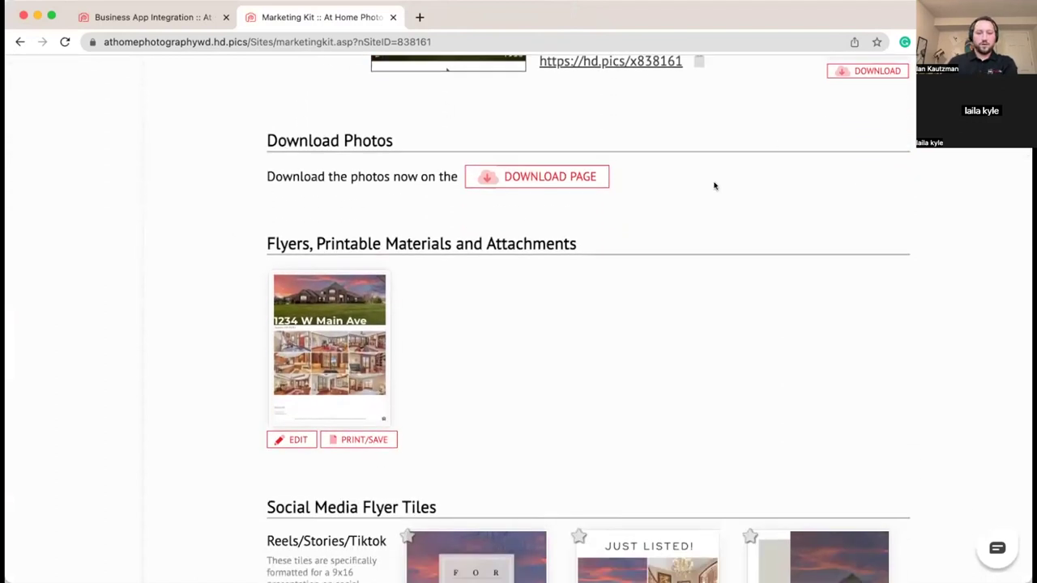
{"action": "scroll", "coordinate": [981, 208], "scroll_direction": "down", "scroll_amount": 1}
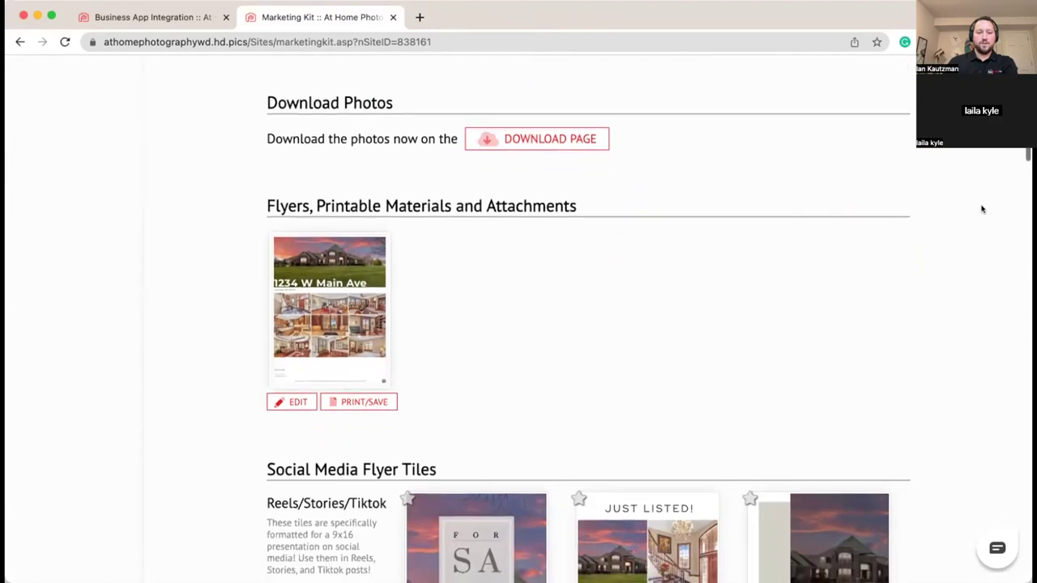
{"action": "scroll", "coordinate": [797, 213], "scroll_direction": "down", "scroll_amount": 4}
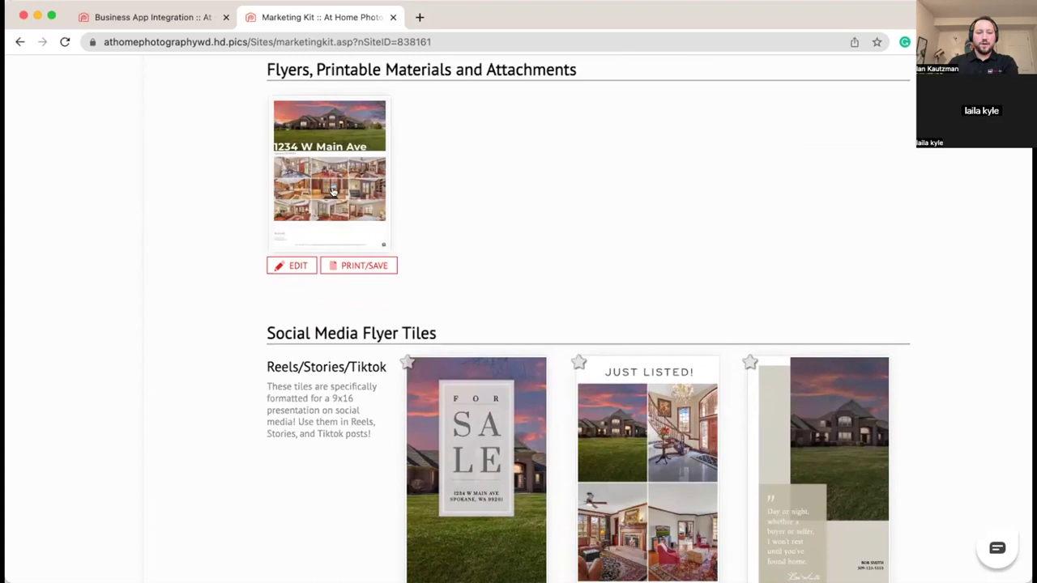
{"action": "scroll", "coordinate": [643, 197], "scroll_direction": "down", "scroll_amount": 7}
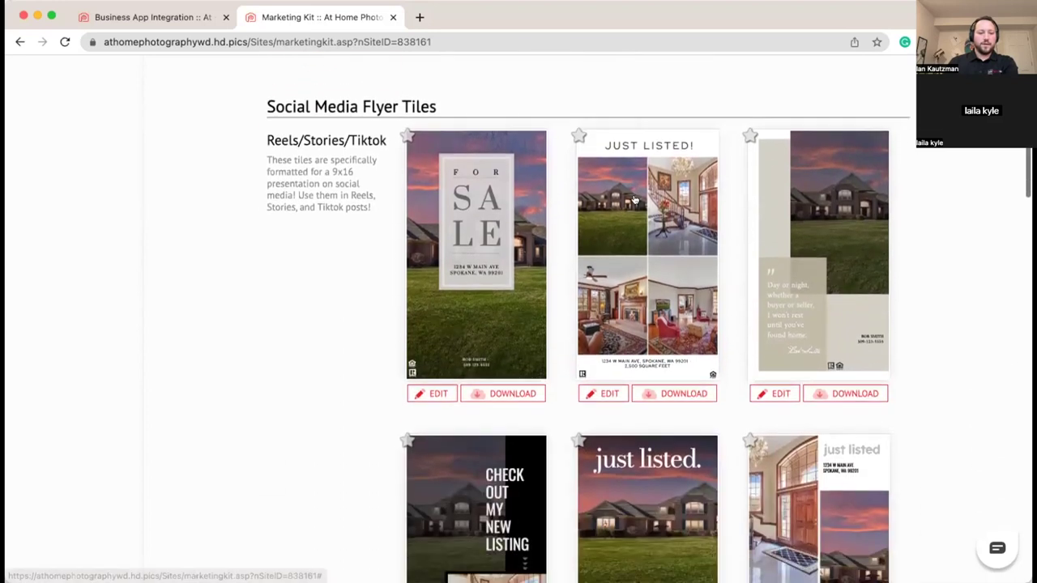
{"action": "scroll", "coordinate": [381, 242], "scroll_direction": "down", "scroll_amount": 1}
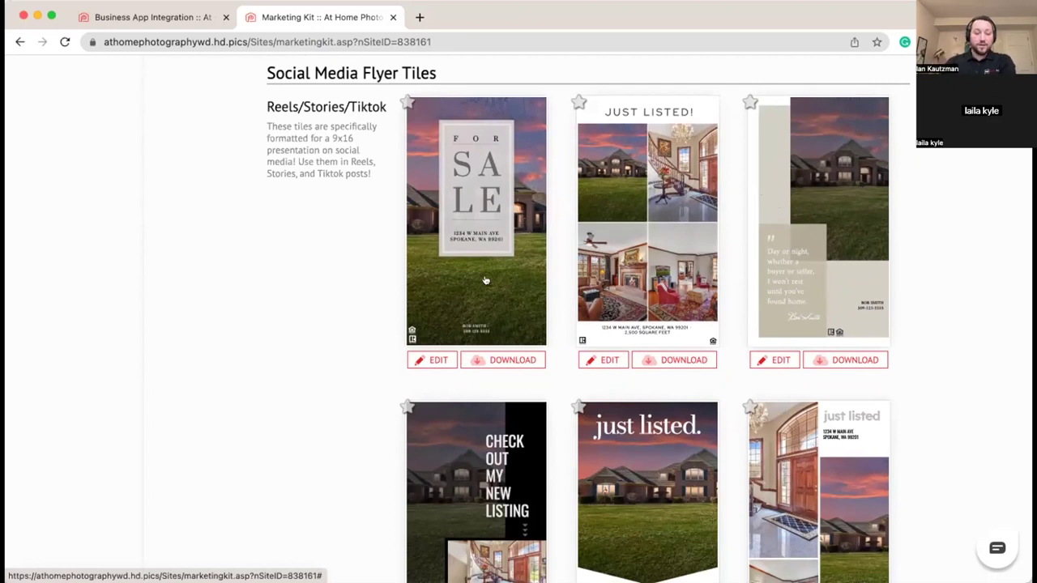
{"action": "scroll", "coordinate": [496, 290], "scroll_direction": "down", "scroll_amount": 4}
{"action": "scroll", "coordinate": [493, 300], "scroll_direction": "down", "scroll_amount": 1}
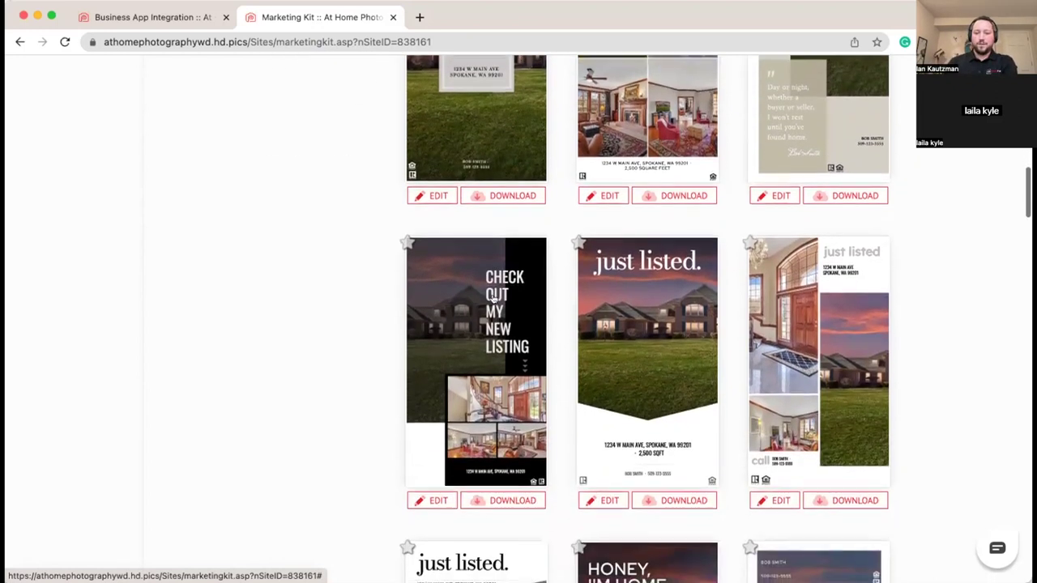
{"action": "scroll", "coordinate": [500, 298], "scroll_direction": "down", "scroll_amount": 2}
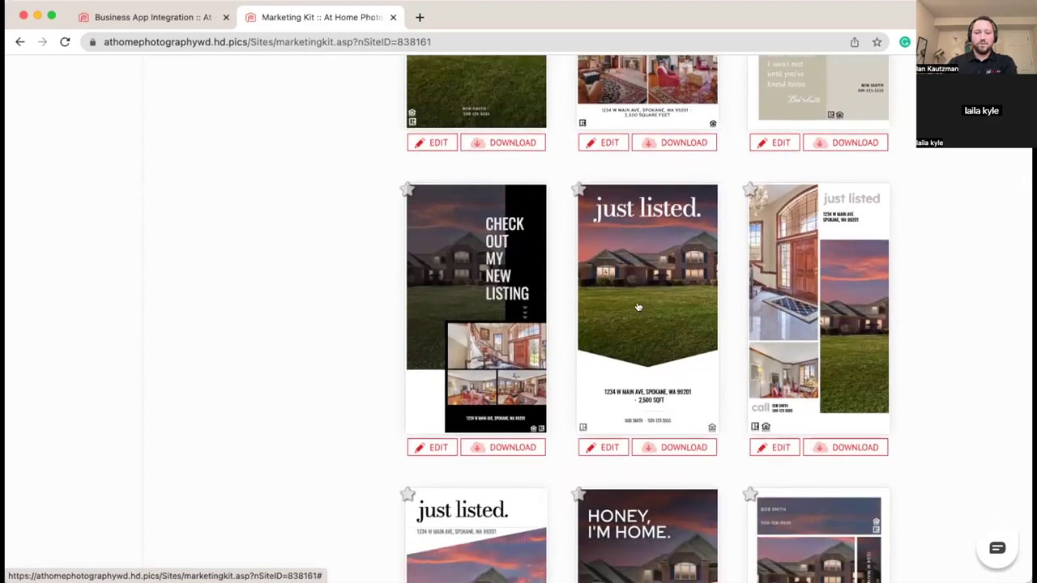
{"action": "scroll", "coordinate": [632, 308], "scroll_direction": "down", "scroll_amount": 1}
{"action": "scroll", "coordinate": [632, 308], "scroll_direction": "down", "scroll_amount": 8}
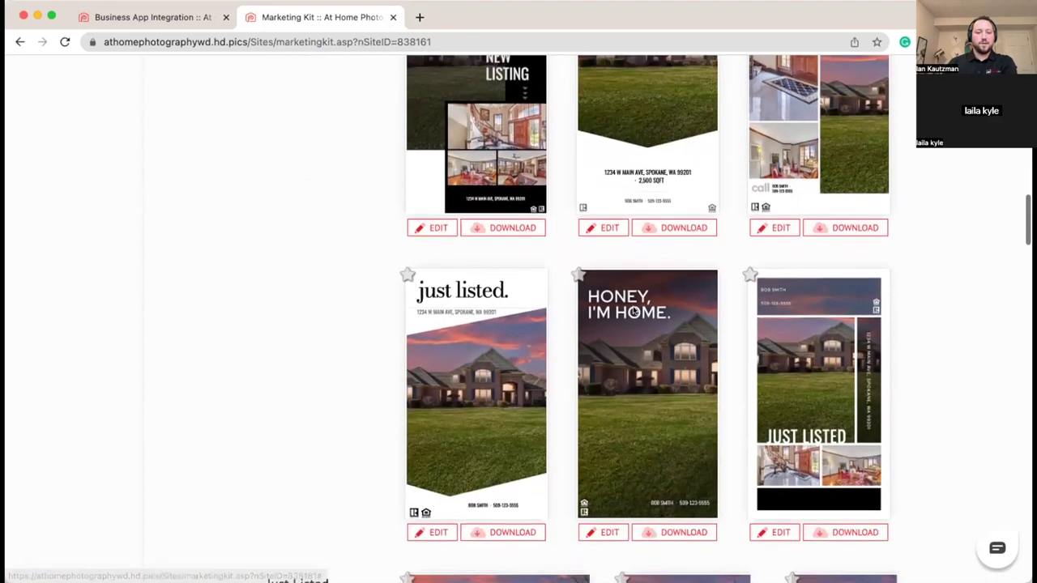
{"action": "scroll", "coordinate": [736, 262], "scroll_direction": "down", "scroll_amount": 3}
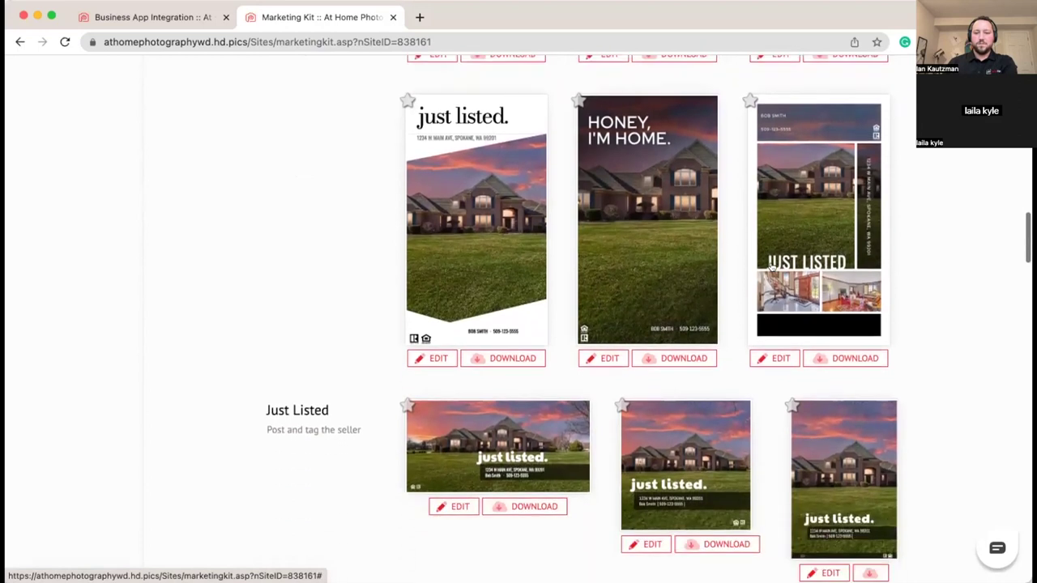
{"action": "scroll", "coordinate": [939, 275], "scroll_direction": "down", "scroll_amount": 3}
{"action": "scroll", "coordinate": [939, 276], "scroll_direction": "up", "scroll_amount": 3}
{"action": "scroll", "coordinate": [939, 276], "scroll_direction": "up", "scroll_amount": 2}
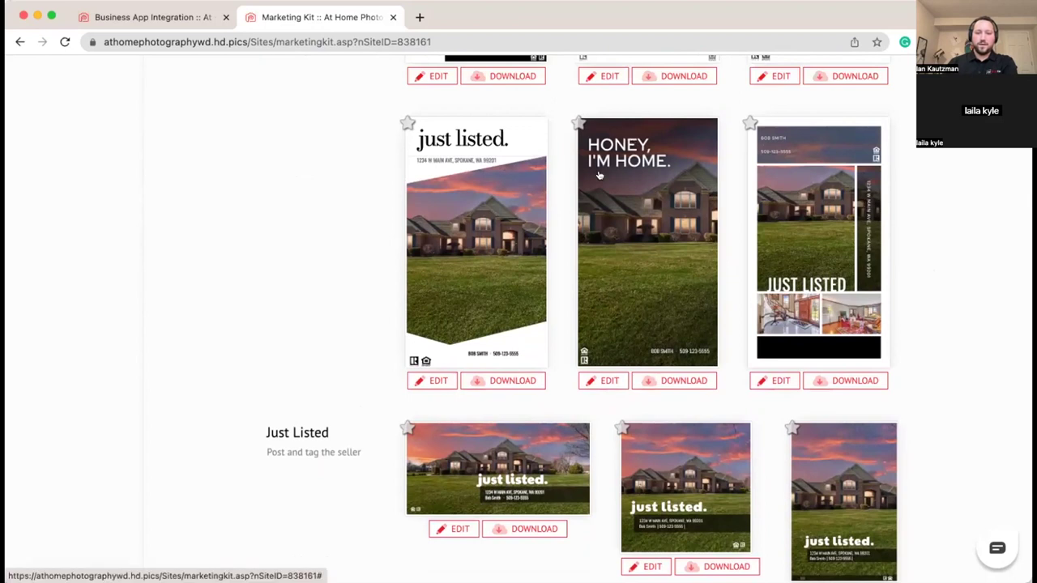
Step: Open the HONEY, I'M HOME. flyer editor, trial-move its heading, and return it to the top
{"action": "left_click", "coordinate": [593, 381]}
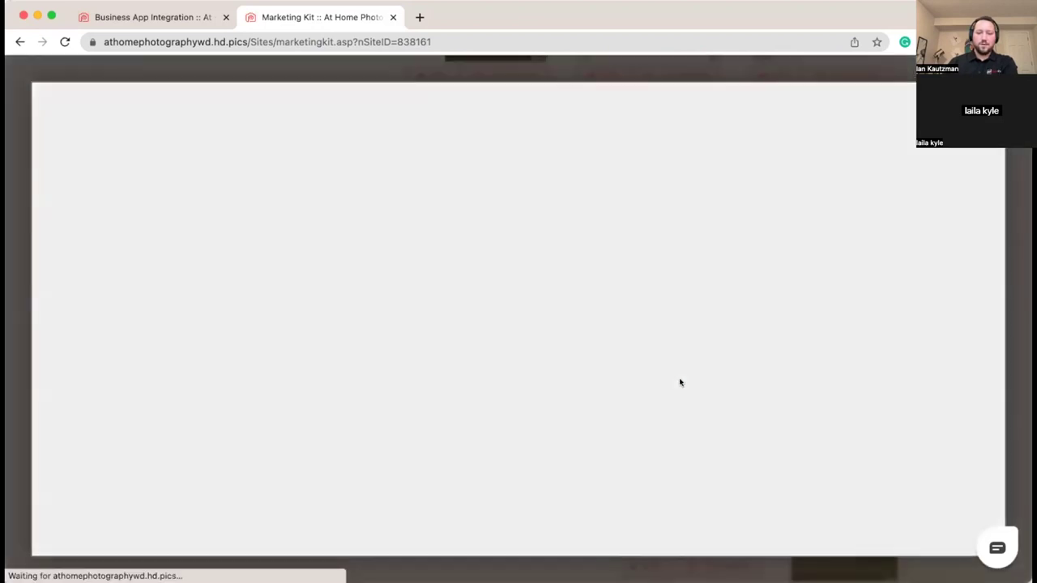
{"action": "left_click", "coordinate": [448, 196]}
{"action": "left_click", "coordinate": [499, 189]}
{"action": "left_click", "coordinate": [711, 214]}
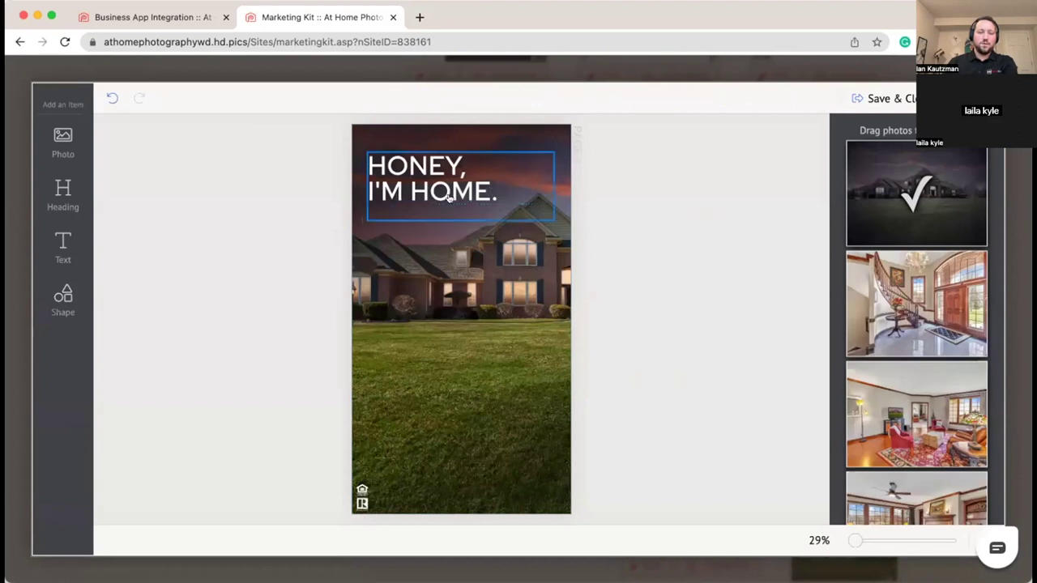
{"action": "left_click", "coordinate": [438, 193]}
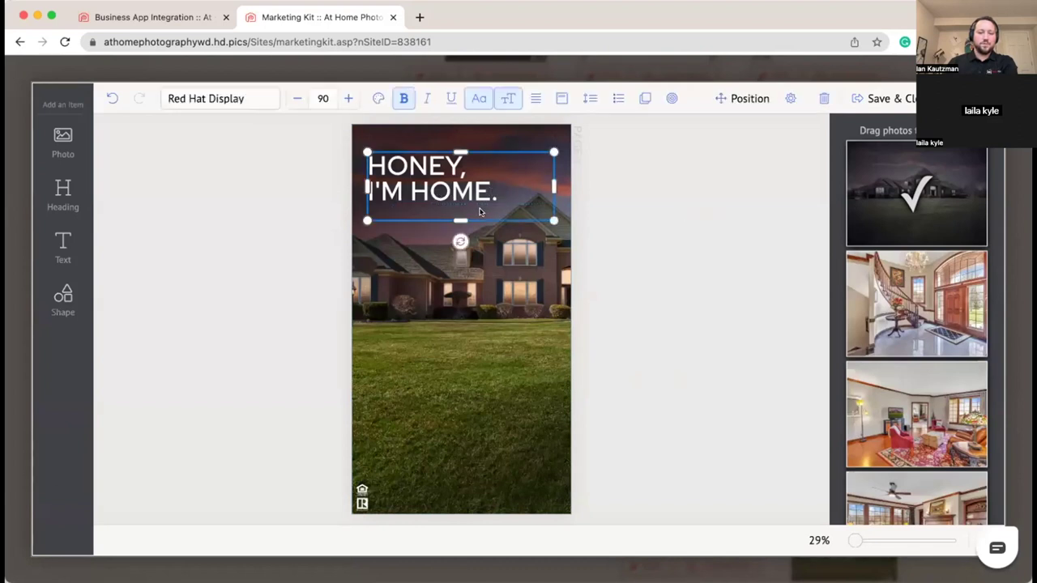
{"action": "left_click_drag", "start_coordinate": [479, 212], "coordinate": [447, 369]}
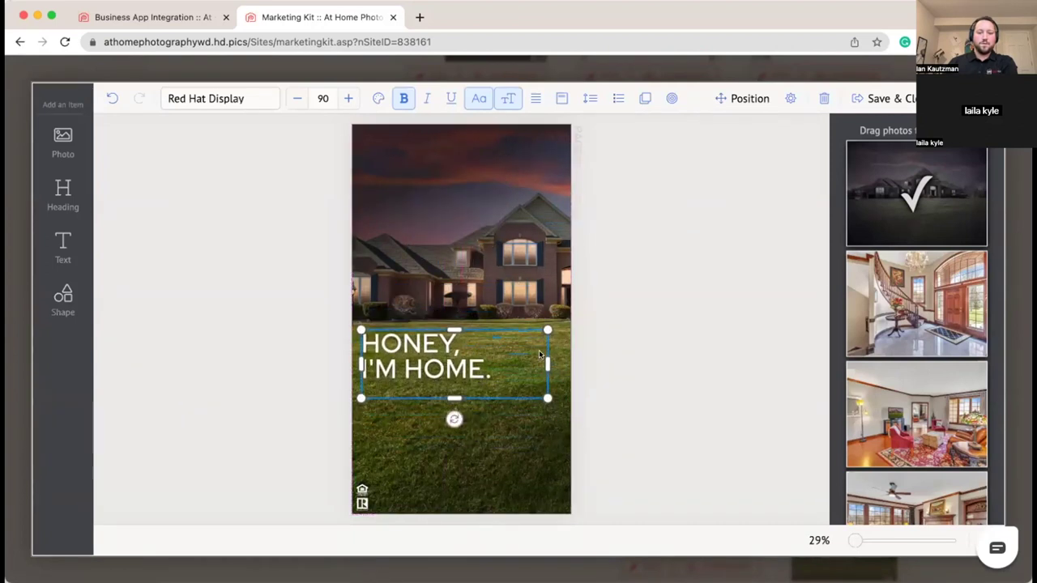
{"action": "left_click", "coordinate": [706, 364]}
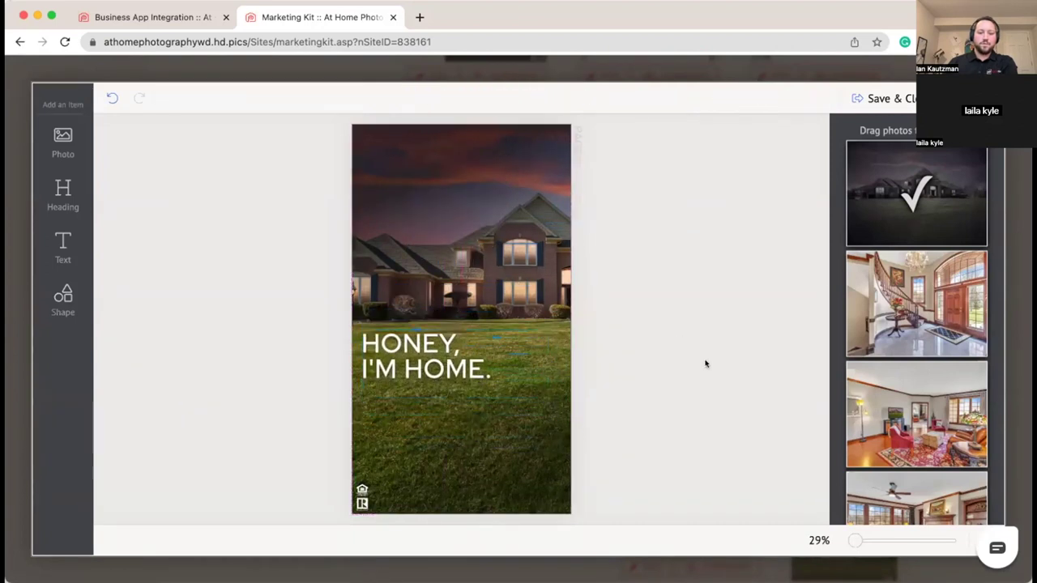
{"action": "left_click", "coordinate": [415, 367]}
{"action": "left_click_drag", "start_coordinate": [435, 371], "coordinate": [435, 175]}
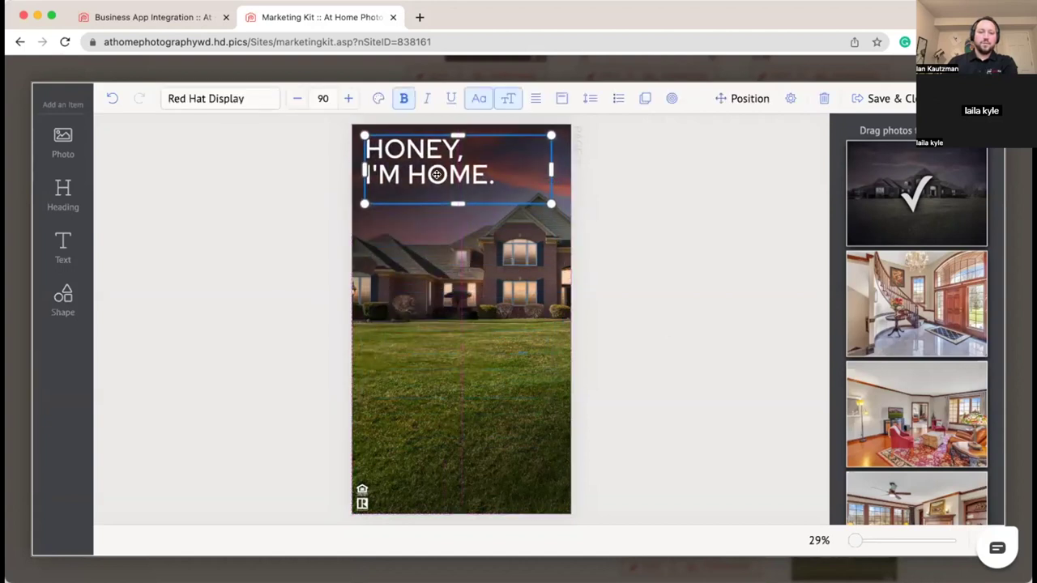
Step: Swap the background house photo for the staircase photo and reposition it within the frame
{"action": "left_click", "coordinate": [493, 287]}
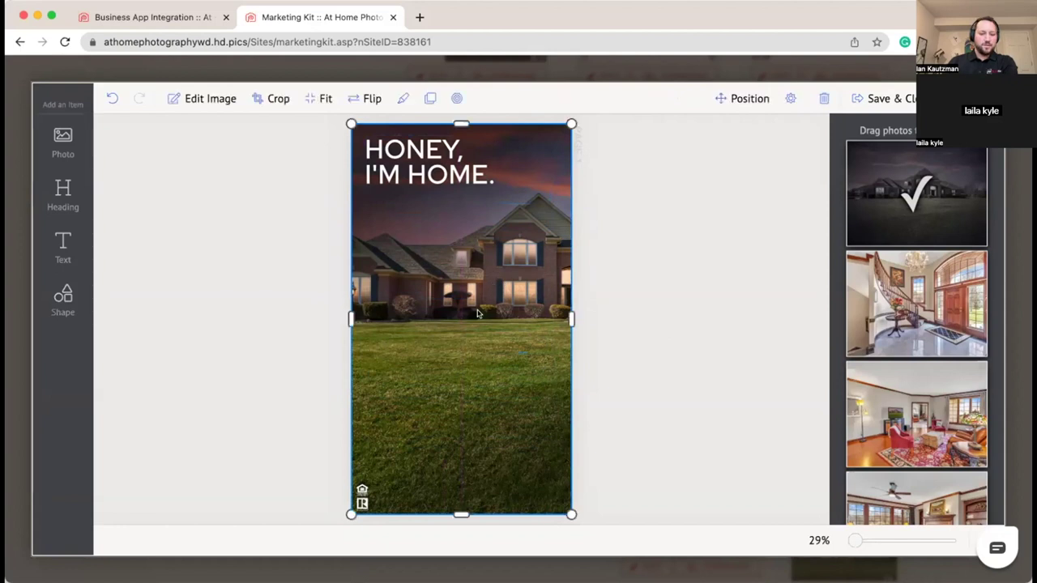
{"action": "double_click", "coordinate": [492, 311]}
{"action": "left_click_drag", "start_coordinate": [493, 310], "coordinate": [423, 325]}
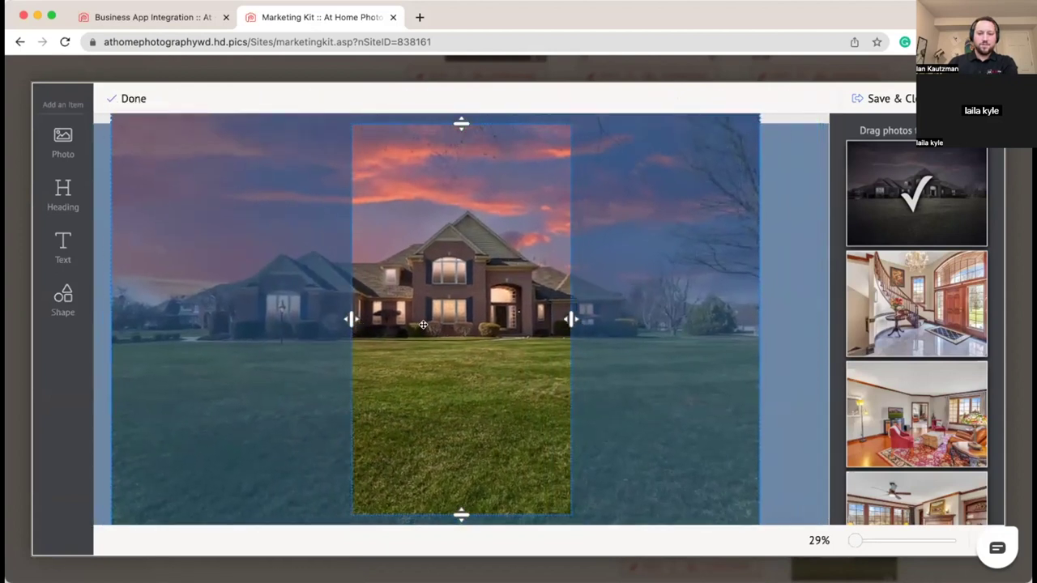
{"action": "left_click_drag", "start_coordinate": [940, 309], "coordinate": [478, 349]}
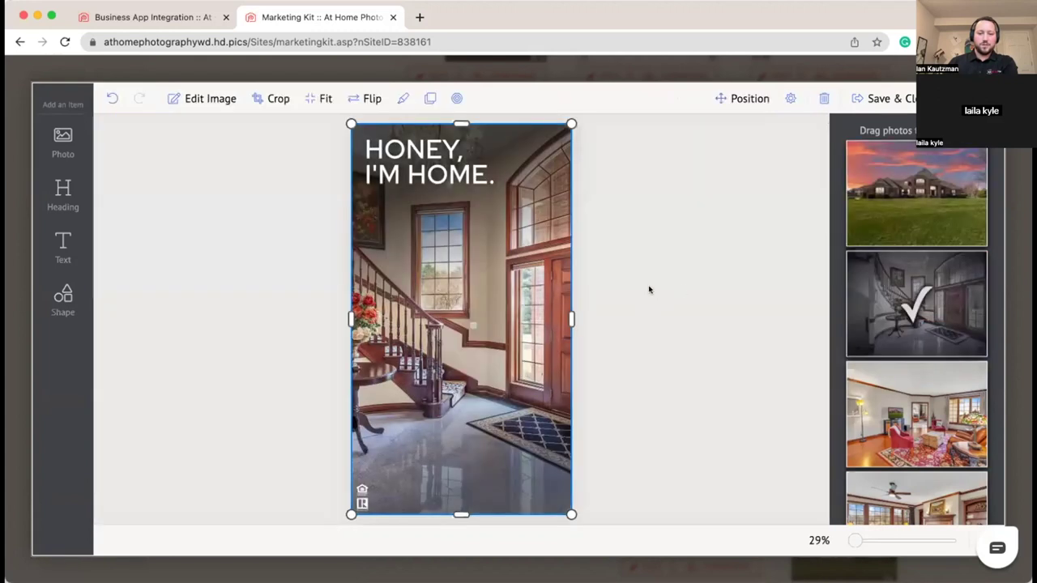
{"action": "double_click", "coordinate": [432, 306]}
{"action": "left_click_drag", "start_coordinate": [431, 306], "coordinate": [491, 341]}
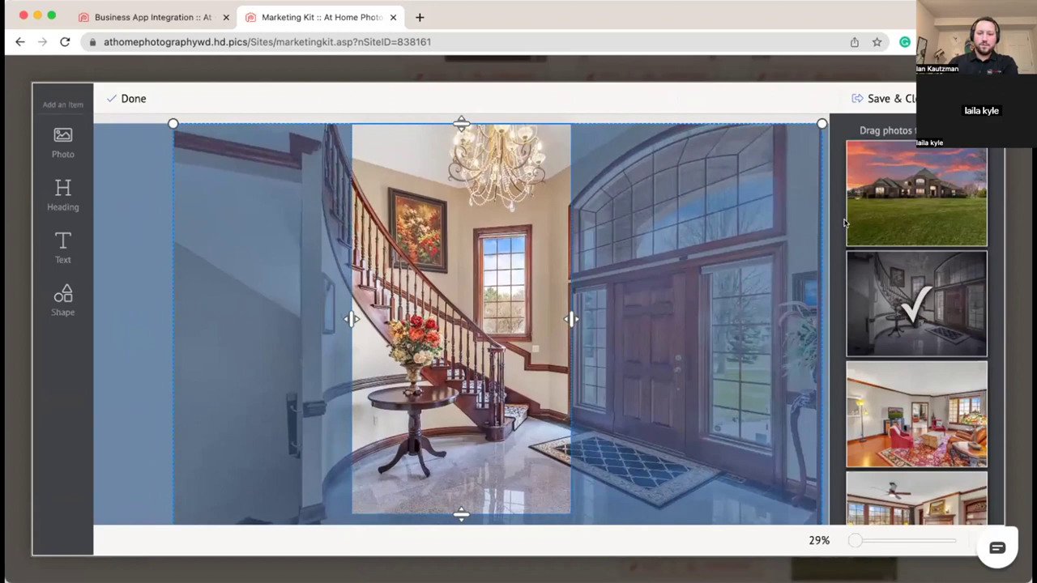
{"action": "left_click", "coordinate": [774, 117]}
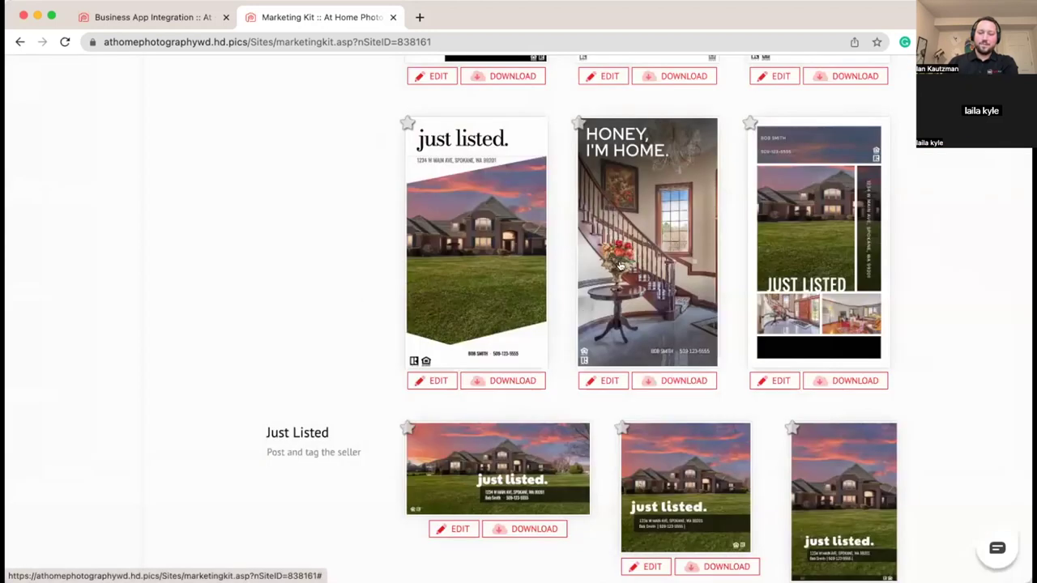
Step: Browse the Marketing Kit, then open the Download Photos download page
{"action": "scroll", "coordinate": [620, 266], "scroll_direction": "down", "scroll_amount": 1}
{"action": "scroll", "coordinate": [185, 258], "scroll_direction": "down", "scroll_amount": 2}
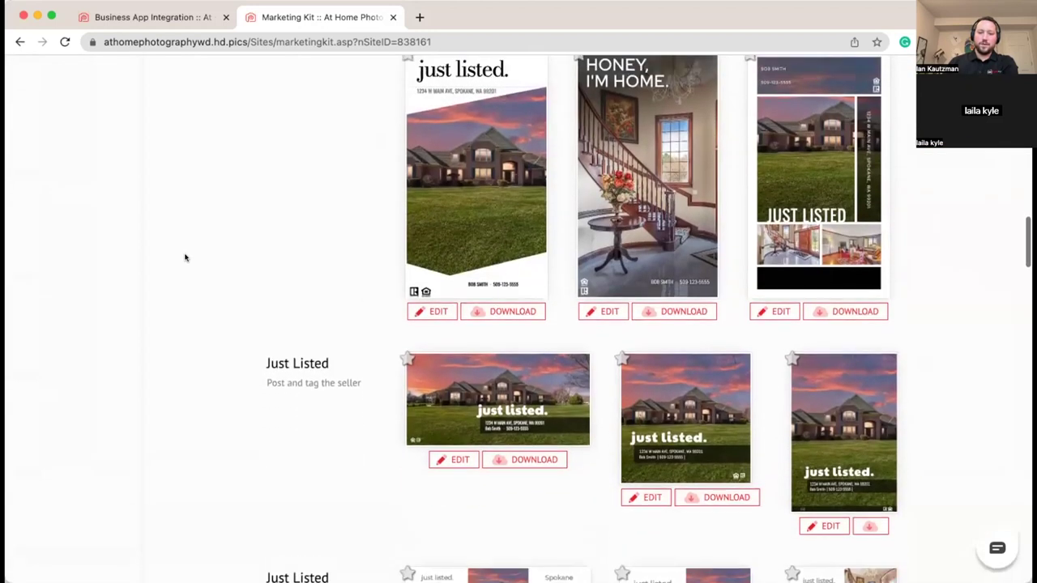
{"action": "scroll", "coordinate": [185, 257], "scroll_direction": "up", "scroll_amount": 1}
{"action": "scroll", "coordinate": [185, 257], "scroll_direction": "down", "scroll_amount": 1}
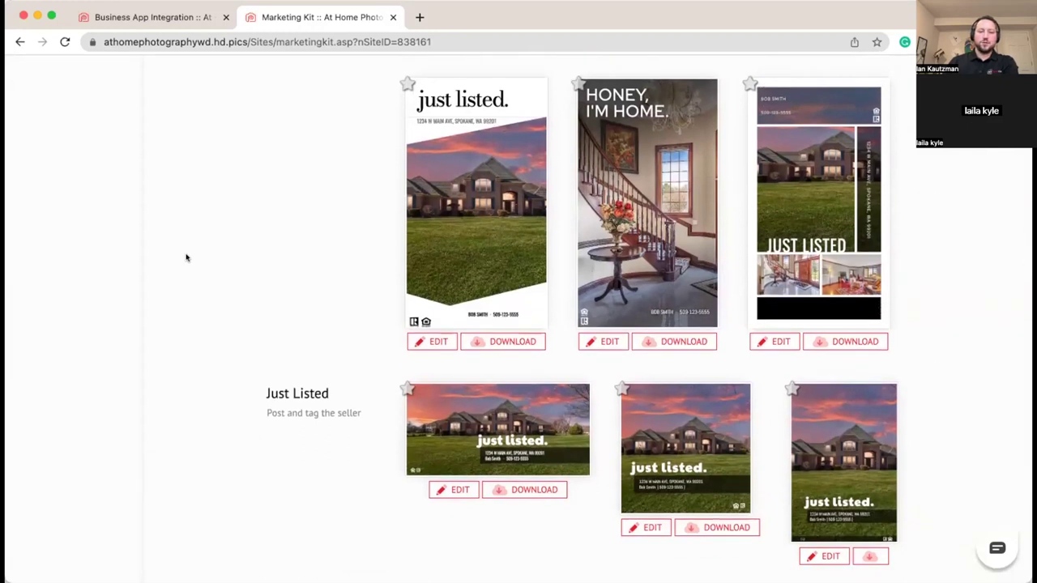
{"action": "scroll", "coordinate": [204, 262], "scroll_direction": "down", "scroll_amount": 5}
{"action": "scroll", "coordinate": [203, 261], "scroll_direction": "down", "scroll_amount": 12}
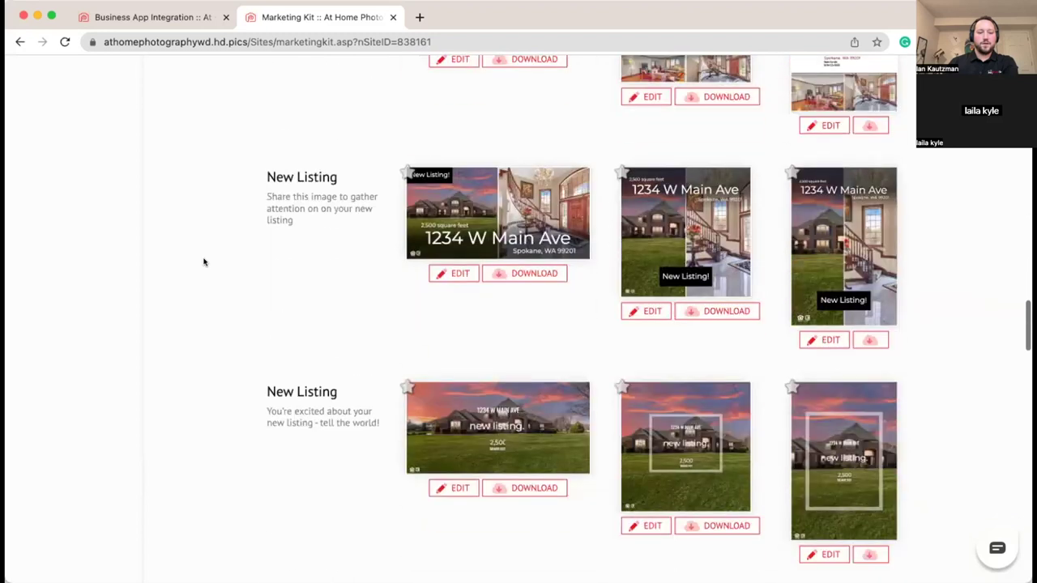
{"action": "scroll", "coordinate": [338, 285], "scroll_direction": "down", "scroll_amount": 15}
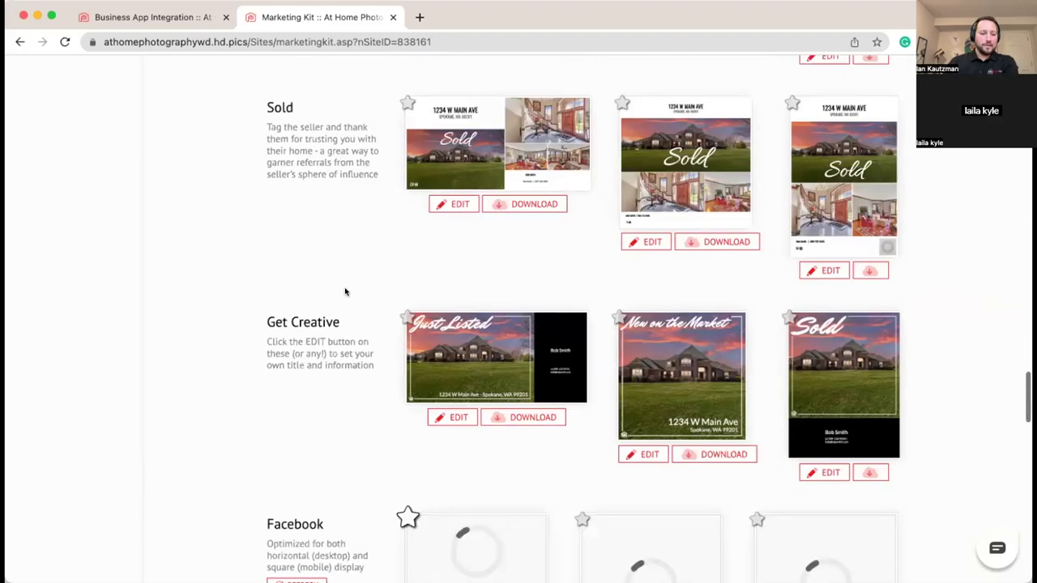
{"action": "scroll", "coordinate": [345, 293], "scroll_direction": "down", "scroll_amount": 9}
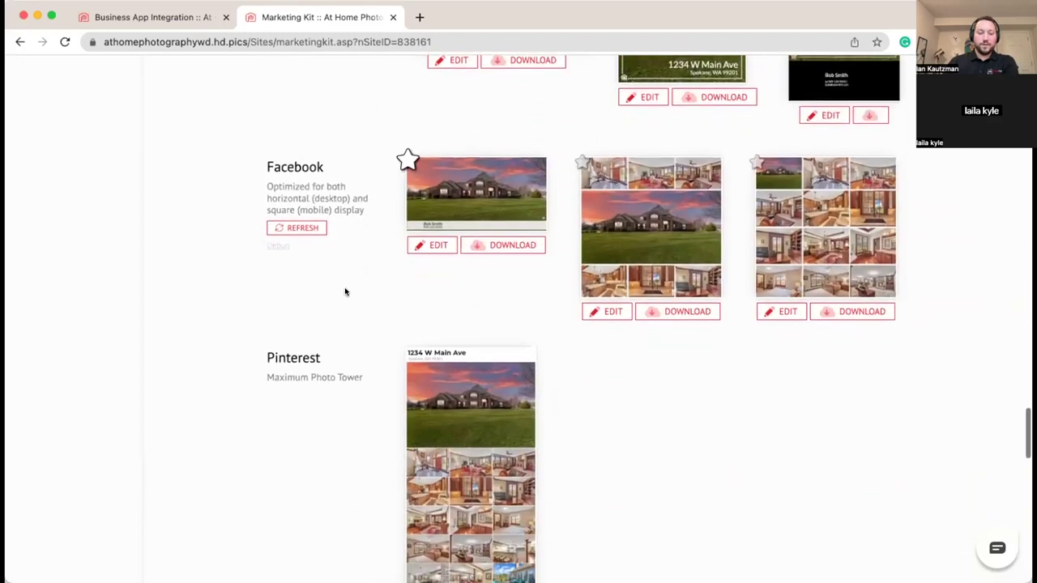
{"action": "scroll", "coordinate": [345, 293], "scroll_direction": "down", "scroll_amount": 9}
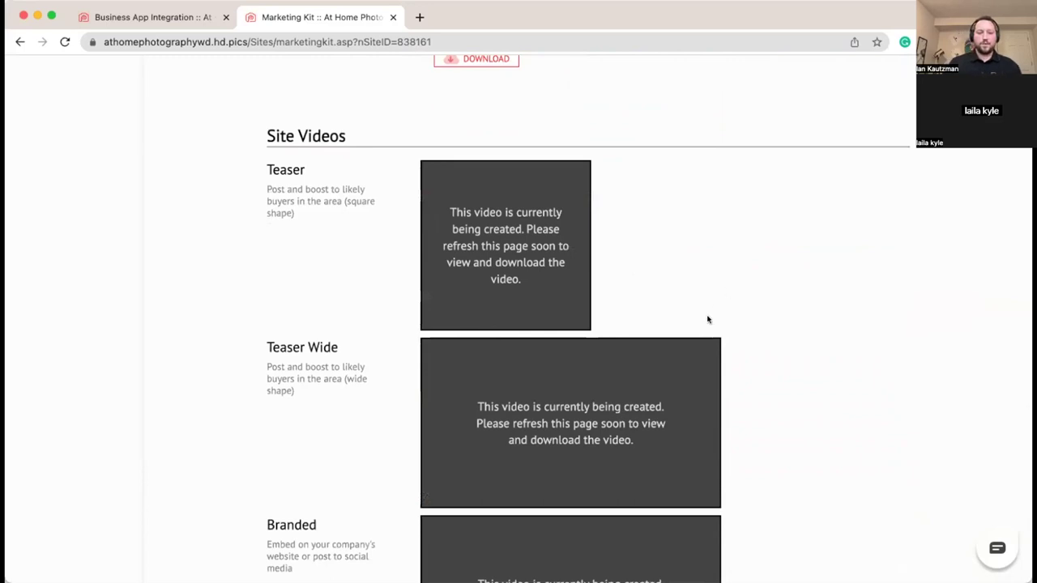
{"action": "scroll", "coordinate": [707, 319], "scroll_direction": "down", "scroll_amount": 4}
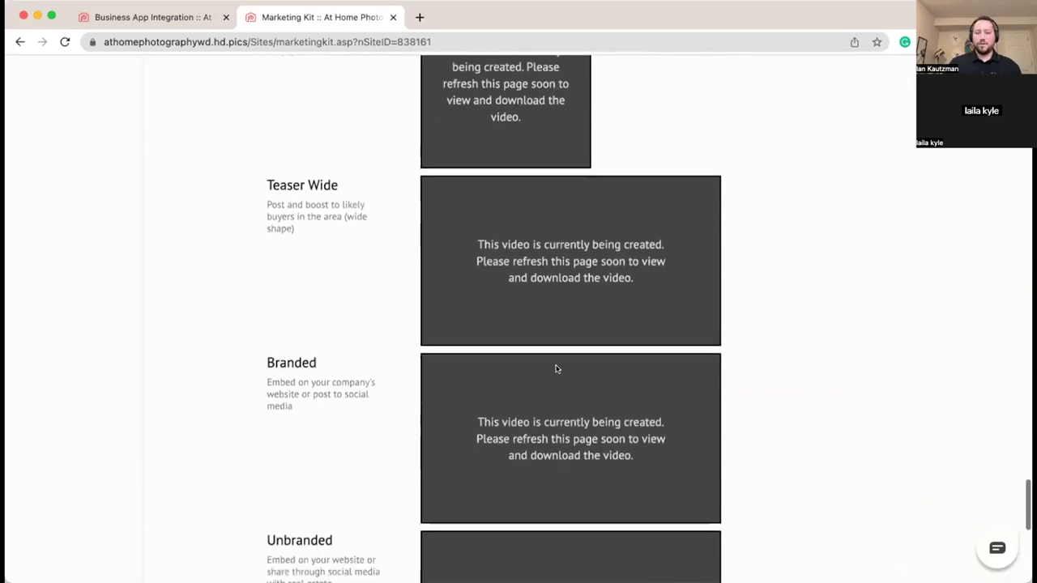
{"action": "scroll", "coordinate": [555, 371], "scroll_direction": "down", "scroll_amount": 4}
{"action": "scroll", "coordinate": [546, 374], "scroll_direction": "up", "scroll_amount": 8}
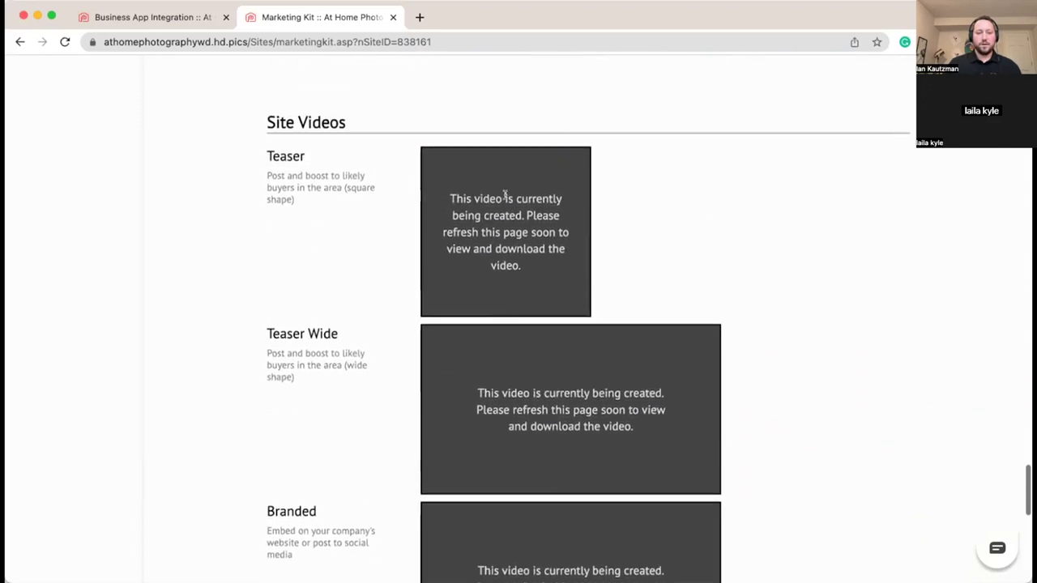
{"action": "scroll", "coordinate": [604, 276], "scroll_direction": "down", "scroll_amount": 8}
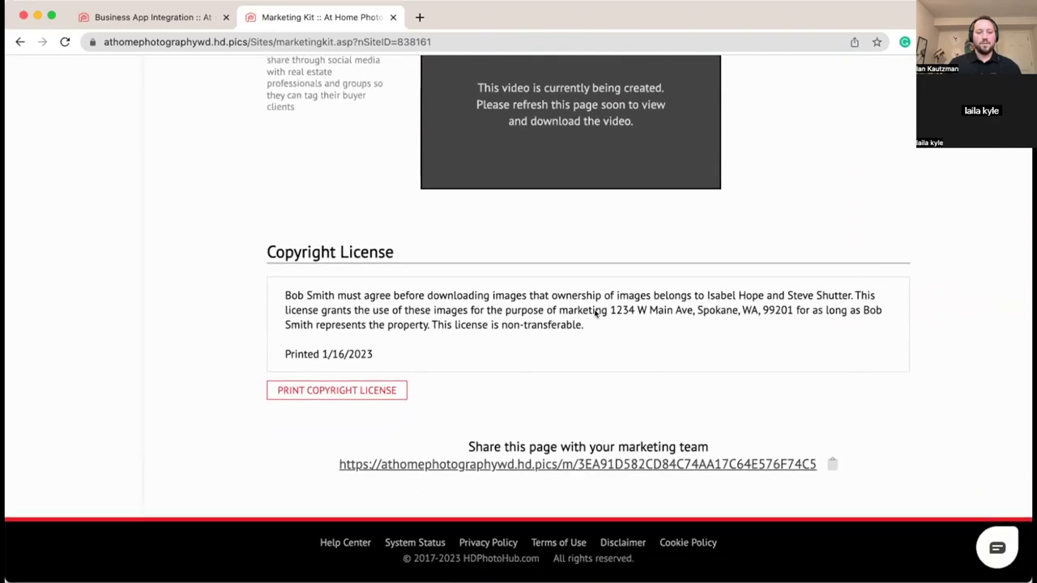
{"action": "scroll", "coordinate": [780, 319], "scroll_direction": "up", "scroll_amount": 3}
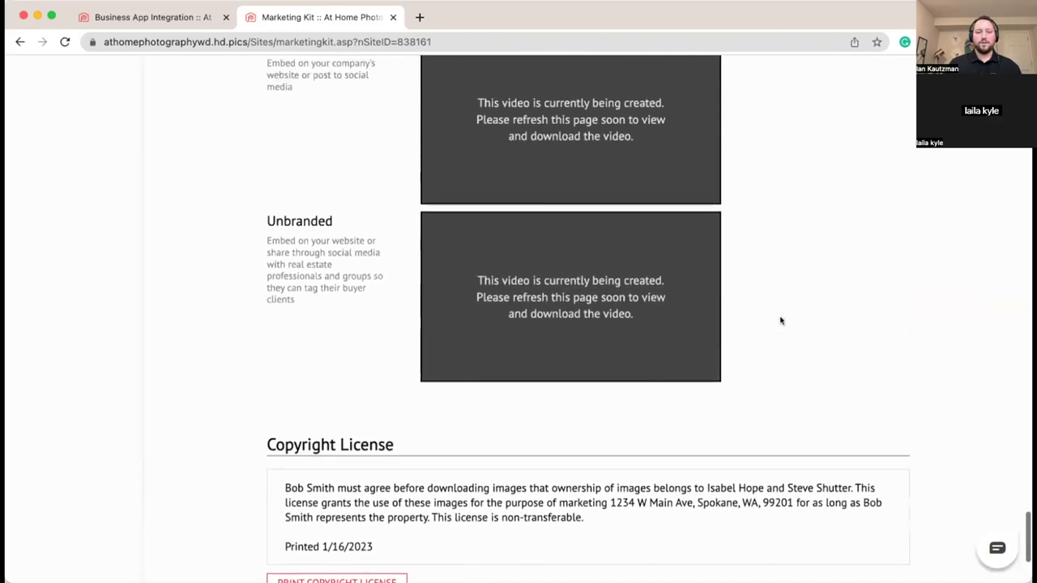
{"action": "scroll", "coordinate": [780, 321], "scroll_direction": "up", "scroll_amount": 15}
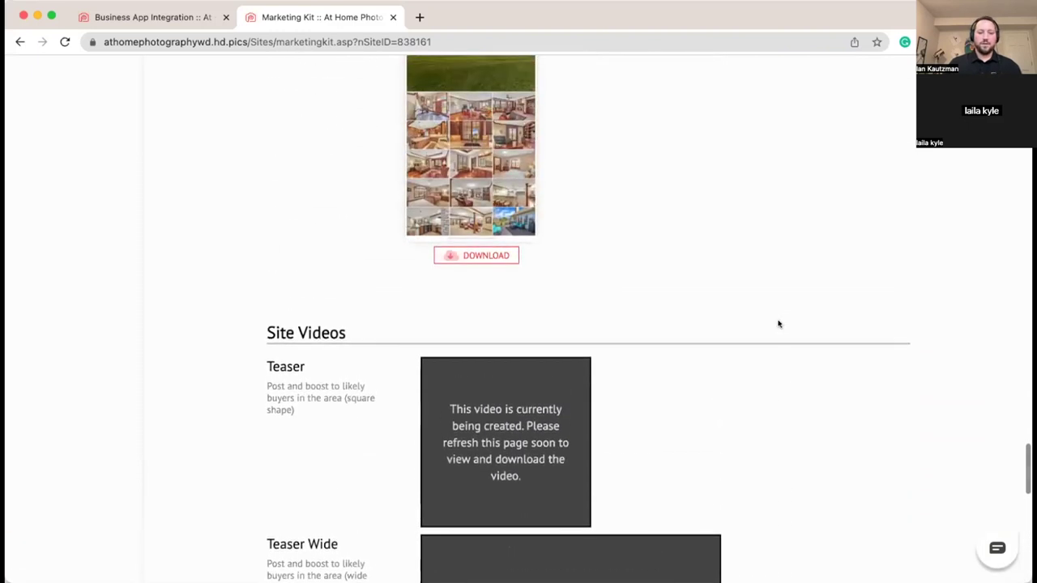
{"action": "scroll", "coordinate": [779, 325], "scroll_direction": "up", "scroll_amount": 20}
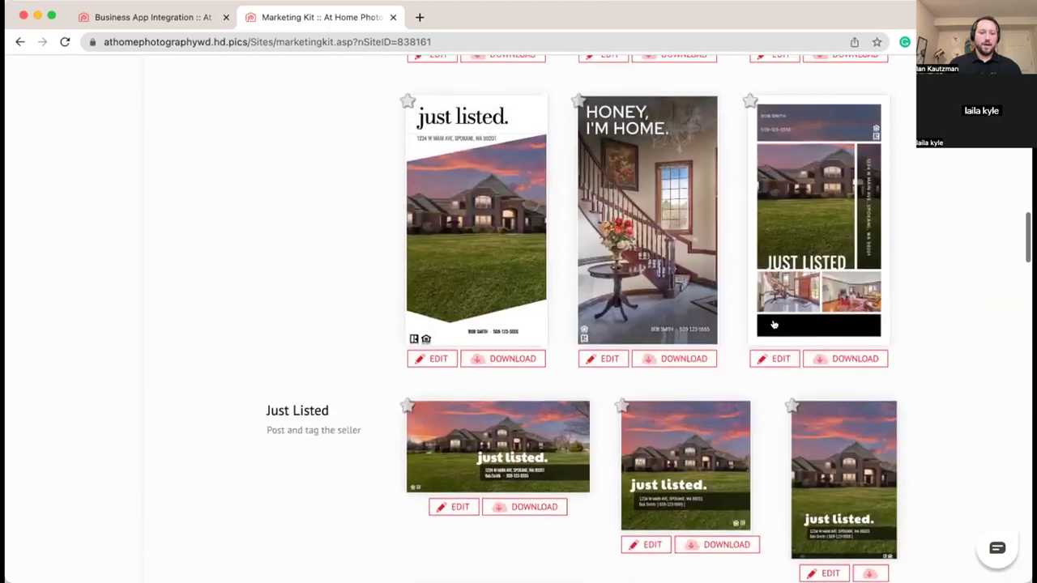
{"action": "scroll", "coordinate": [774, 324], "scroll_direction": "up", "scroll_amount": 20}
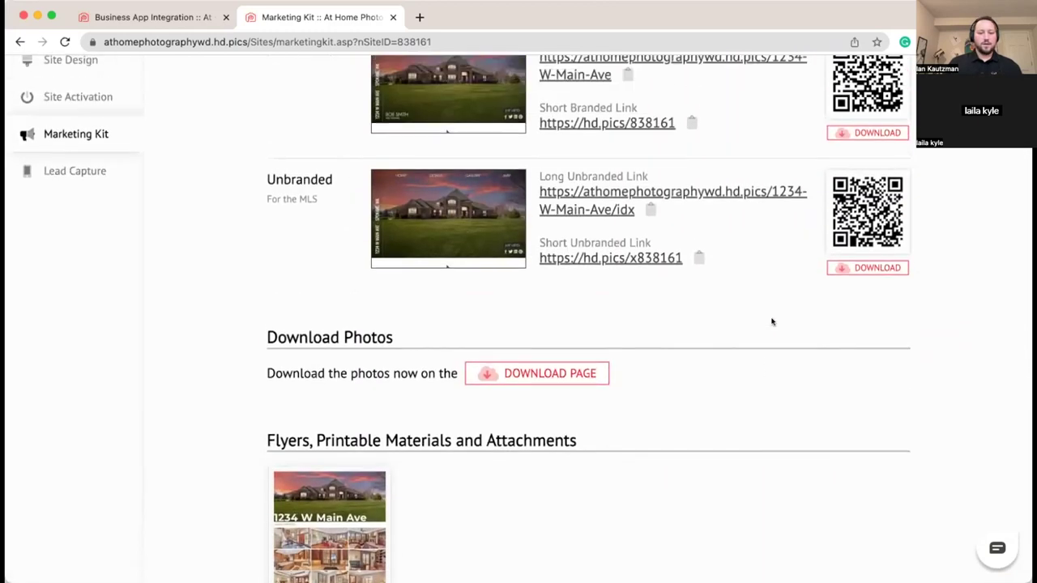
{"action": "scroll", "coordinate": [770, 320], "scroll_direction": "up", "scroll_amount": 2}
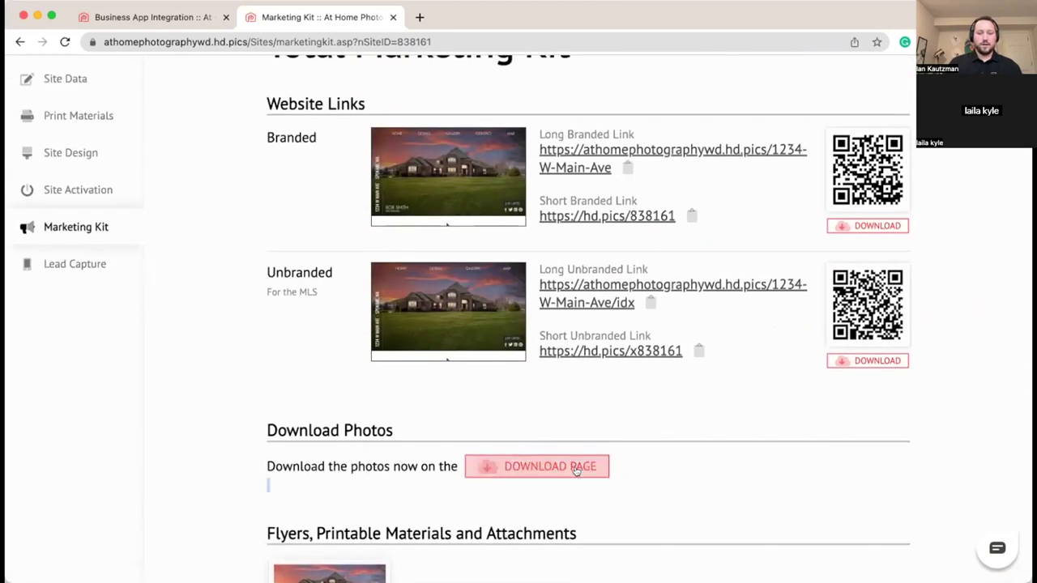
{"action": "left_click", "coordinate": [578, 466]}
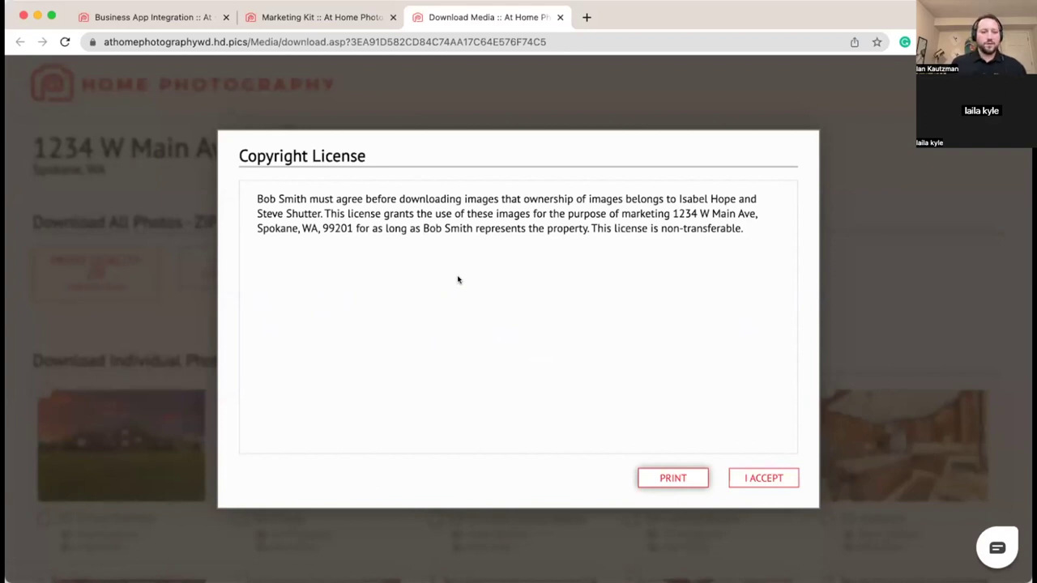
Step: Read the license's agent, photographer and property address details, then accept the copyright license
{"action": "left_click_drag", "start_coordinate": [253, 197], "coordinate": [302, 197]}
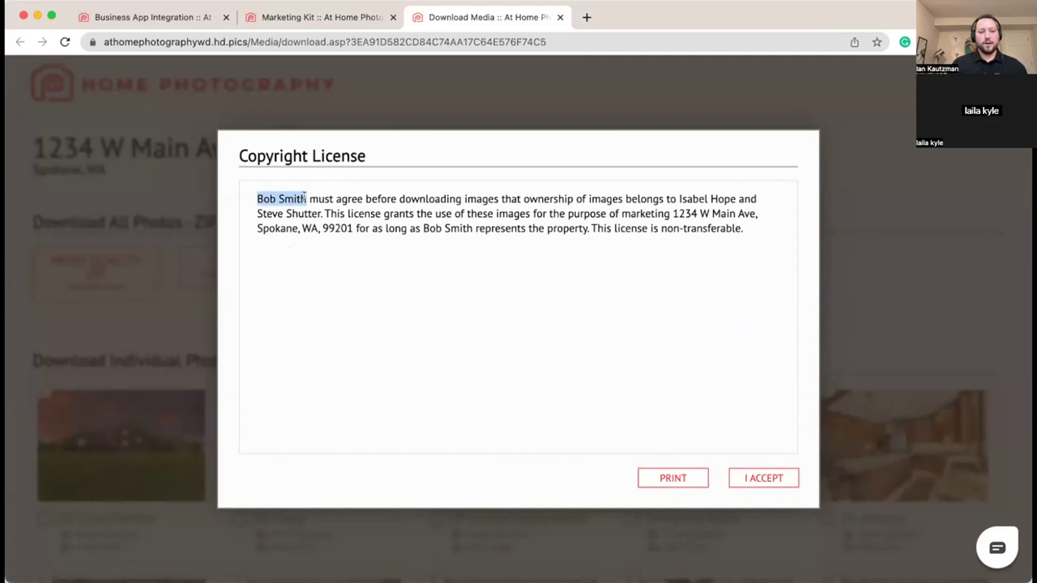
{"action": "left_click", "coordinate": [538, 194]}
{"action": "left_click_drag", "start_coordinate": [678, 198], "coordinate": [737, 198]}
{"action": "left_click", "coordinate": [711, 197]}
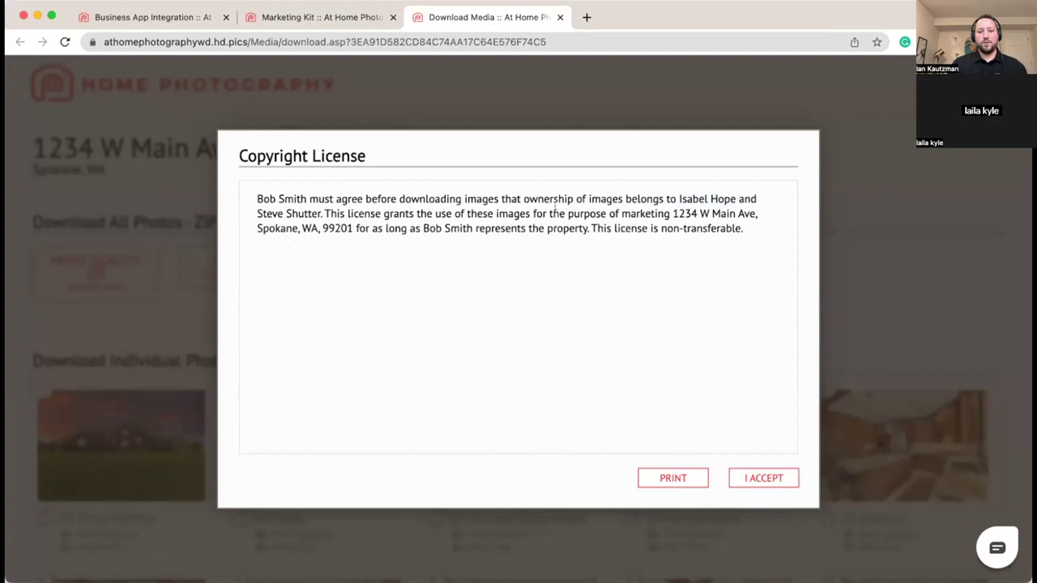
{"action": "left_click_drag", "start_coordinate": [699, 212], "coordinate": [354, 227]}
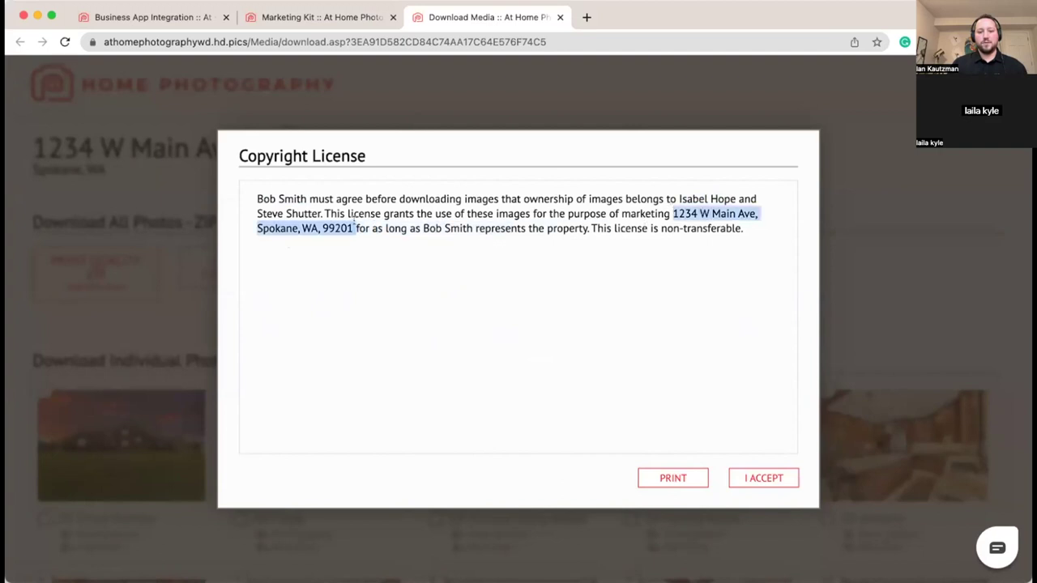
{"action": "left_click", "coordinate": [414, 220]}
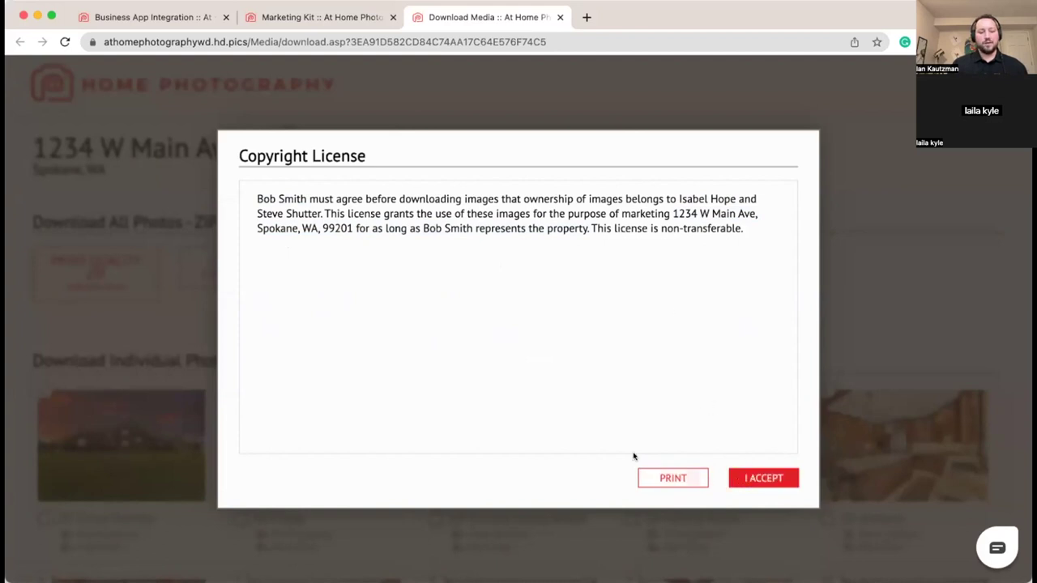
{"action": "left_click", "coordinate": [763, 479]}
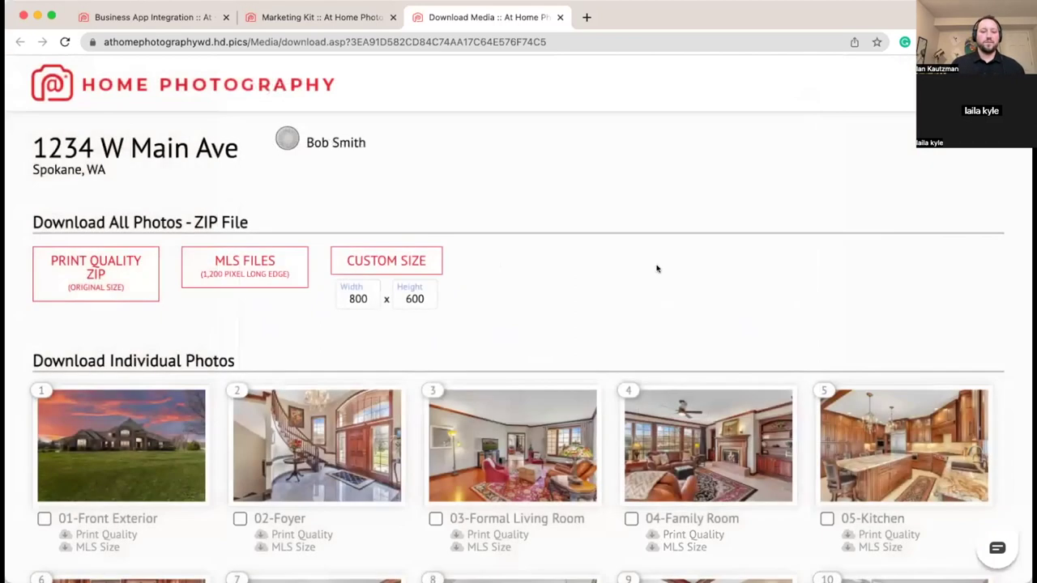
{"action": "scroll", "coordinate": [656, 269], "scroll_direction": "down", "scroll_amount": 5}
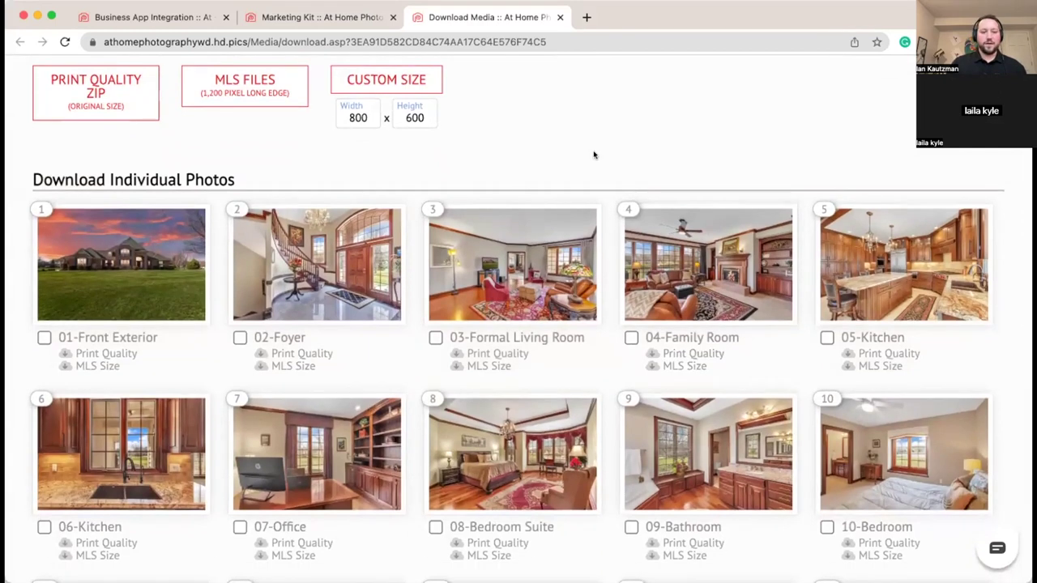
{"action": "scroll", "coordinate": [594, 155], "scroll_direction": "up", "scroll_amount": 5}
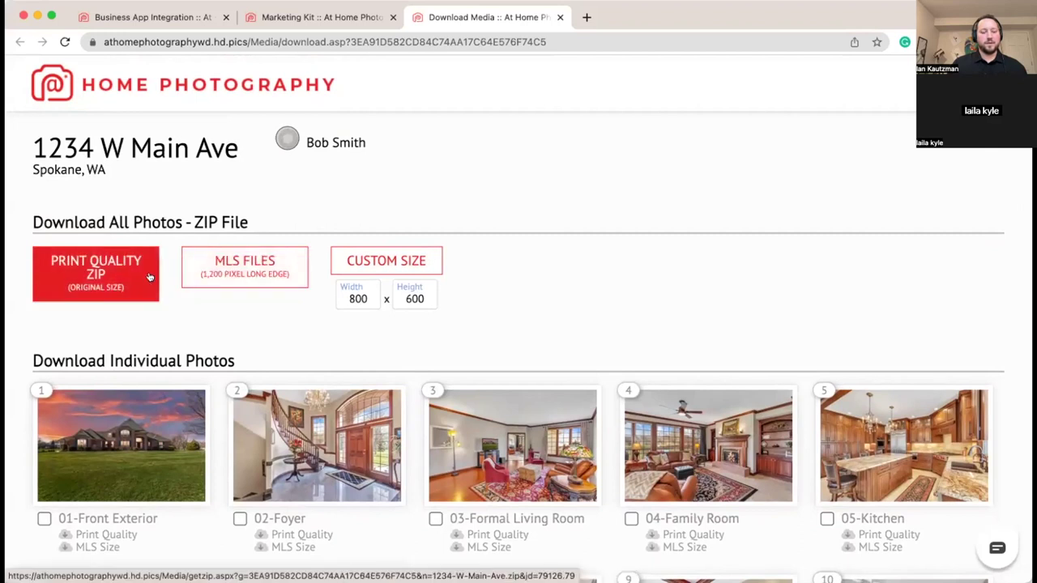
{"action": "scroll", "coordinate": [243, 280], "scroll_direction": "down", "scroll_amount": 1}
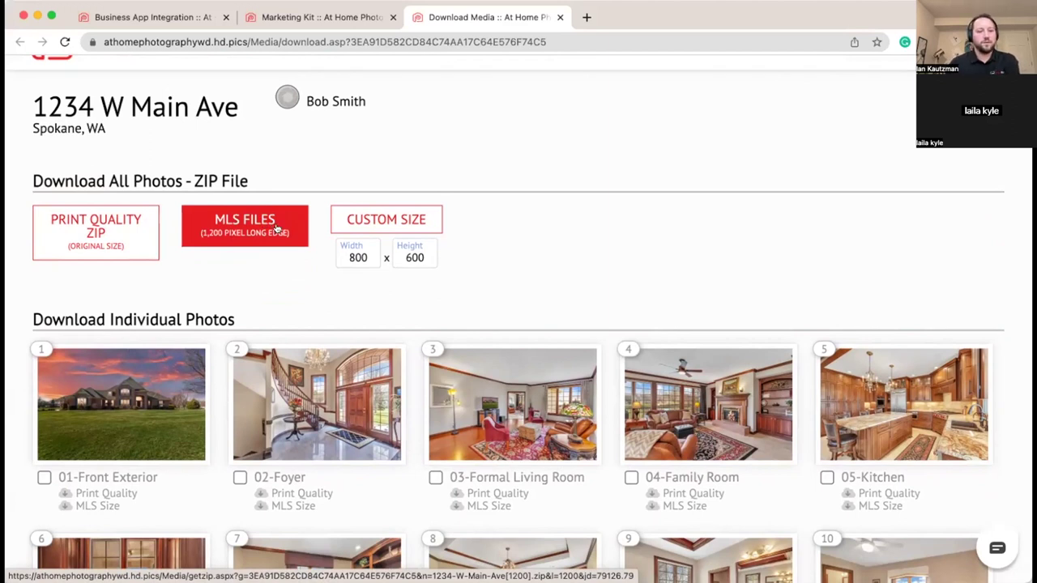
{"action": "scroll", "coordinate": [283, 232], "scroll_direction": "down", "scroll_amount": 1}
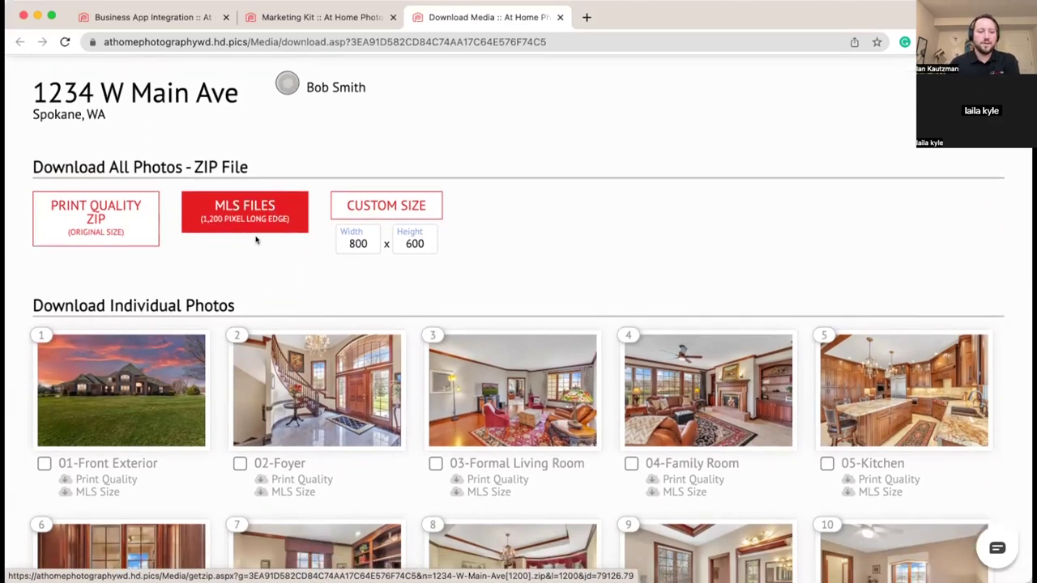
{"action": "scroll", "coordinate": [268, 240], "scroll_direction": "down", "scroll_amount": 2}
{"action": "scroll", "coordinate": [279, 243], "scroll_direction": "down", "scroll_amount": 1}
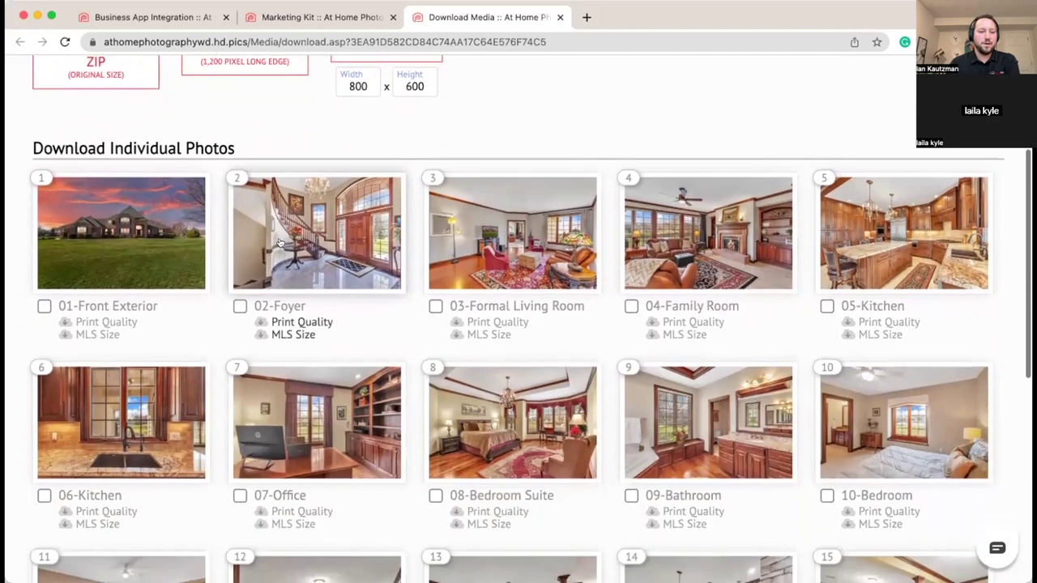
{"action": "left_click", "coordinate": [44, 306]}
{"action": "left_click", "coordinate": [436, 305]}
{"action": "left_click", "coordinate": [631, 306]}
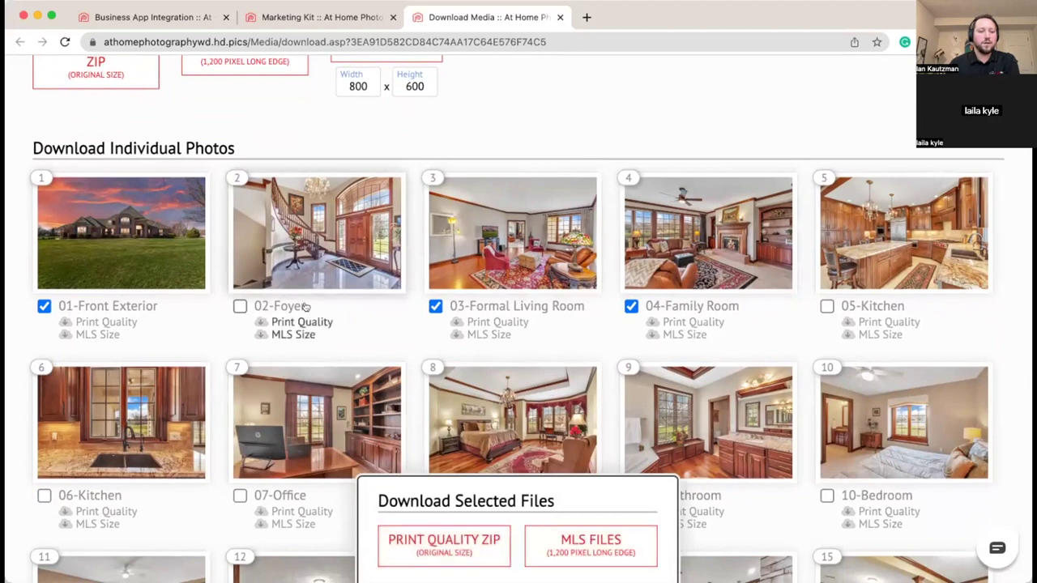
{"action": "left_click", "coordinate": [43, 305]}
{"action": "left_click", "coordinate": [436, 305]}
{"action": "left_click", "coordinate": [631, 306]}
{"action": "scroll", "coordinate": [528, 325], "scroll_direction": "down", "scroll_amount": 6}
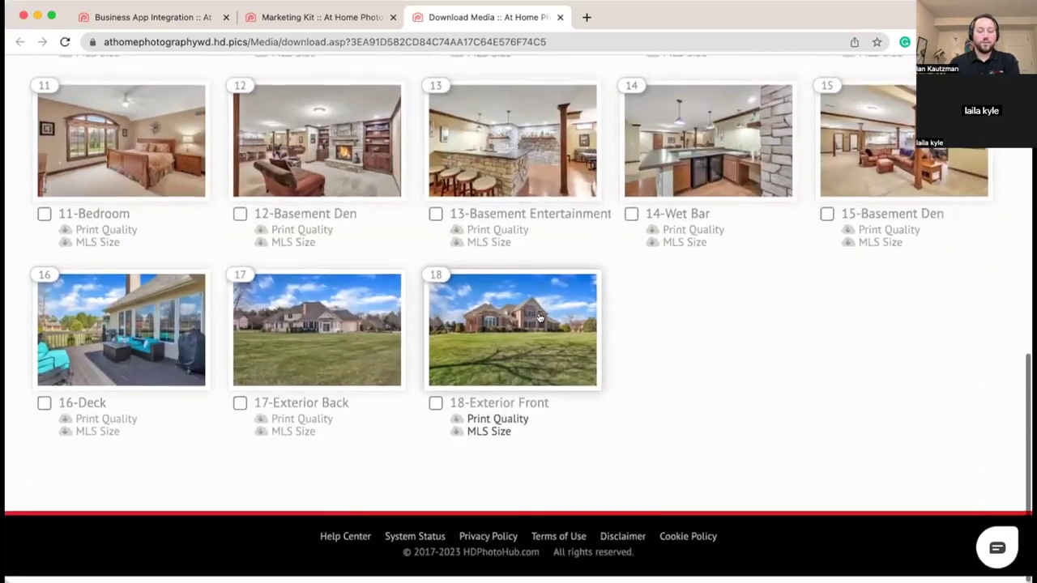
{"action": "scroll", "coordinate": [584, 340], "scroll_direction": "up", "scroll_amount": 10}
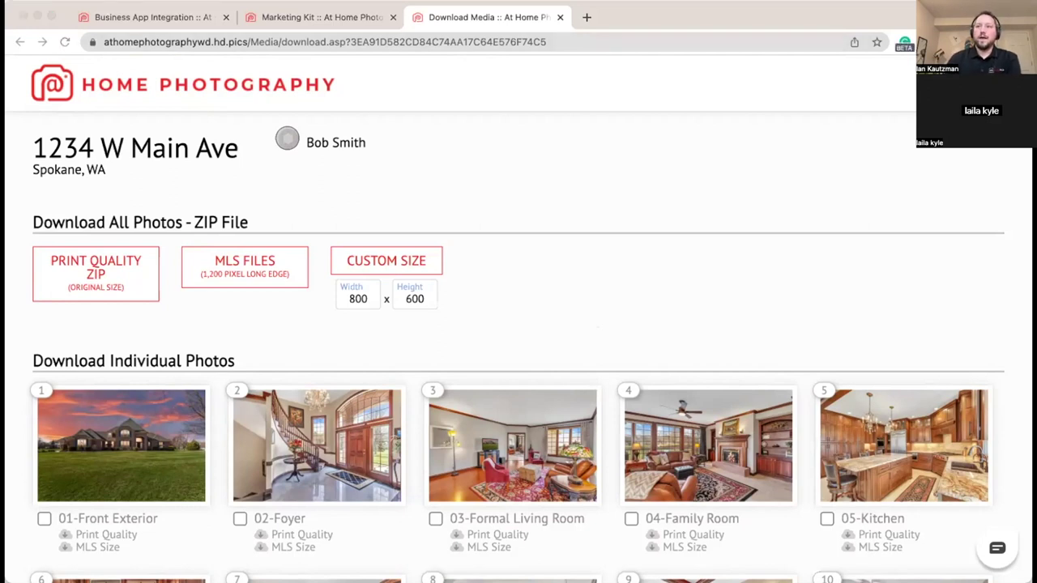
Step: Bring the browser window back into focus
{"action": "left_click", "coordinate": [540, 244]}
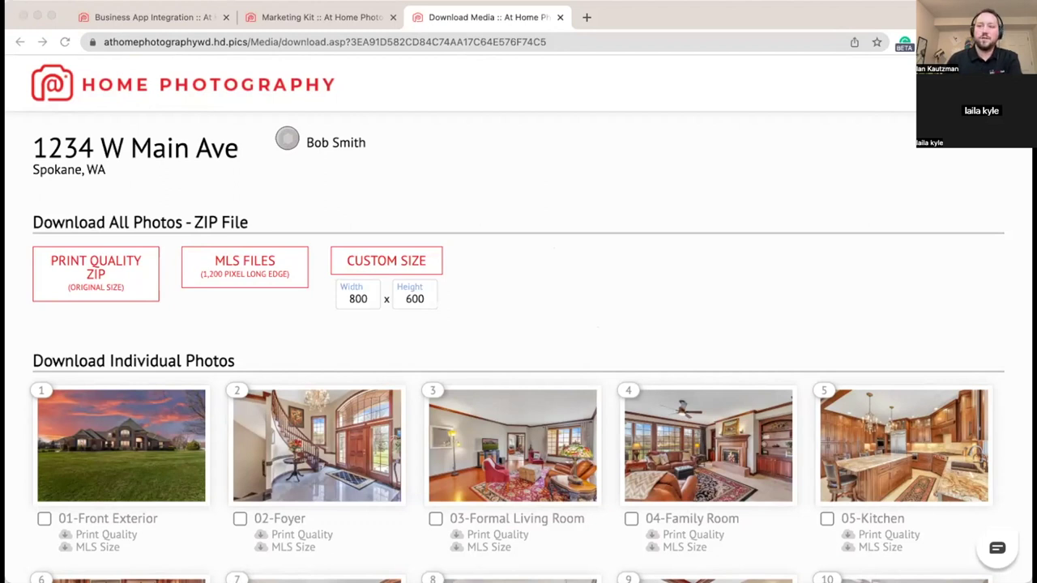
Step: Close the Download Media tab and go to the business reports list
{"action": "left_click", "coordinate": [559, 17]}
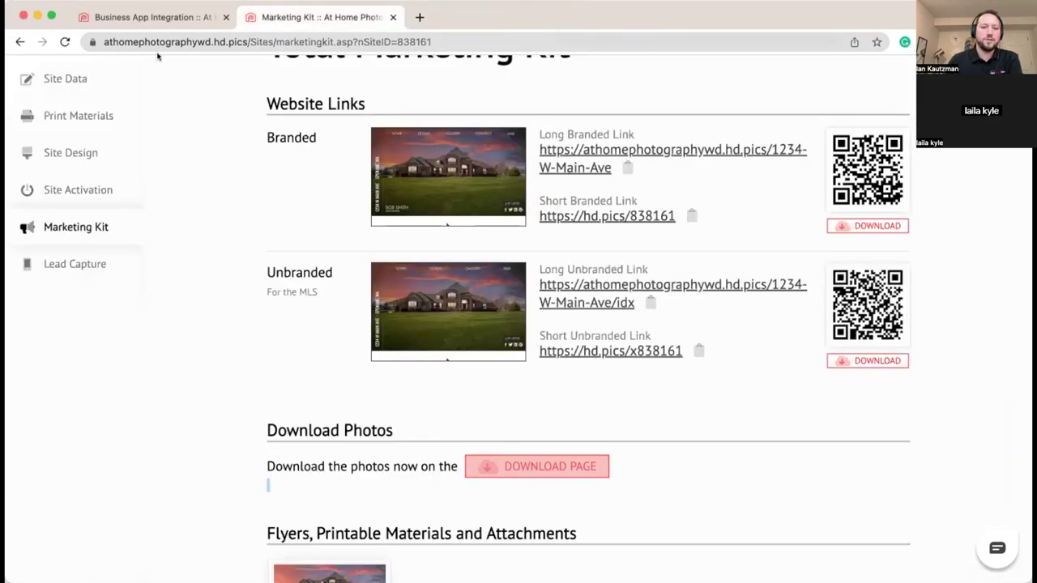
{"action": "scroll", "coordinate": [230, 197], "scroll_direction": "up", "scroll_amount": 3}
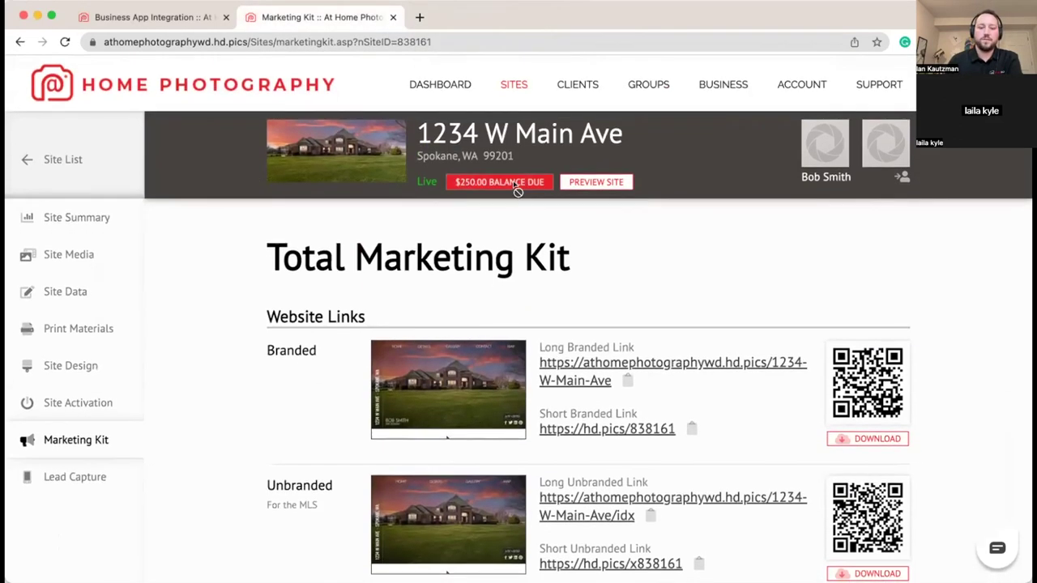
{"action": "left_click", "coordinate": [702, 86]}
{"action": "left_click", "coordinate": [61, 278]}
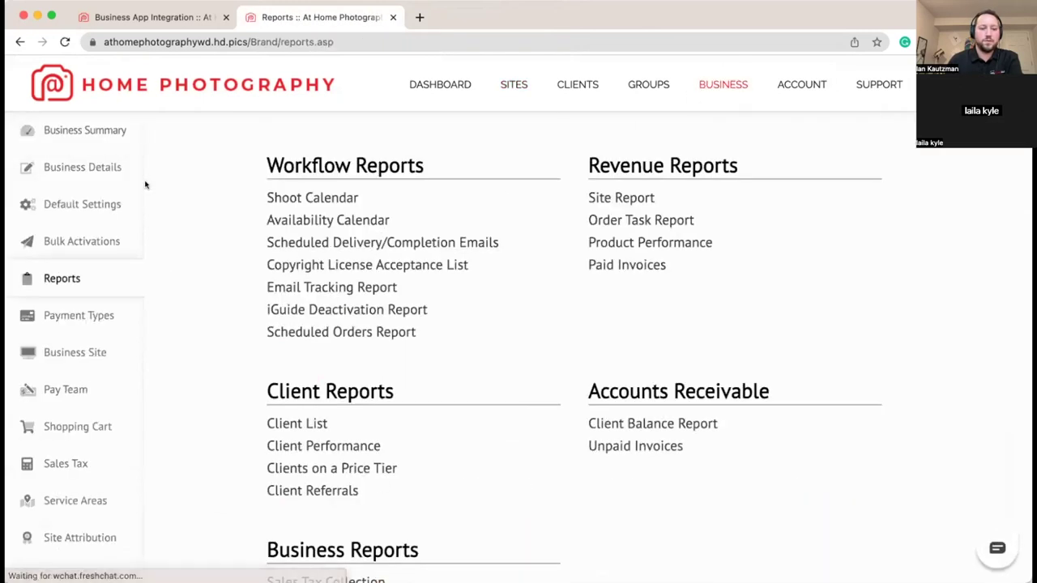
Step: Open the Team Mileage report for 1/1/2023 to 1/16/2023 in miles
{"action": "scroll", "coordinate": [165, 273], "scroll_direction": "down", "scroll_amount": 3}
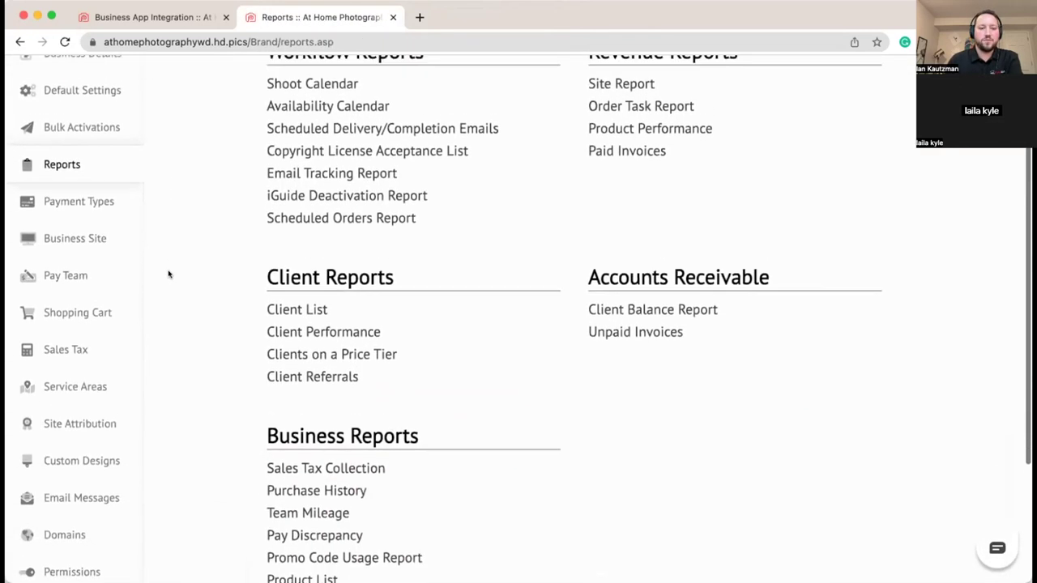
{"action": "scroll", "coordinate": [169, 274], "scroll_direction": "up", "scroll_amount": 1}
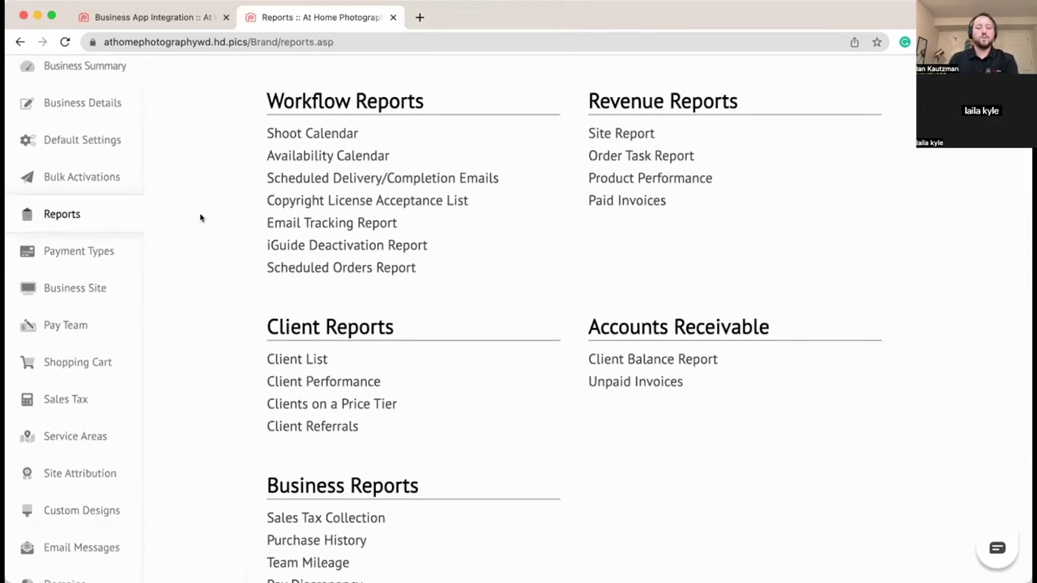
{"action": "scroll", "coordinate": [200, 219], "scroll_direction": "down", "scroll_amount": 1}
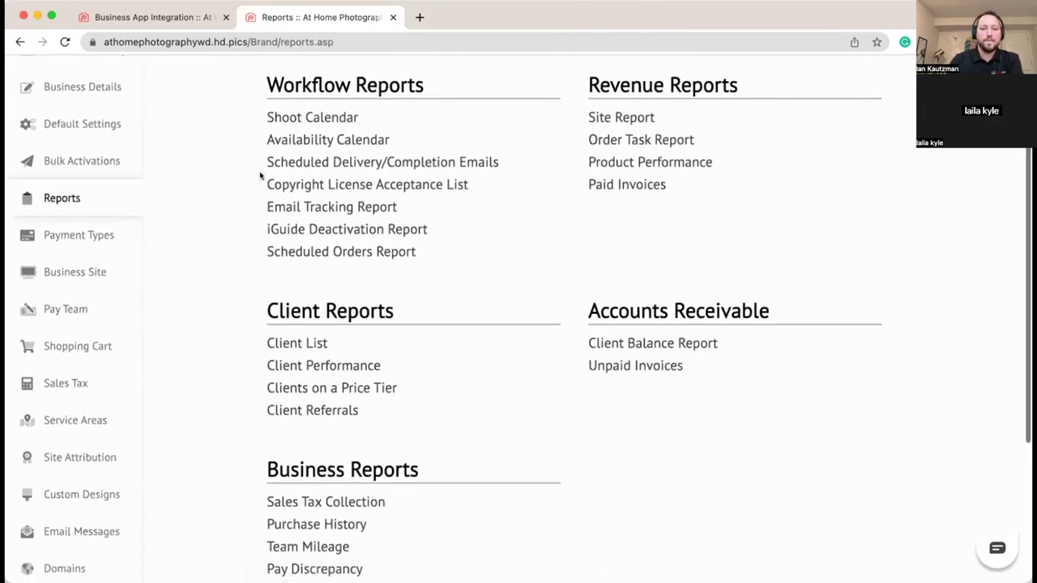
{"action": "scroll", "coordinate": [235, 229], "scroll_direction": "down", "scroll_amount": 1}
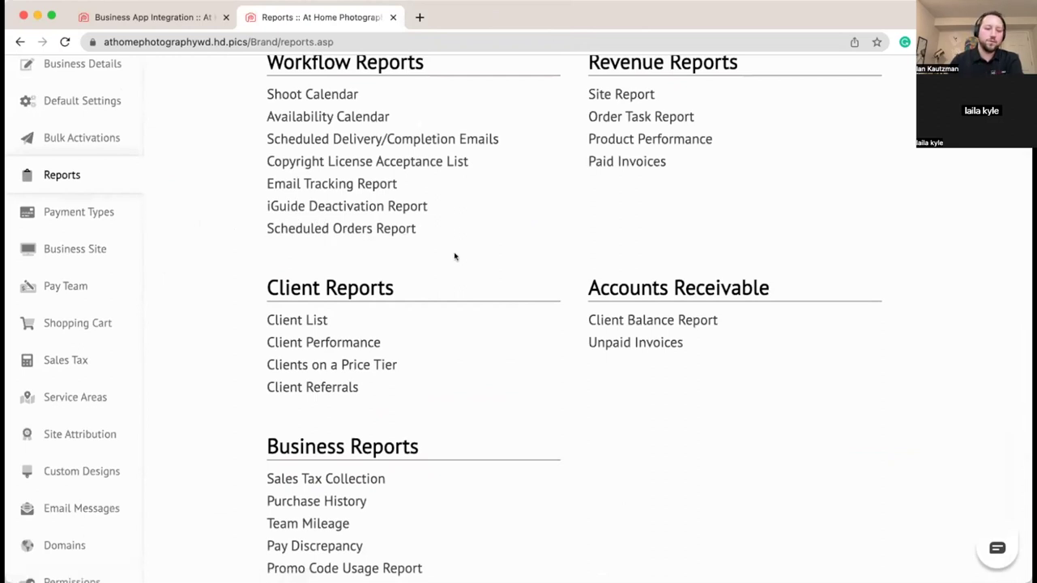
{"action": "scroll", "coordinate": [417, 248], "scroll_direction": "down", "scroll_amount": 1}
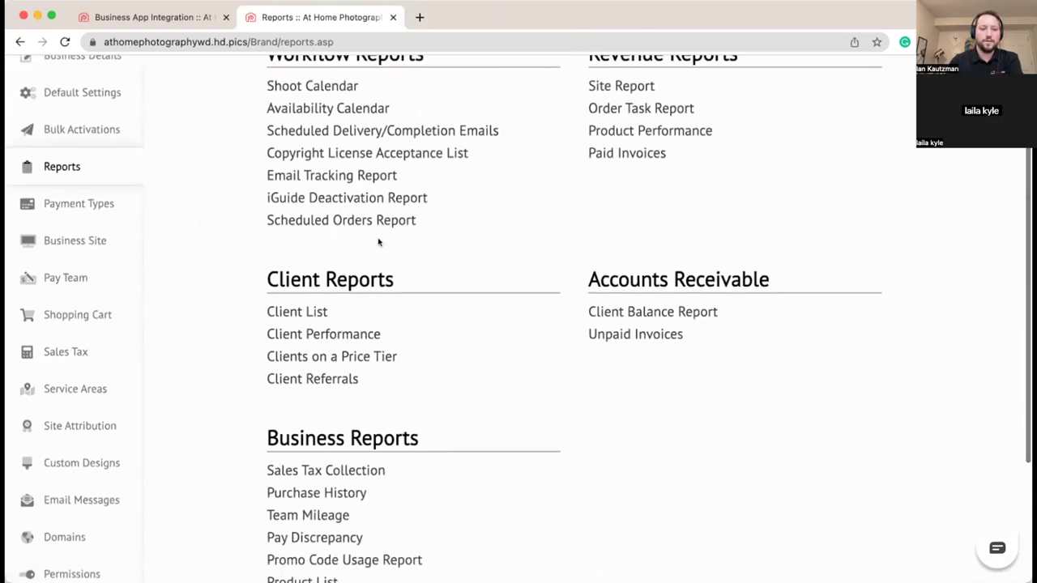
{"action": "scroll", "coordinate": [375, 243], "scroll_direction": "down", "scroll_amount": 1}
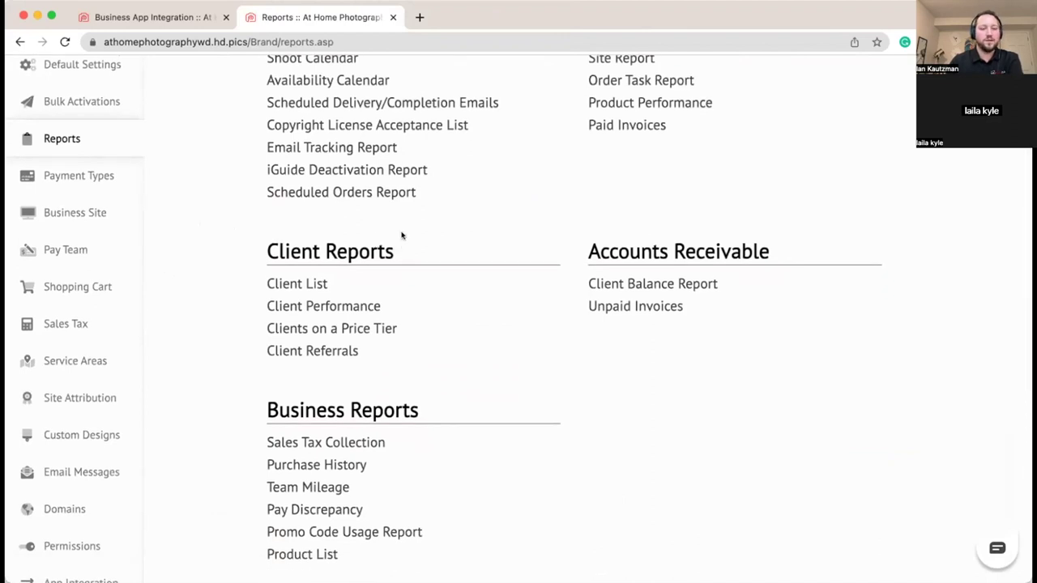
{"action": "scroll", "coordinate": [422, 229], "scroll_direction": "up", "scroll_amount": 1}
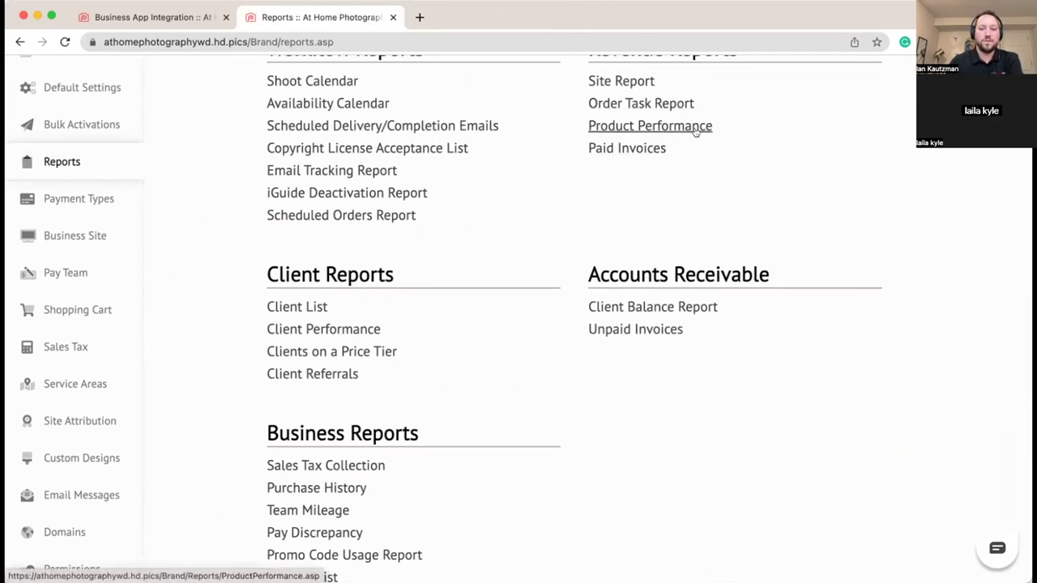
{"action": "scroll", "coordinate": [691, 134], "scroll_direction": "down", "scroll_amount": 1}
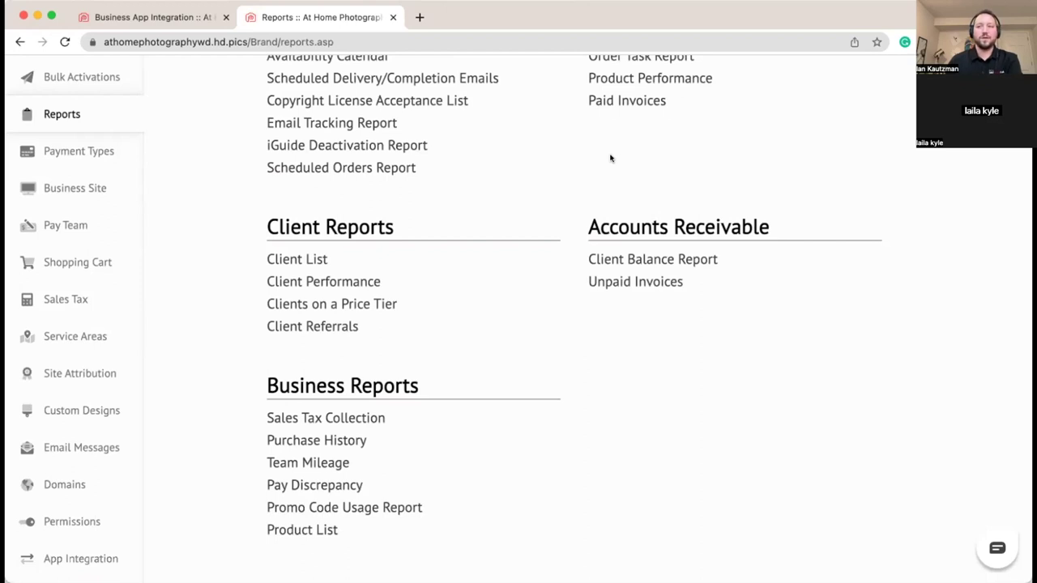
{"action": "scroll", "coordinate": [611, 161], "scroll_direction": "down", "scroll_amount": 1}
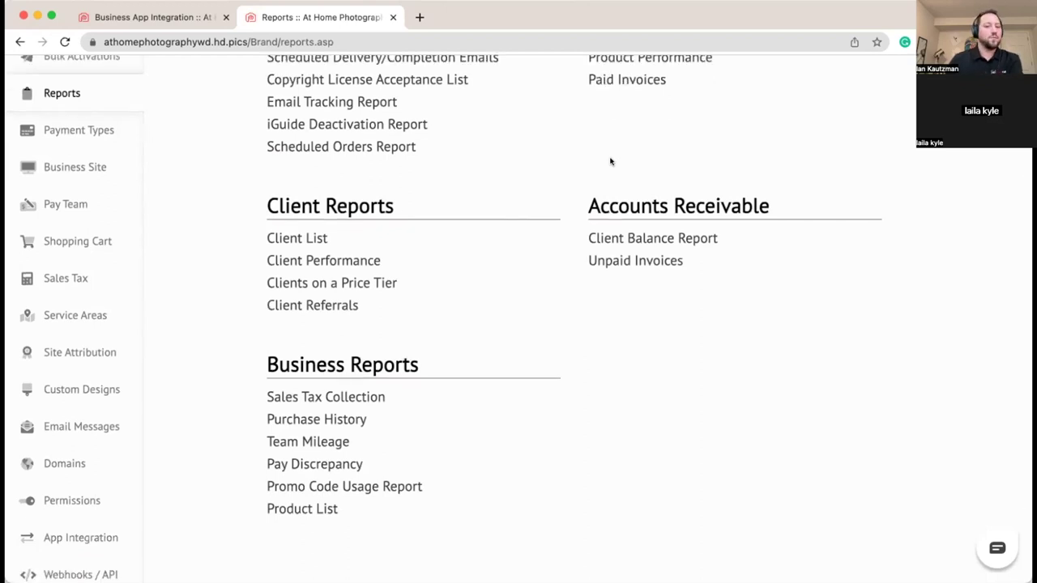
{"action": "scroll", "coordinate": [596, 162], "scroll_direction": "down", "scroll_amount": 4}
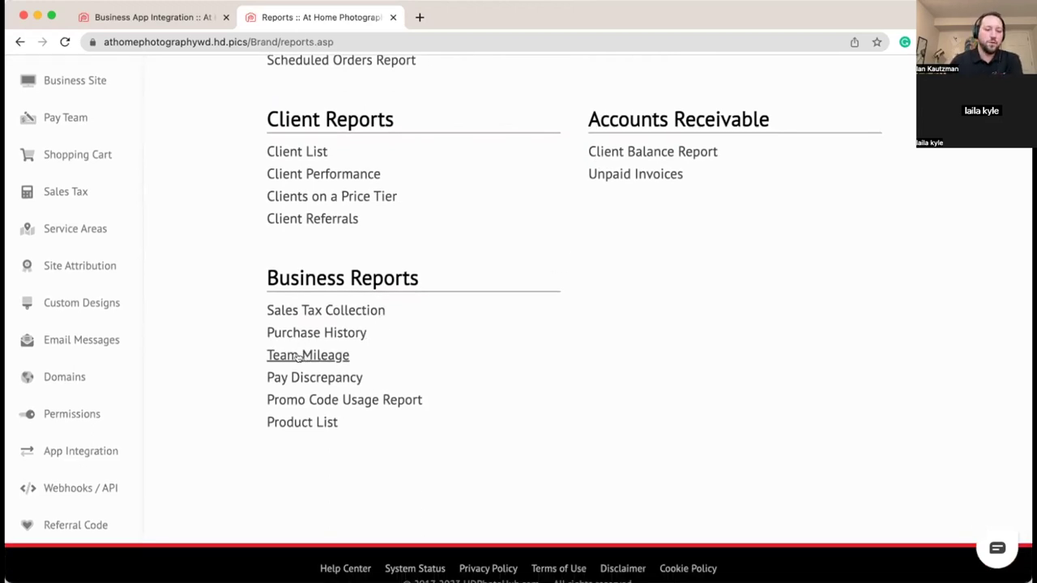
{"action": "left_click", "coordinate": [344, 357]}
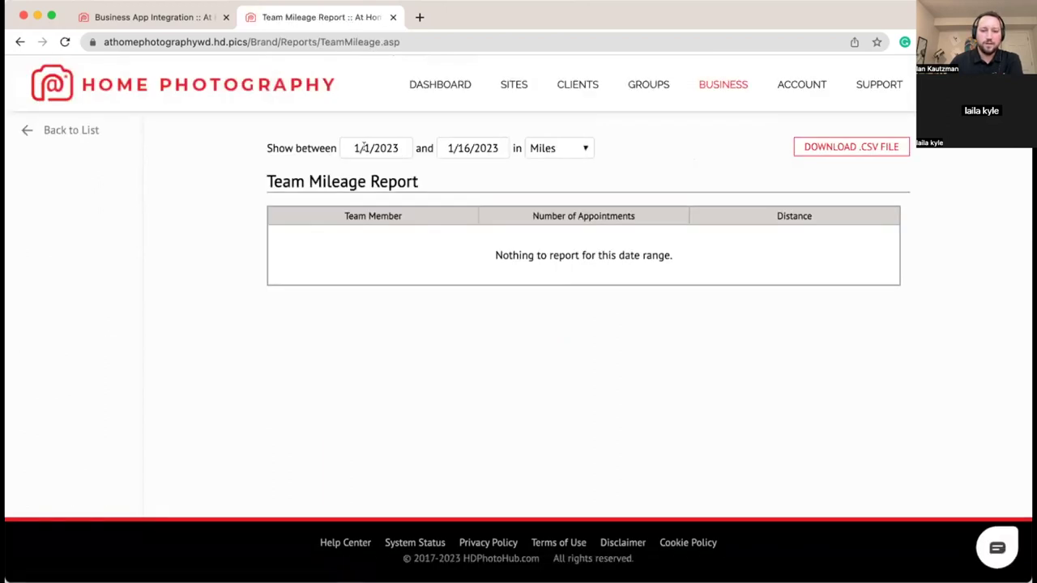
Step: End the Team Mileage report on 1/21/2023, showing one 6.9-mile appointment, and go back to the reports list
{"action": "left_click", "coordinate": [448, 144]}
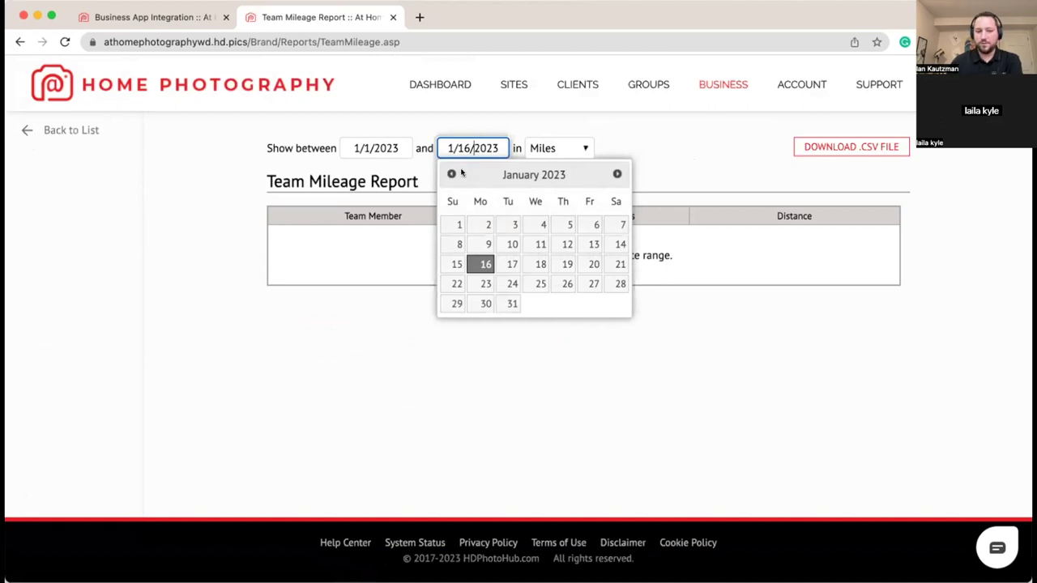
{"action": "left_click", "coordinate": [619, 264]}
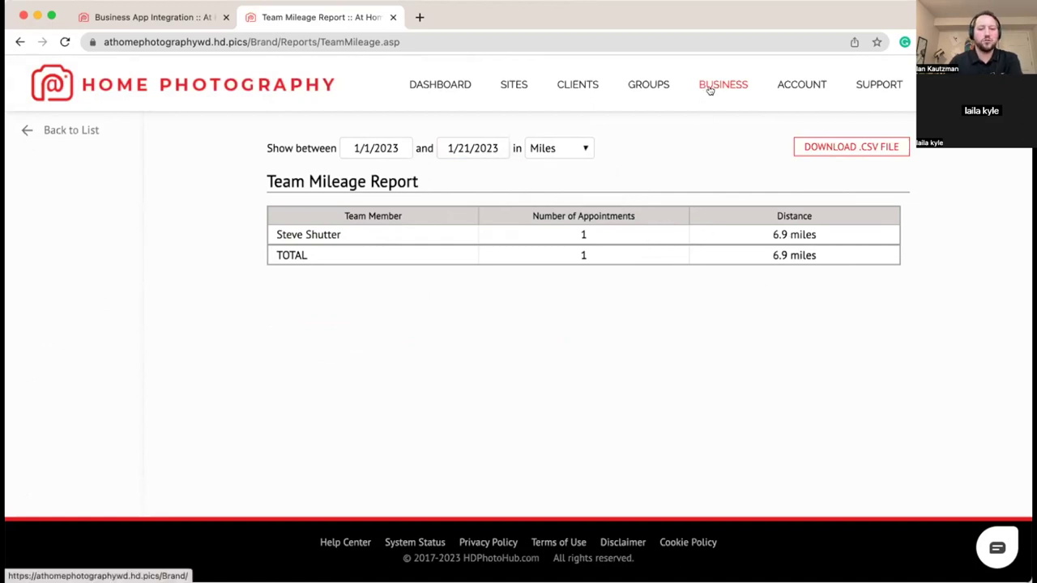
{"action": "left_click", "coordinate": [34, 132]}
{"action": "scroll", "coordinate": [241, 299], "scroll_direction": "down", "scroll_amount": 4}
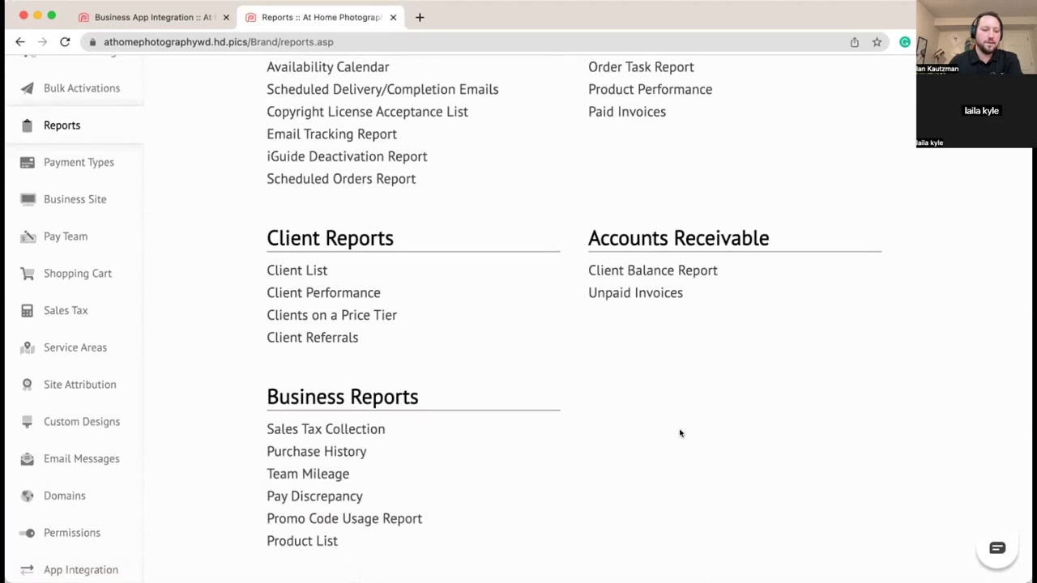
Step: Review the completed tasks behind a team member's $145.00 awaiting payment under Pay Team
{"action": "scroll", "coordinate": [378, 375], "scroll_direction": "up", "scroll_amount": 1}
{"action": "scroll", "coordinate": [106, 363], "scroll_direction": "down", "scroll_amount": 4}
{"action": "scroll", "coordinate": [108, 367], "scroll_direction": "up", "scroll_amount": 8}
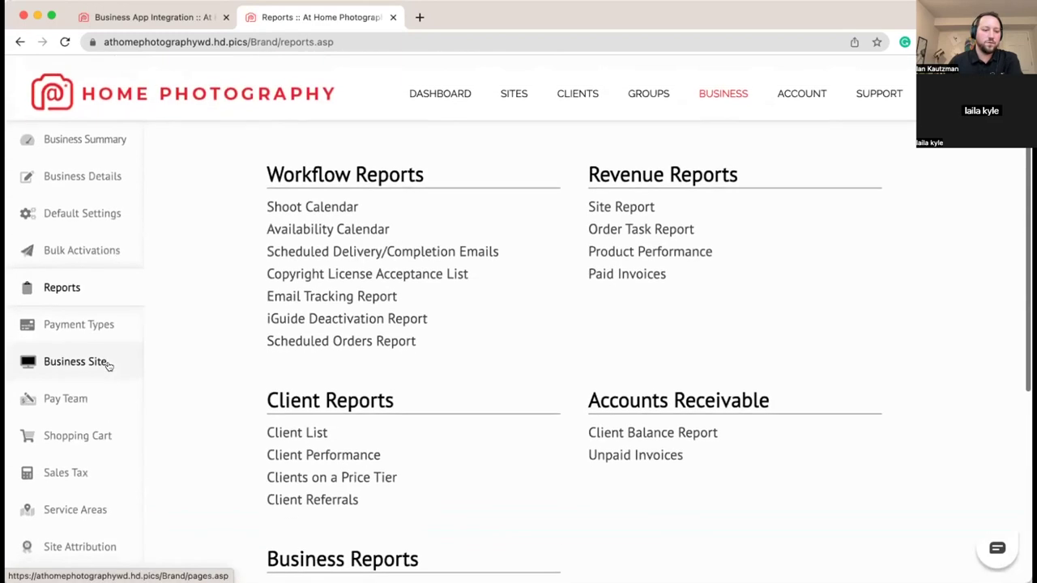
{"action": "left_click", "coordinate": [100, 394]}
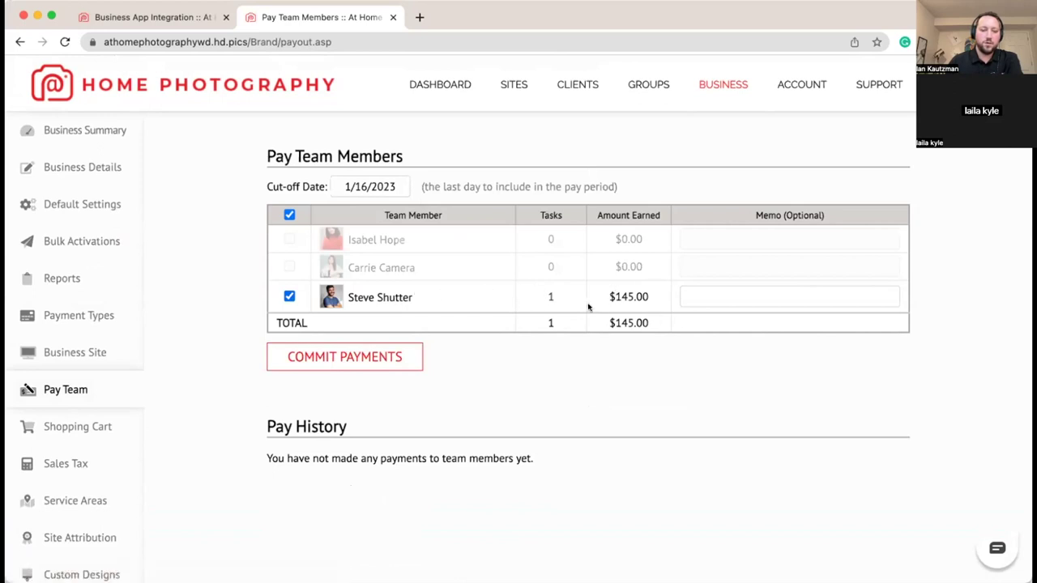
{"action": "left_click", "coordinate": [550, 298]}
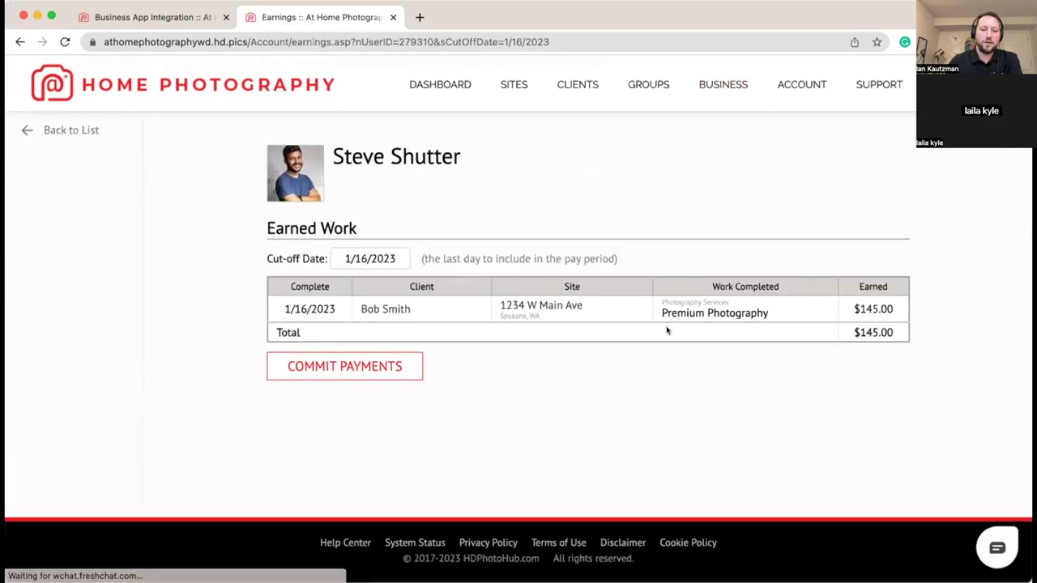
Step: Return to the Pay Team list, then open Purchase Credits from the Business Summary
{"action": "left_click", "coordinate": [71, 130]}
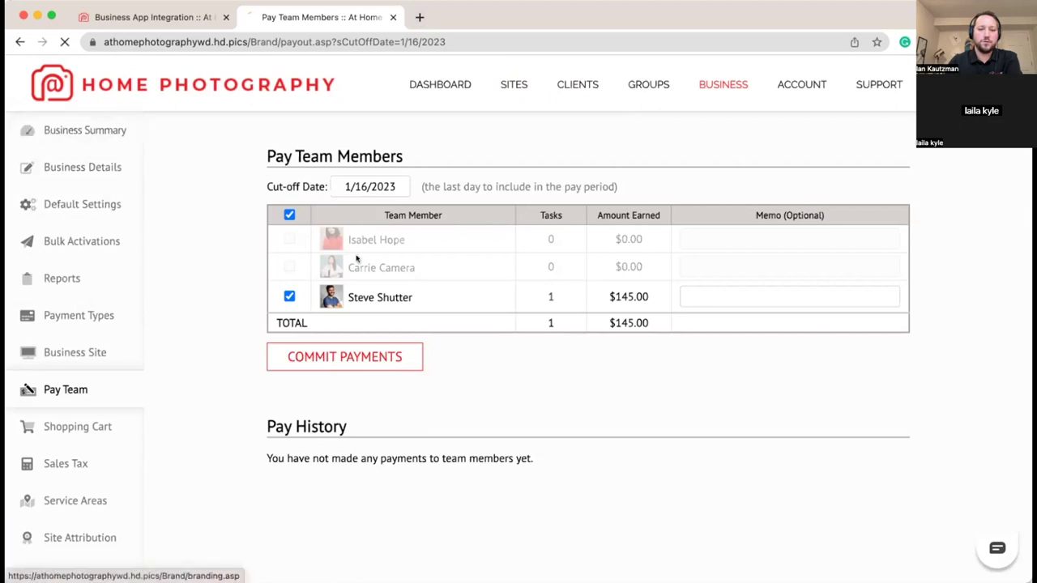
{"action": "left_click", "coordinate": [71, 132]}
{"action": "left_click", "coordinate": [820, 369]}
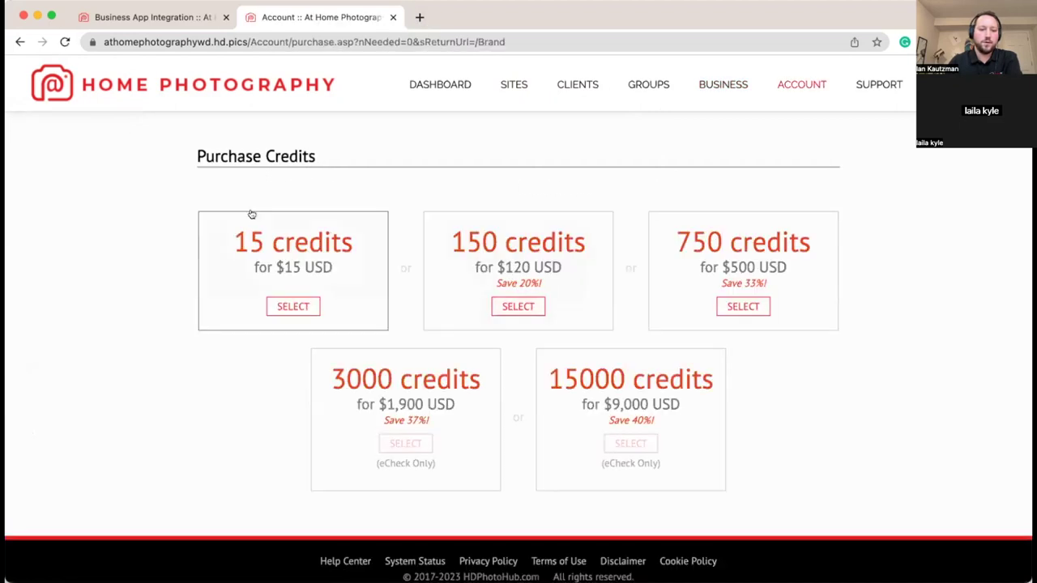
{"action": "scroll", "coordinate": [235, 213], "scroll_direction": "down", "scroll_amount": 1}
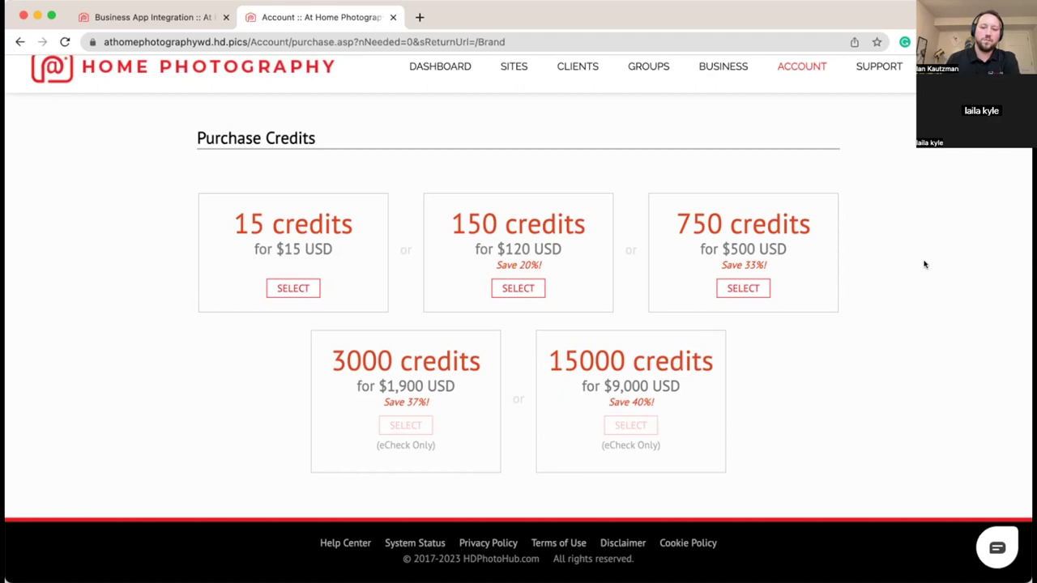
{"action": "scroll", "coordinate": [925, 264], "scroll_direction": "up", "scroll_amount": 1}
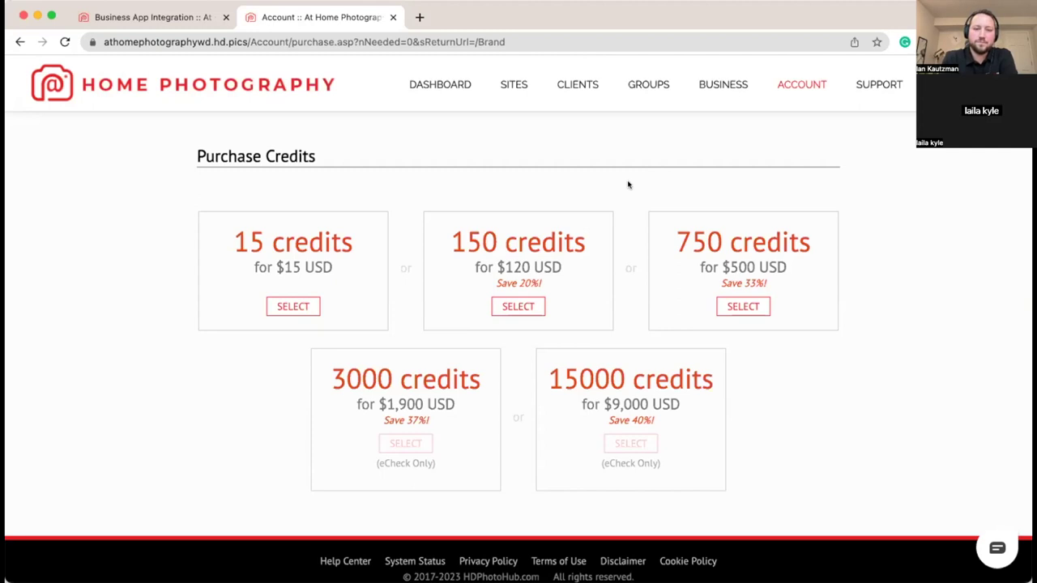
Step: Open the first team member's service areas, listing 35- and 60-mile zones
{"action": "left_click", "coordinate": [713, 84]}
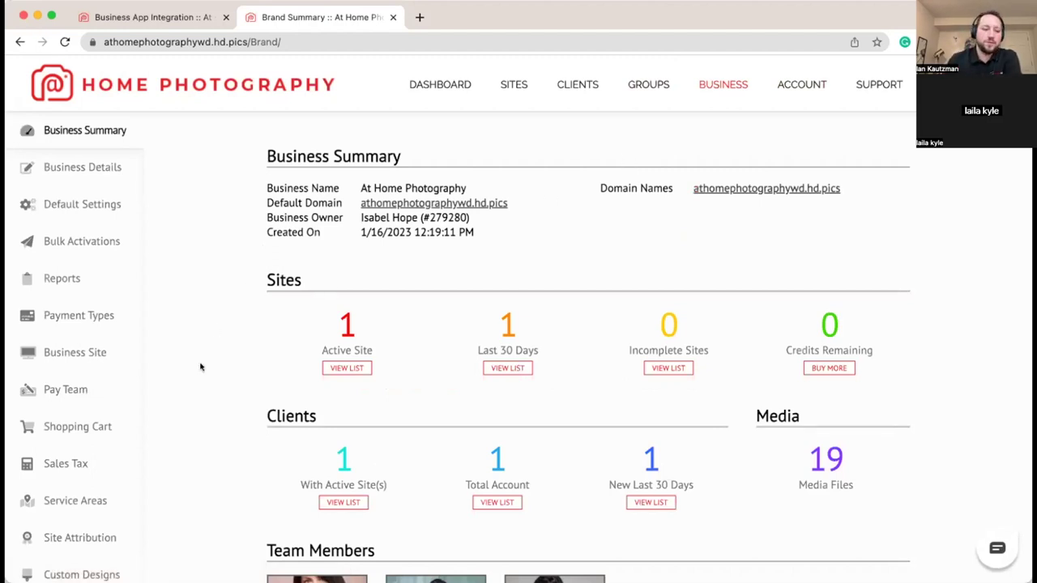
{"action": "left_click", "coordinate": [120, 427]}
{"action": "left_click", "coordinate": [81, 499]}
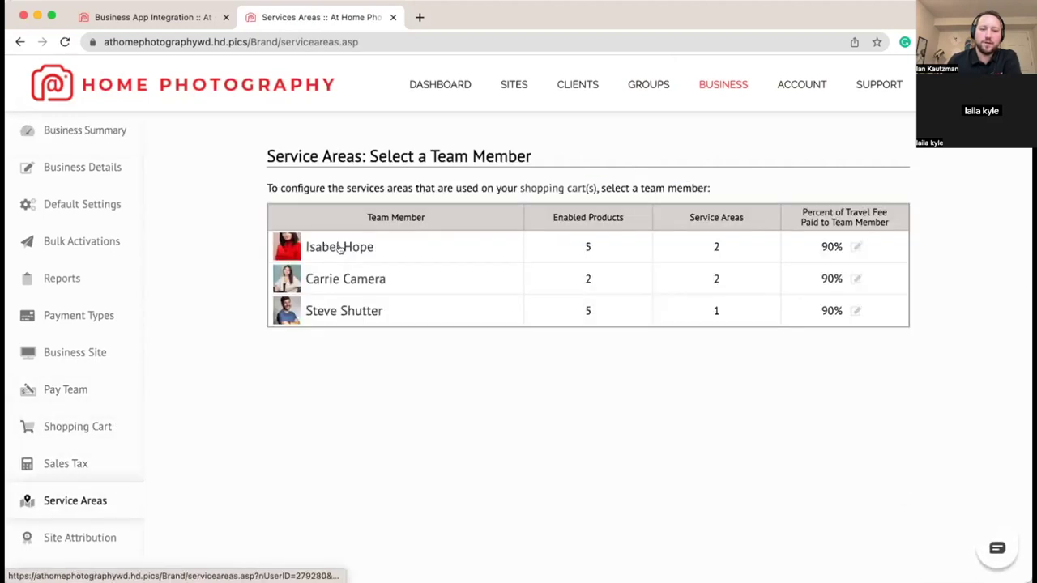
{"action": "left_click", "coordinate": [341, 247]}
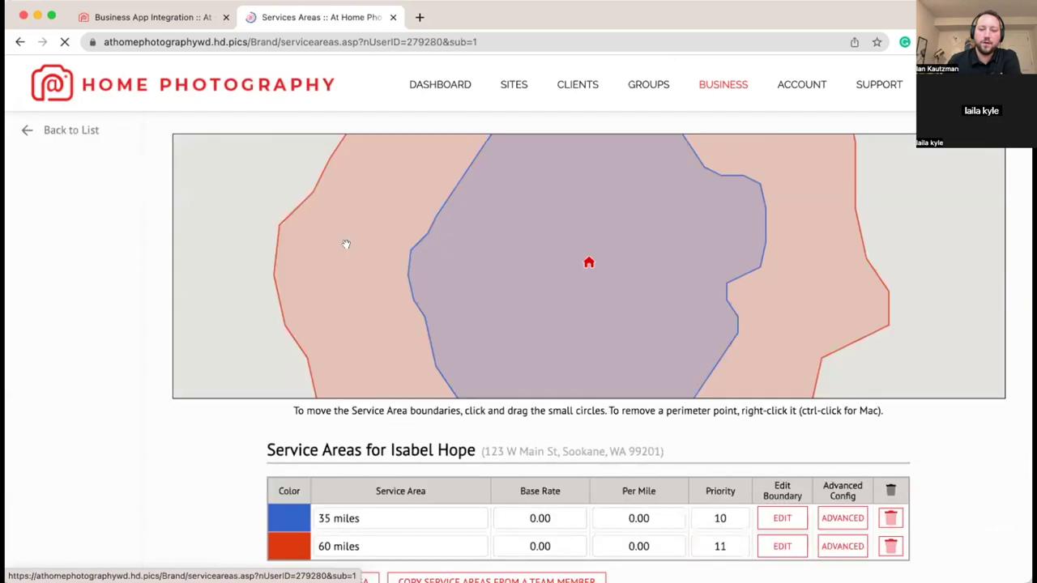
Step: Zoom out and pan the map to see both service areas east of Spokane
{"action": "left_click", "coordinate": [981, 373]}
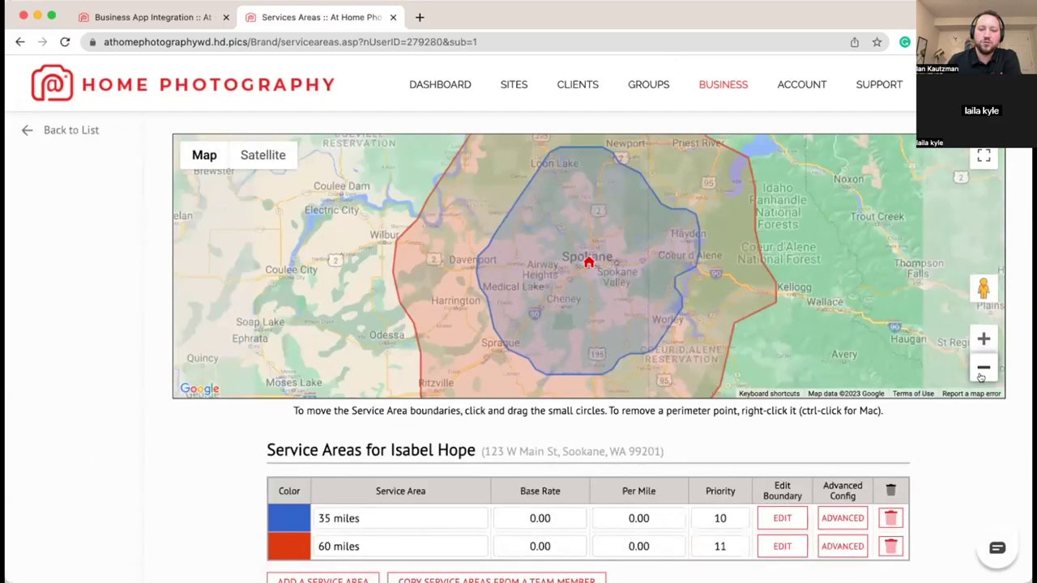
{"action": "left_click", "coordinate": [981, 375]}
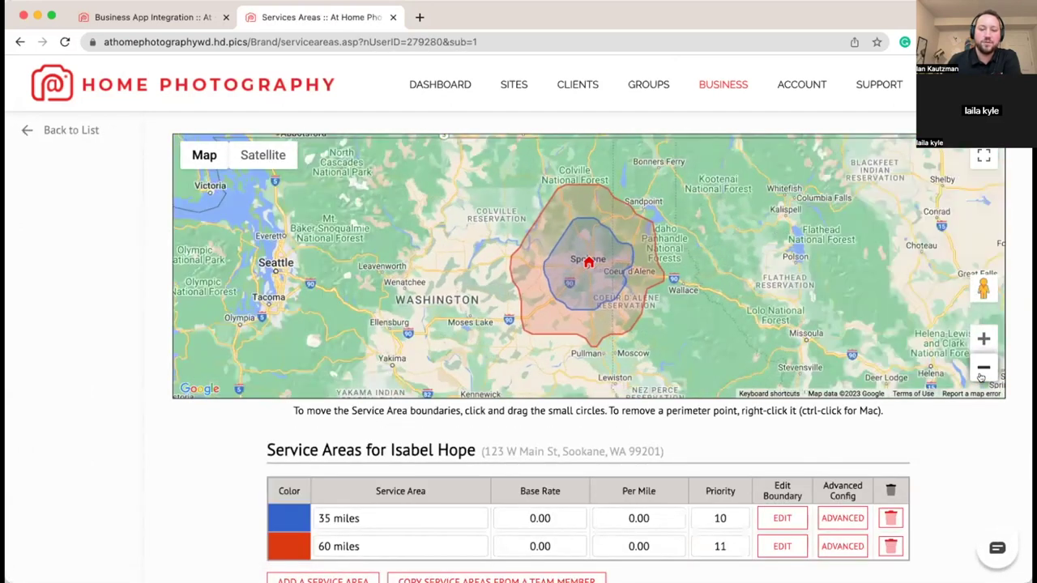
{"action": "left_click_drag", "start_coordinate": [832, 334], "coordinate": [669, 290]}
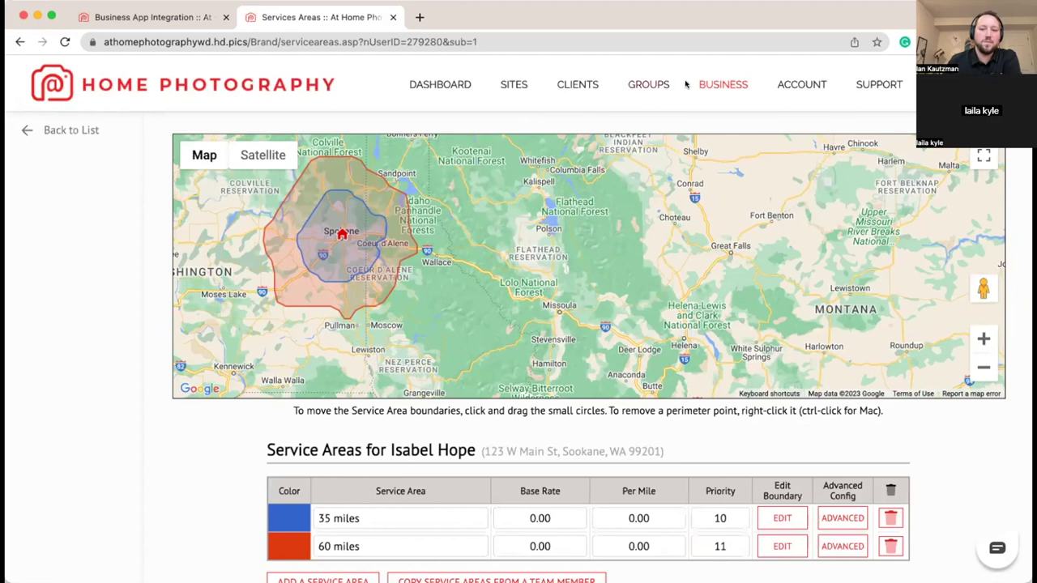
{"action": "left_click", "coordinate": [729, 86]}
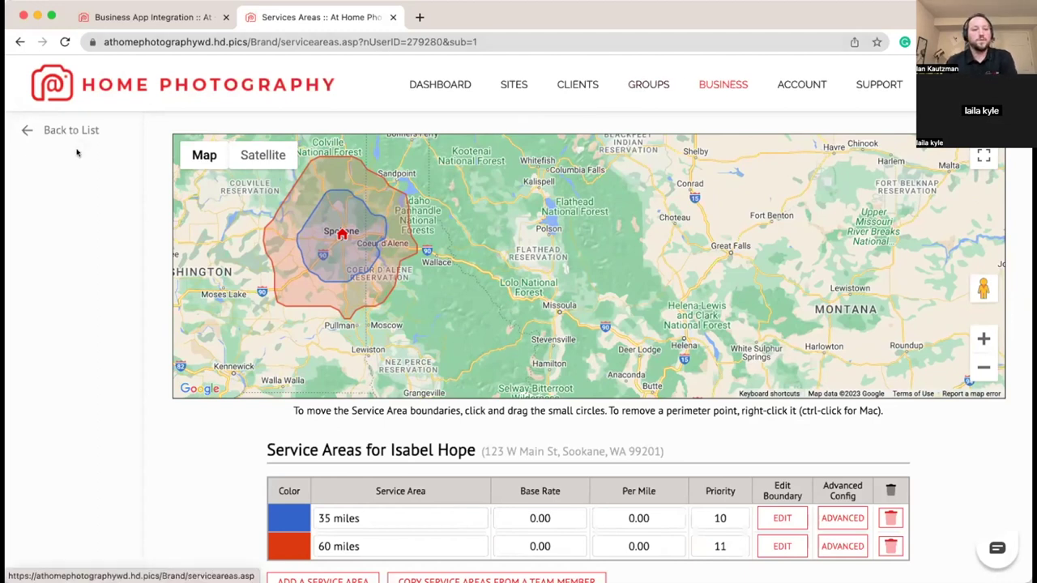
{"action": "left_click", "coordinate": [84, 426]}
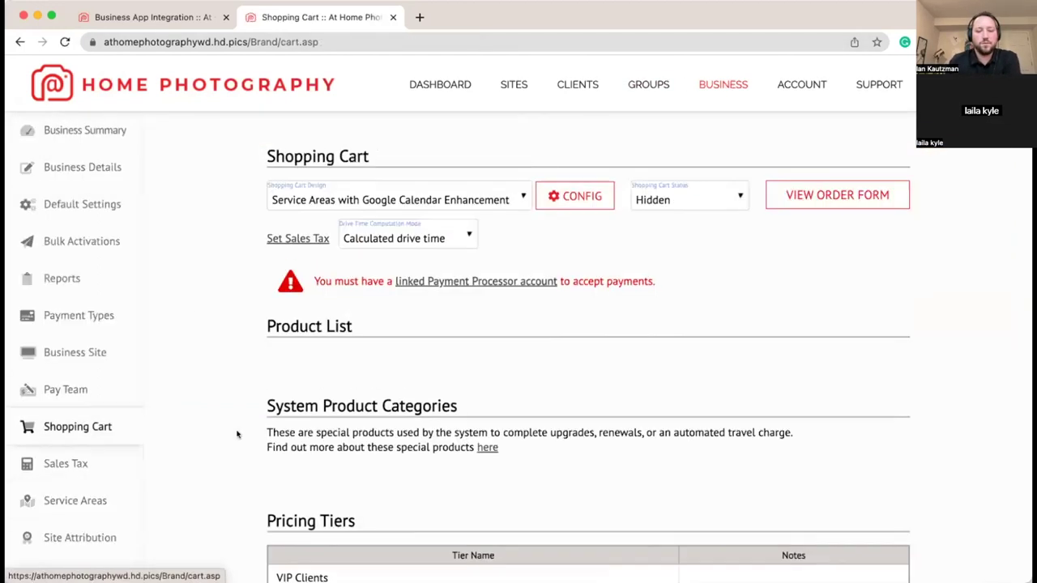
{"action": "scroll", "coordinate": [178, 329], "scroll_direction": "down", "scroll_amount": 3}
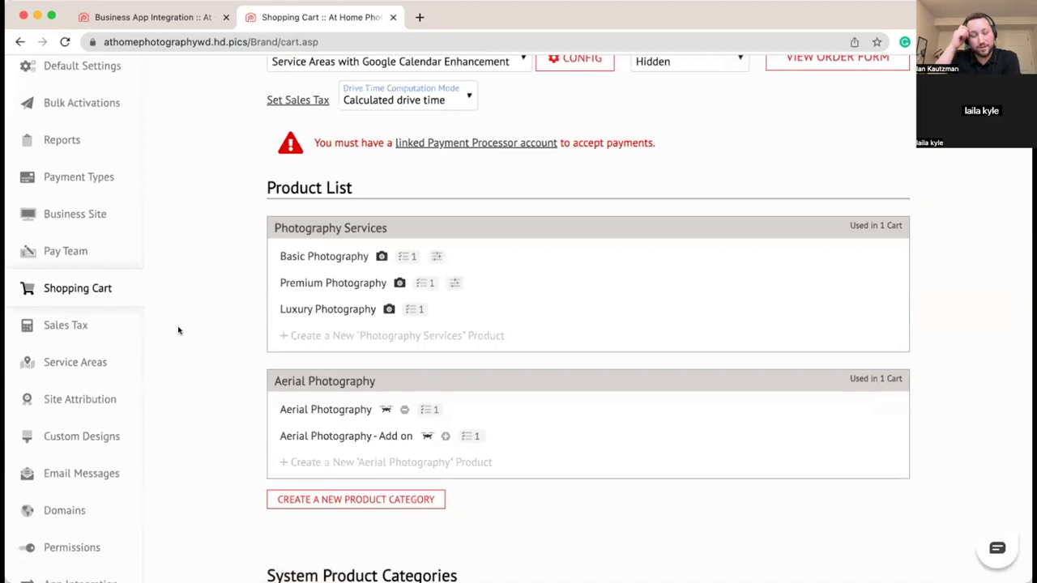
{"action": "left_click", "coordinate": [332, 256]}
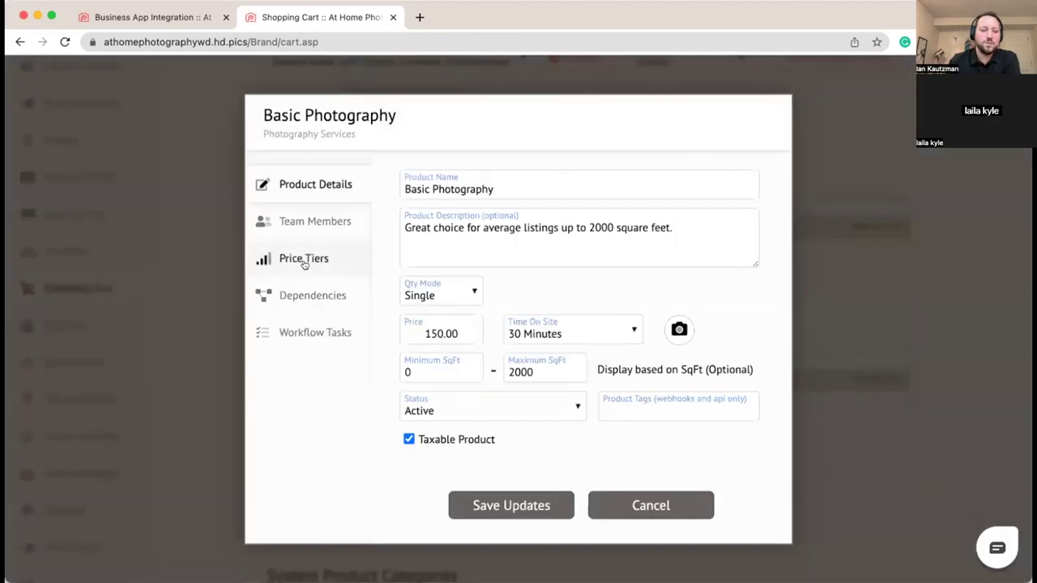
{"action": "left_click", "coordinate": [329, 217]}
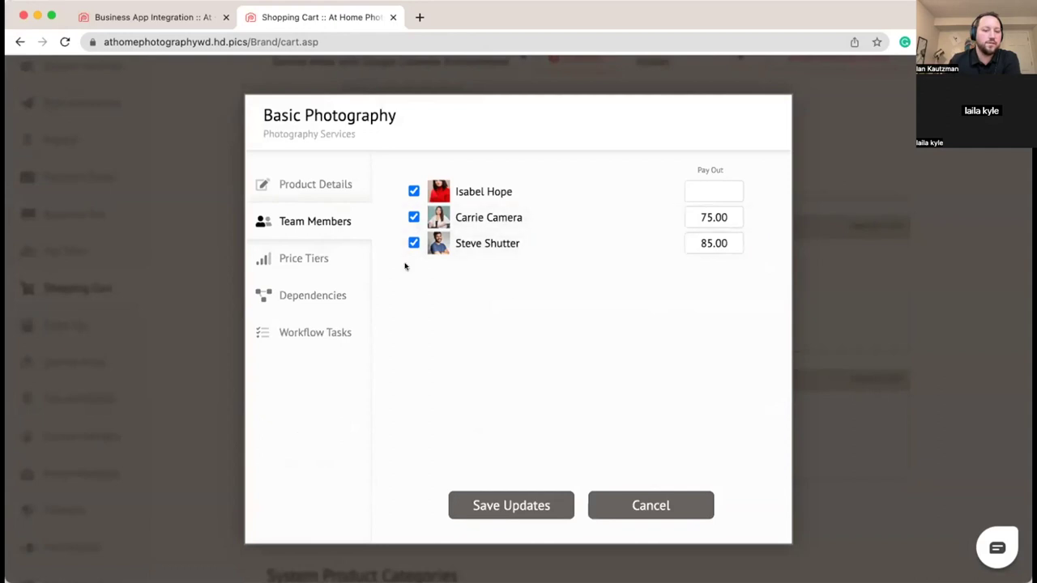
{"action": "left_click", "coordinate": [632, 504]}
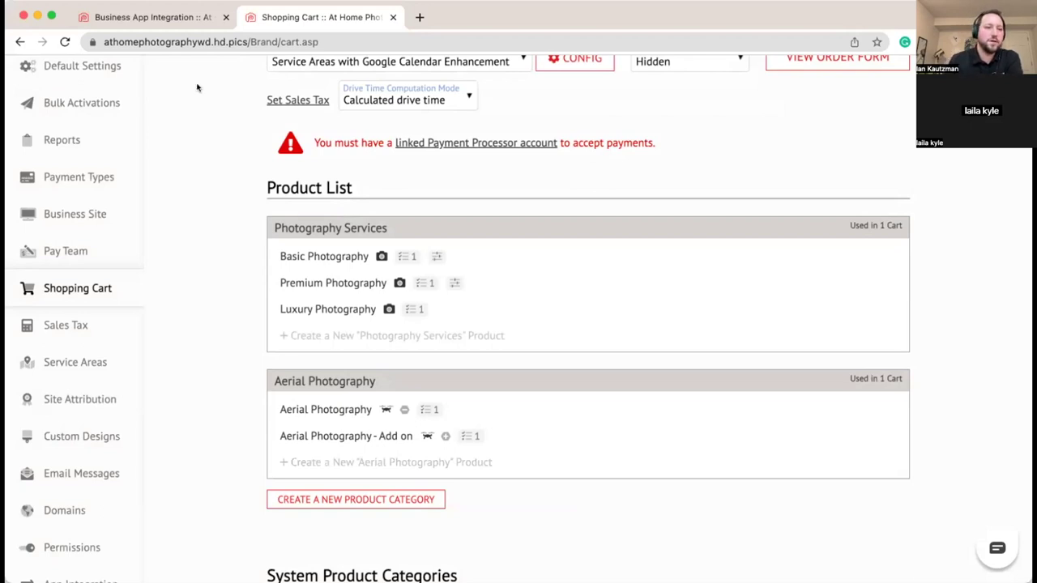
{"action": "left_click", "coordinate": [193, 19]}
{"action": "left_click", "coordinate": [302, 18]}
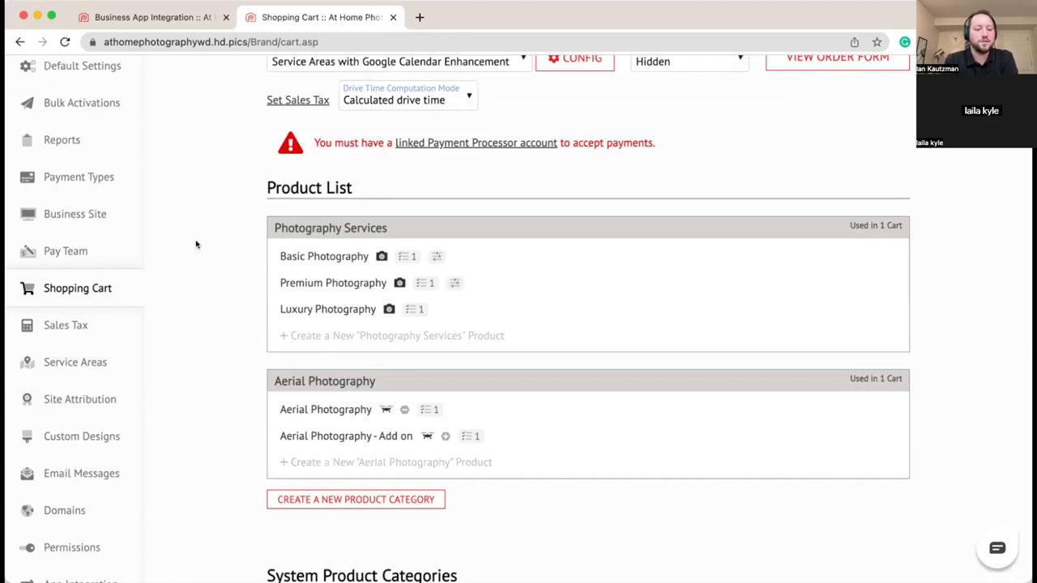
{"action": "scroll", "coordinate": [195, 244], "scroll_direction": "down", "scroll_amount": 15}
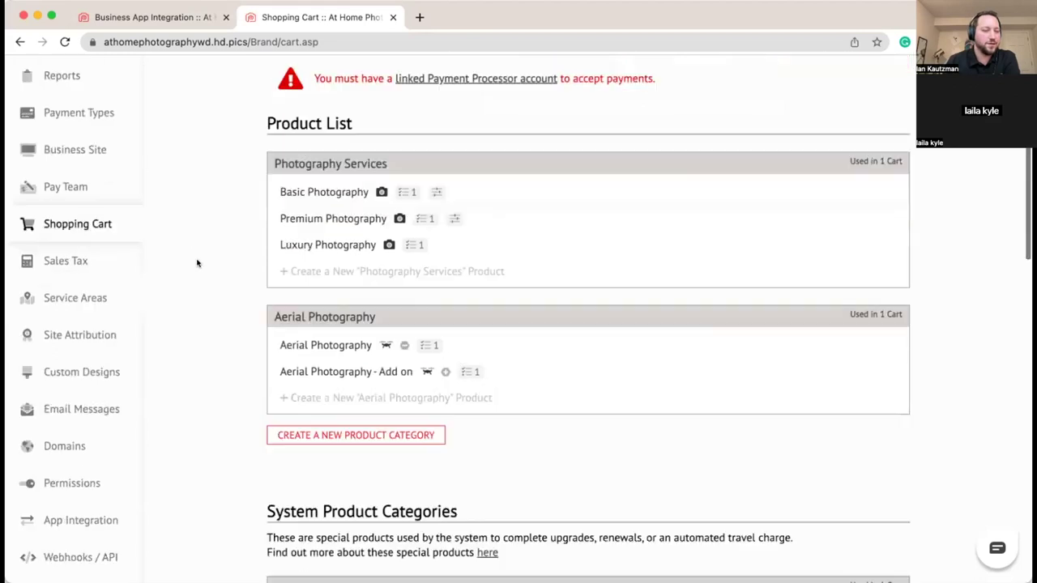
{"action": "scroll", "coordinate": [196, 264], "scroll_direction": "down", "scroll_amount": 3}
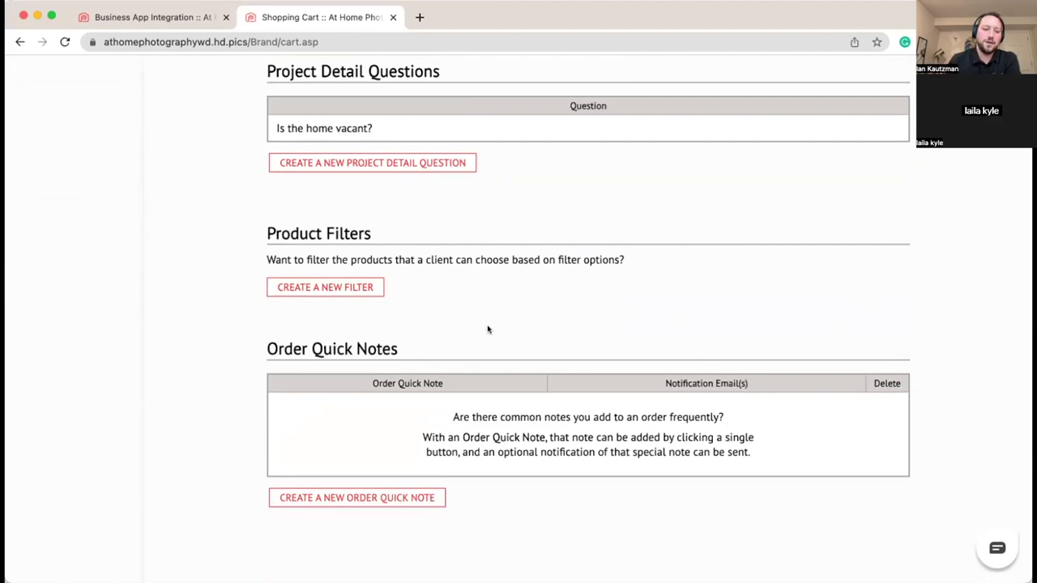
{"action": "scroll", "coordinate": [487, 329], "scroll_direction": "up", "scroll_amount": 2}
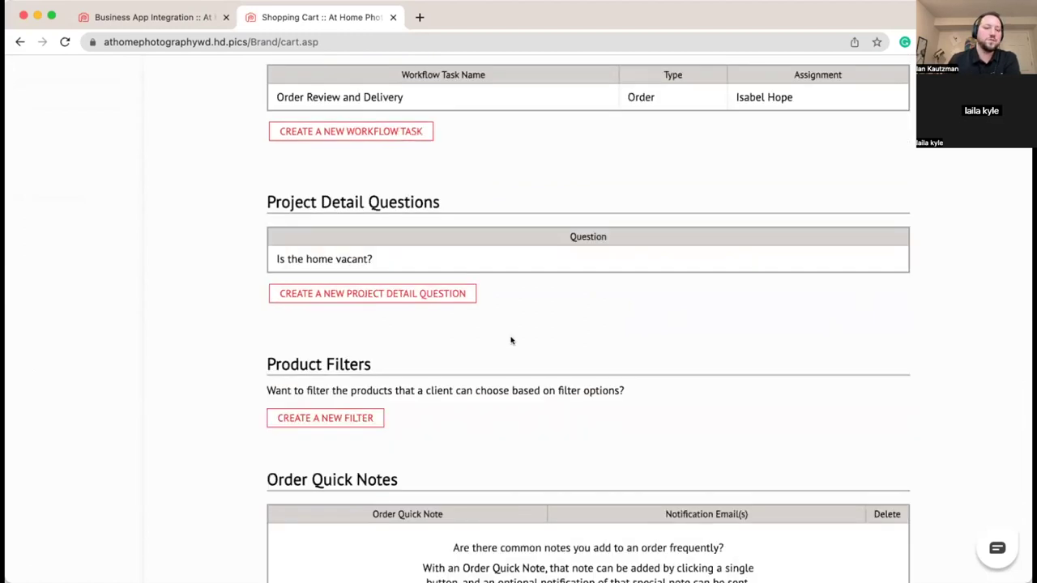
{"action": "scroll", "coordinate": [505, 335], "scroll_direction": "up", "scroll_amount": 10}
{"action": "scroll", "coordinate": [512, 336], "scroll_direction": "up", "scroll_amount": 5}
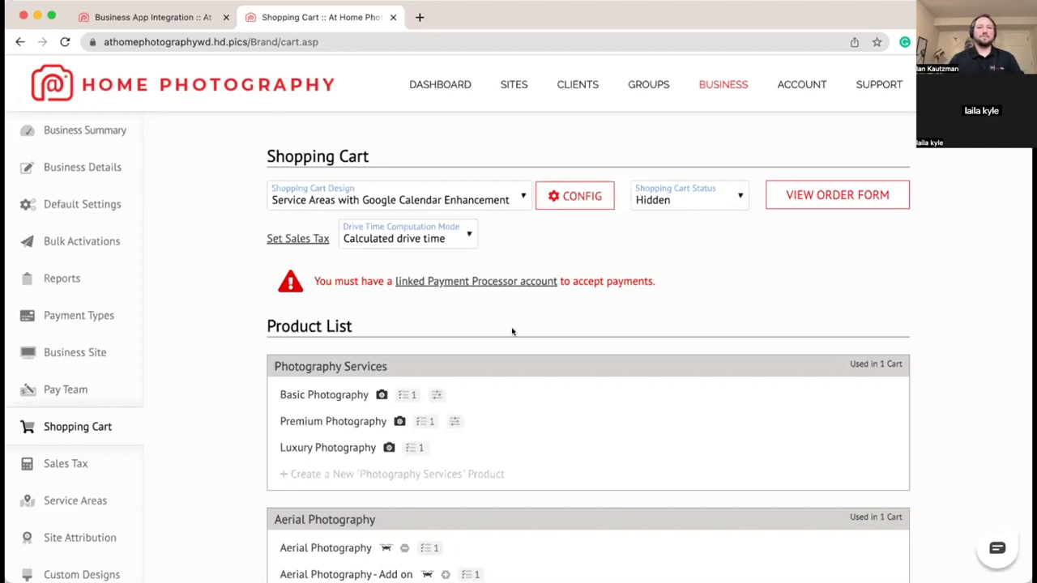
Step: Open the 1234 W Main Ave site's order summary from the Sites list
{"action": "left_click", "coordinate": [166, 22]}
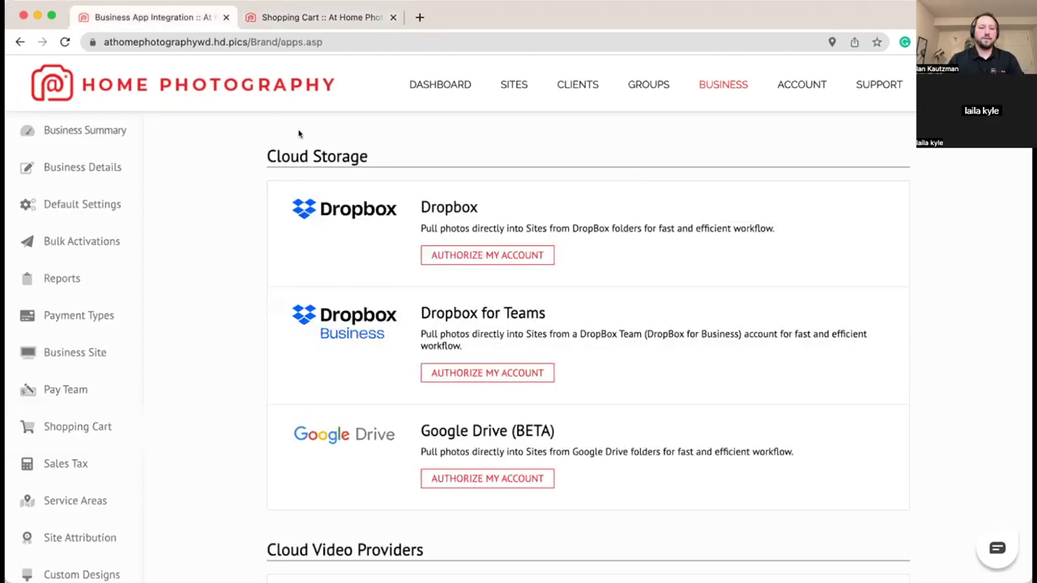
{"action": "left_click", "coordinate": [512, 84]}
{"action": "left_click", "coordinate": [277, 270]}
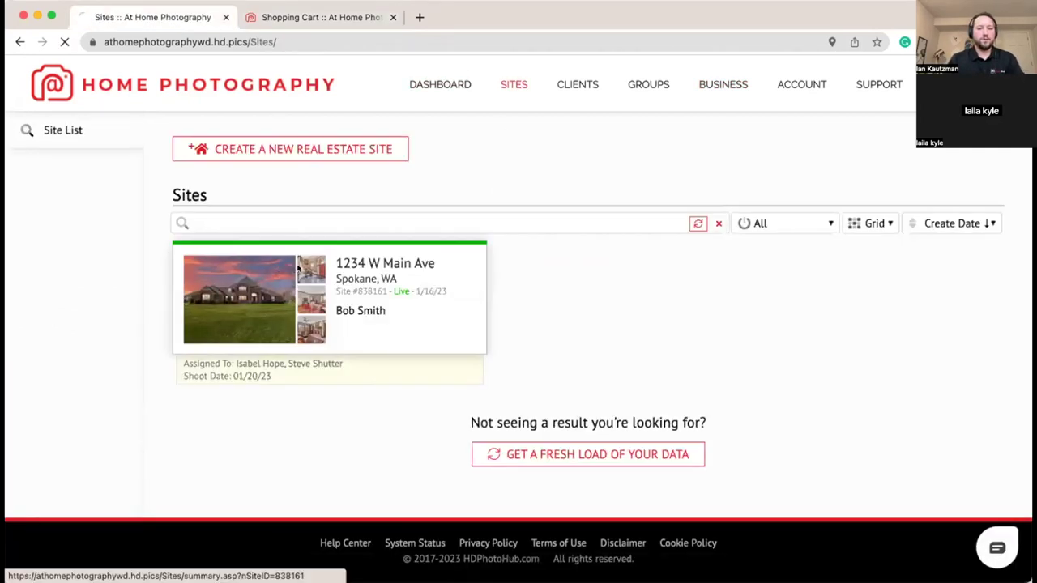
{"action": "scroll", "coordinate": [233, 286], "scroll_direction": "down", "scroll_amount": 10}
{"action": "scroll", "coordinate": [233, 286], "scroll_direction": "down", "scroll_amount": 7}
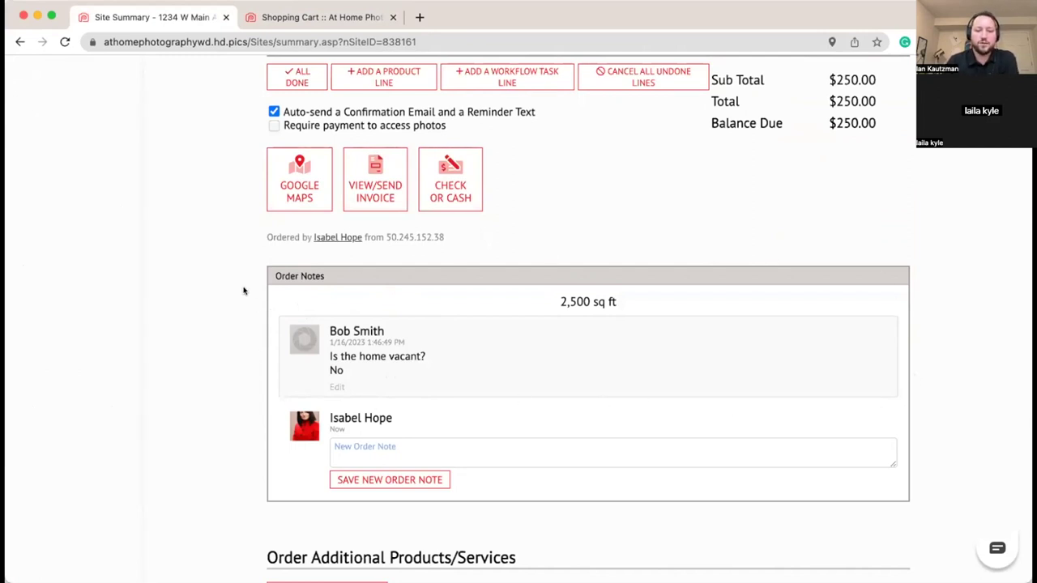
Step: Read through the 1234 W Main Ave order details, then go to the Dashboard
{"action": "scroll", "coordinate": [243, 290], "scroll_direction": "down", "scroll_amount": 3}
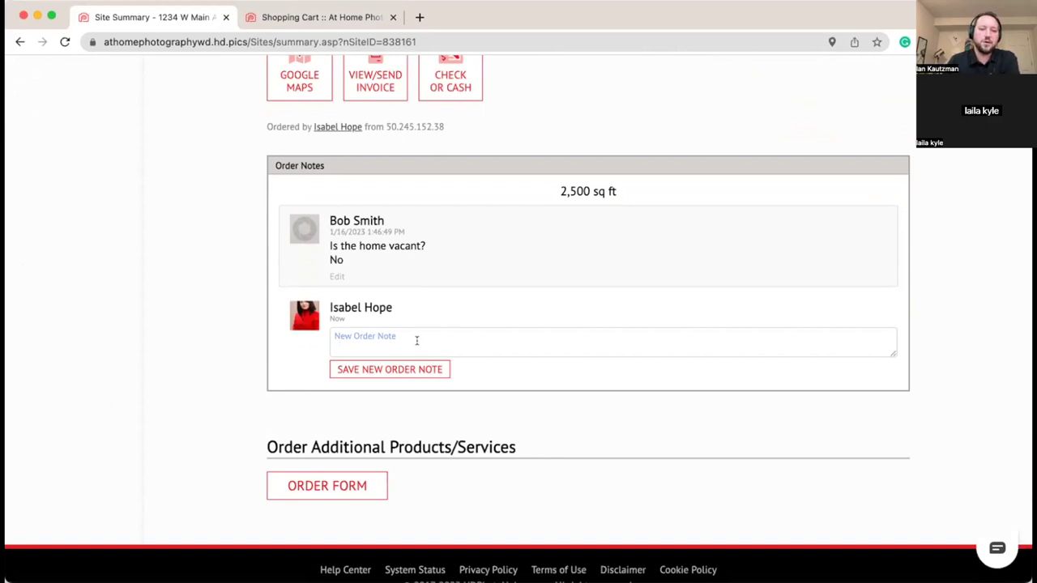
{"action": "scroll", "coordinate": [416, 340], "scroll_direction": "up", "scroll_amount": 10}
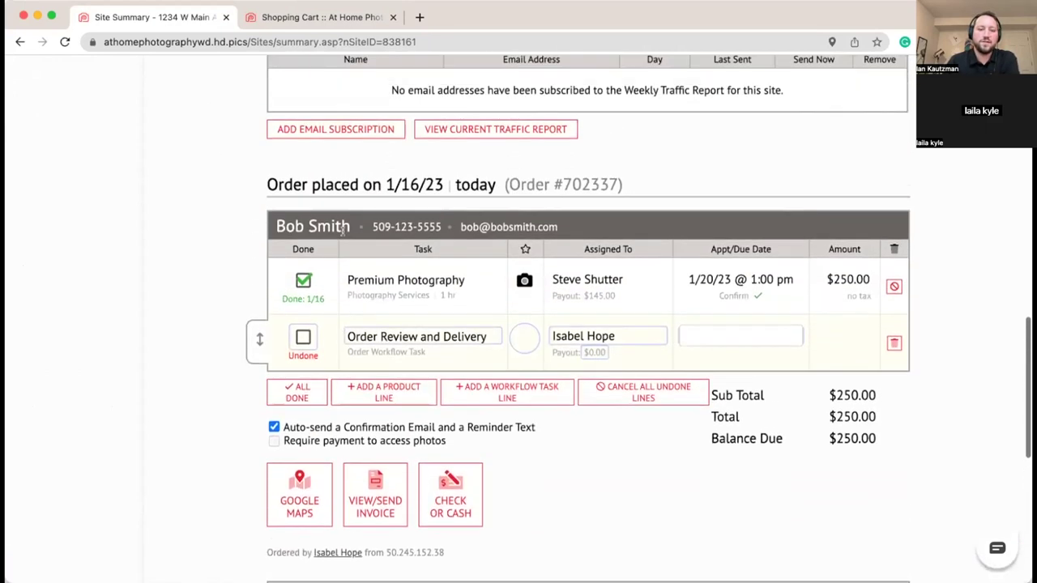
{"action": "scroll", "coordinate": [688, 294], "scroll_direction": "down", "scroll_amount": 8}
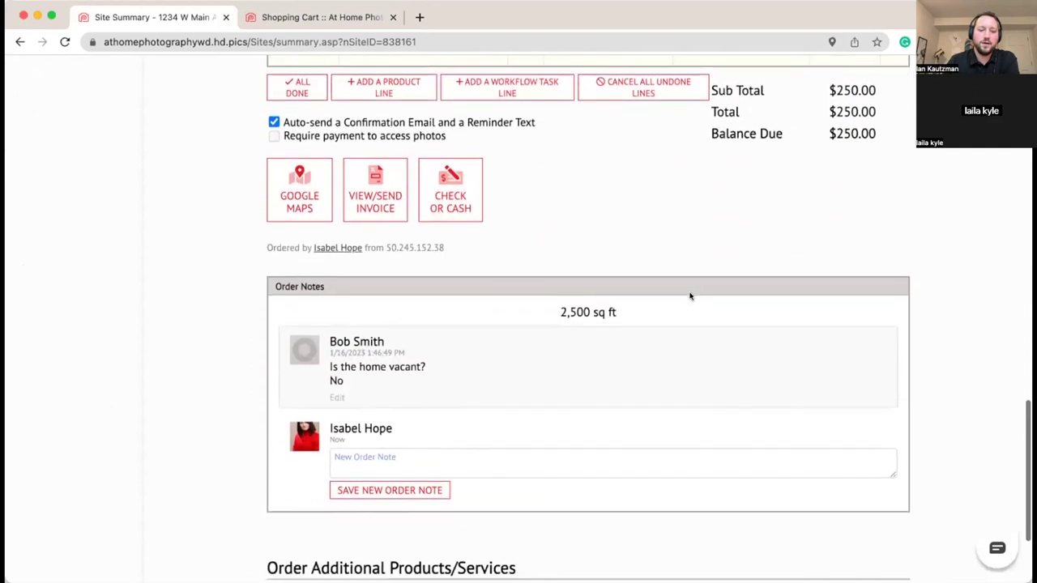
{"action": "scroll", "coordinate": [690, 294], "scroll_direction": "up", "scroll_amount": 15}
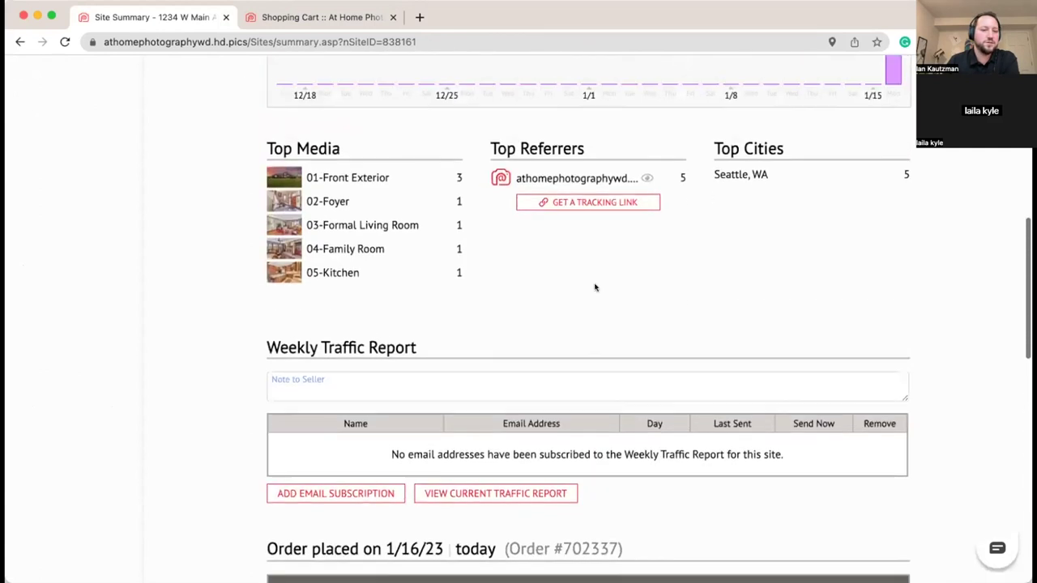
{"action": "scroll", "coordinate": [594, 288], "scroll_direction": "up", "scroll_amount": 9}
{"action": "scroll", "coordinate": [457, 263], "scroll_direction": "down", "scroll_amount": 5}
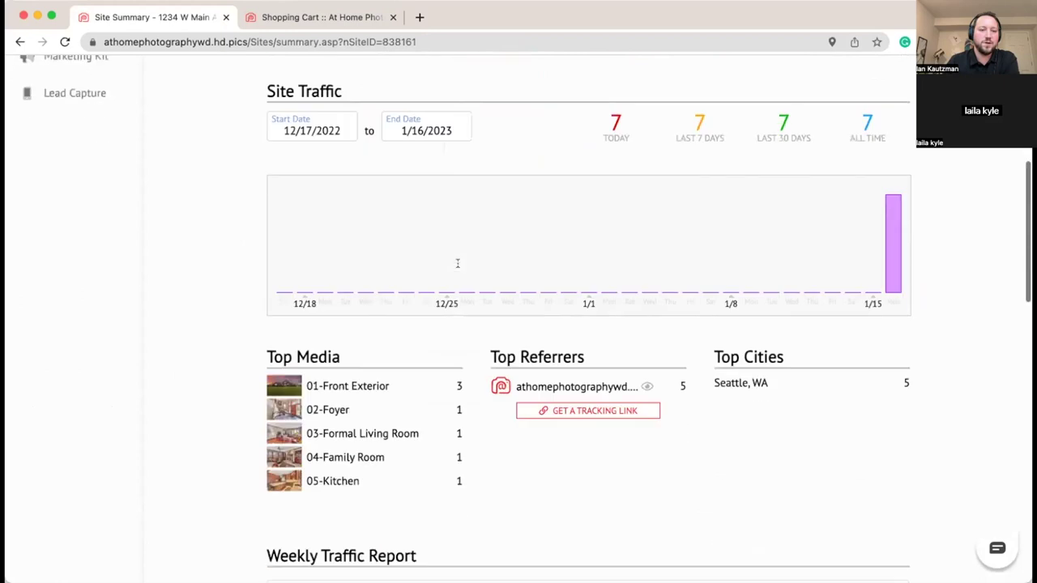
{"action": "scroll", "coordinate": [457, 263], "scroll_direction": "down", "scroll_amount": 16}
{"action": "scroll", "coordinate": [454, 235], "scroll_direction": "up", "scroll_amount": 1}
{"action": "scroll", "coordinate": [740, 407], "scroll_direction": "down", "scroll_amount": 4}
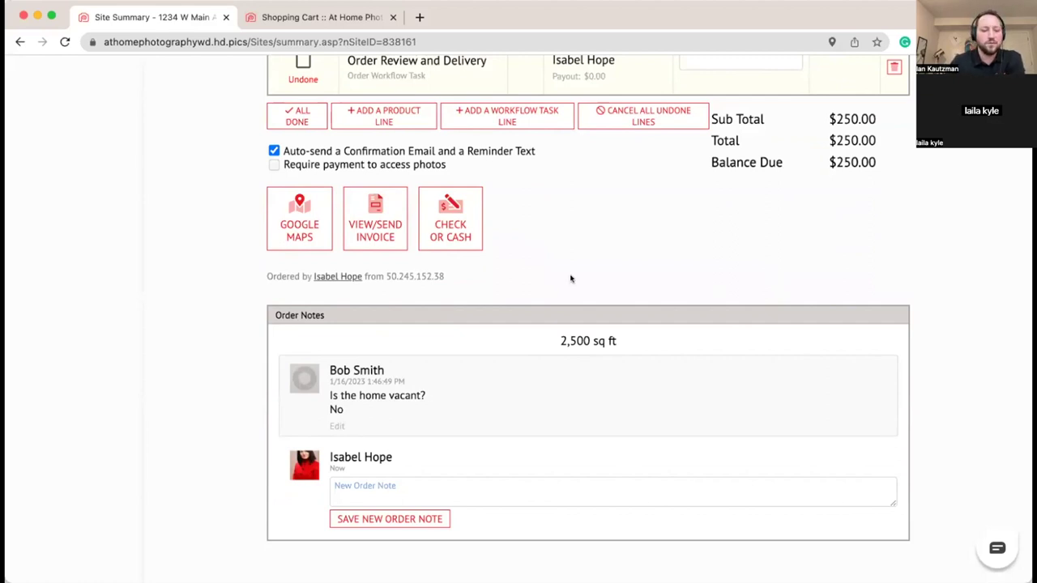
{"action": "scroll", "coordinate": [543, 278], "scroll_direction": "down", "scroll_amount": 2}
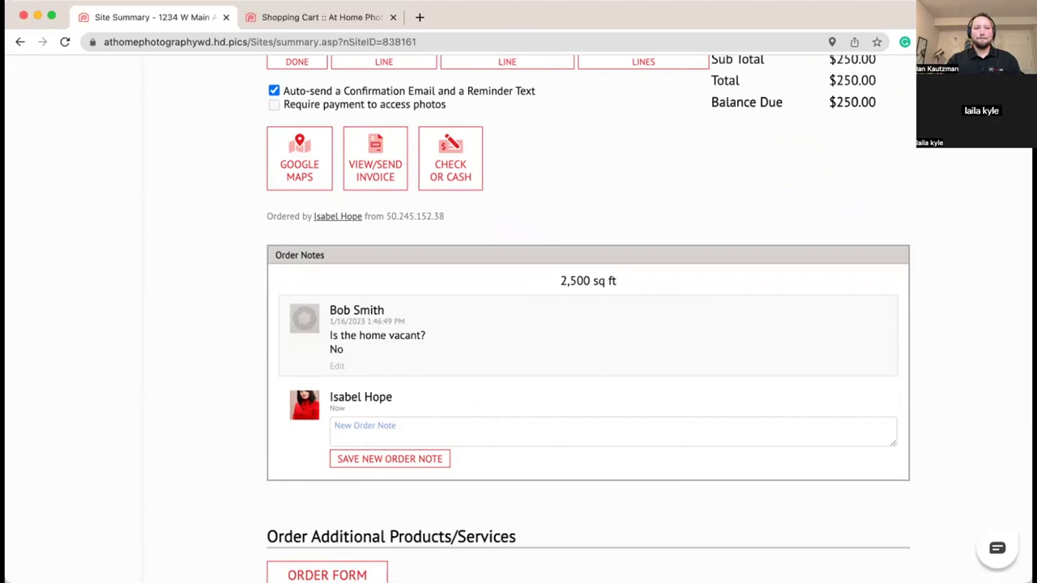
{"action": "scroll", "coordinate": [623, 185], "scroll_direction": "up", "scroll_amount": 15}
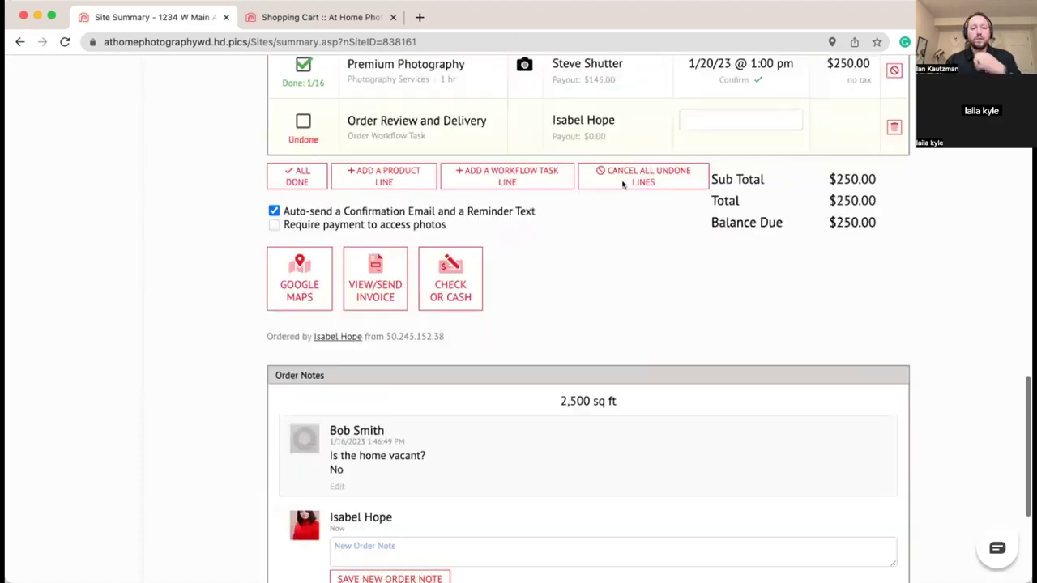
{"action": "left_click", "coordinate": [440, 84]}
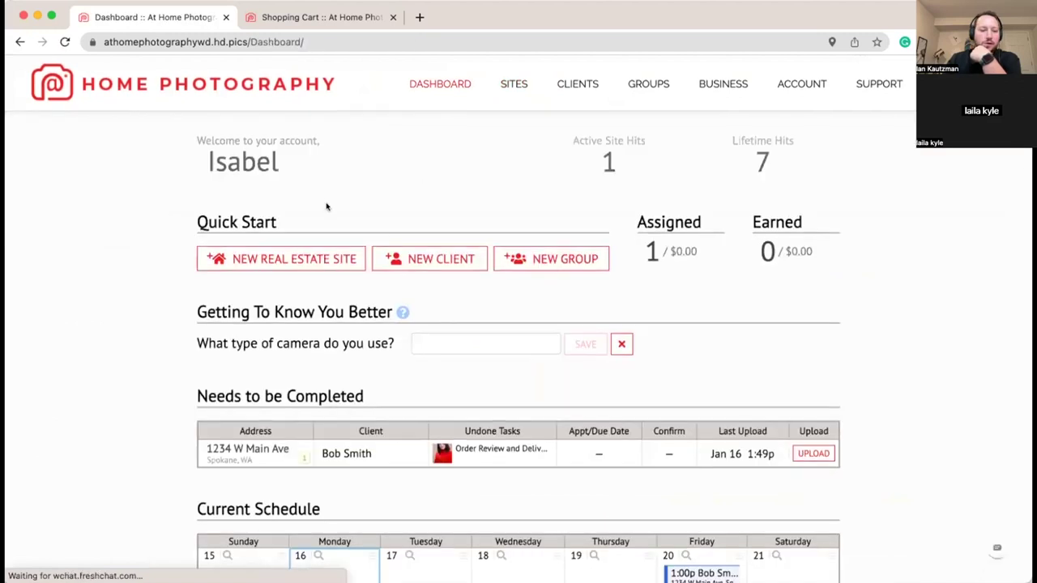
Step: Add a Jan 23 day off for each of the three team members in Current Schedule
{"action": "scroll", "coordinate": [423, 187], "scroll_direction": "down", "scroll_amount": 4}
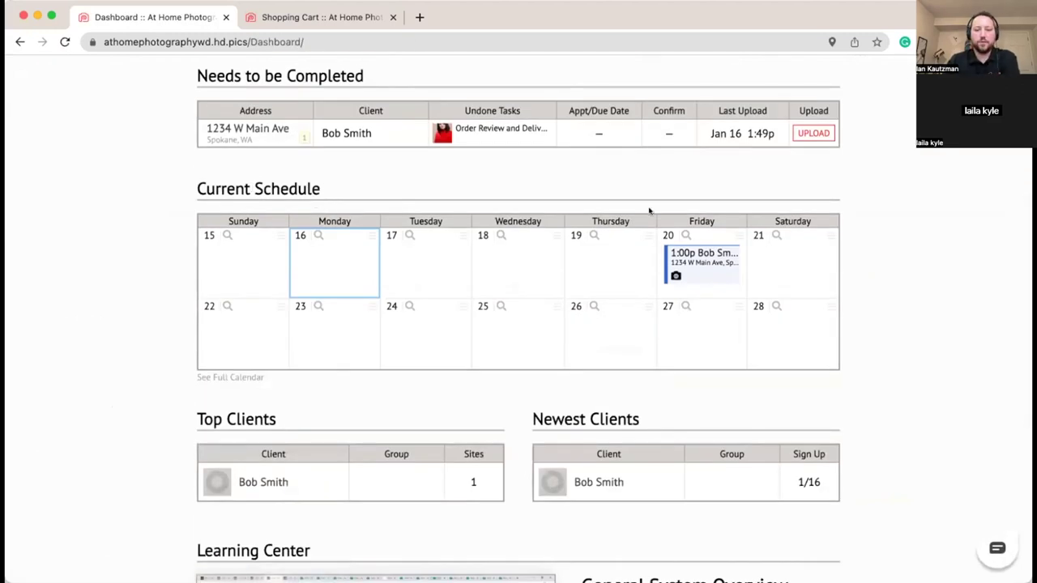
{"action": "left_click", "coordinate": [367, 307]}
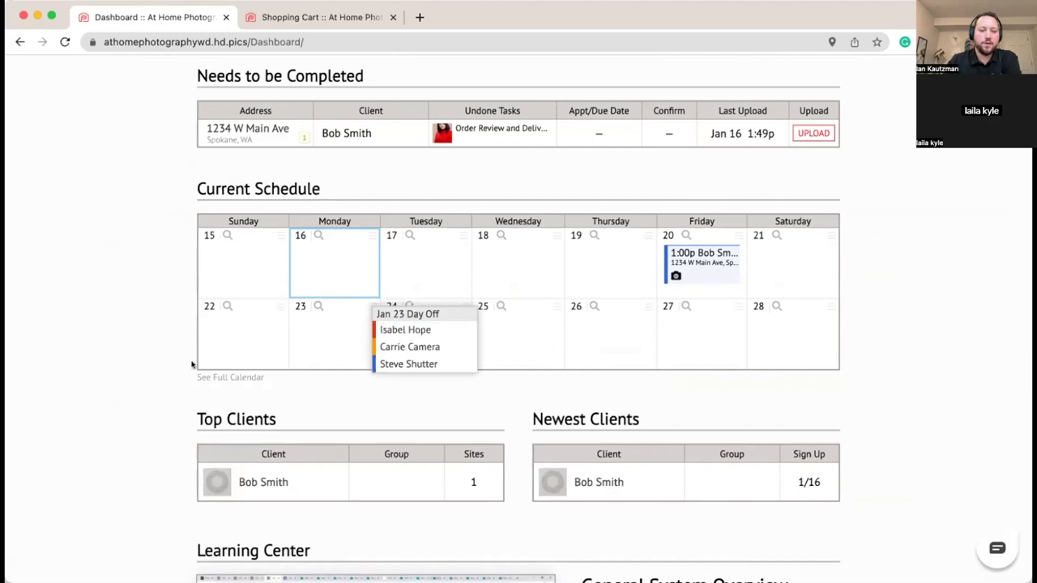
{"action": "left_click", "coordinate": [370, 308]}
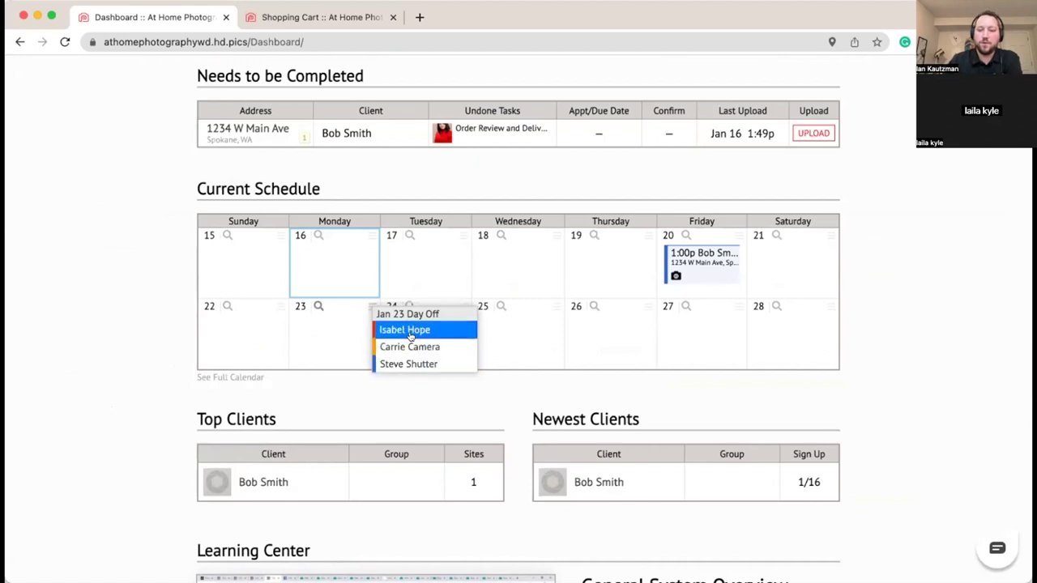
{"action": "left_click", "coordinate": [410, 334]}
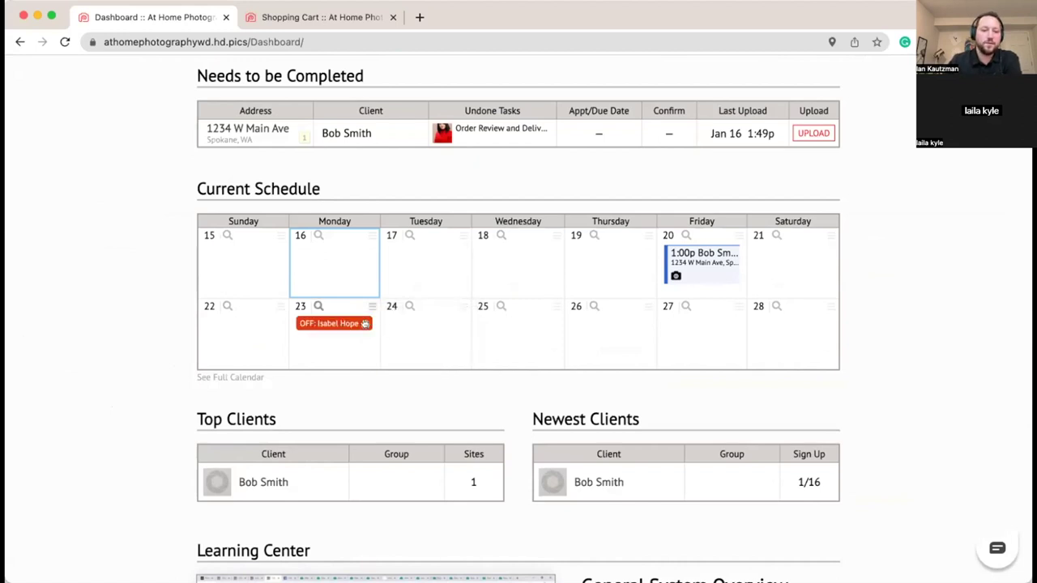
{"action": "left_click", "coordinate": [372, 310]}
{"action": "left_click", "coordinate": [422, 346]}
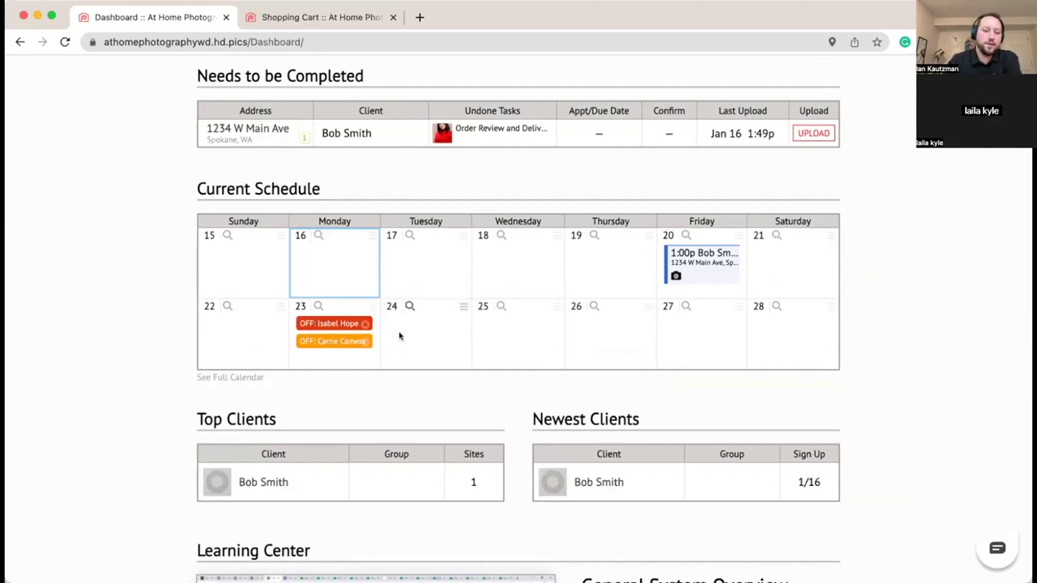
{"action": "left_click", "coordinate": [371, 307]}
{"action": "left_click", "coordinate": [406, 362]}
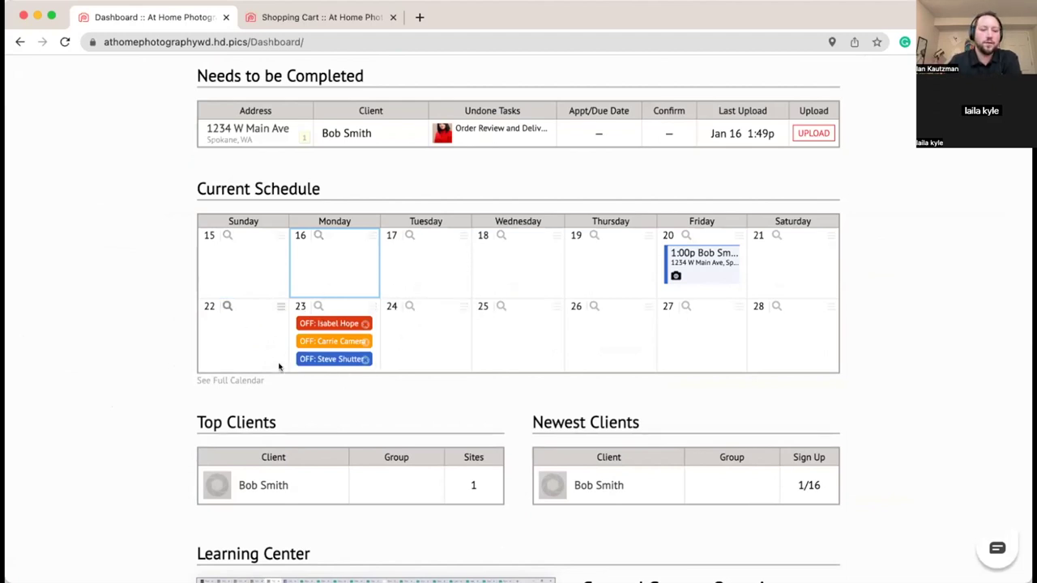
{"action": "scroll", "coordinate": [144, 333], "scroll_direction": "down", "scroll_amount": 1}
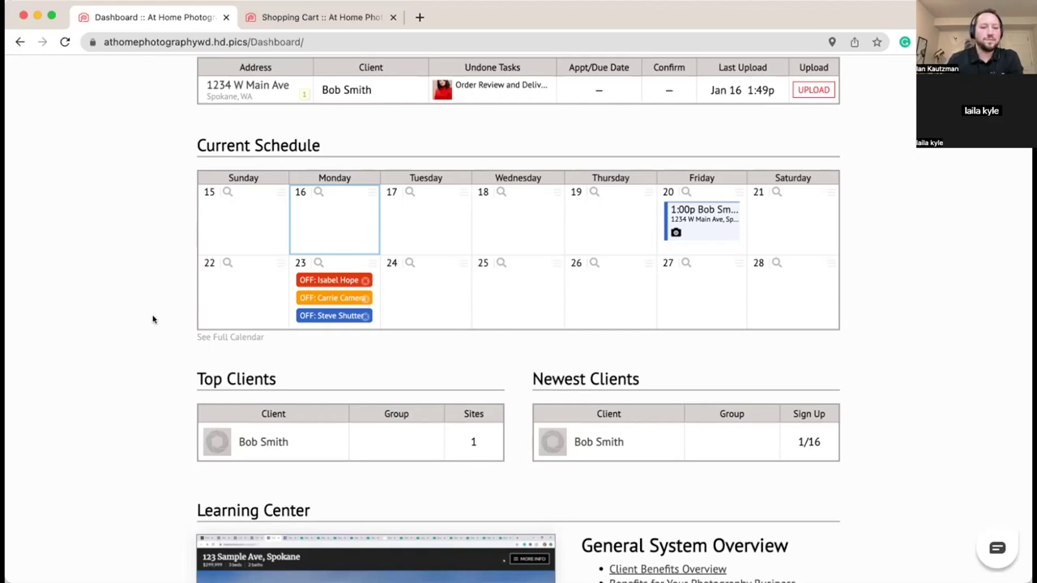
{"action": "scroll", "coordinate": [153, 320], "scroll_direction": "up", "scroll_amount": 3}
{"action": "scroll", "coordinate": [152, 319], "scroll_direction": "up", "scroll_amount": 3}
{"action": "scroll", "coordinate": [152, 319], "scroll_direction": "down", "scroll_amount": 3}
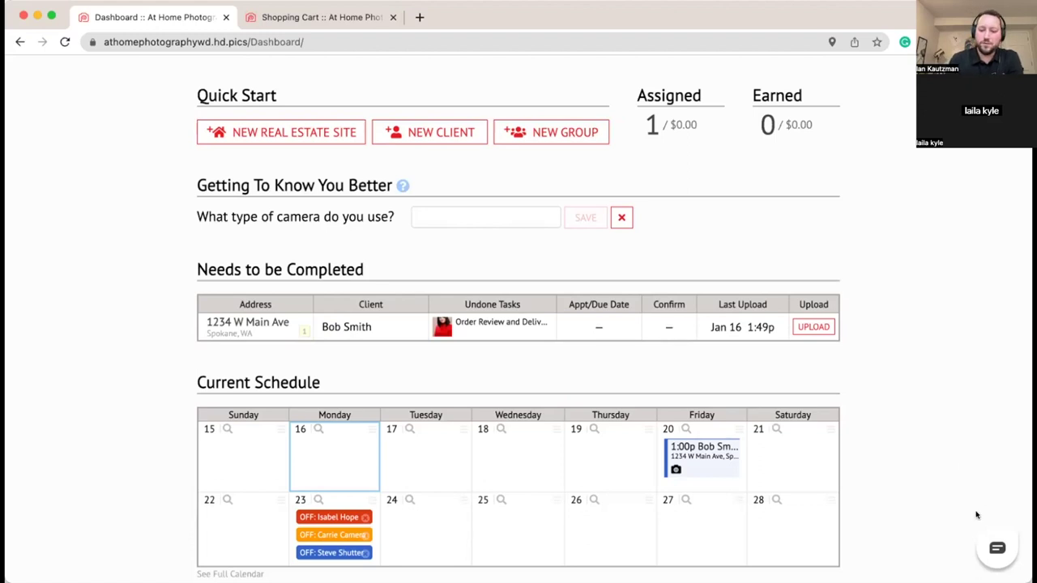
Step: Open and close the chat panel, then go to the Customer Support page
{"action": "left_click", "coordinate": [997, 548]}
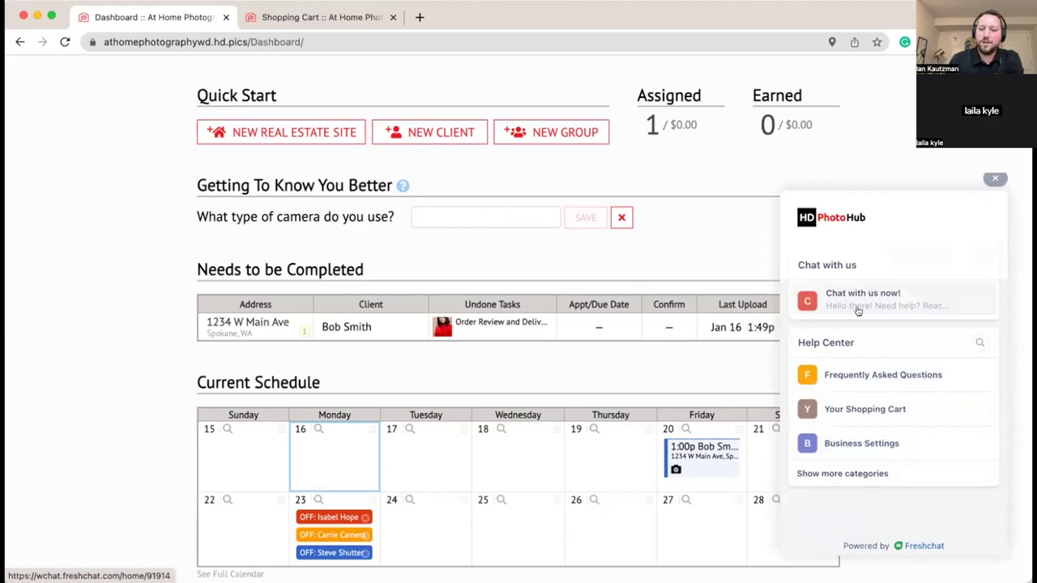
{"action": "left_click", "coordinate": [995, 178]}
{"action": "scroll", "coordinate": [906, 142], "scroll_direction": "up", "scroll_amount": 3}
{"action": "left_click", "coordinate": [880, 87]}
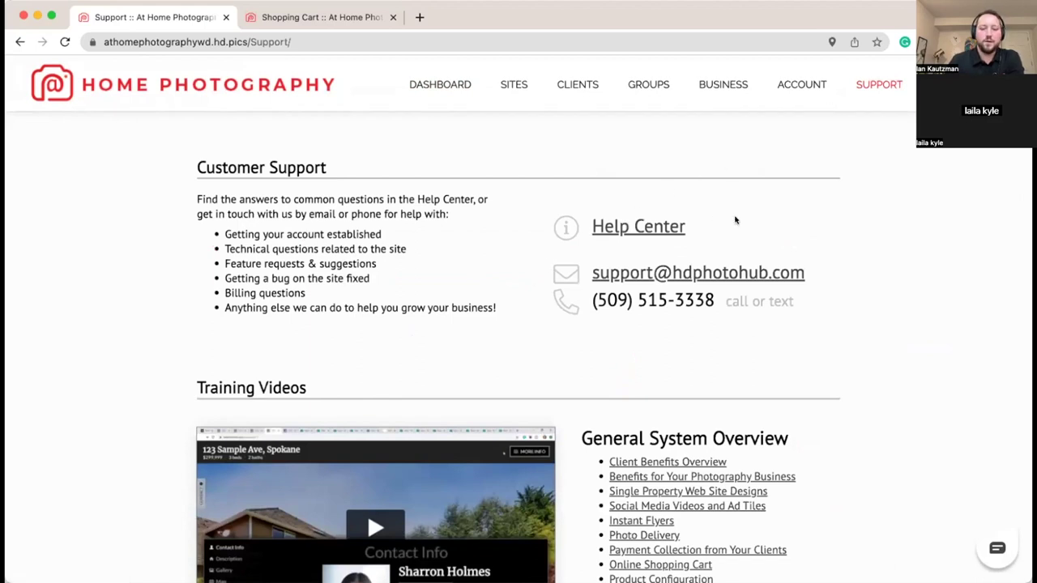
Step: Open the Help Center in a new tab, try and clear a 'sho' search, then return to Customer Support
{"action": "left_click", "coordinate": [664, 231]}
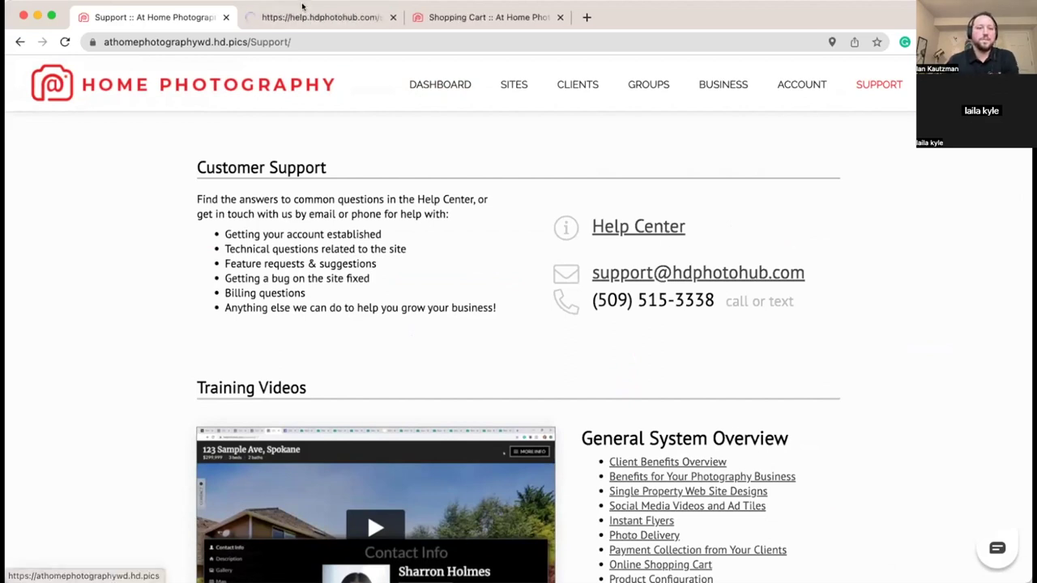
{"action": "left_click", "coordinate": [304, 12]}
{"action": "left_click", "coordinate": [276, 205]}
{"action": "type", "text": "shop"}
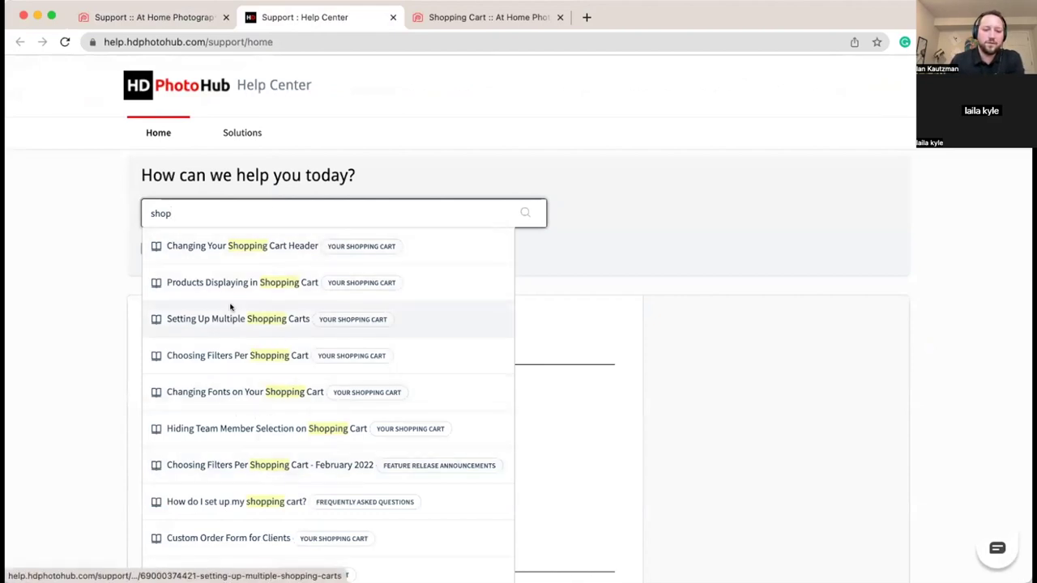
{"action": "key", "text": "BackSpace"}
{"action": "key", "text": "BackSpace"}
{"action": "key", "text": "BackSpace"}
{"action": "key", "text": "BackSpace"}
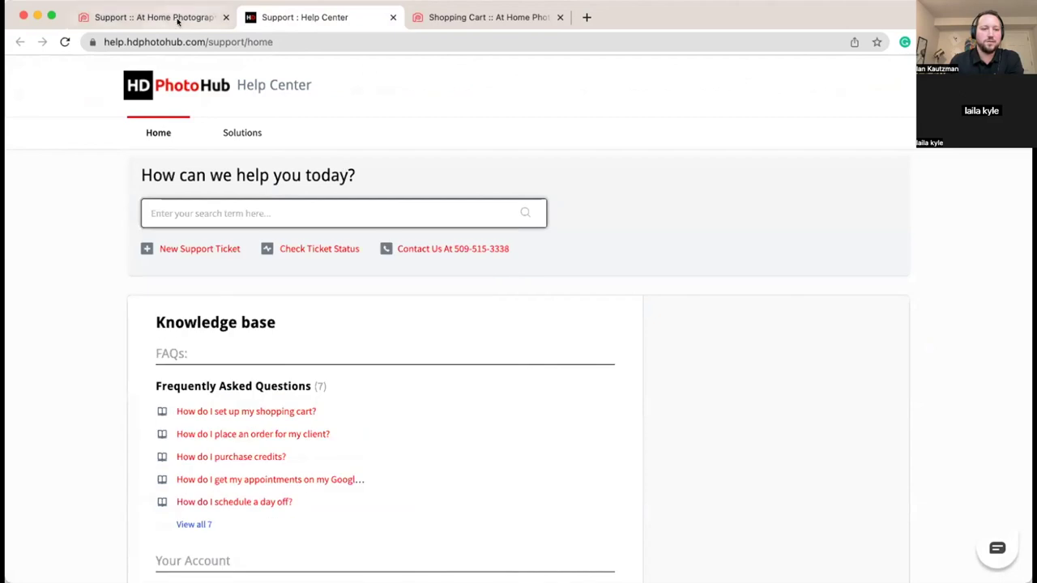
{"action": "left_click", "coordinate": [174, 17]}
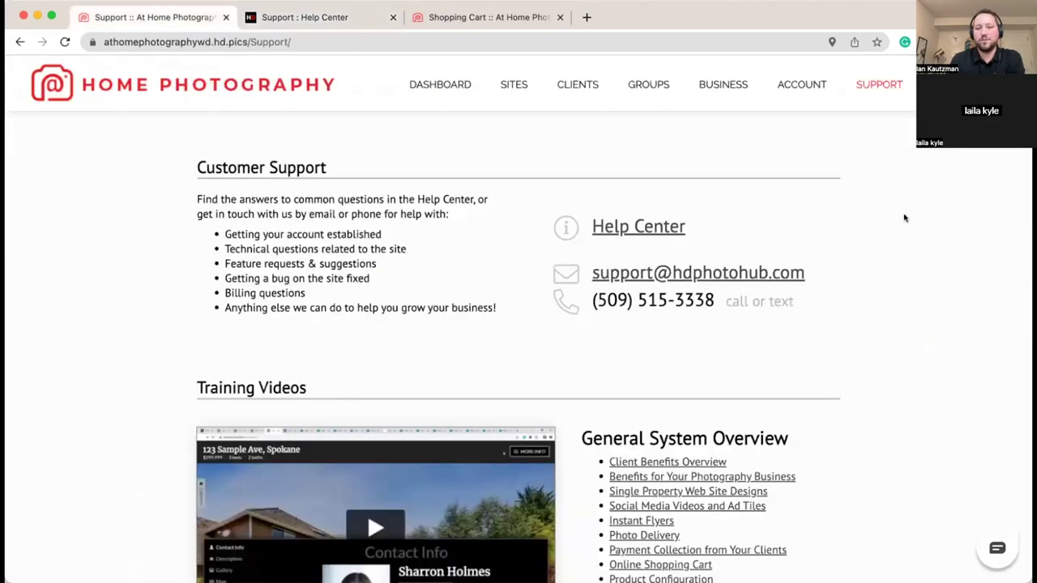